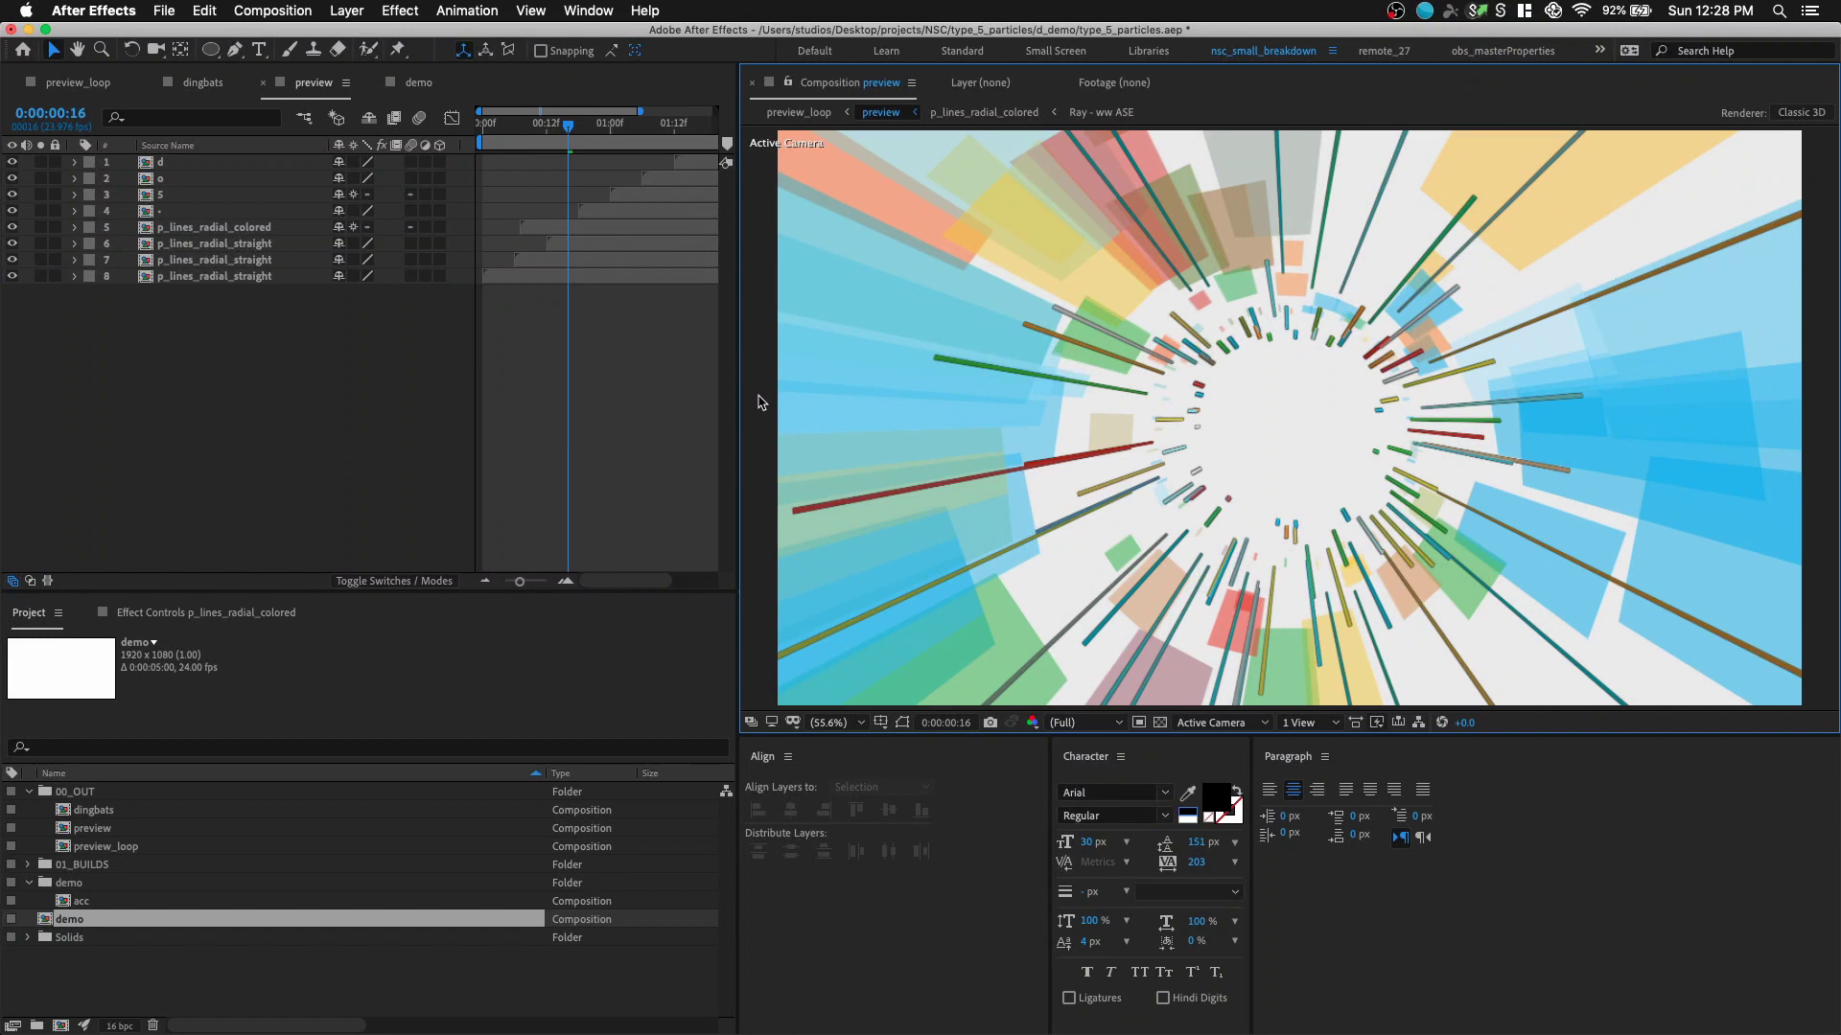
# - Create a composition named demo with the HDTV 1080 24 preset (1920×1080, 24 fps, 5 s)
pyautogui.press('super+n')
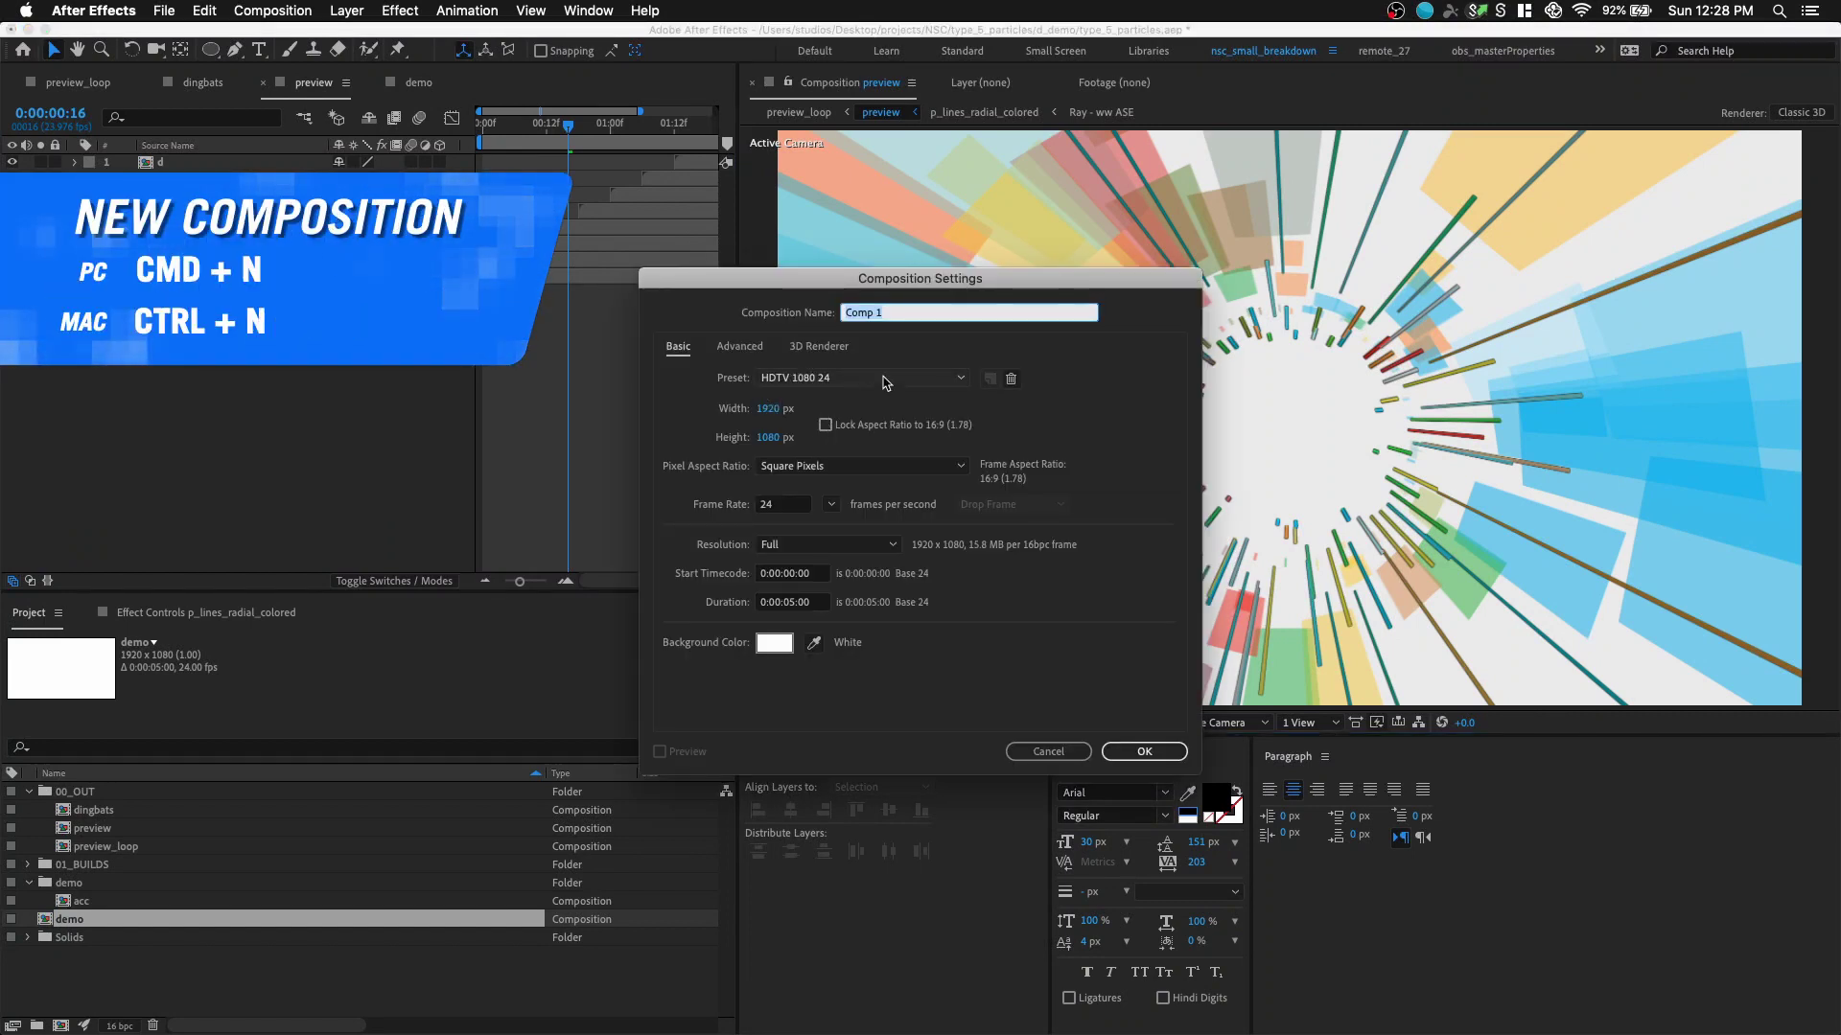
pyautogui.write('demo')
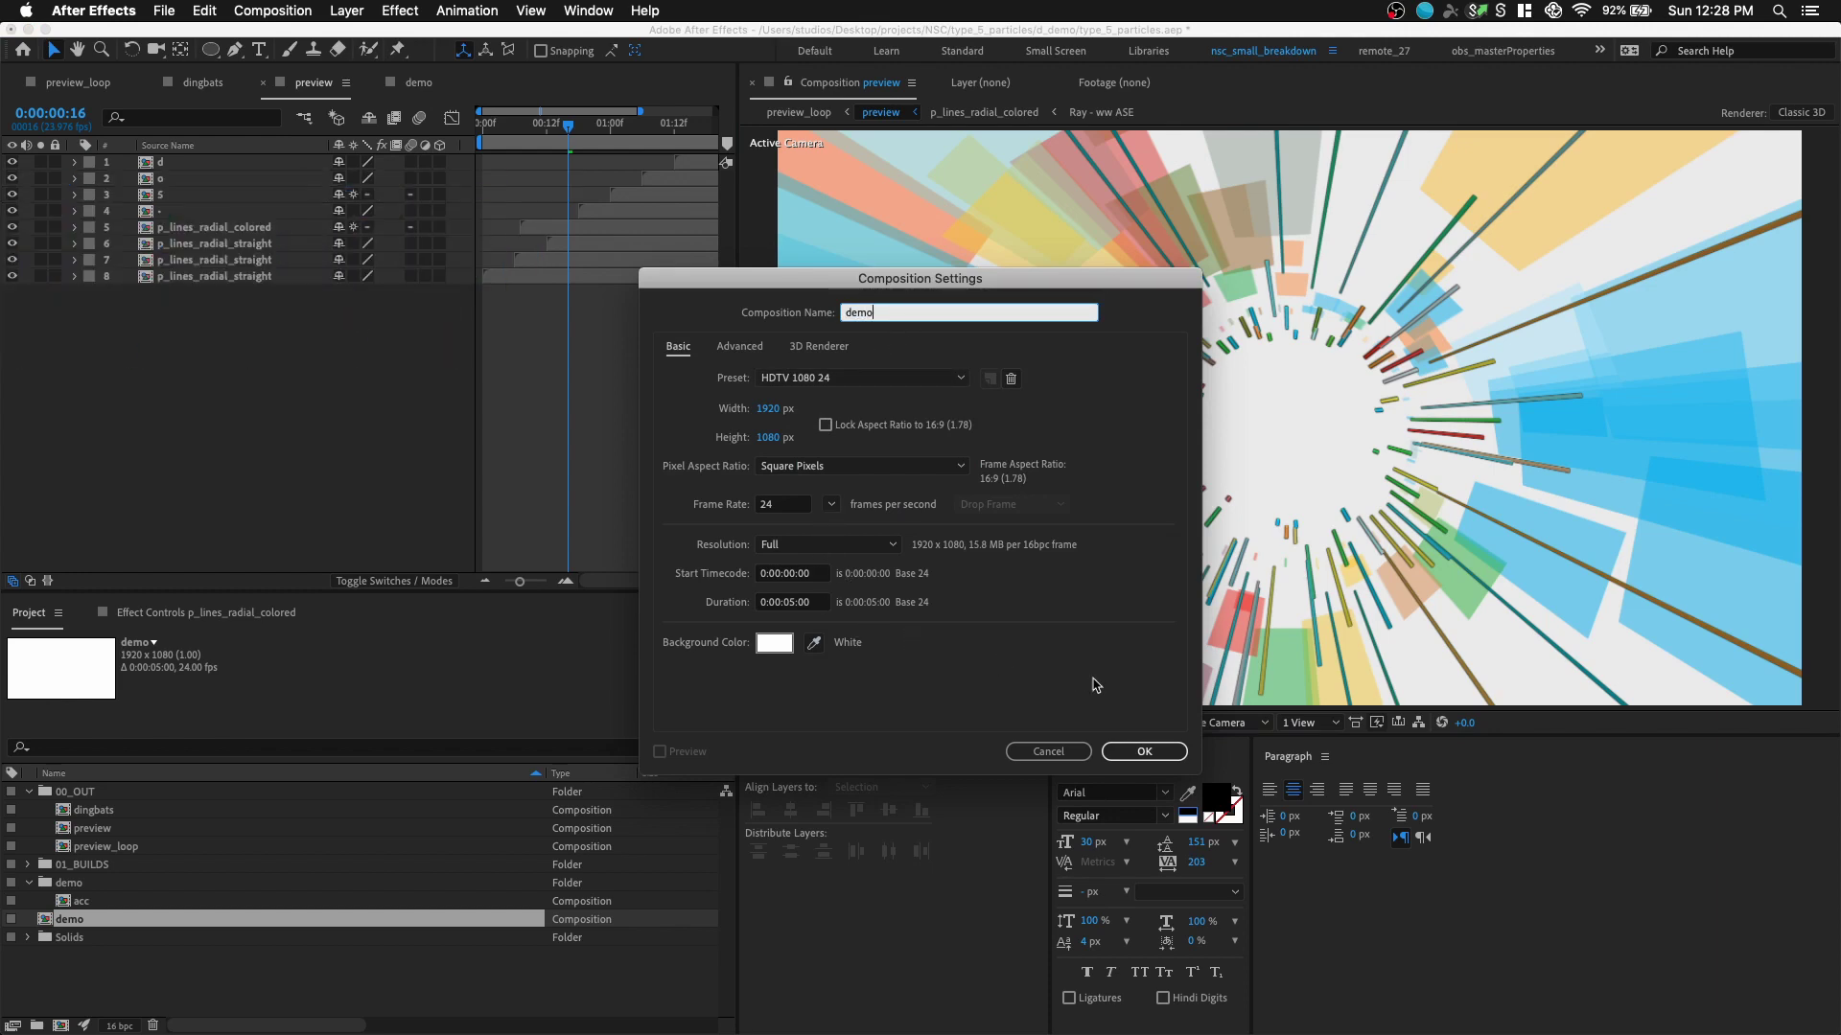
pyautogui.click(1144, 751)
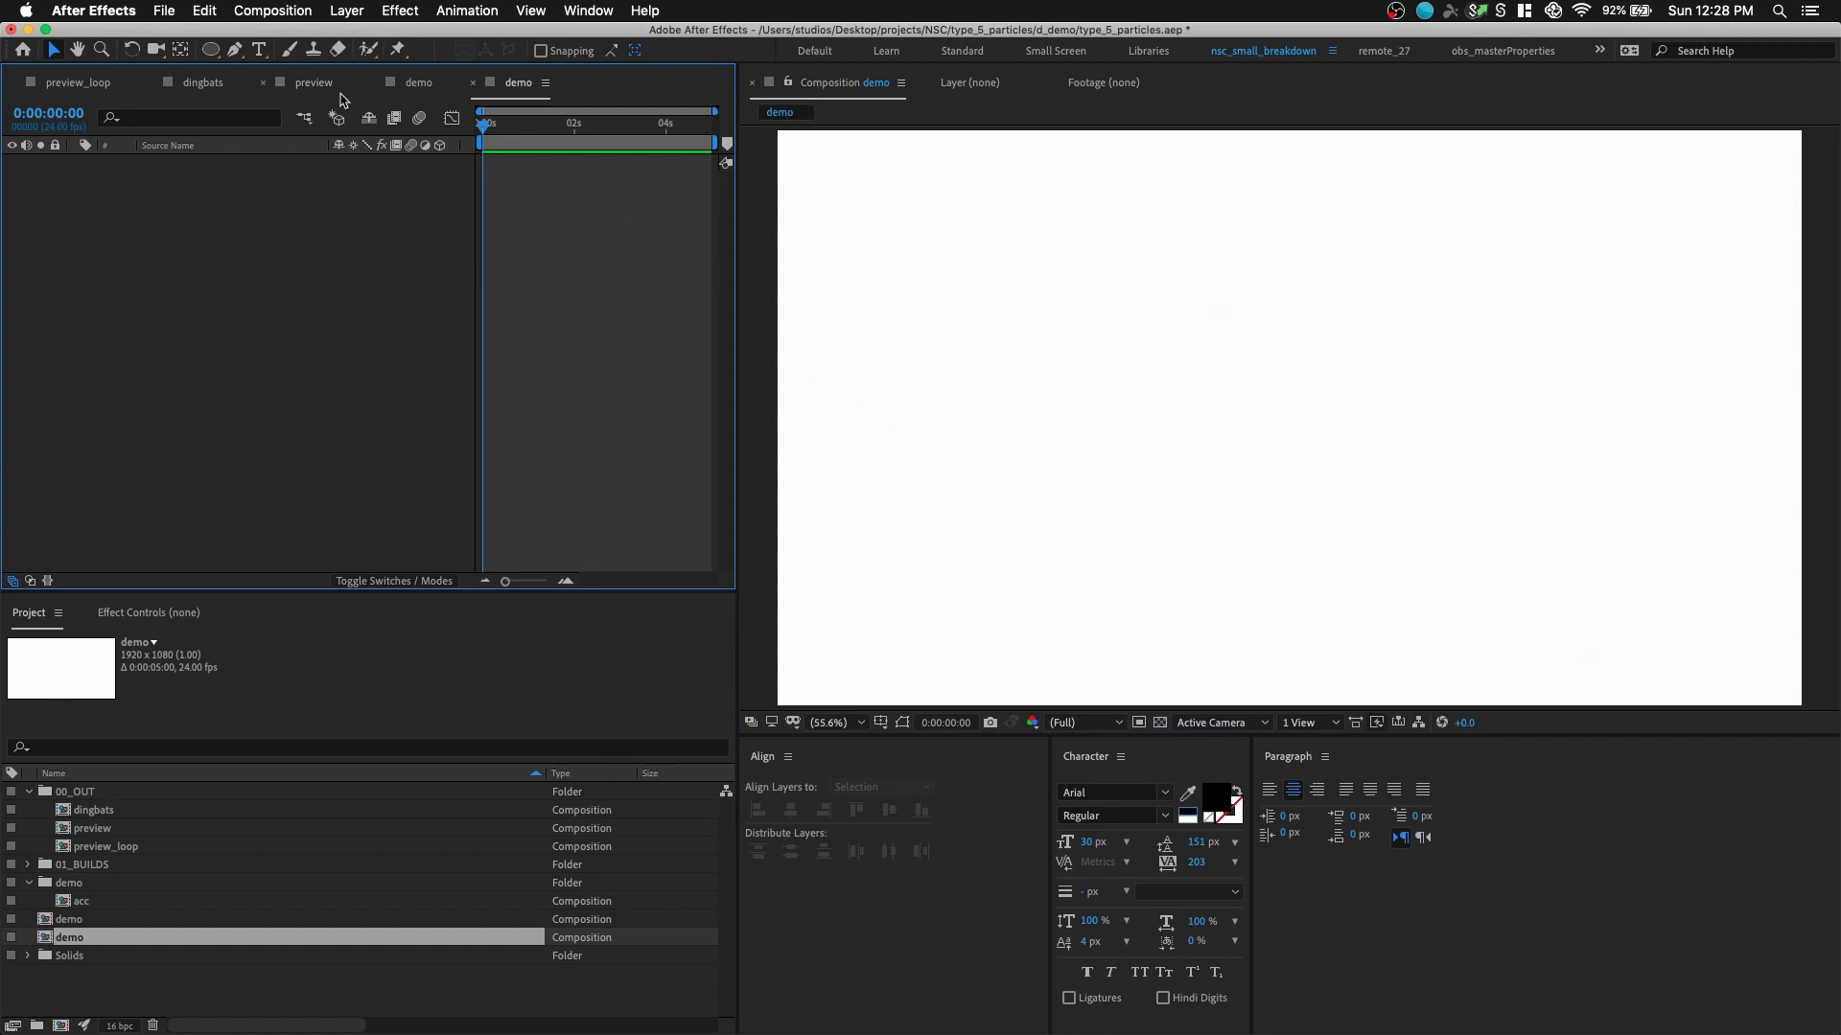
# - Create an 'I' text layer and apply the recent character number animation preset
pyautogui.click(259, 50)
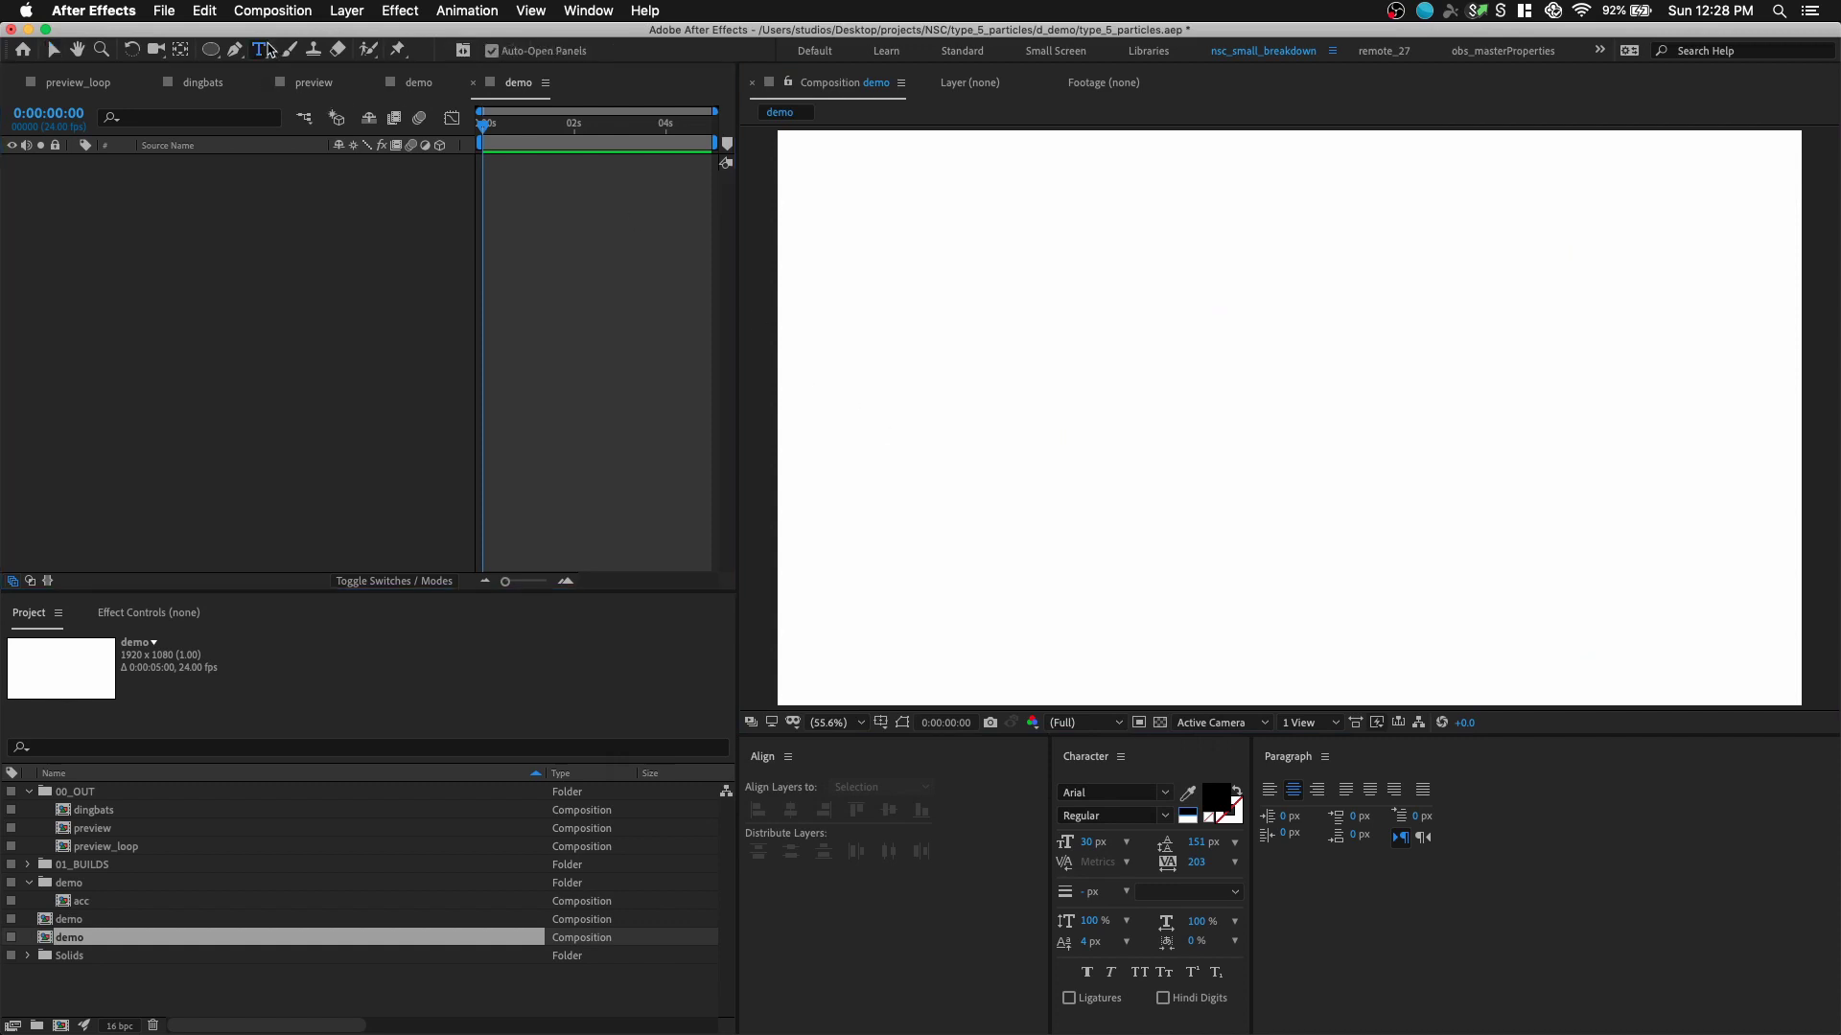
pyautogui.click(934, 399)
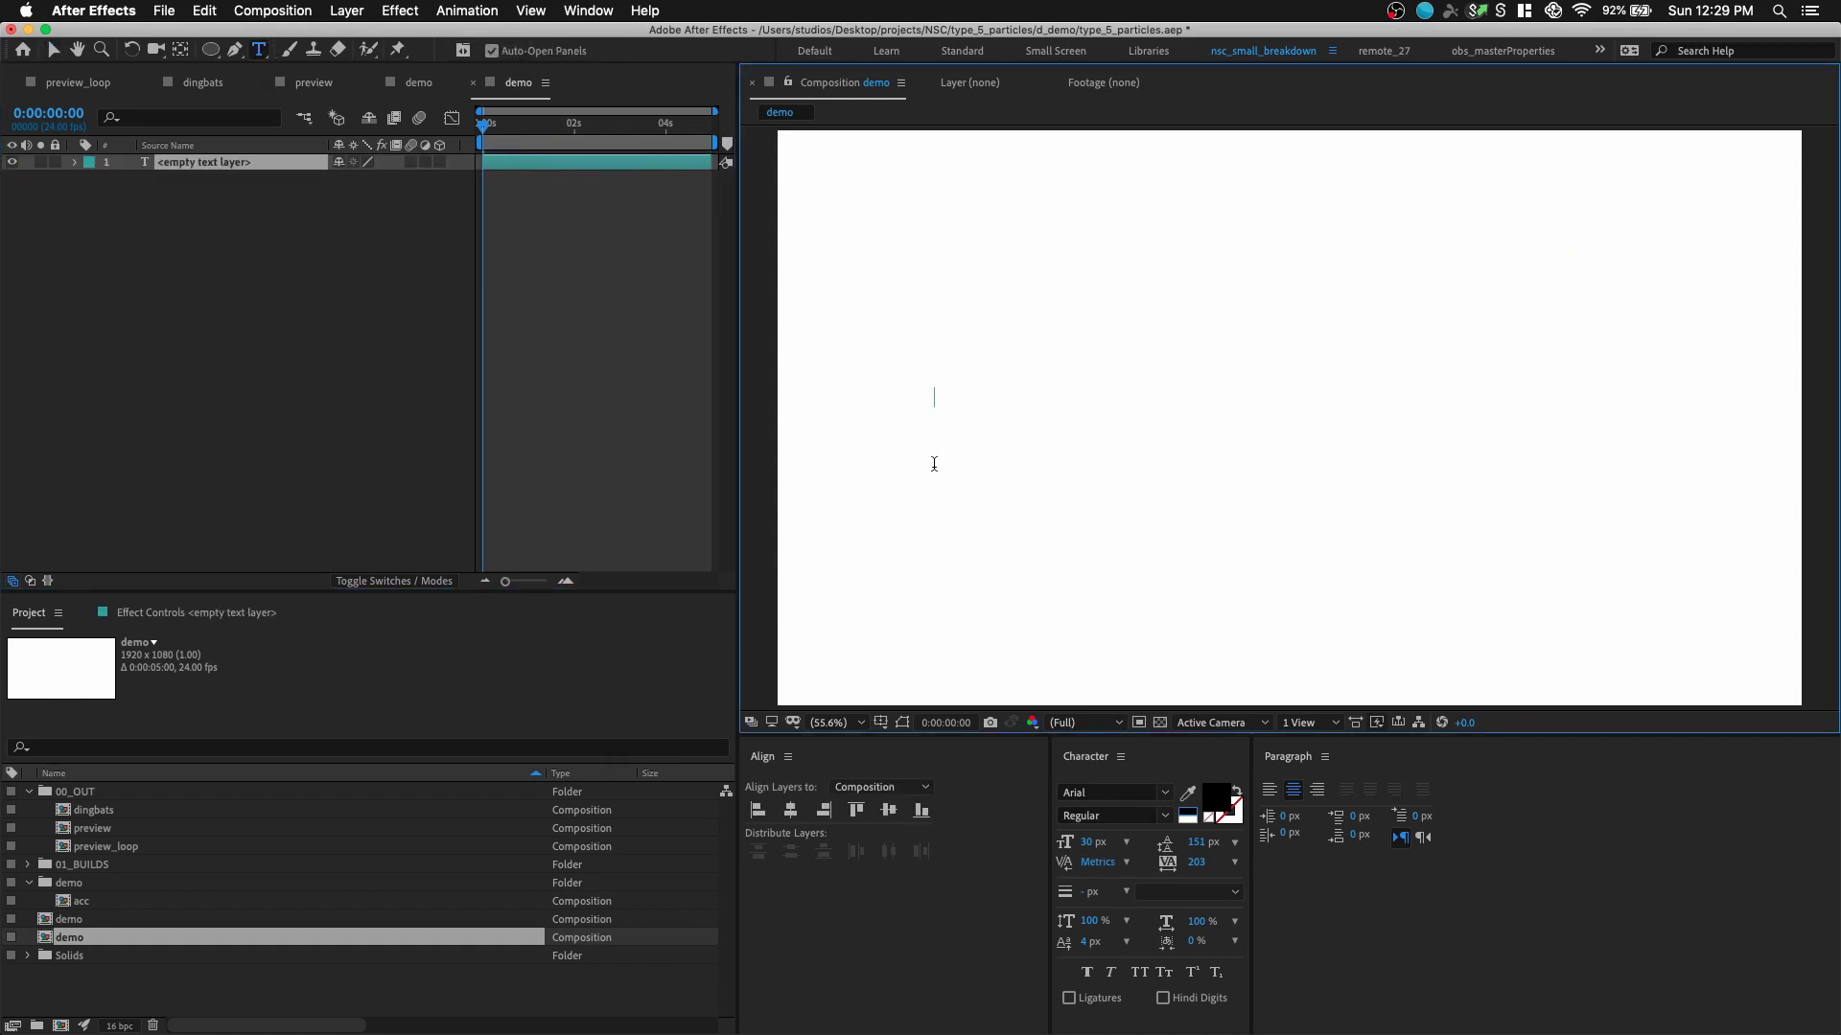
pyautogui.write('IIIII')
pyautogui.press('BackSpace')
pyautogui.press('BackSpace')
pyautogui.press('BackSpace')
pyautogui.press('BackSpace')
pyautogui.press('BackSpace')
pyautogui.write('I')
pyautogui.click(494, 10)
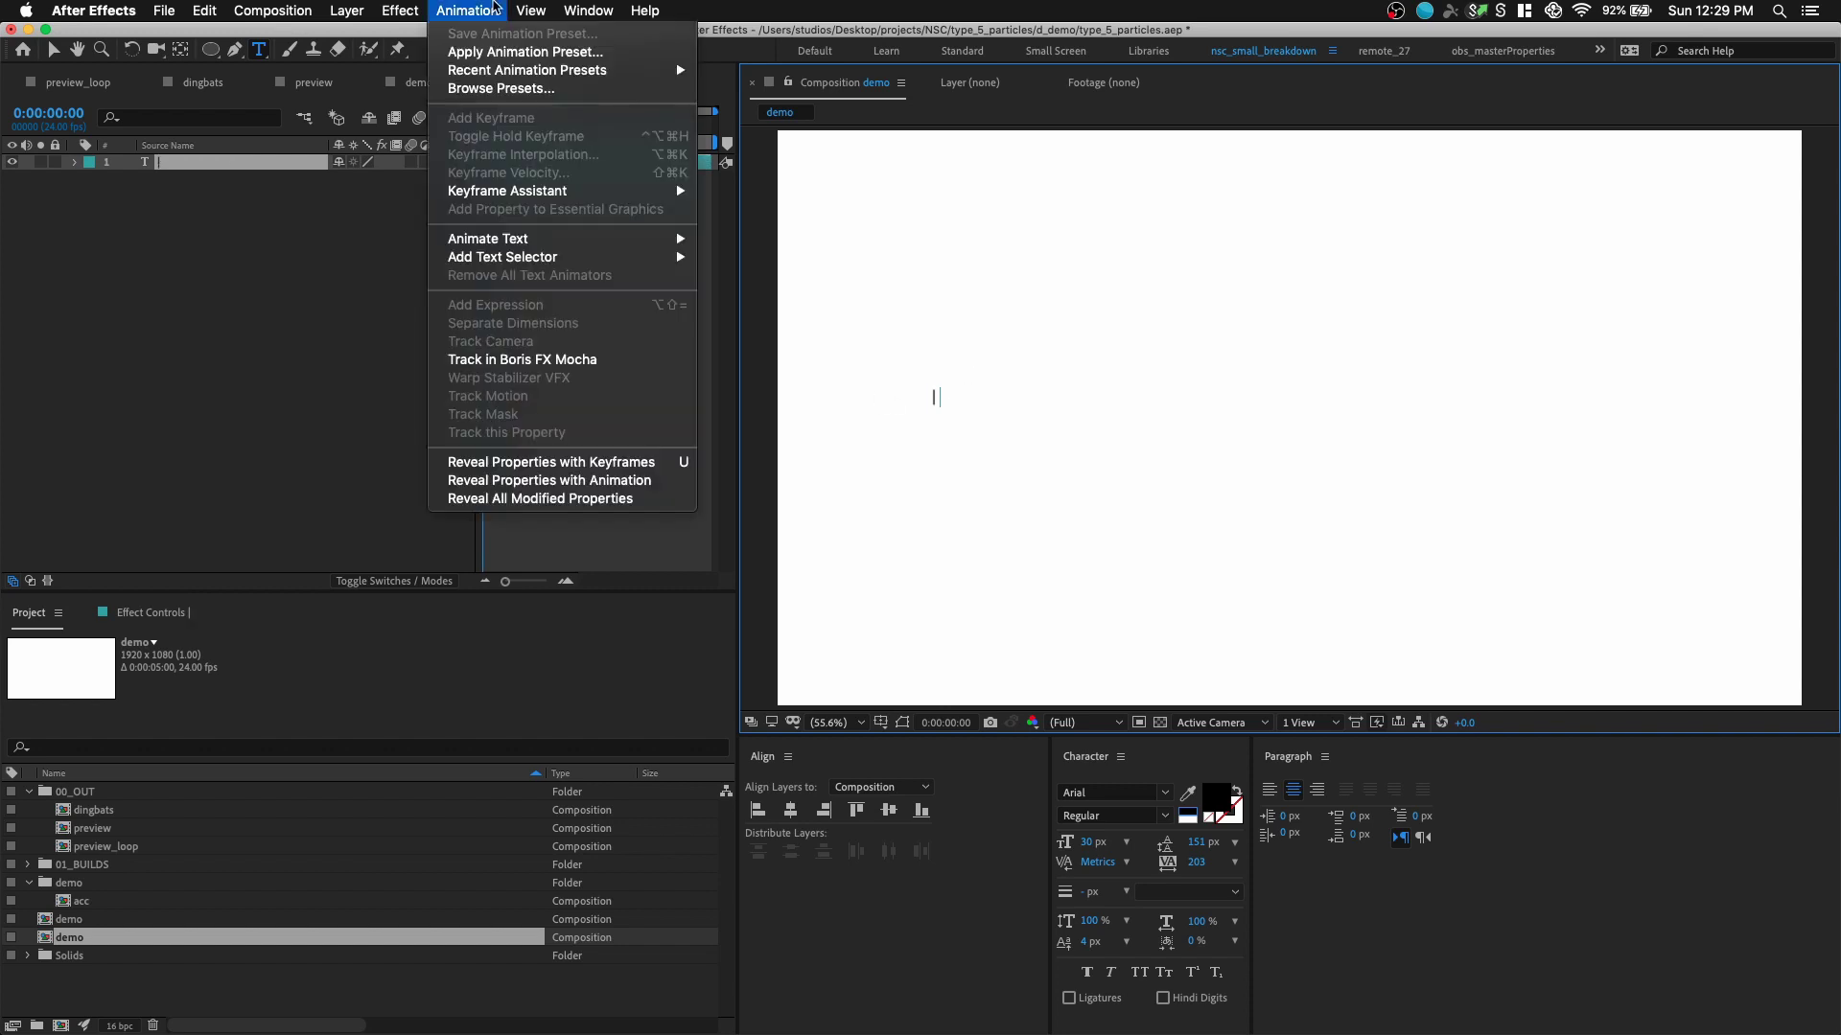
pyautogui.moveTo(623, 75)
pyautogui.click(725, 77)
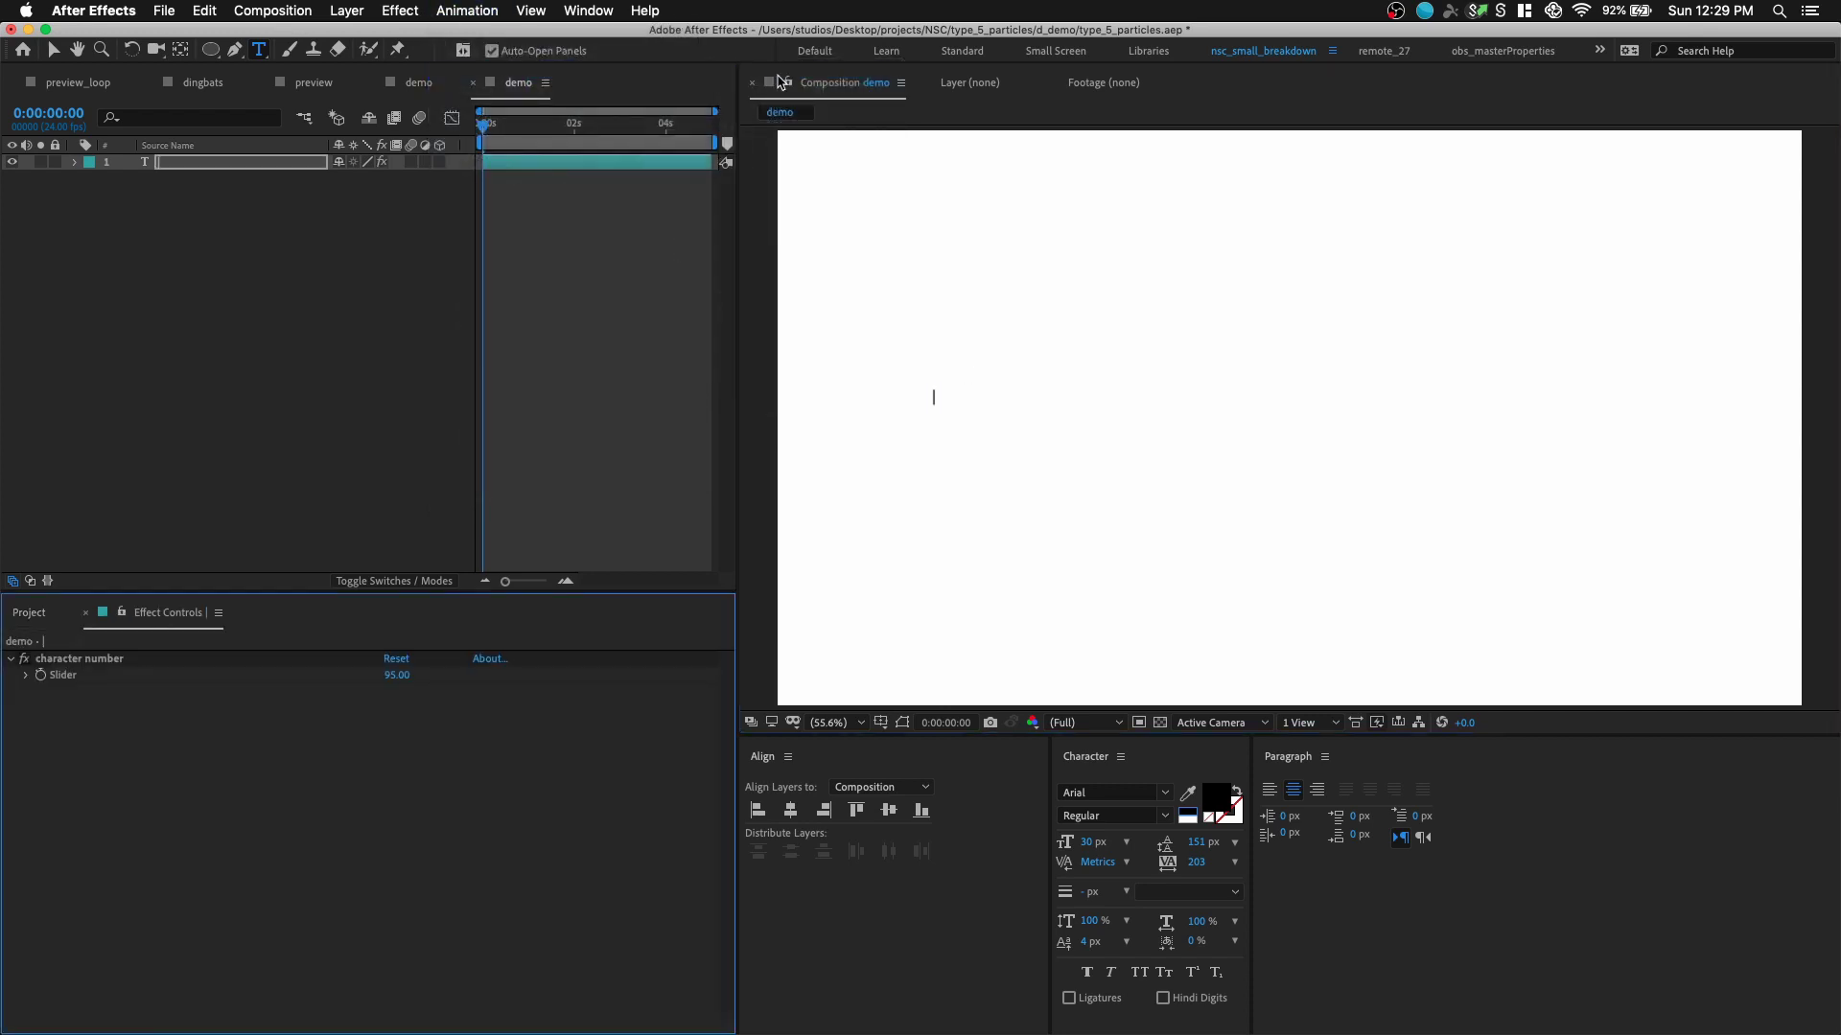
# - Move the row of bars toward the centre of the comp
pyautogui.click(54, 56)
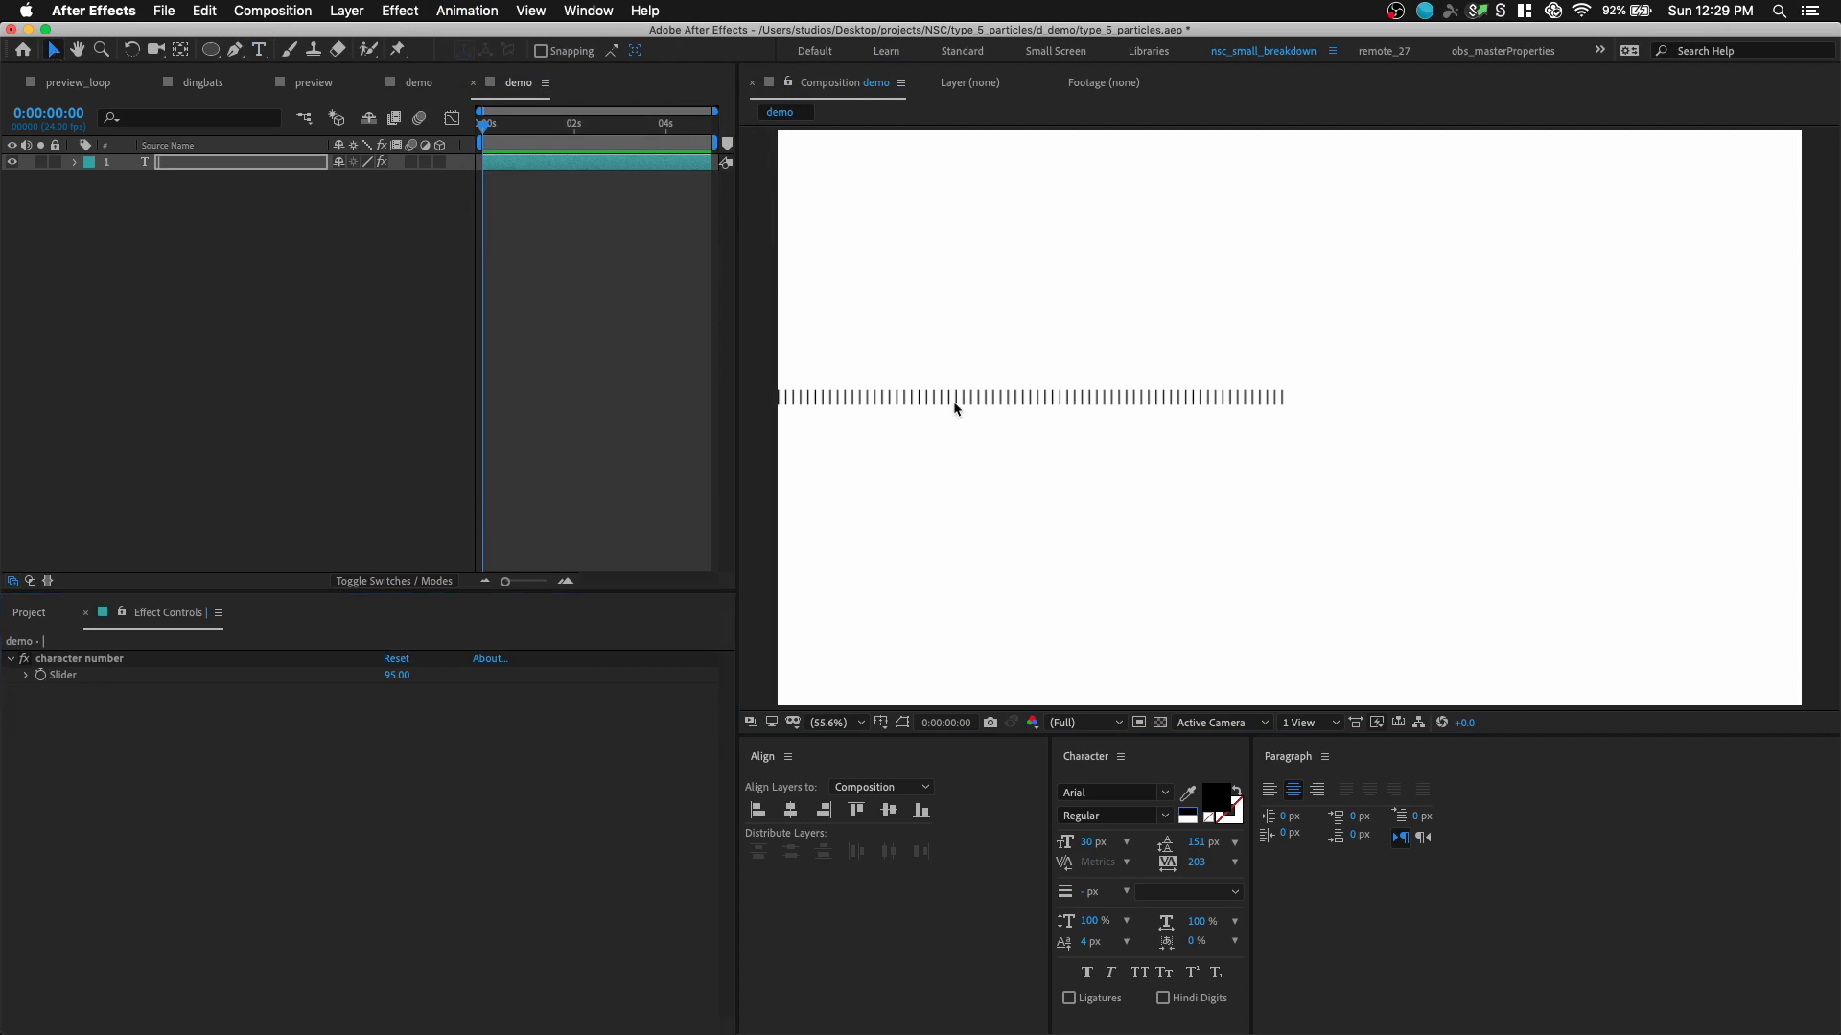
pyautogui.moveTo(950, 407); pyautogui.dragTo(1246, 423)
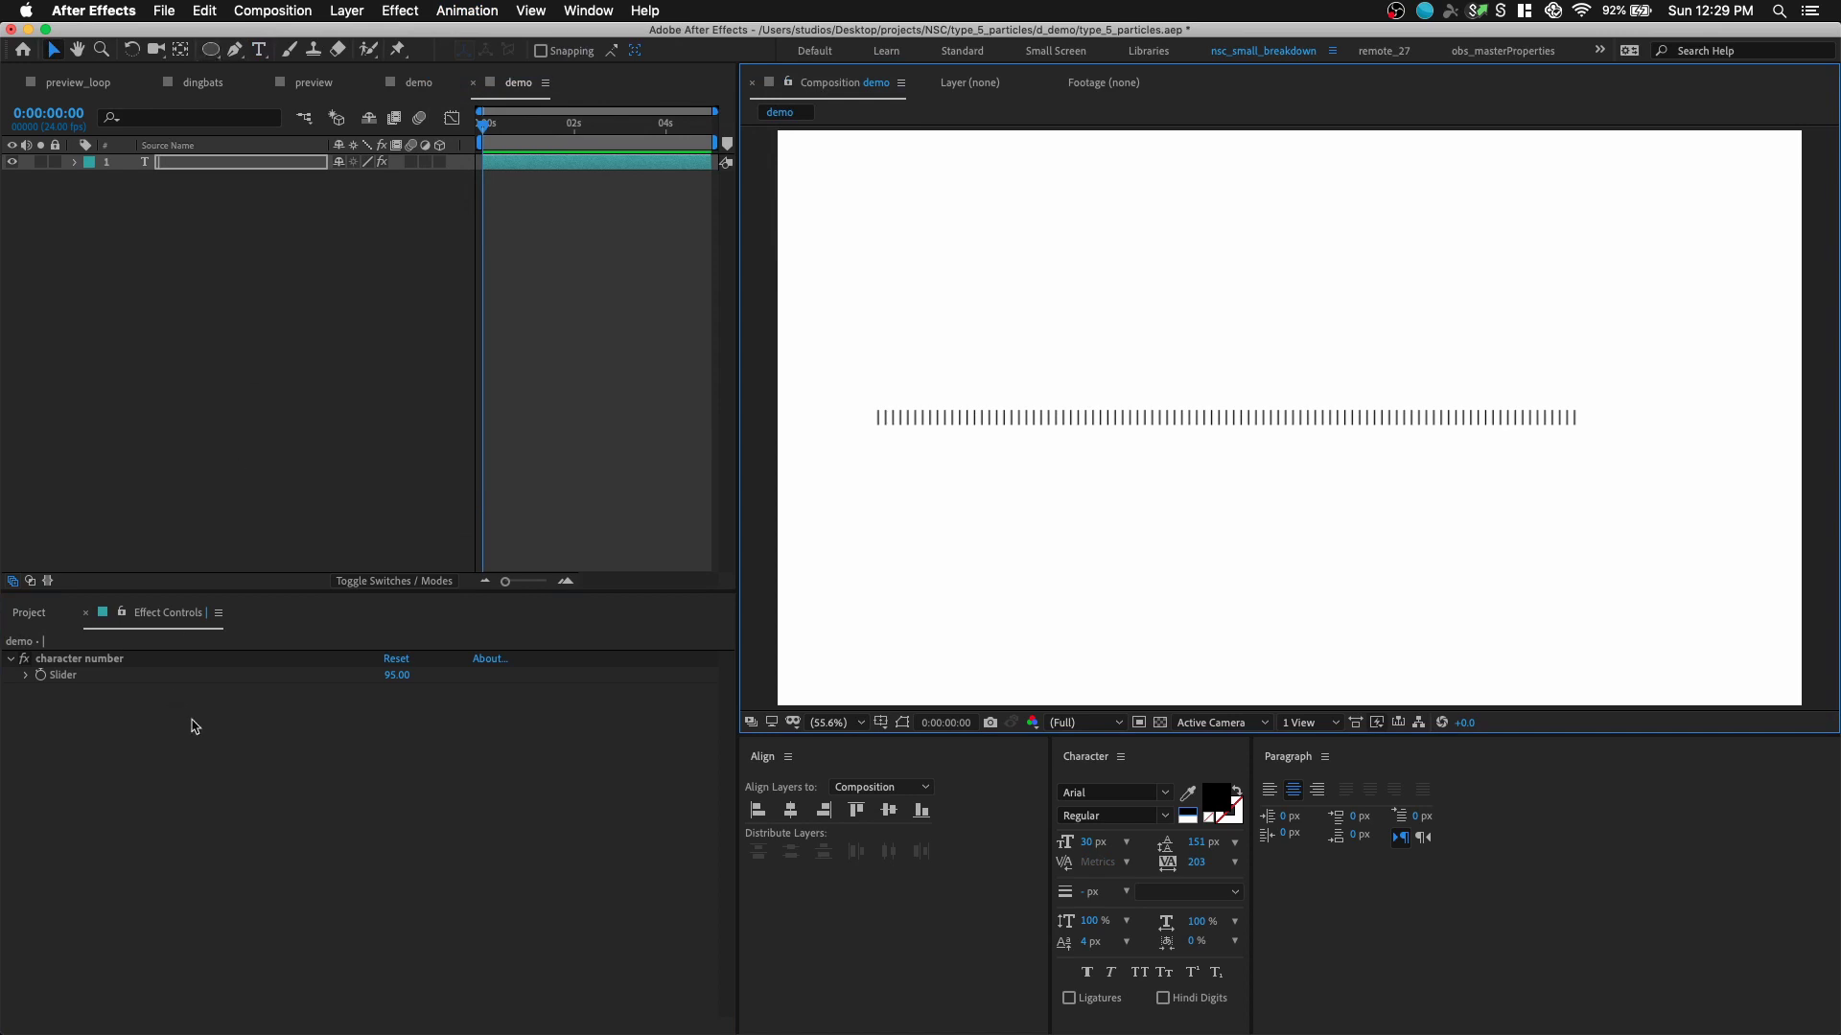
pyautogui.click(211, 51)
# - Draw a circular Mask 1, centre it horizontally, and set its mode to None
pyautogui.moveTo(1003, 284); pyautogui.dragTo(1457, 454)
pyautogui.press('space')
pyautogui.press('space')
pyautogui.click(790, 810)
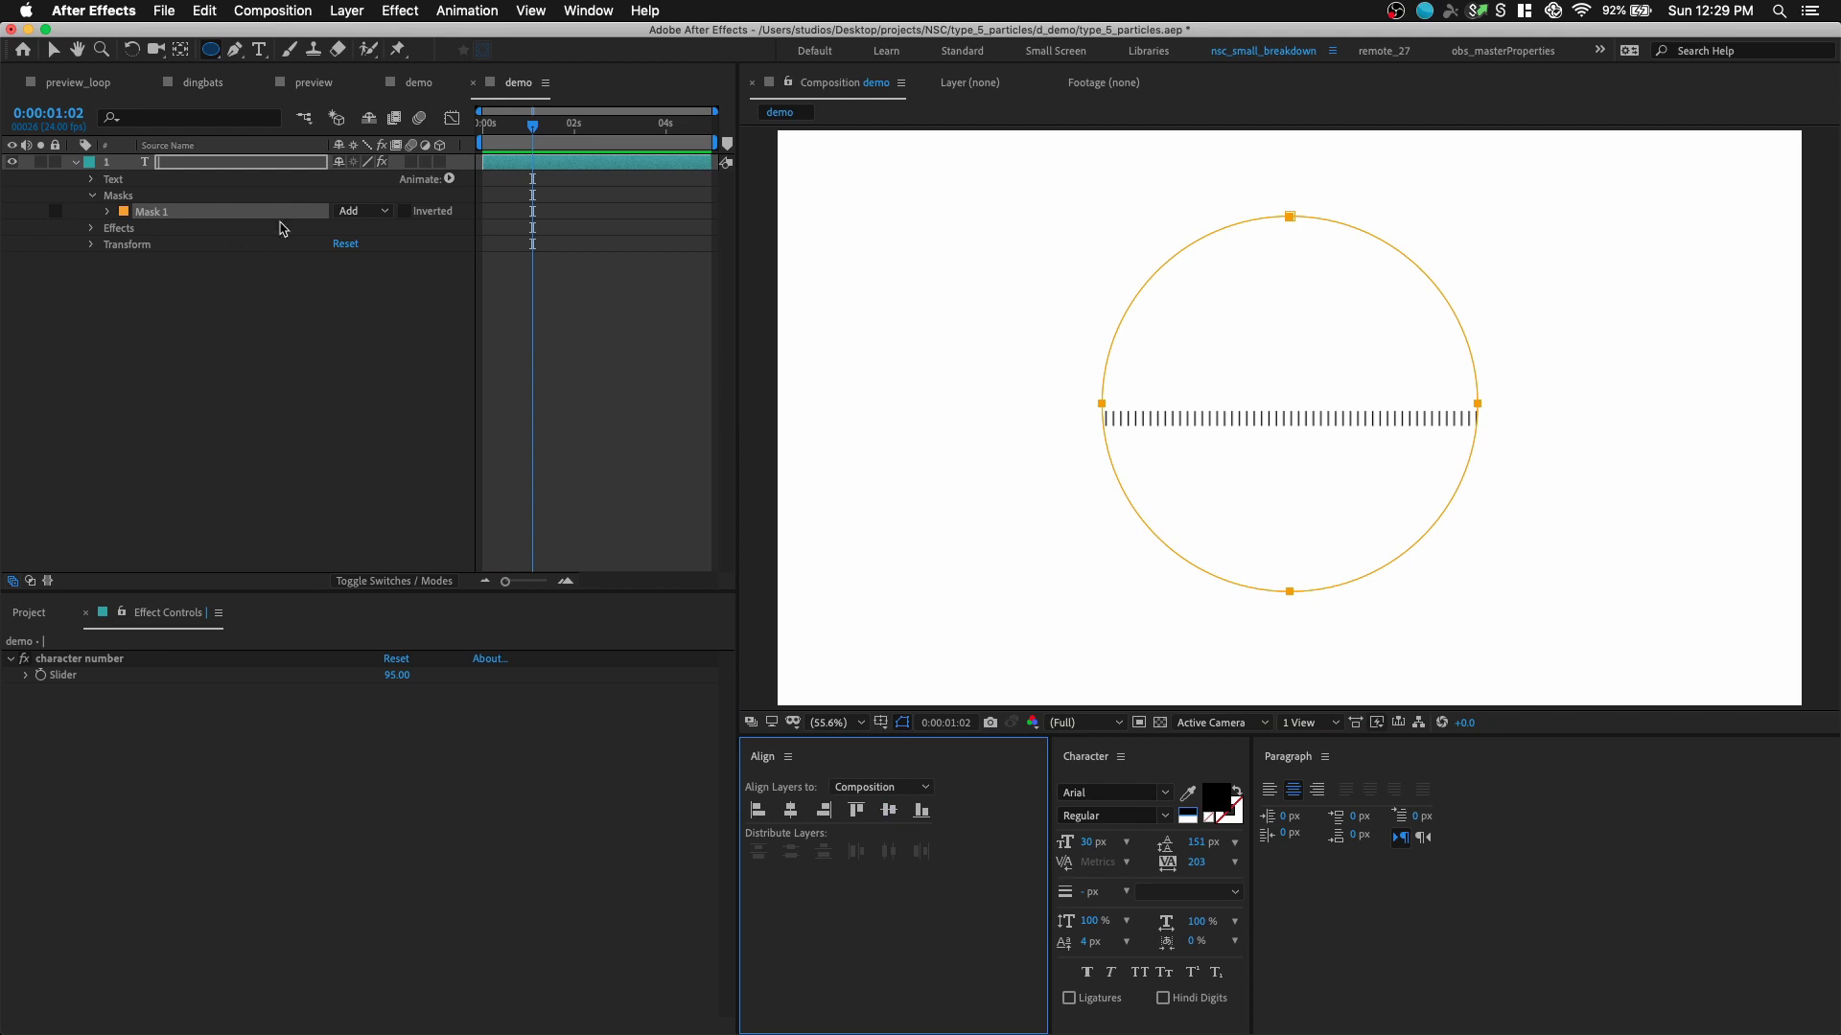
pyautogui.click(377, 211)
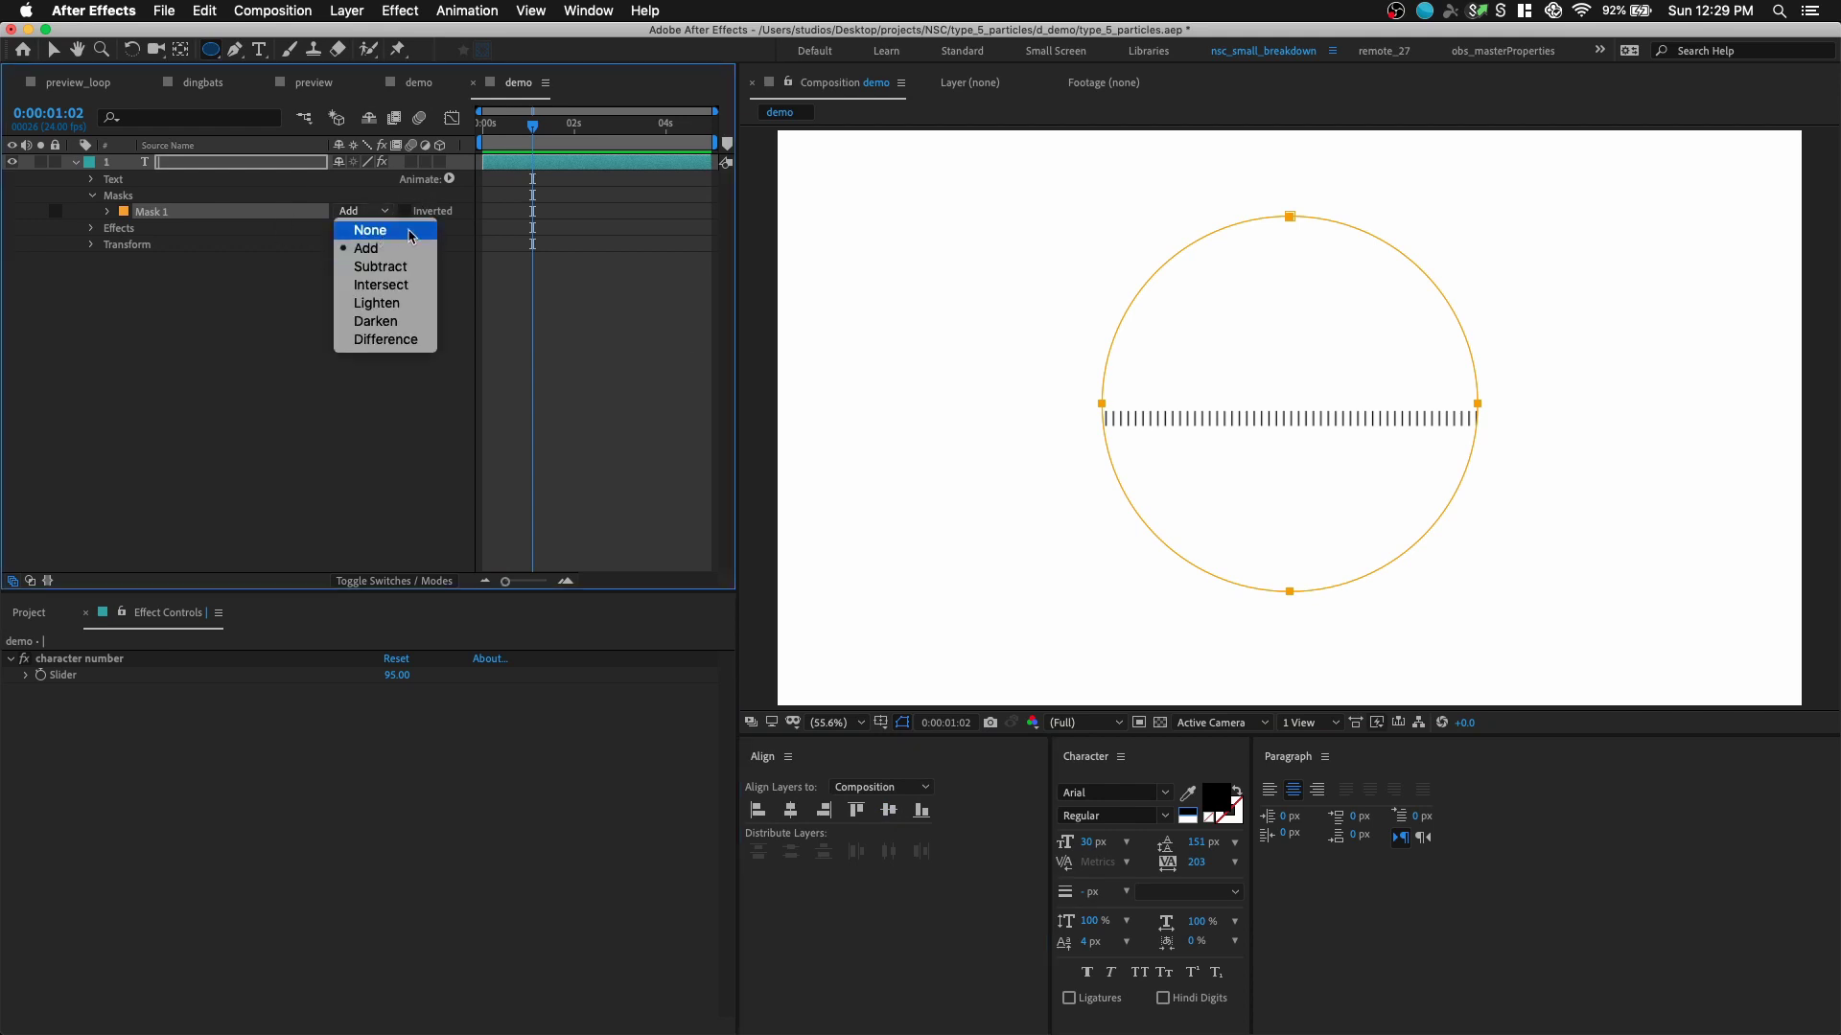
pyautogui.click(414, 232)
# - Set the text path to Mask 1 with Force Alignment on and First Margin 25
pyautogui.click(94, 196)
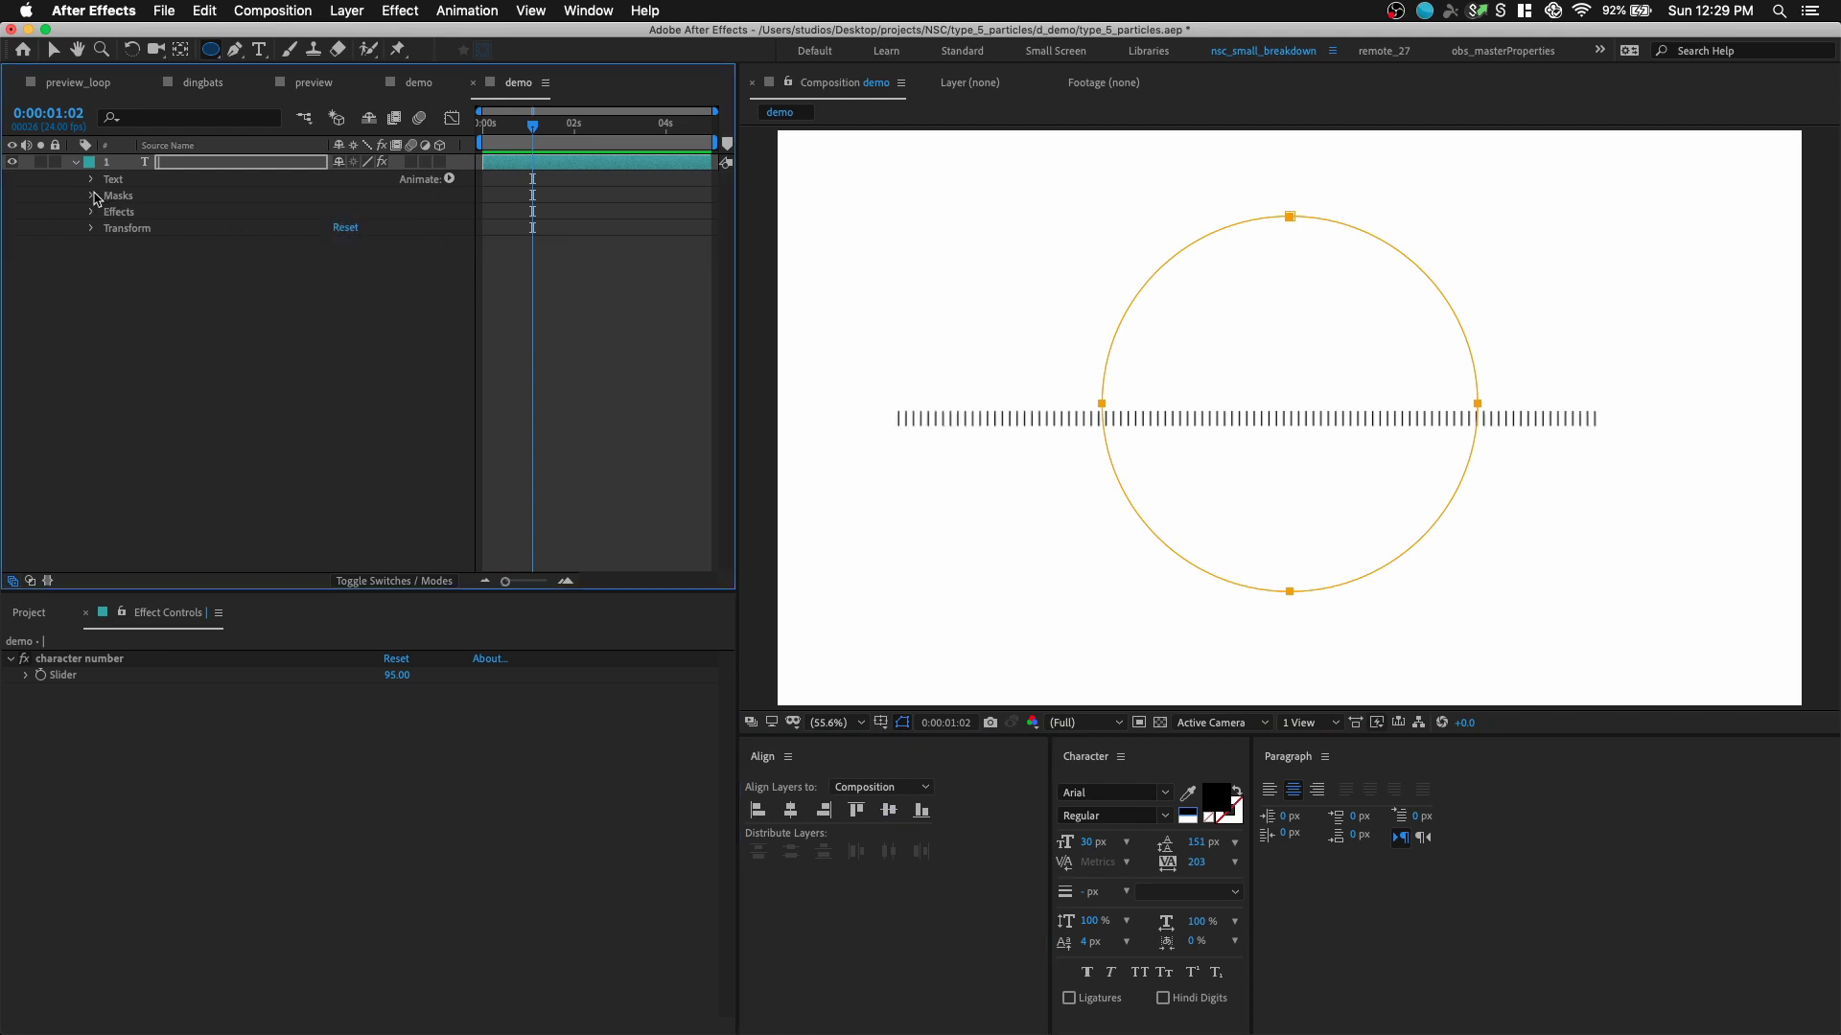
pyautogui.click(92, 180)
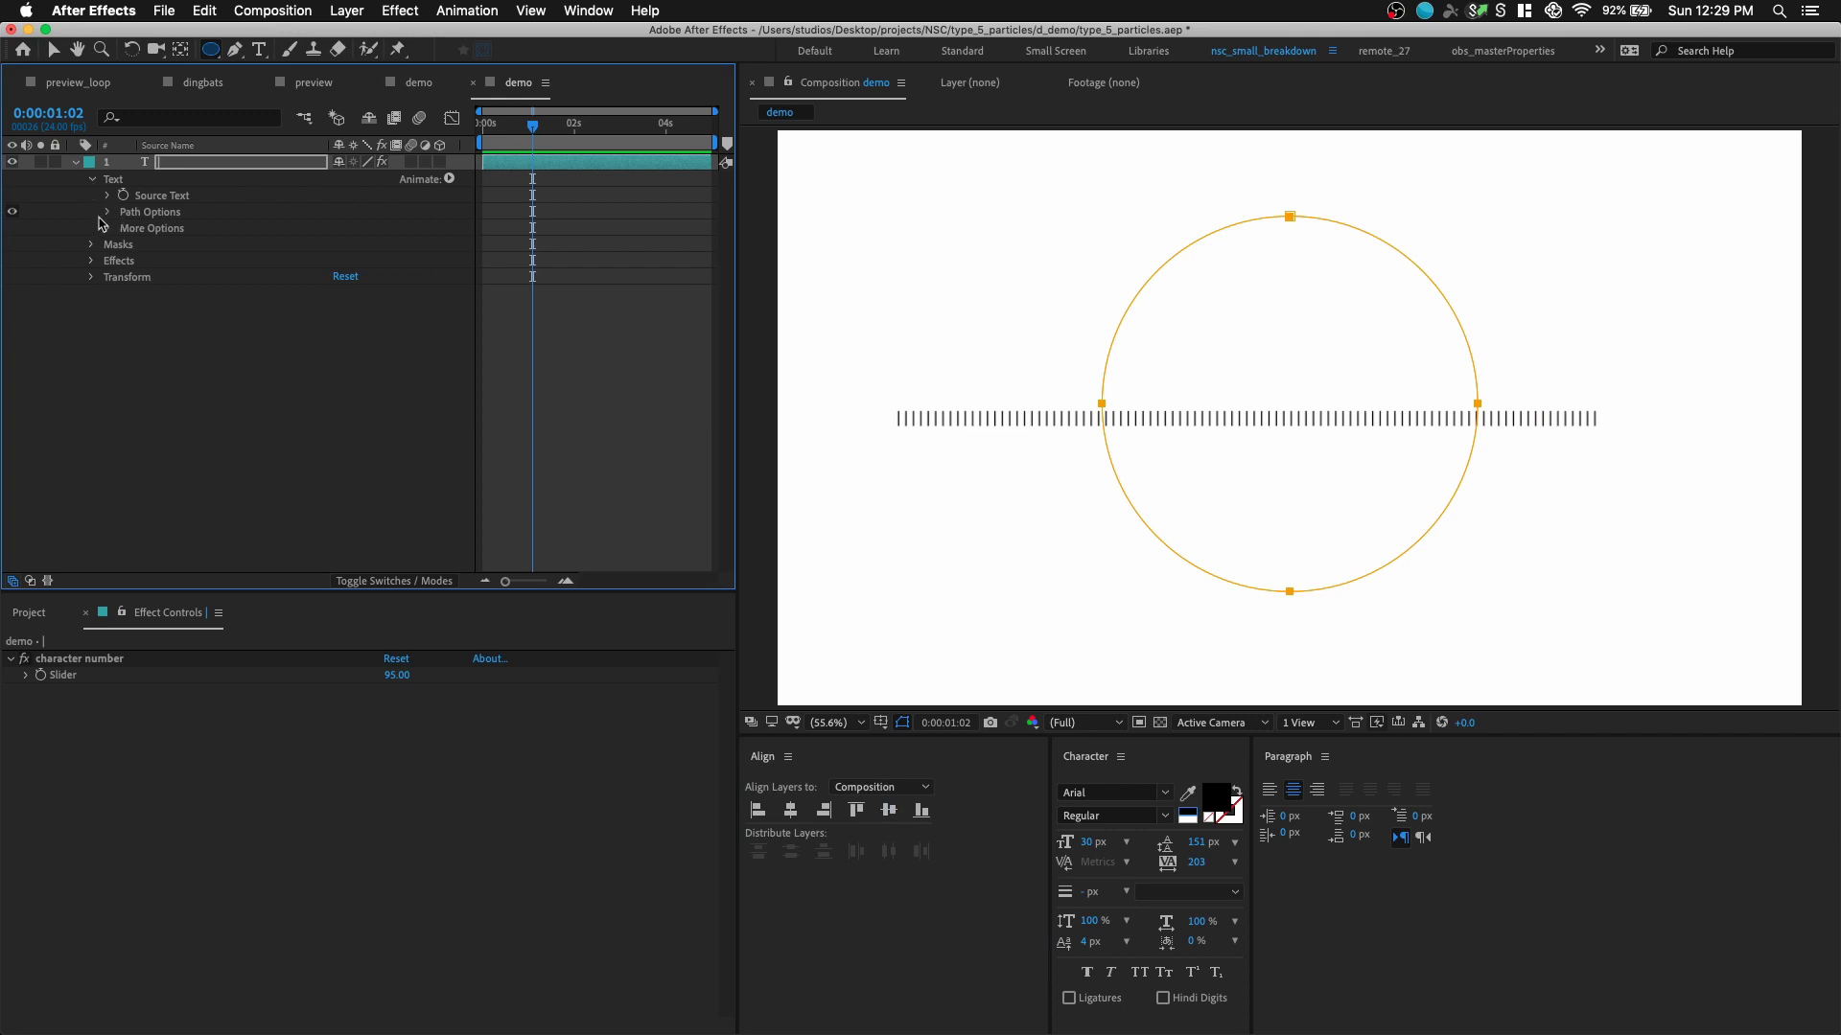
pyautogui.click(108, 213)
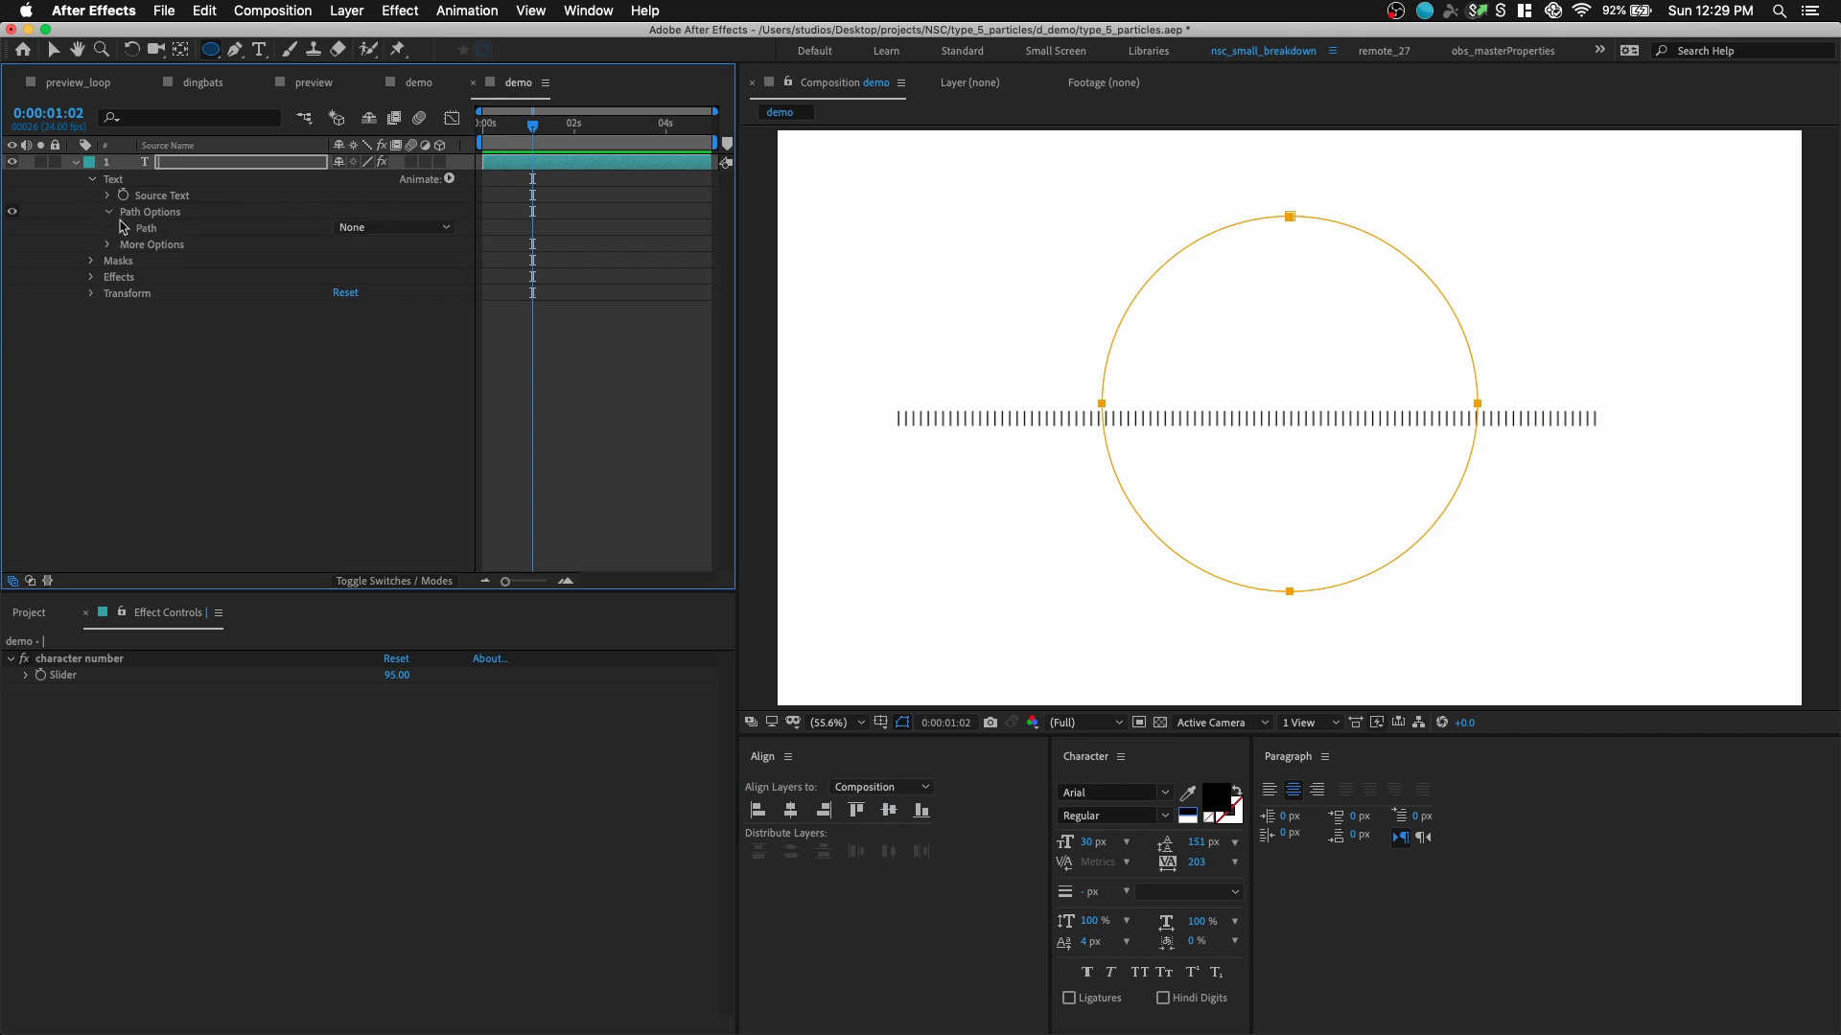
pyautogui.click(360, 227)
pyautogui.click(376, 276)
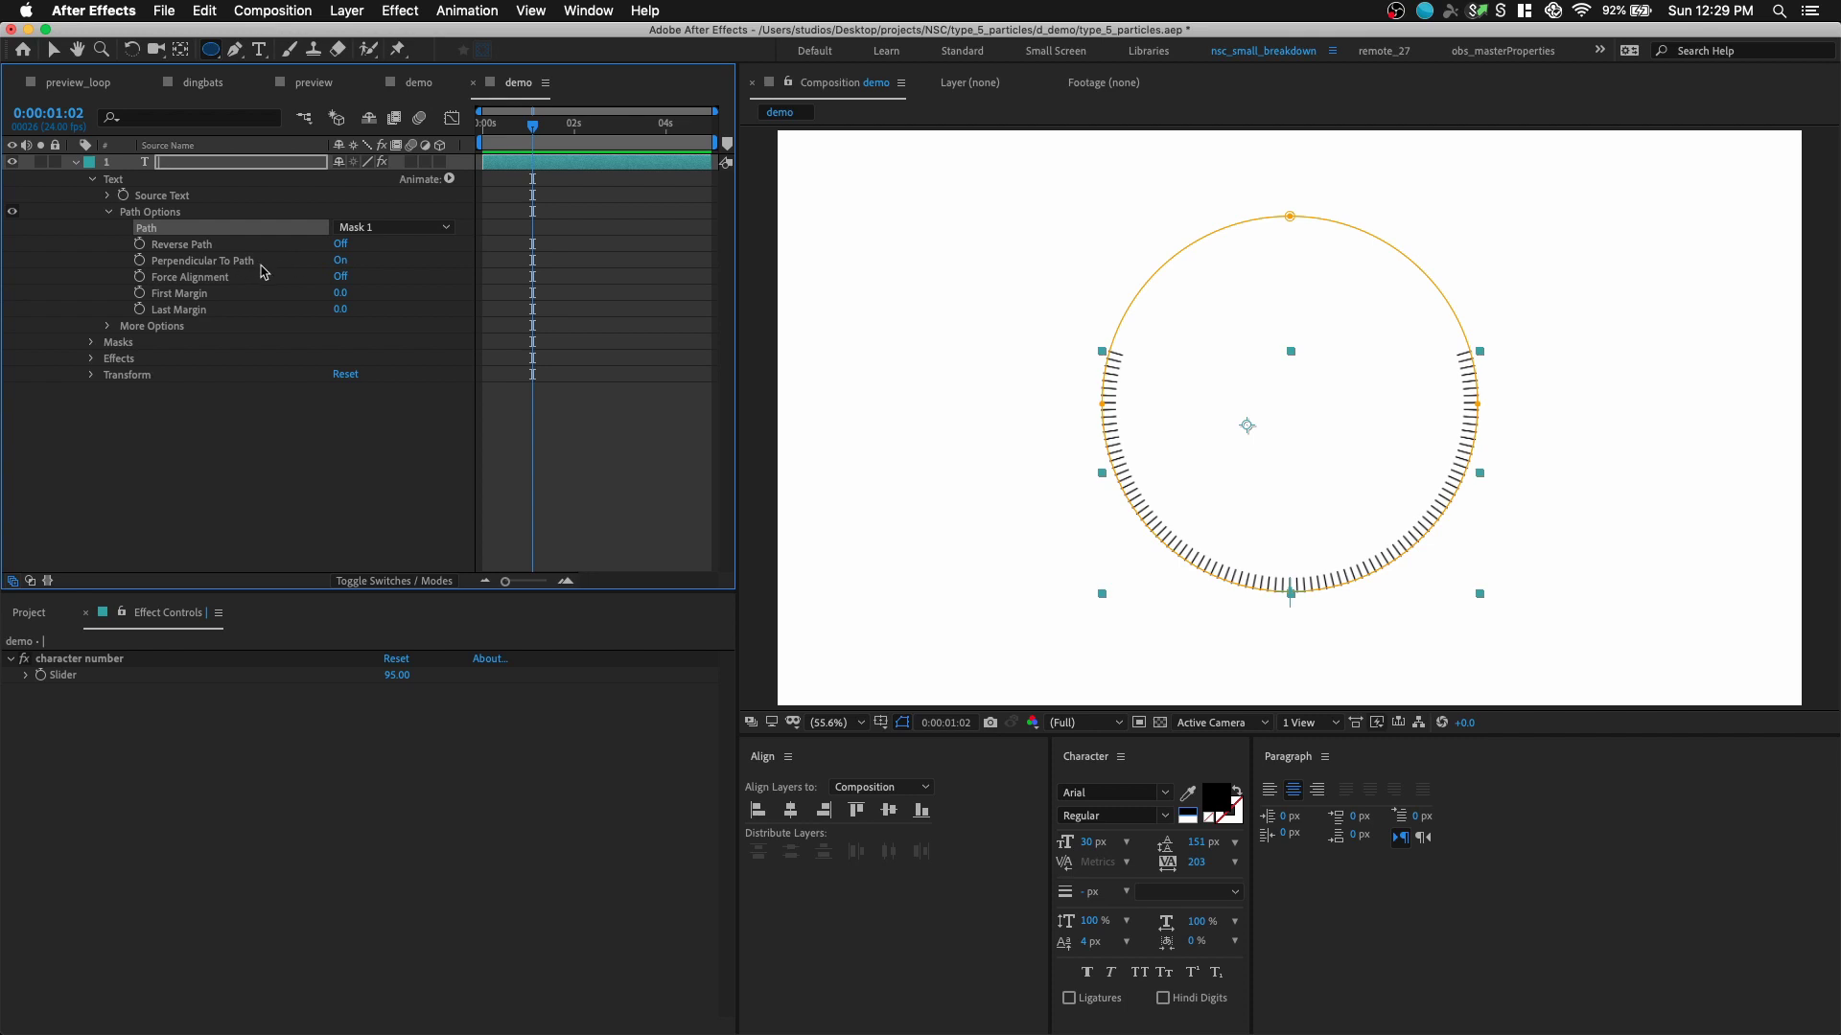
pyautogui.click(340, 276)
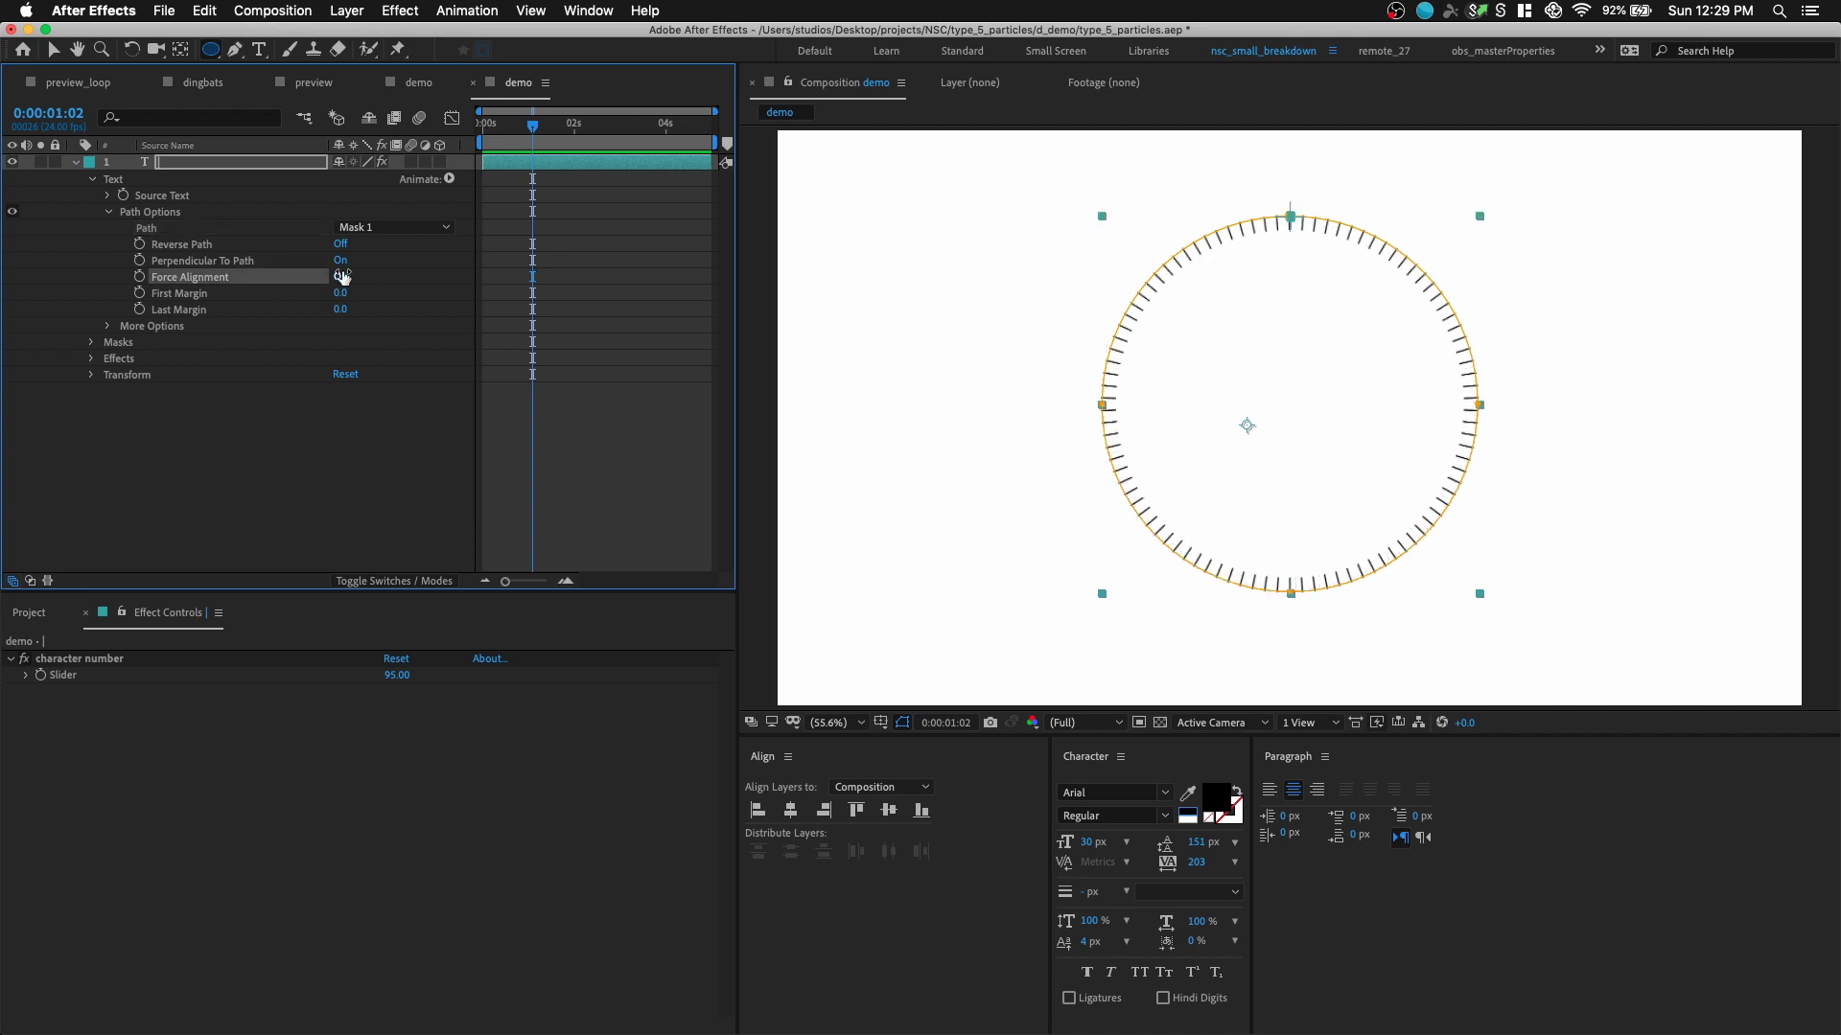
pyautogui.moveTo(342, 294)
pyautogui.mouseDown()
pyautogui.moveTo(407, 273)
pyautogui.moveTo(351, 287)
pyautogui.mouseUp()
pyautogui.click(353, 405)
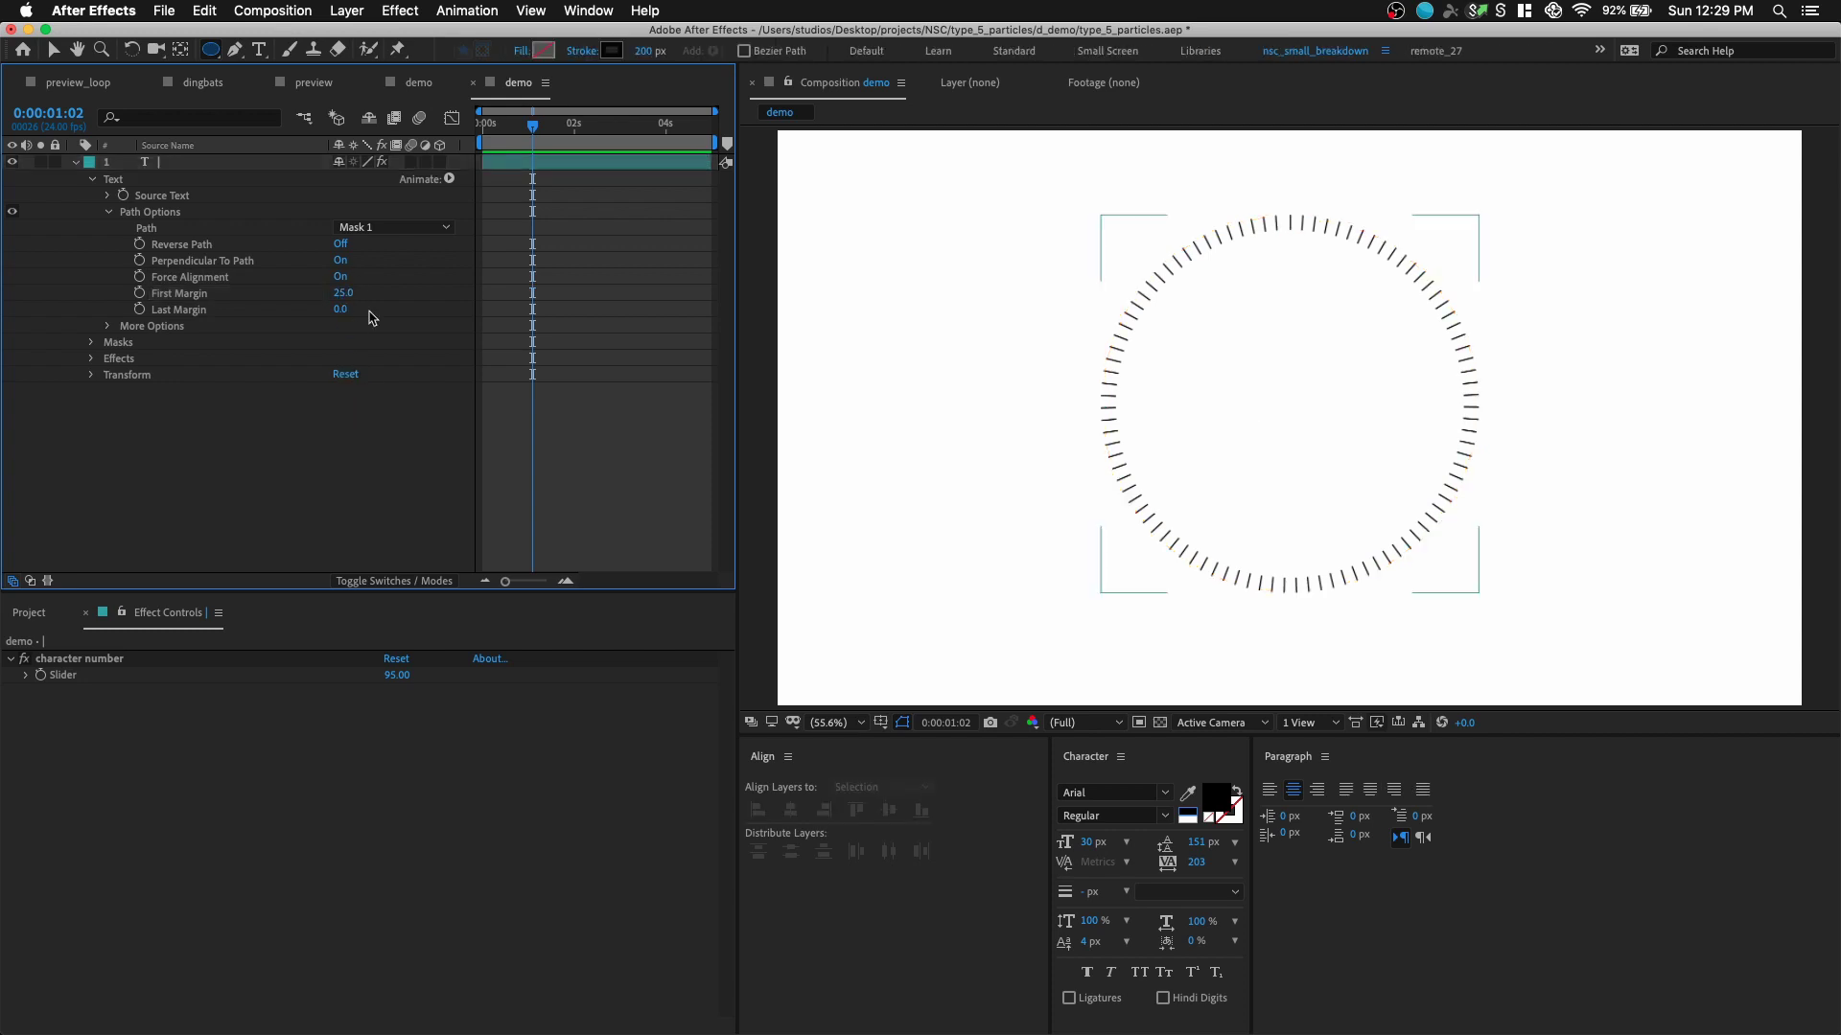
# - Add a Scale animator to the text and zoom in on the ring's edge
pyautogui.click(103, 214)
pyautogui.click(448, 178)
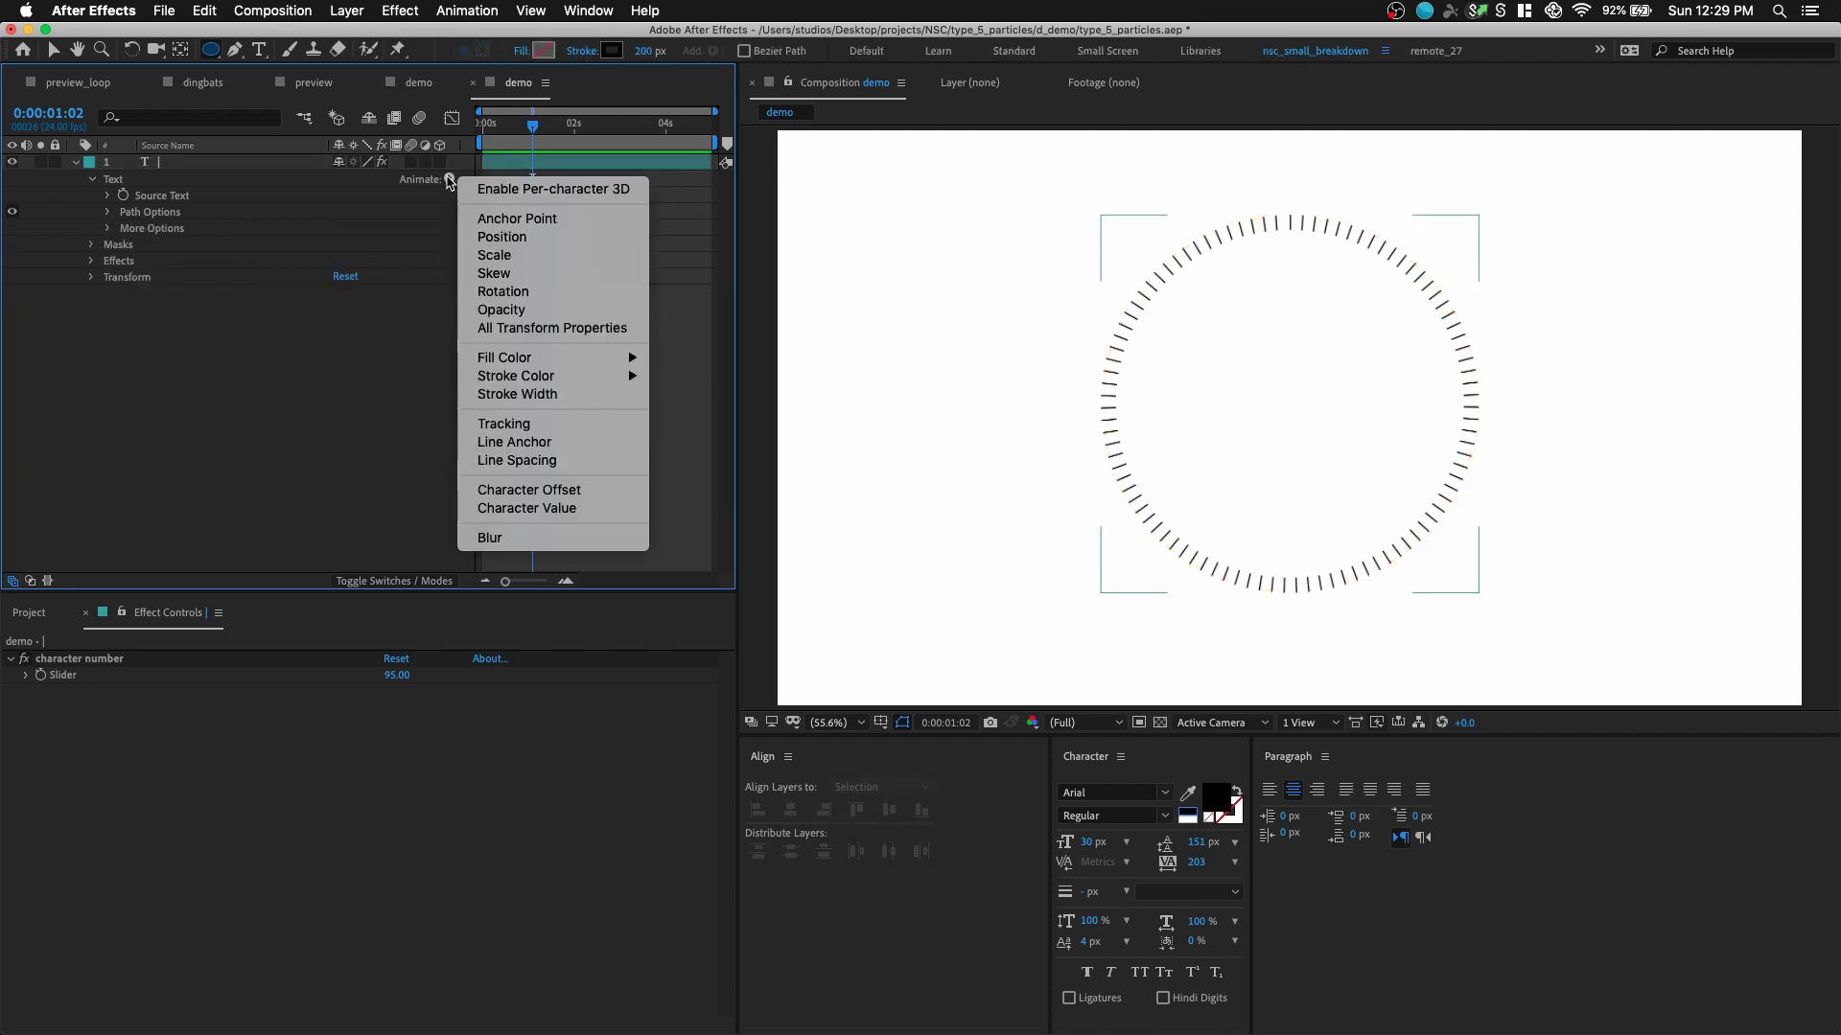
pyautogui.click(566, 255)
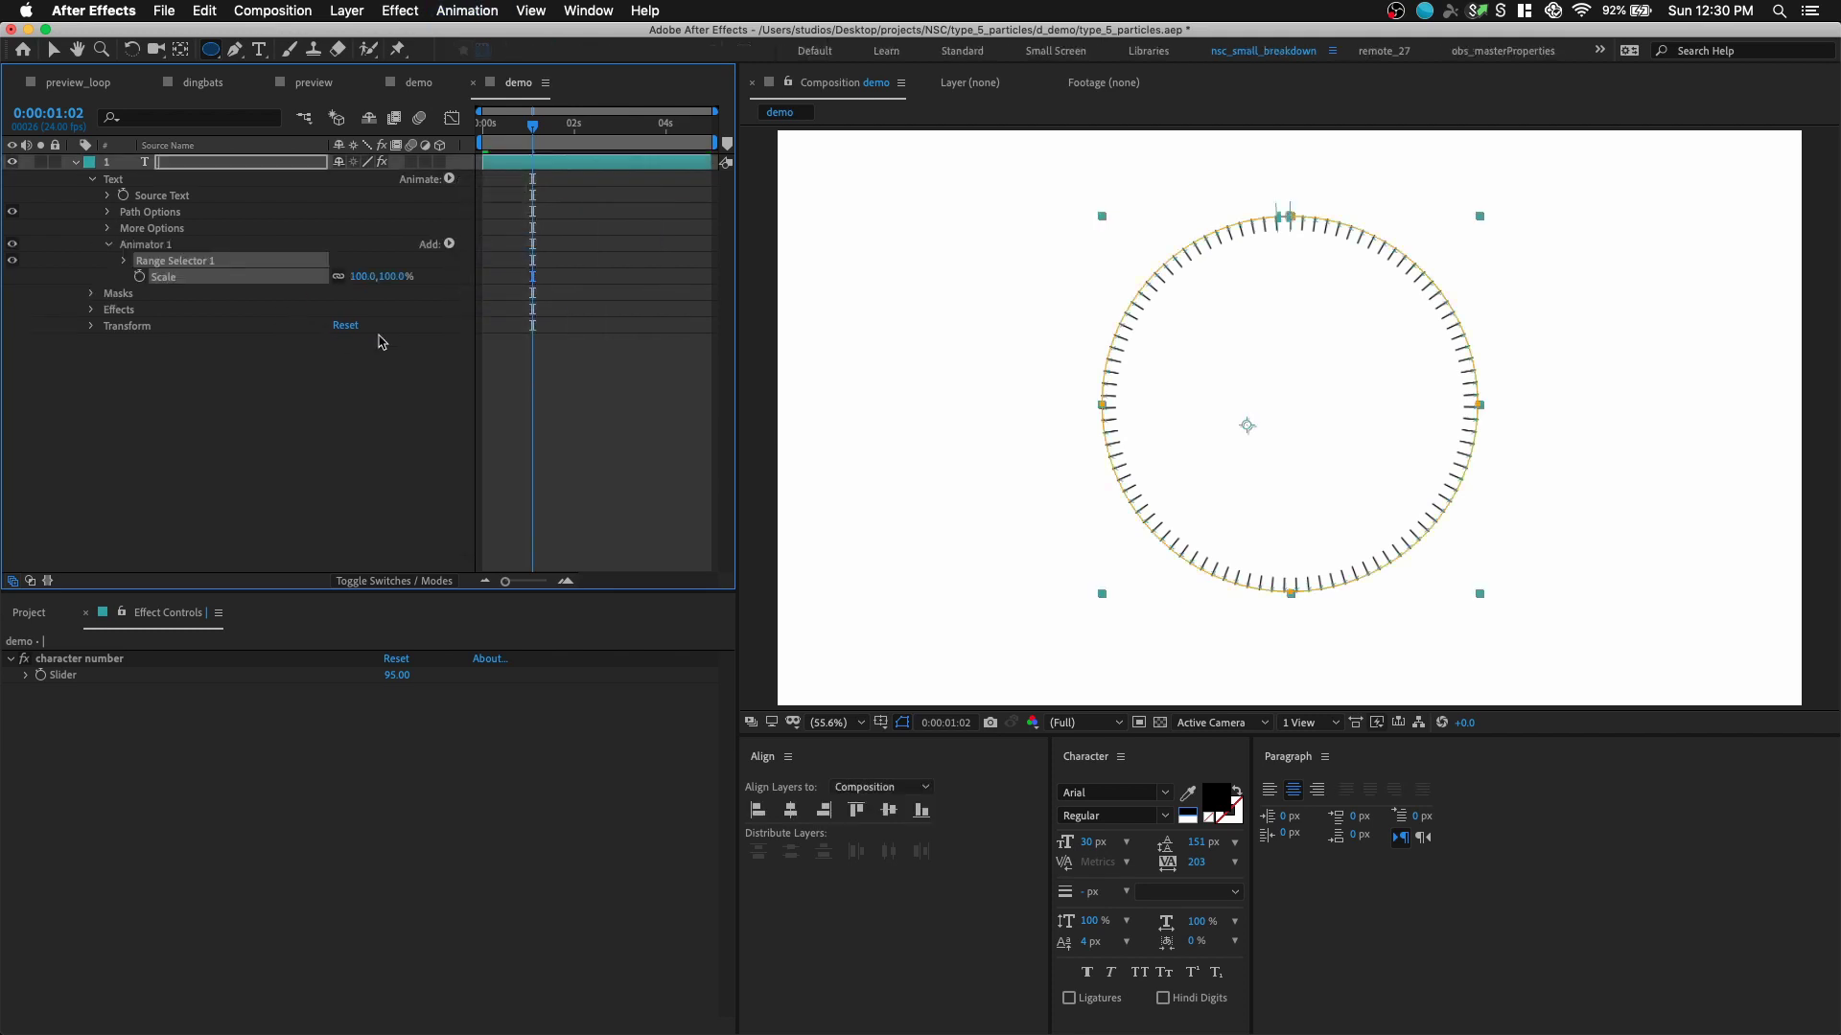
pyautogui.press('z')
pyautogui.click(1131, 404)
pyautogui.click(1268, 405)
pyautogui.moveTo(1265, 401); pyautogui.dragTo(1099, 362)
pyautogui.press('z')
# - Keyframe unlinked Scale from 100,0% at 0s to 100,100%, then preview the growth
pyautogui.click(338, 278)
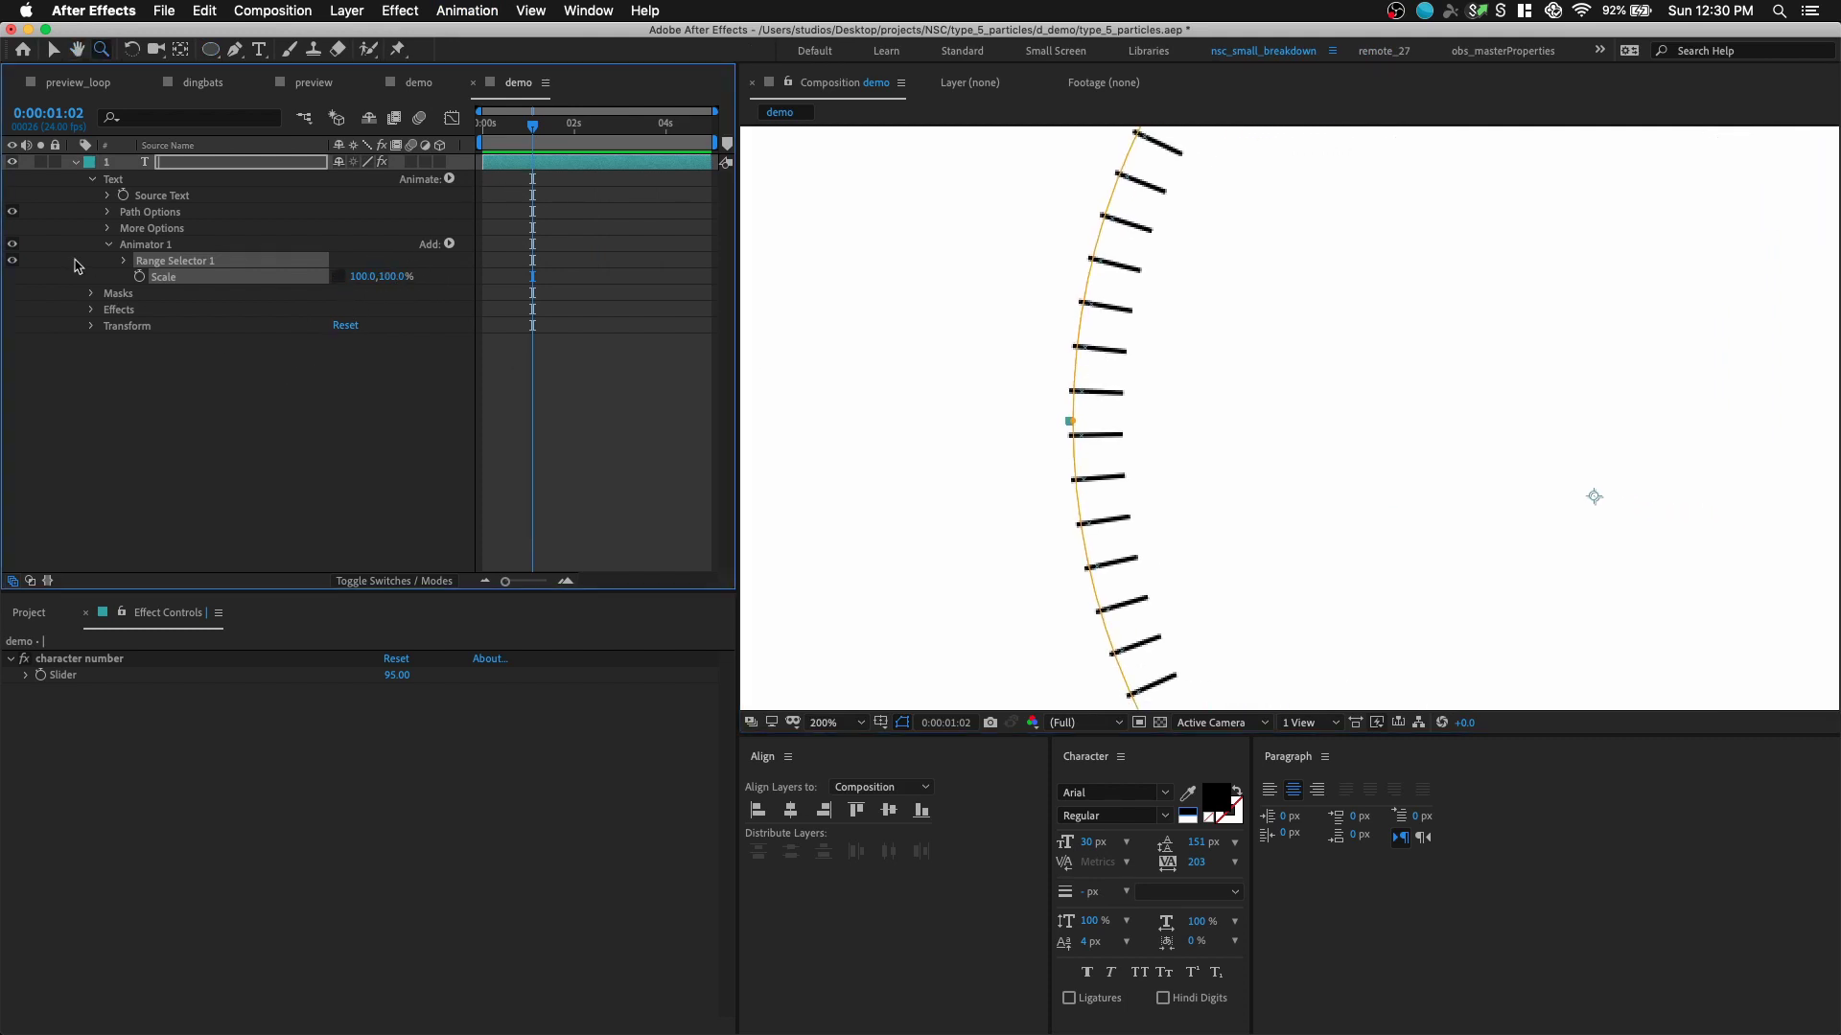
pyautogui.click(141, 277)
pyautogui.moveTo(504, 131); pyautogui.dragTo(481, 125)
pyautogui.click(394, 278)
pyautogui.write('-')
pyautogui.press('Return')
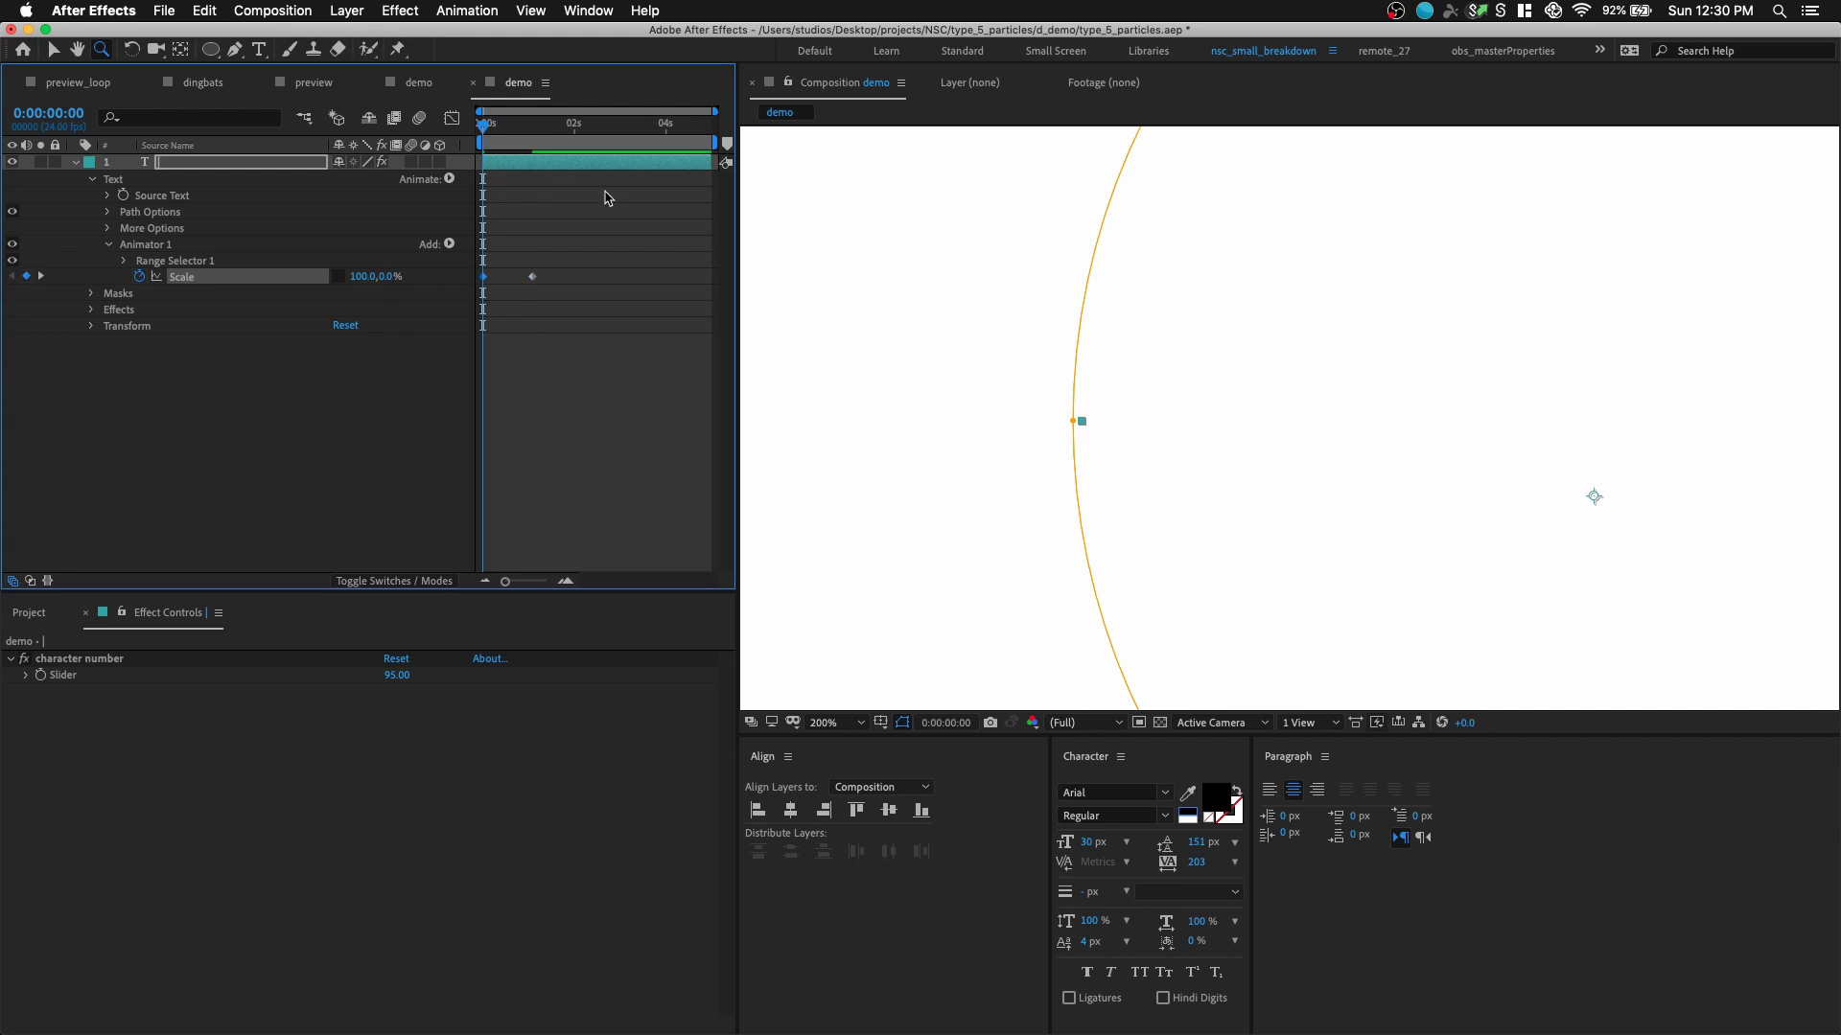
pyautogui.moveTo(497, 146)
pyautogui.mouseDown()
pyautogui.moveTo(576, 144)
pyautogui.moveTo(481, 143)
pyautogui.moveTo(515, 146)
pyautogui.mouseUp()
pyautogui.press('space')
# - Rename the animator to base and reframe the whole ring at 100% zoom
pyautogui.click(189, 247)
pyautogui.press('Return')
pyautogui.write('base')
pyautogui.press('Return')
pyautogui.click(563, 122)
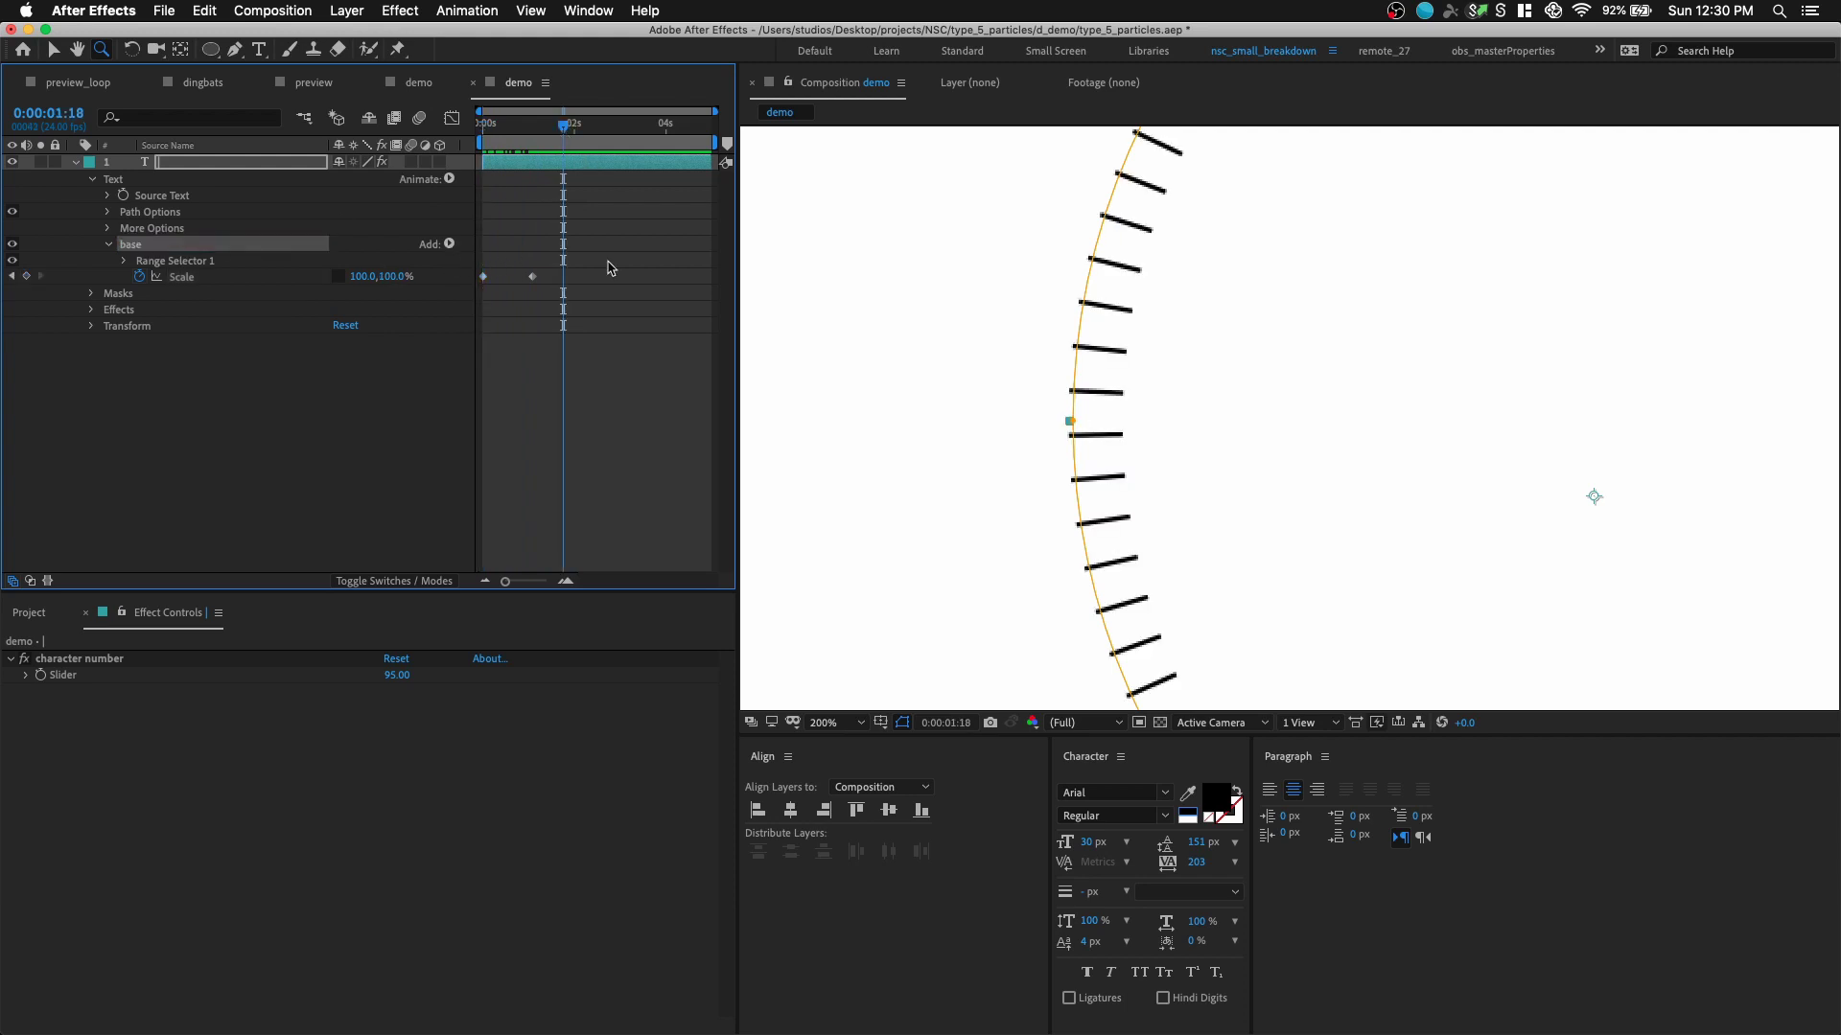
pyautogui.press(',')
pyautogui.moveTo(1314, 493); pyautogui.dragTo(1118, 493)
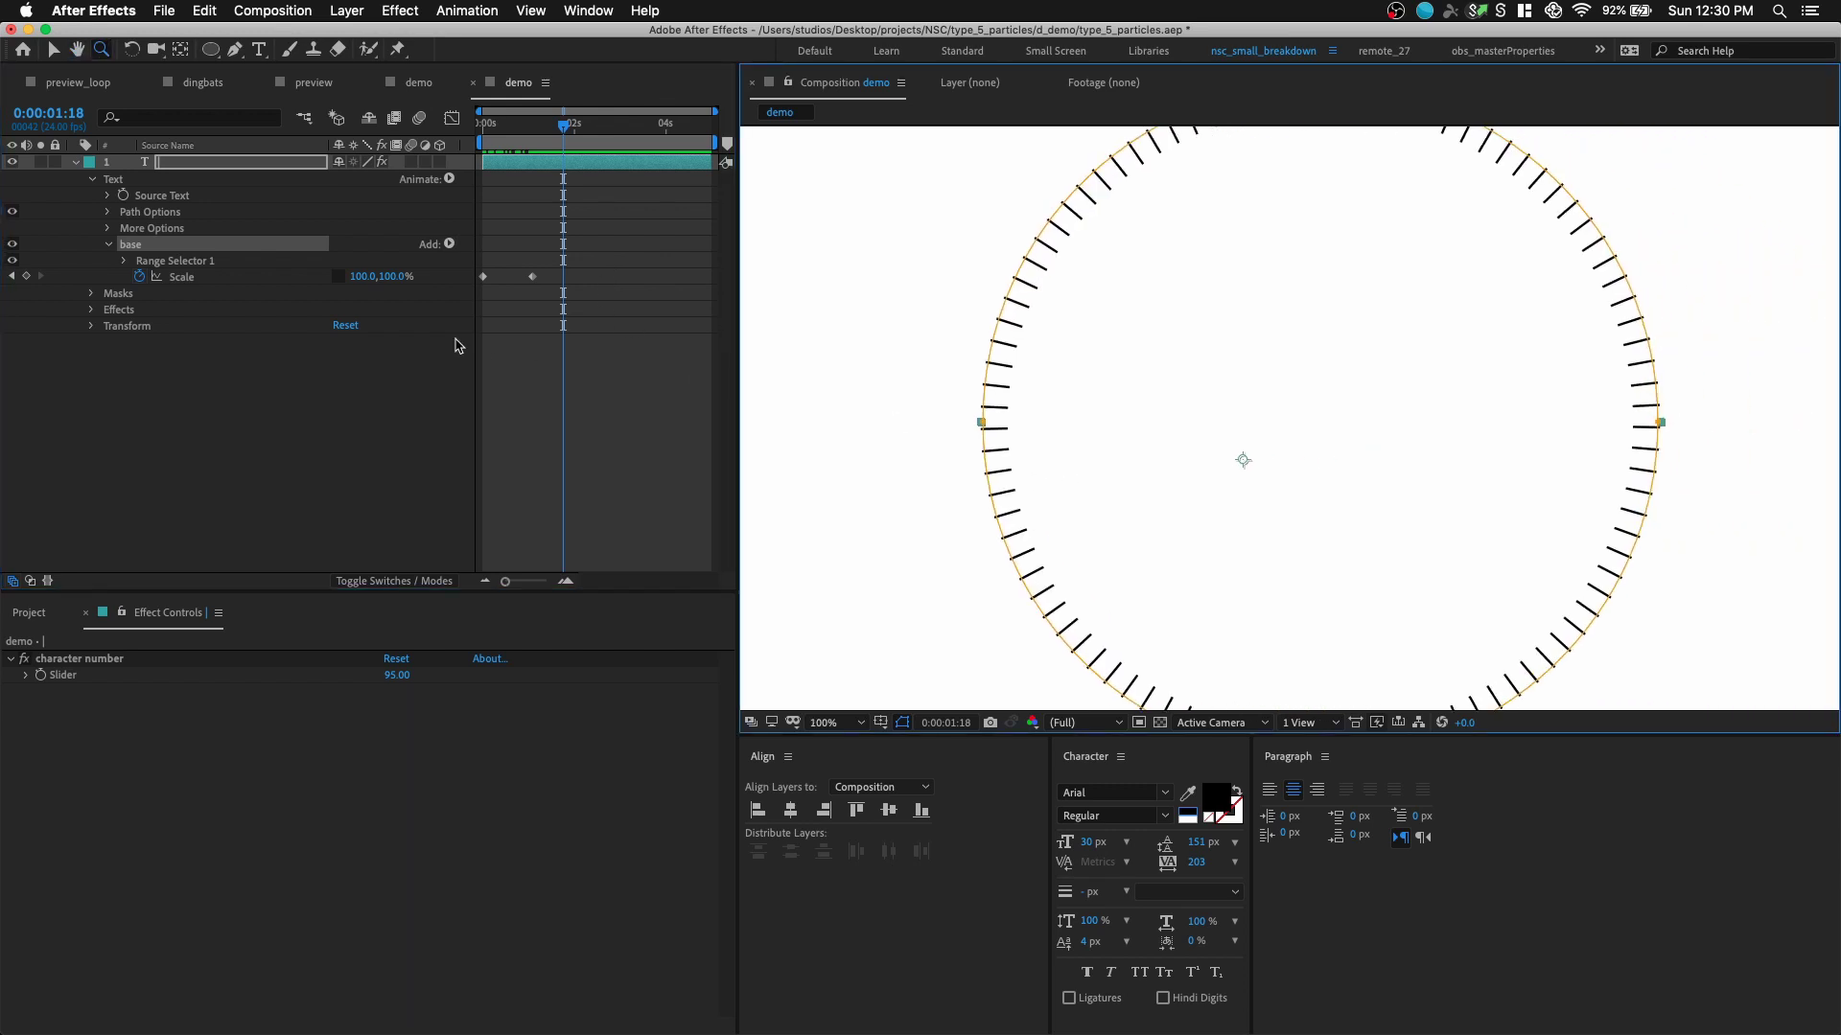
pyautogui.click(449, 244)
# - Enable Per-character 3D on base and add Rotation with X Rotation 90°, Y left at 0°
pyautogui.moveTo(530, 248)
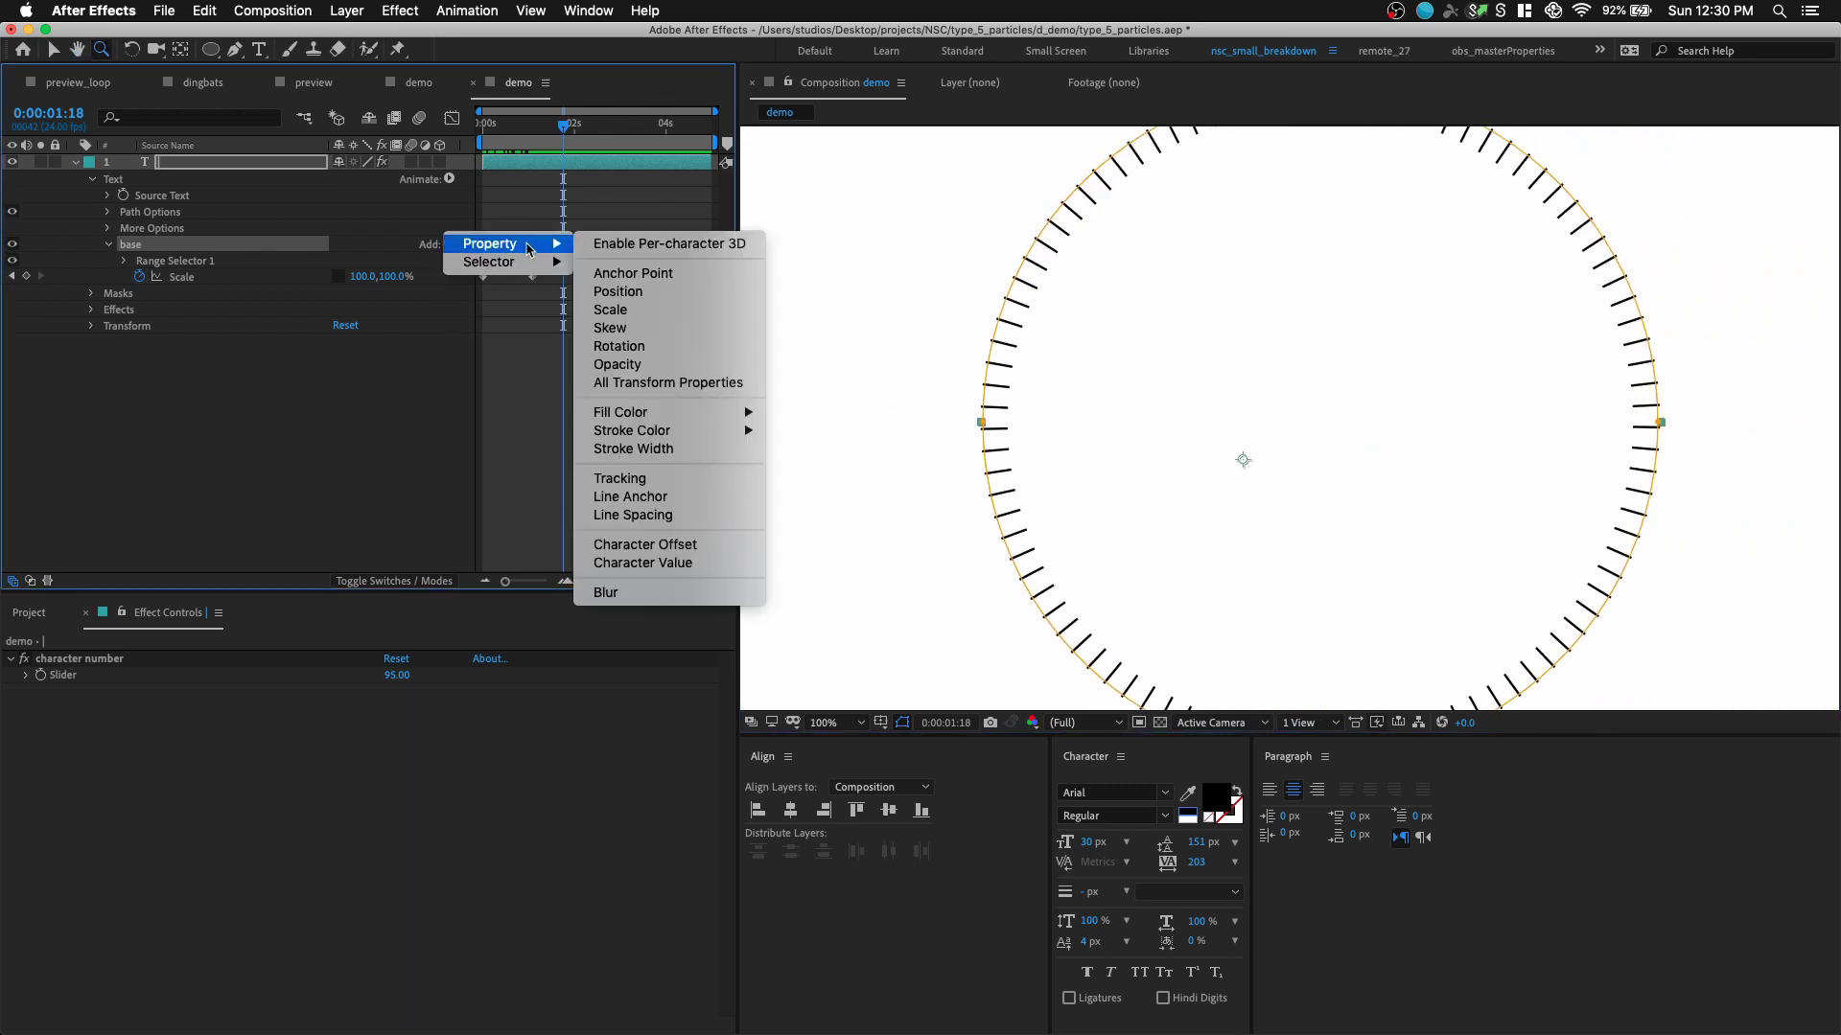
pyautogui.click(614, 245)
pyautogui.click(448, 243)
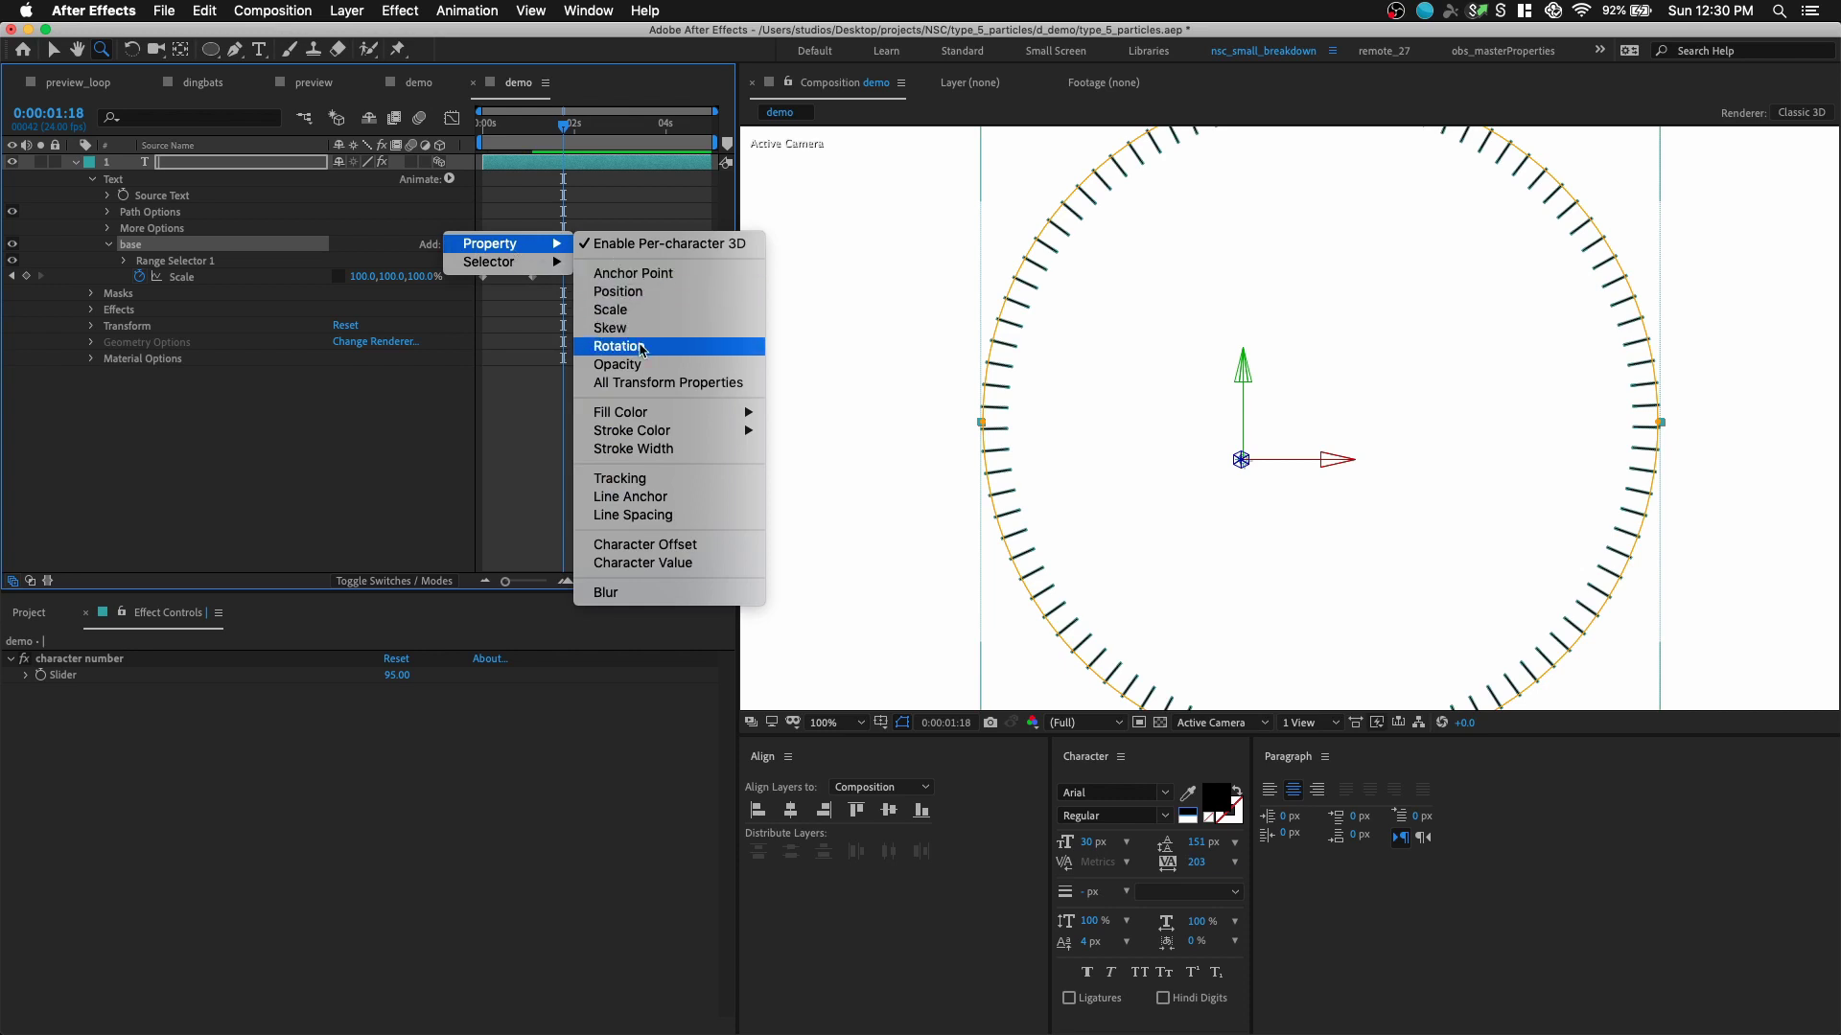
pyautogui.click(642, 346)
pyautogui.click(357, 294)
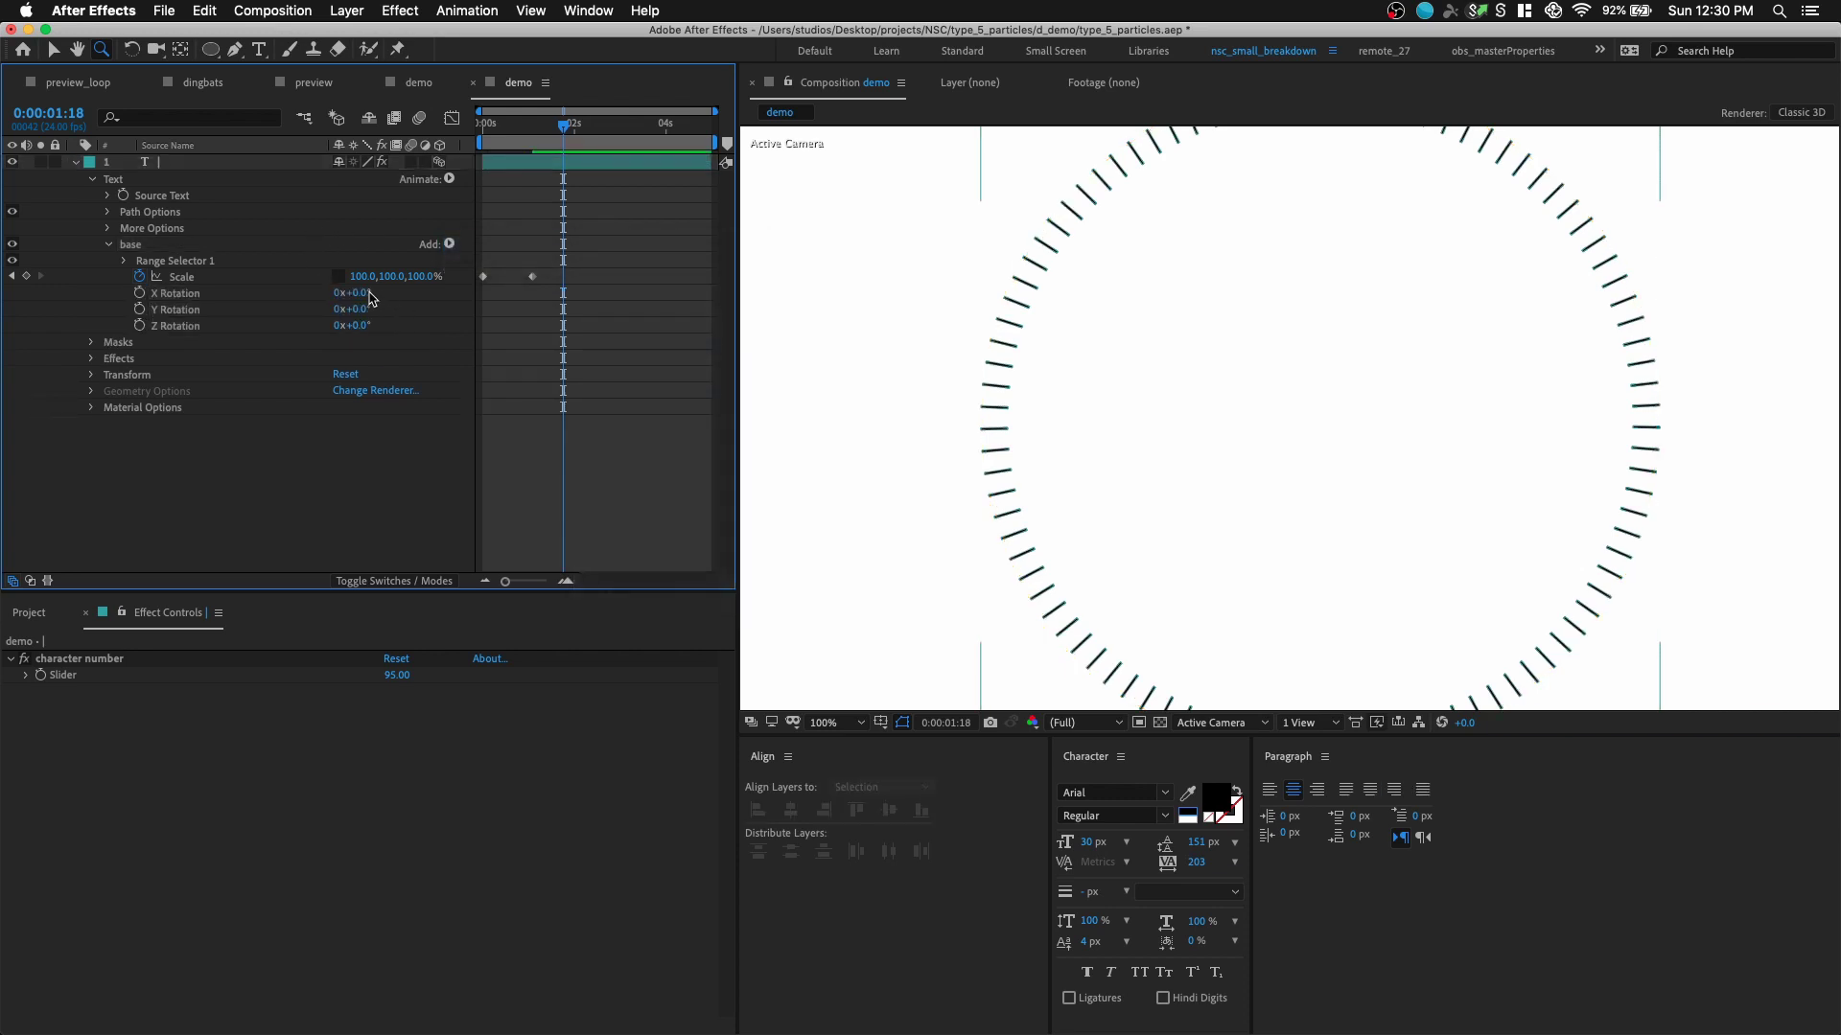
pyautogui.press('Return')
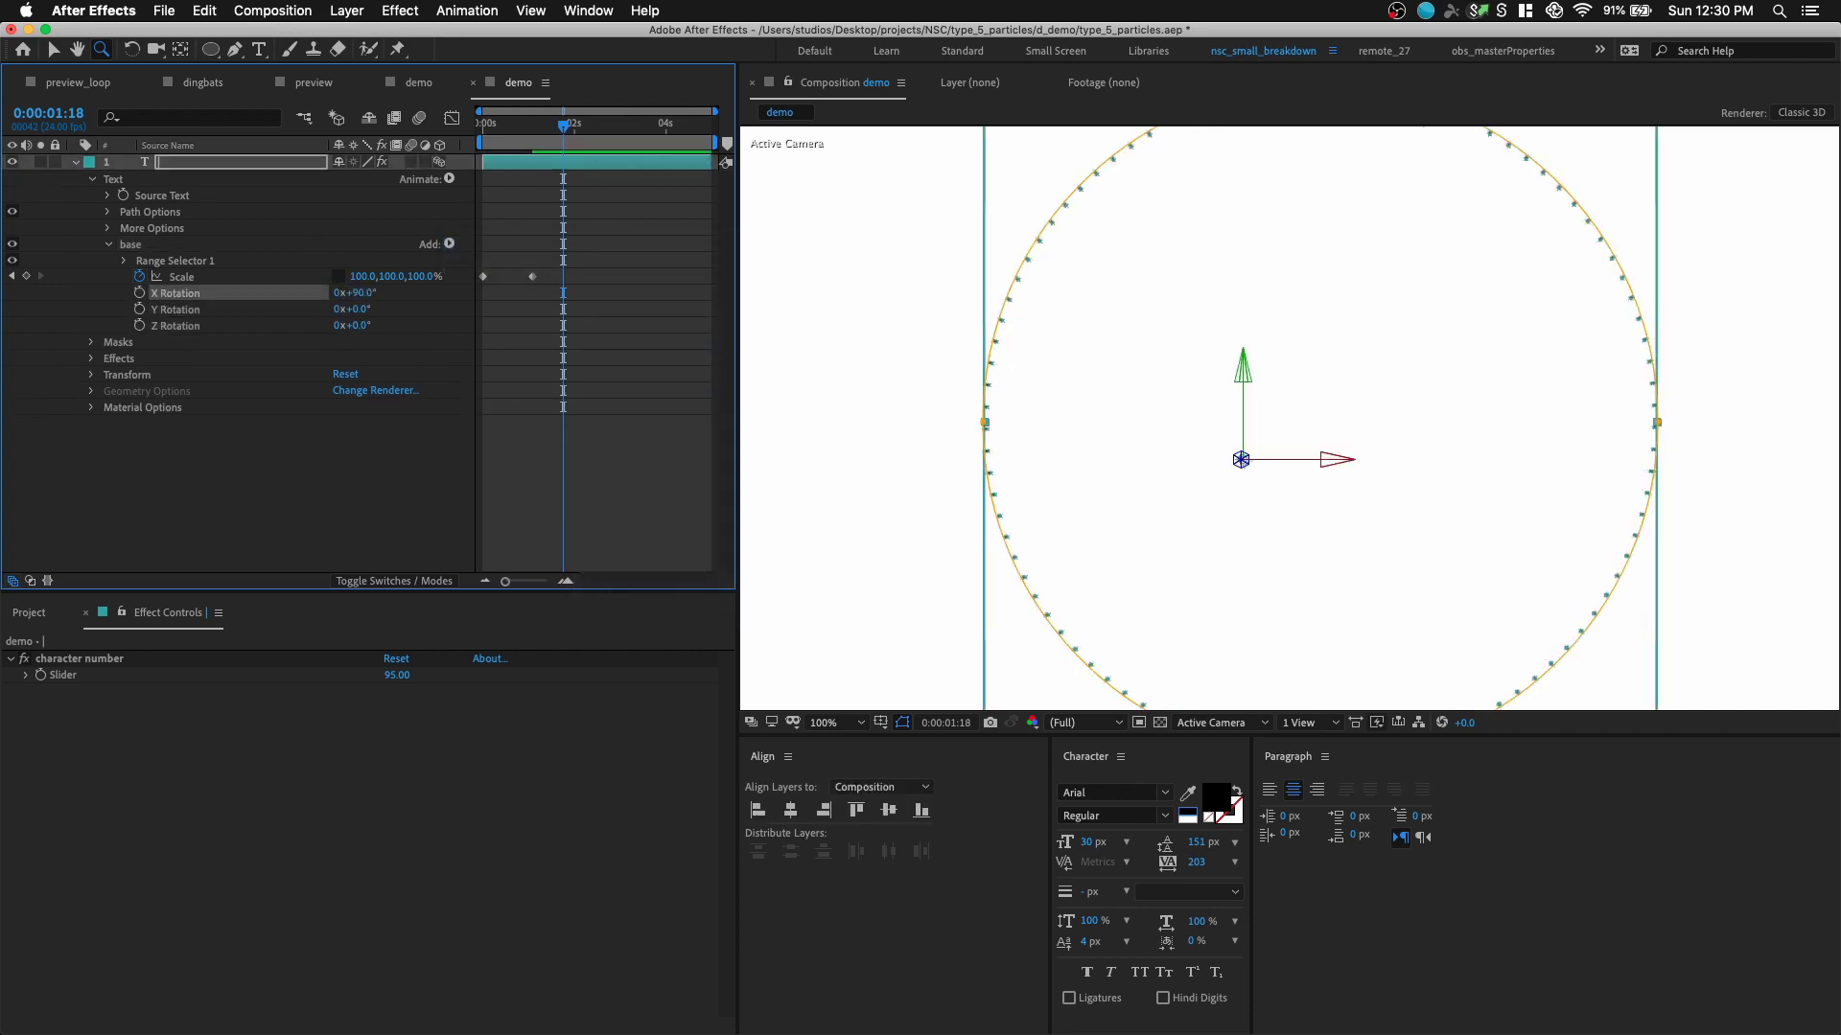
pyautogui.click(355, 308)
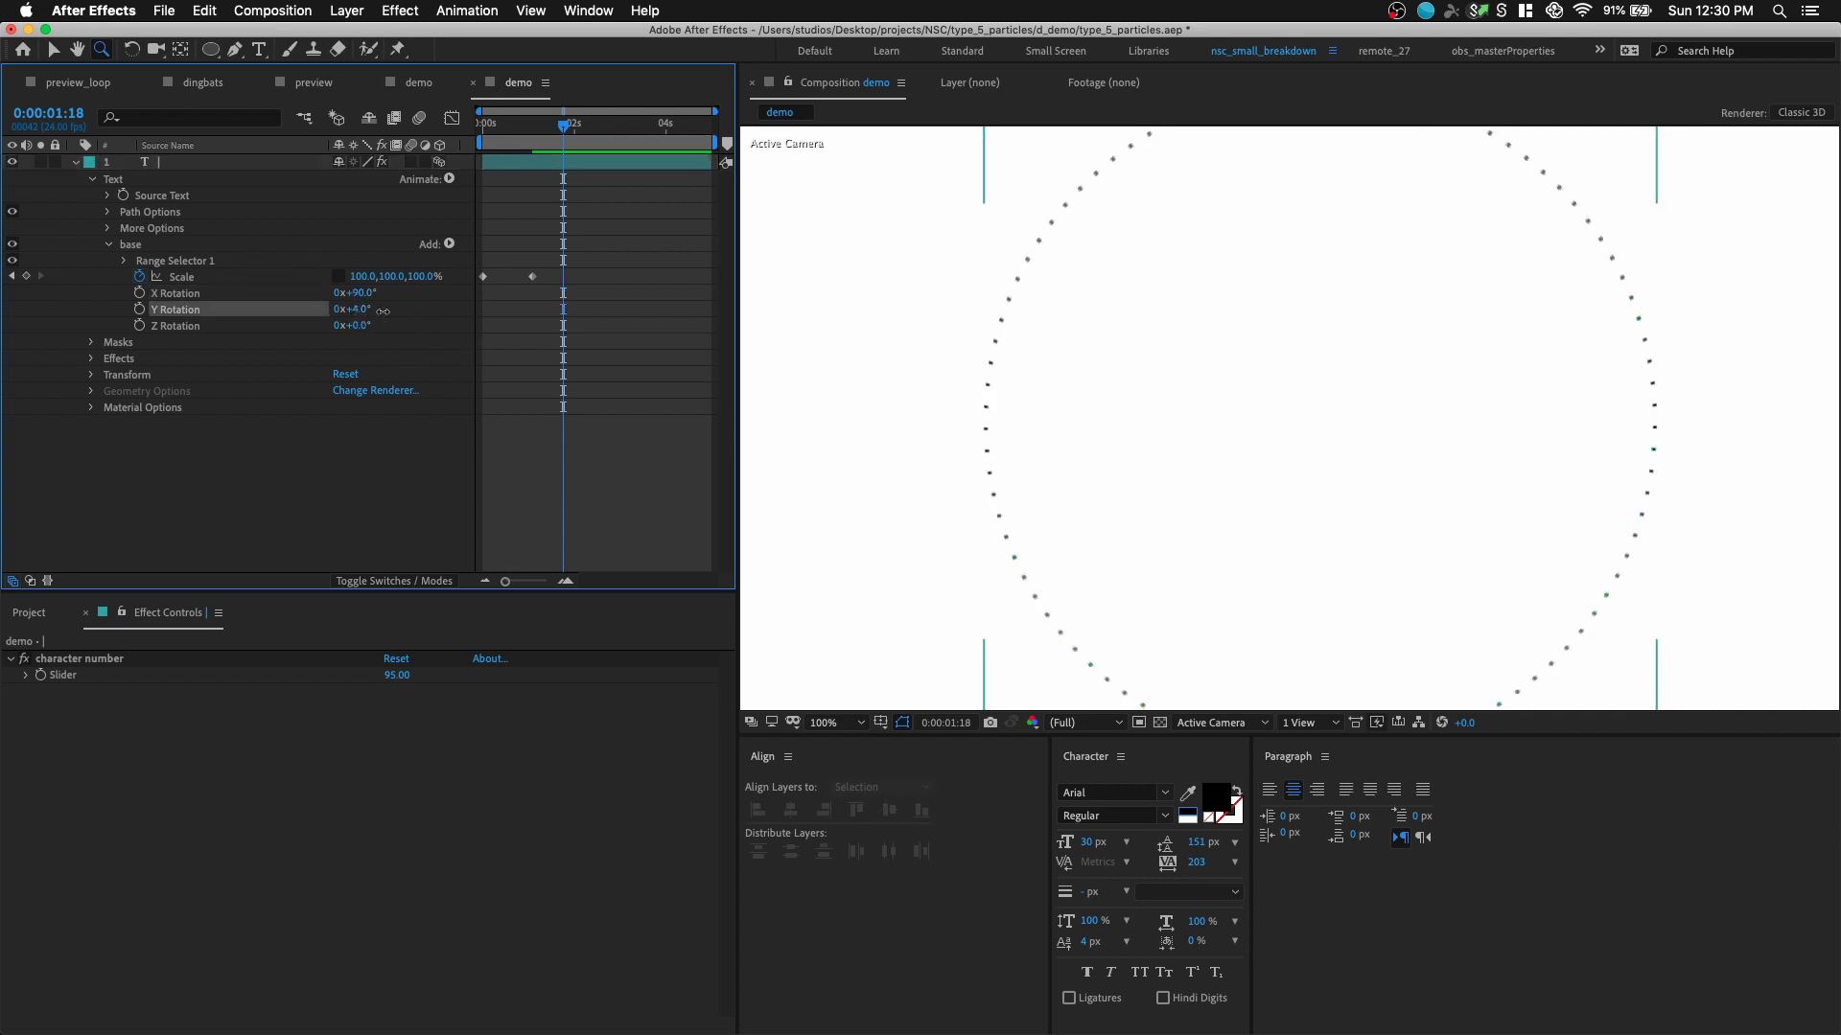
pyautogui.write('75')
pyautogui.press('Return')
pyautogui.press('super+z')
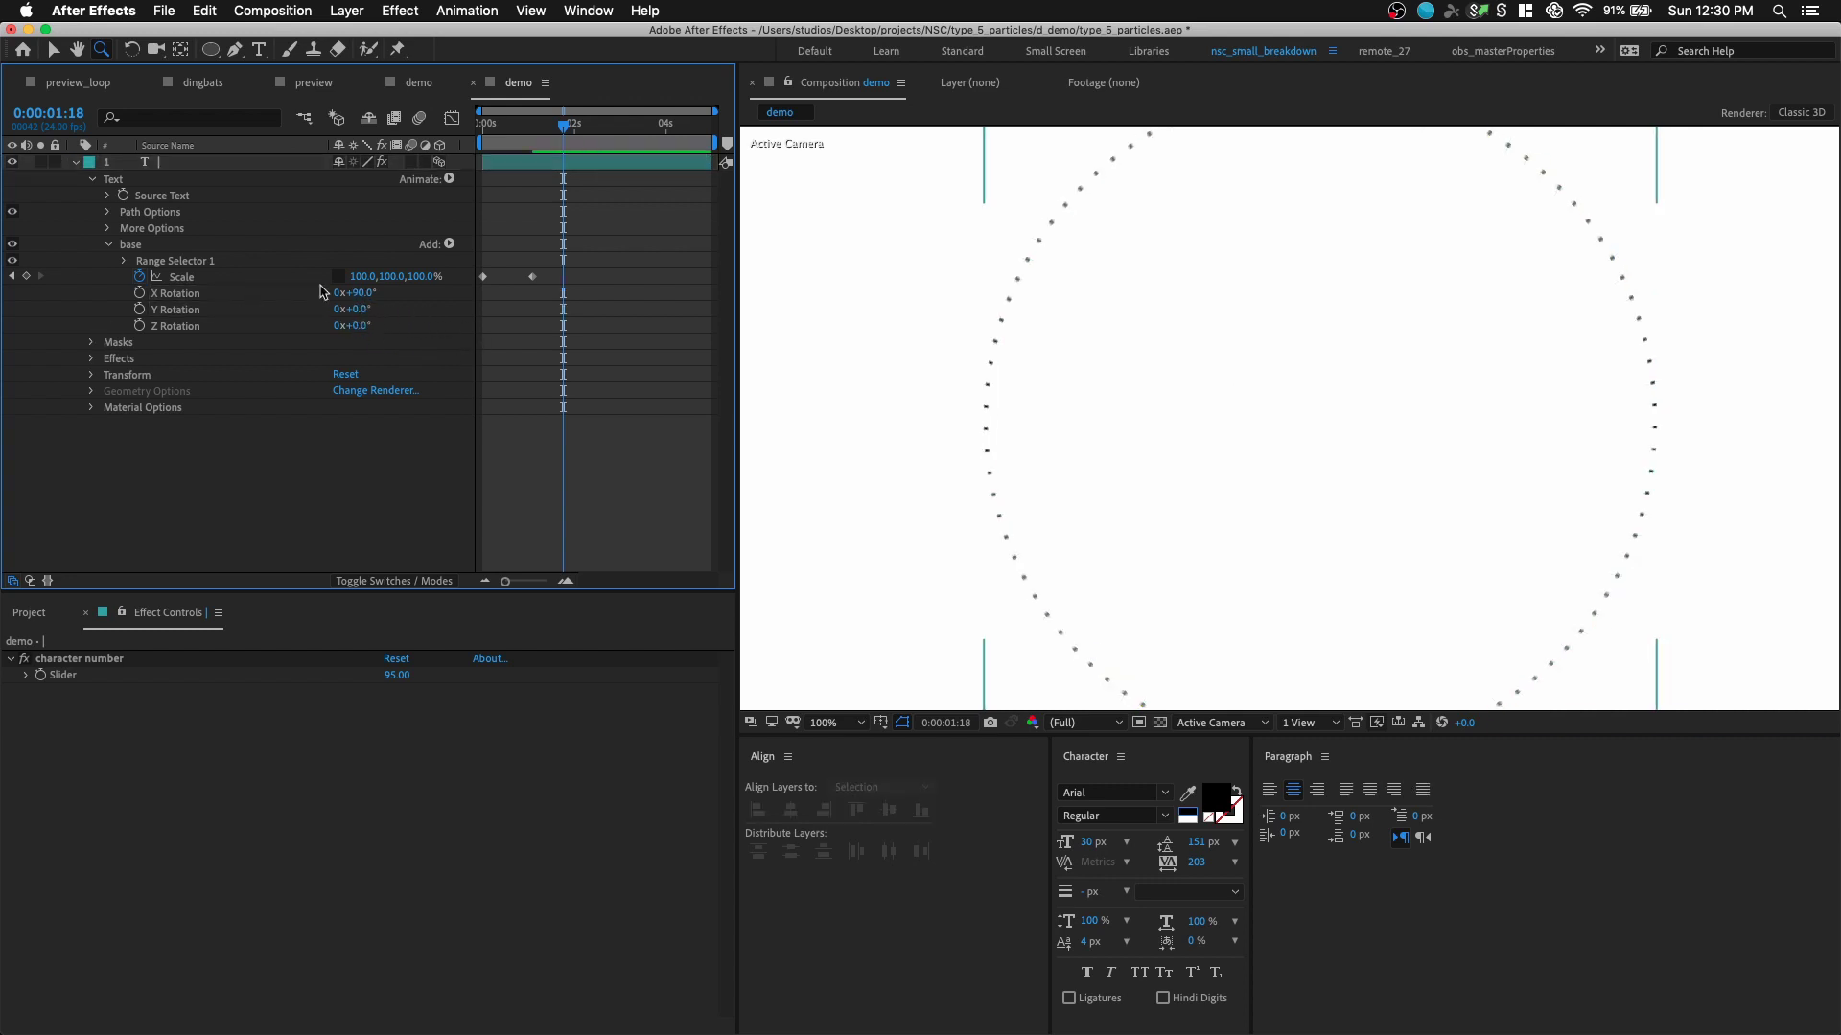
pyautogui.click(176, 246)
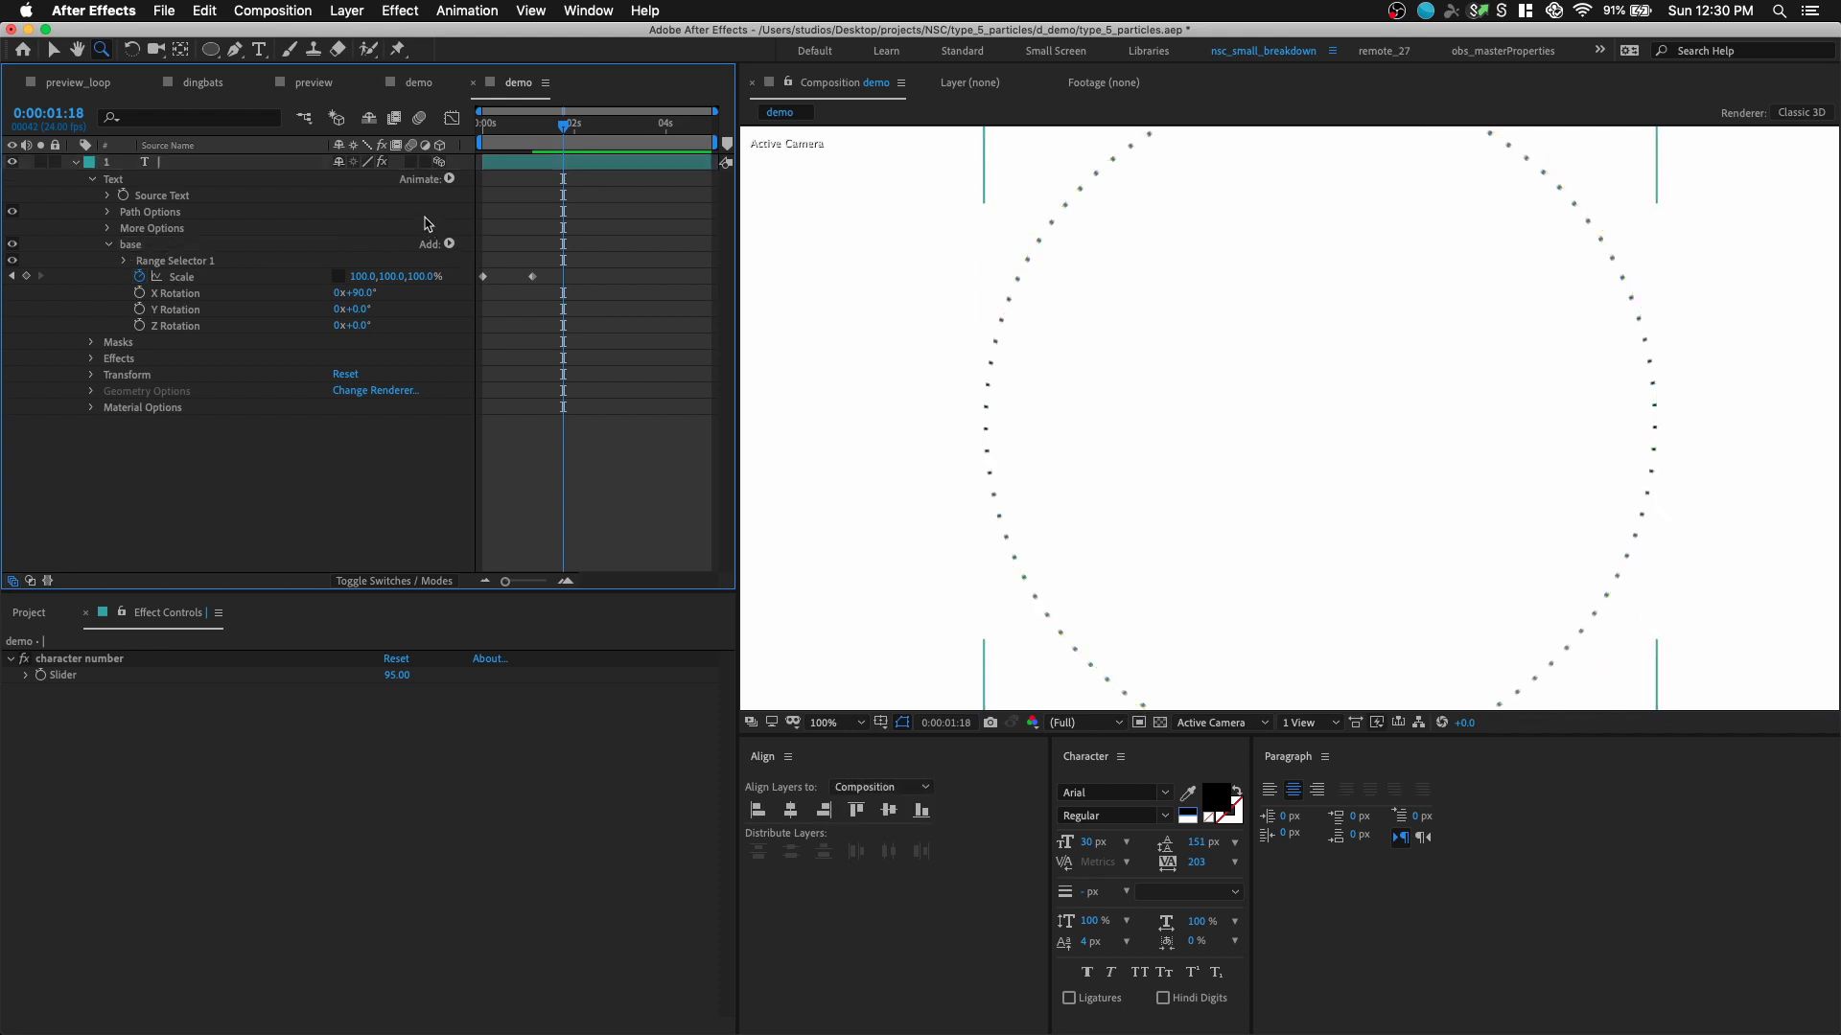
# - Add a Scale animator named offset with vertical scale 500%
pyautogui.click(449, 179)
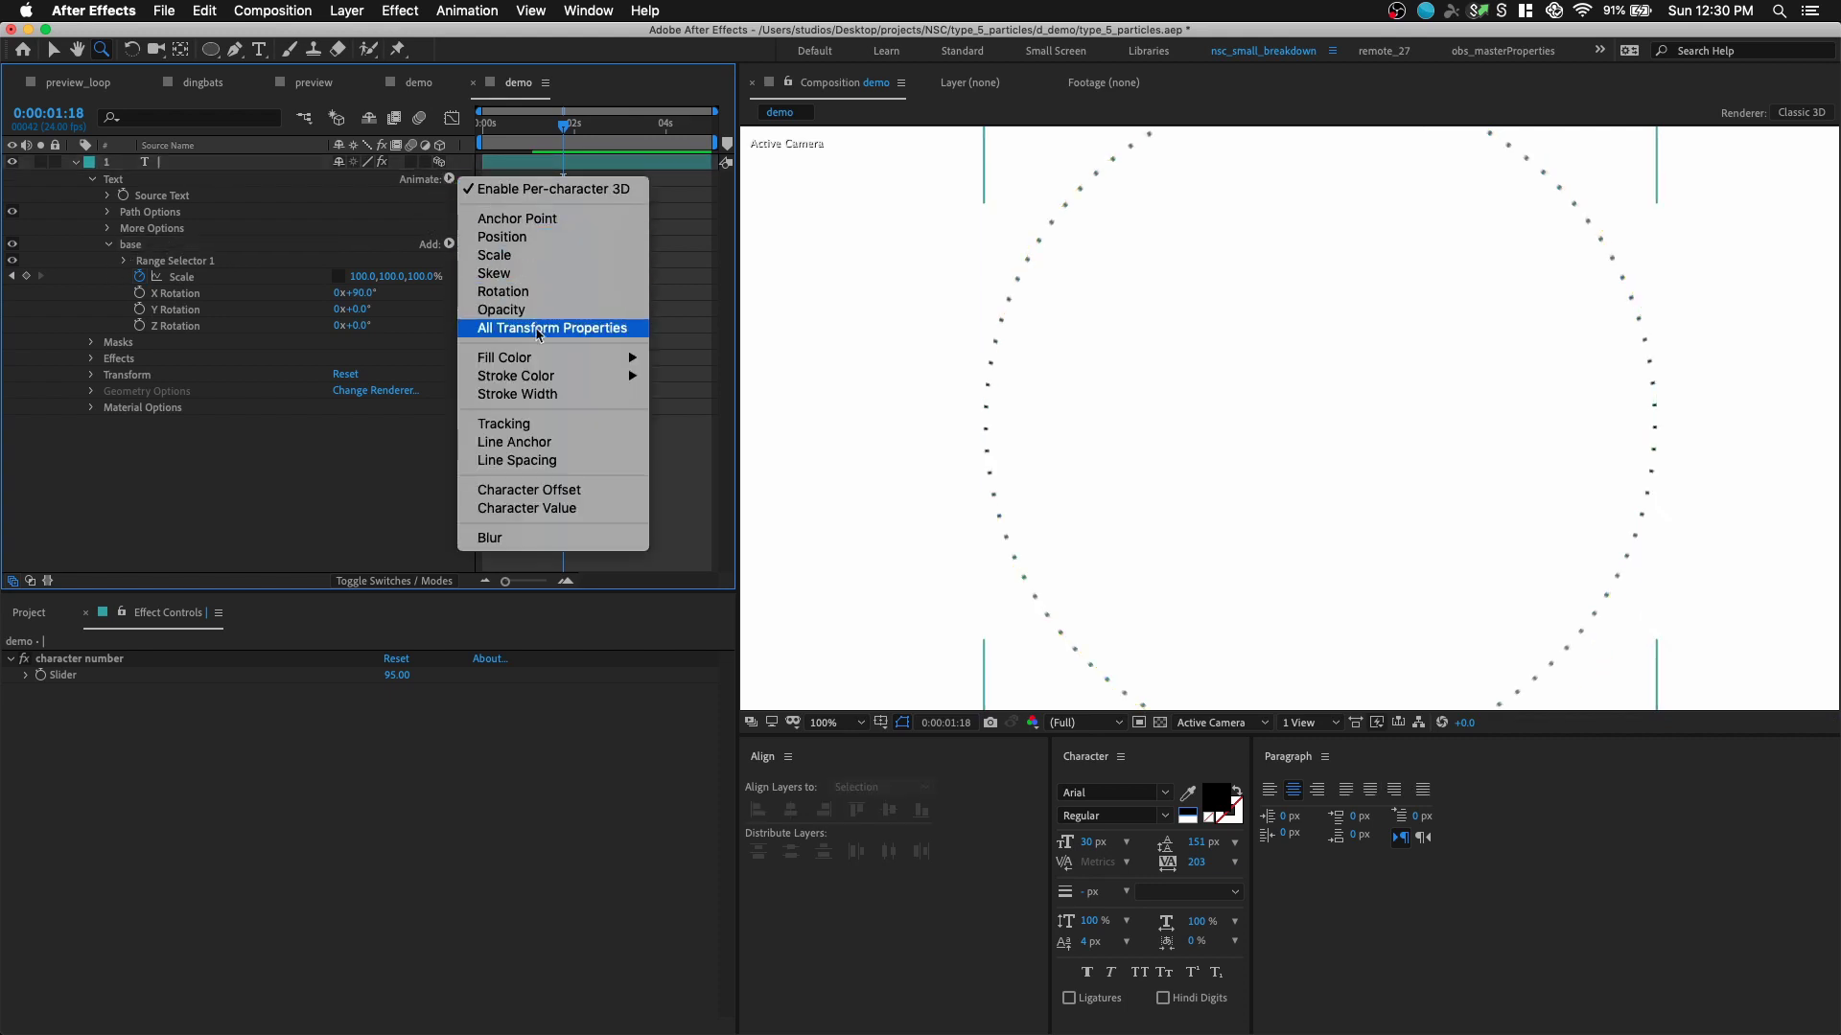
pyautogui.click(586, 256)
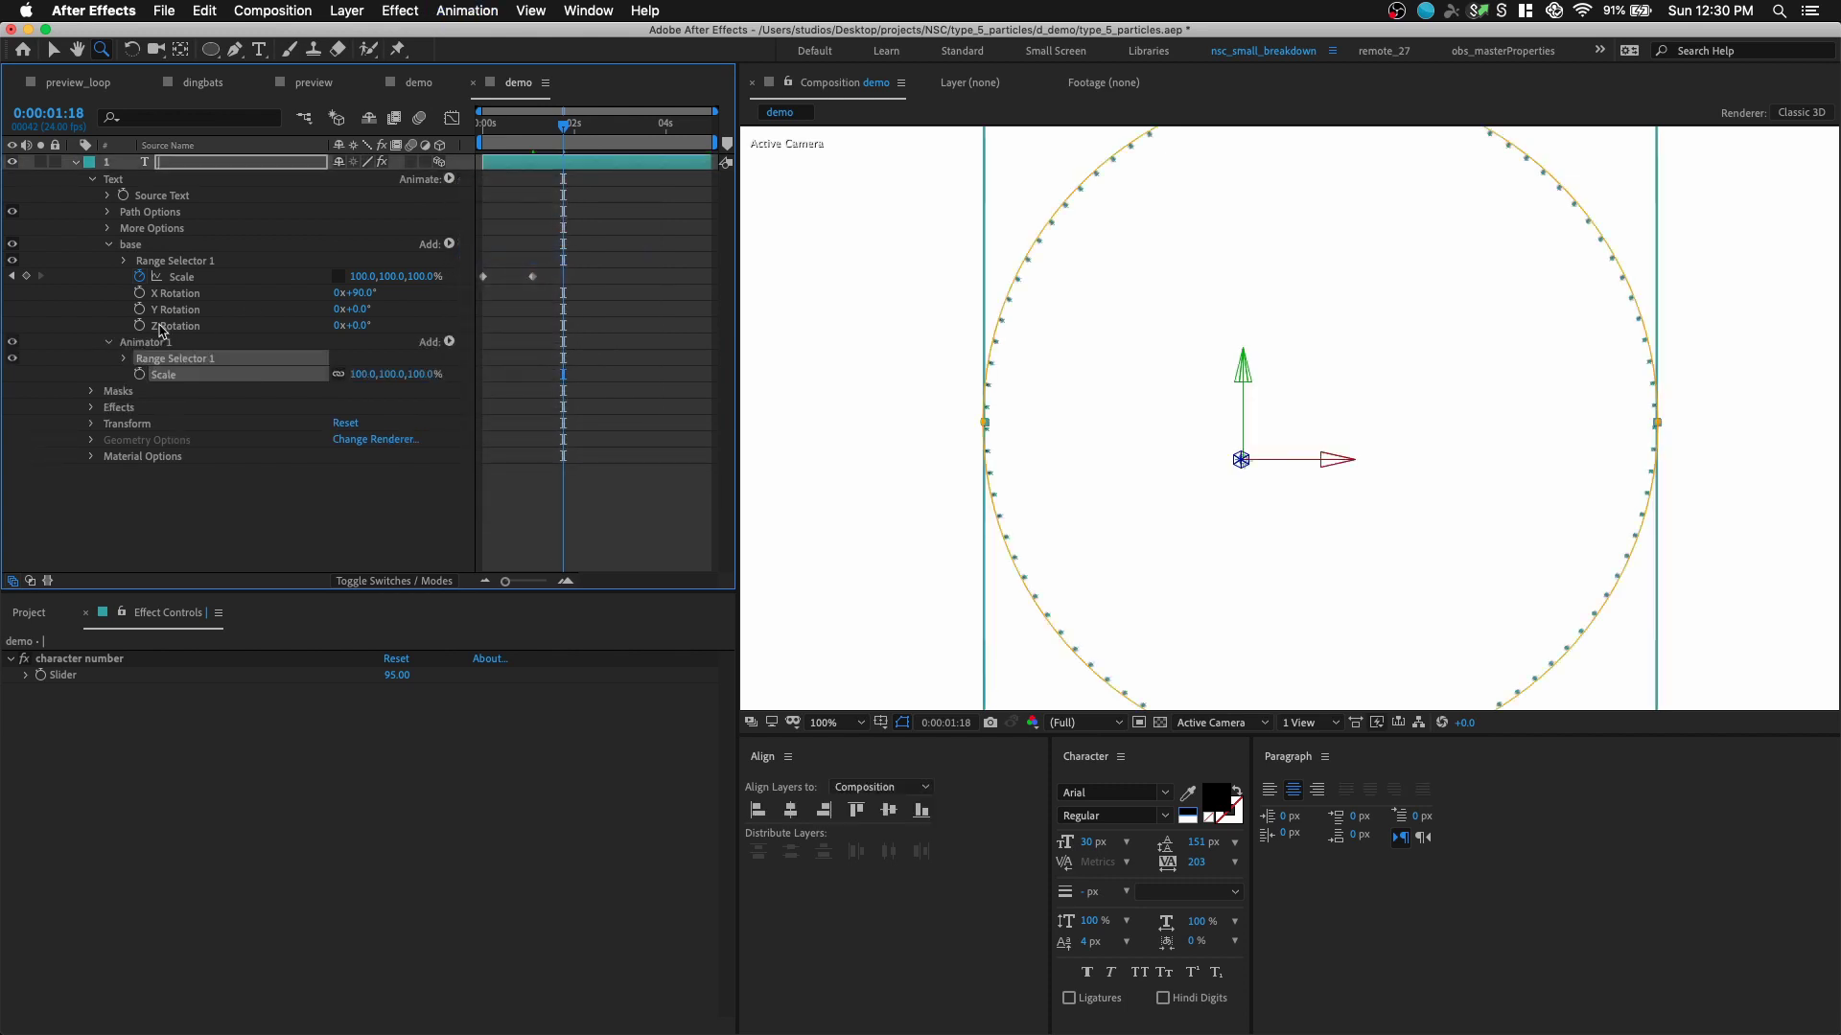
pyautogui.press('Return')
pyautogui.write('offset')
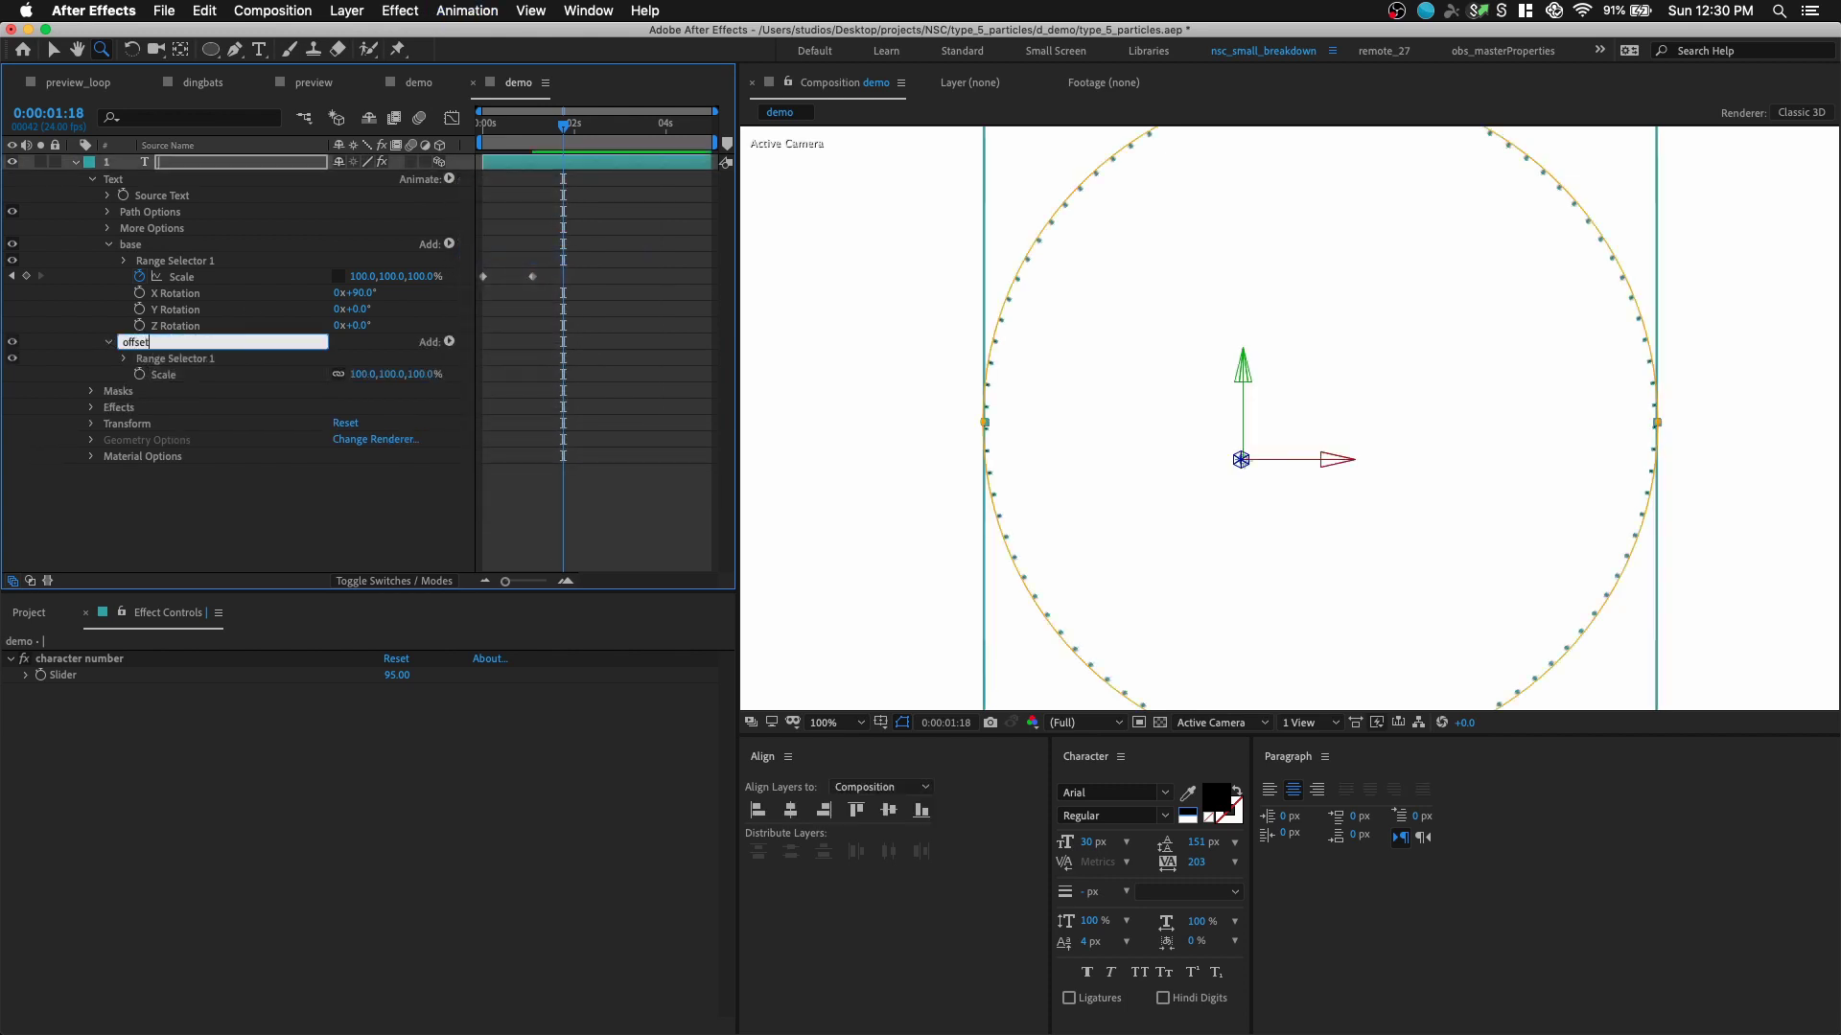
pyautogui.press('Return')
pyautogui.click(364, 343)
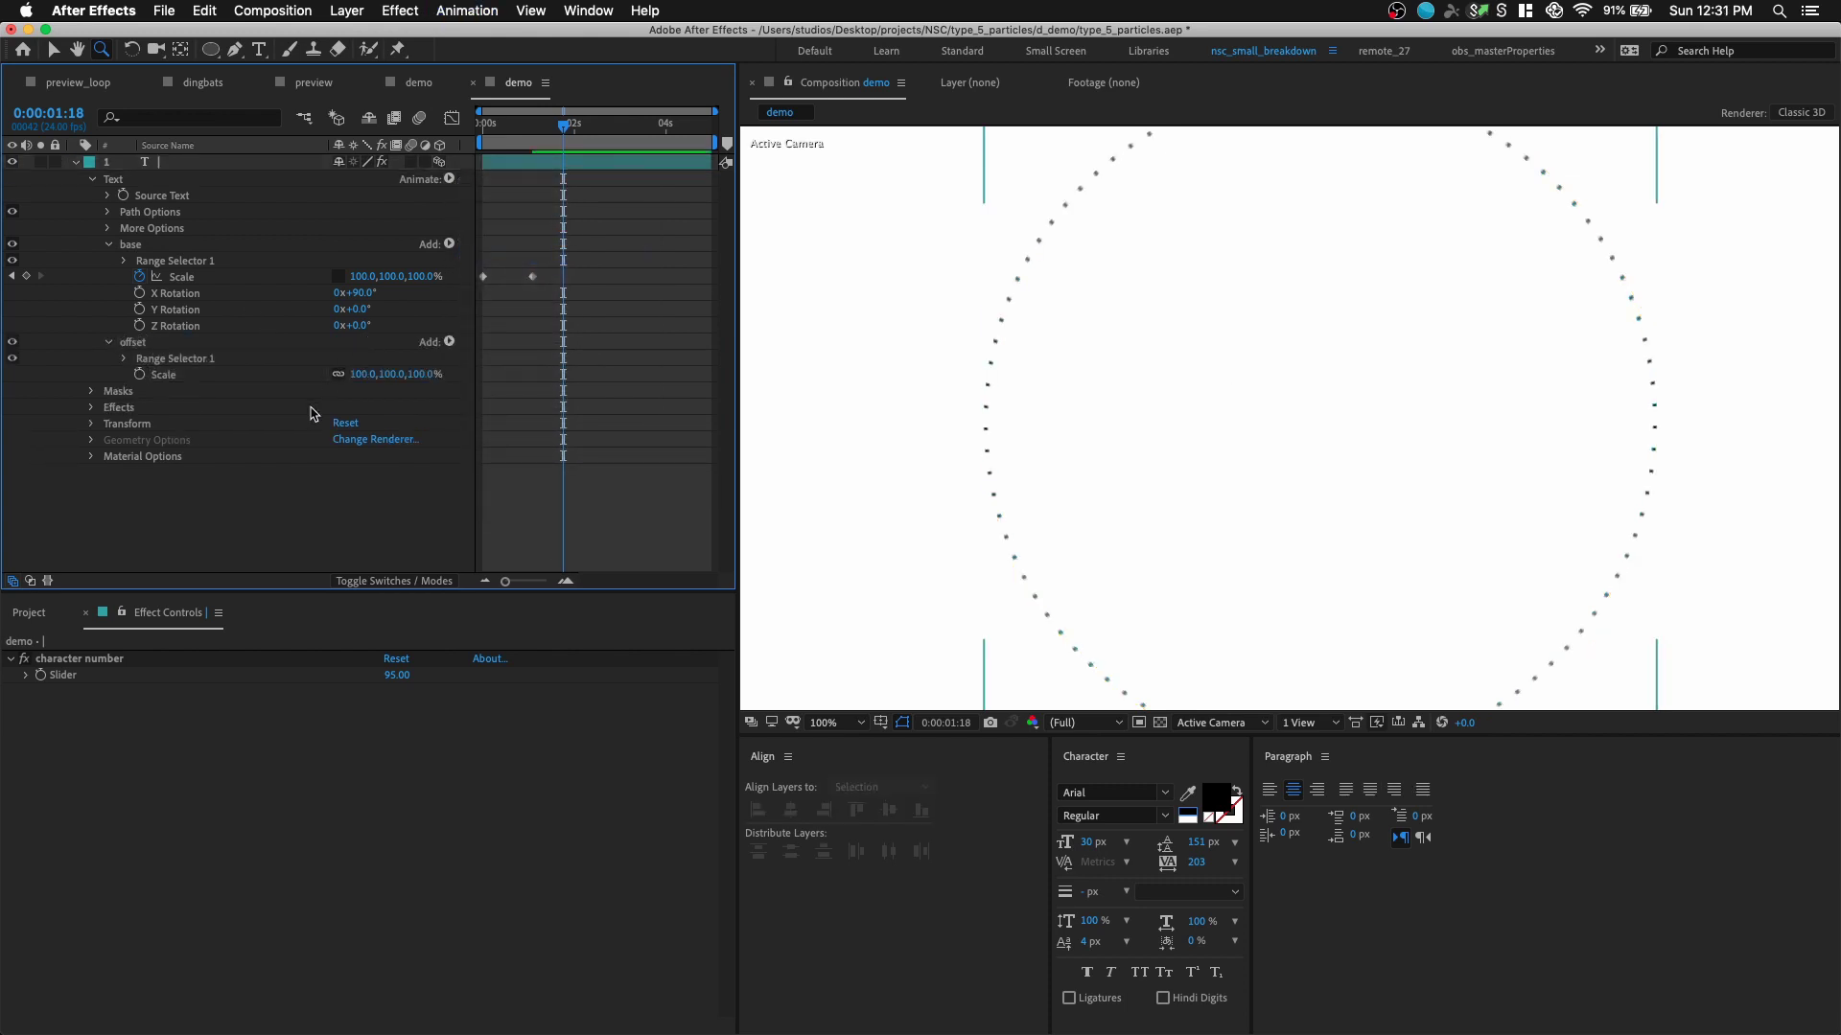
pyautogui.click(393, 375)
pyautogui.write('500')
pyautogui.press('Return')
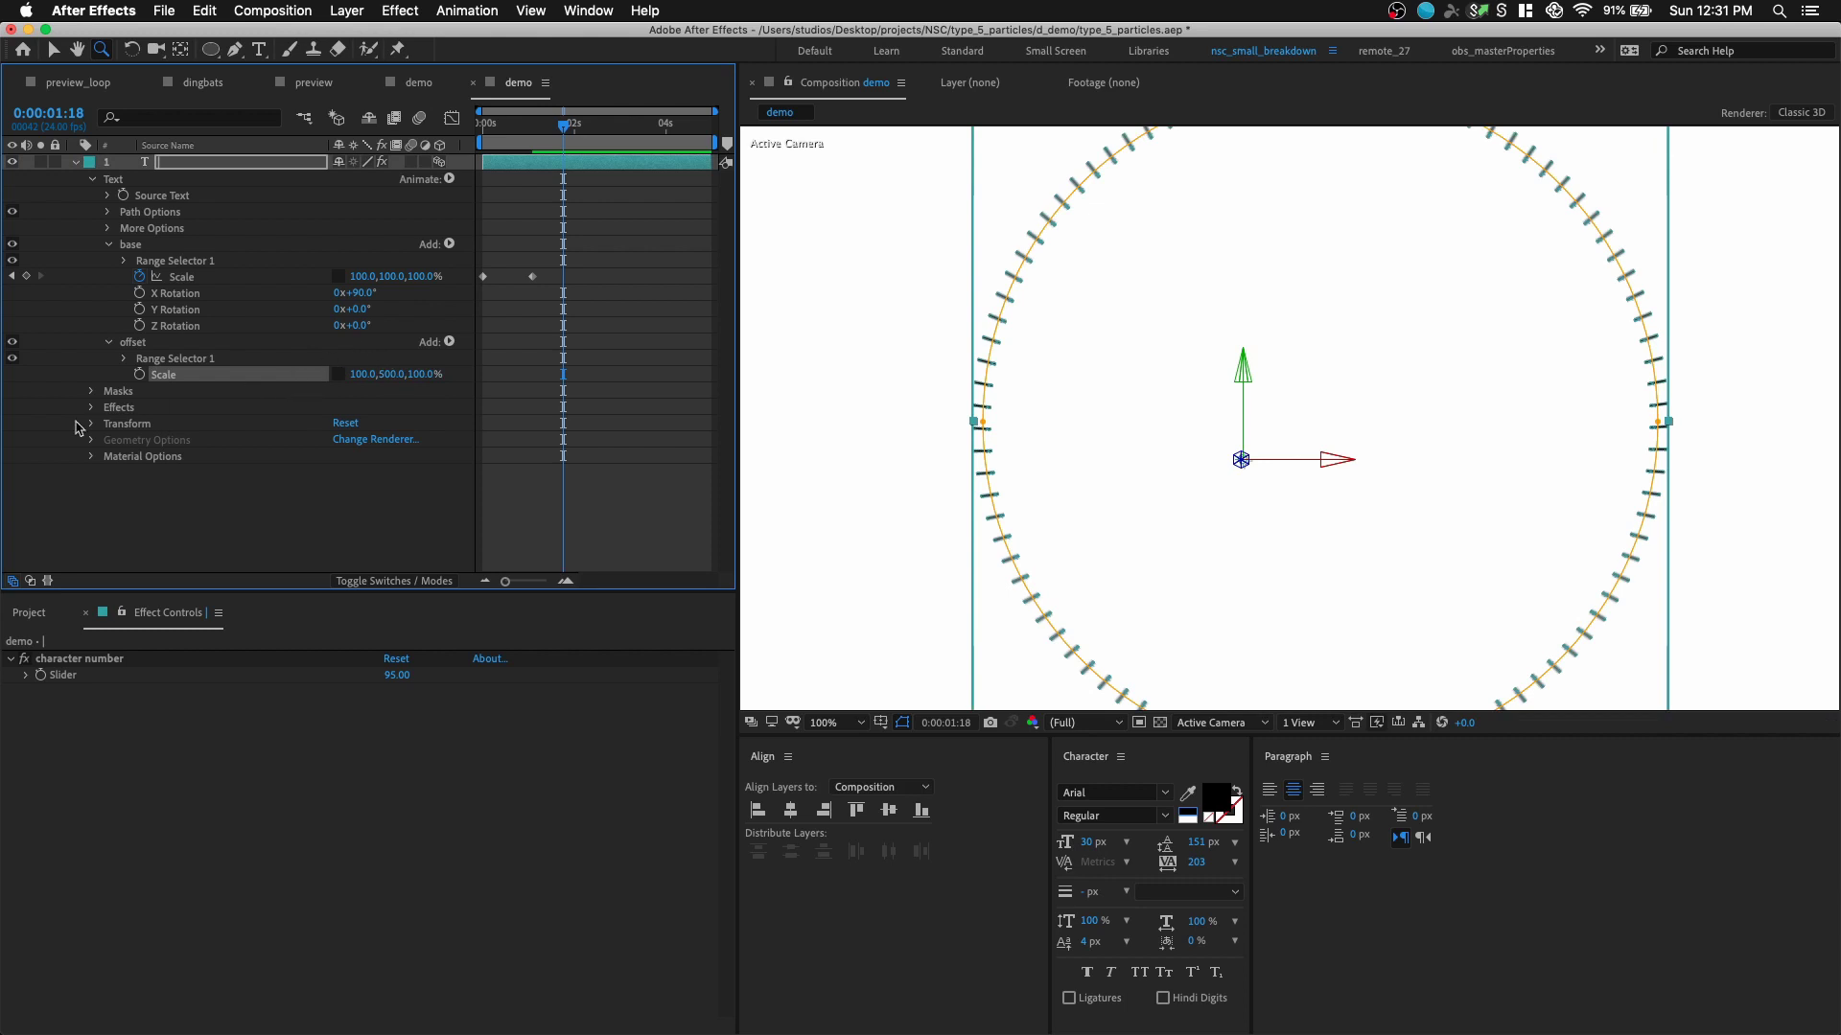
# - Turn on Randomize Order in offset's Advanced range settings and start a Random Seed expression
pyautogui.click(125, 358)
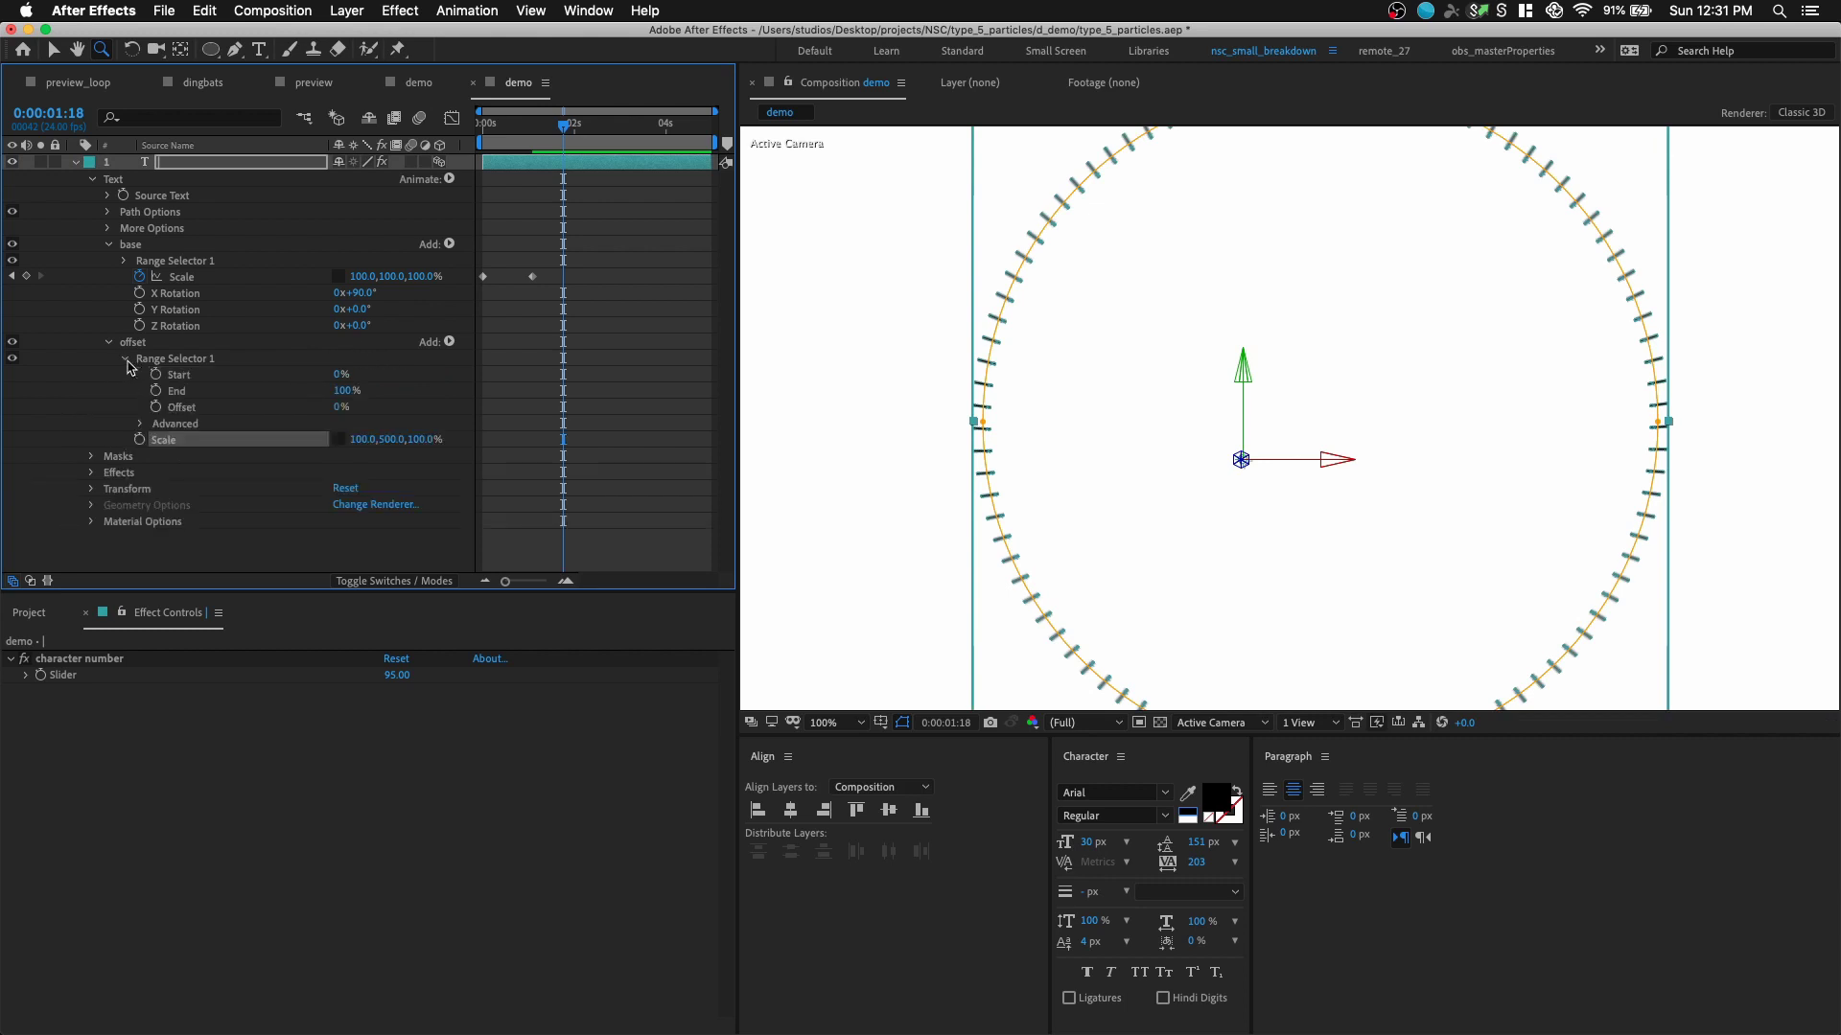
pyautogui.click(139, 424)
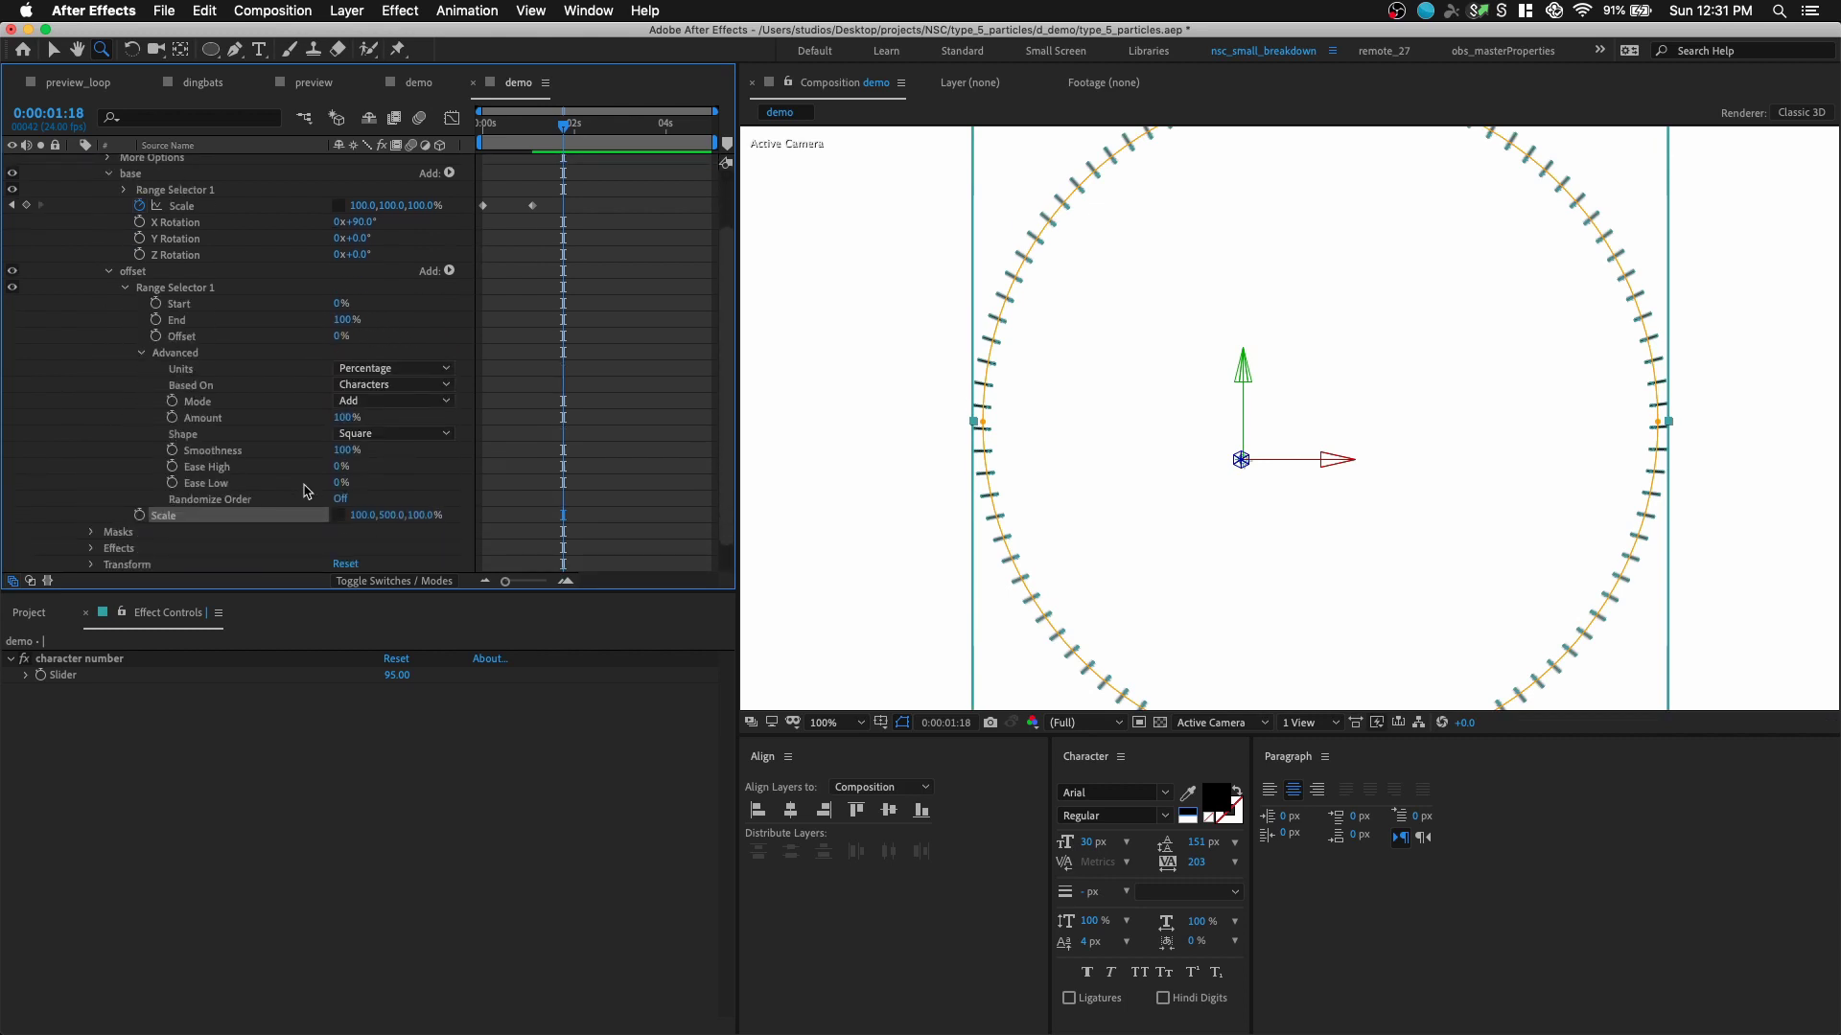
pyautogui.click(339, 500)
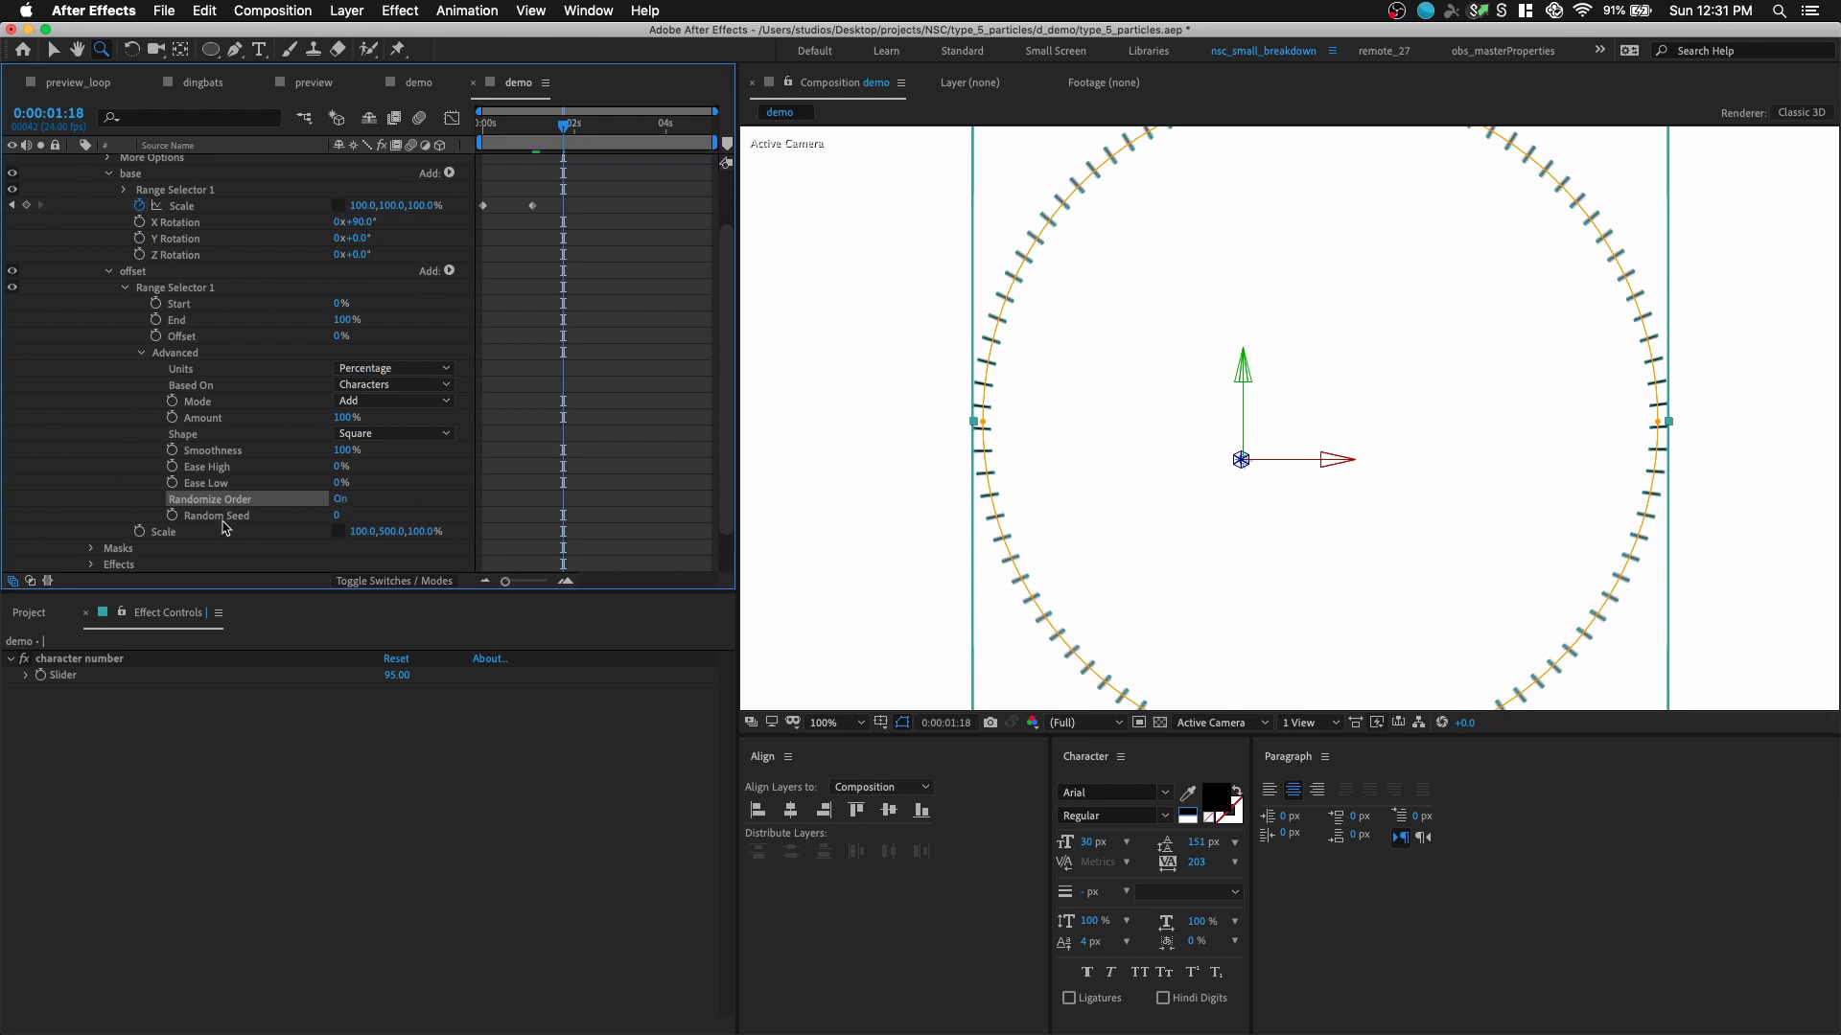
pyautogui.keyDown('alt'); pyautogui.click(173, 516); pyautogui.keyUp('alt')
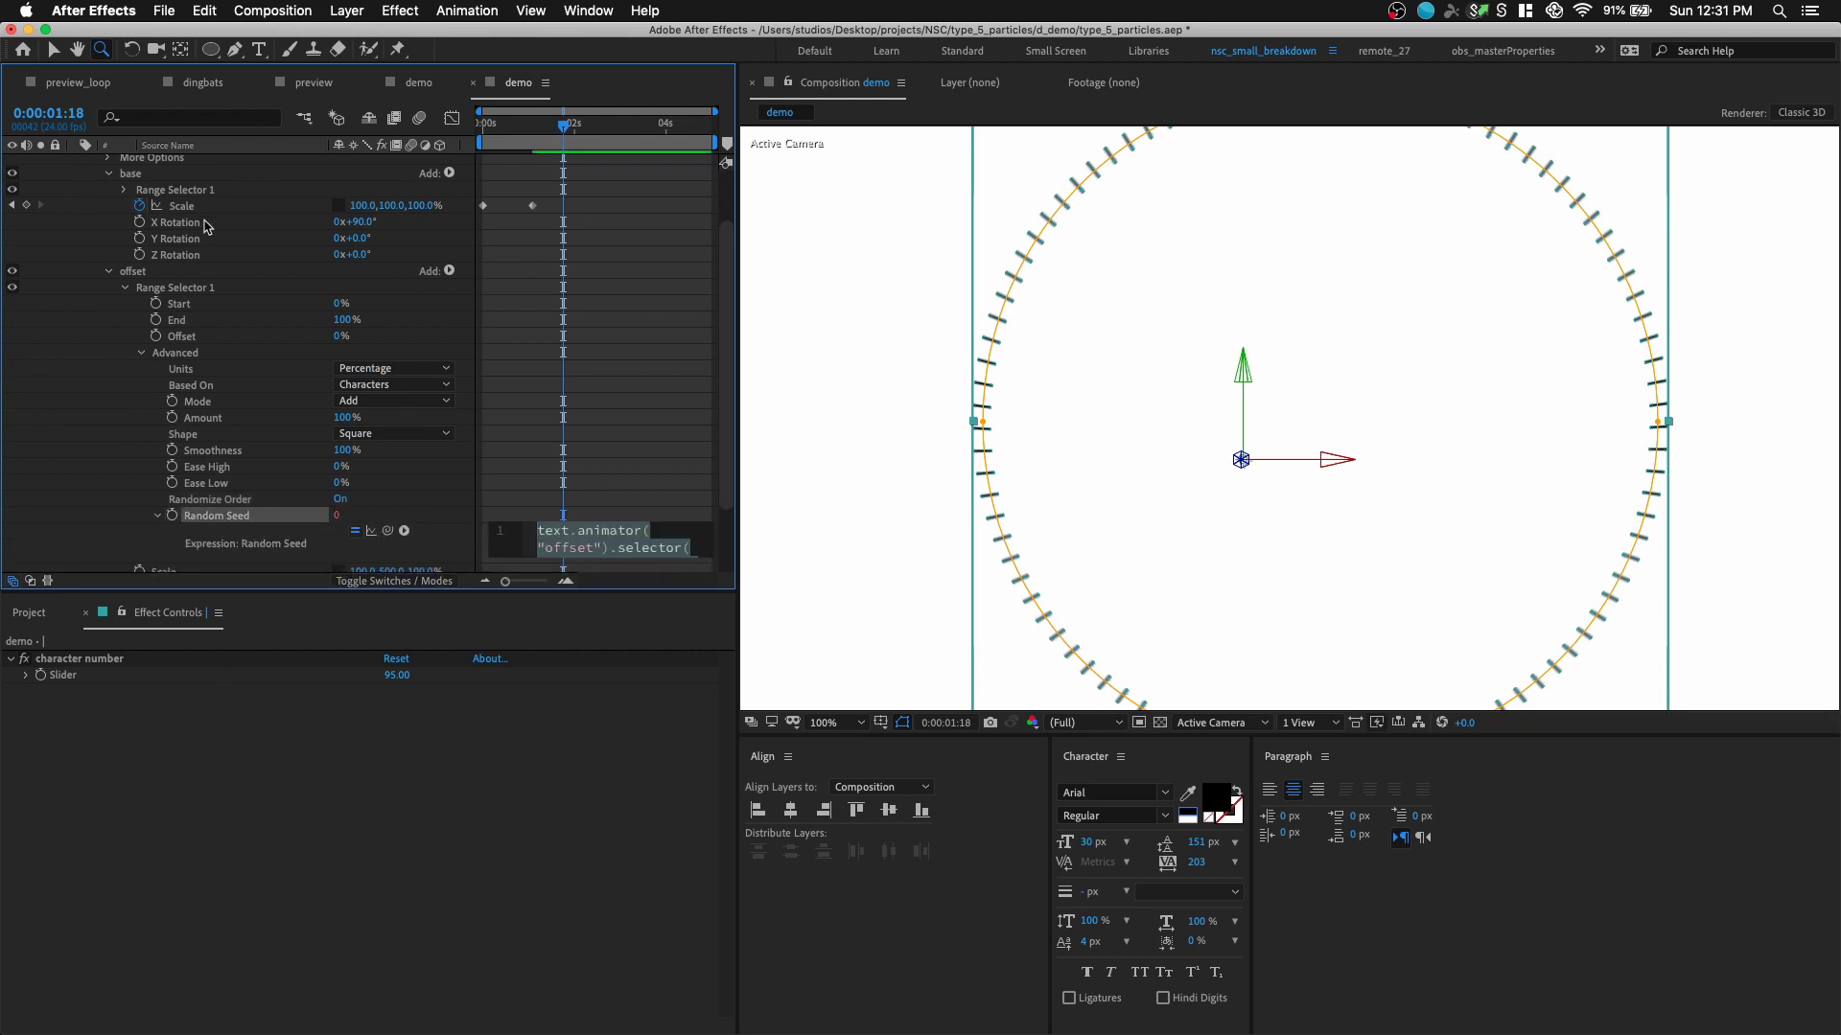
pyautogui.scroll(2, 204, 226)
pyautogui.click(219, 161)
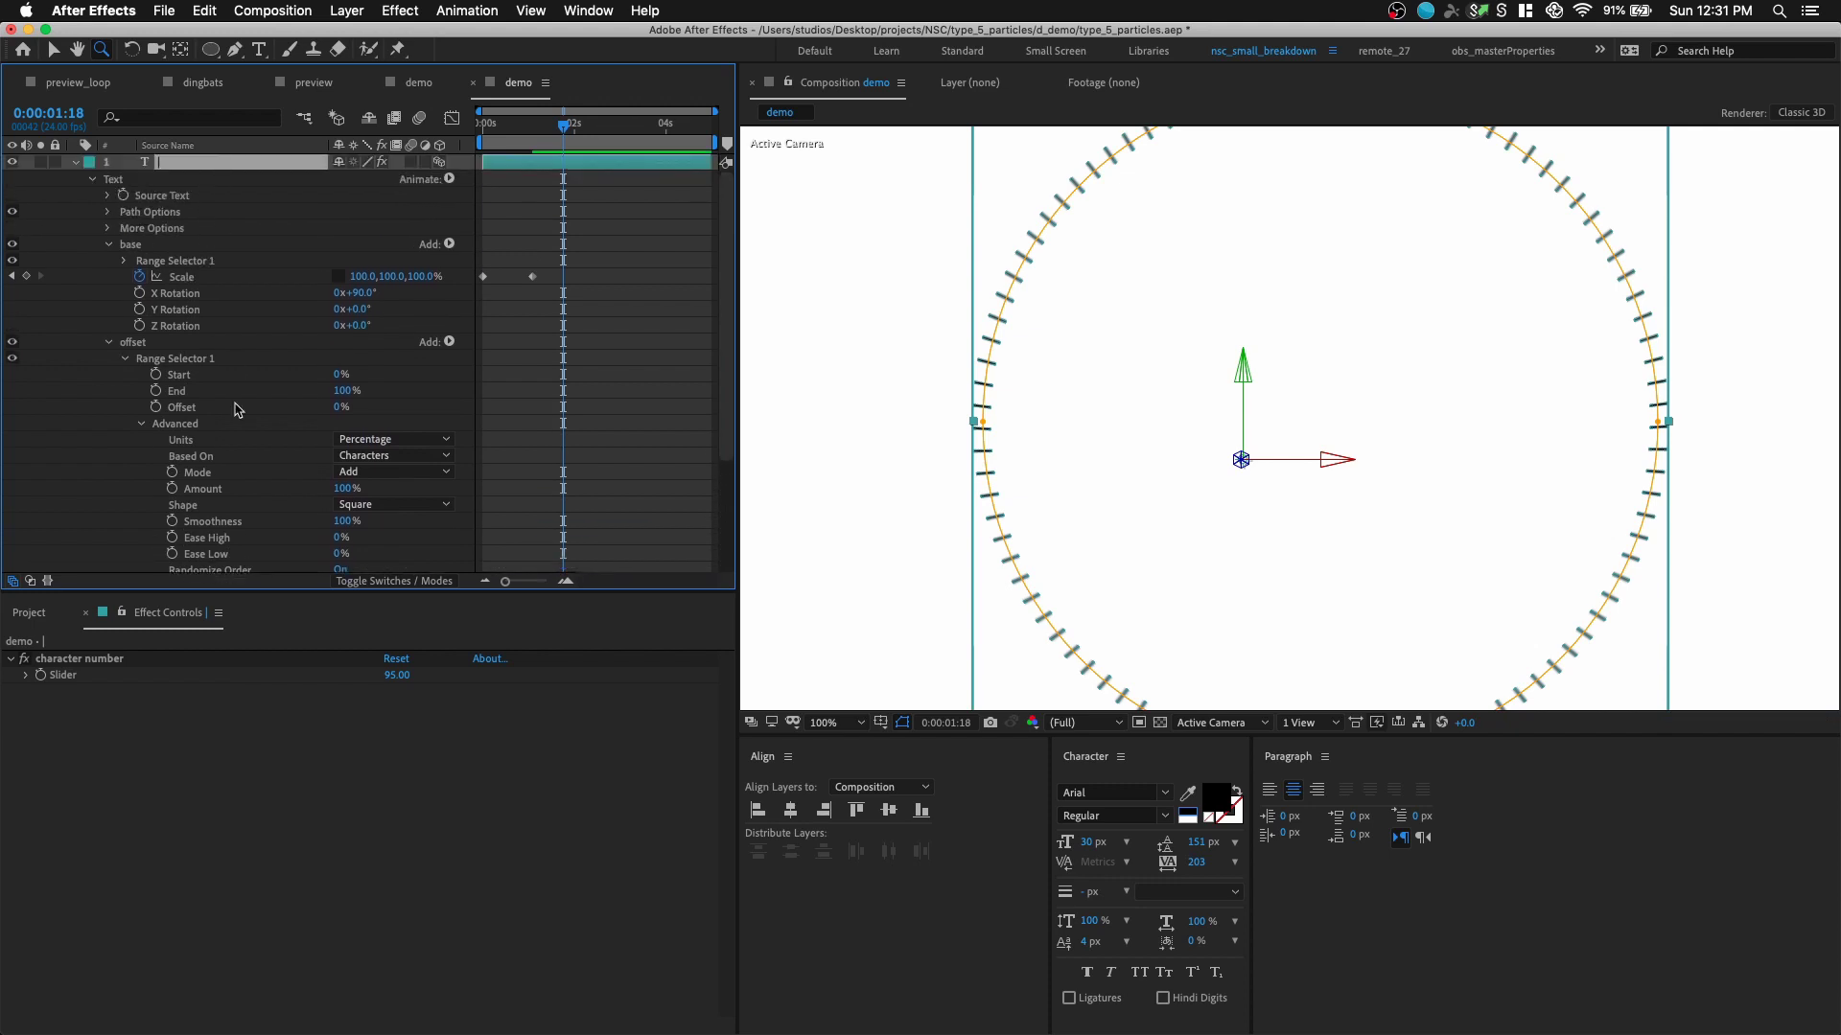
pyautogui.scroll(-3, 238, 410)
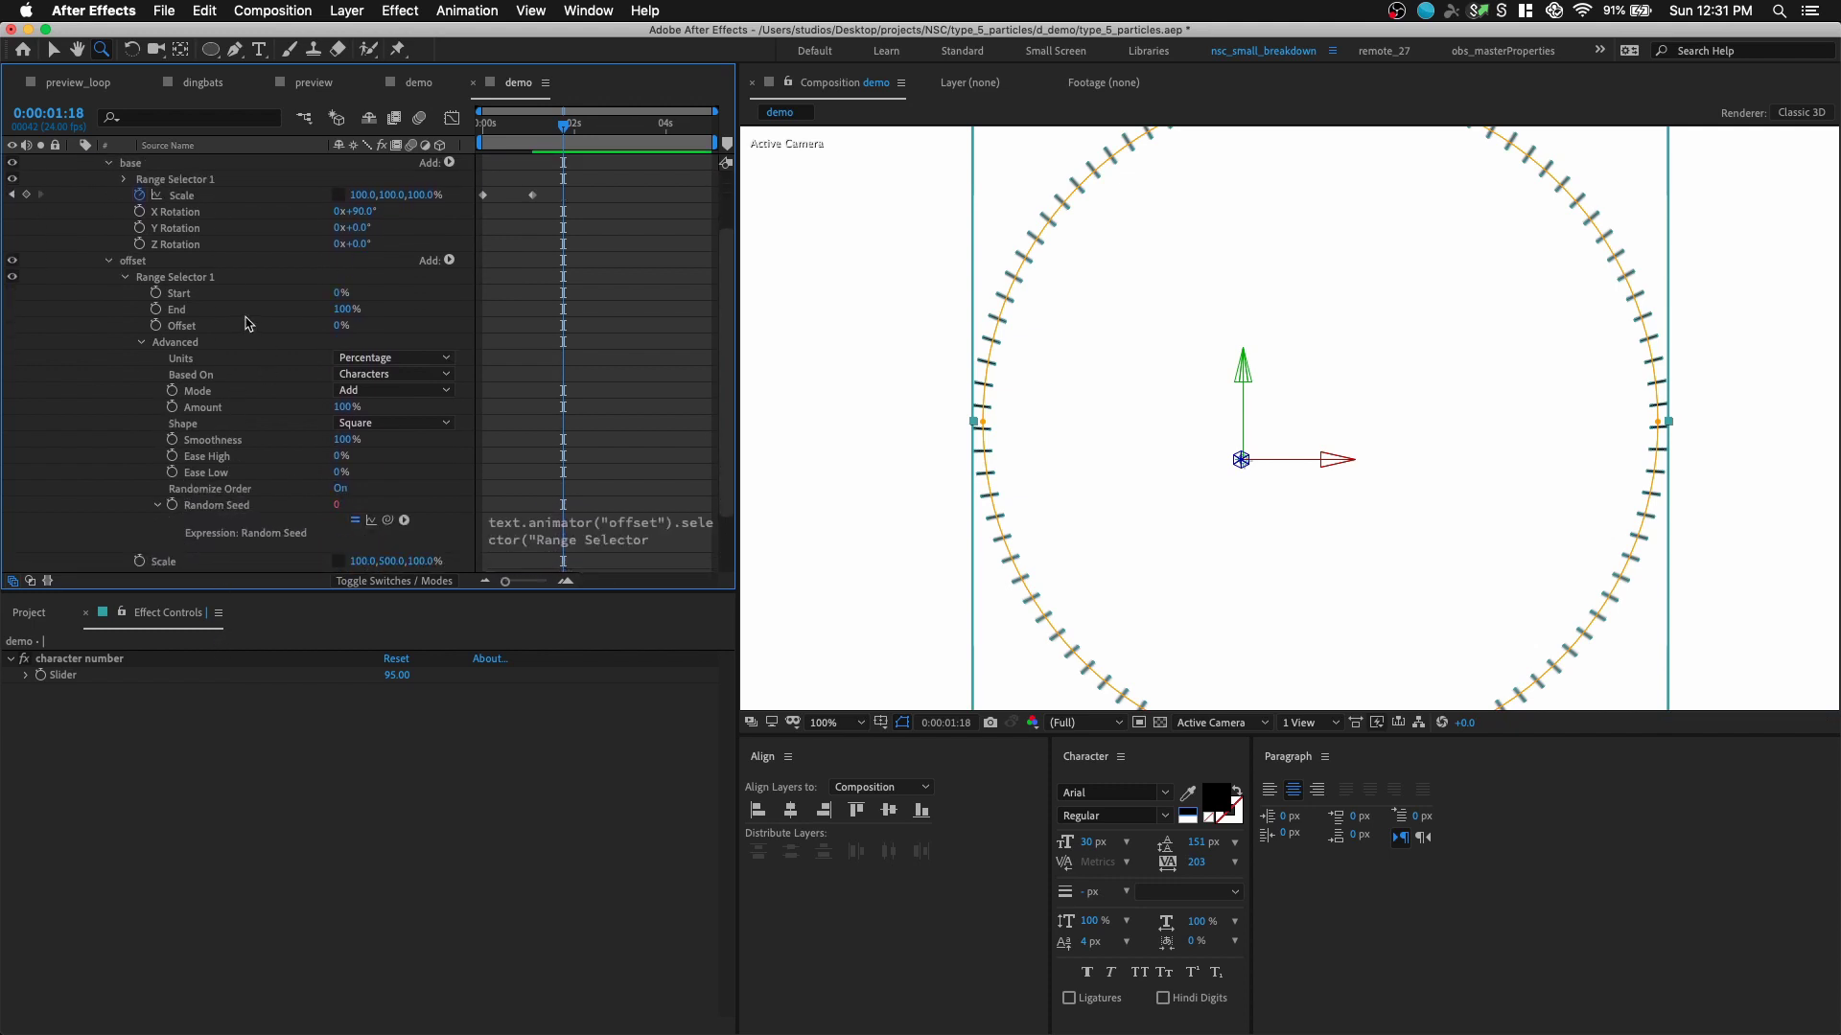
# - Add a Slider Control effect to the text layer and name it seed
pyautogui.scroll(3, 247, 324)
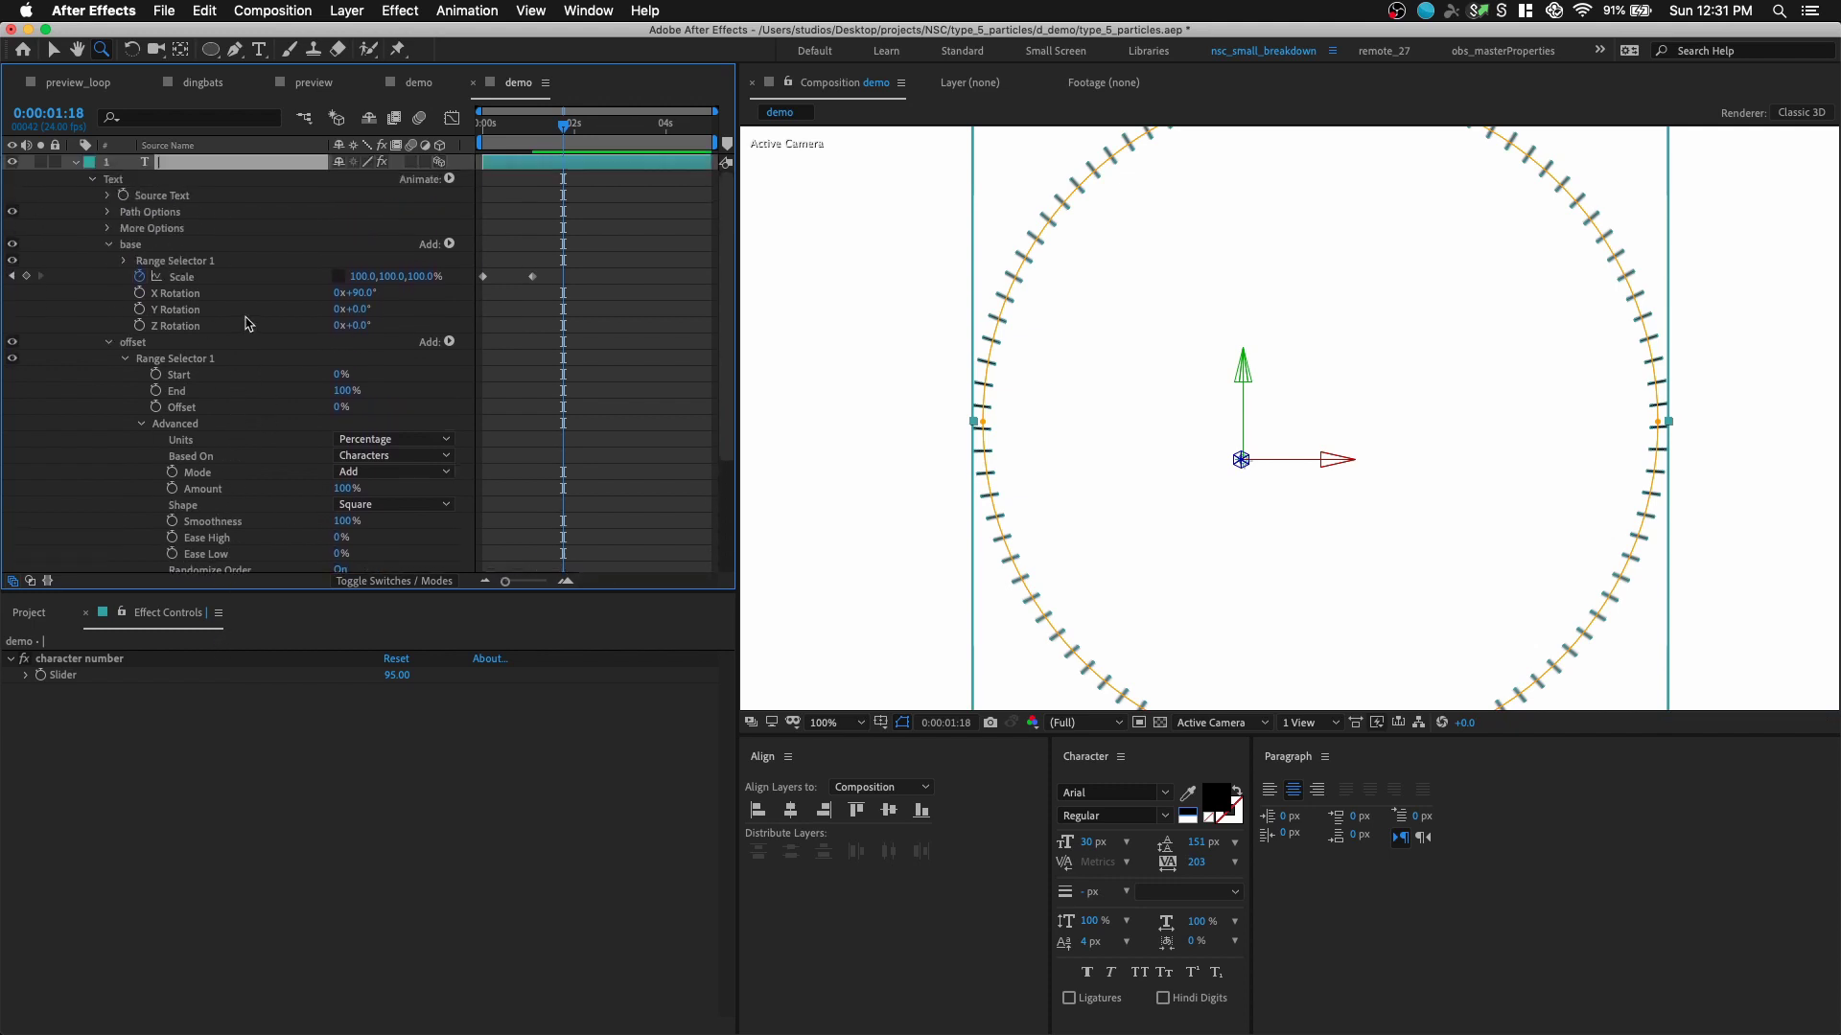
pyautogui.click(402, 11)
pyautogui.moveTo(557, 631)
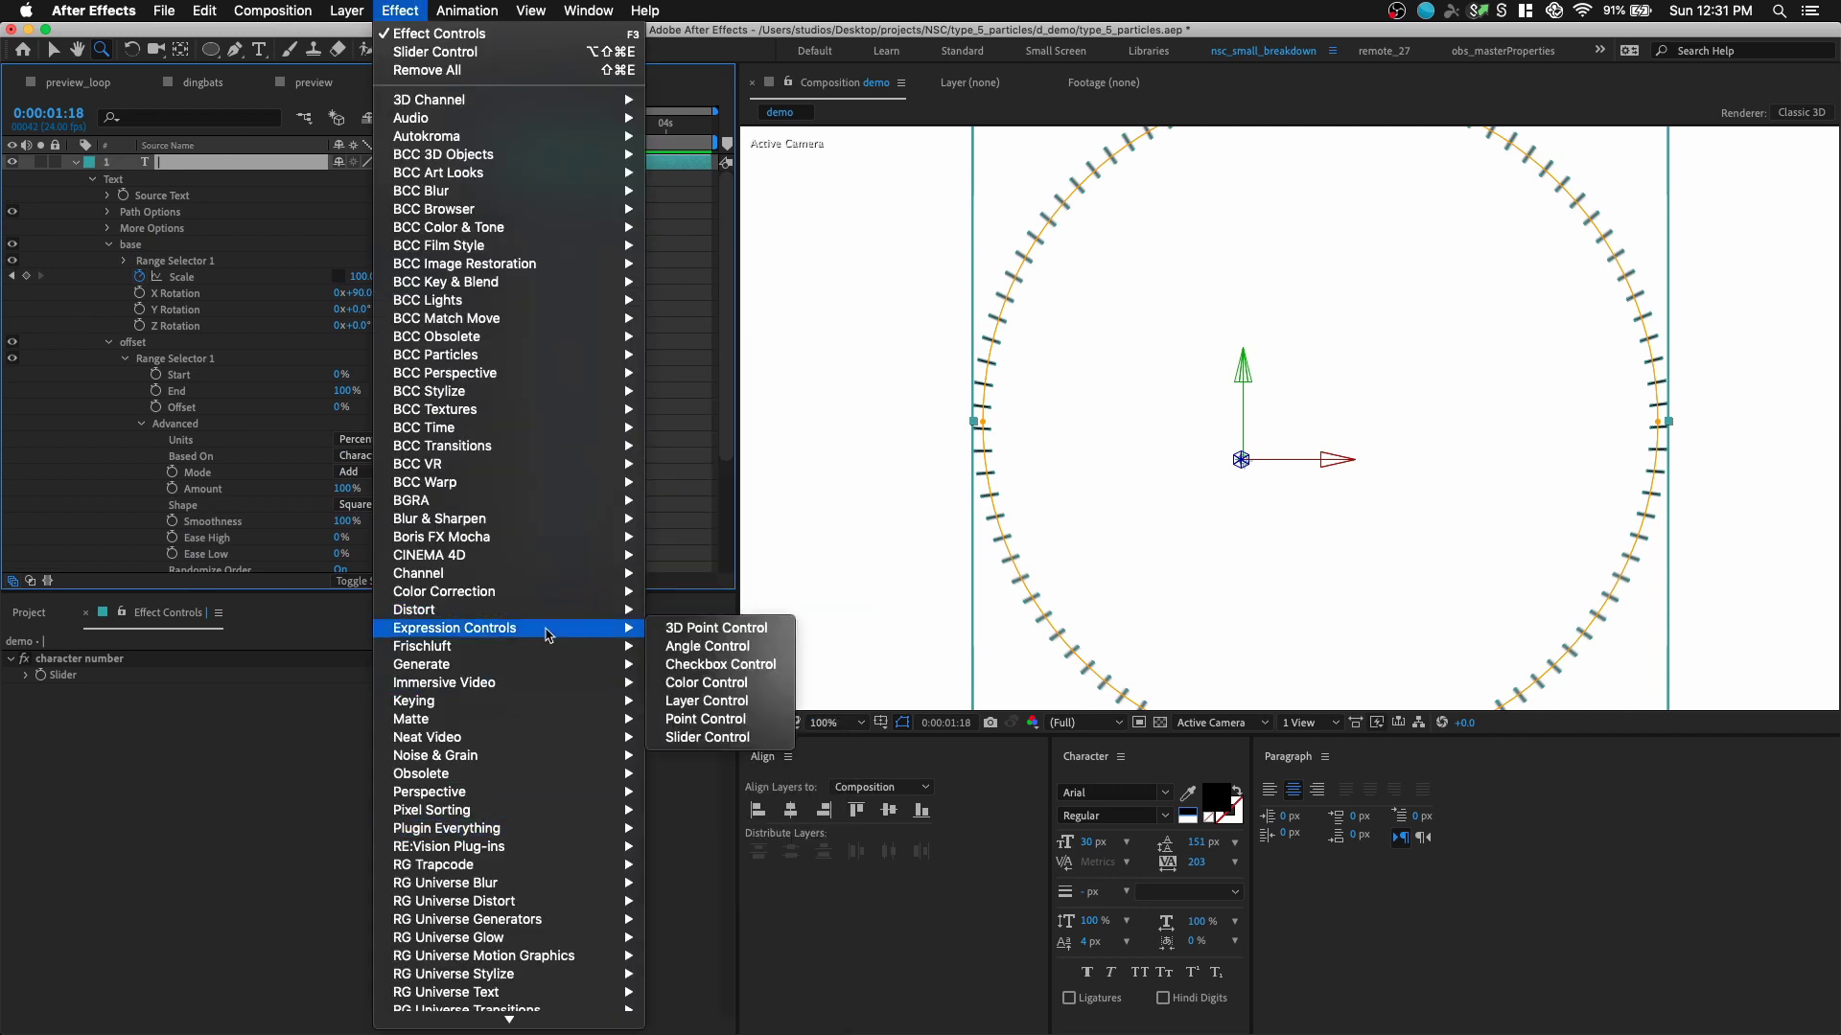
pyautogui.click(708, 737)
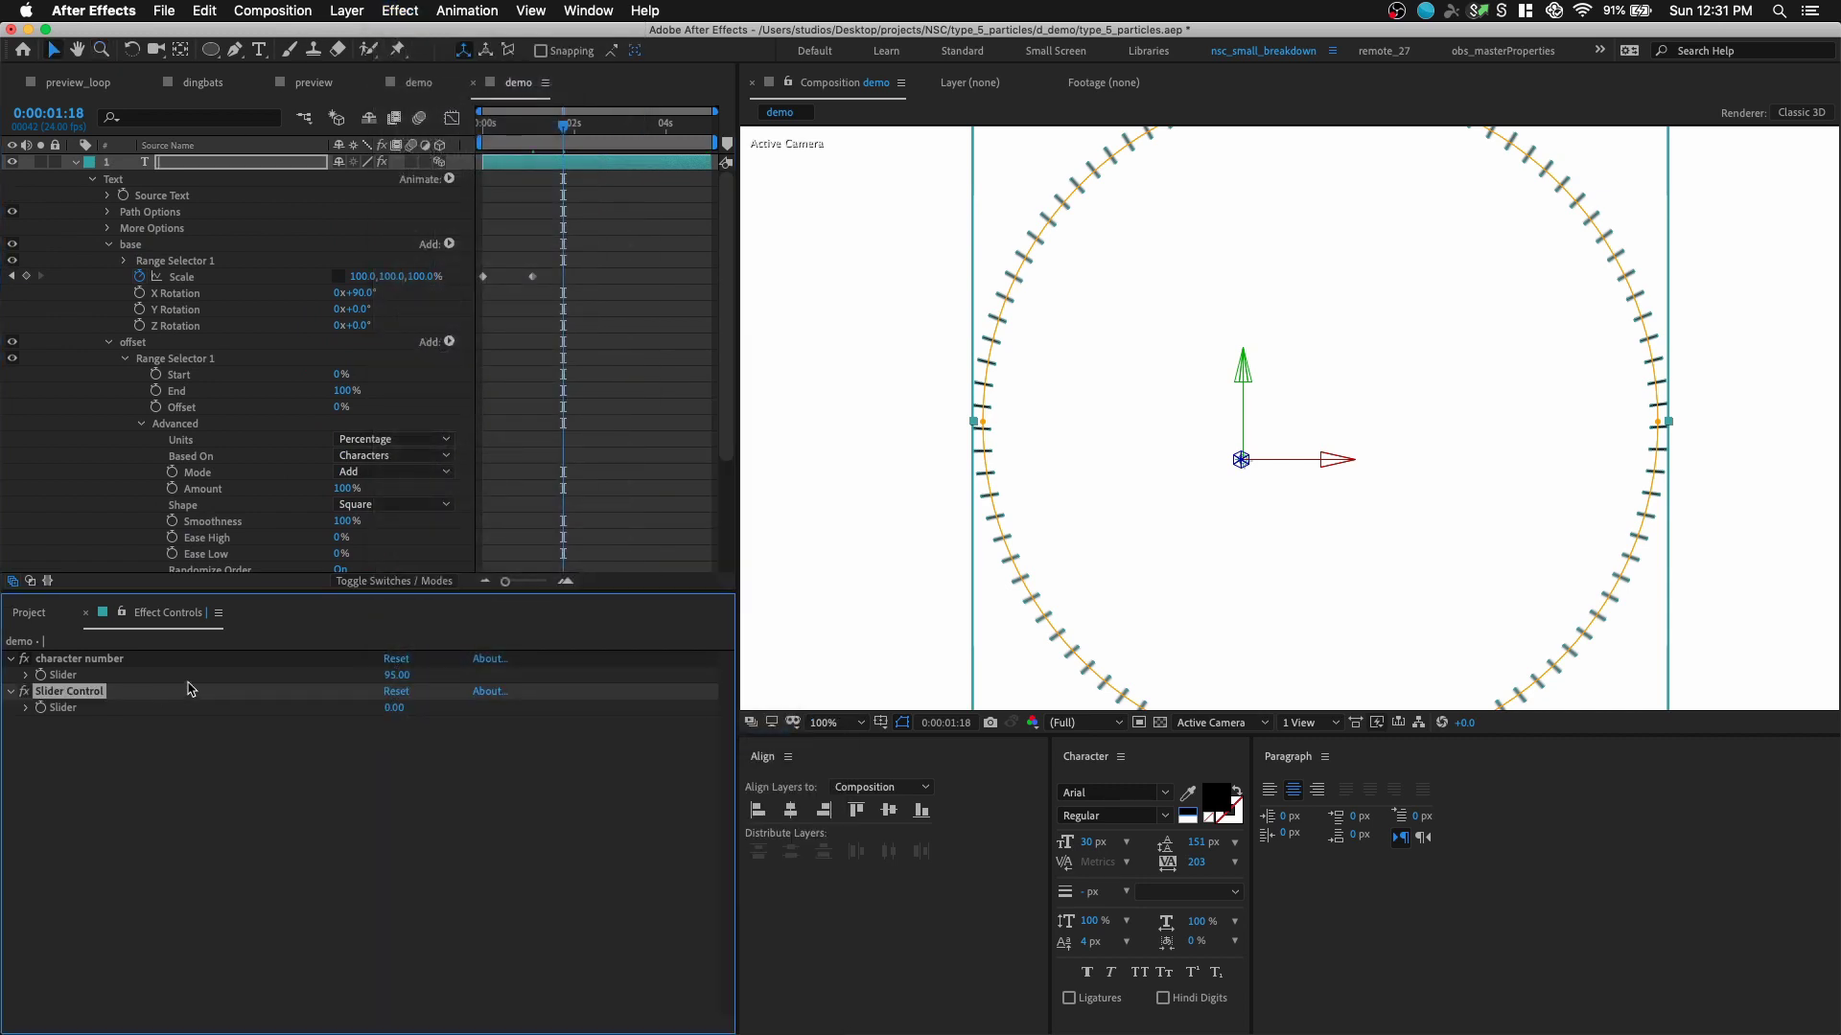
pyautogui.press('Return')
pyautogui.write('seed')
pyautogui.press('Return')
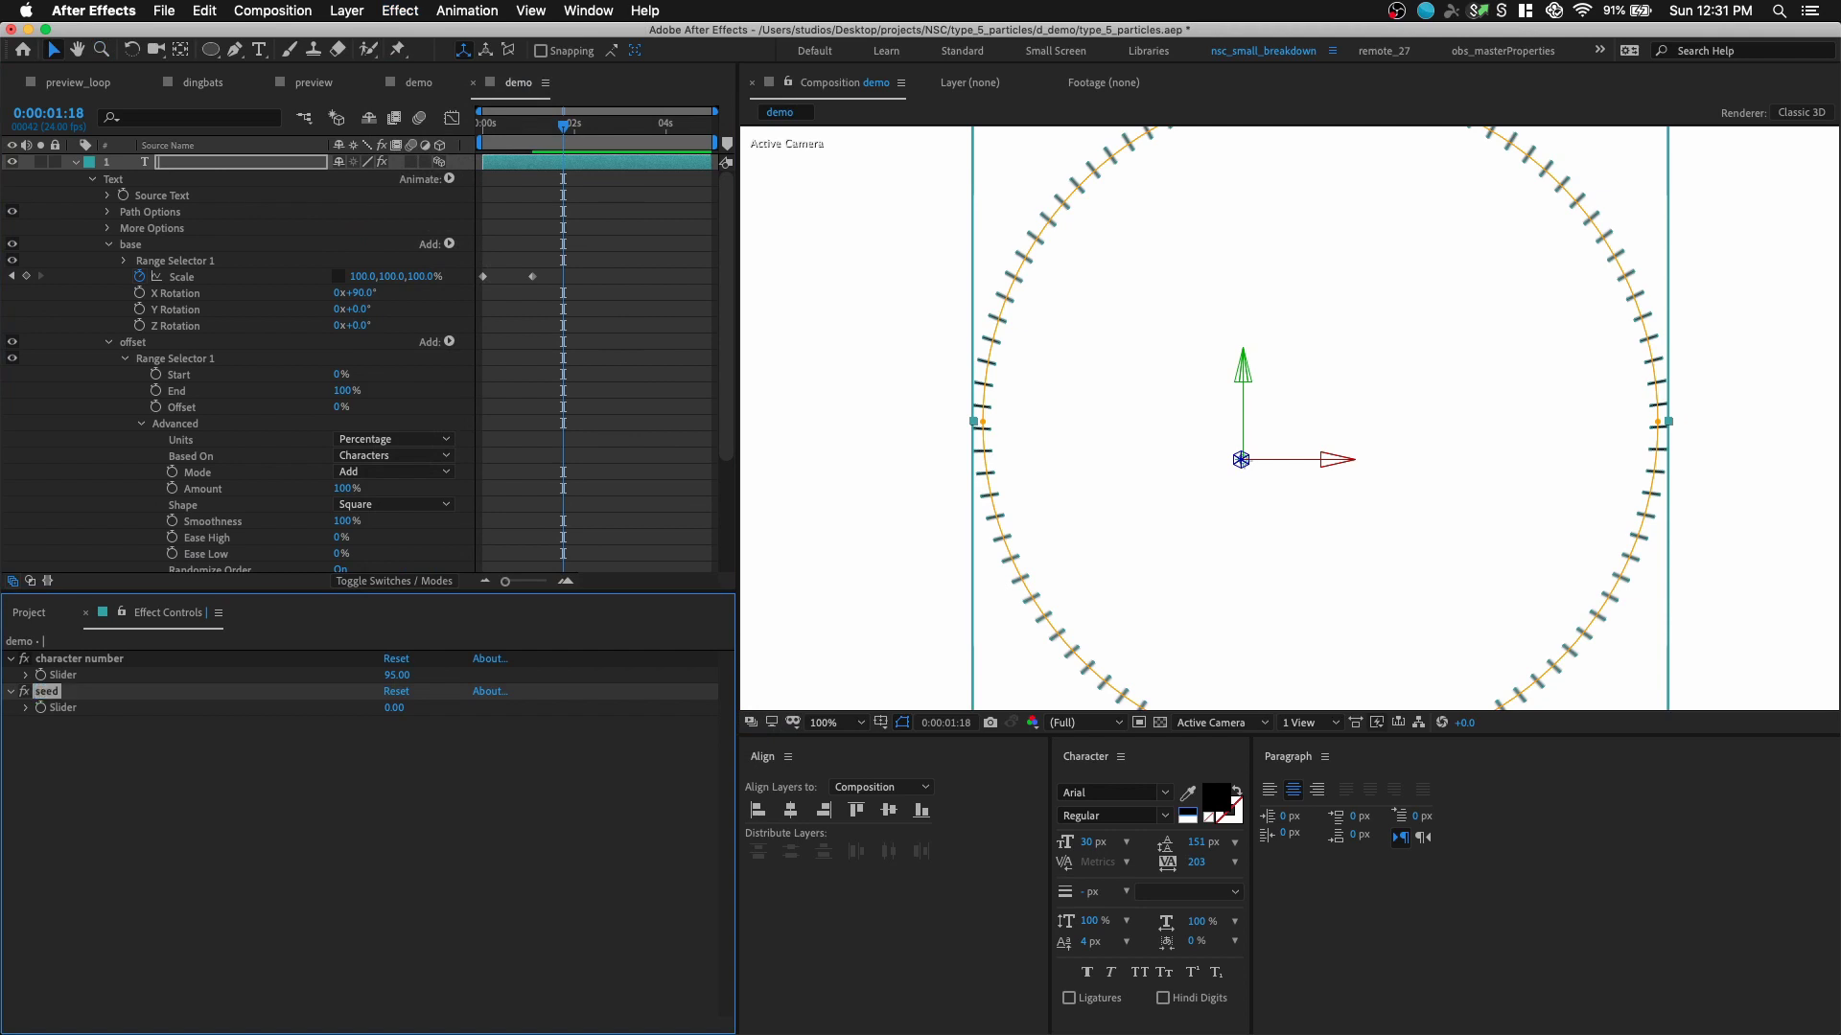
# - Pick-whip the Random Seed expression to the seed slider and set the slider to -117
pyautogui.scroll(-3, 328, 415)
pyautogui.keyDown('alt'); pyautogui.click(172, 473); pyautogui.keyUp('alt')
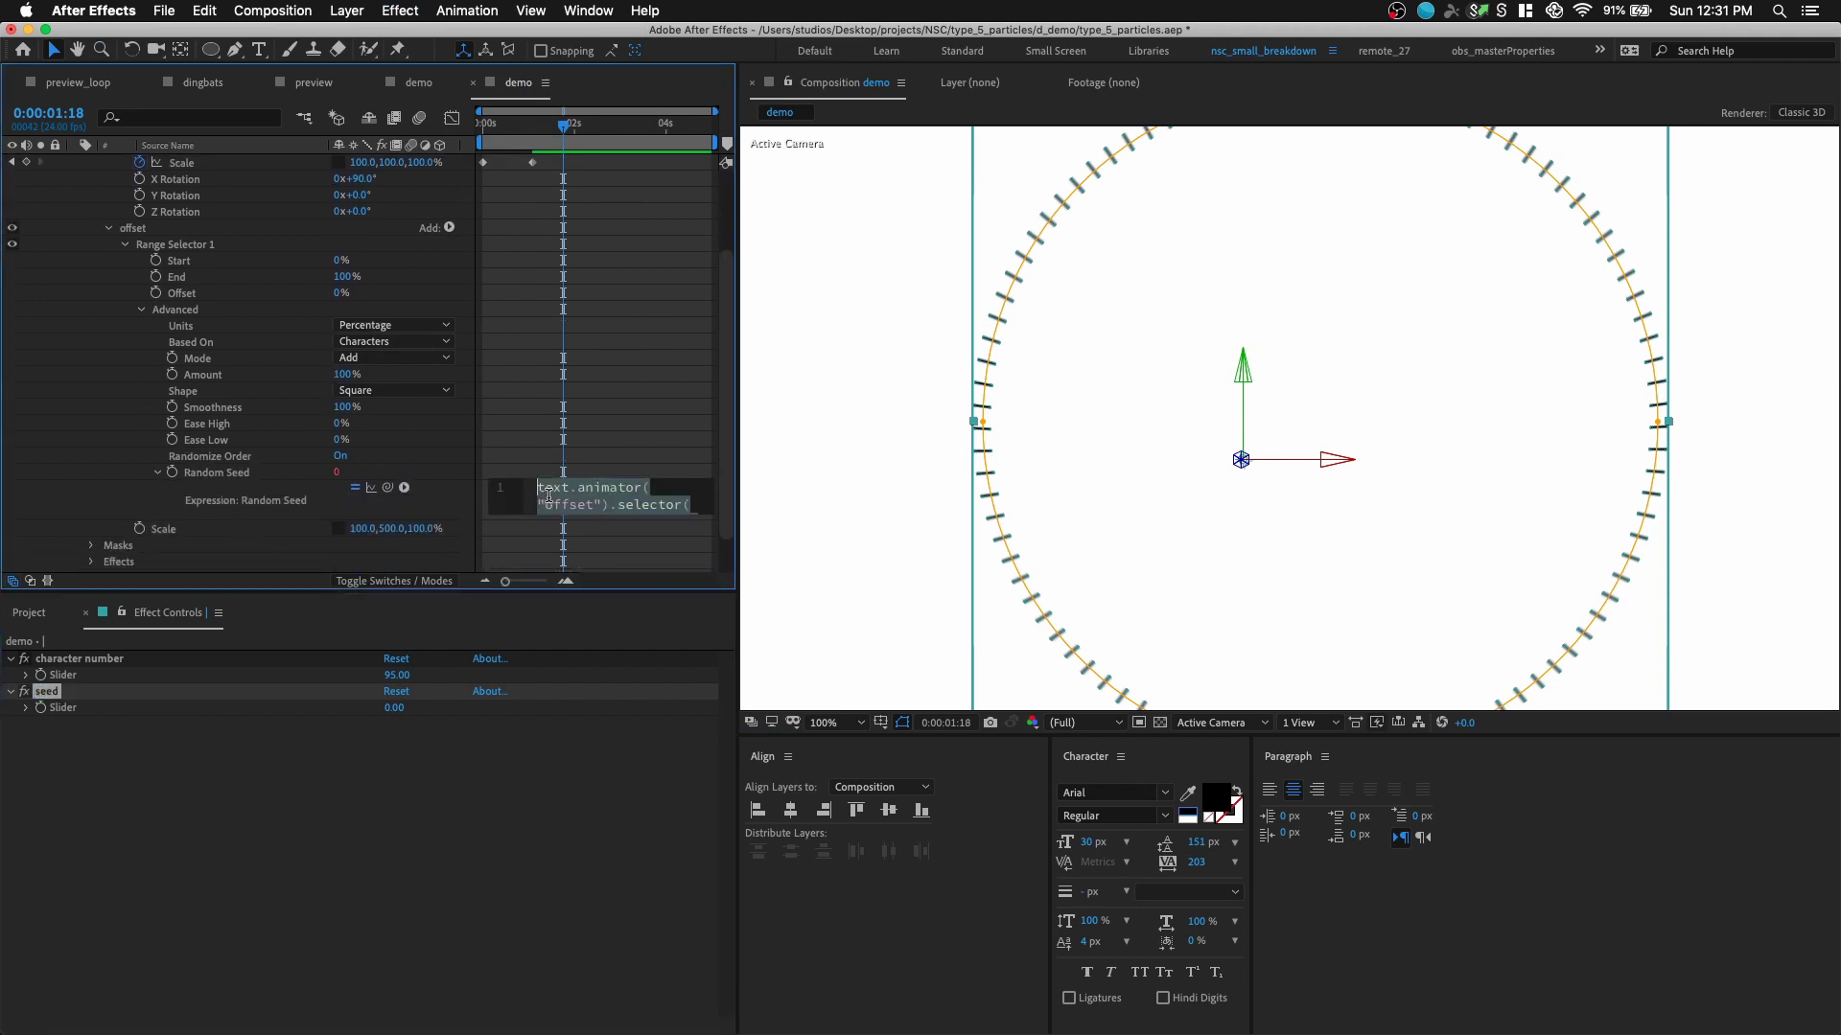
pyautogui.moveTo(387, 488); pyautogui.dragTo(107, 715)
pyautogui.click(509, 433)
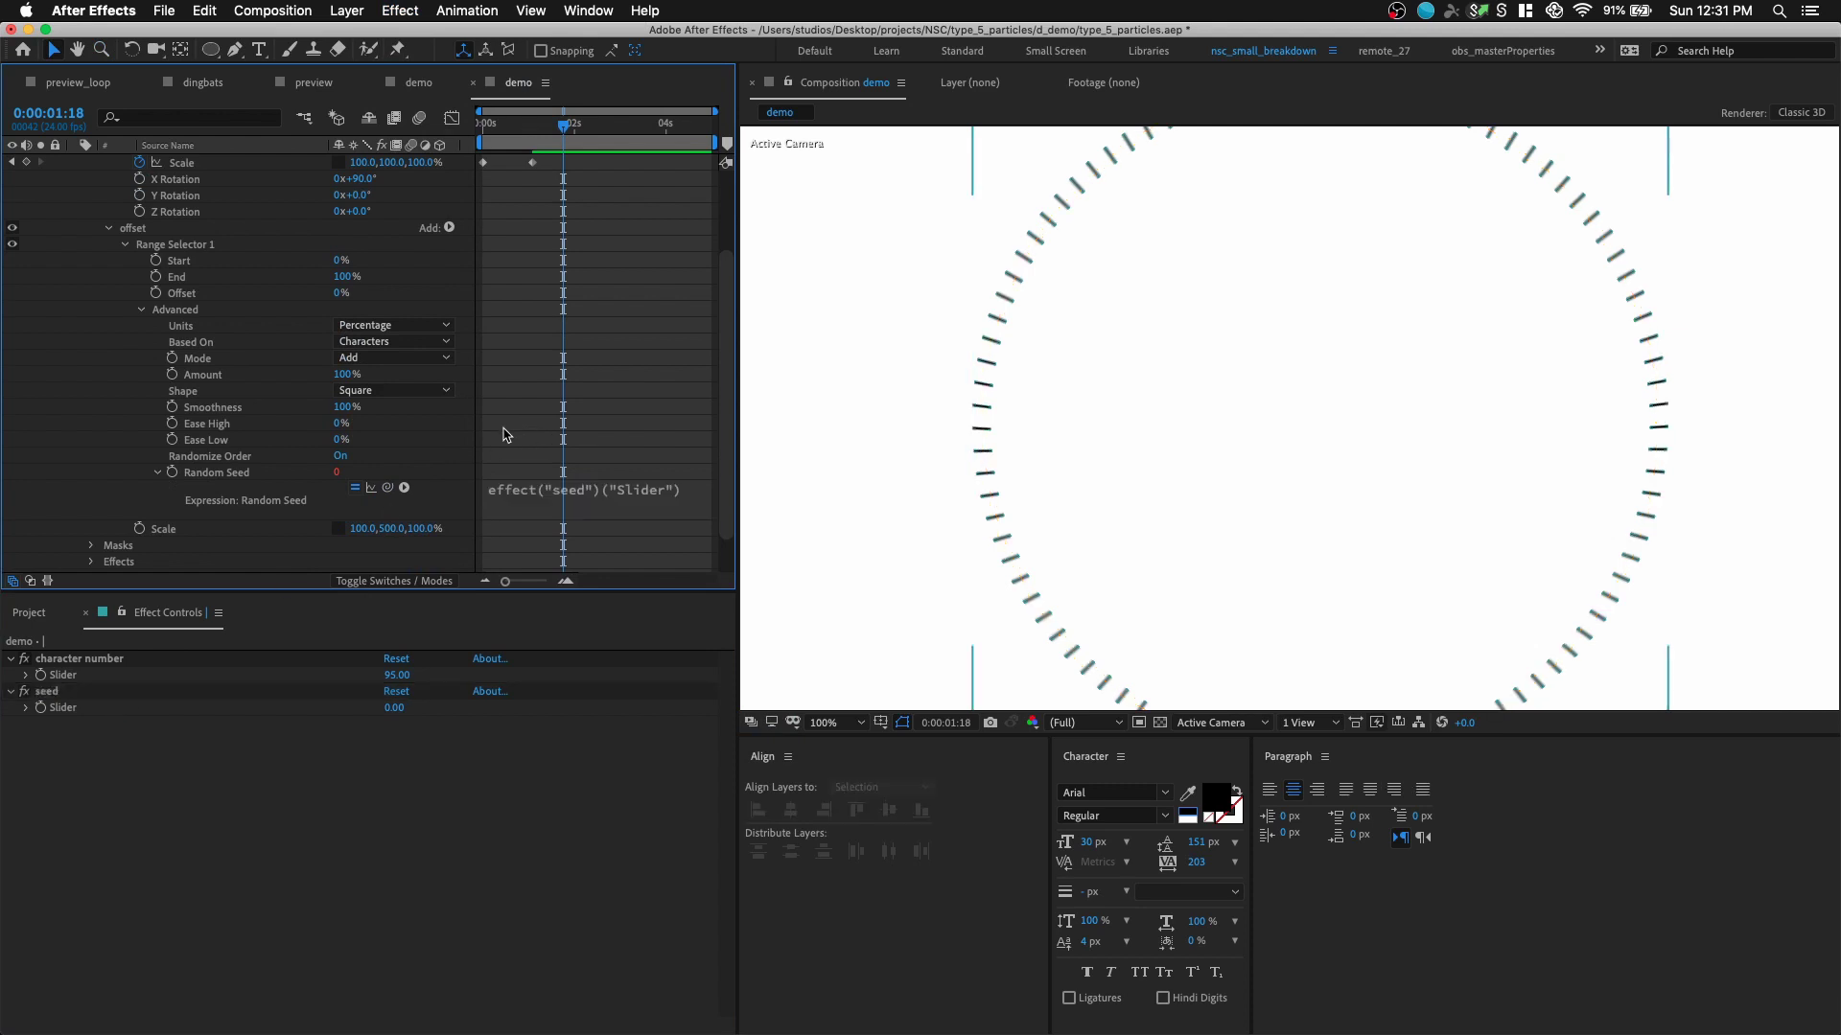
pyautogui.click(393, 708)
pyautogui.moveTo(393, 707); pyautogui.dragTo(303, 734)
pyautogui.scroll(-2, 354, 447)
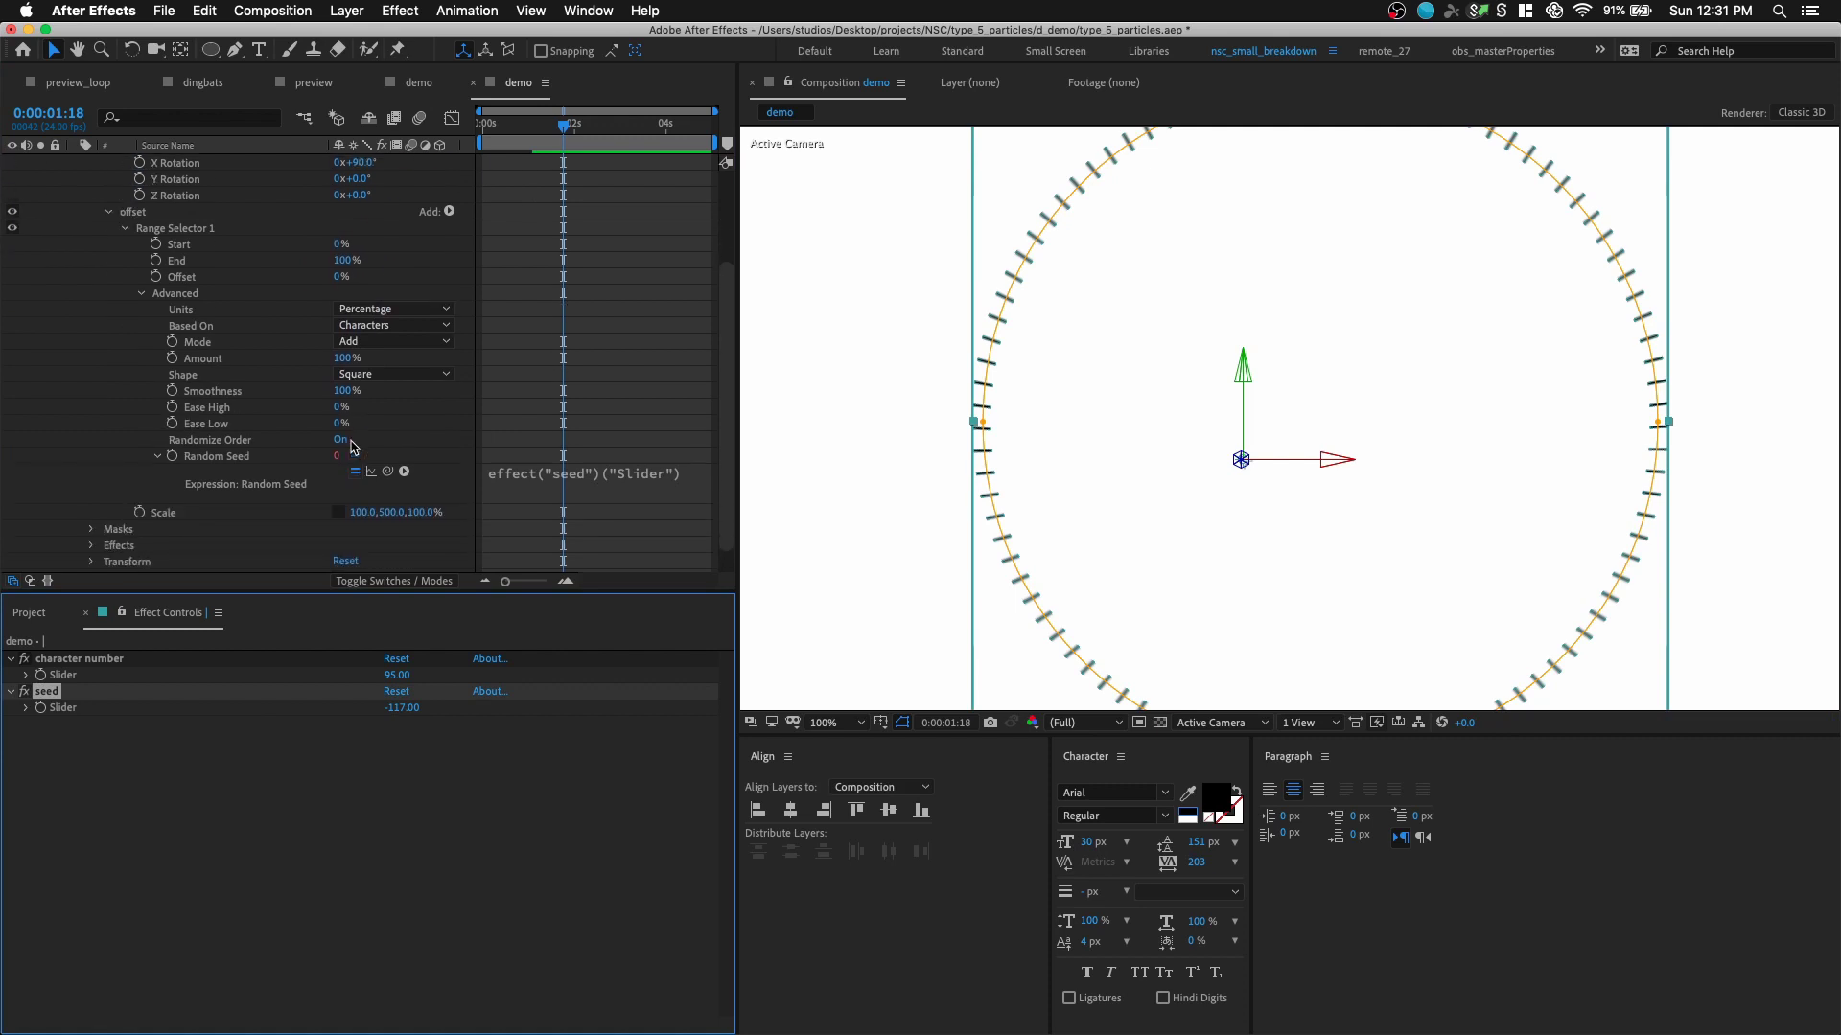
pyautogui.click(392, 414)
# - Set offset's selector Shape to Round, Ease High to 62%, and Scale Y to 3000%
pyautogui.click(393, 375)
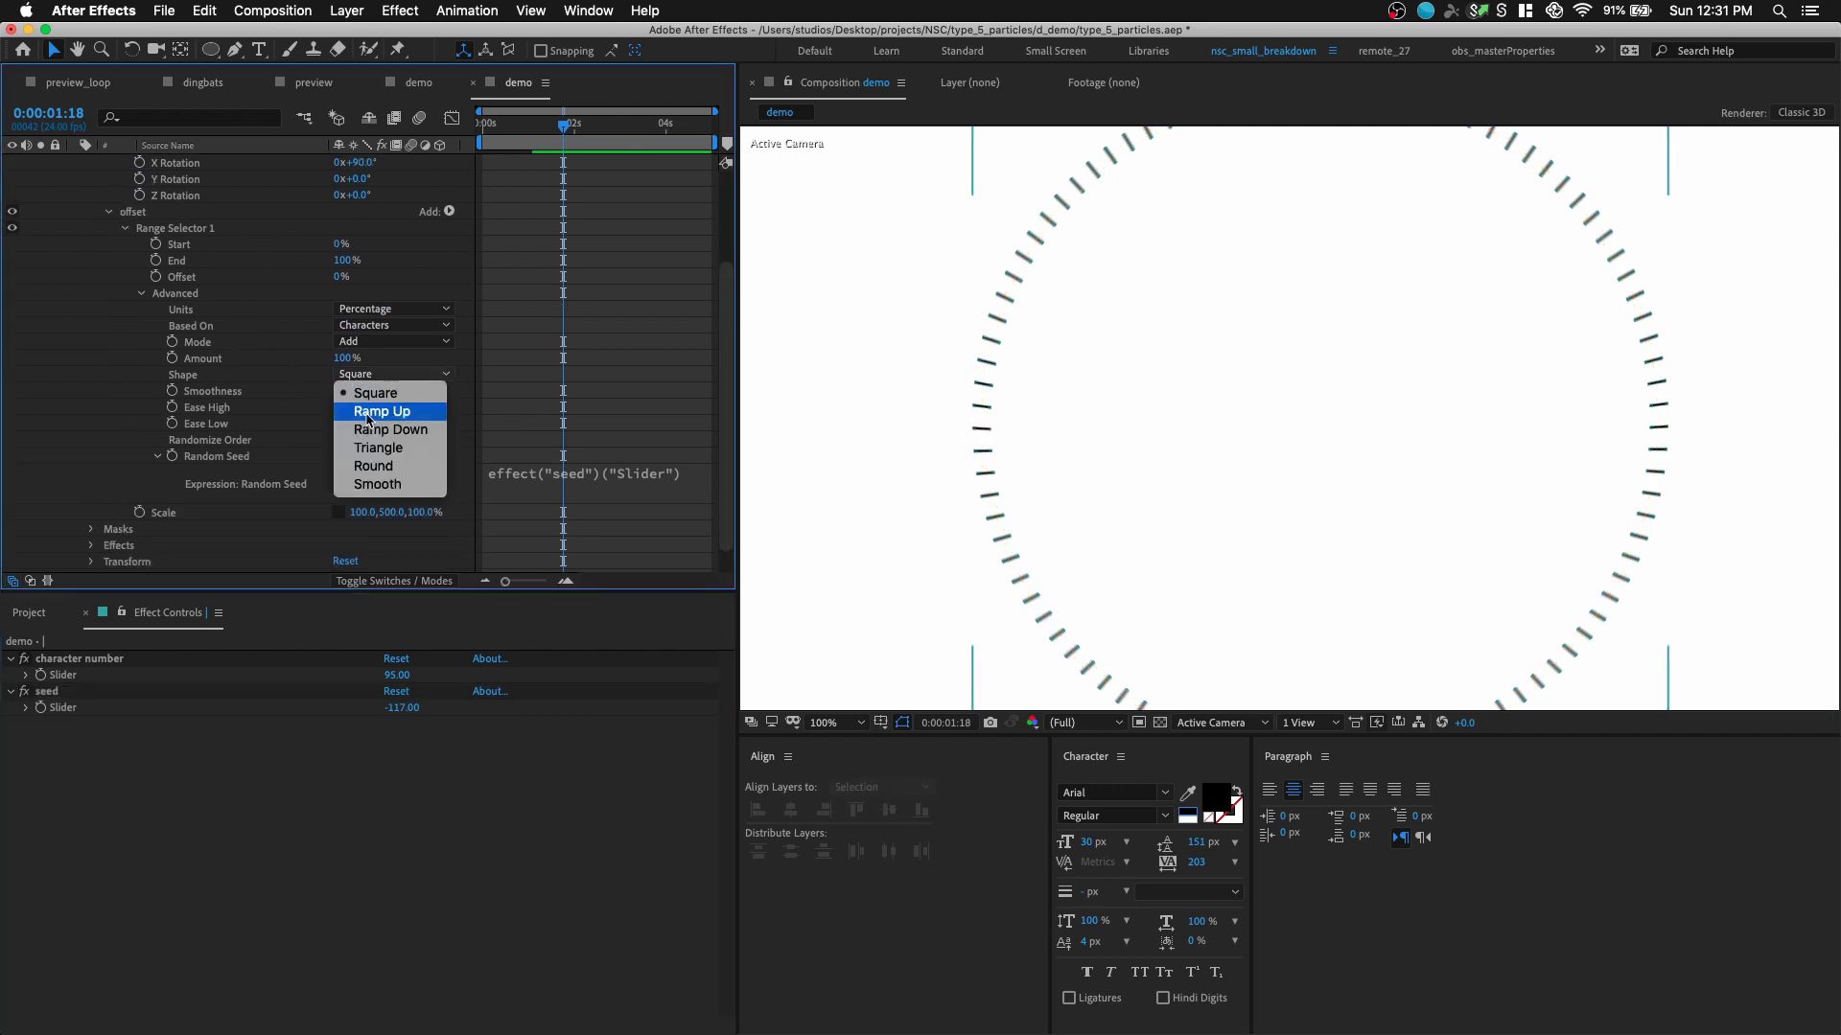
pyautogui.click(383, 466)
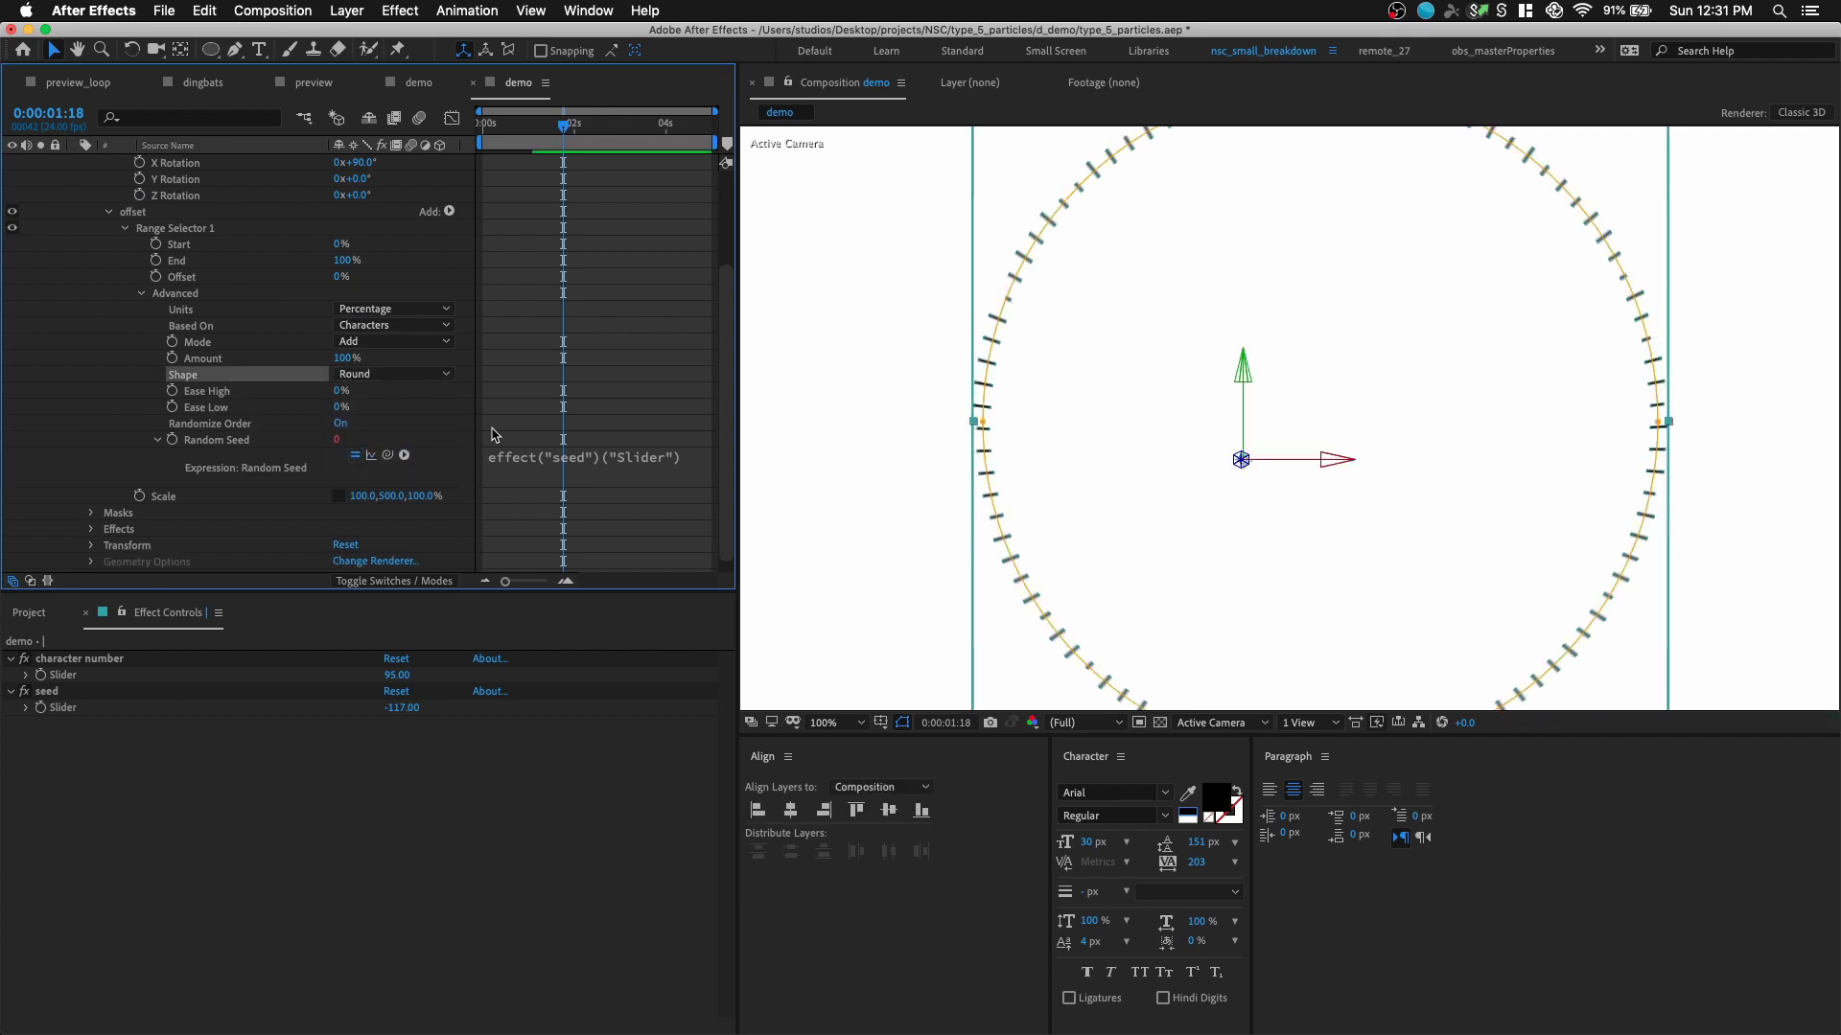
pyautogui.moveTo(340, 391); pyautogui.dragTo(422, 491)
pyautogui.click(388, 495)
pyautogui.write('30')
pyautogui.press('Return')
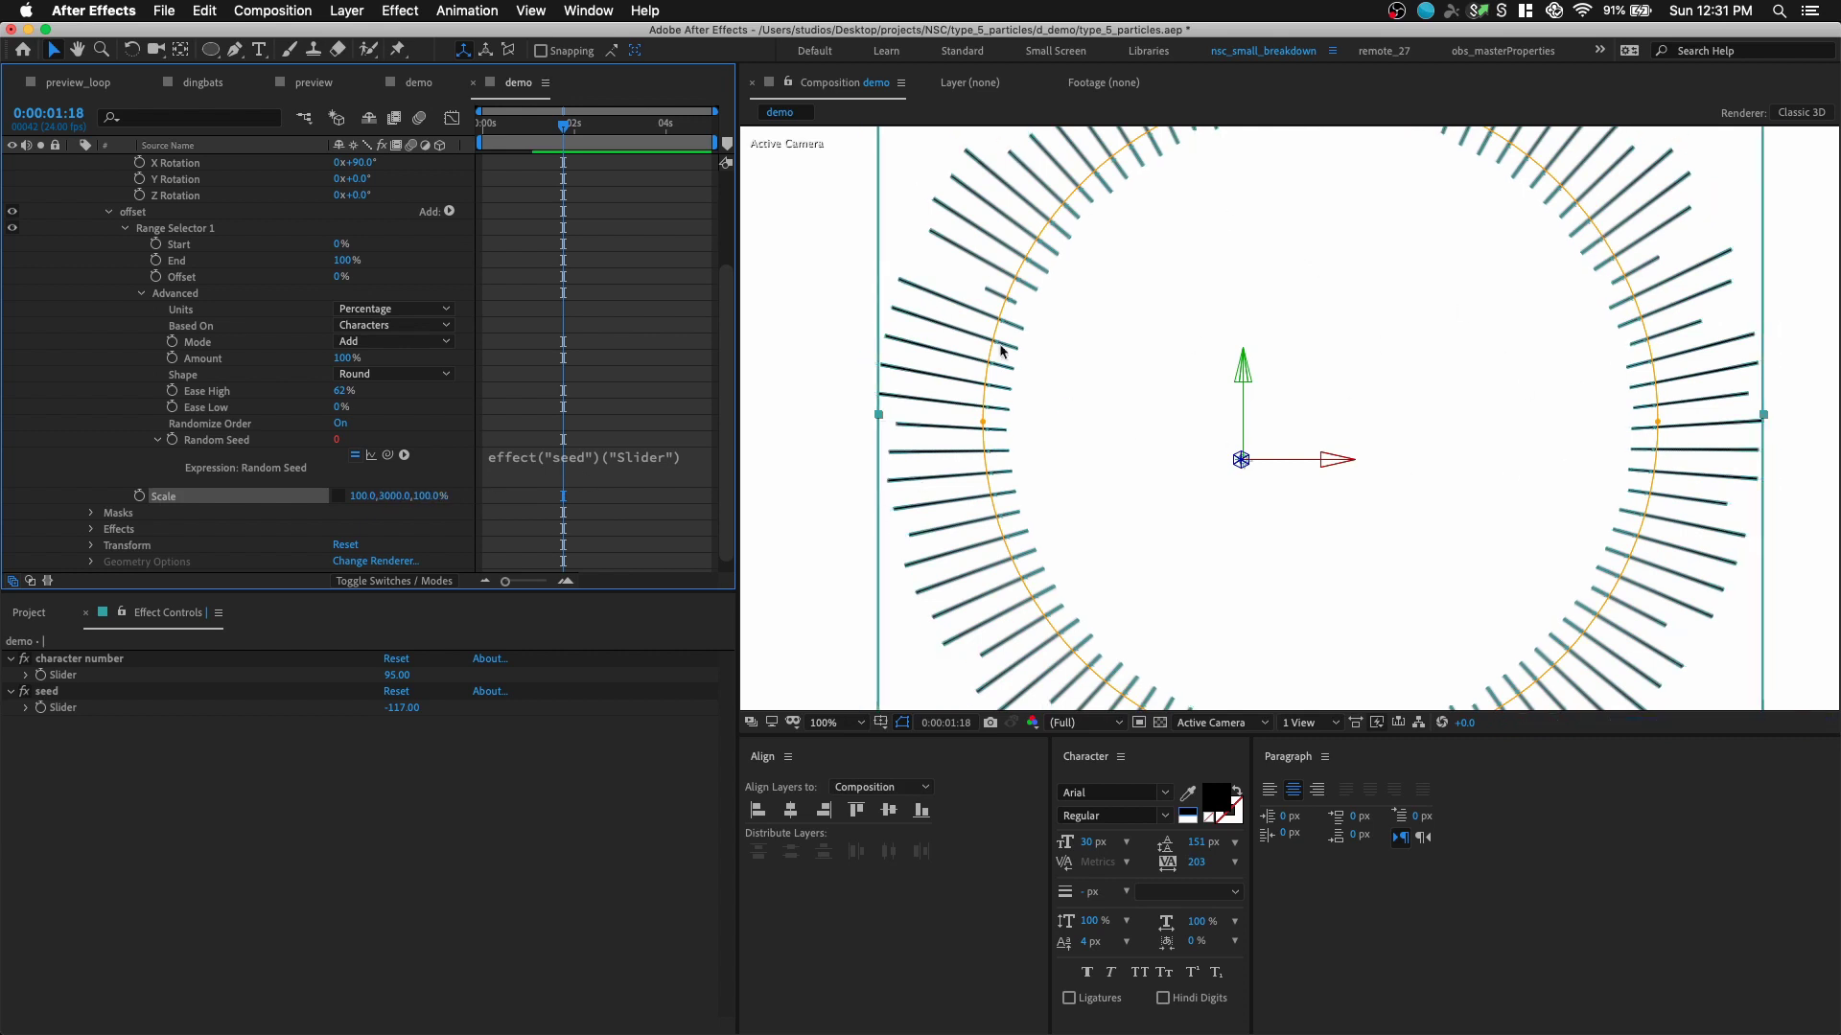
# - Add a red RGB Fill Color property to the offset animator
pyautogui.click(427, 256)
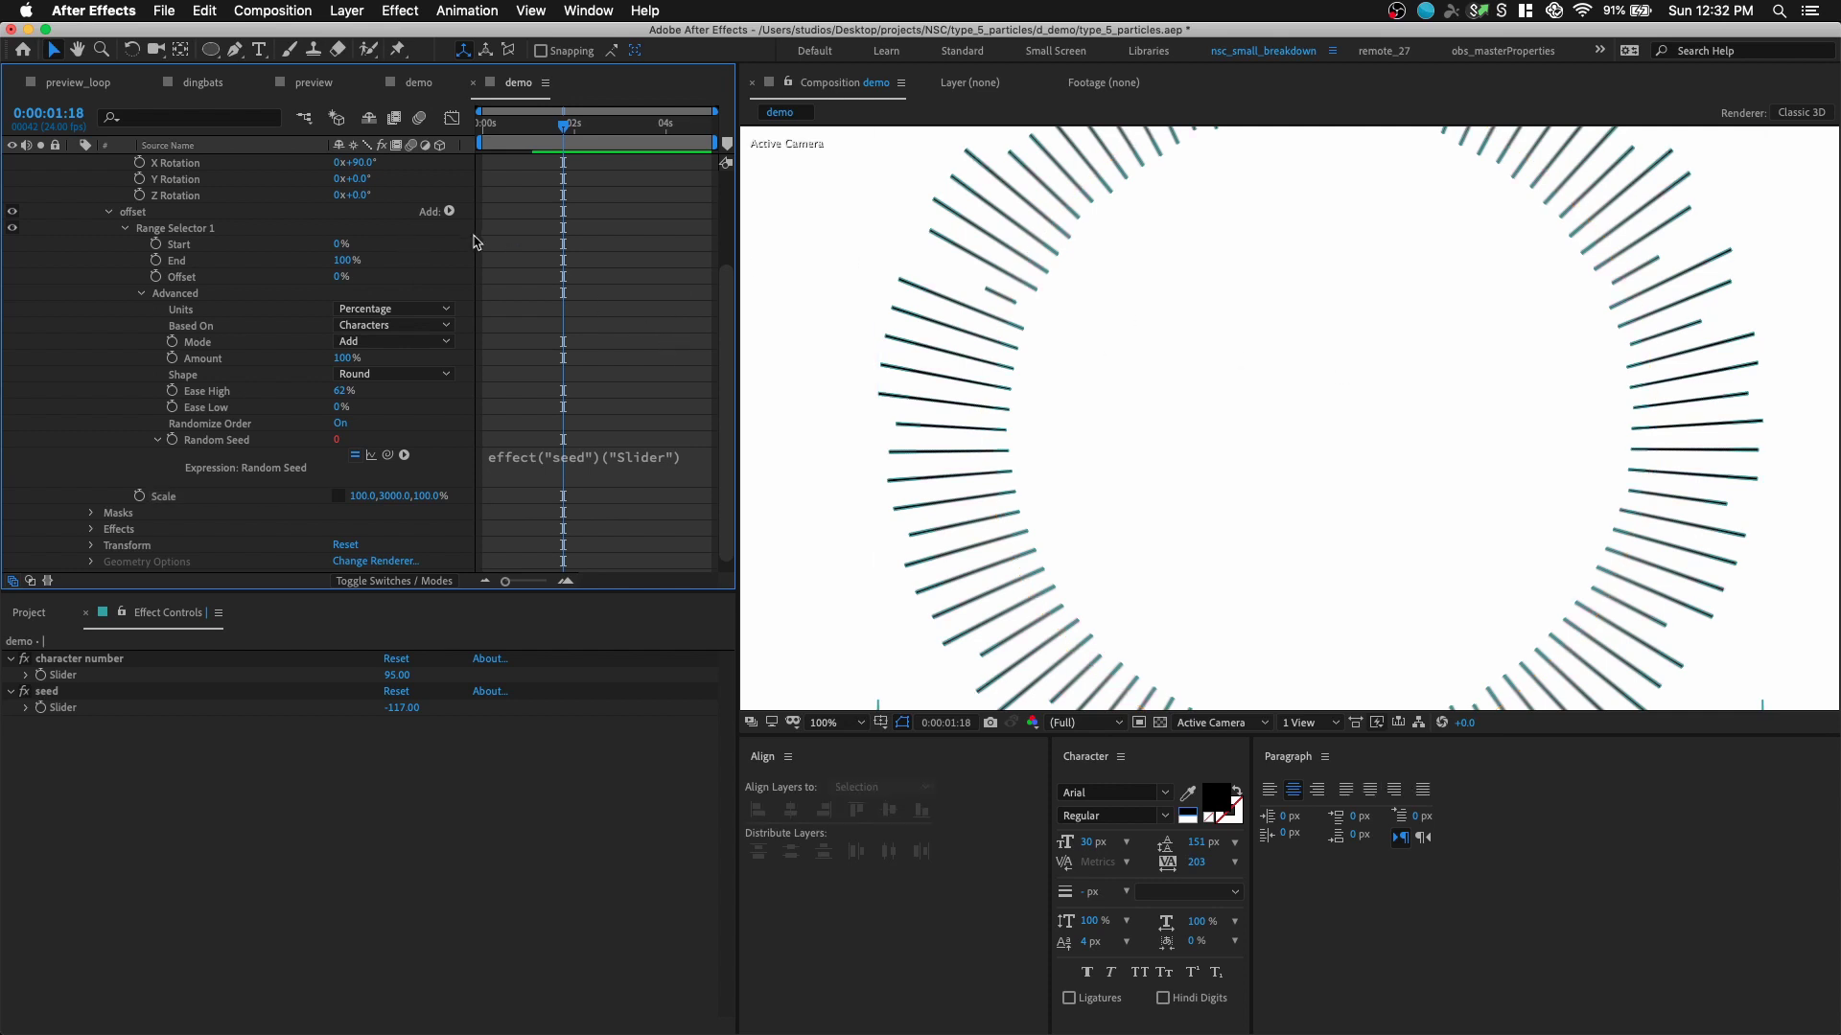
pyautogui.click(449, 211)
pyautogui.moveTo(493, 211)
pyautogui.moveTo(628, 378)
pyautogui.click(798, 382)
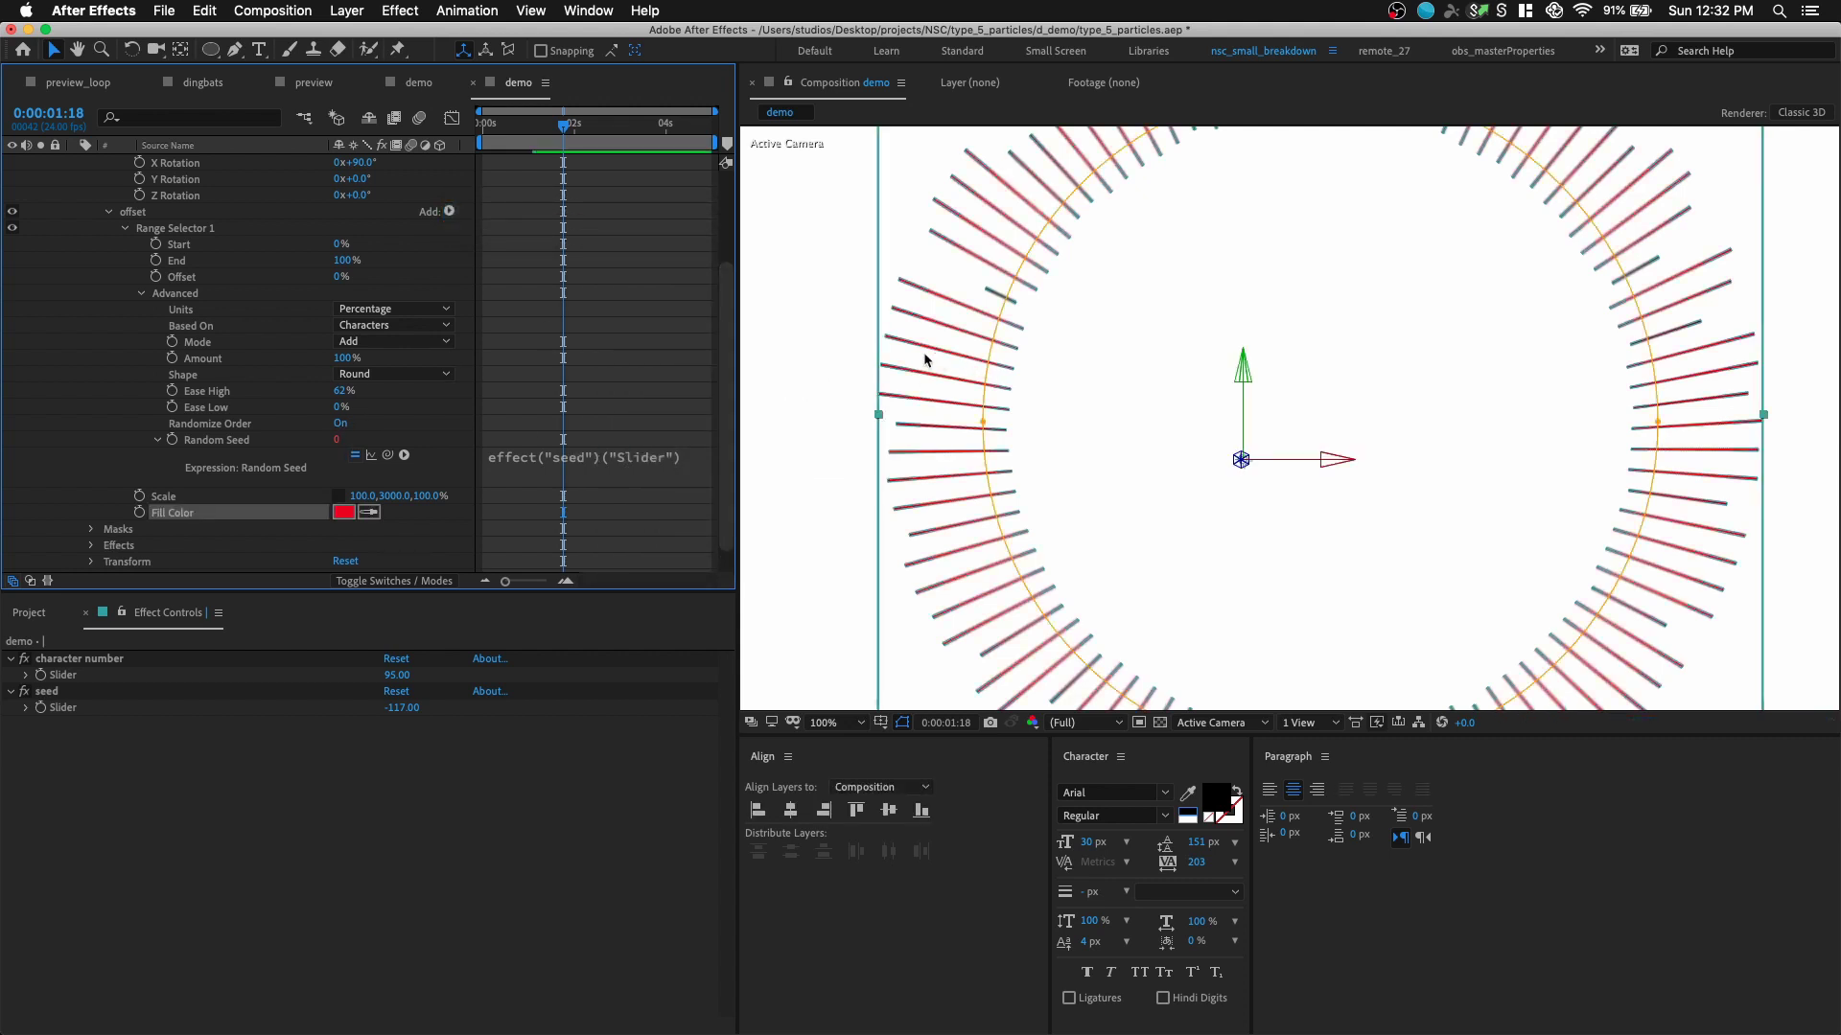
# - Hide layer handles, frame the ring at 100%, and preview playback from 1:11
pyautogui.scroll(-2, 926, 342)
pyautogui.press('z')
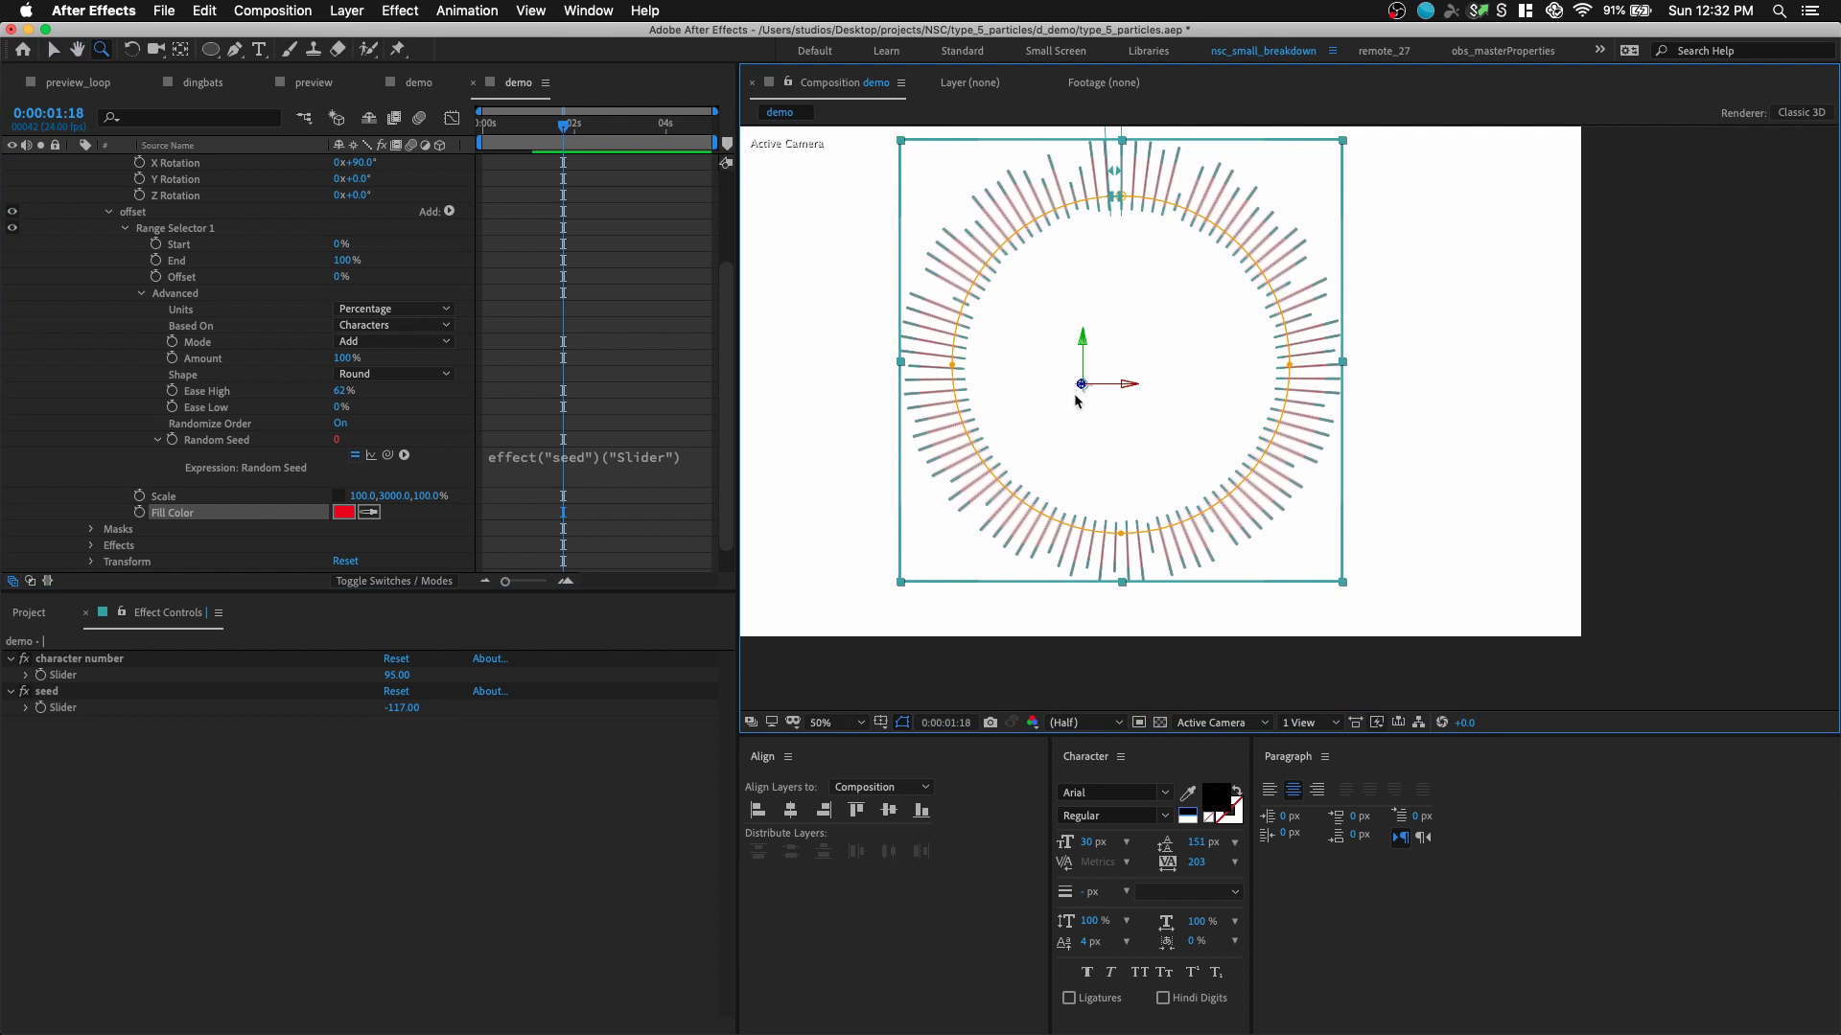
pyautogui.press('super+shift+h')
pyautogui.click(1090, 384)
pyautogui.press('h')
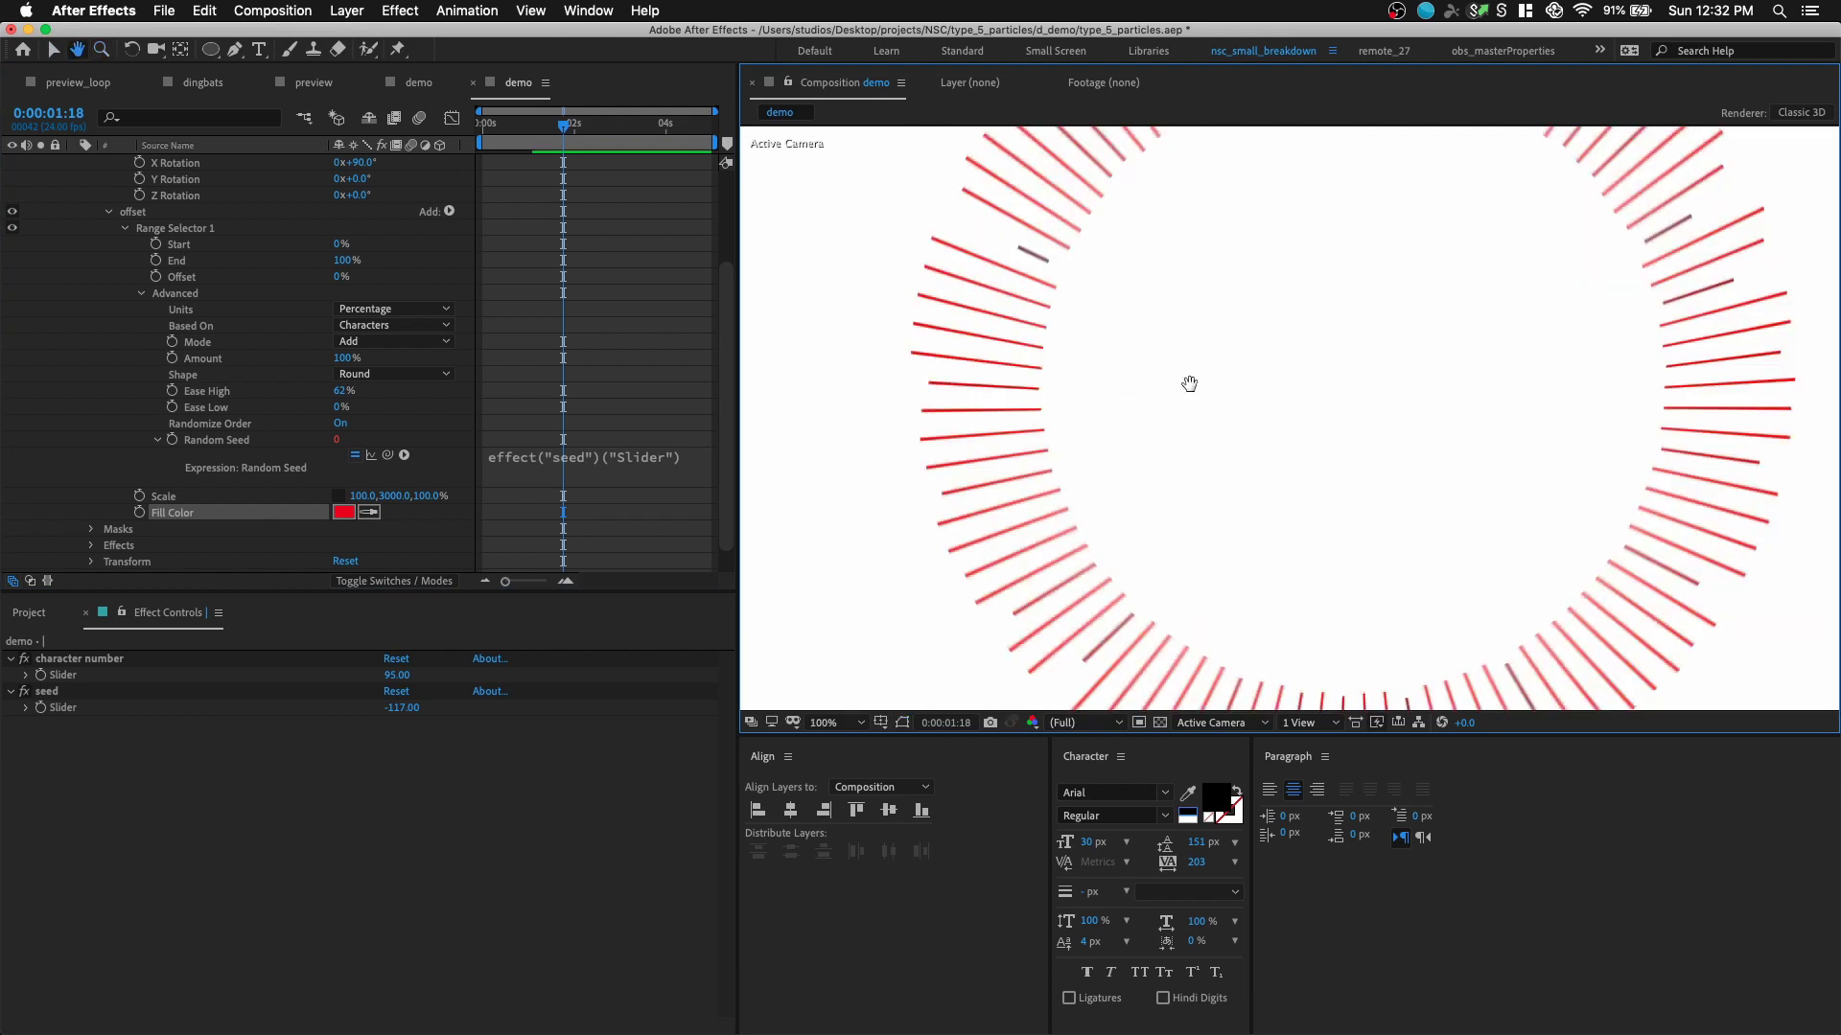
pyautogui.moveTo(1192, 387); pyautogui.dragTo(1077, 329)
pyautogui.press('z')
pyautogui.scroll(4, 373, 399)
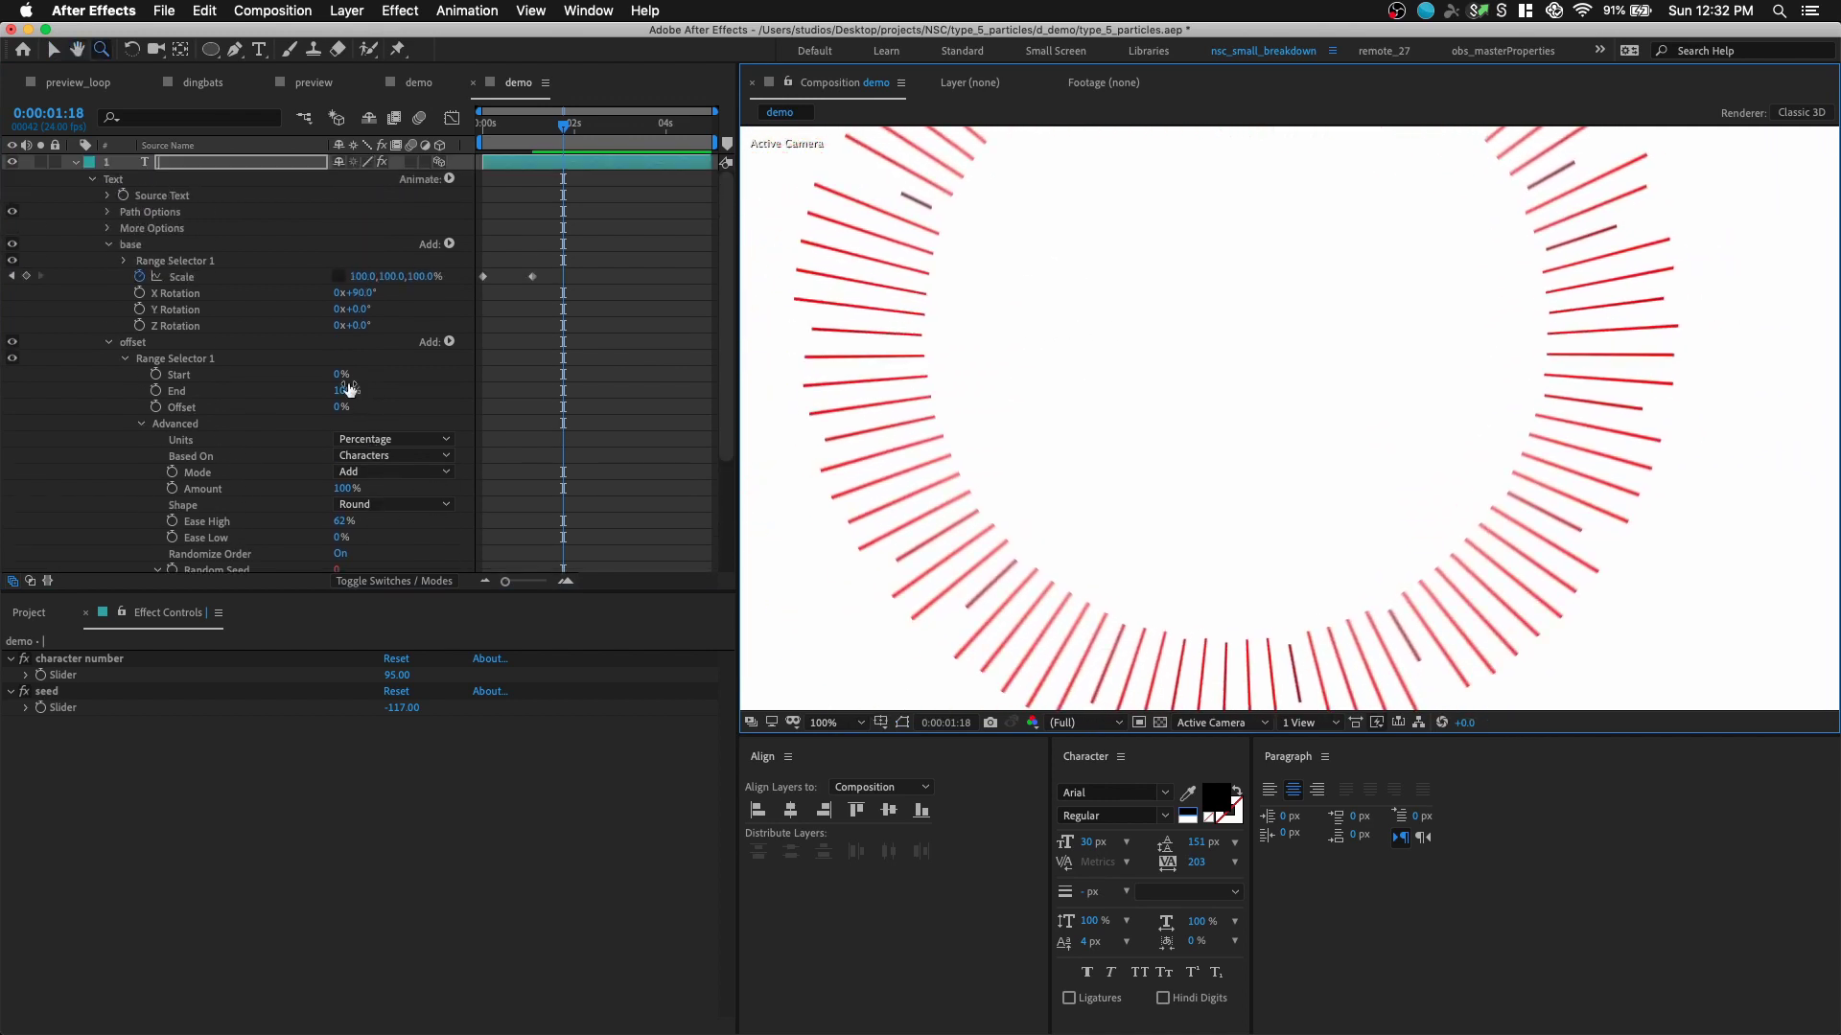
pyautogui.click(551, 135)
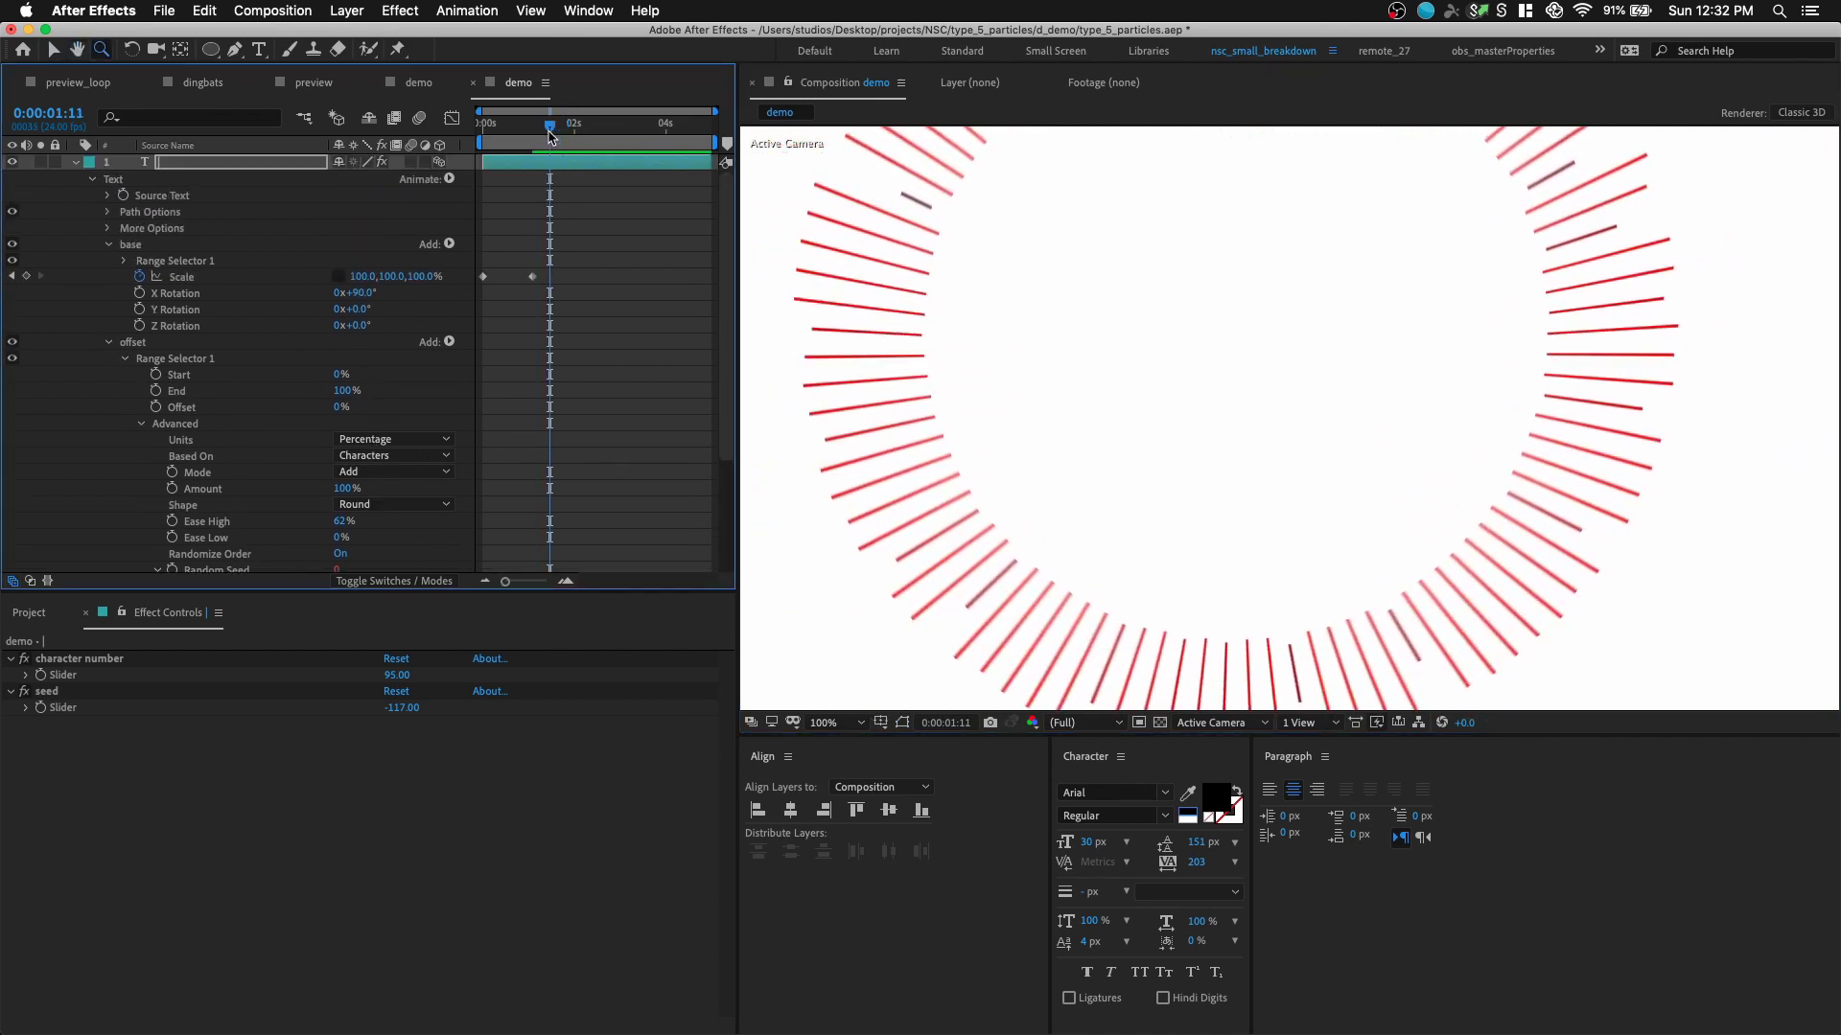
pyautogui.press('space')
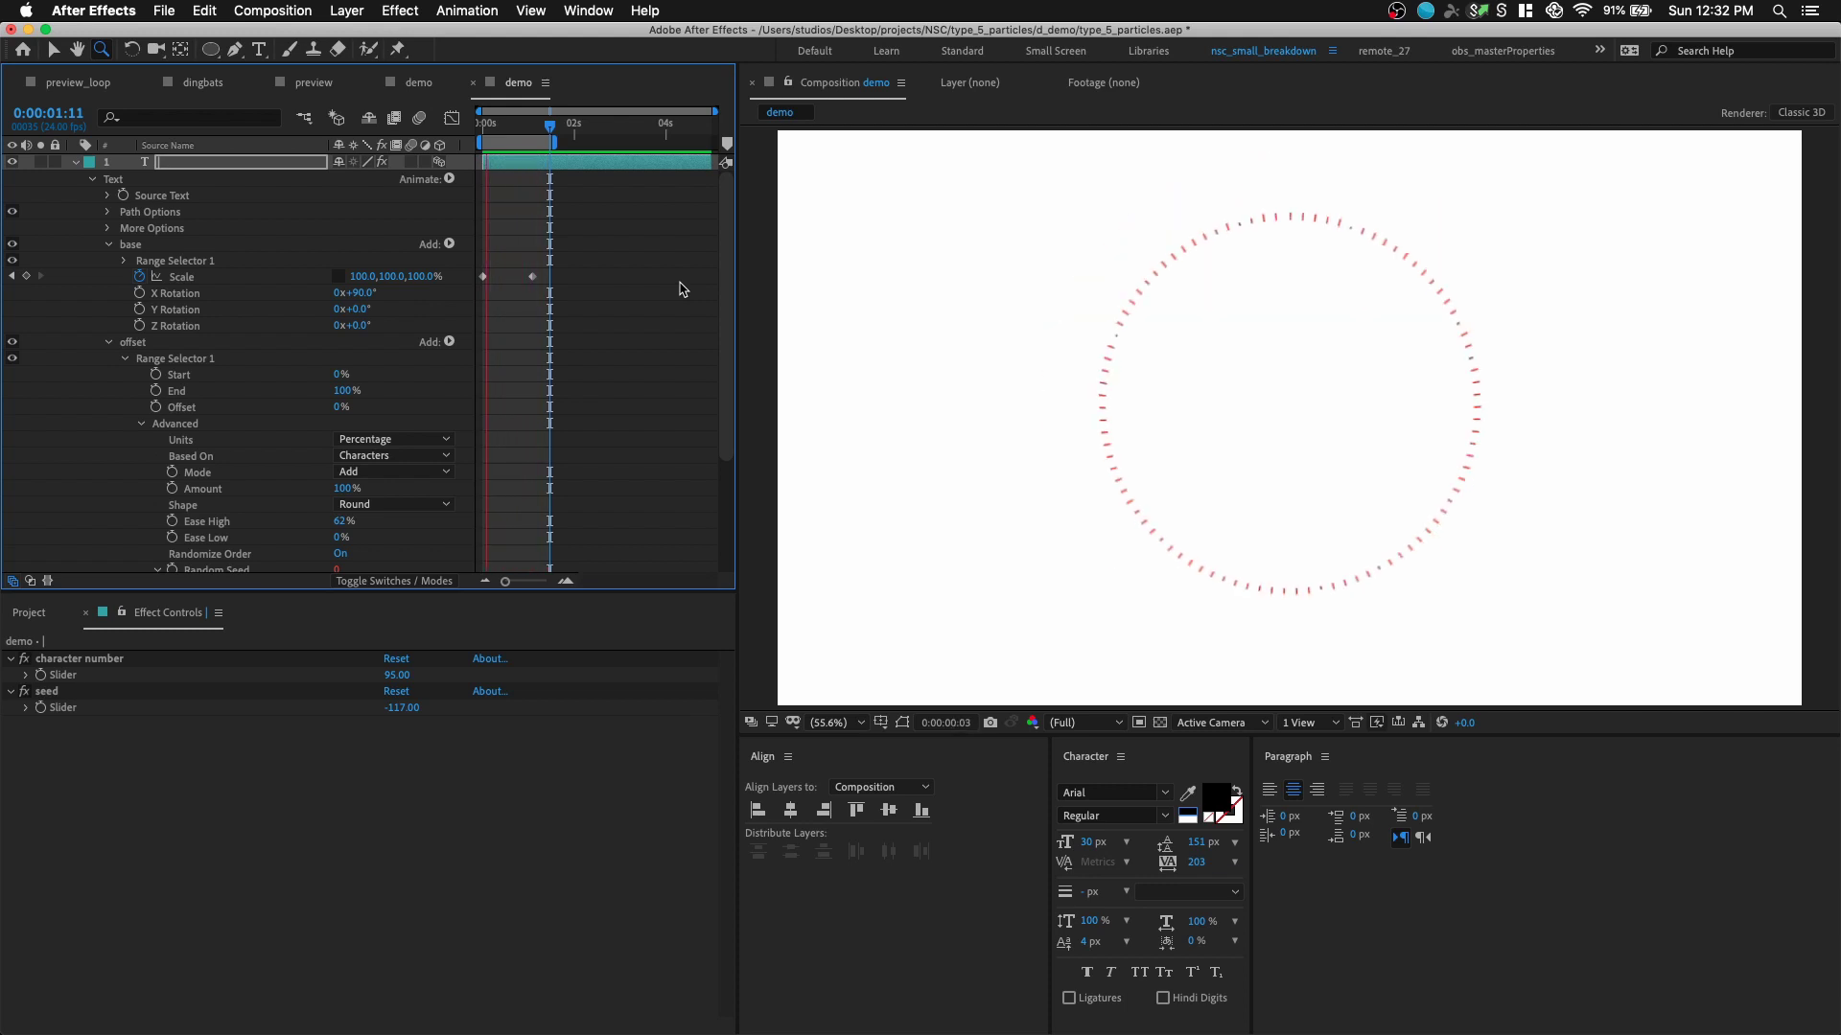
# - Duplicate the offset animator into offset 2, replacing its Scale and Fill Color with a Position property
pyautogui.click(107, 245)
pyautogui.click(107, 260)
pyautogui.click(132, 261)
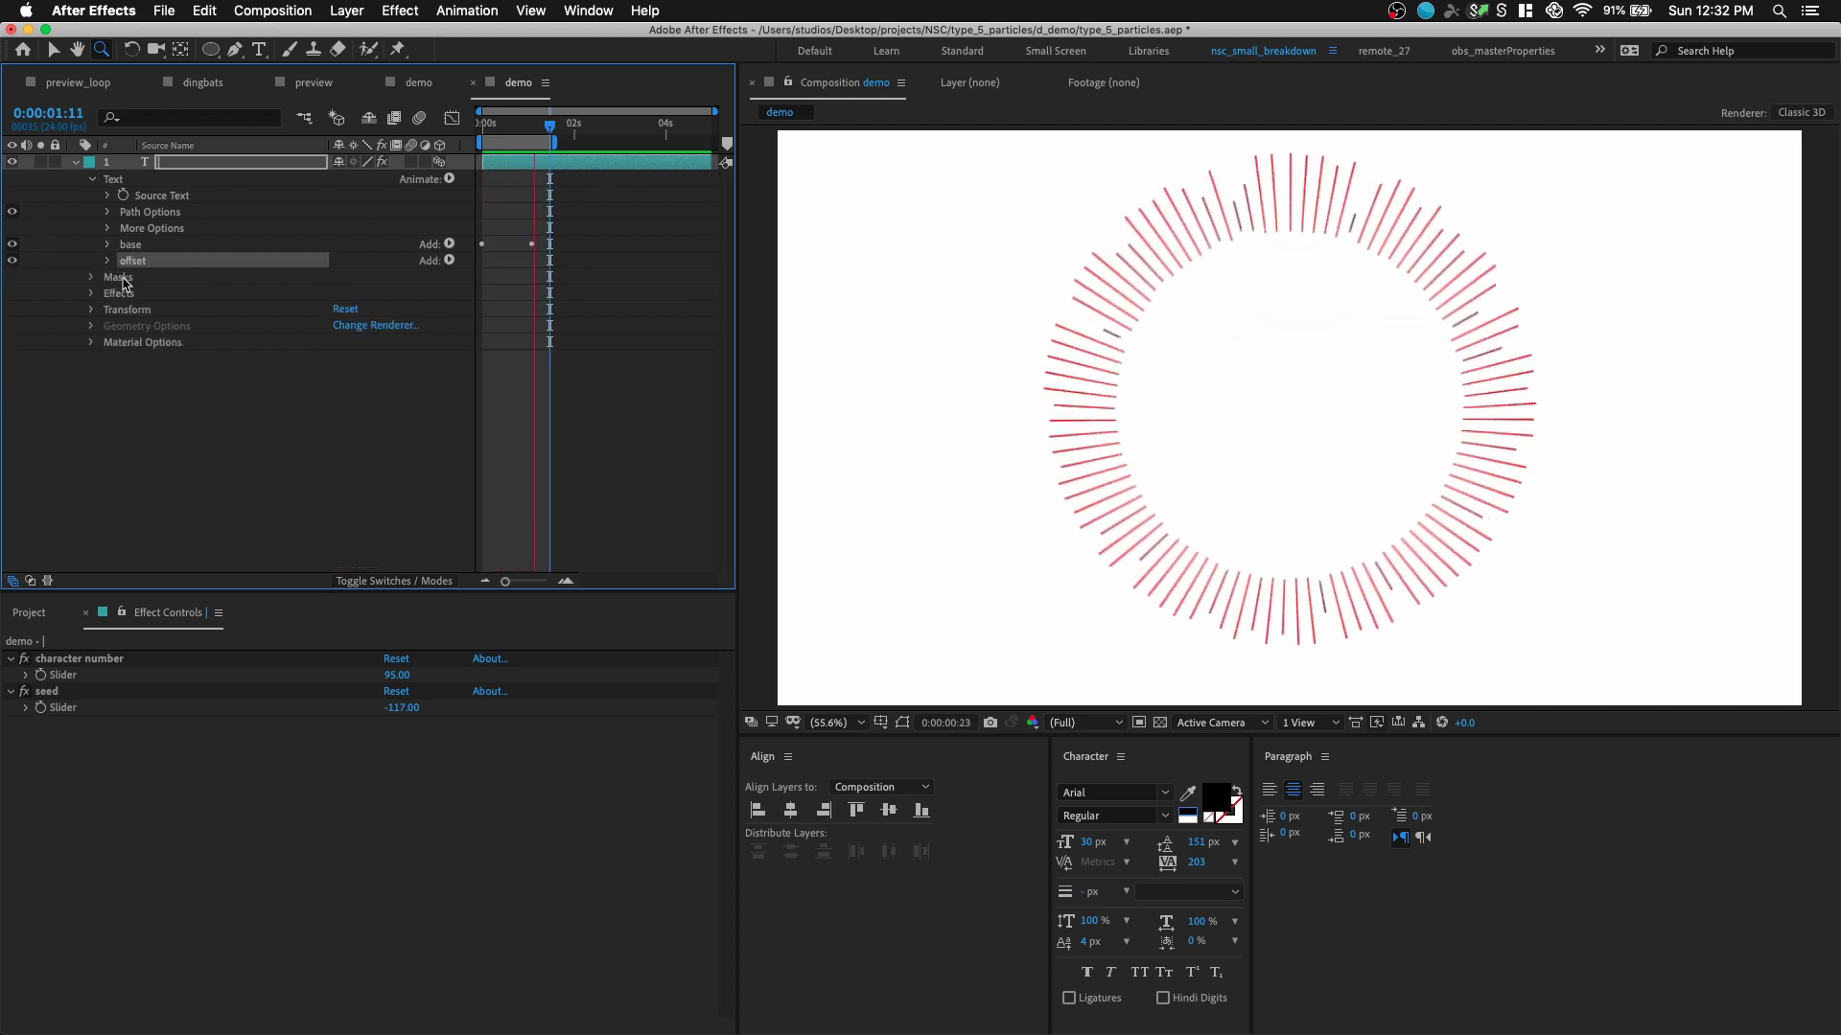
pyautogui.press('super+d')
pyautogui.click(107, 278)
pyautogui.click(168, 309)
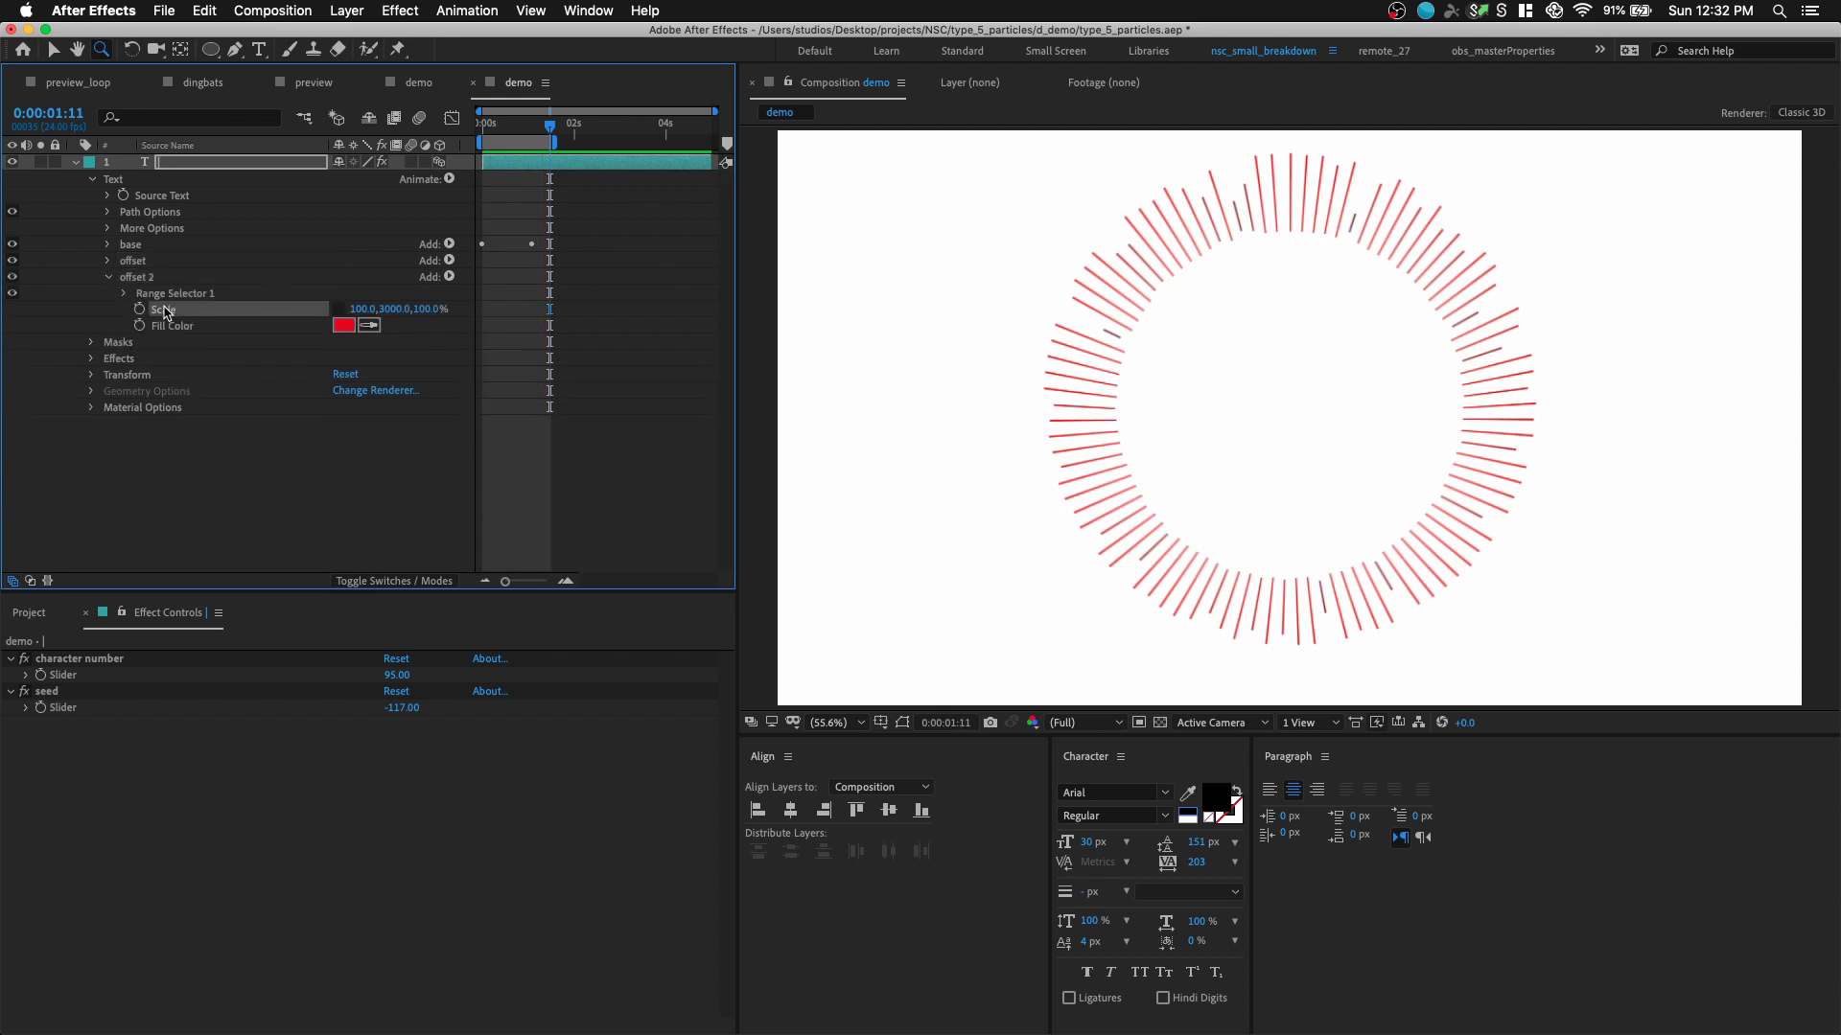
pyautogui.keyDown('shift'); pyautogui.click(172, 326); pyautogui.keyUp('shift')
pyautogui.press('Delete')
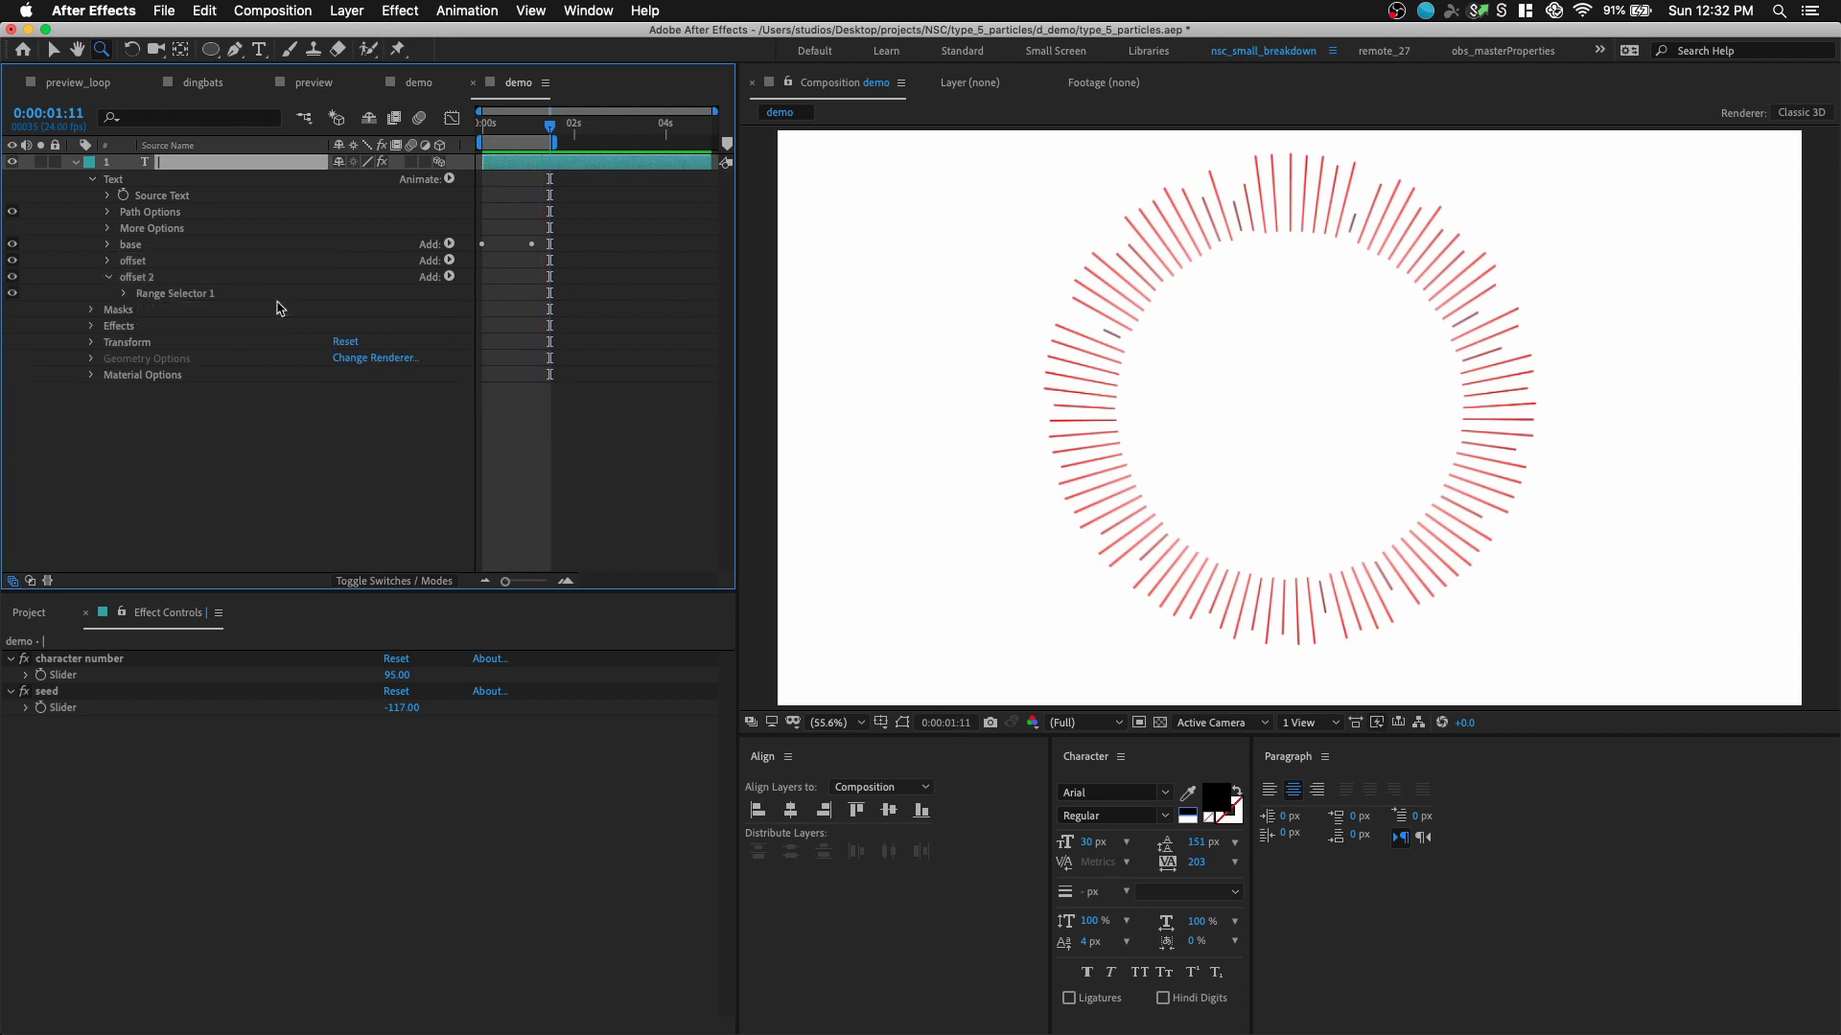
pyautogui.click(449, 277)
pyautogui.moveTo(517, 276)
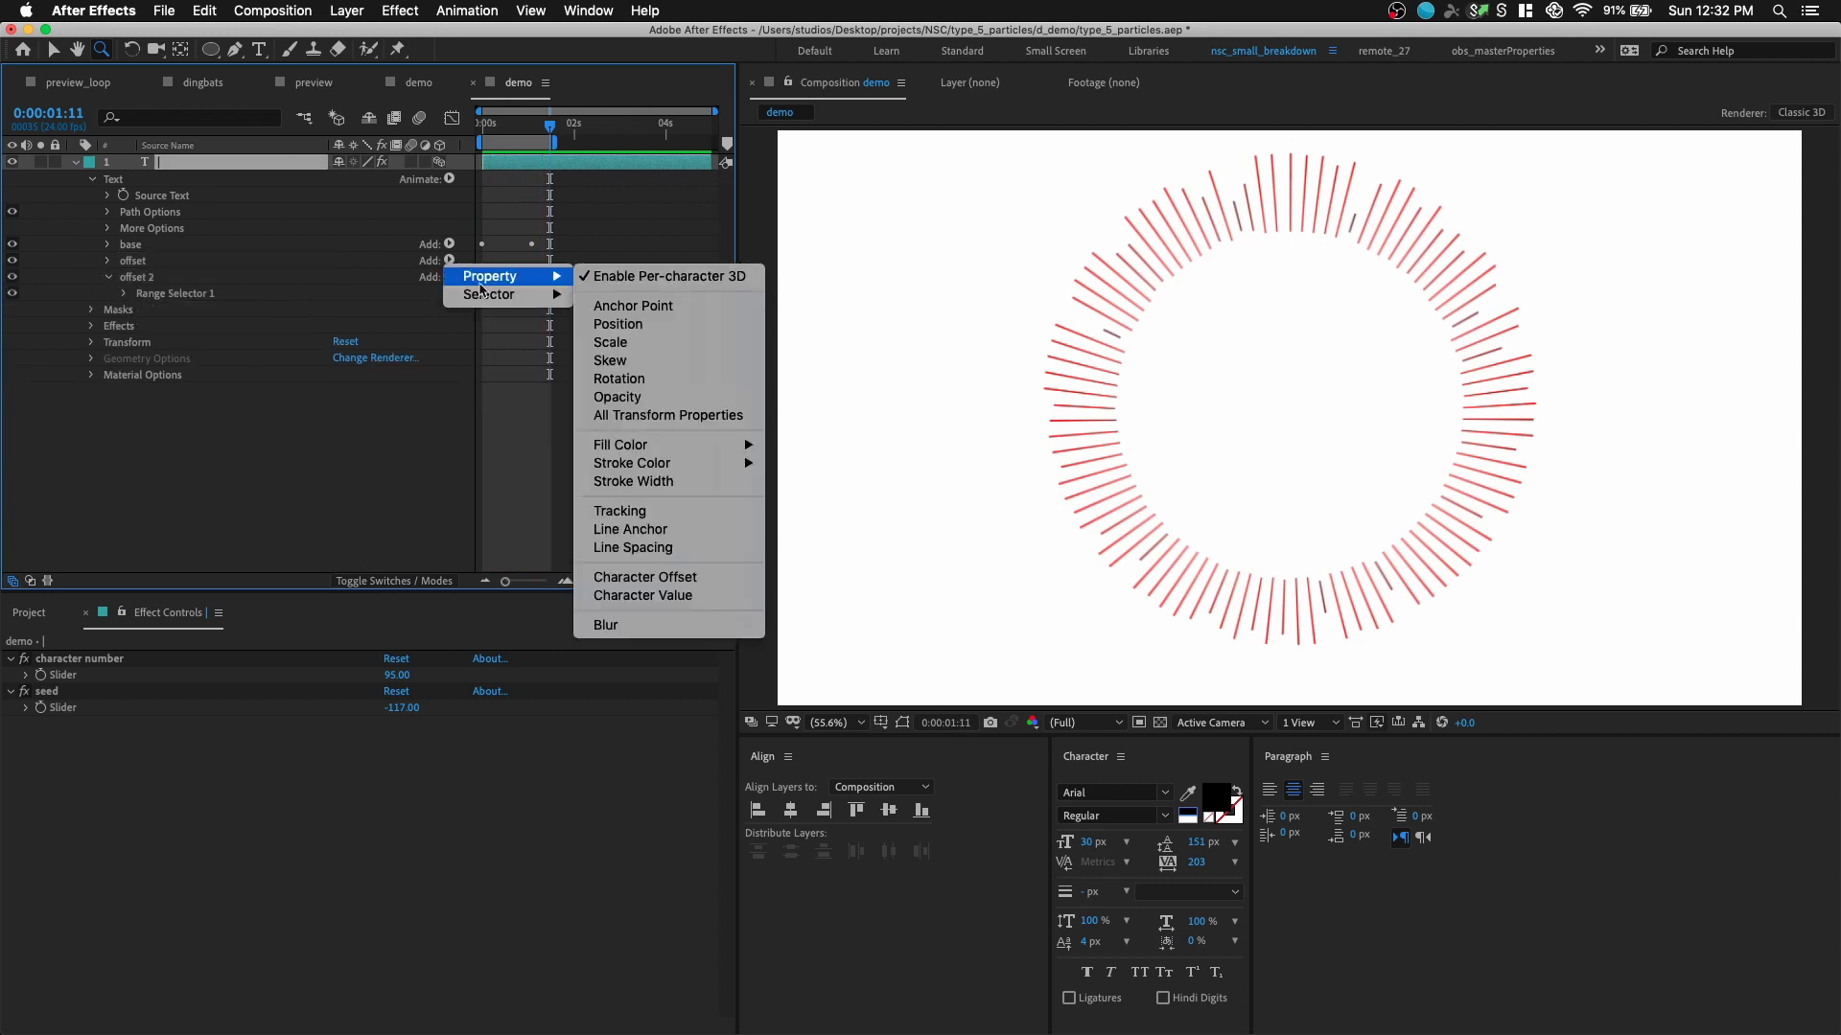
pyautogui.click(628, 329)
pyautogui.click(433, 329)
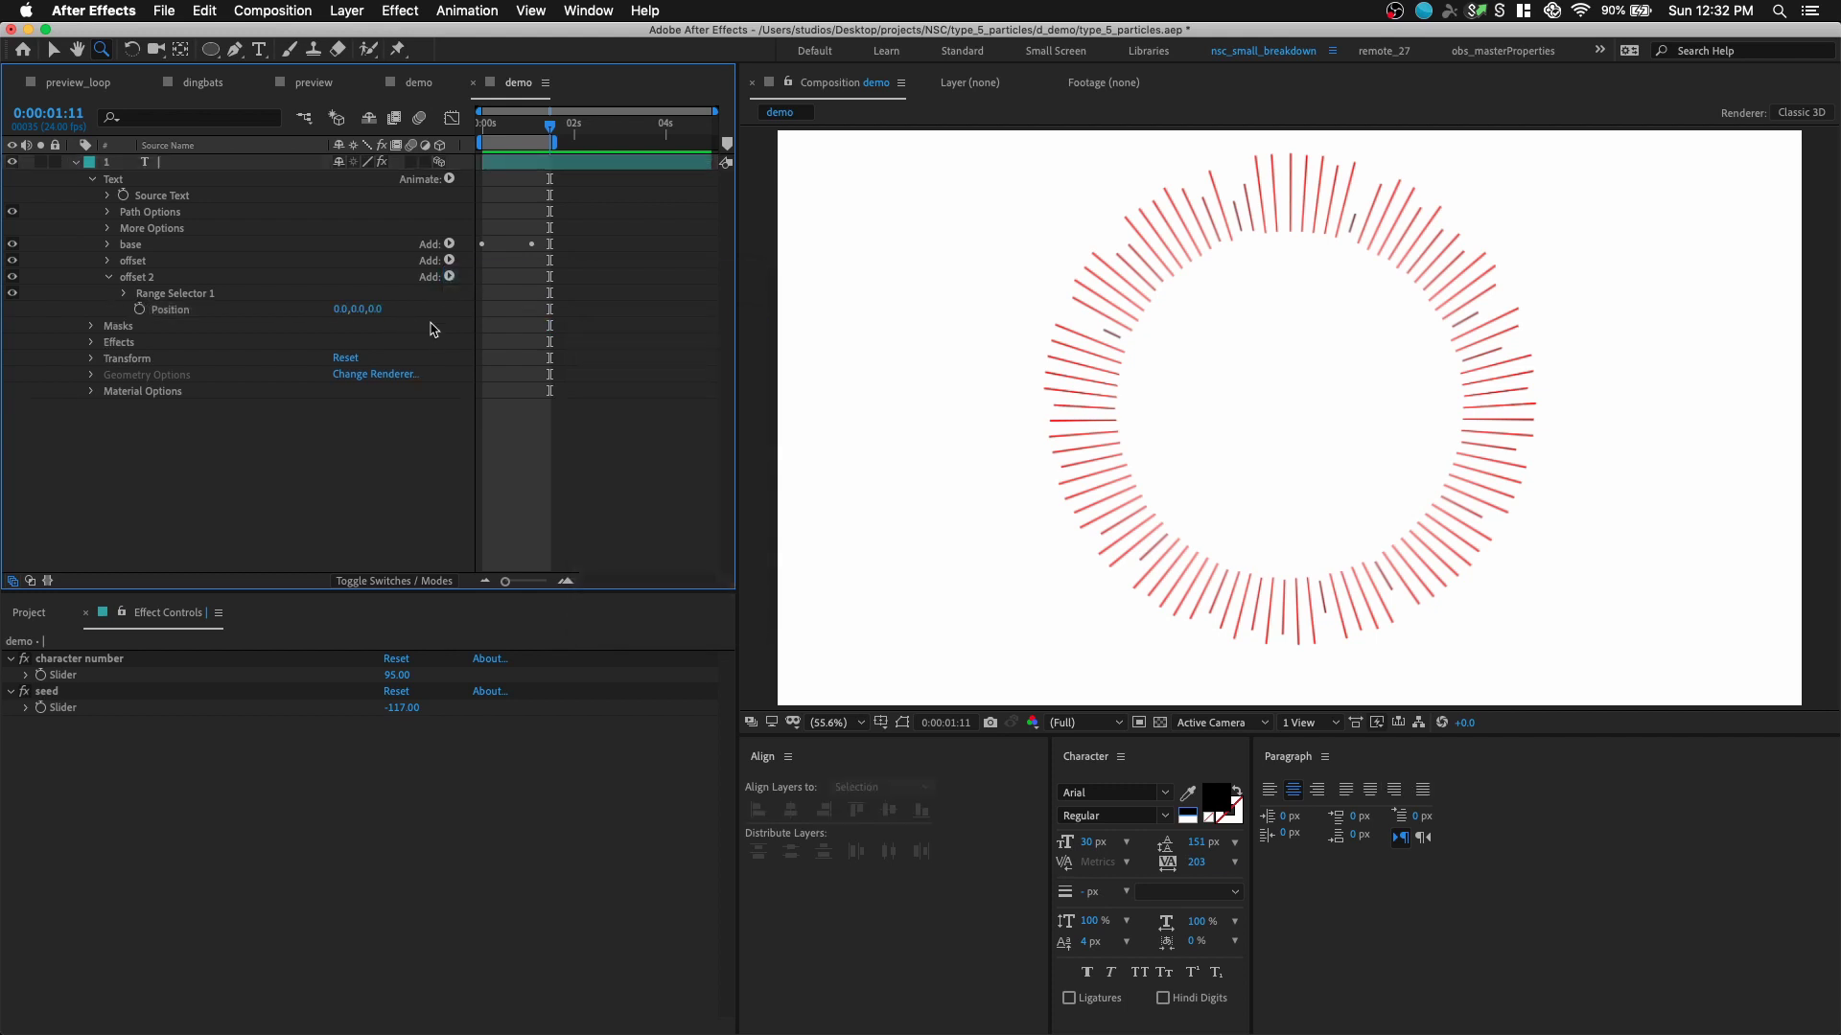
pyautogui.click(254, 309)
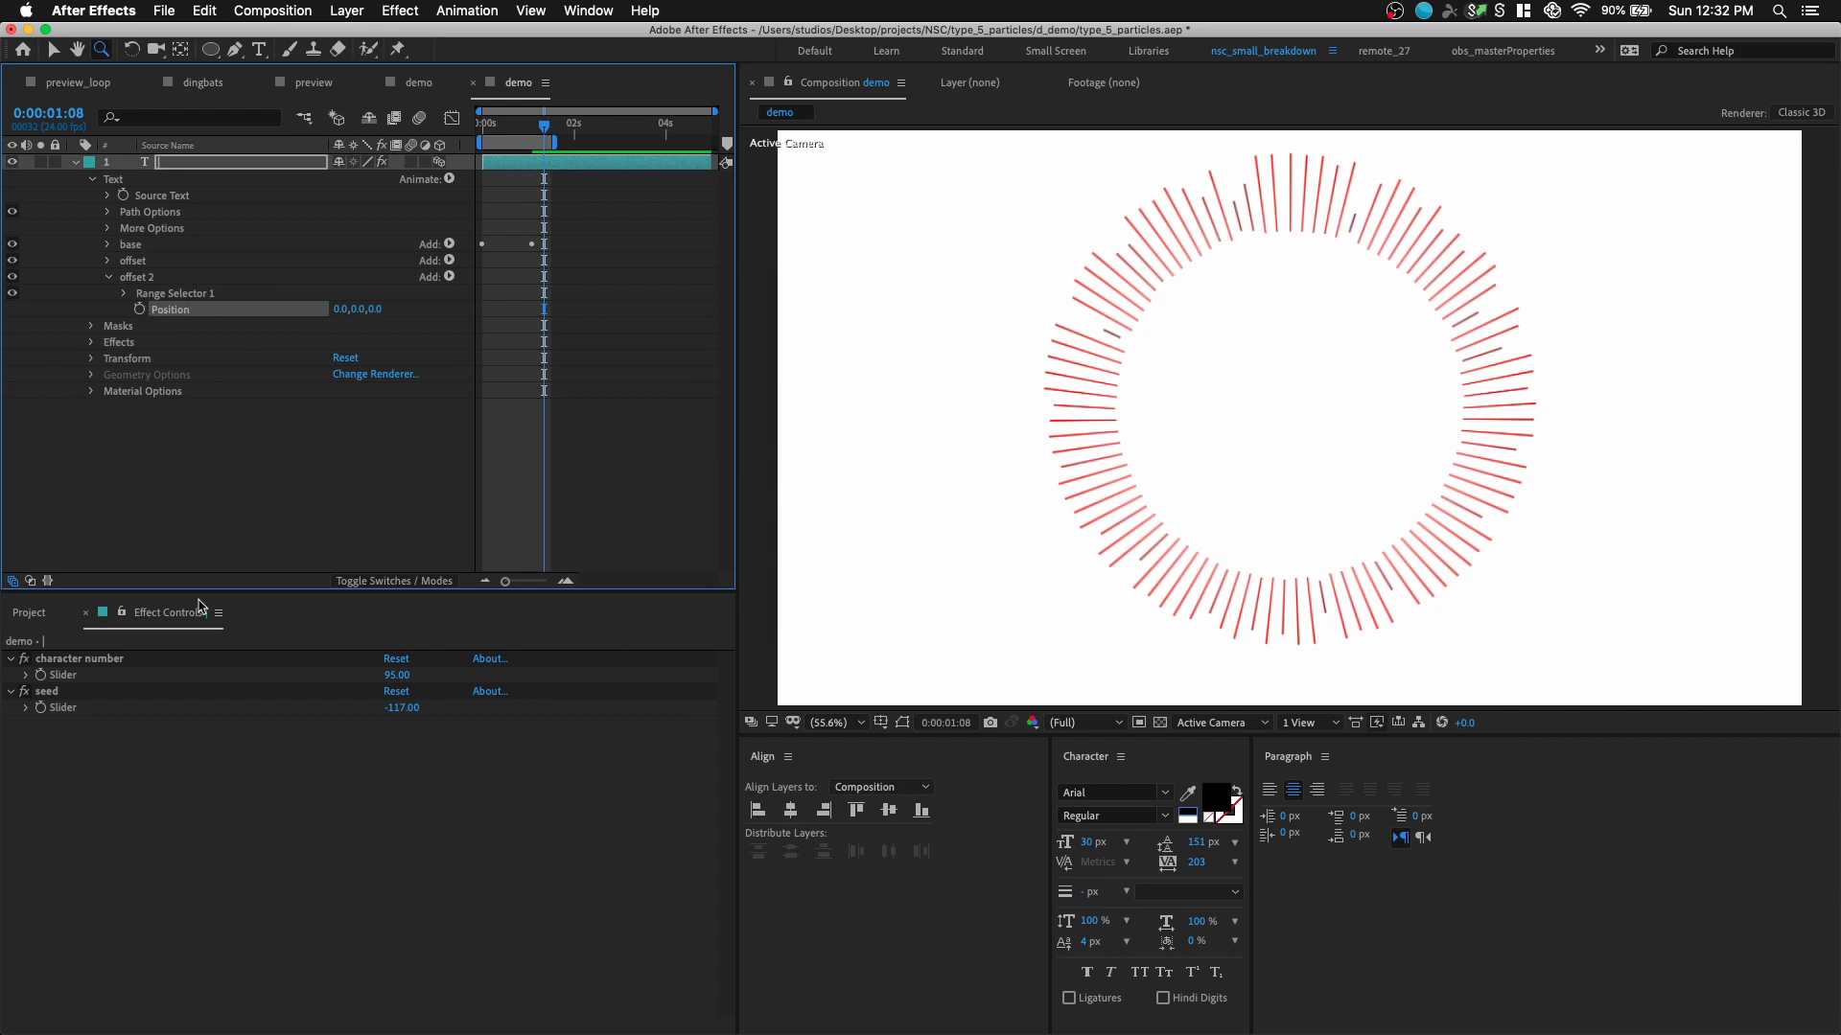
# - Duplicate the seed slider effect and rename the copy z
pyautogui.click(48, 691)
pyautogui.press('super+d')
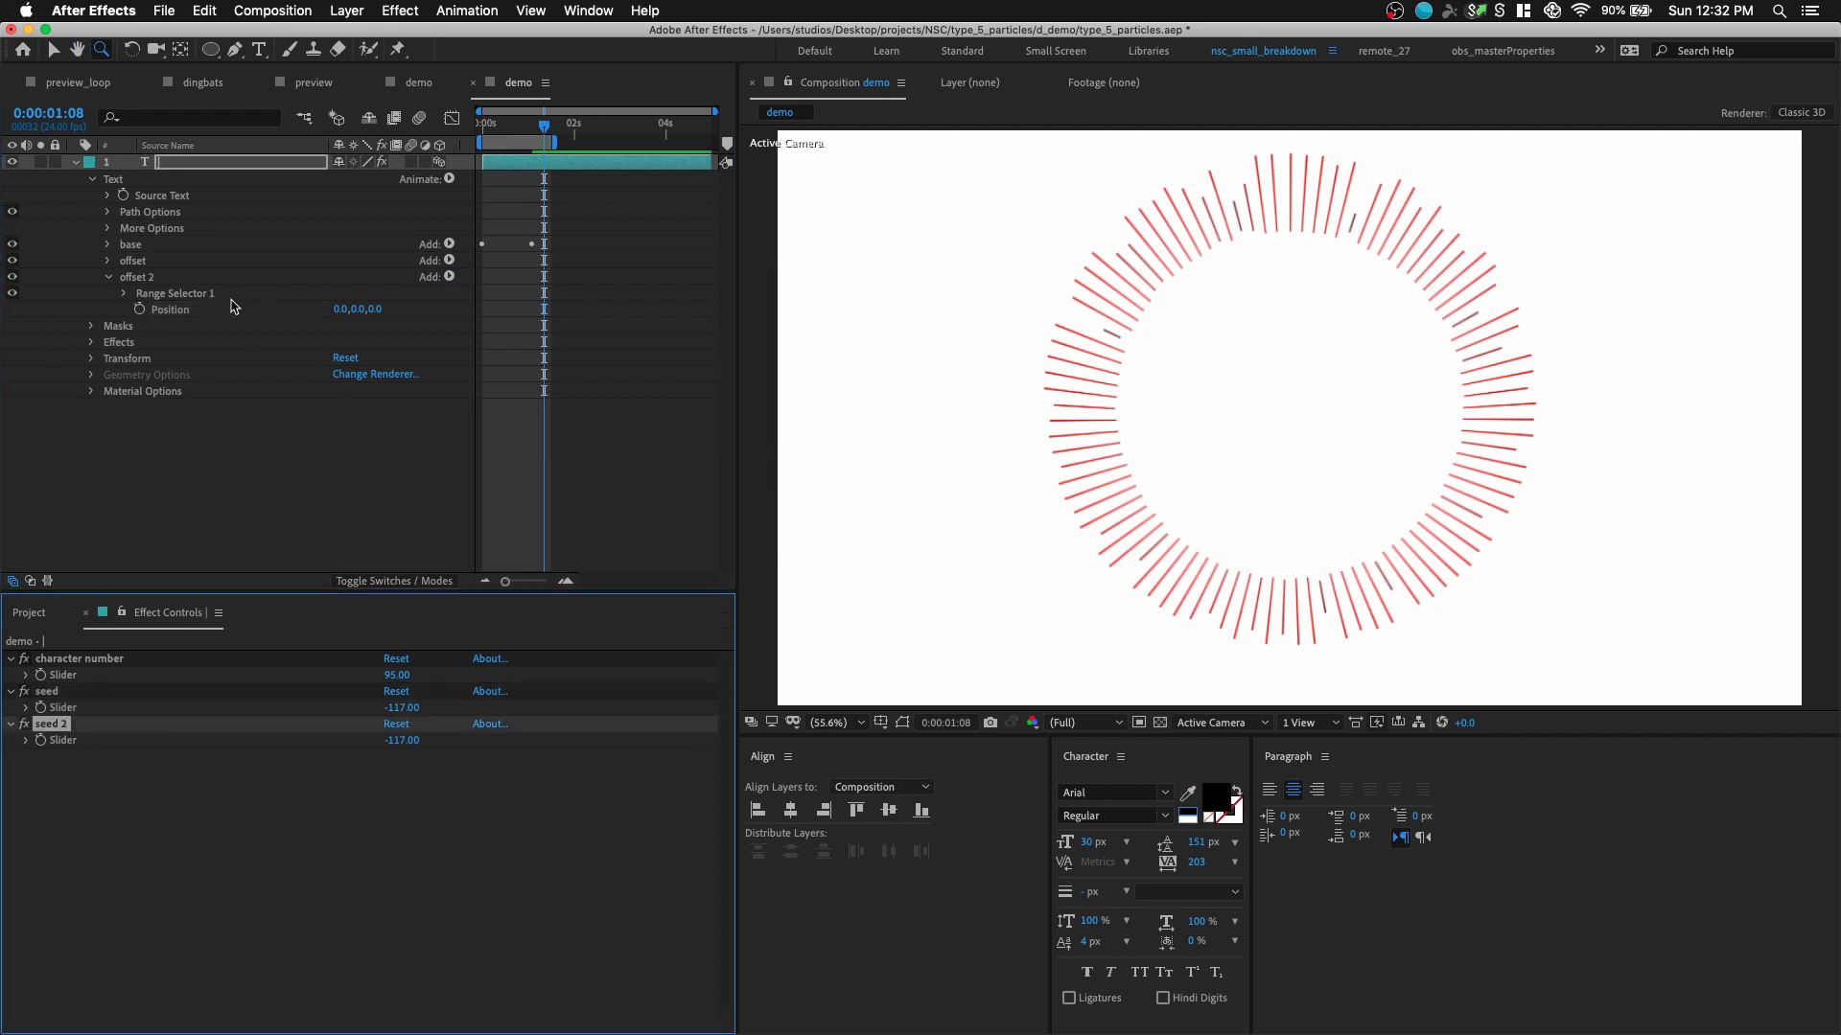
pyautogui.click(252, 311)
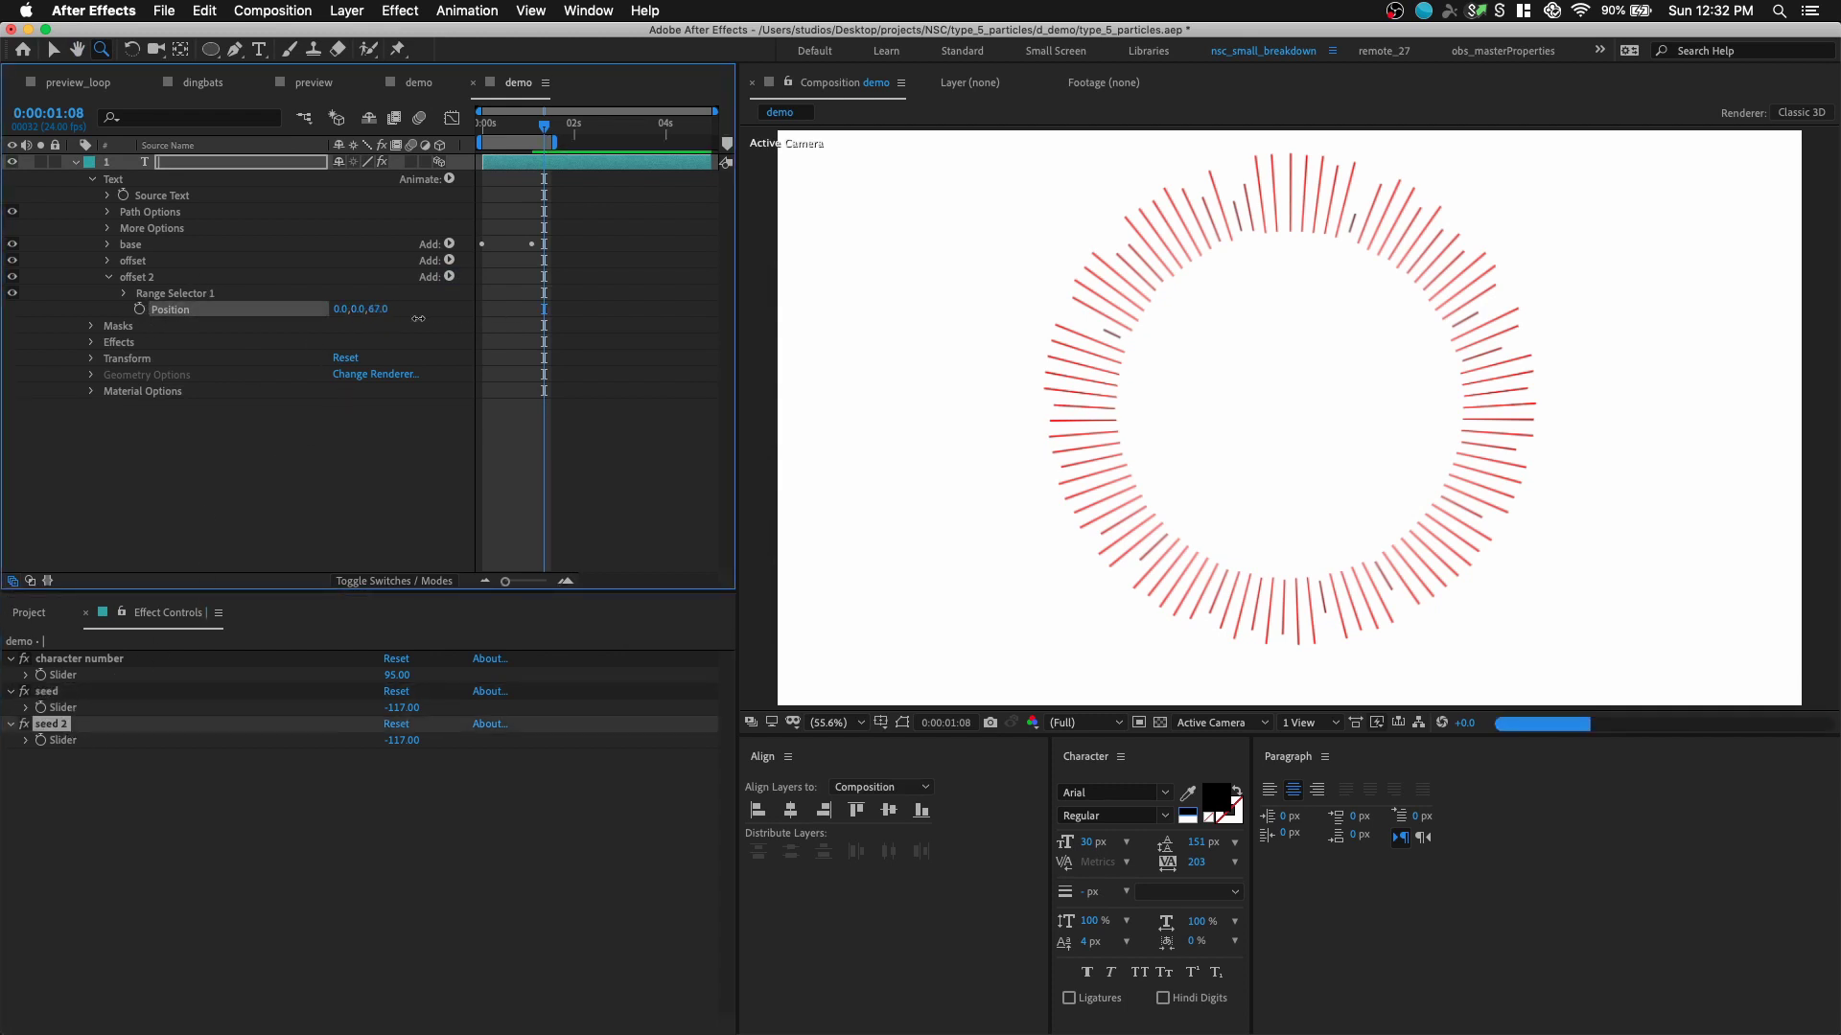
pyautogui.click(74, 728)
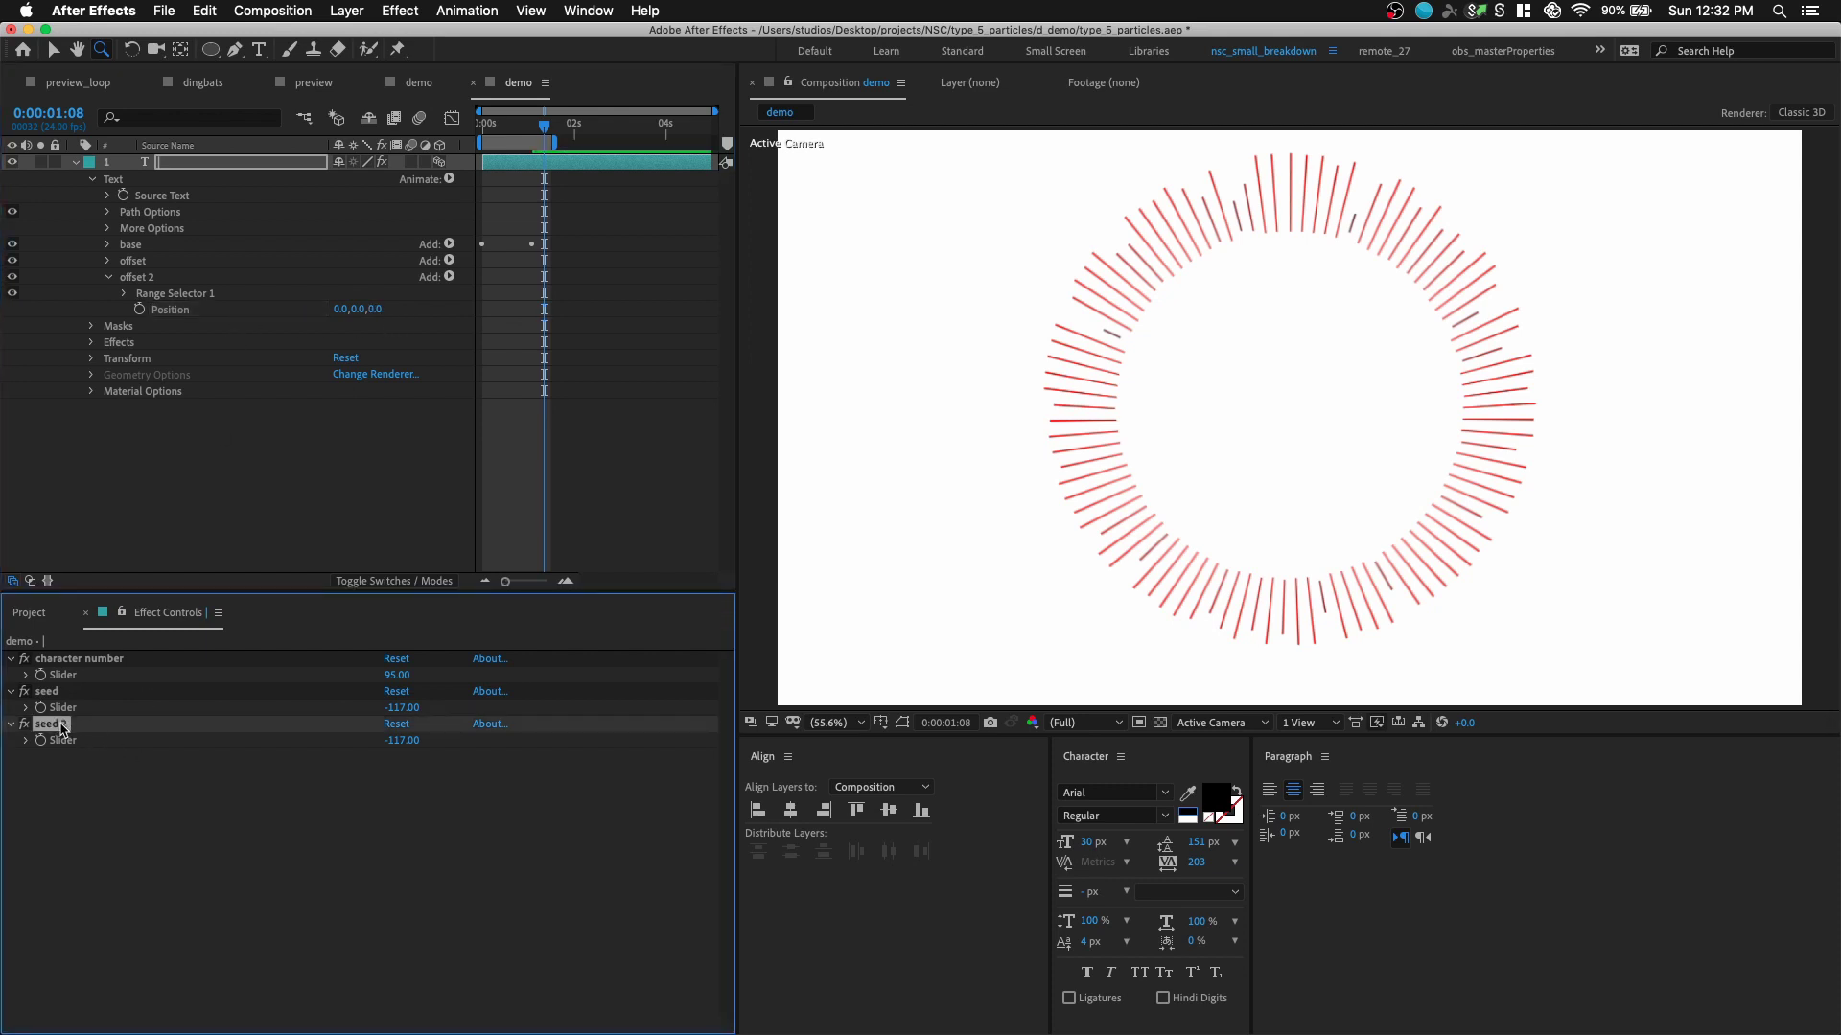
pyautogui.press('Return')
pyautogui.write('z')
pyautogui.press('Return')
# - Give offset 2's Position the expression z = effect("z")("Slider"); [0,0,z]
pyautogui.keyDown('alt'); pyautogui.click(141, 309); pyautogui.keyUp('alt')
pyautogui.write('z =')
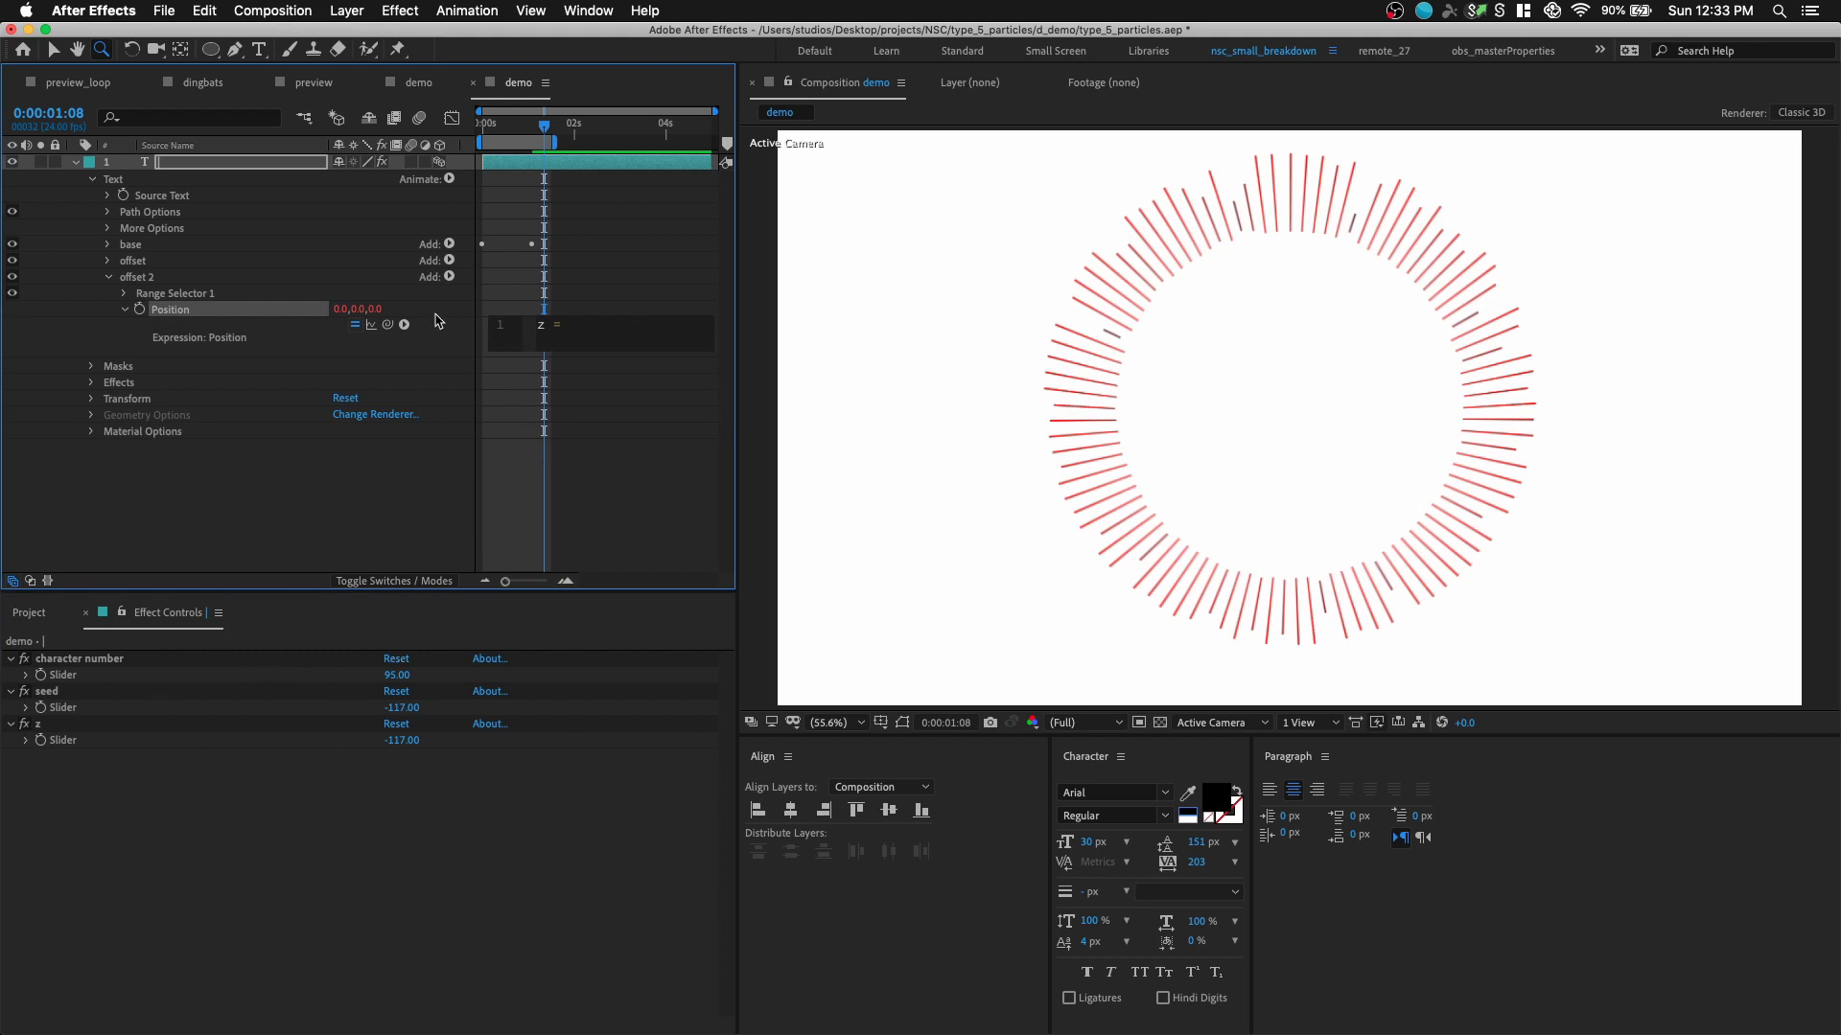
pyautogui.moveTo(382, 331); pyautogui.dragTo(118, 749)
pyautogui.moveTo(736, 399); pyautogui.dragTo(908, 399)
pyautogui.click(776, 320)
pyautogui.click(807, 321)
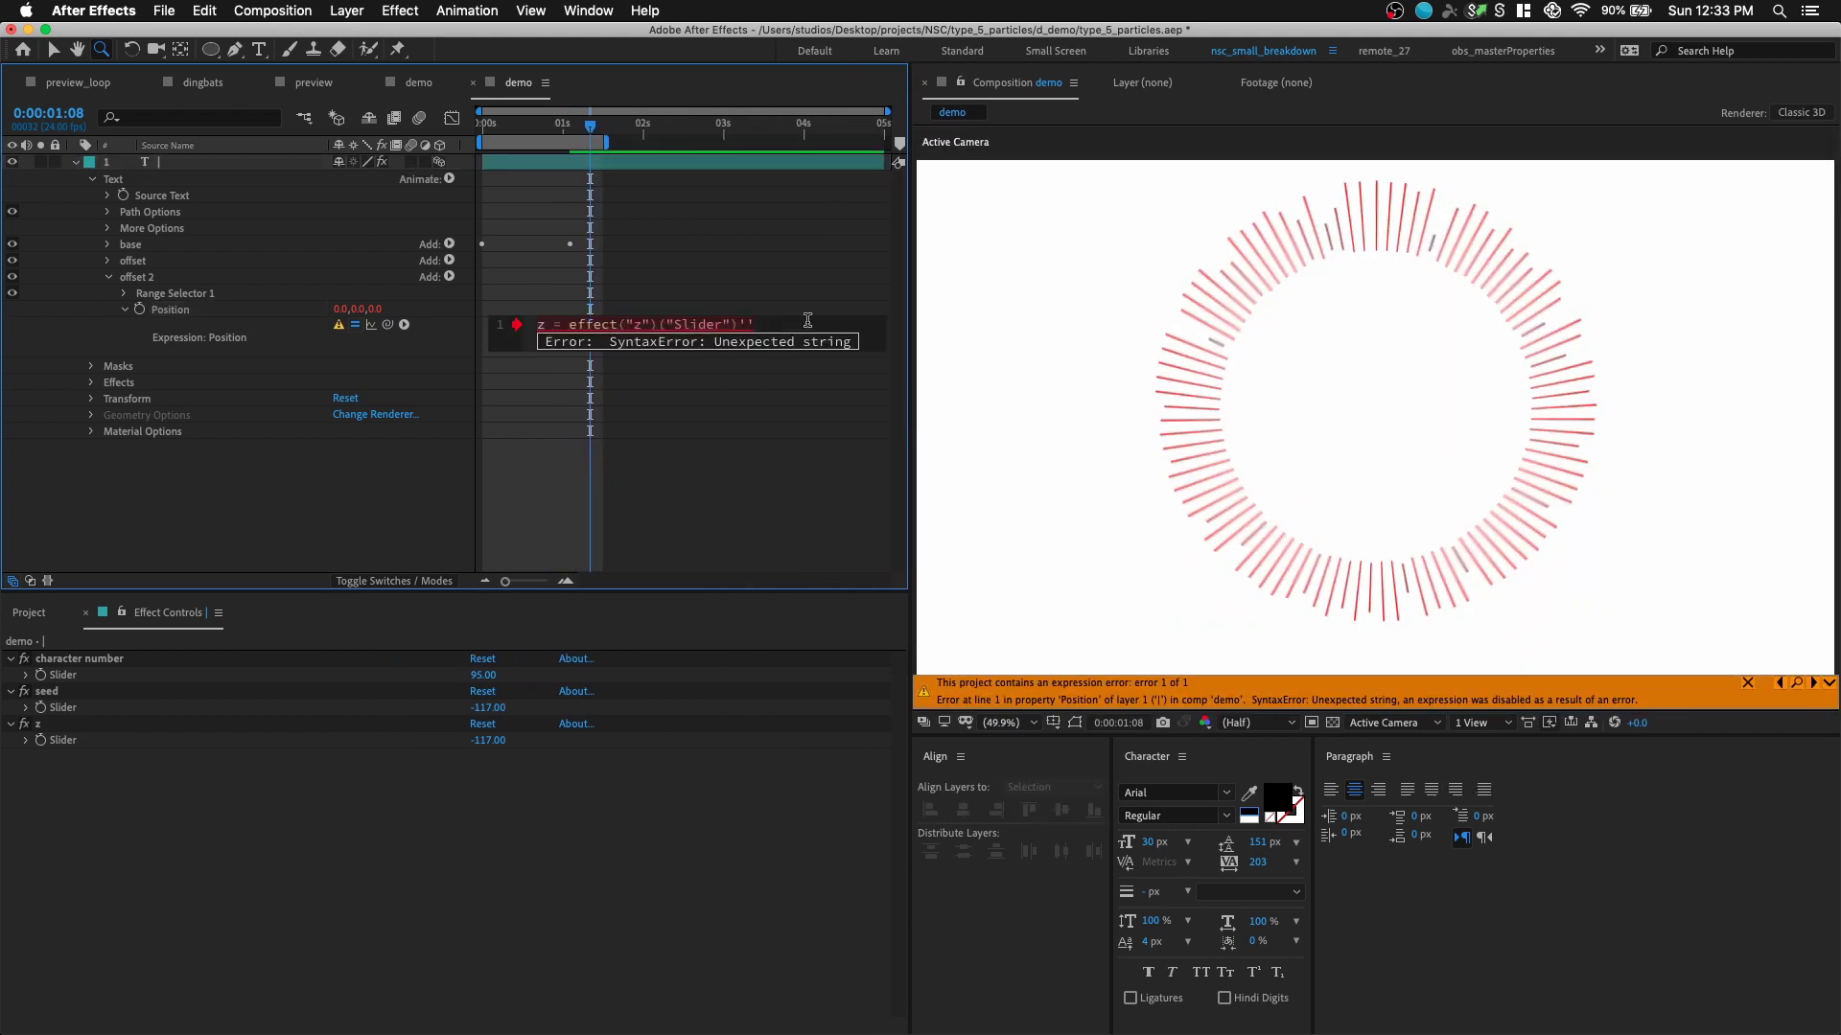
pyautogui.press('Return')
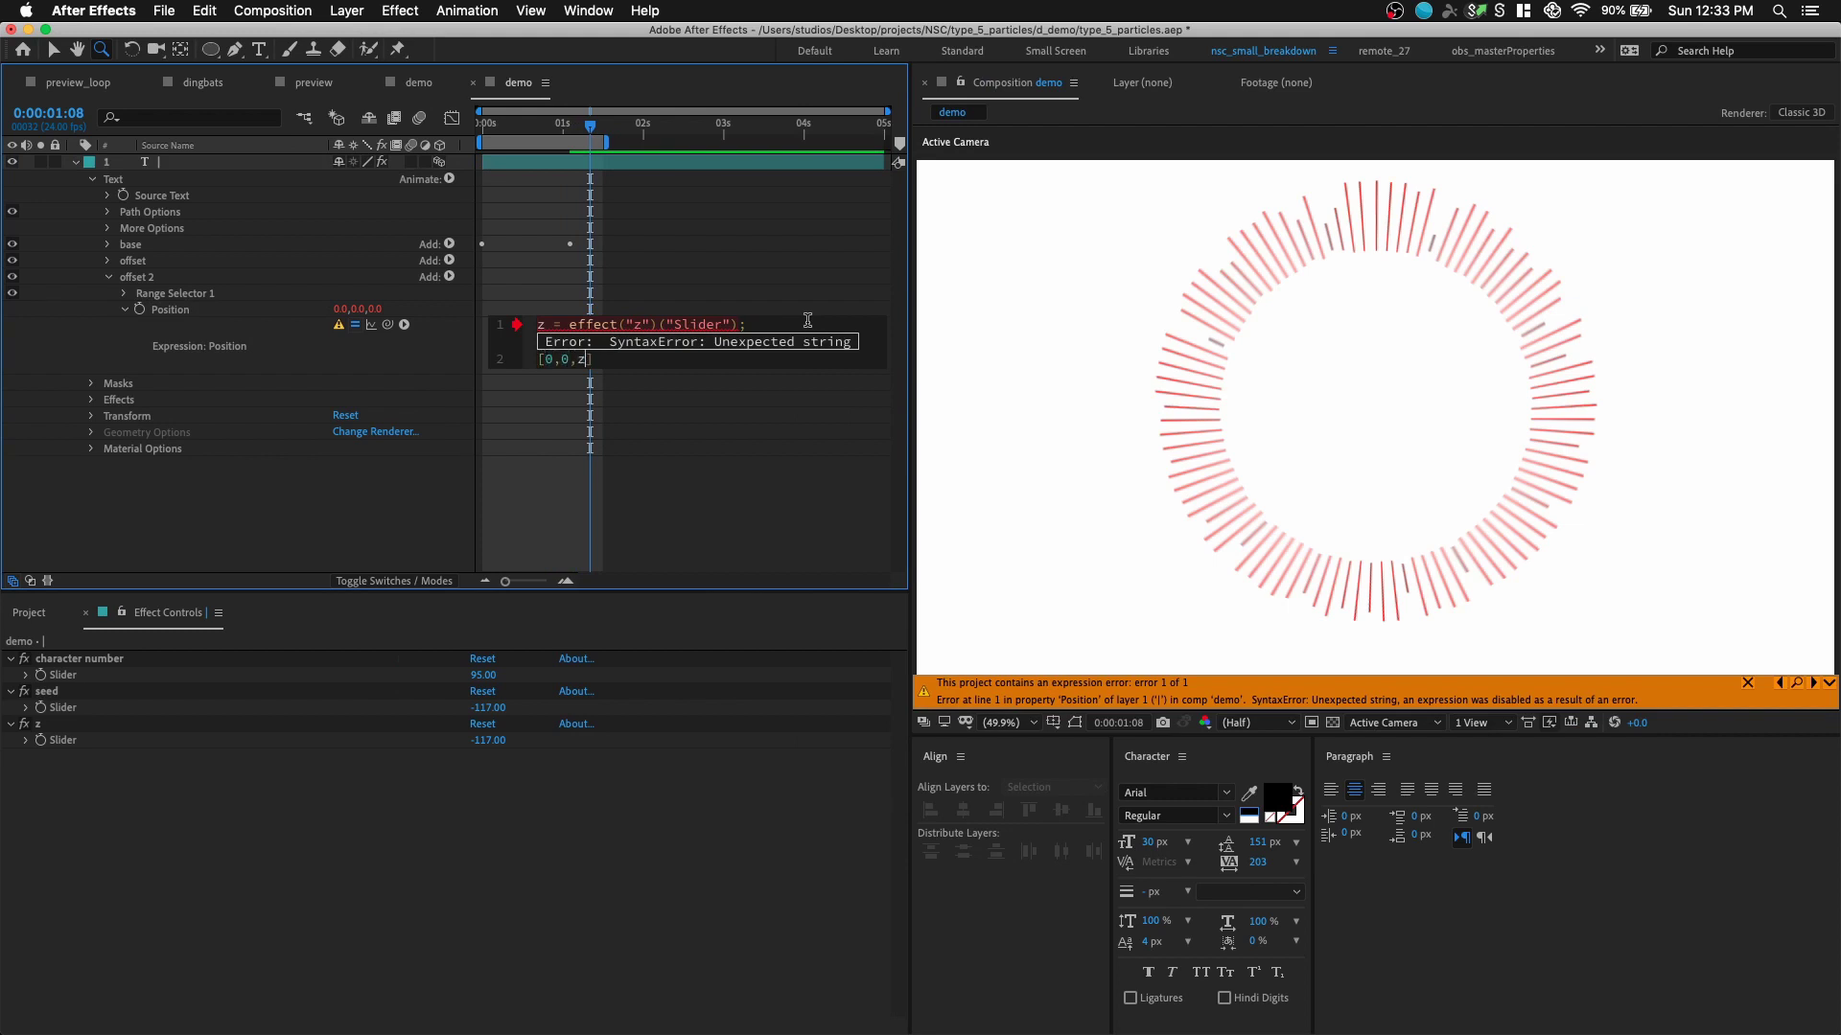
pyautogui.click(840, 441)
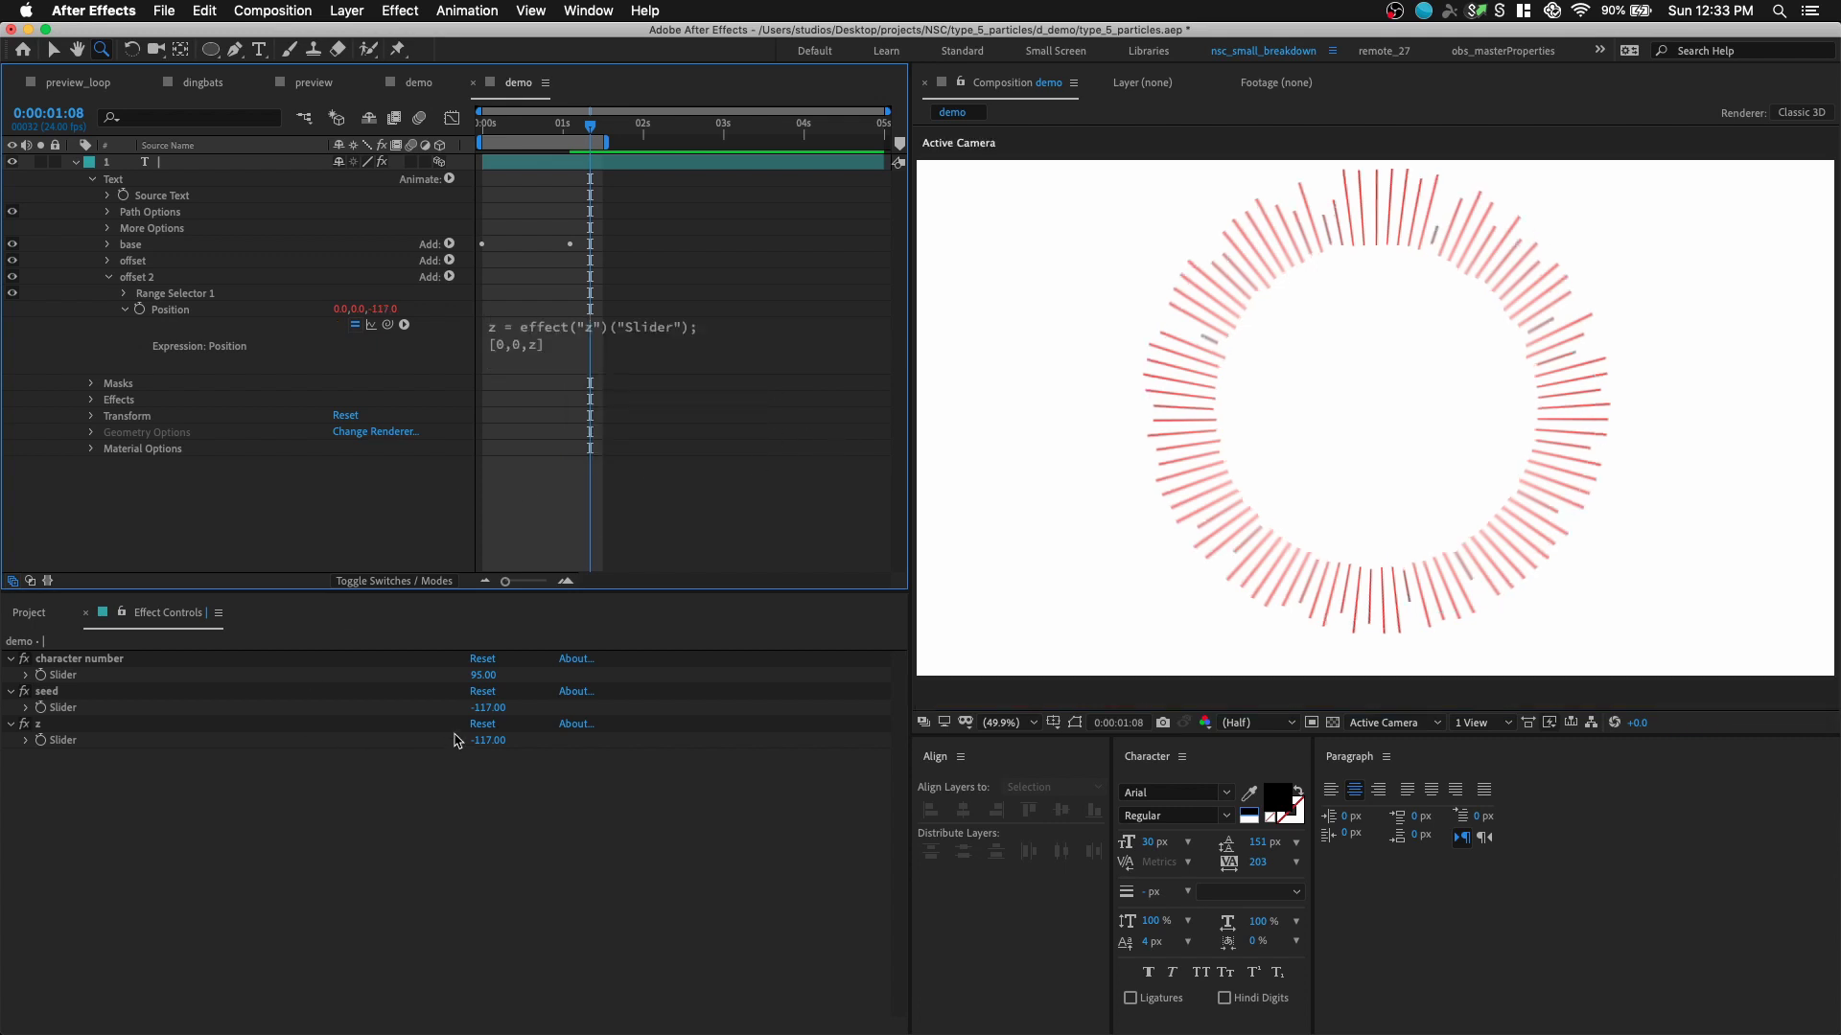
# - Keyframe the z slider from 0 at 0:00 to a large negative depth (about -7560) at 0:00:01:22
pyautogui.moveTo(472, 740); pyautogui.dragTo(248, 769)
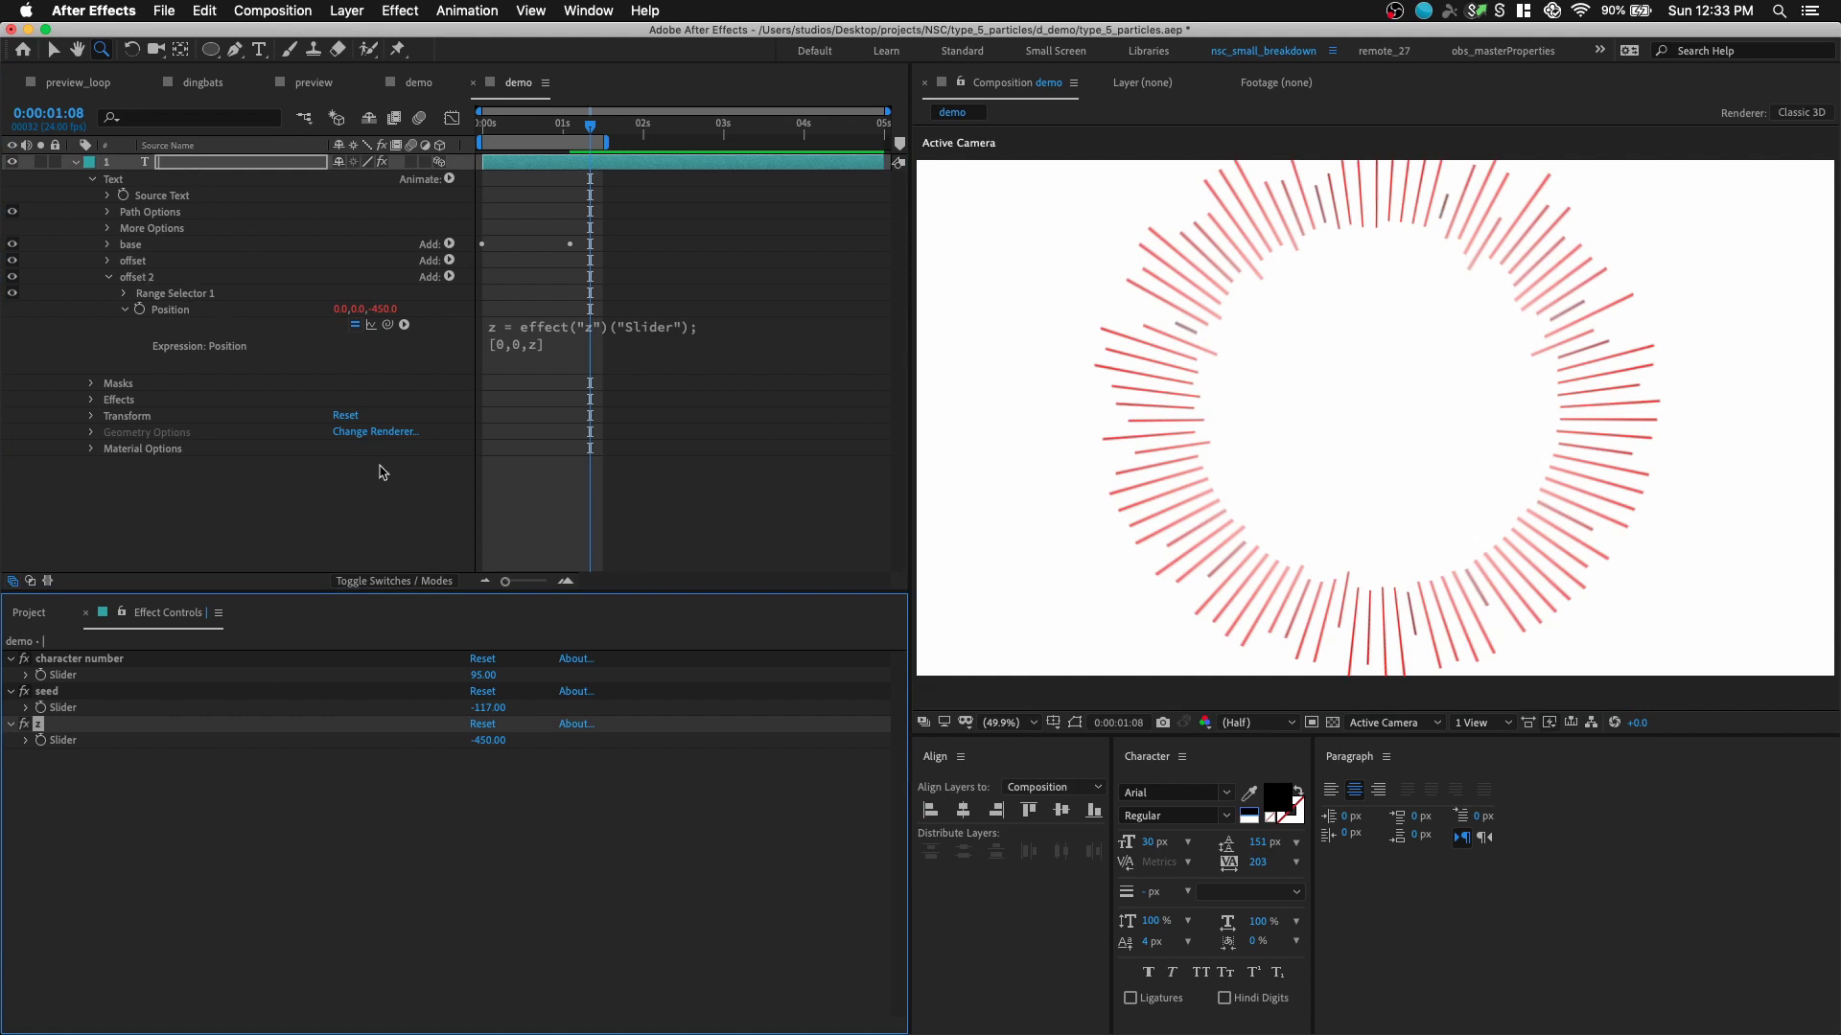
pyautogui.moveTo(522, 123); pyautogui.dragTo(482, 123)
pyautogui.click(490, 743)
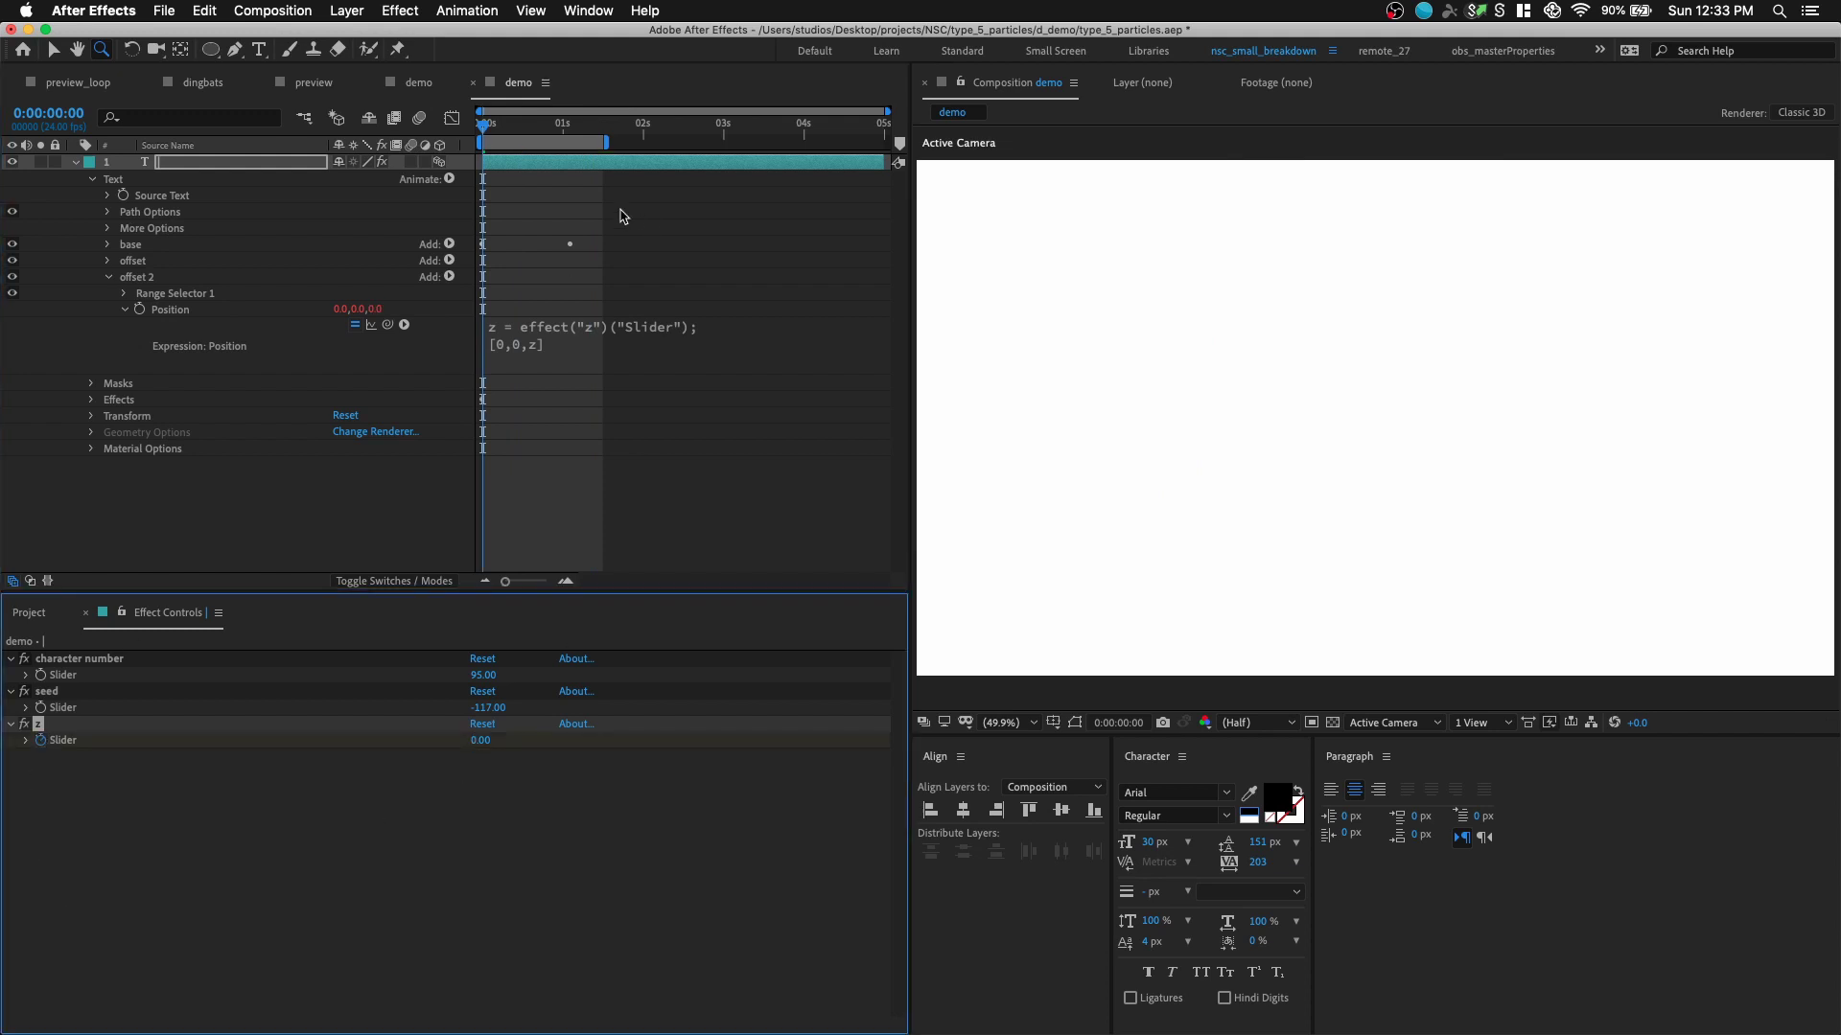
pyautogui.click(638, 125)
pyautogui.moveTo(489, 754); pyautogui.dragTo(664, 750)
pyautogui.moveTo(476, 728); pyautogui.dragTo(196, 734)
pyautogui.moveTo(489, 740); pyautogui.dragTo(198, 763)
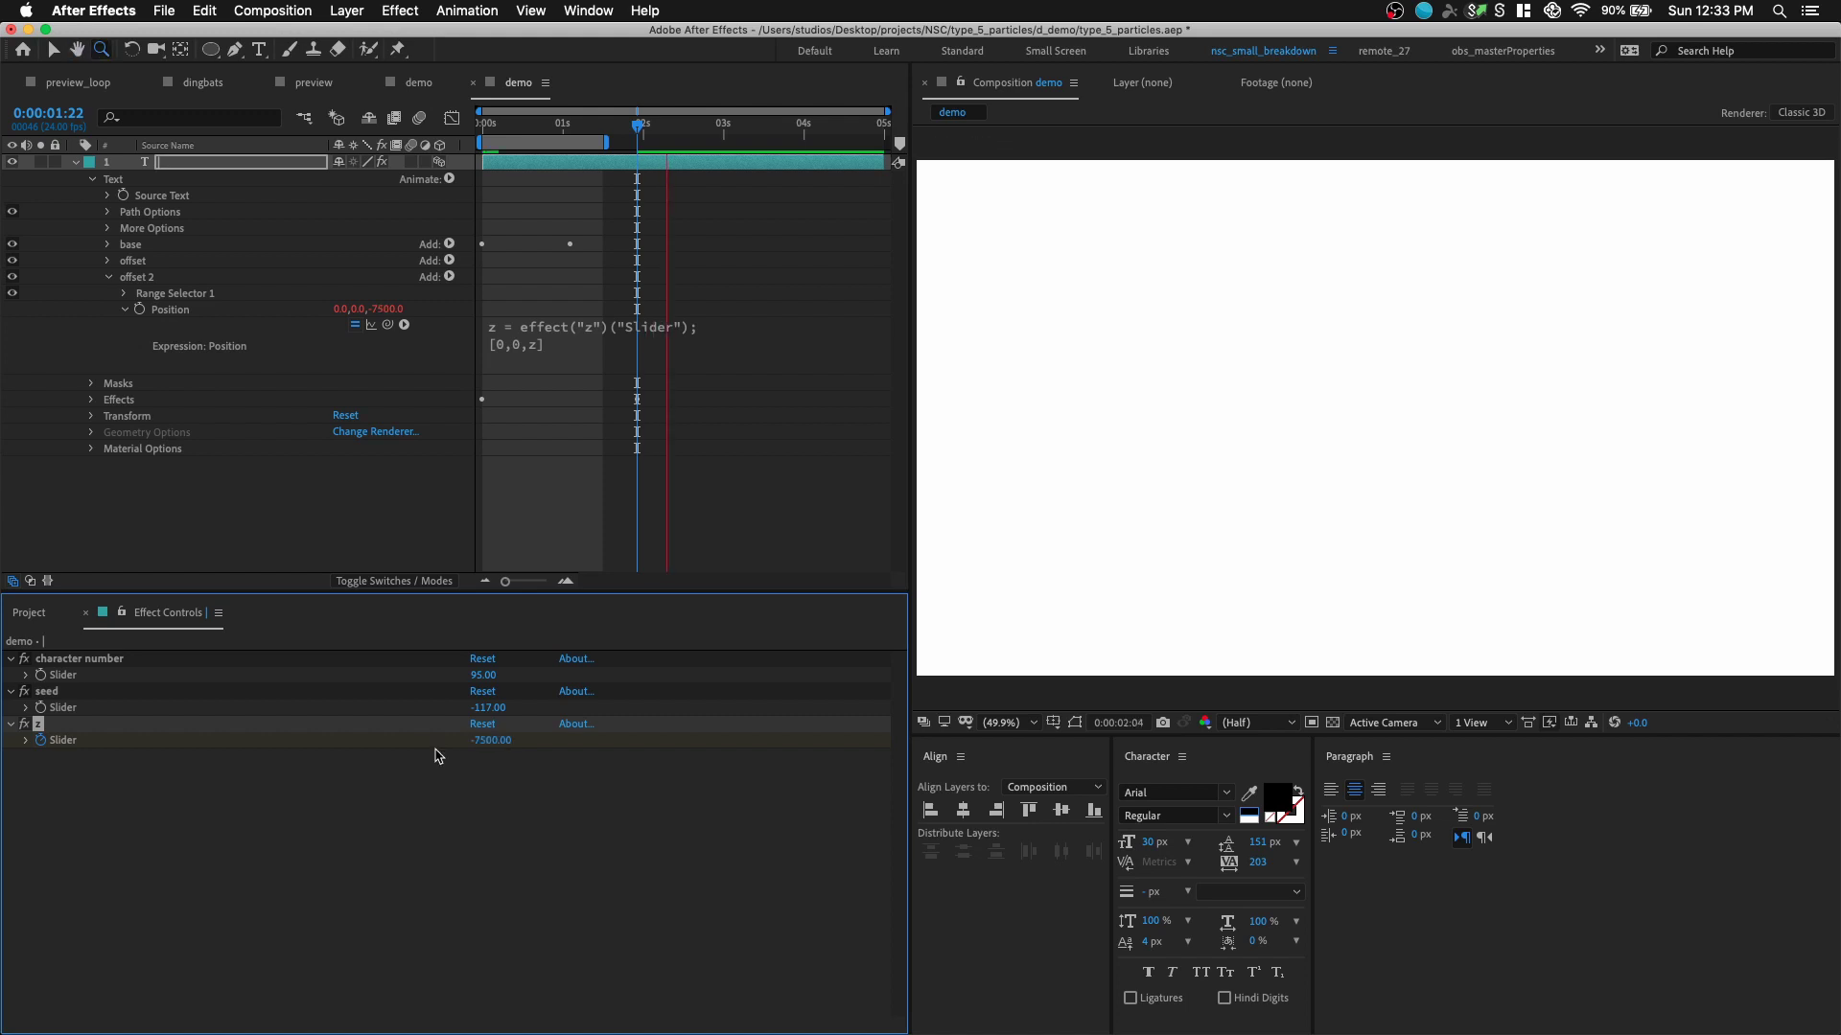
# - Preview the burst again from the first frame
pyautogui.click(537, 135)
pyautogui.click(487, 132)
pyautogui.press('space')
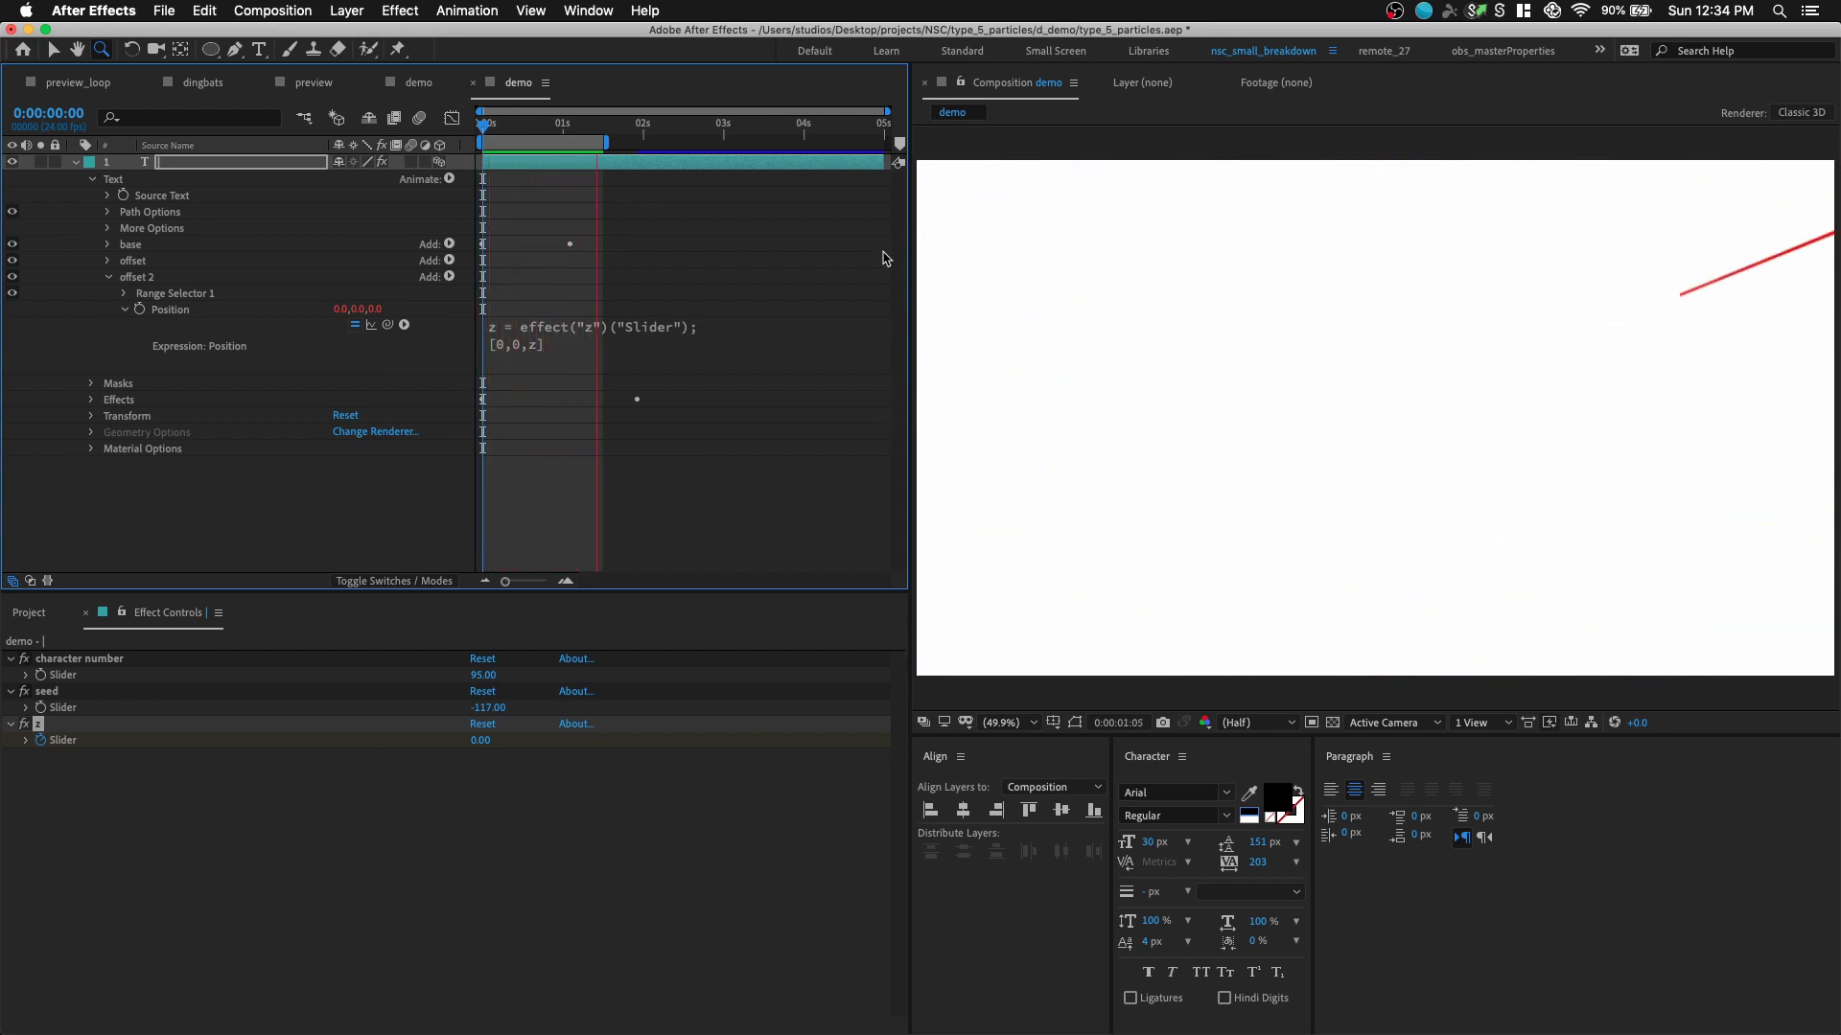
# - Rename the offset 2 animator group to pos
pyautogui.click(108, 278)
pyautogui.click(113, 289)
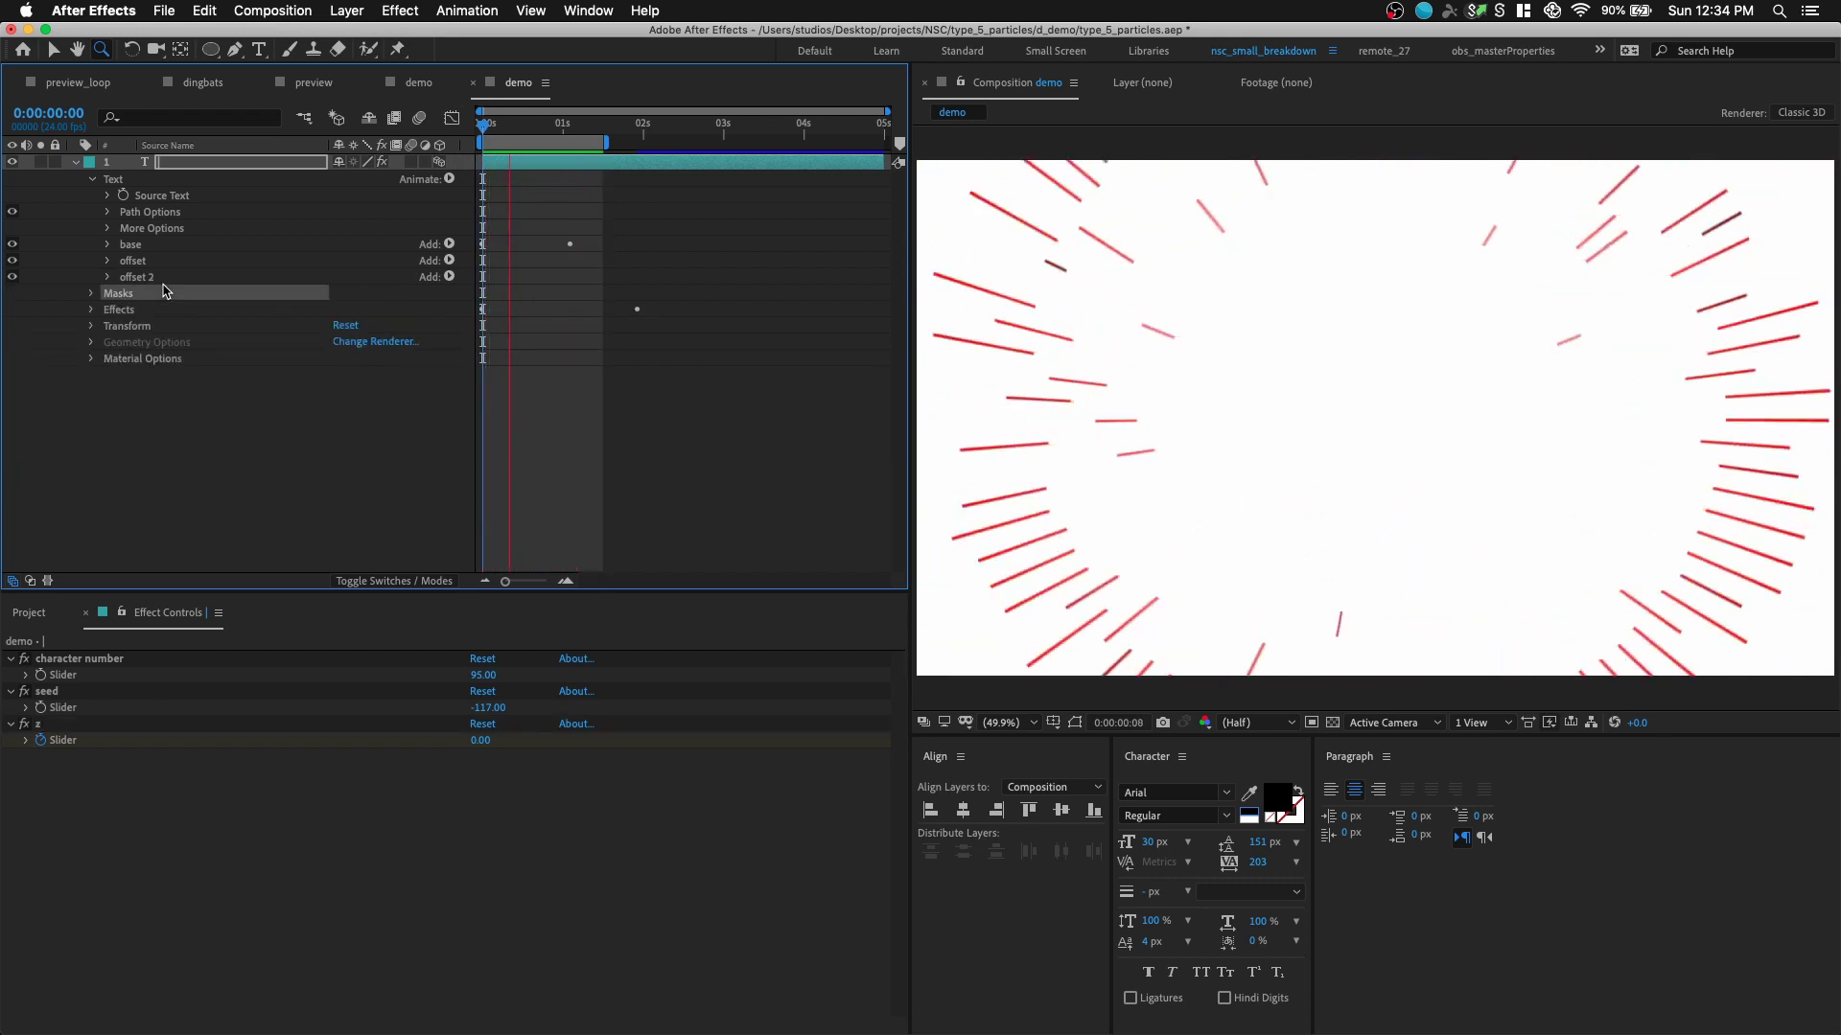
pyautogui.click(146, 278)
pyautogui.press('Return')
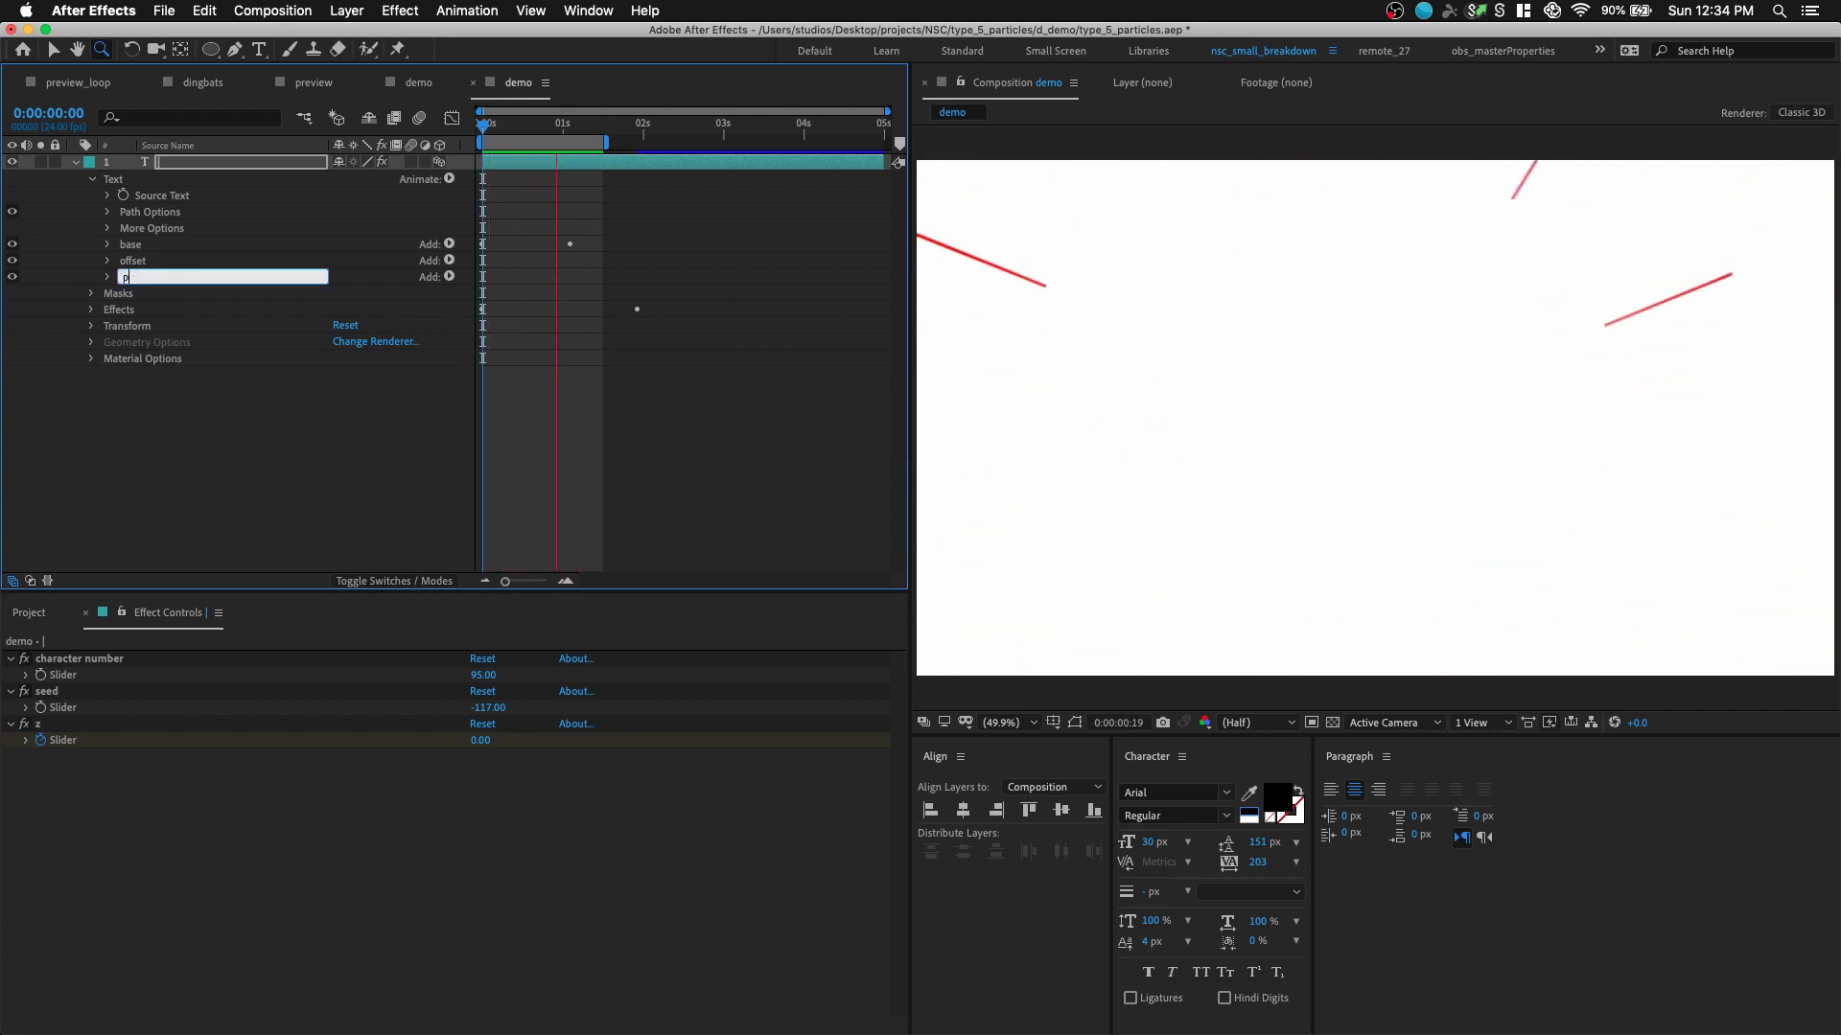
pyautogui.write('pos')
pyautogui.press('Return')
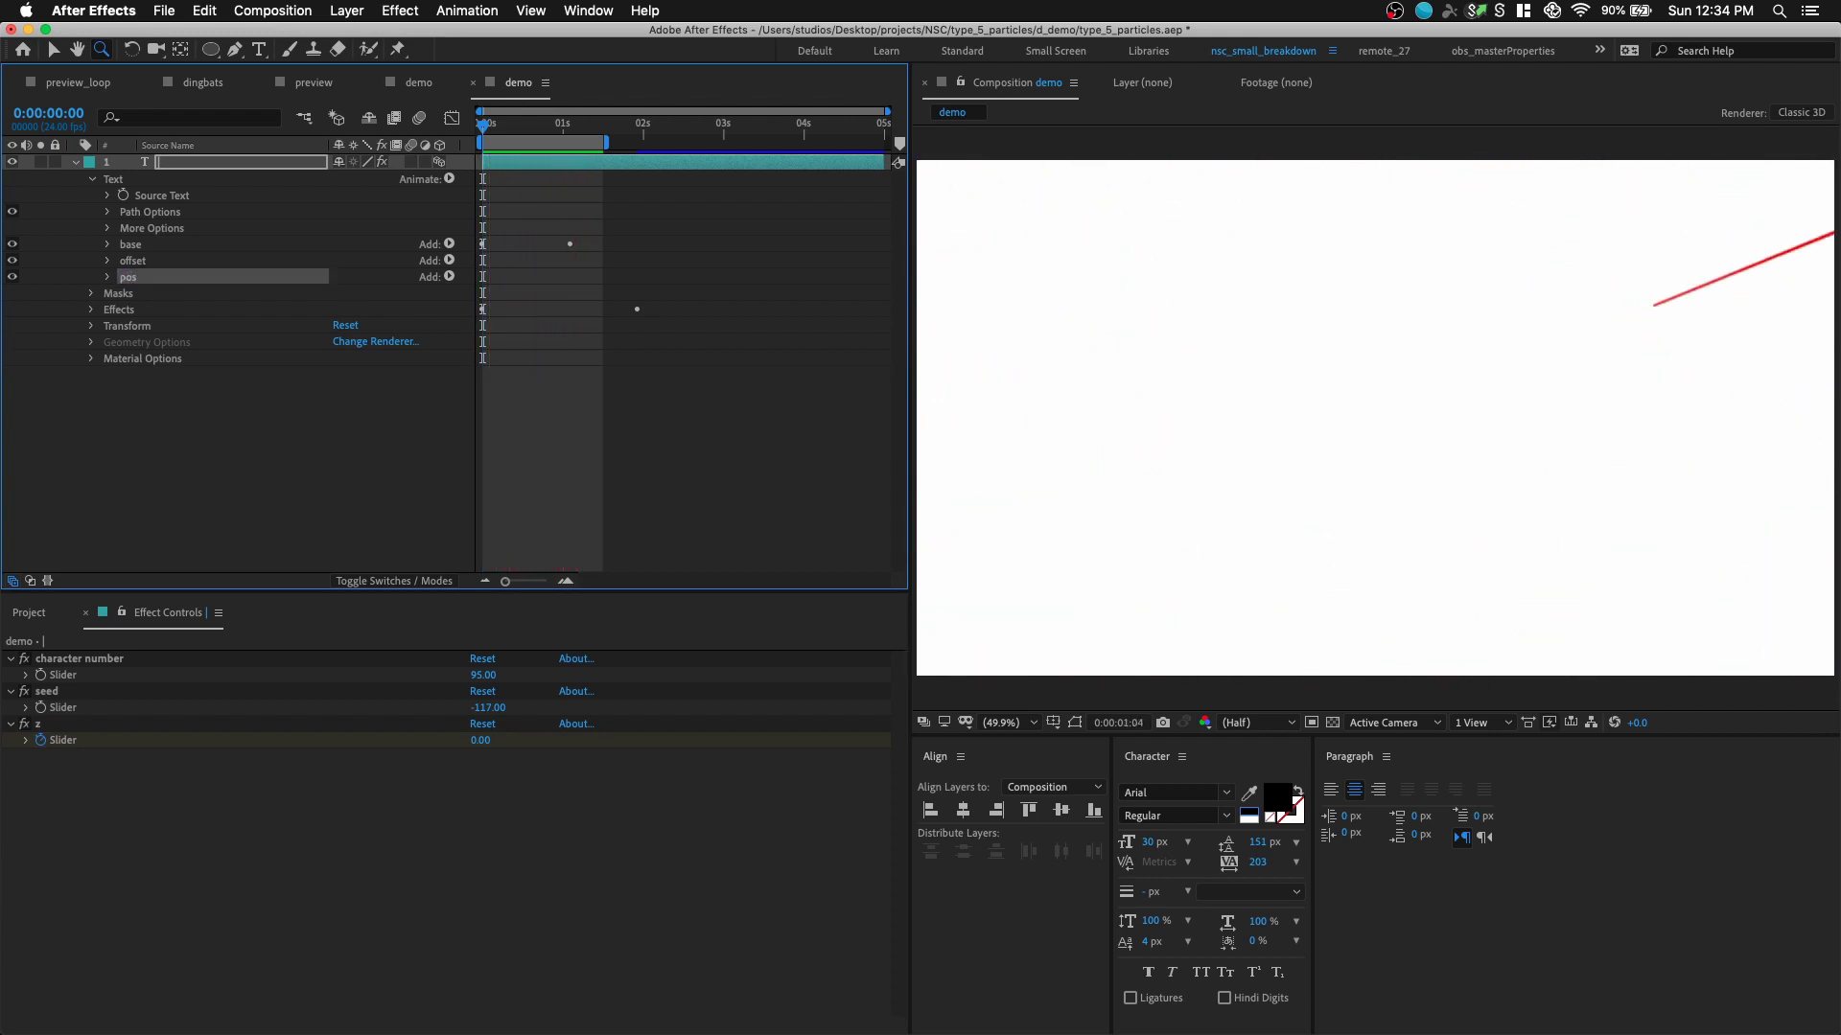
# - Stretch the offset group's Scale horizontally to 325%
pyautogui.click(106, 260)
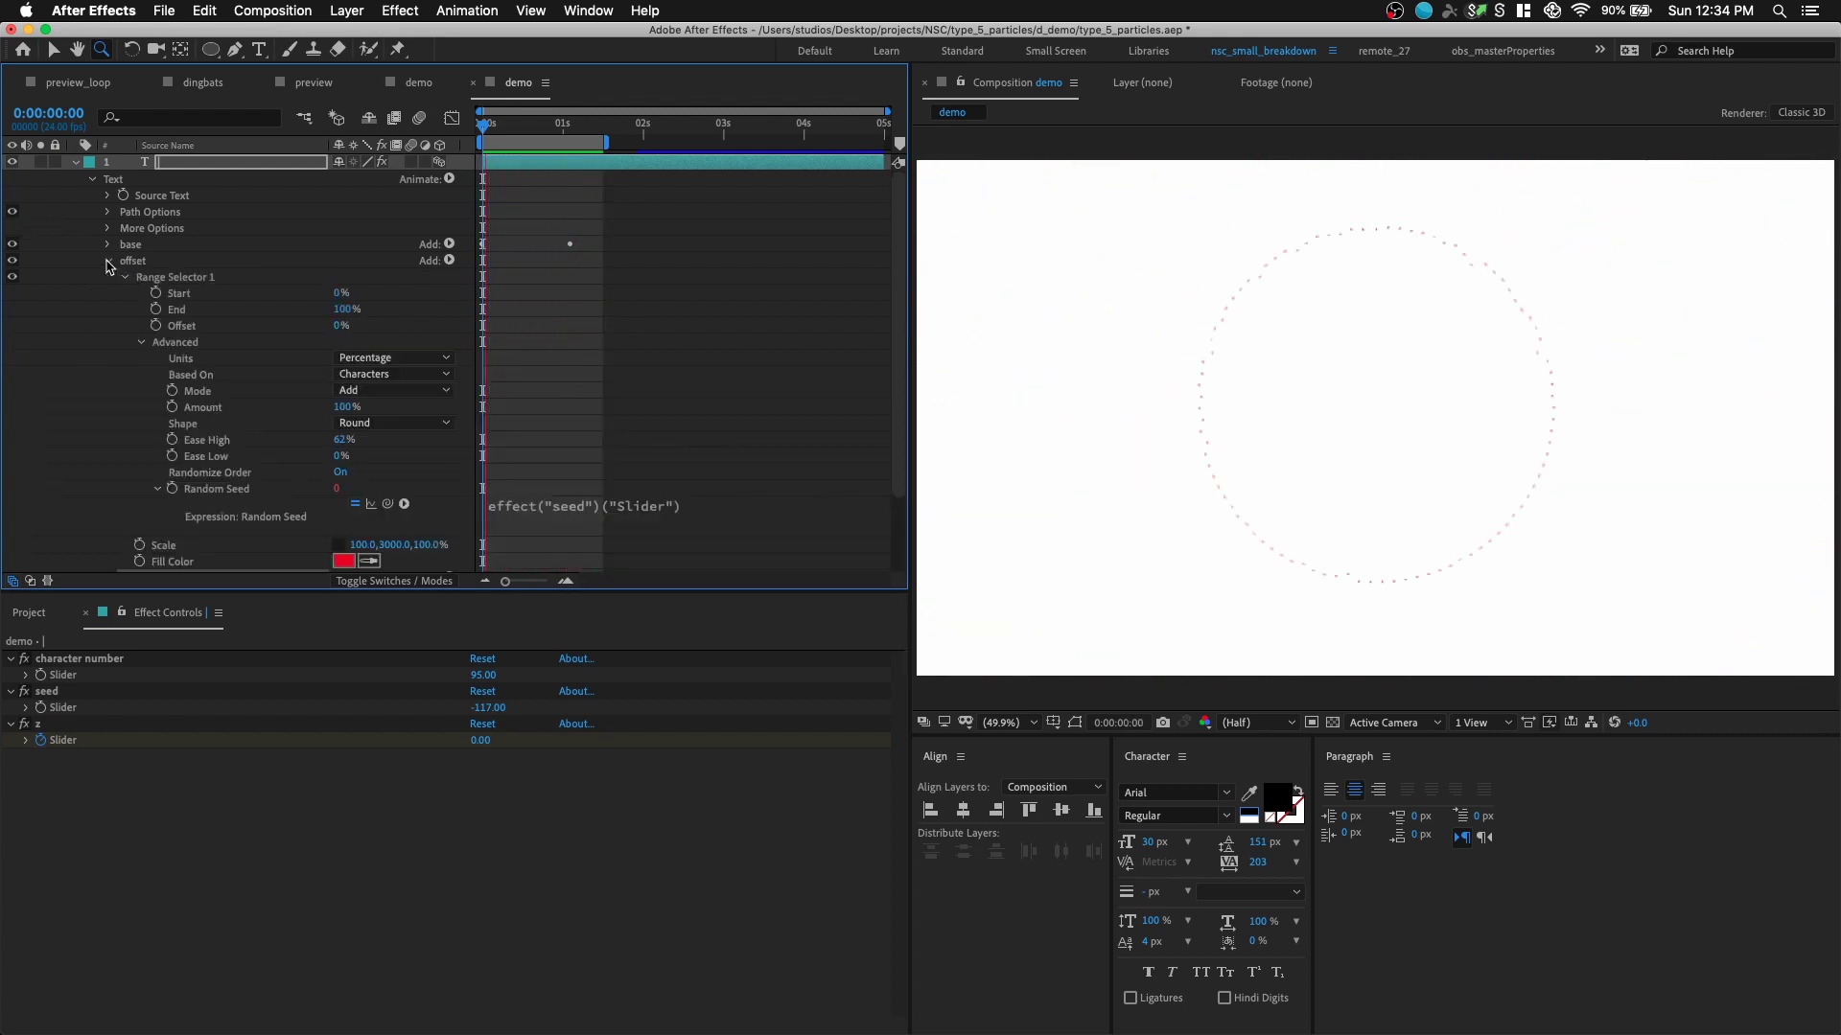
pyautogui.scroll(-2, 221, 305)
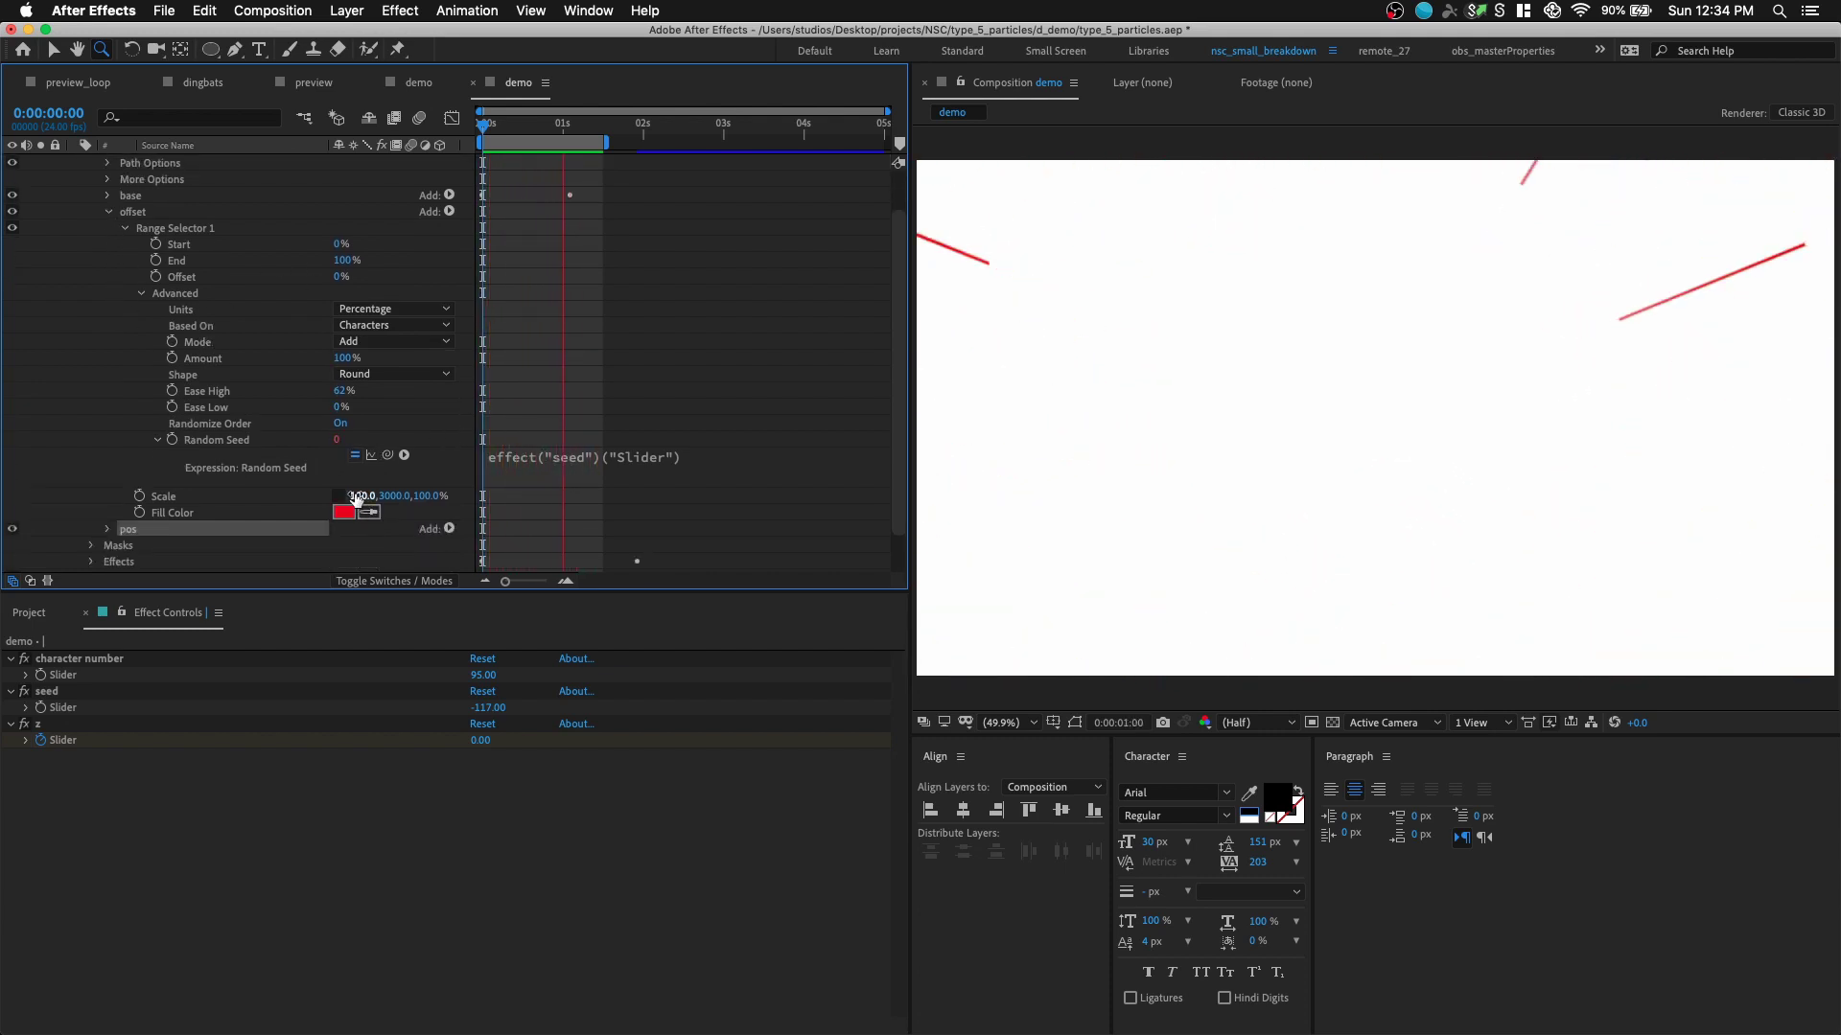
pyautogui.moveTo(359, 496); pyautogui.dragTo(563, 494)
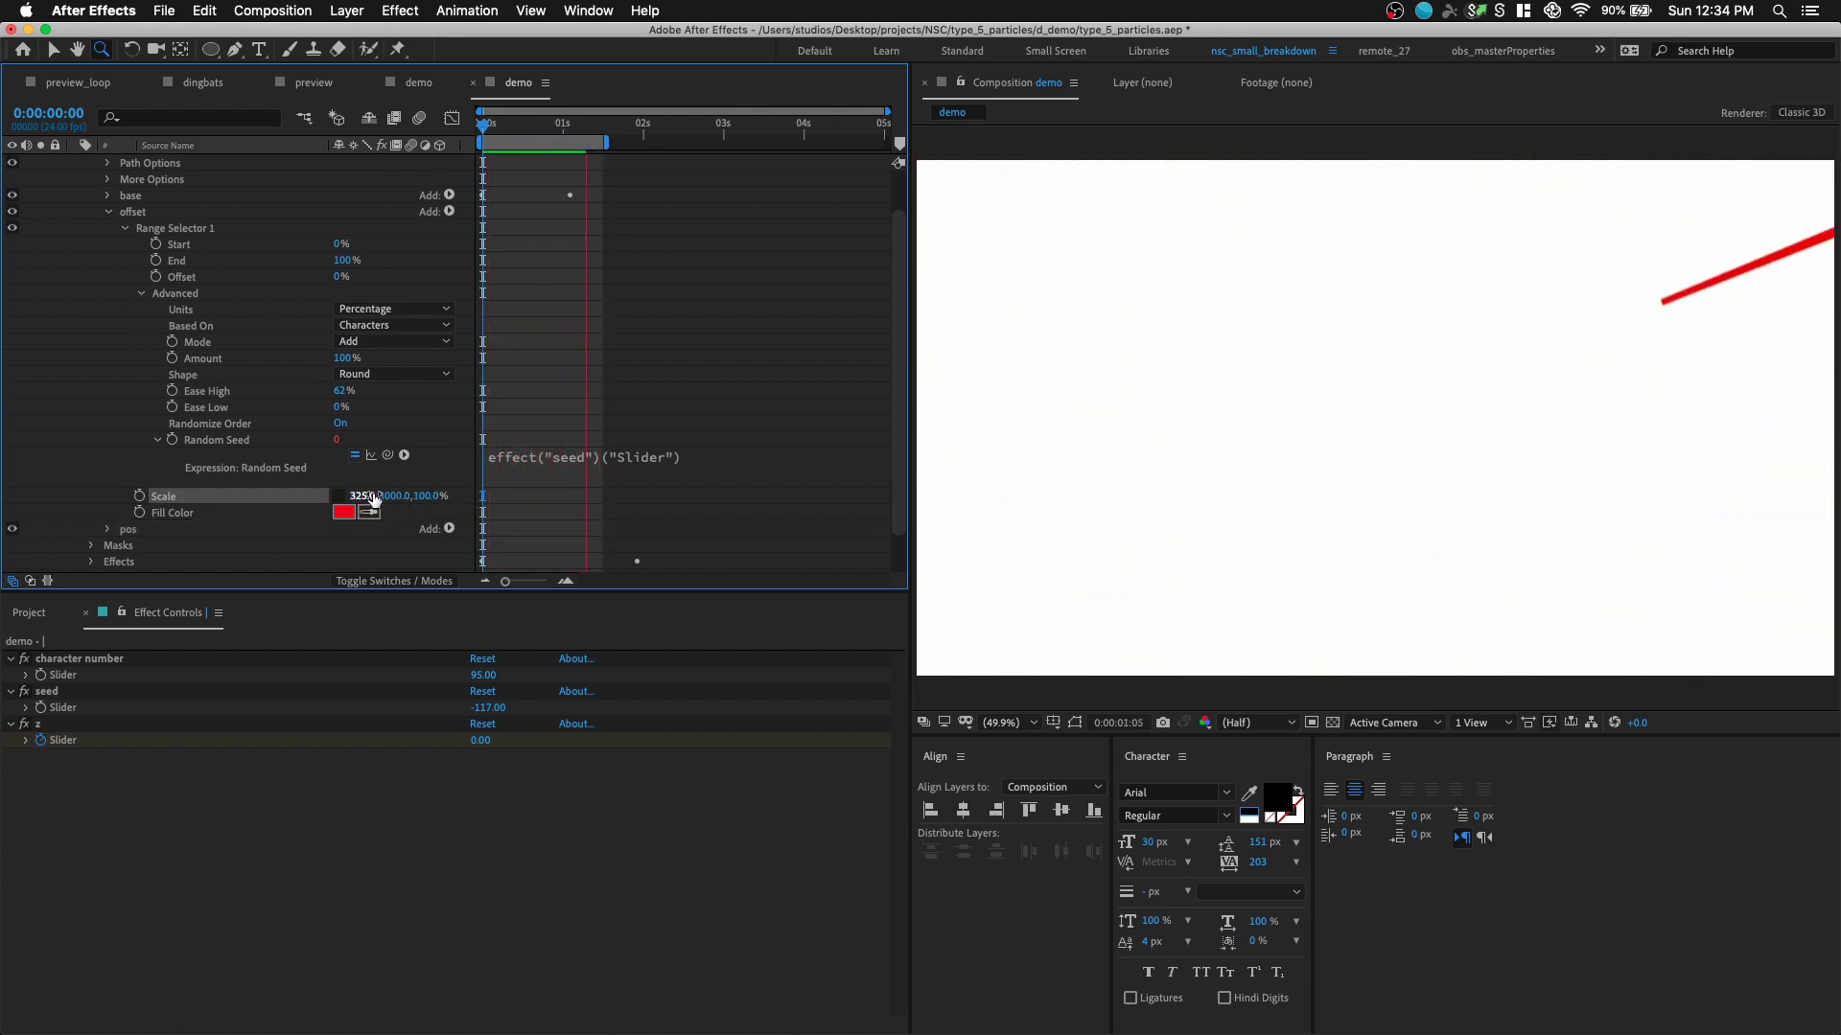
pyautogui.click(175, 798)
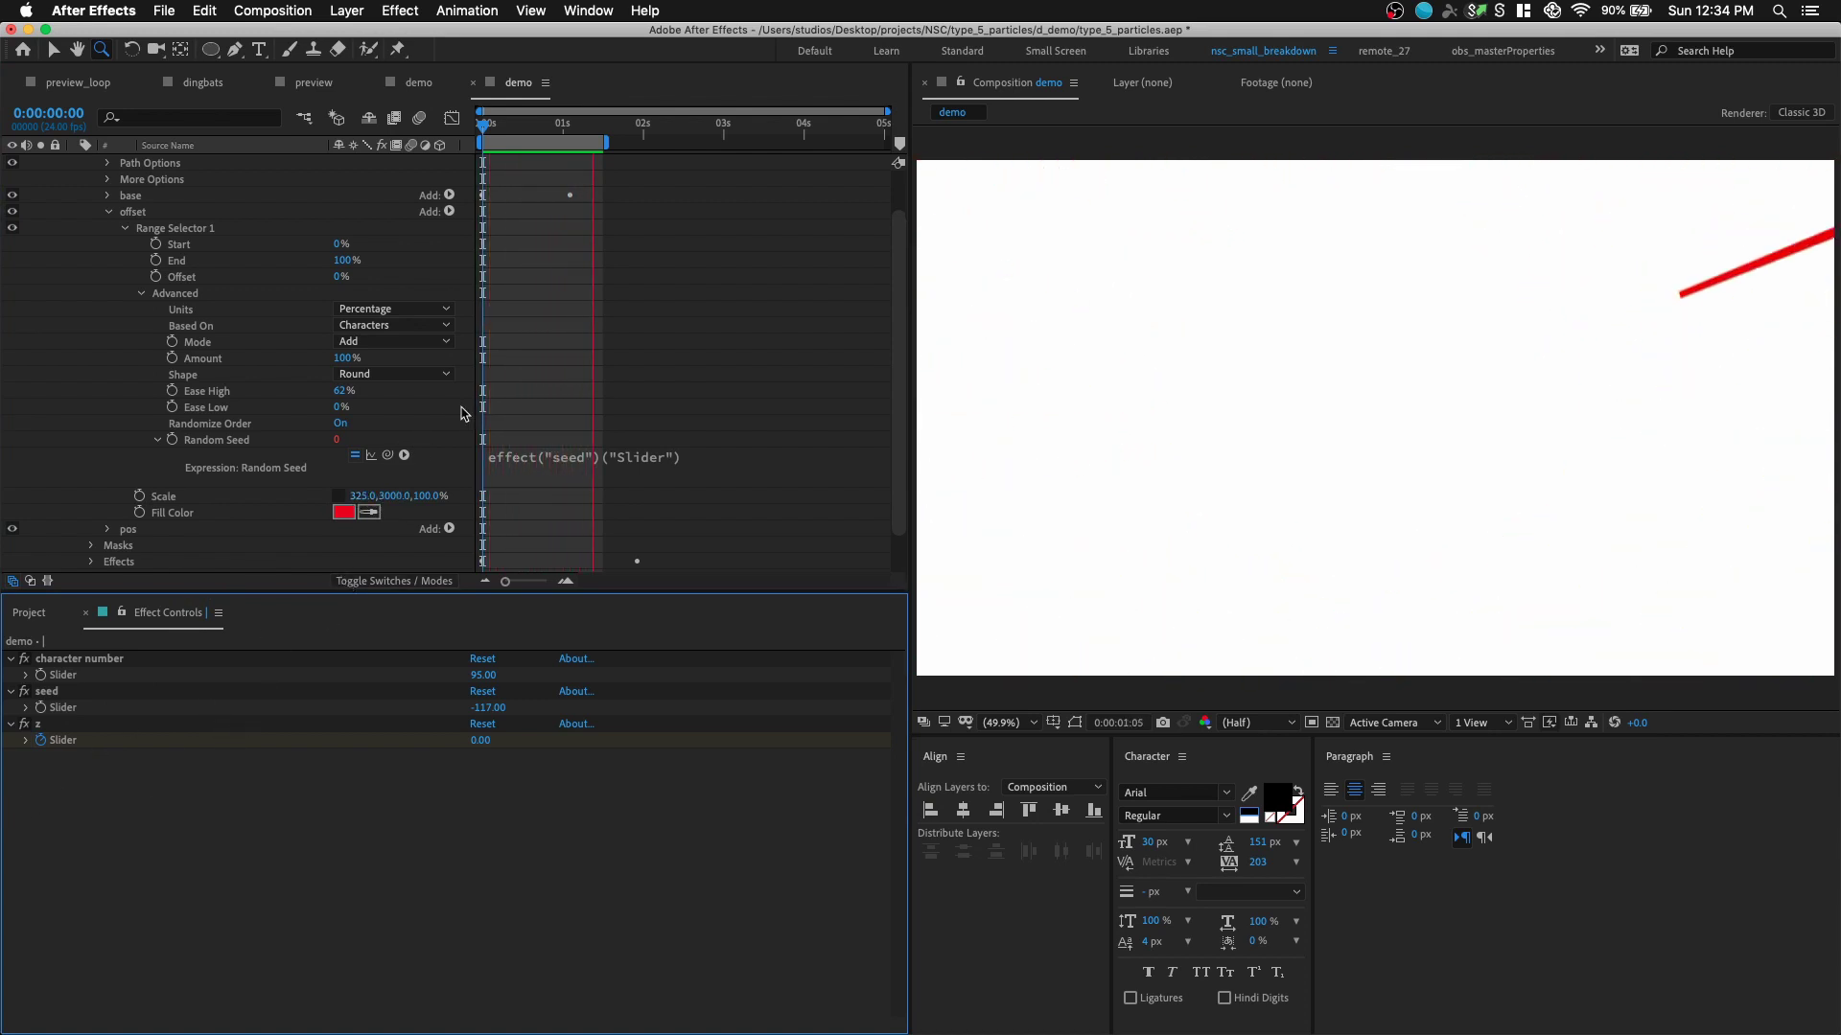
pyautogui.scroll(3, 288, 336)
pyautogui.click(107, 261)
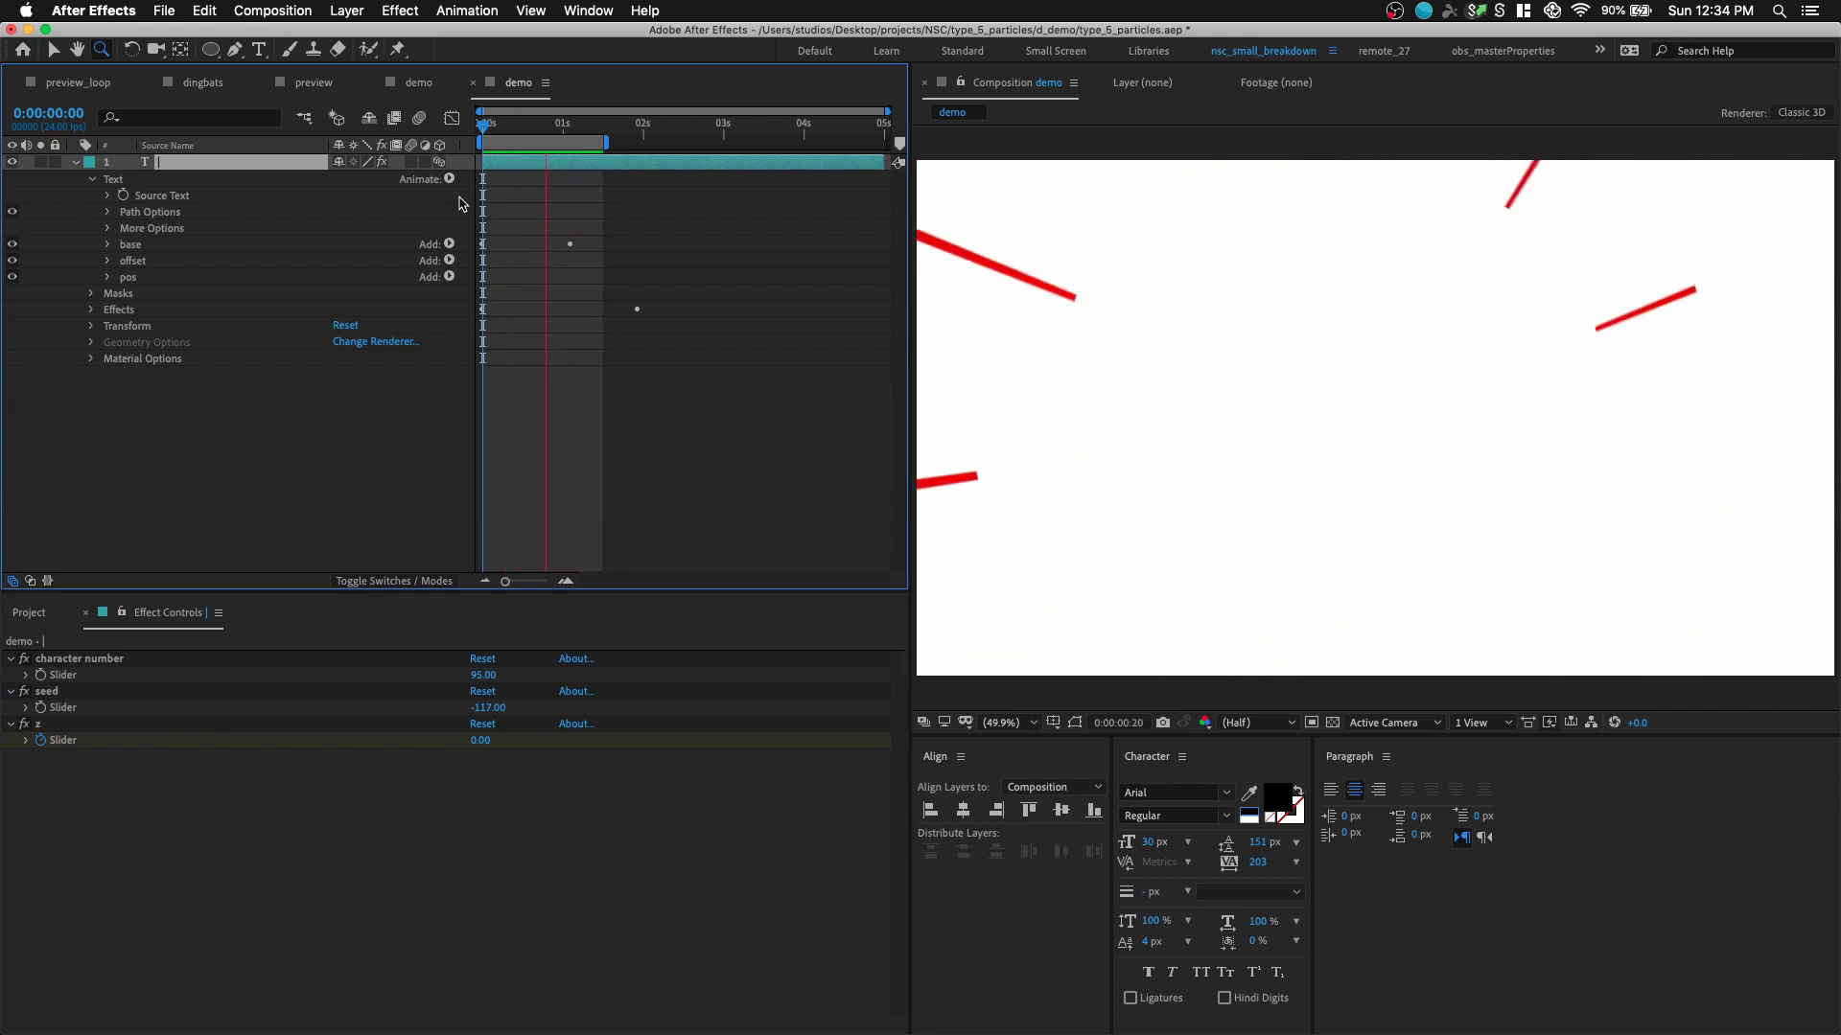
pyautogui.click(449, 179)
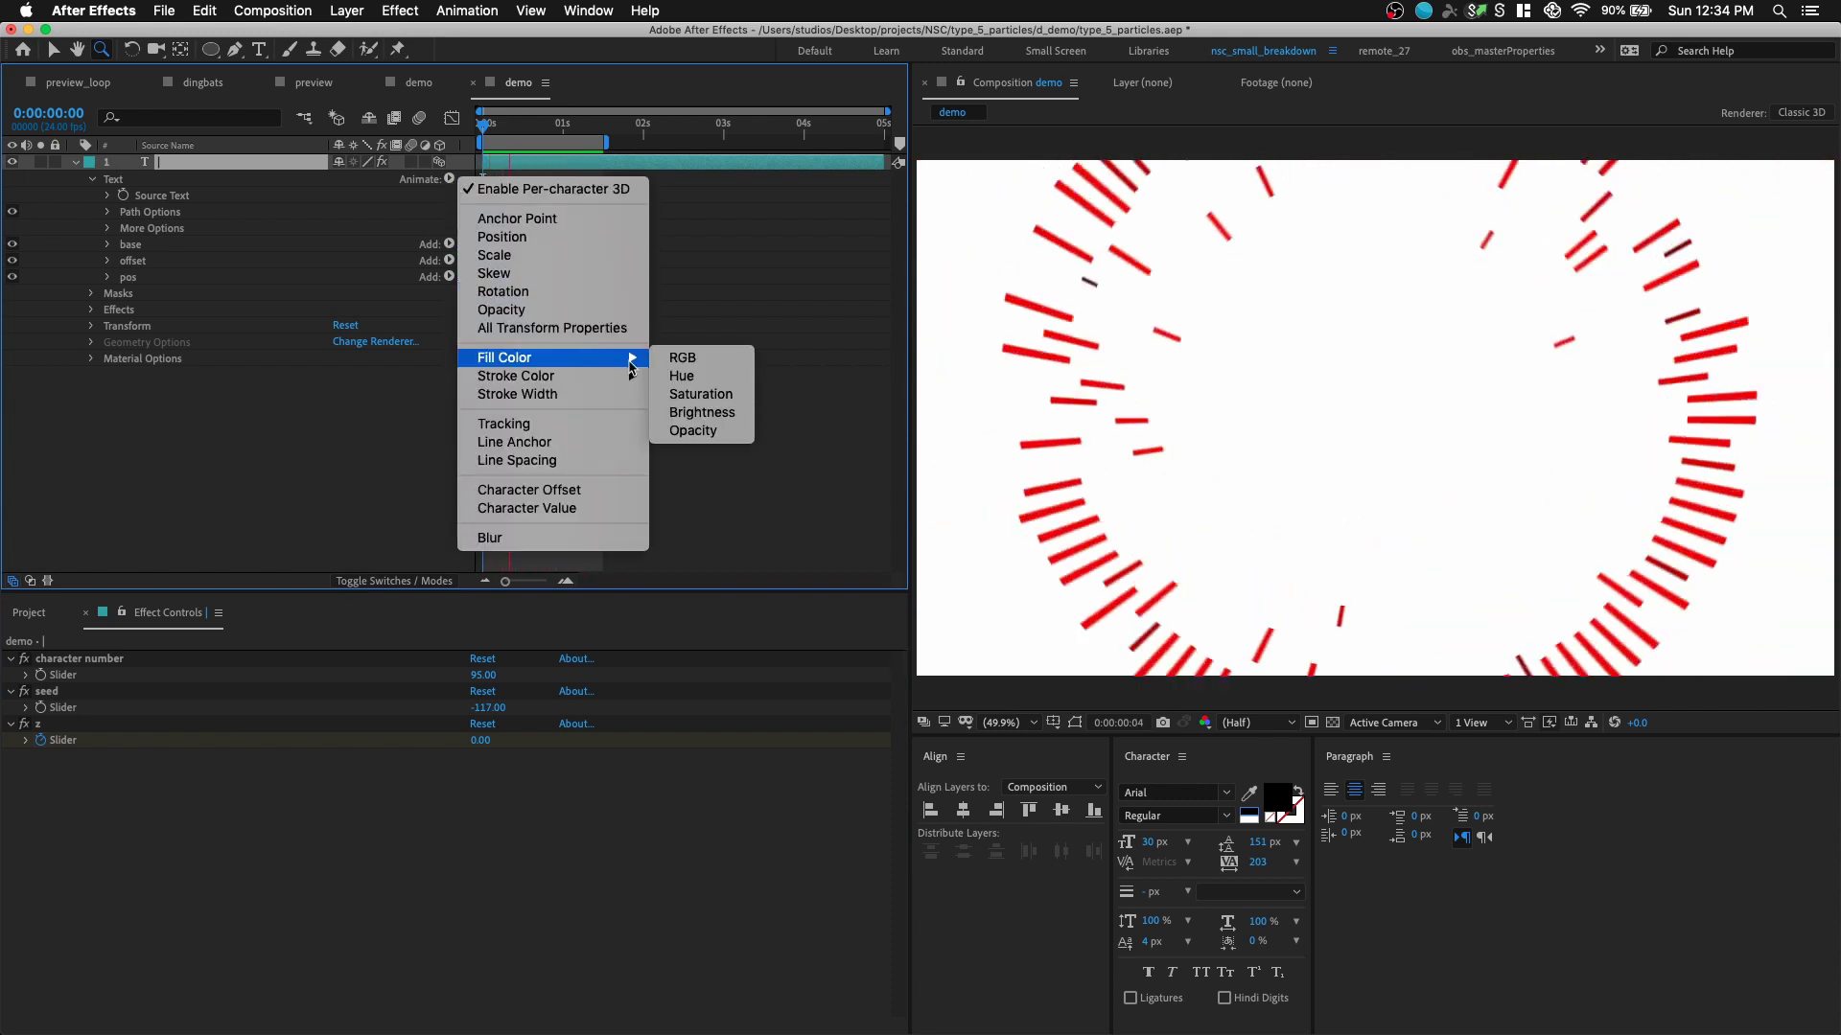
# - Add an RGB Fill Color animator set to cyan and name it c1
pyautogui.click(682, 358)
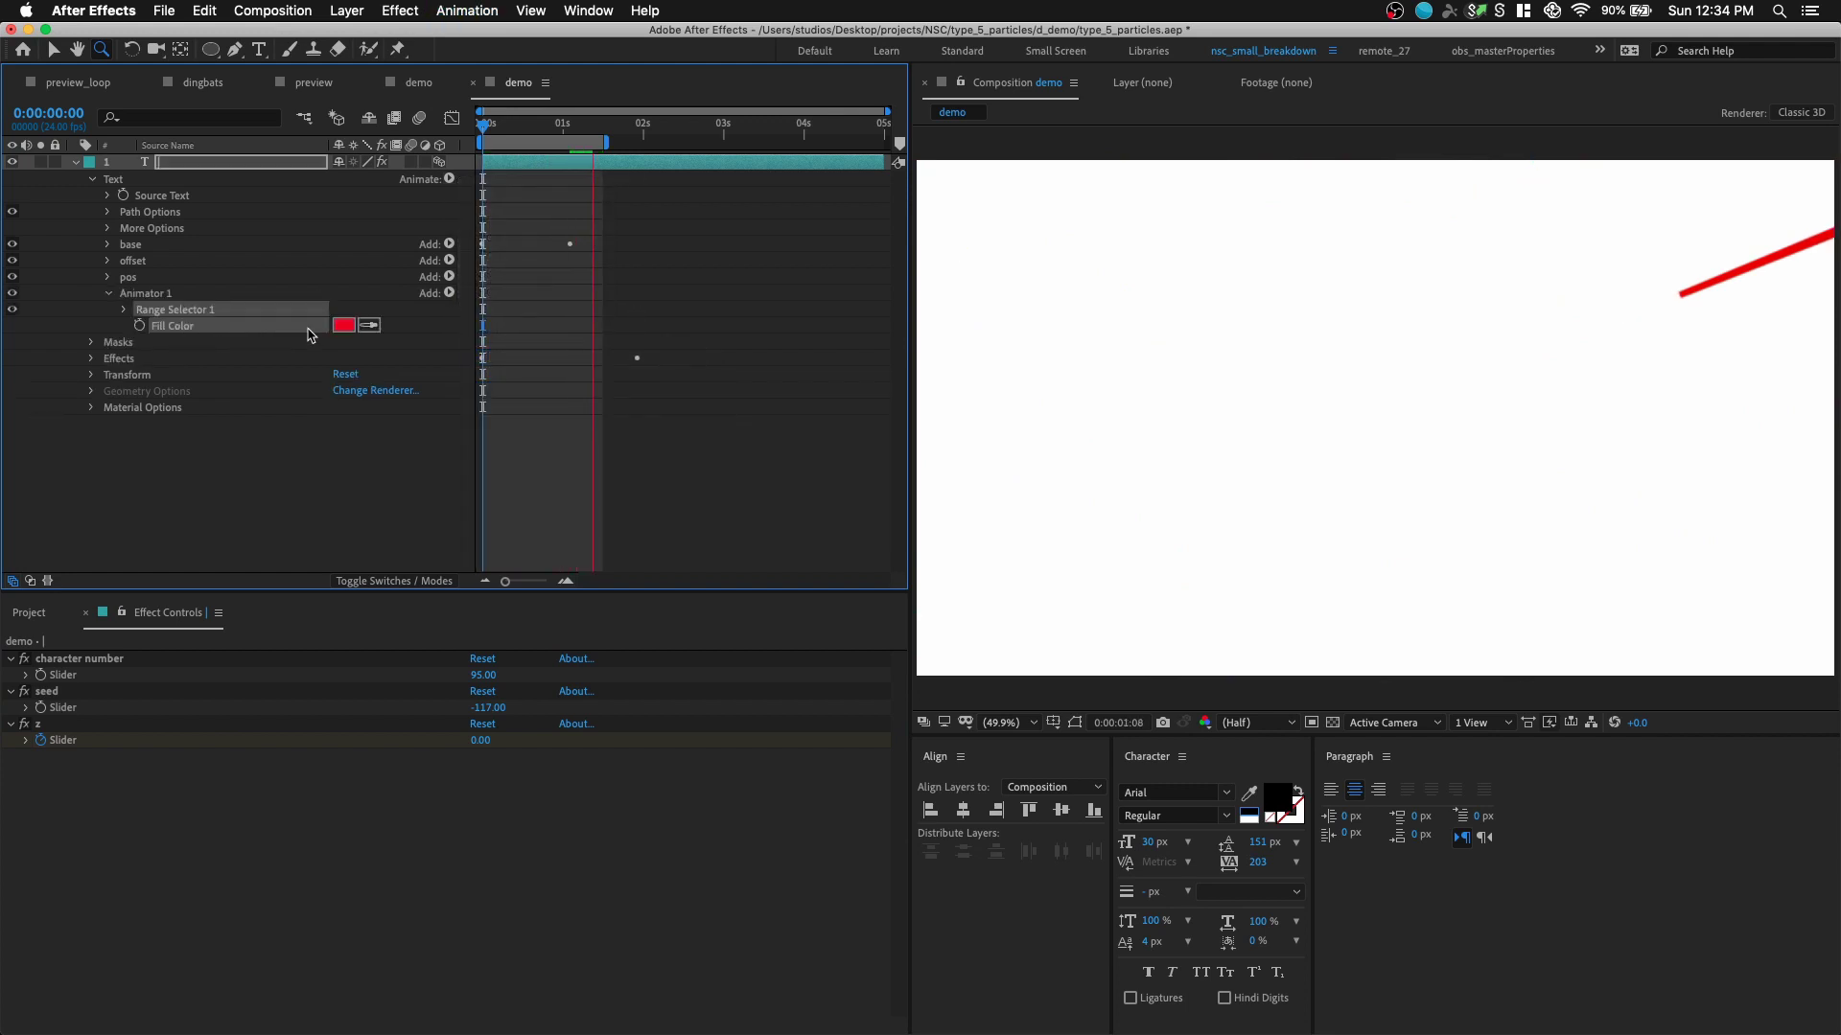
pyautogui.click(343, 325)
pyautogui.click(470, 374)
pyautogui.click(613, 263)
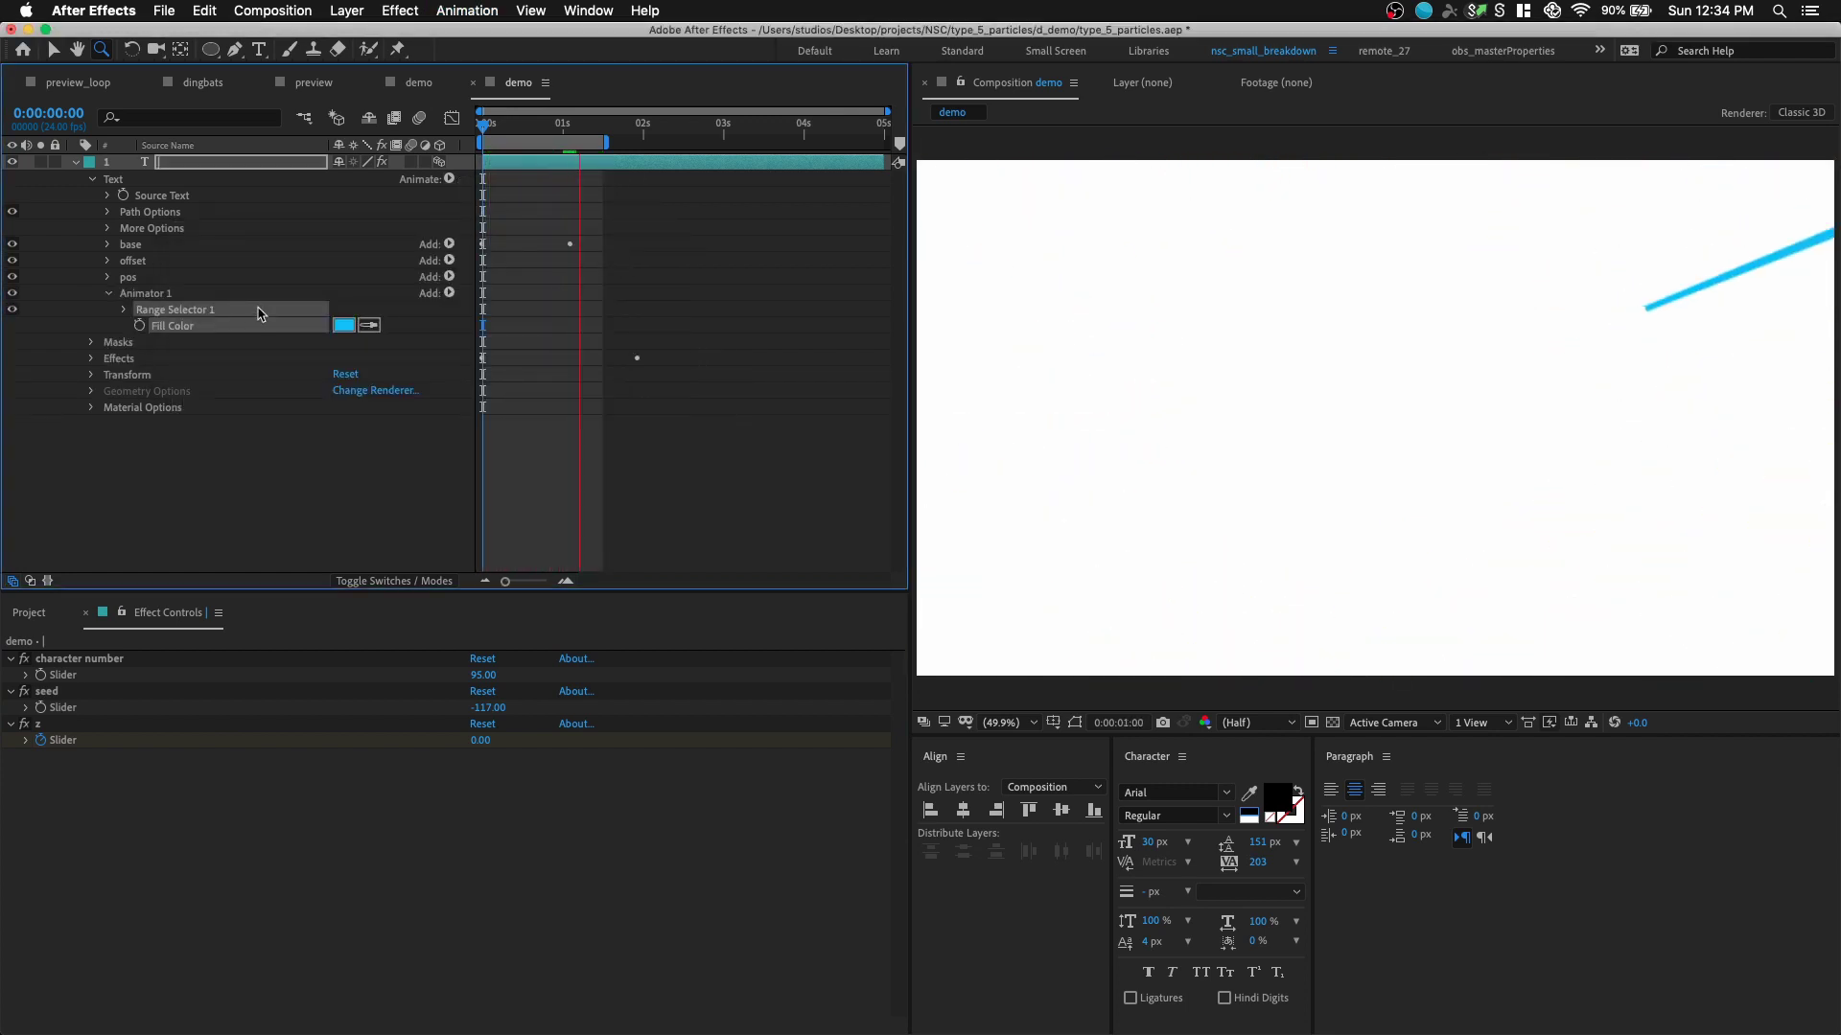
pyautogui.click(230, 293)
pyautogui.press('Return')
pyautogui.write('c1')
pyautogui.press('Return')
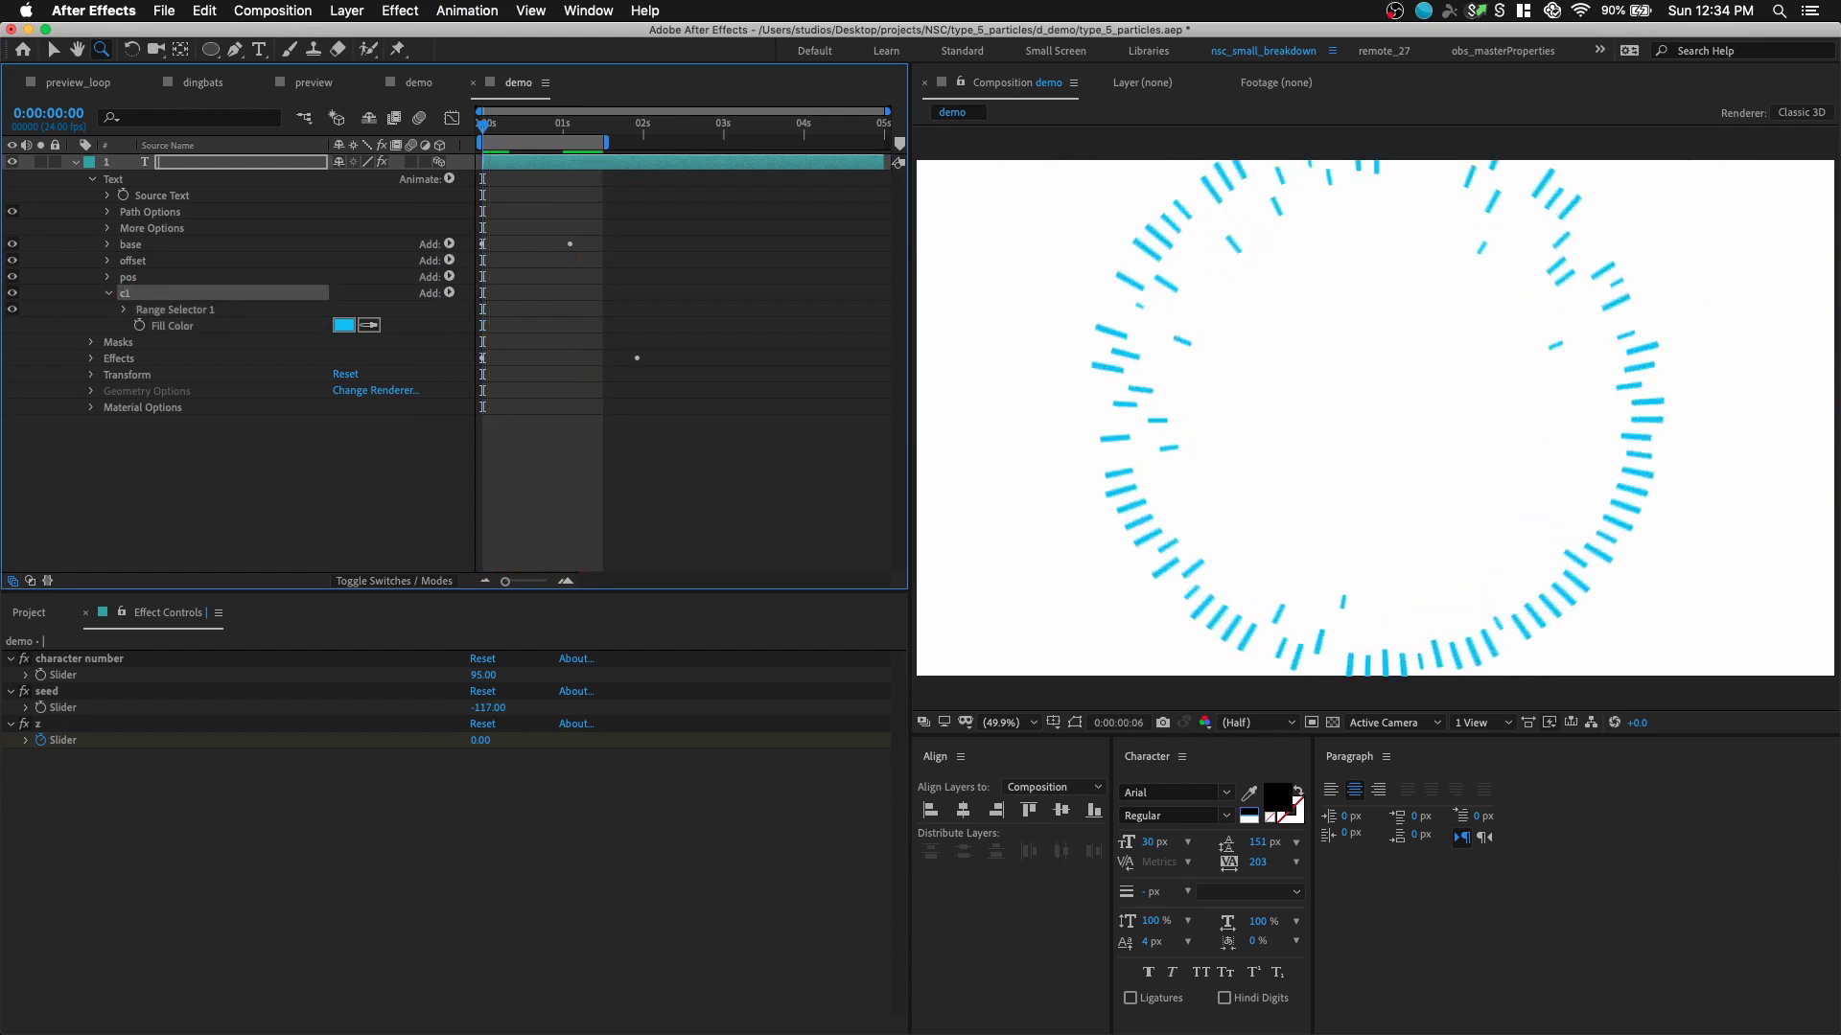
# - Duplicate c1 as c2 with End 25%, Randomize Order on, and Random Seed linked to the seed slider
pyautogui.press('super+d')
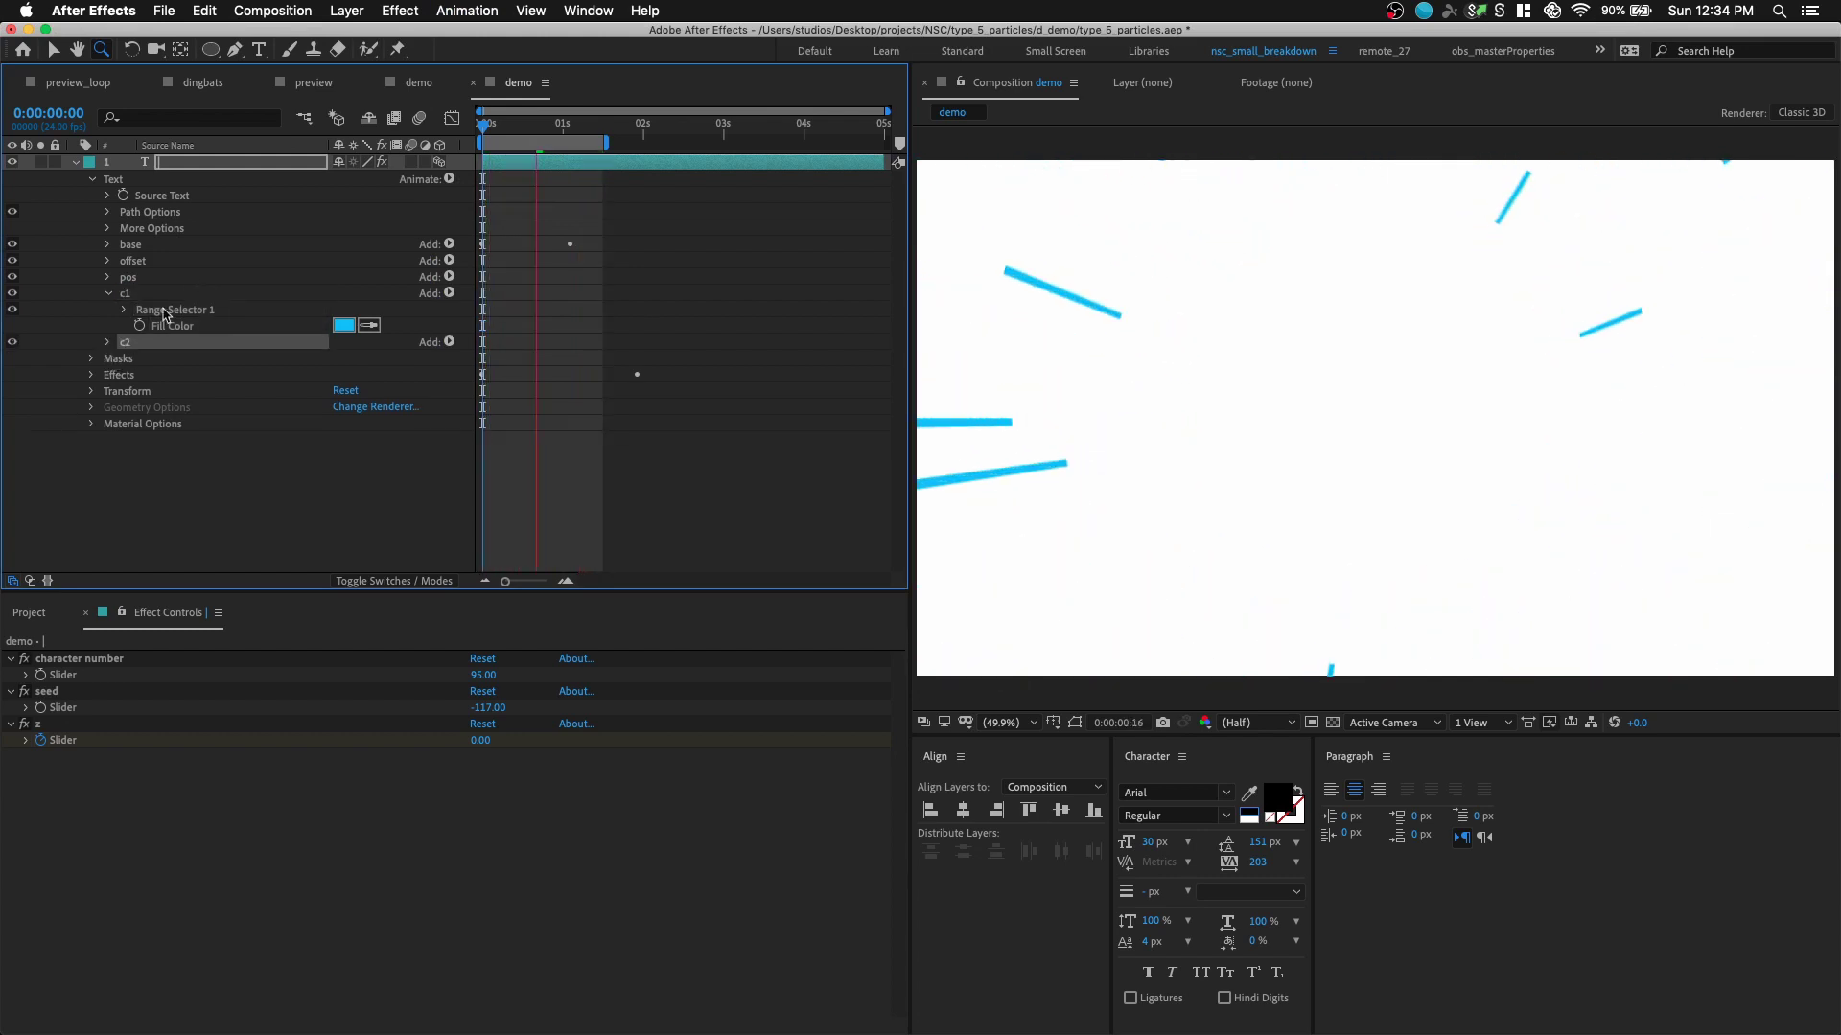
pyautogui.click(107, 343)
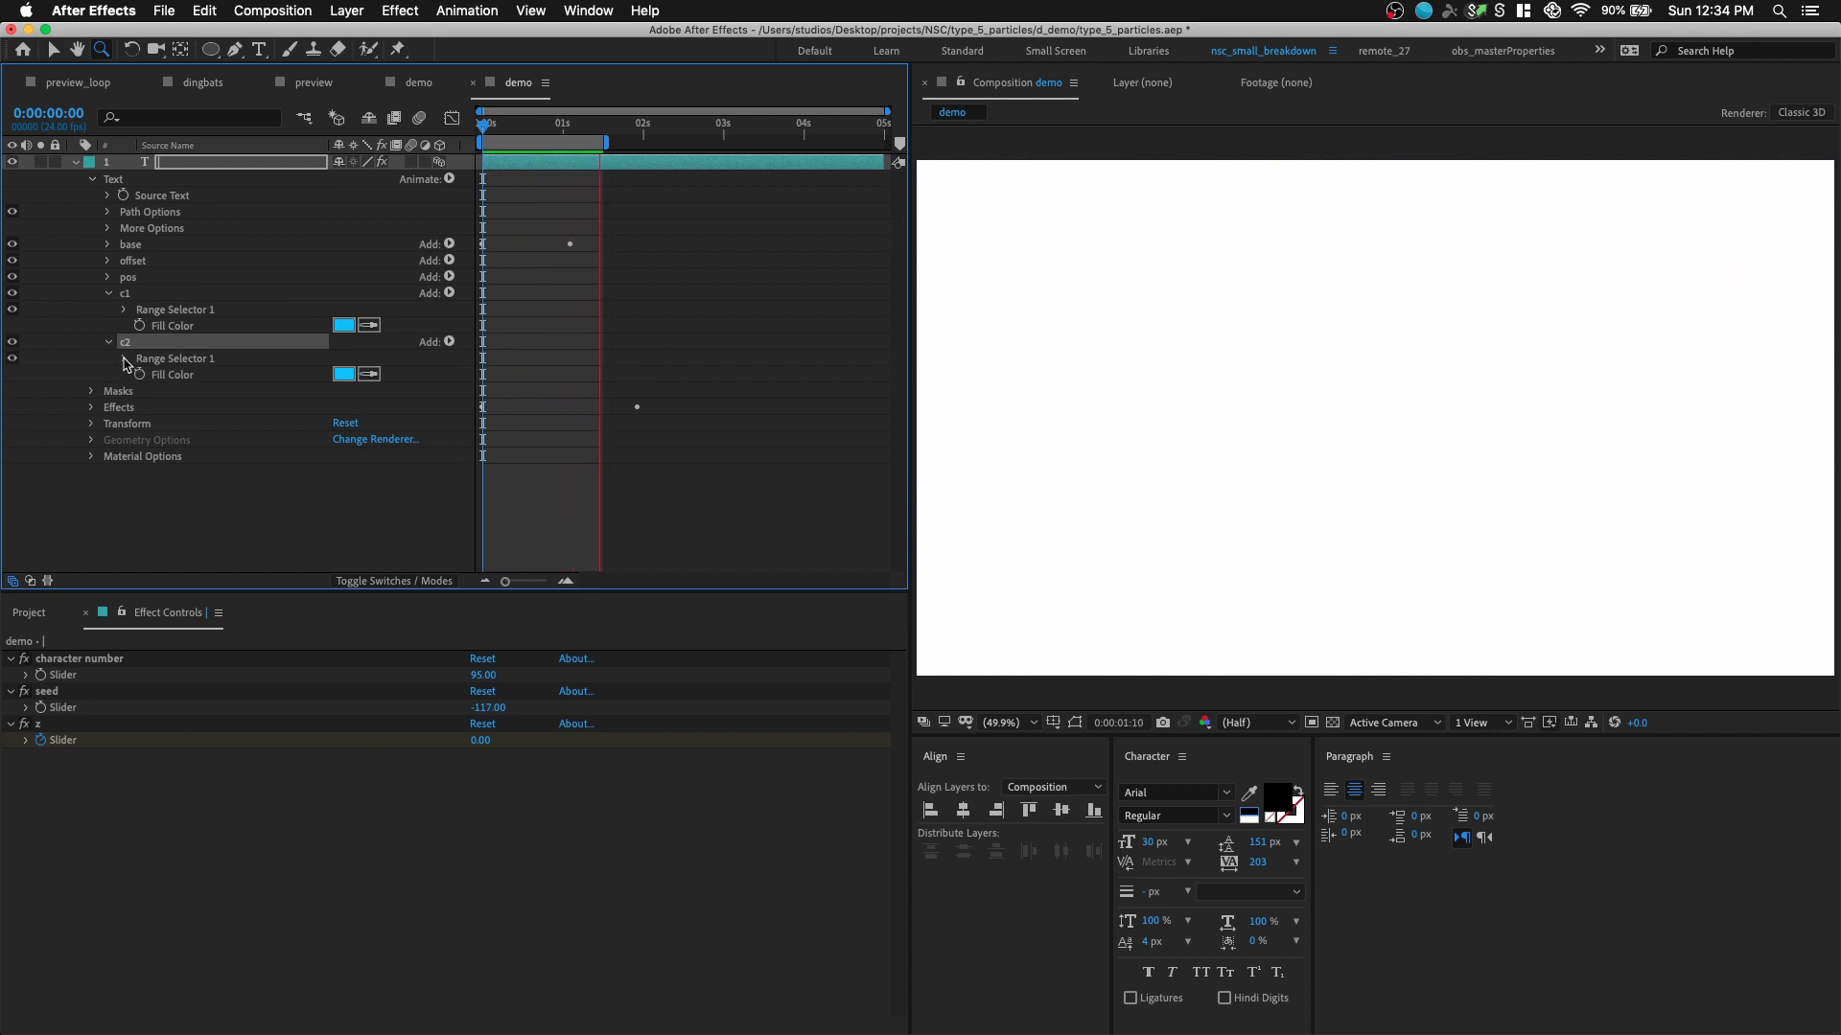
pyautogui.click(124, 359)
pyautogui.click(341, 391)
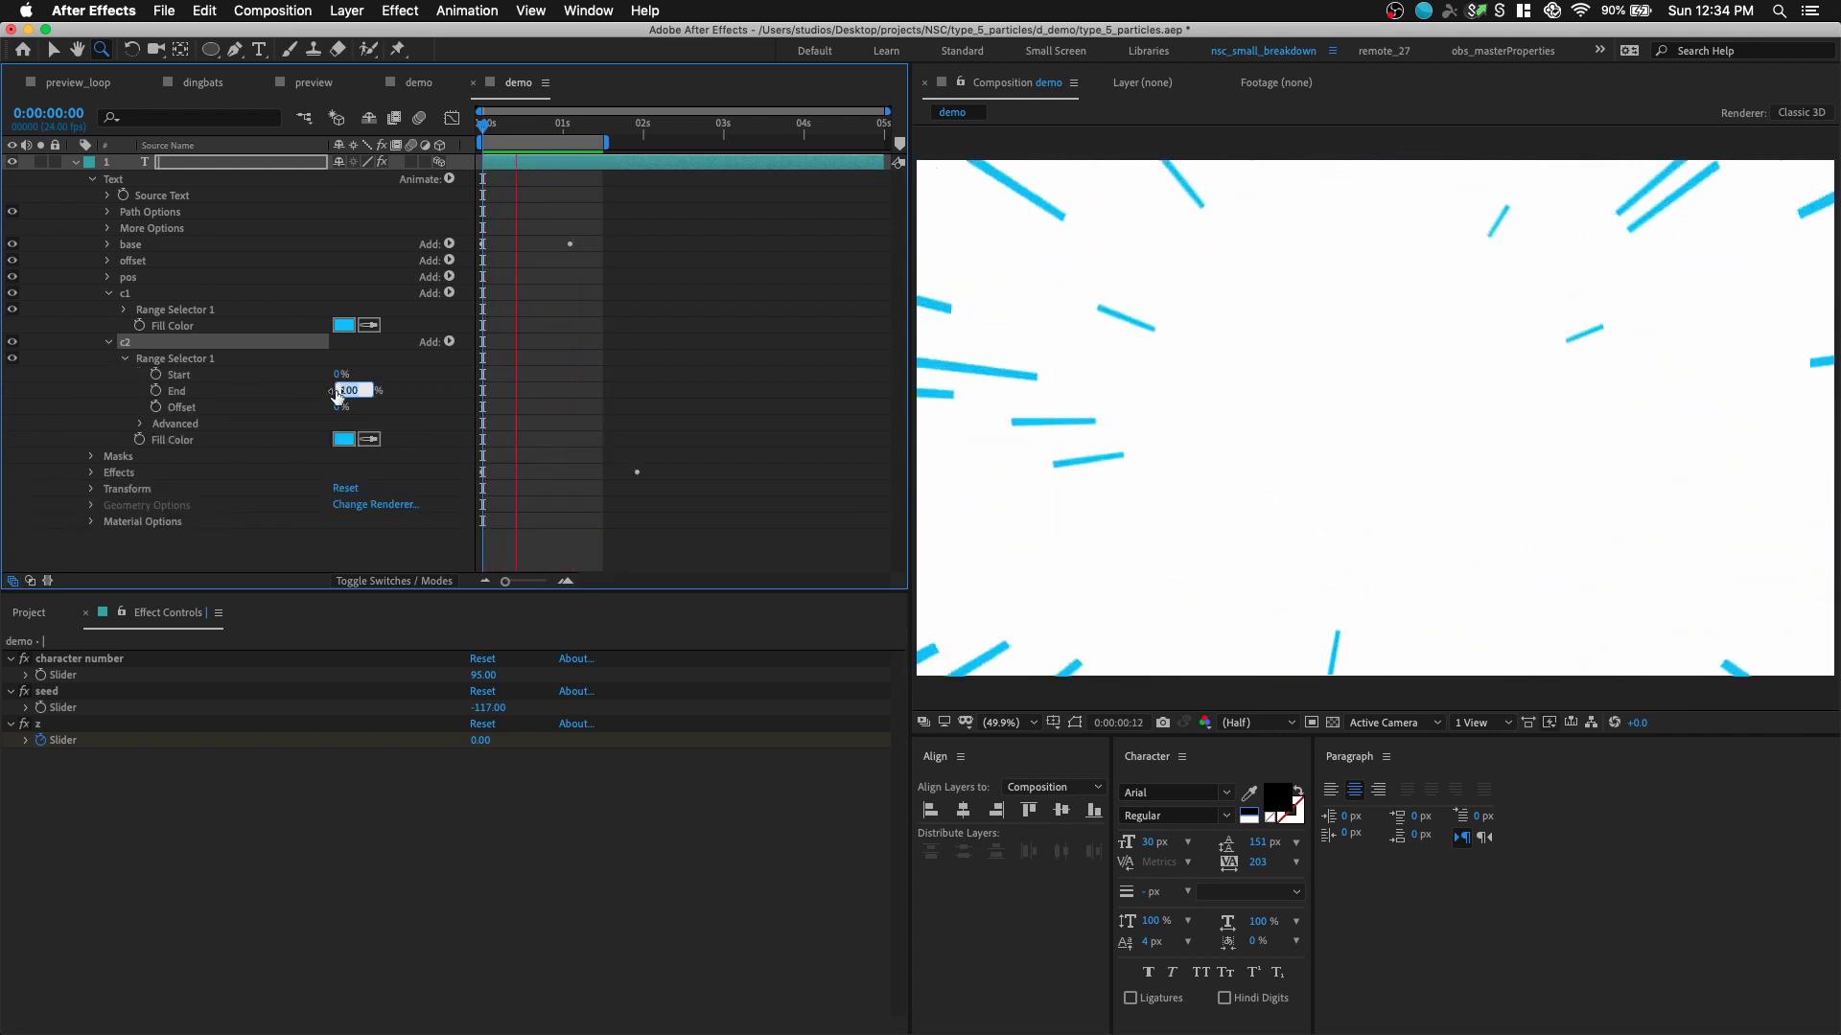
pyautogui.write('25')
pyautogui.press('Return')
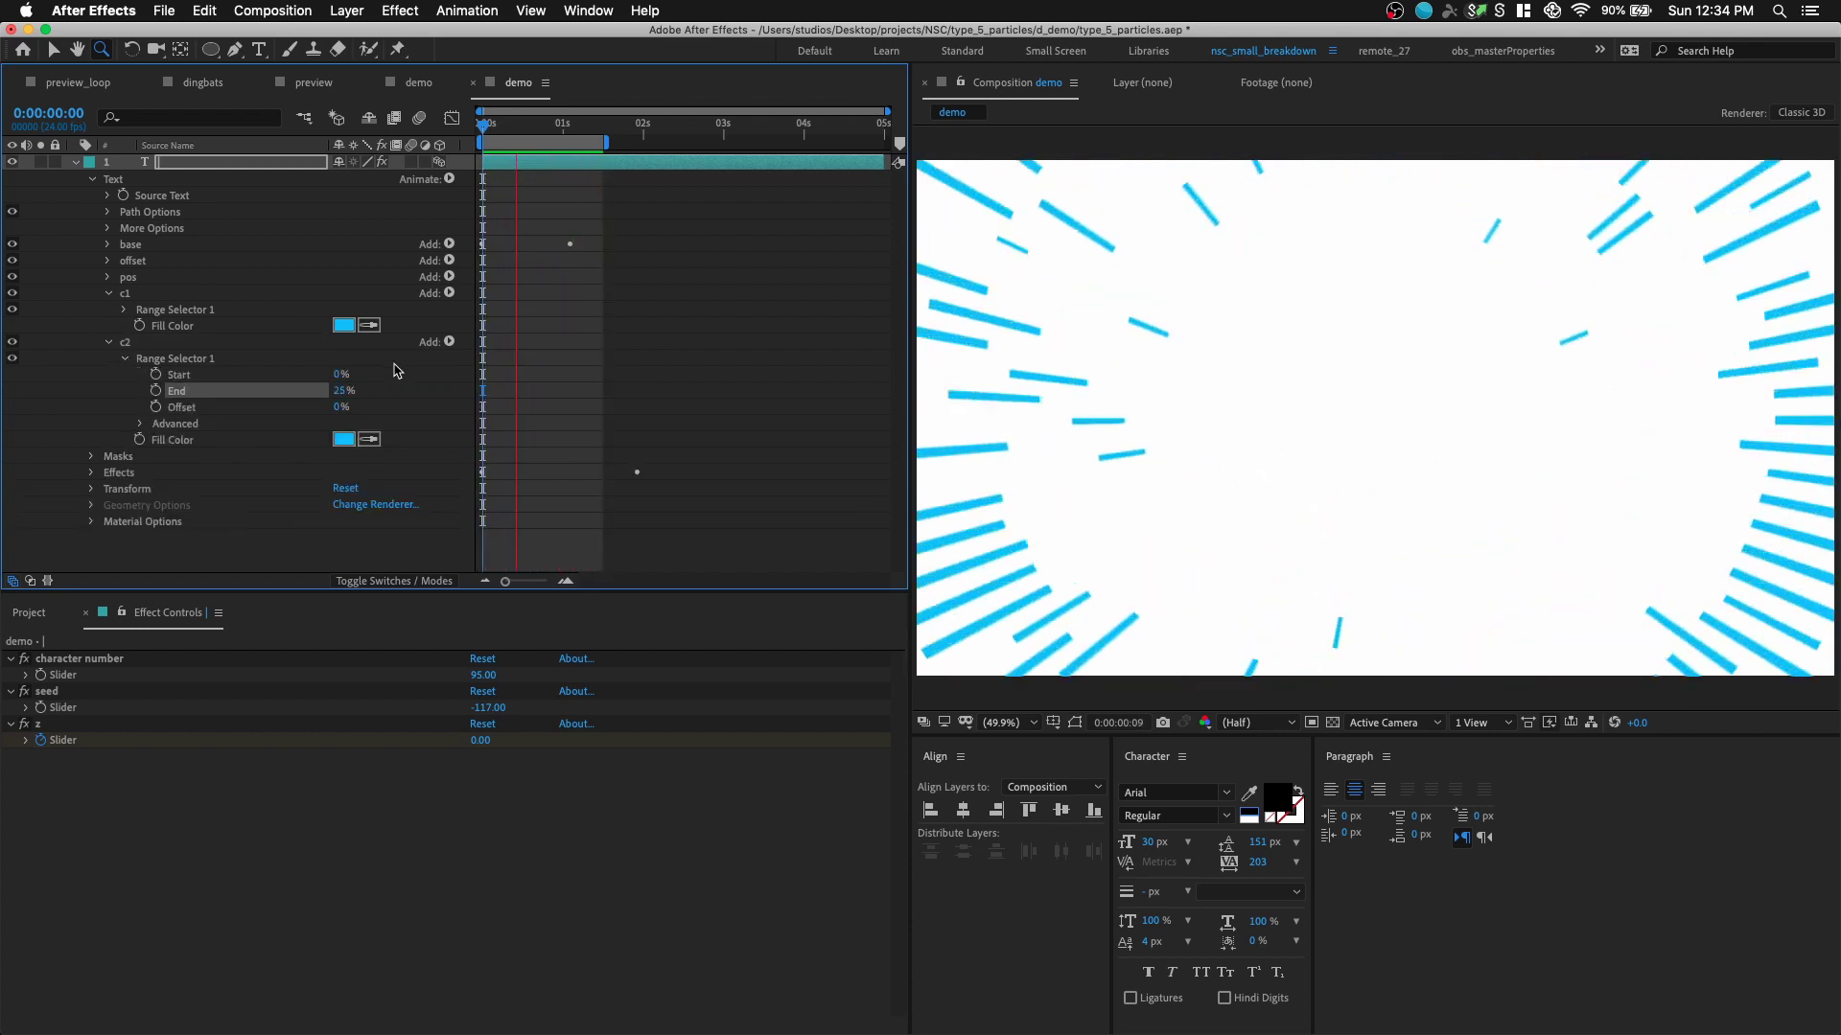
pyautogui.click(141, 424)
pyautogui.scroll(-2, 337, 480)
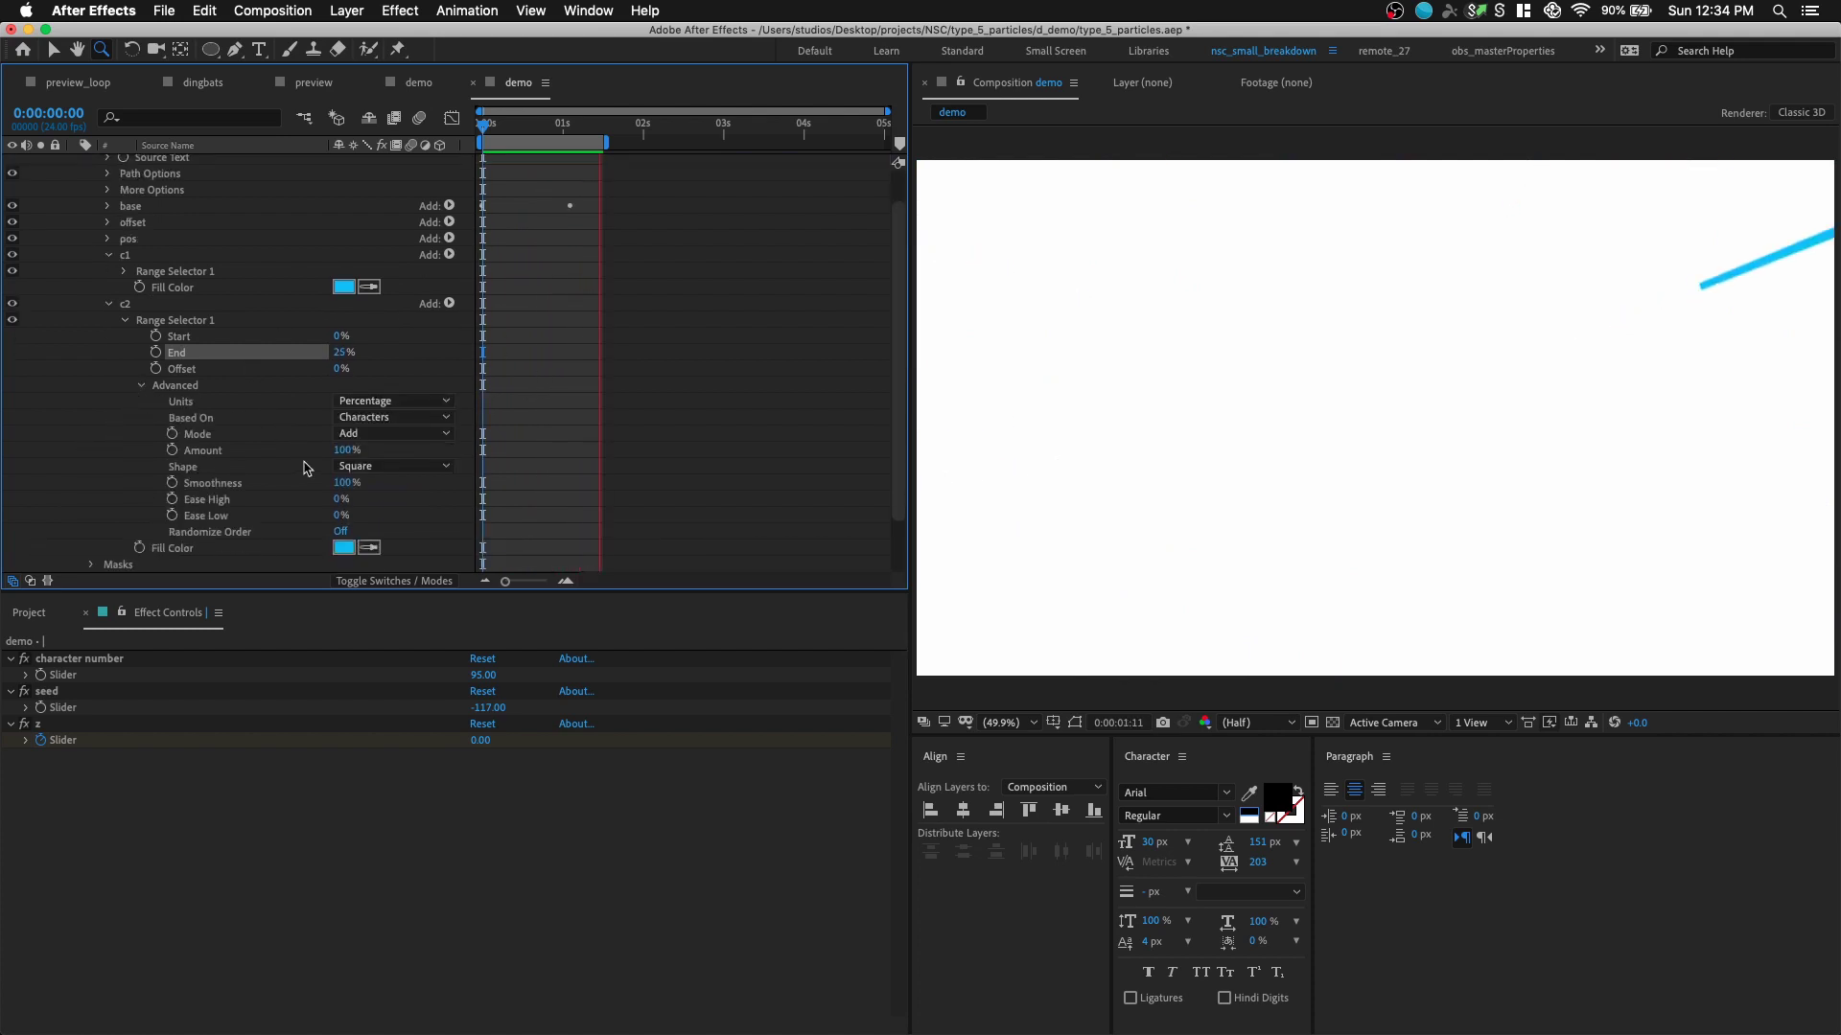
pyautogui.click(340, 530)
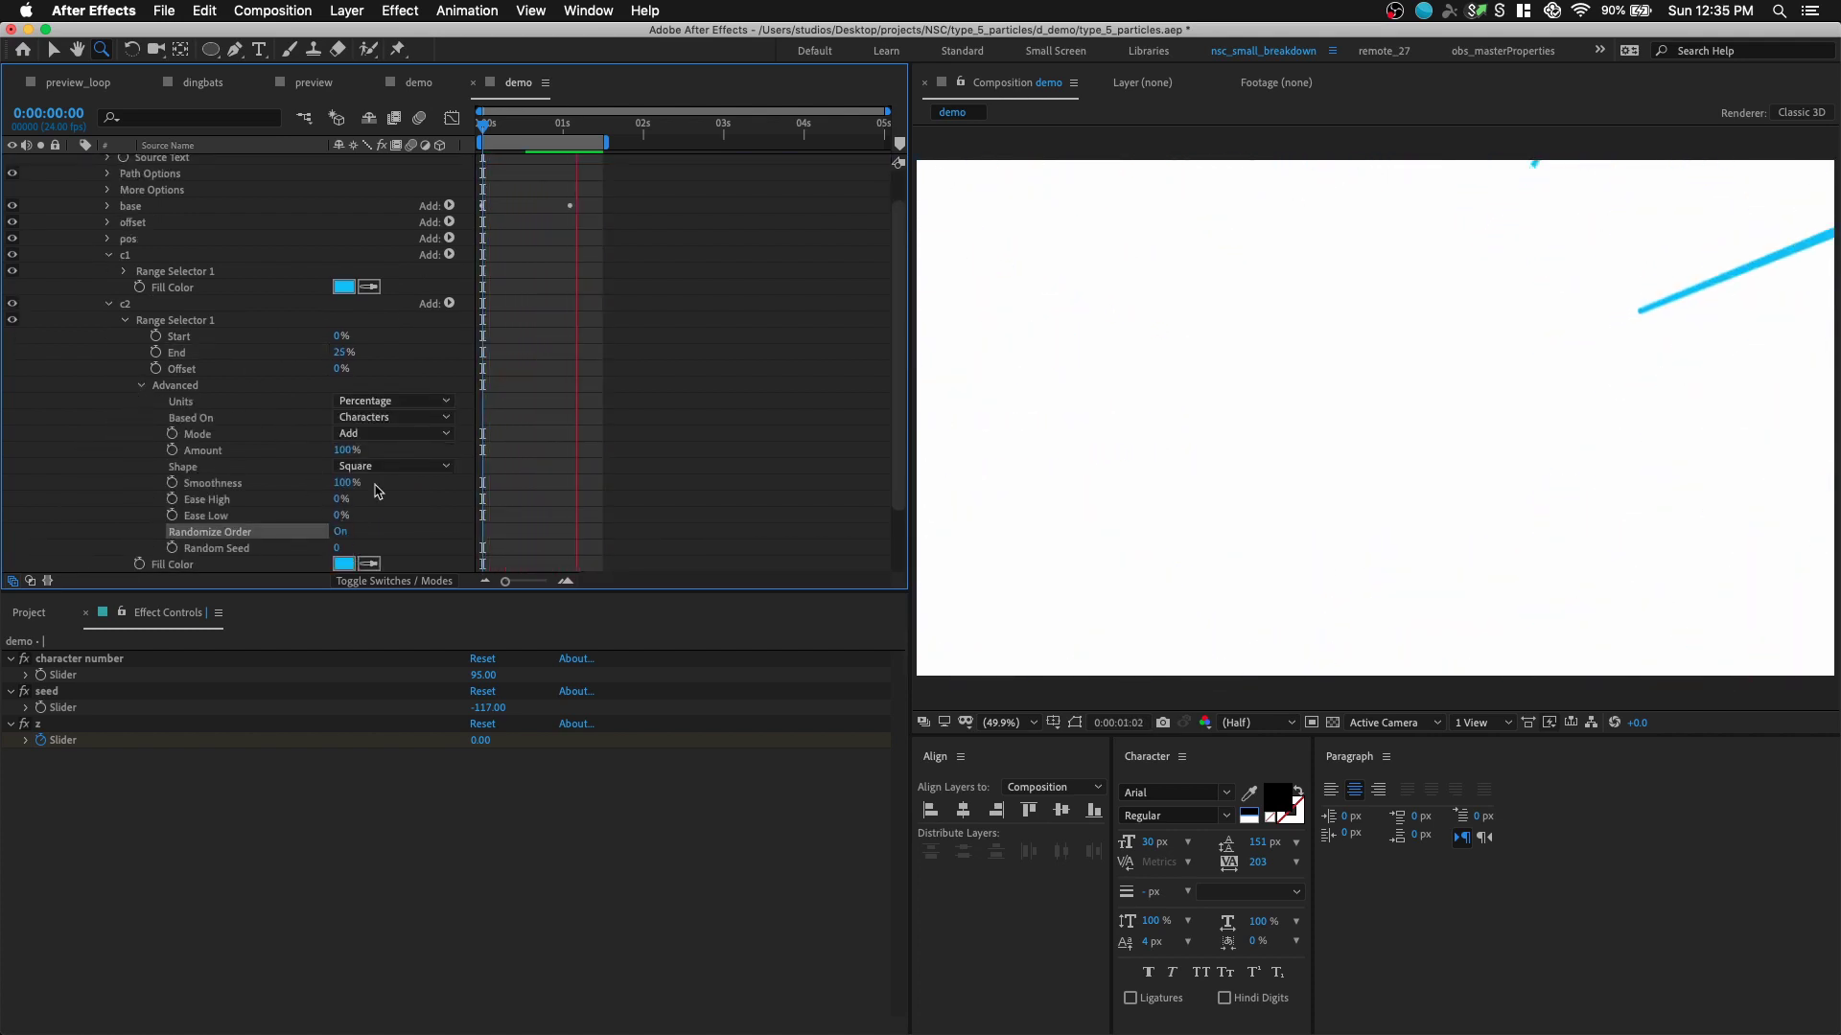
pyautogui.keyDown('alt'); pyautogui.click(171, 547); pyautogui.keyUp('alt')
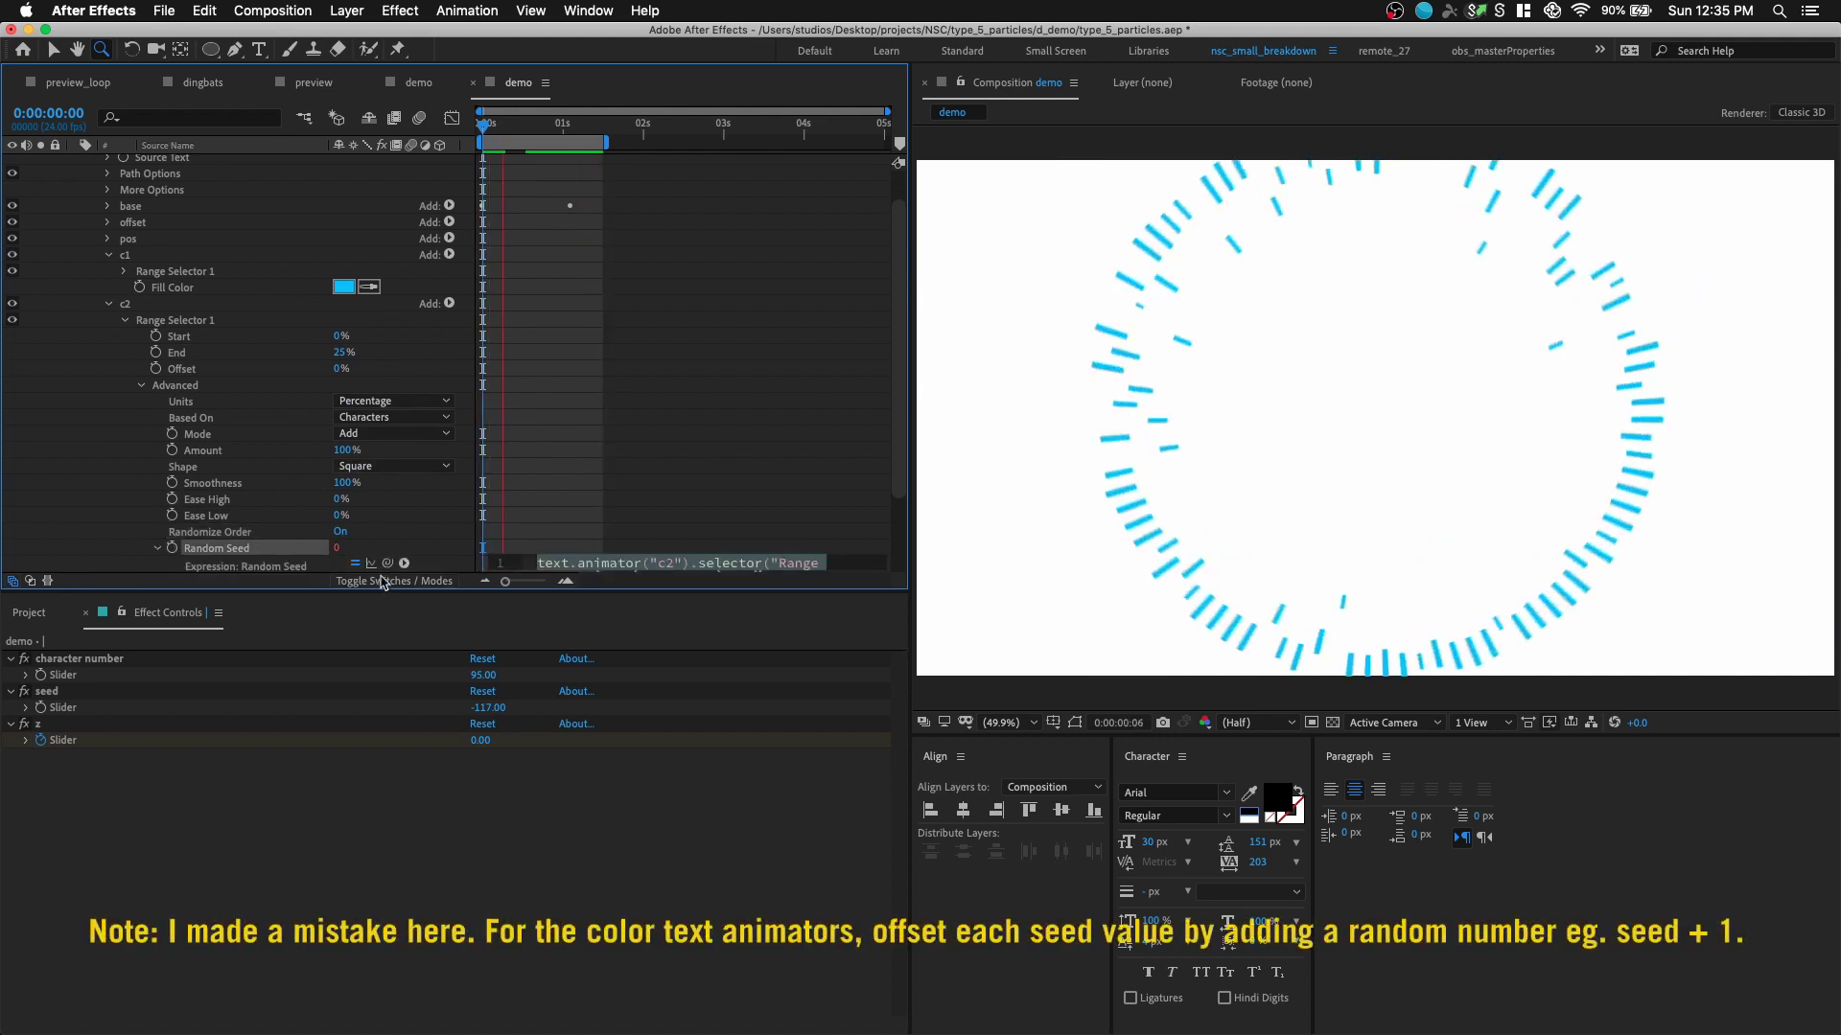
pyautogui.moveTo(387, 563); pyautogui.dragTo(63, 708)
# - Change c2's fill colour from cyan to red
pyautogui.click(437, 457)
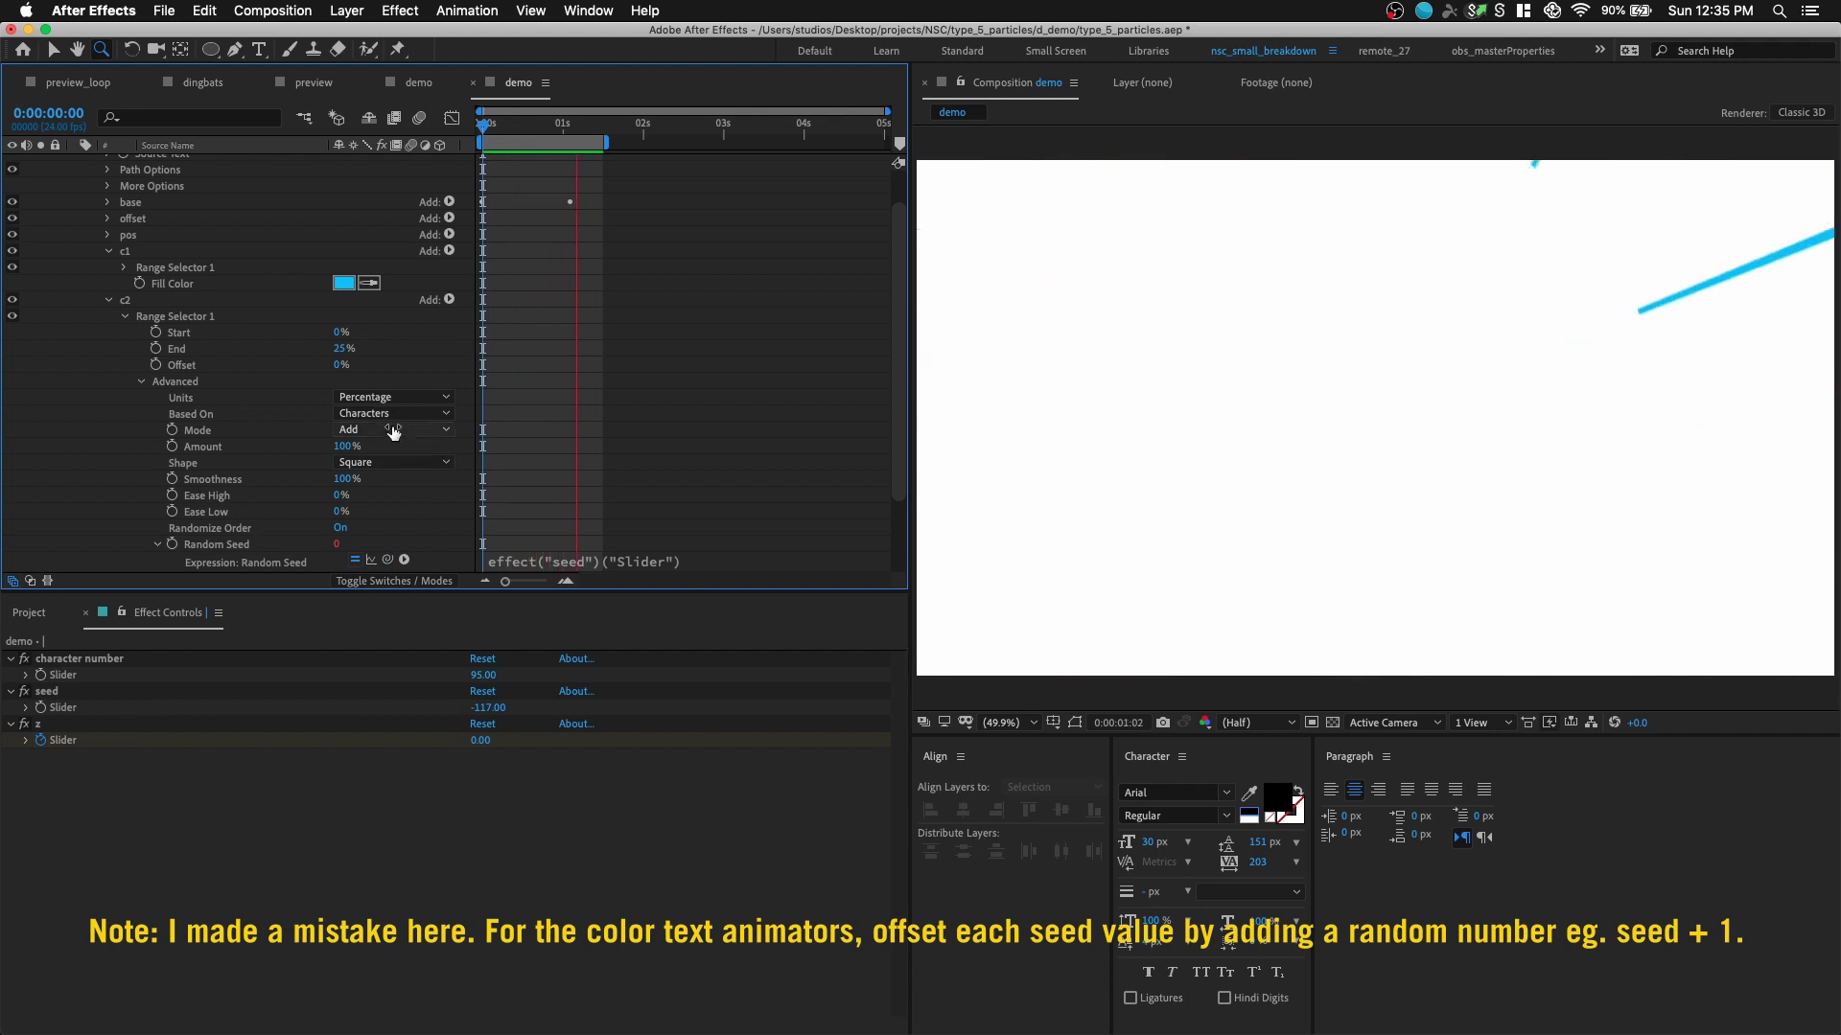
pyautogui.scroll(2, 391, 425)
pyautogui.scroll(-5, 391, 424)
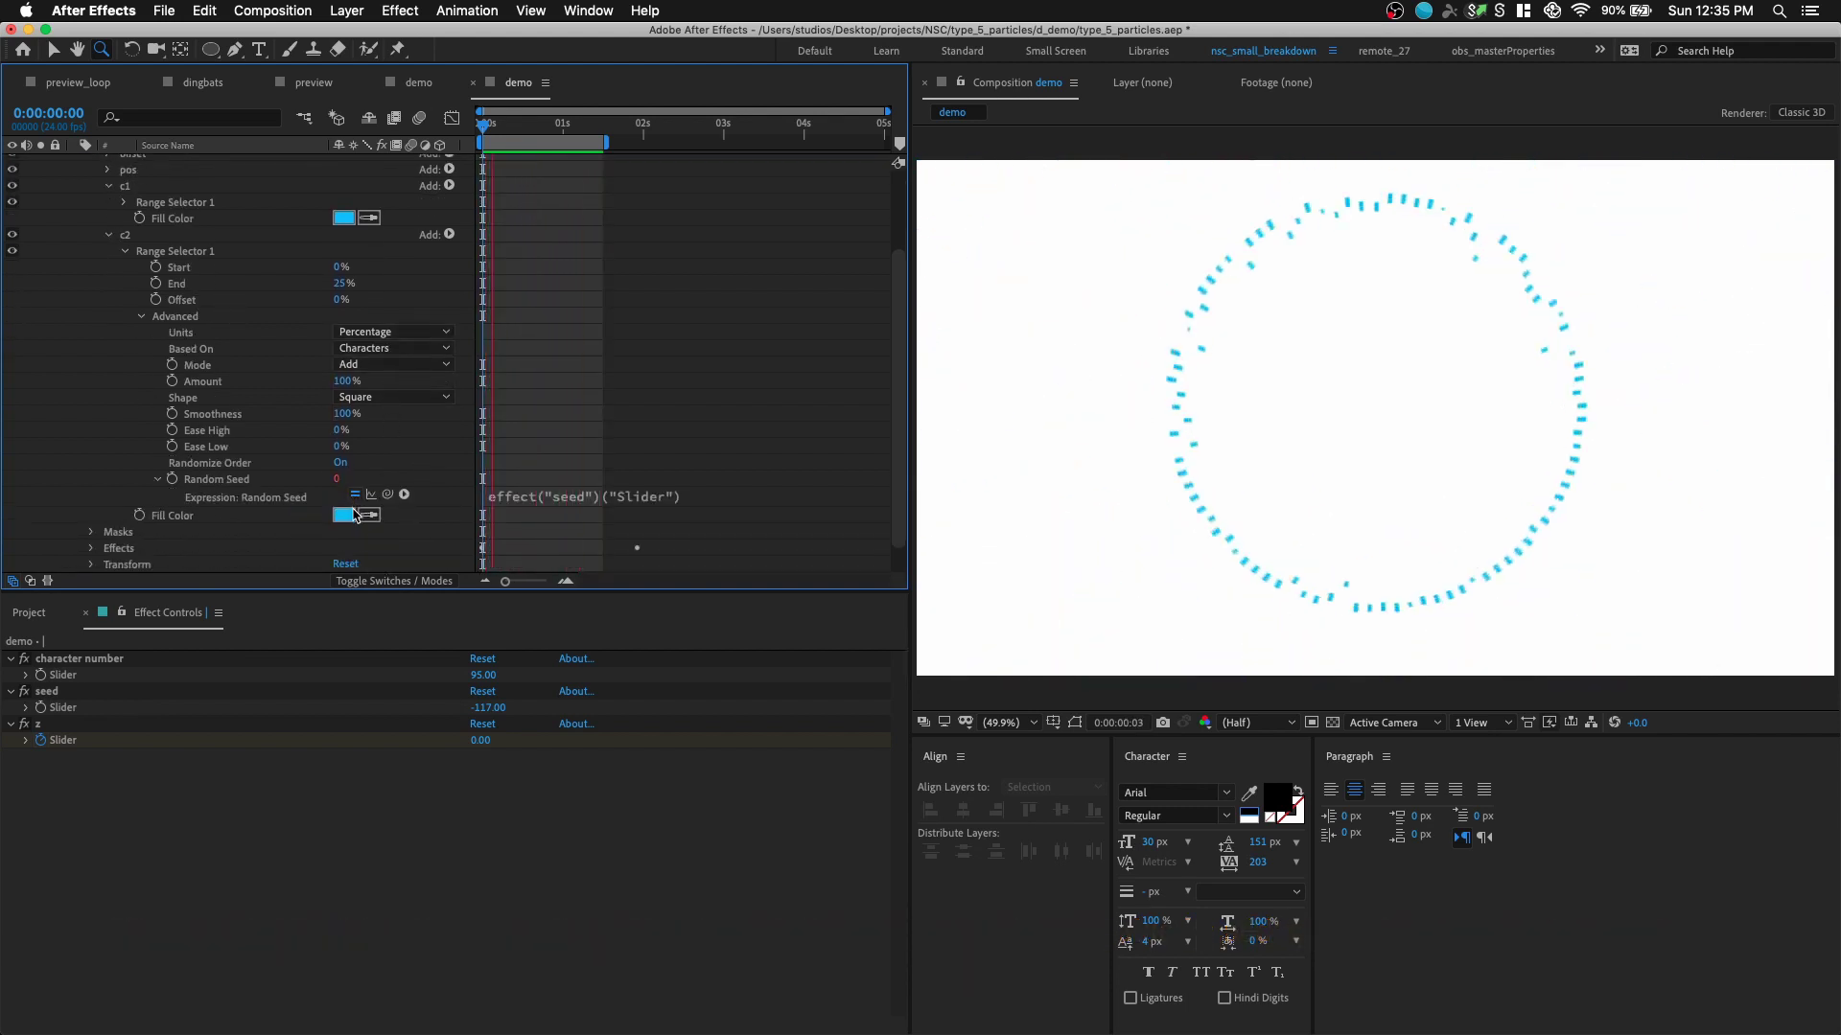
pyautogui.click(344, 515)
pyautogui.moveTo(448, 423); pyautogui.dragTo(457, 262)
pyautogui.click(609, 264)
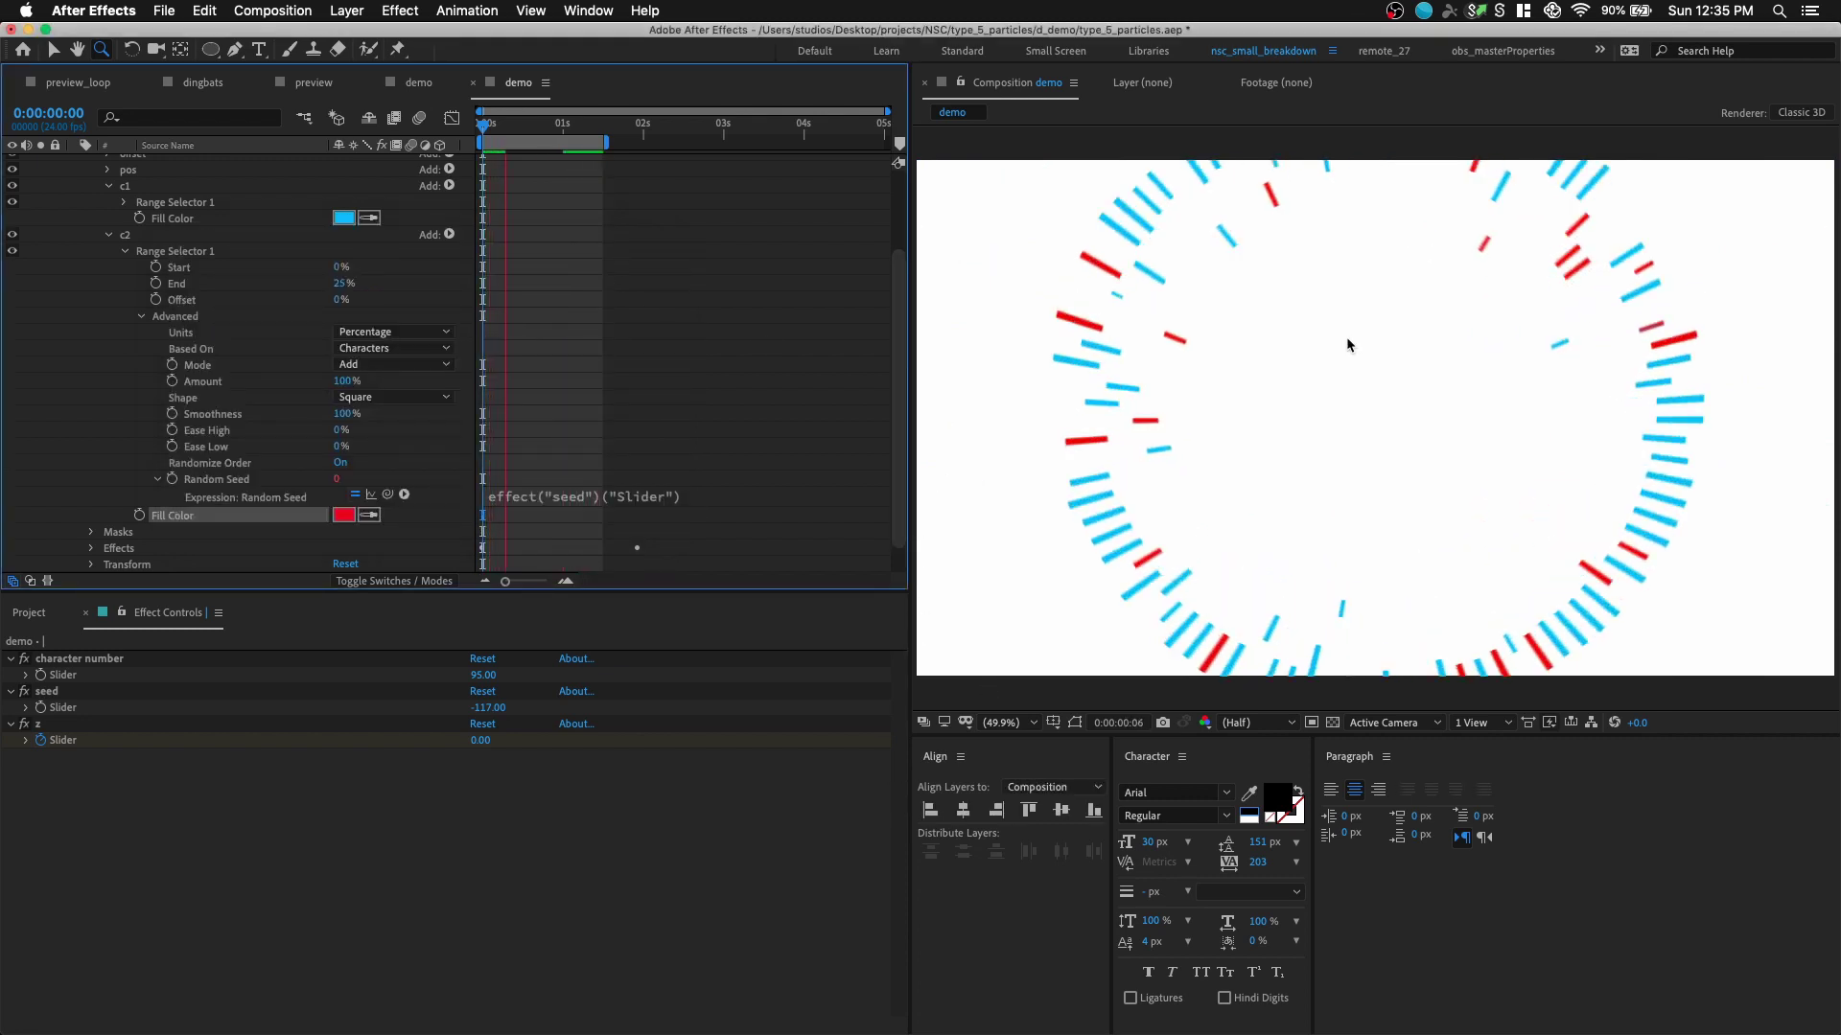
# - Duplicate c2 into c3 with a yellow-green fill colour
pyautogui.click(129, 252)
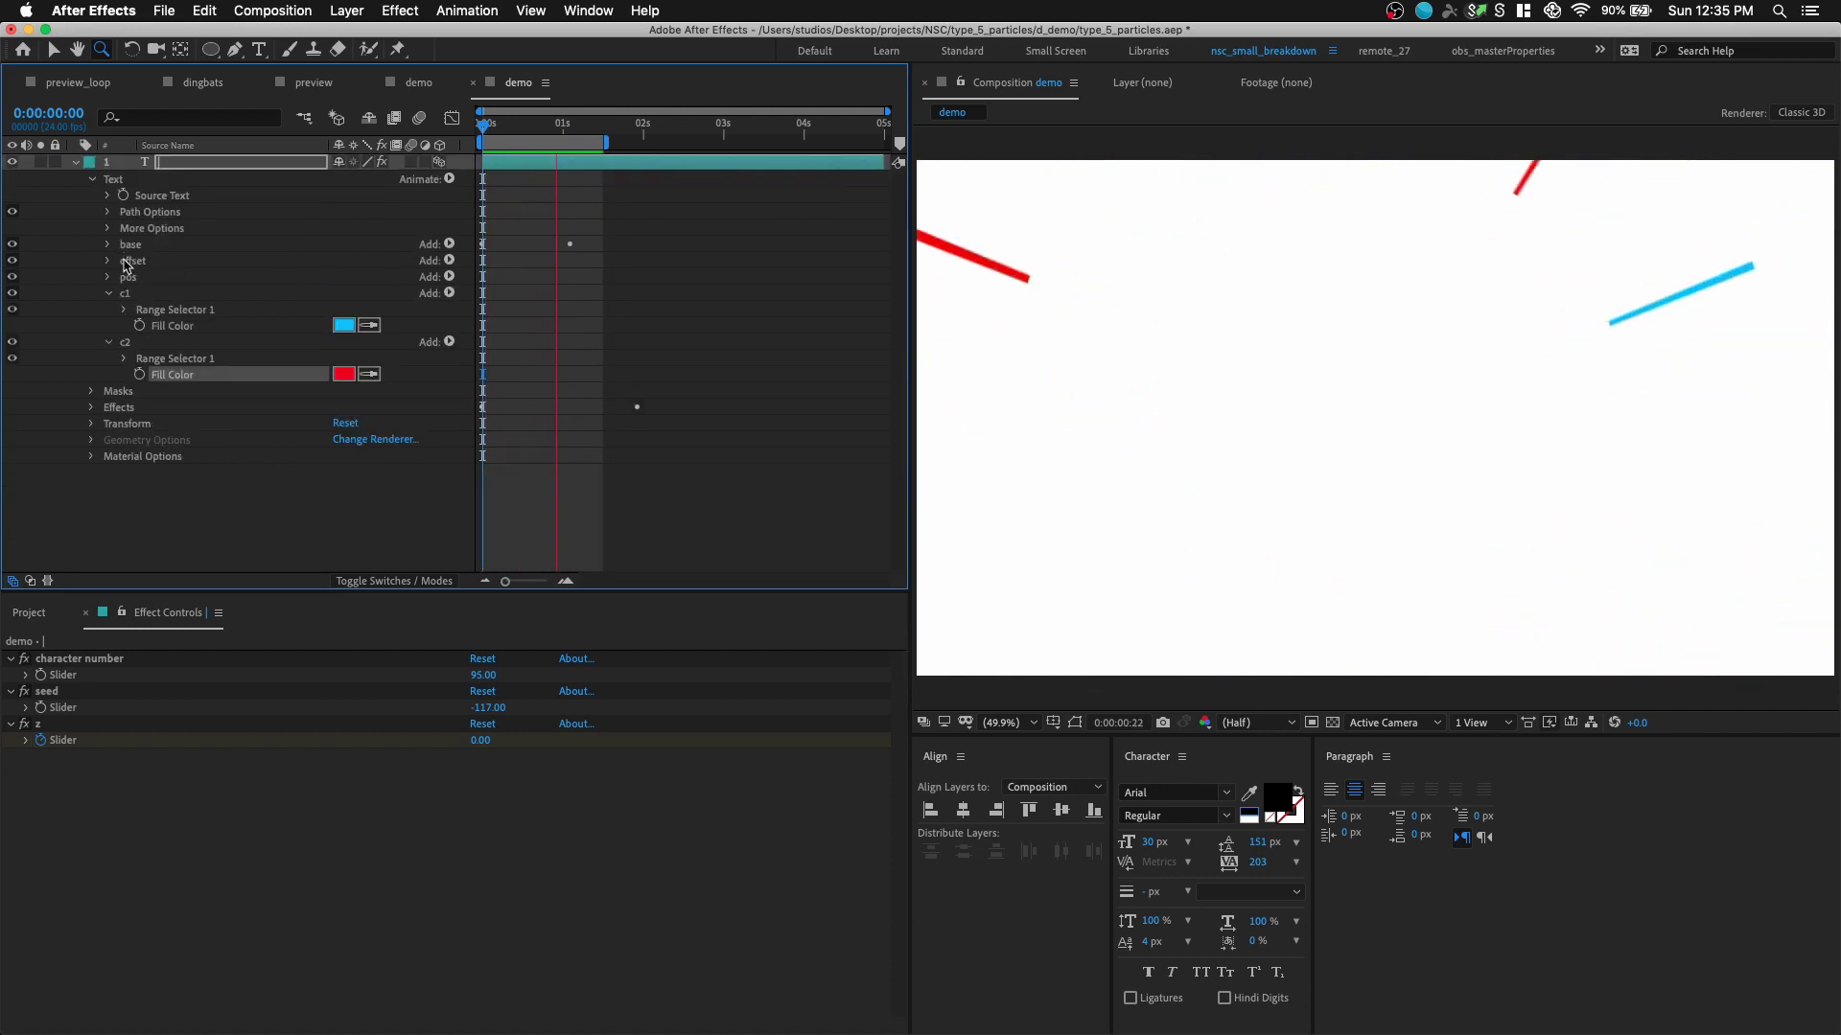
pyautogui.click(123, 344)
pyautogui.press('super+d')
pyautogui.click(106, 392)
pyautogui.click(343, 423)
pyautogui.click(450, 420)
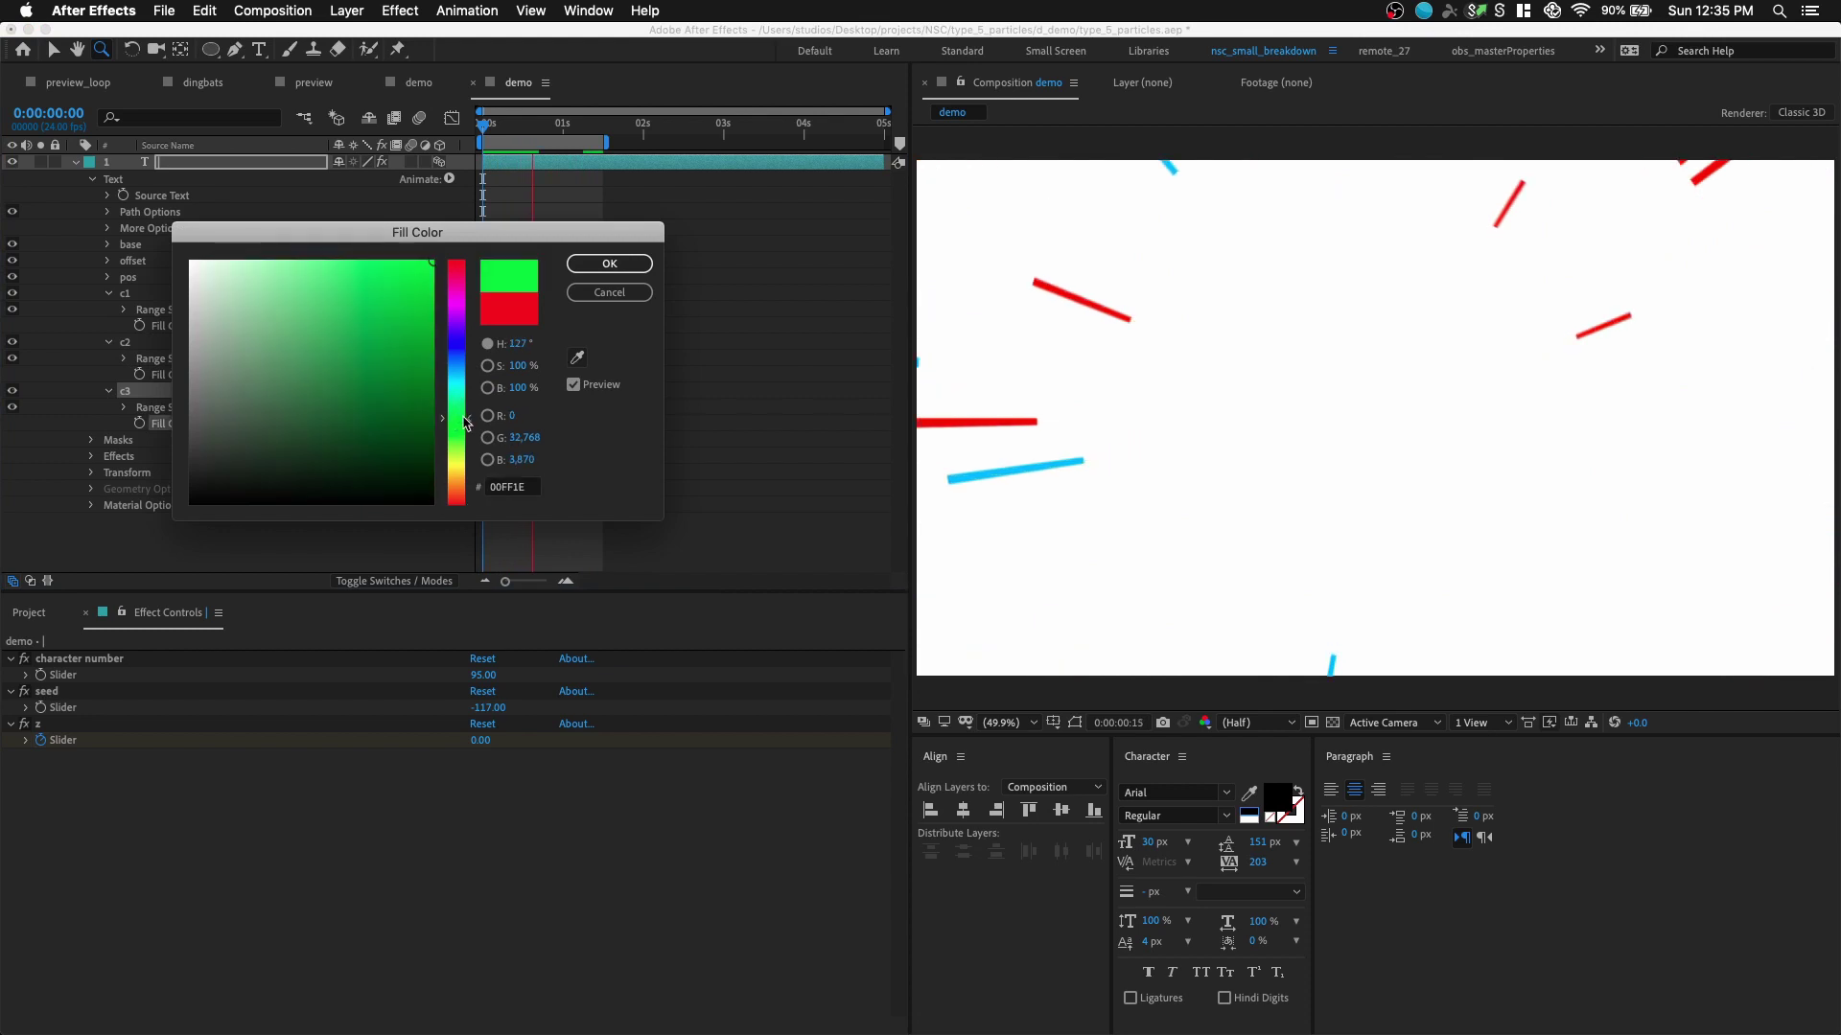
pyautogui.moveTo(459, 429); pyautogui.dragTo(463, 440)
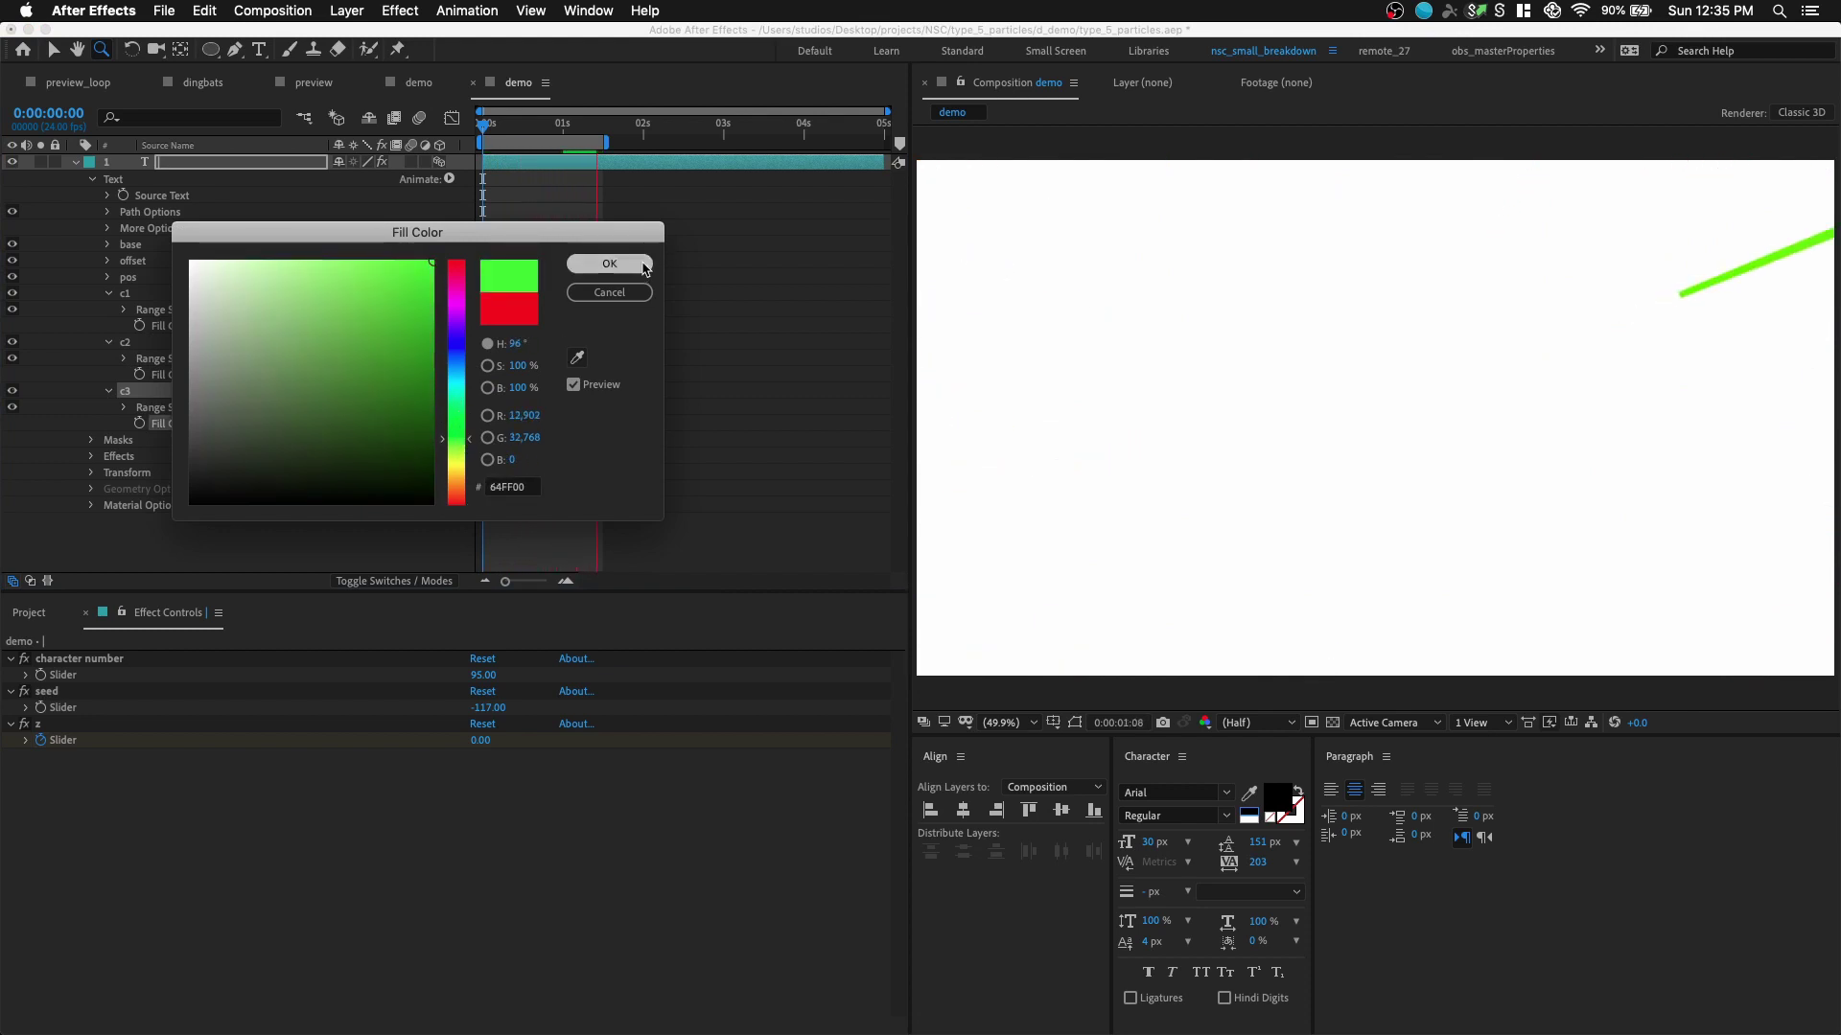
pyautogui.click(643, 265)
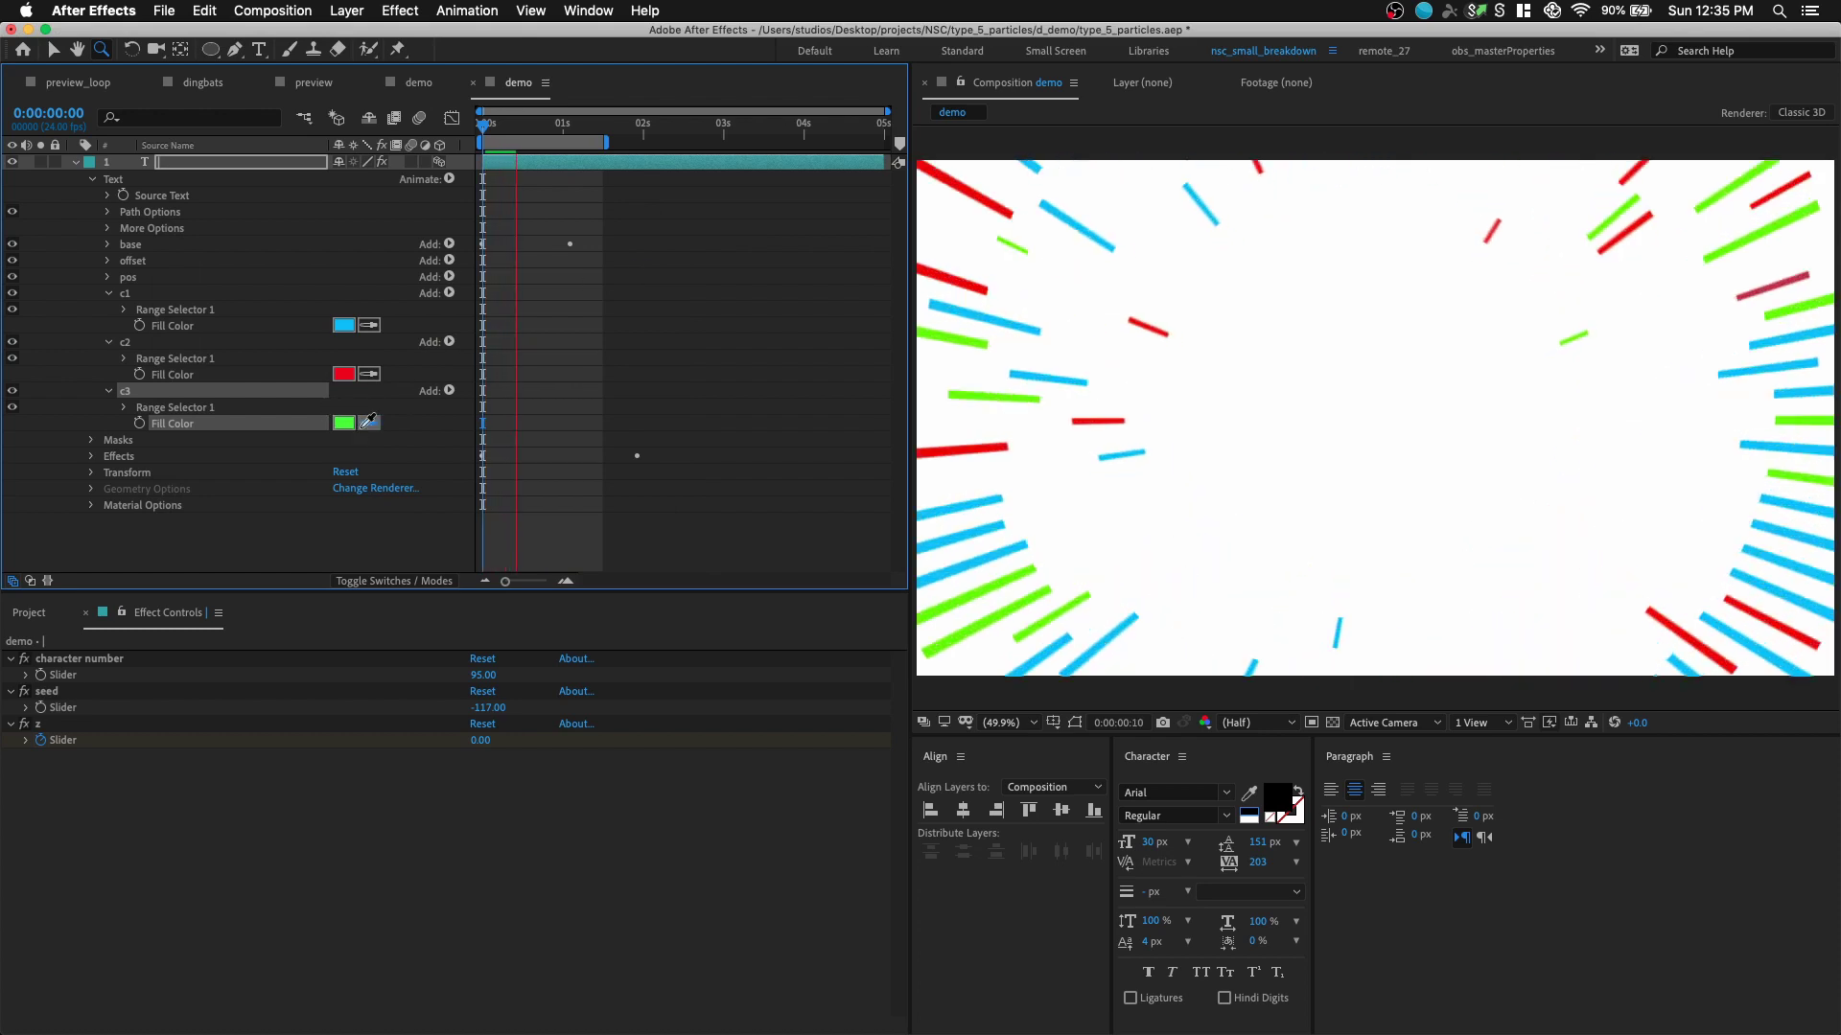
pyautogui.click(343, 423)
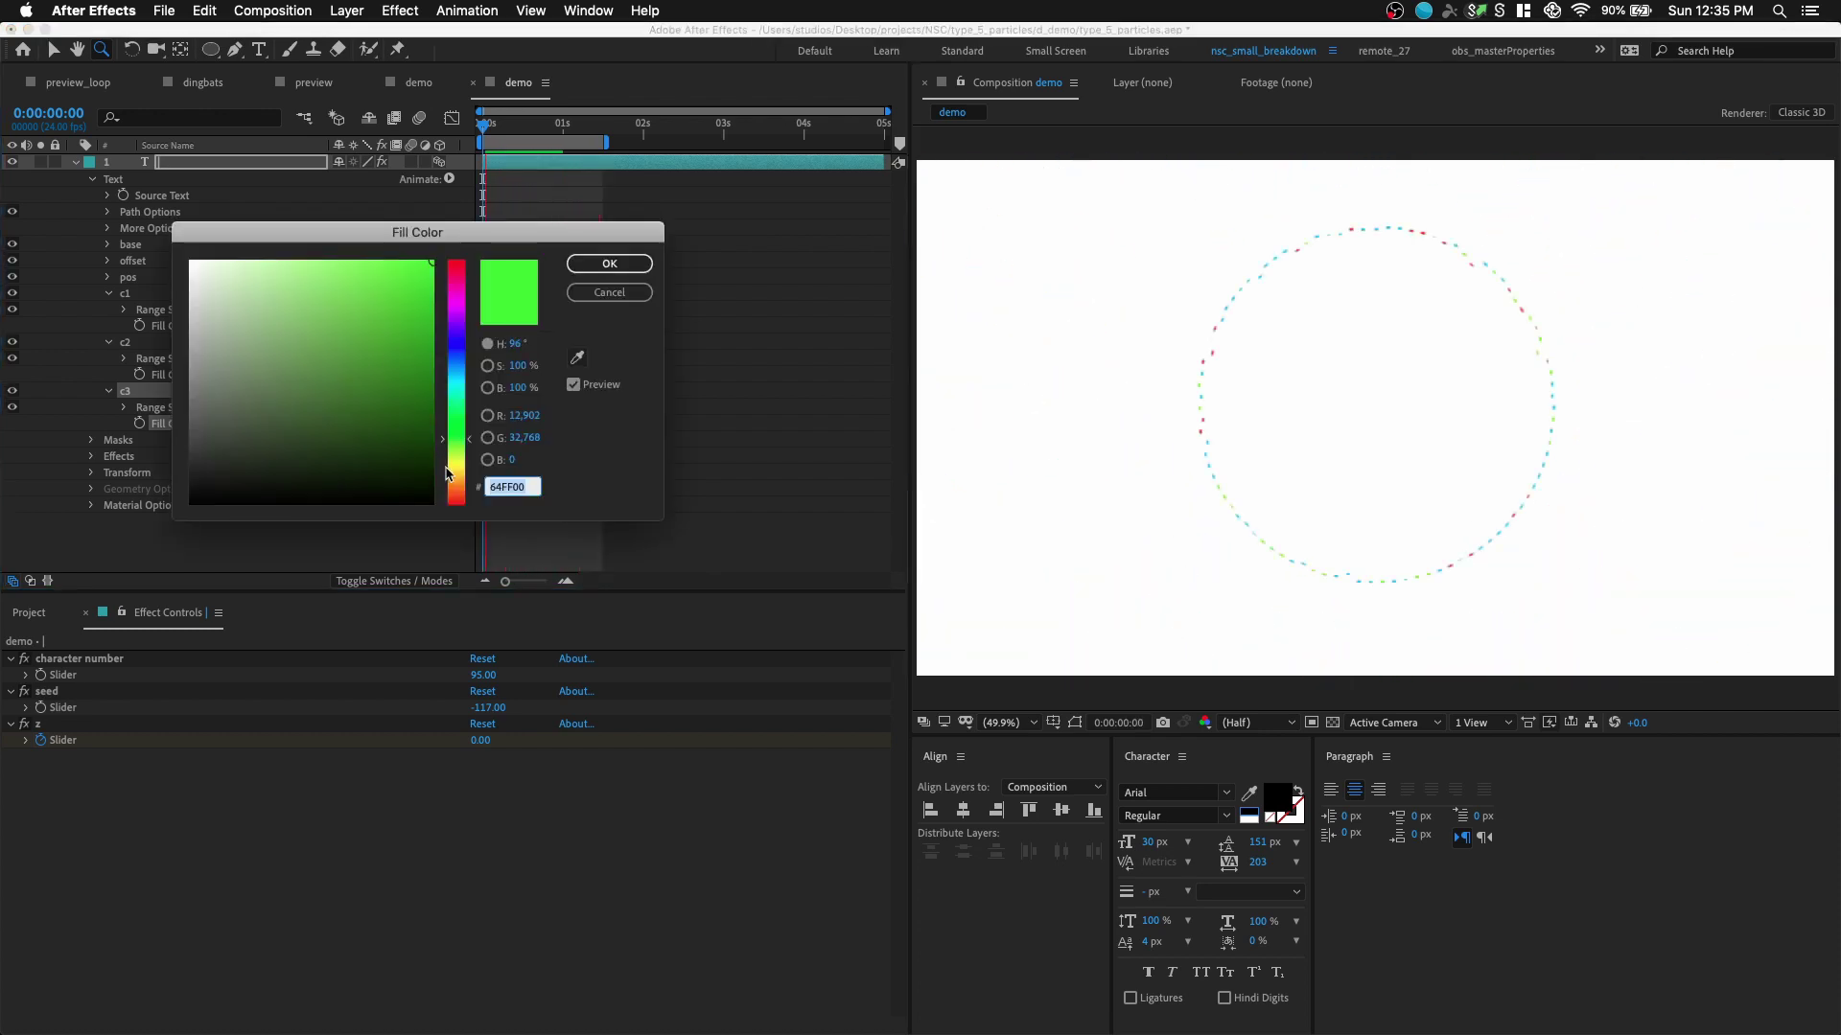
pyautogui.click(449, 472)
pyautogui.click(609, 264)
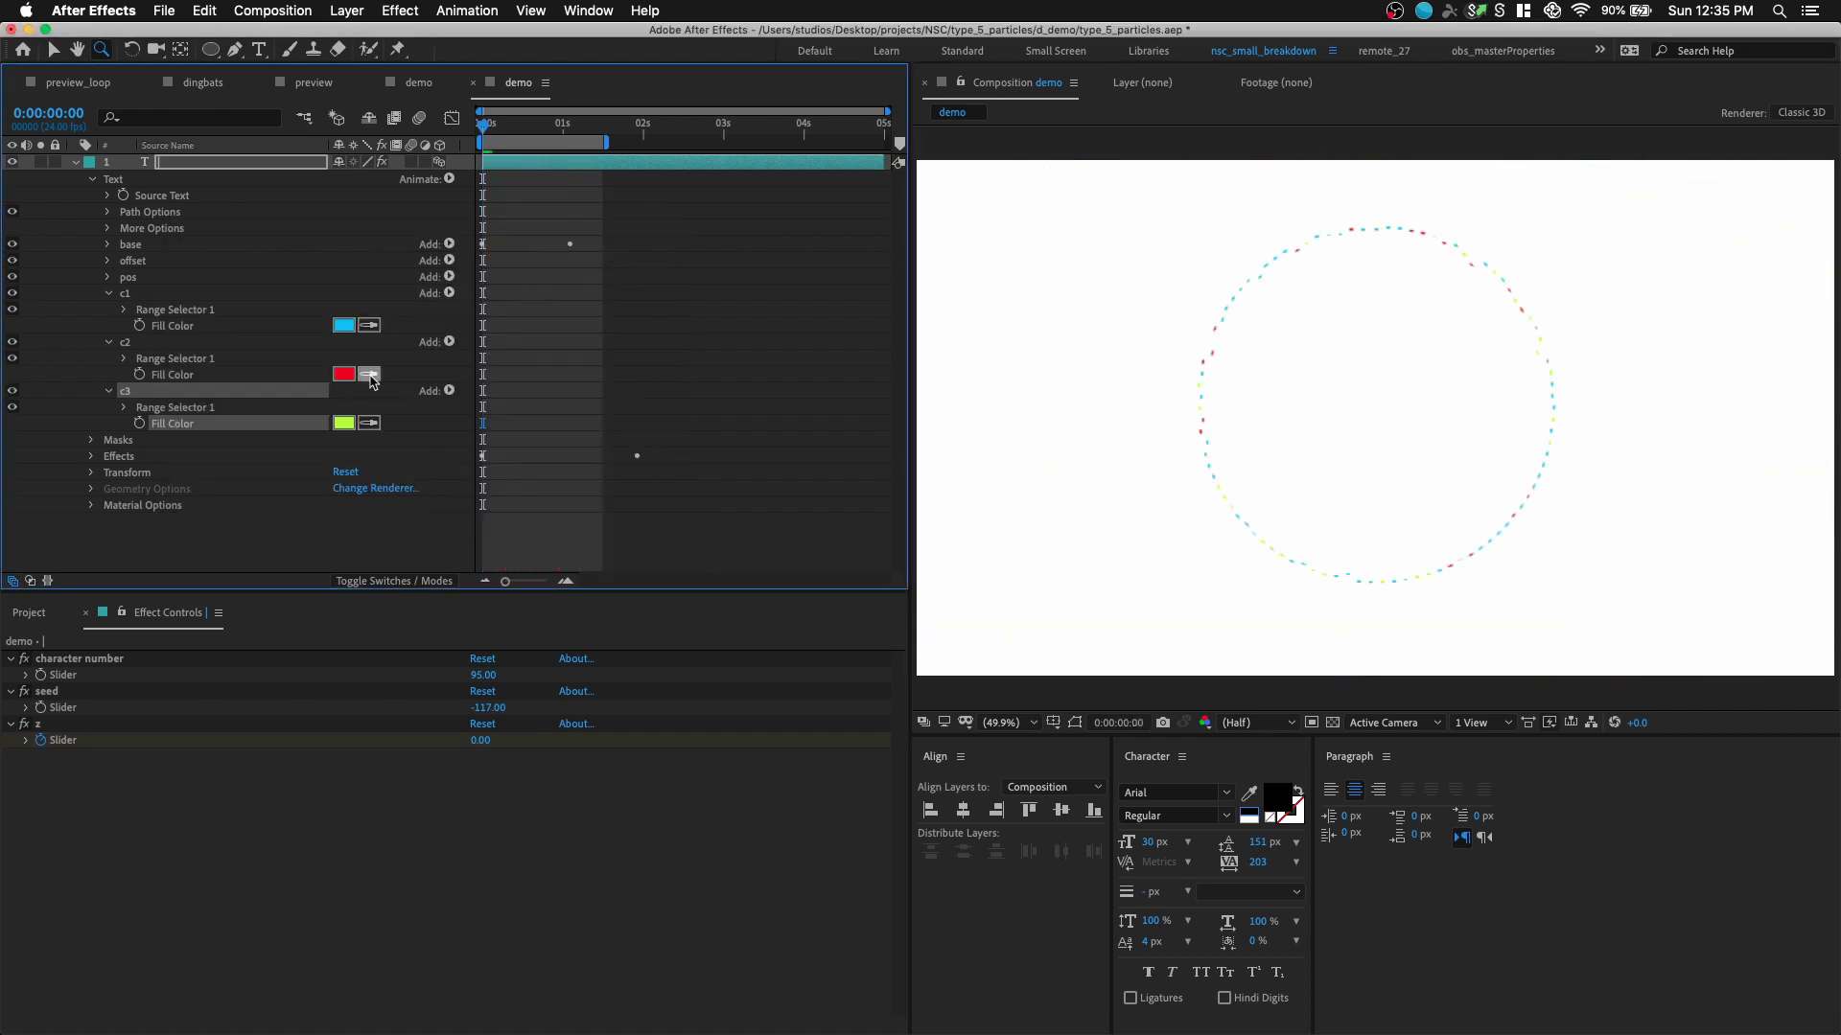
pyautogui.press('space')
# - Duplicate into c4 with an orange fill and c5 with a purple (6400FF) fill
pyautogui.press('super+d')
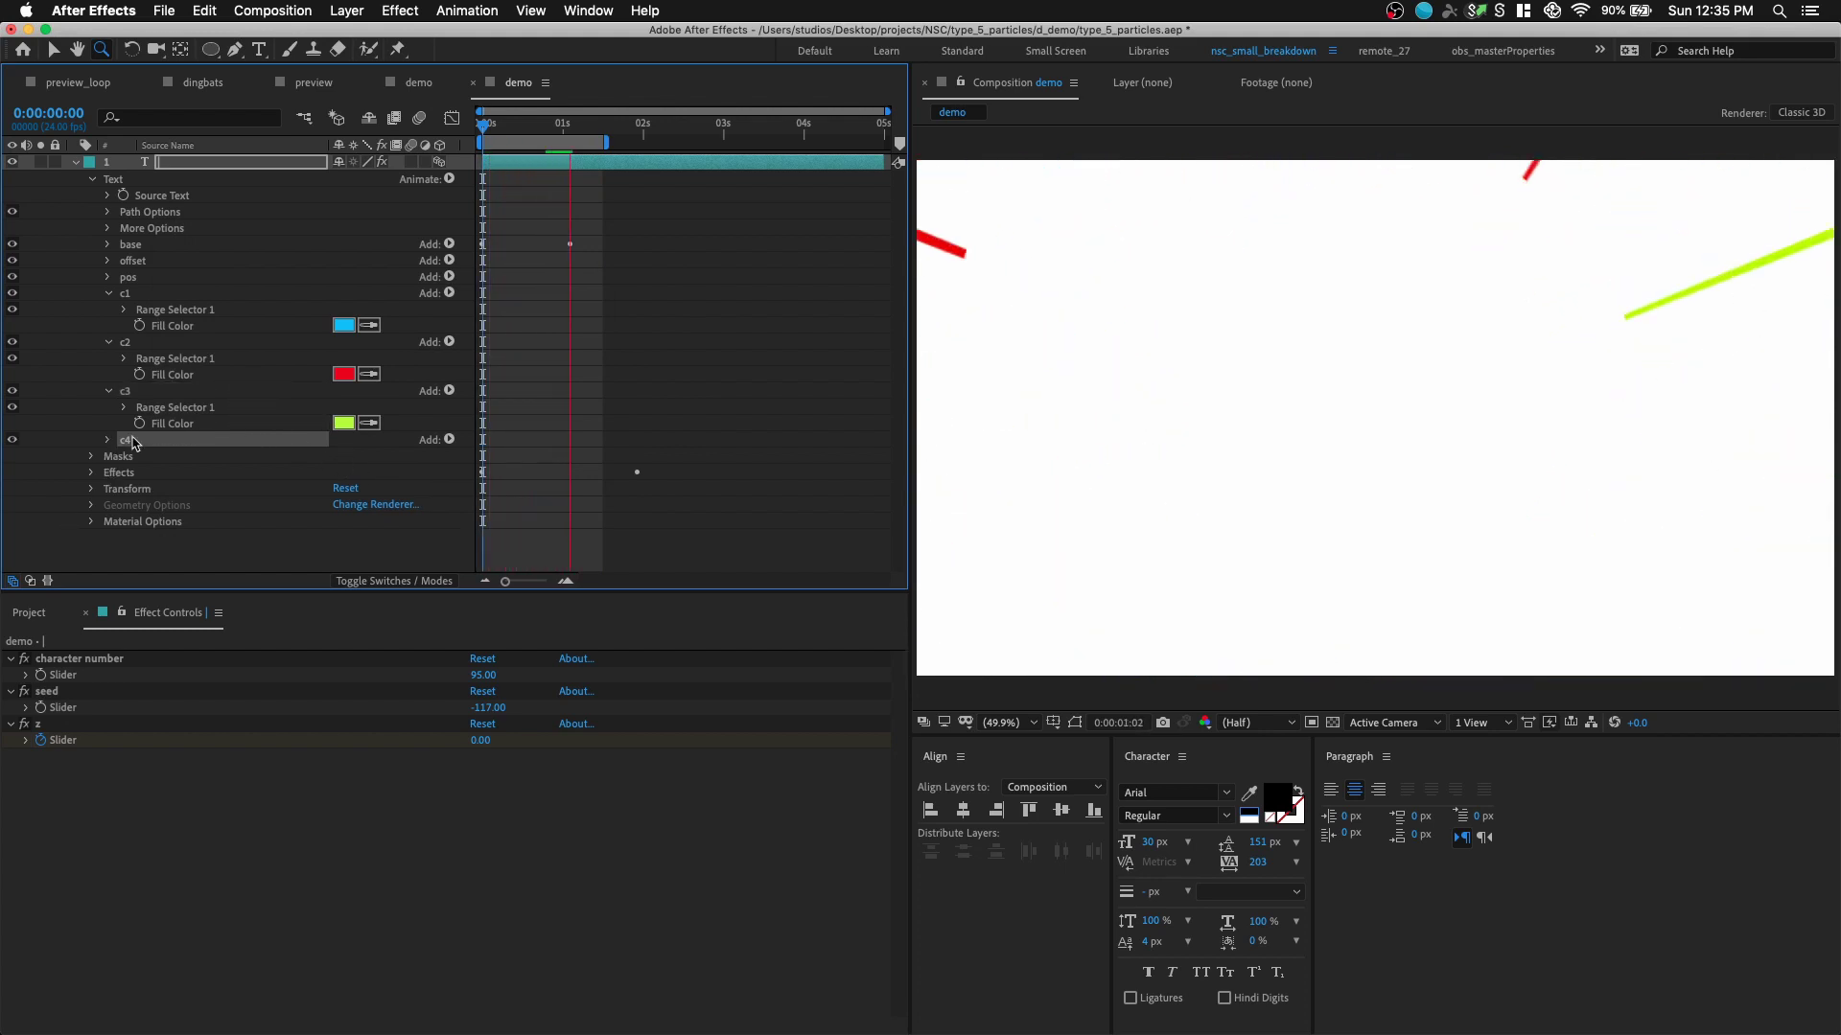
pyautogui.click(106, 440)
pyautogui.click(338, 472)
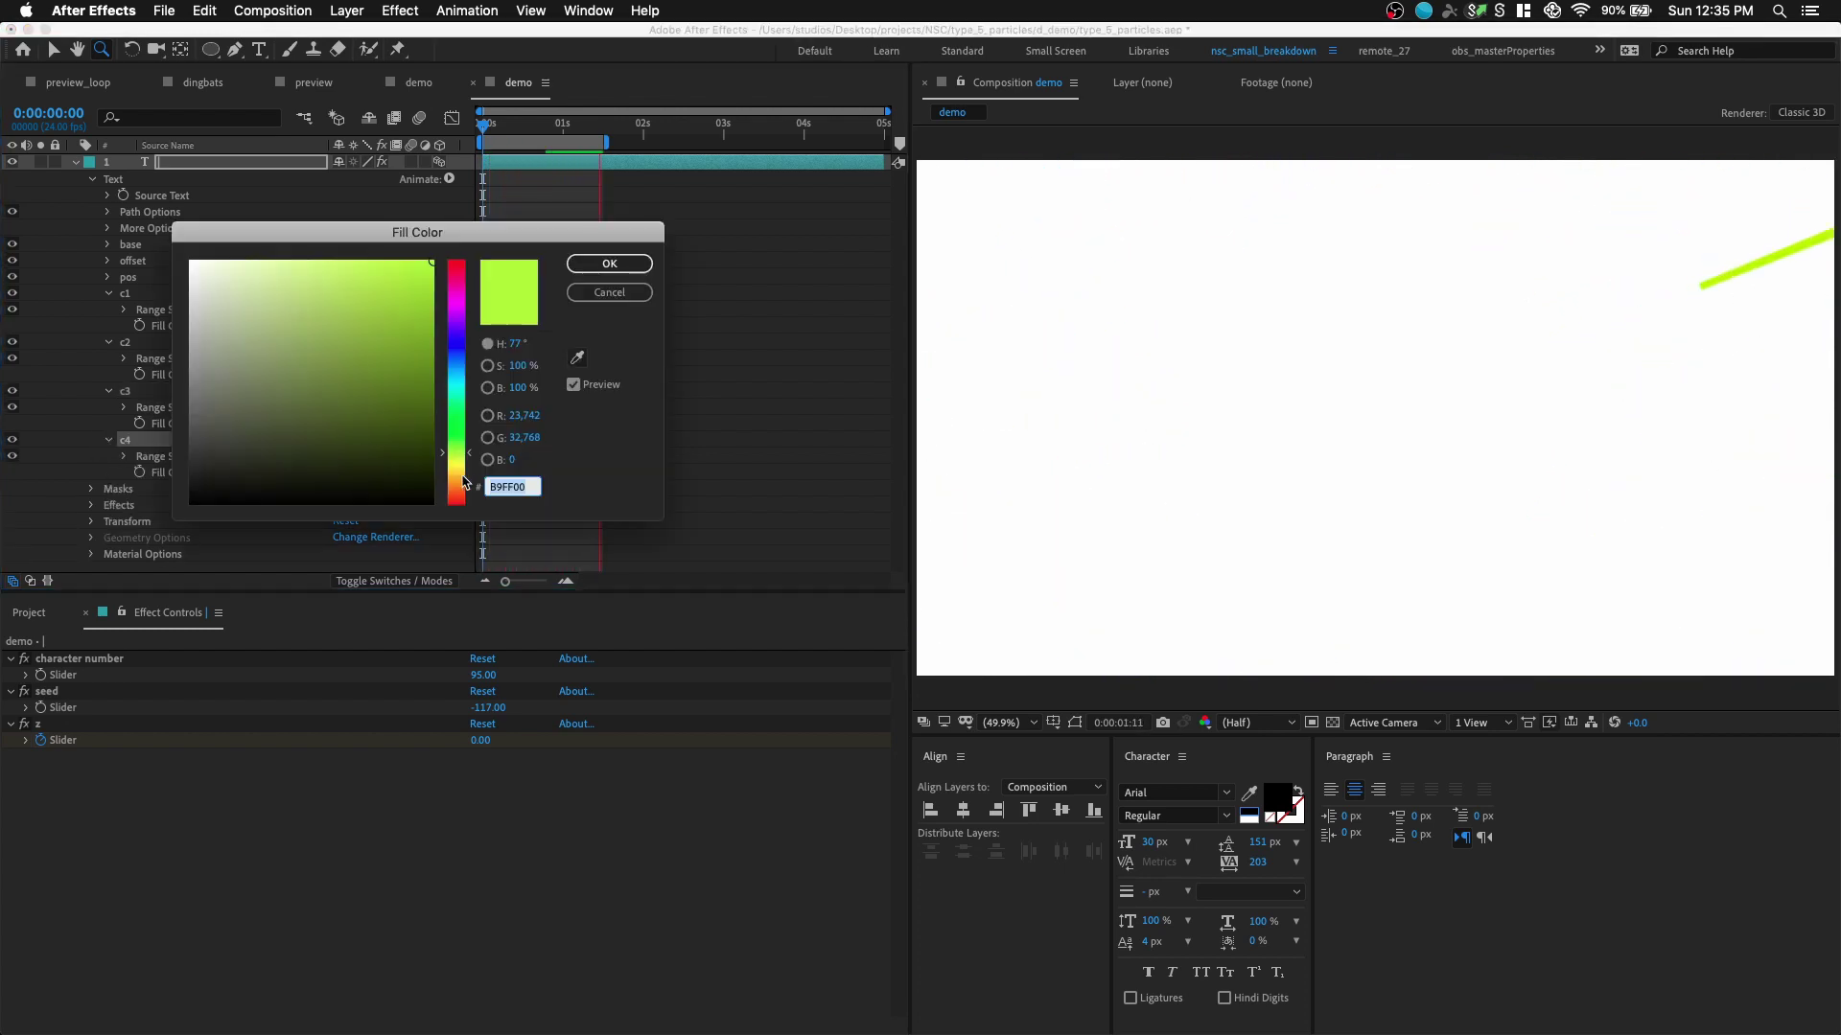
pyautogui.click(464, 482)
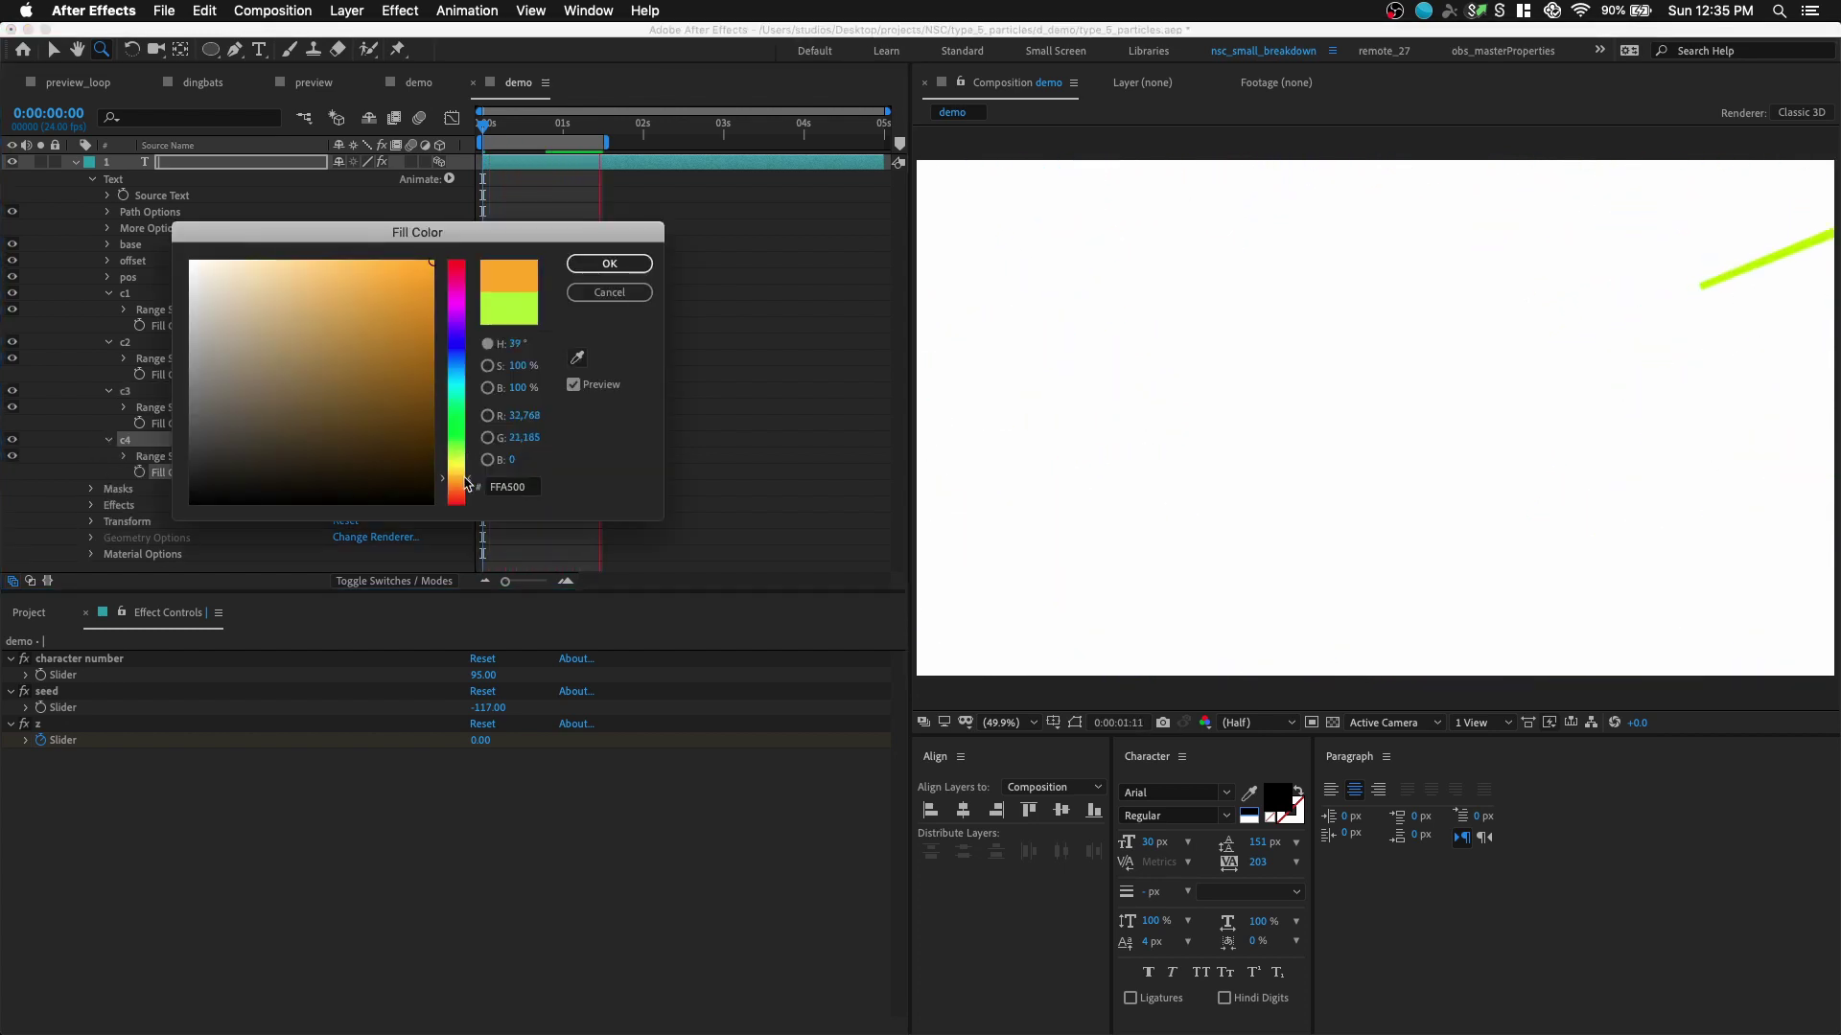
pyautogui.click(621, 262)
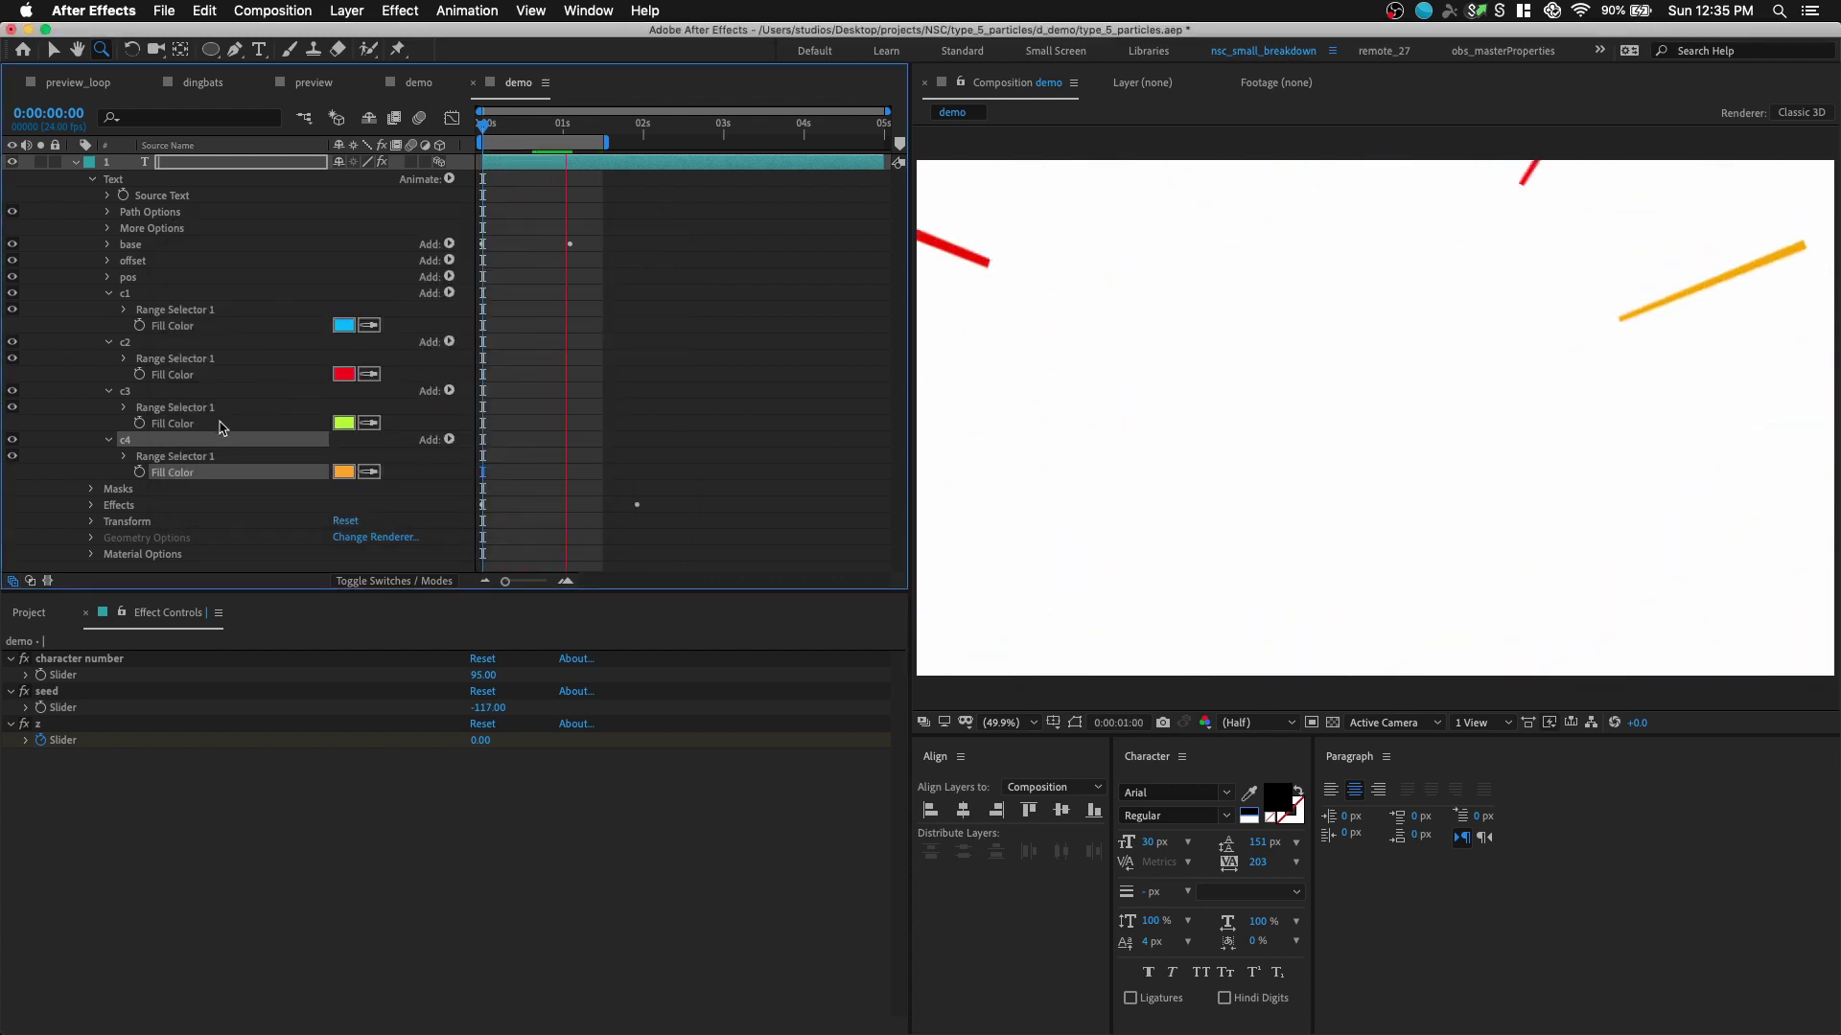
pyautogui.press('super+d')
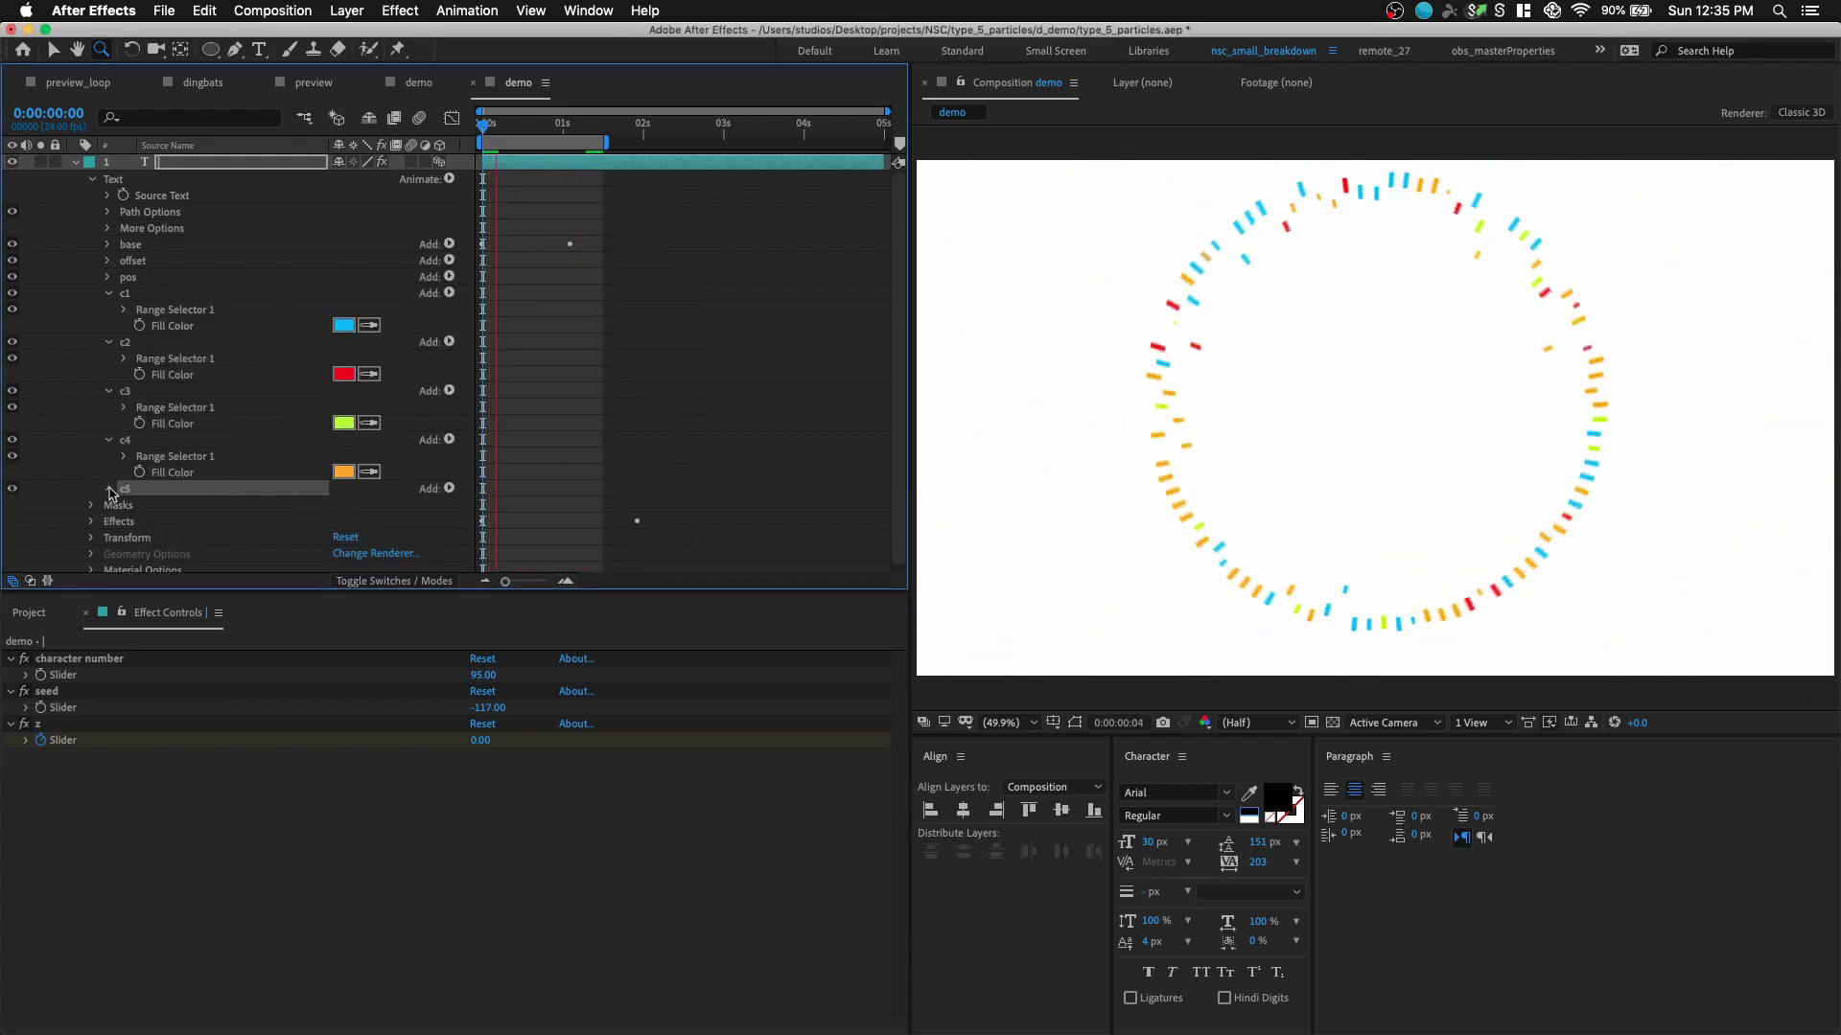
pyautogui.click(343, 521)
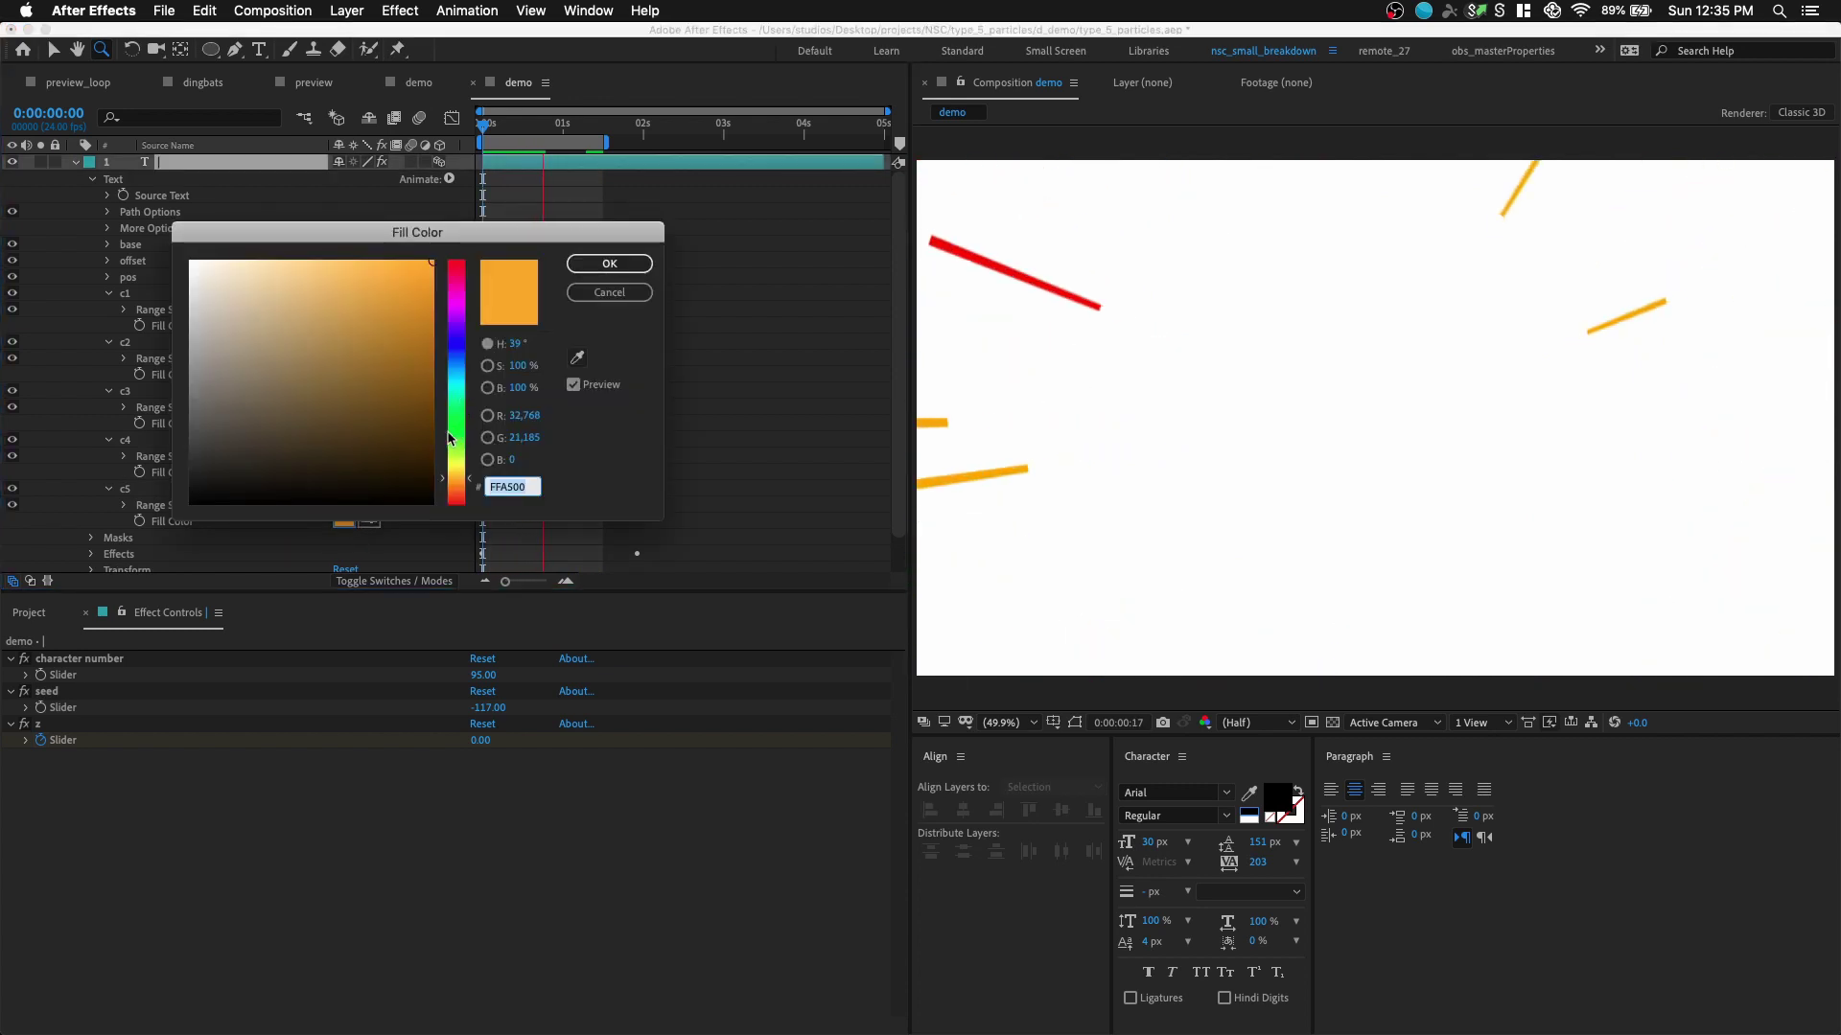
pyautogui.click(463, 326)
pyautogui.moveTo(477, 237); pyautogui.dragTo(686, 200)
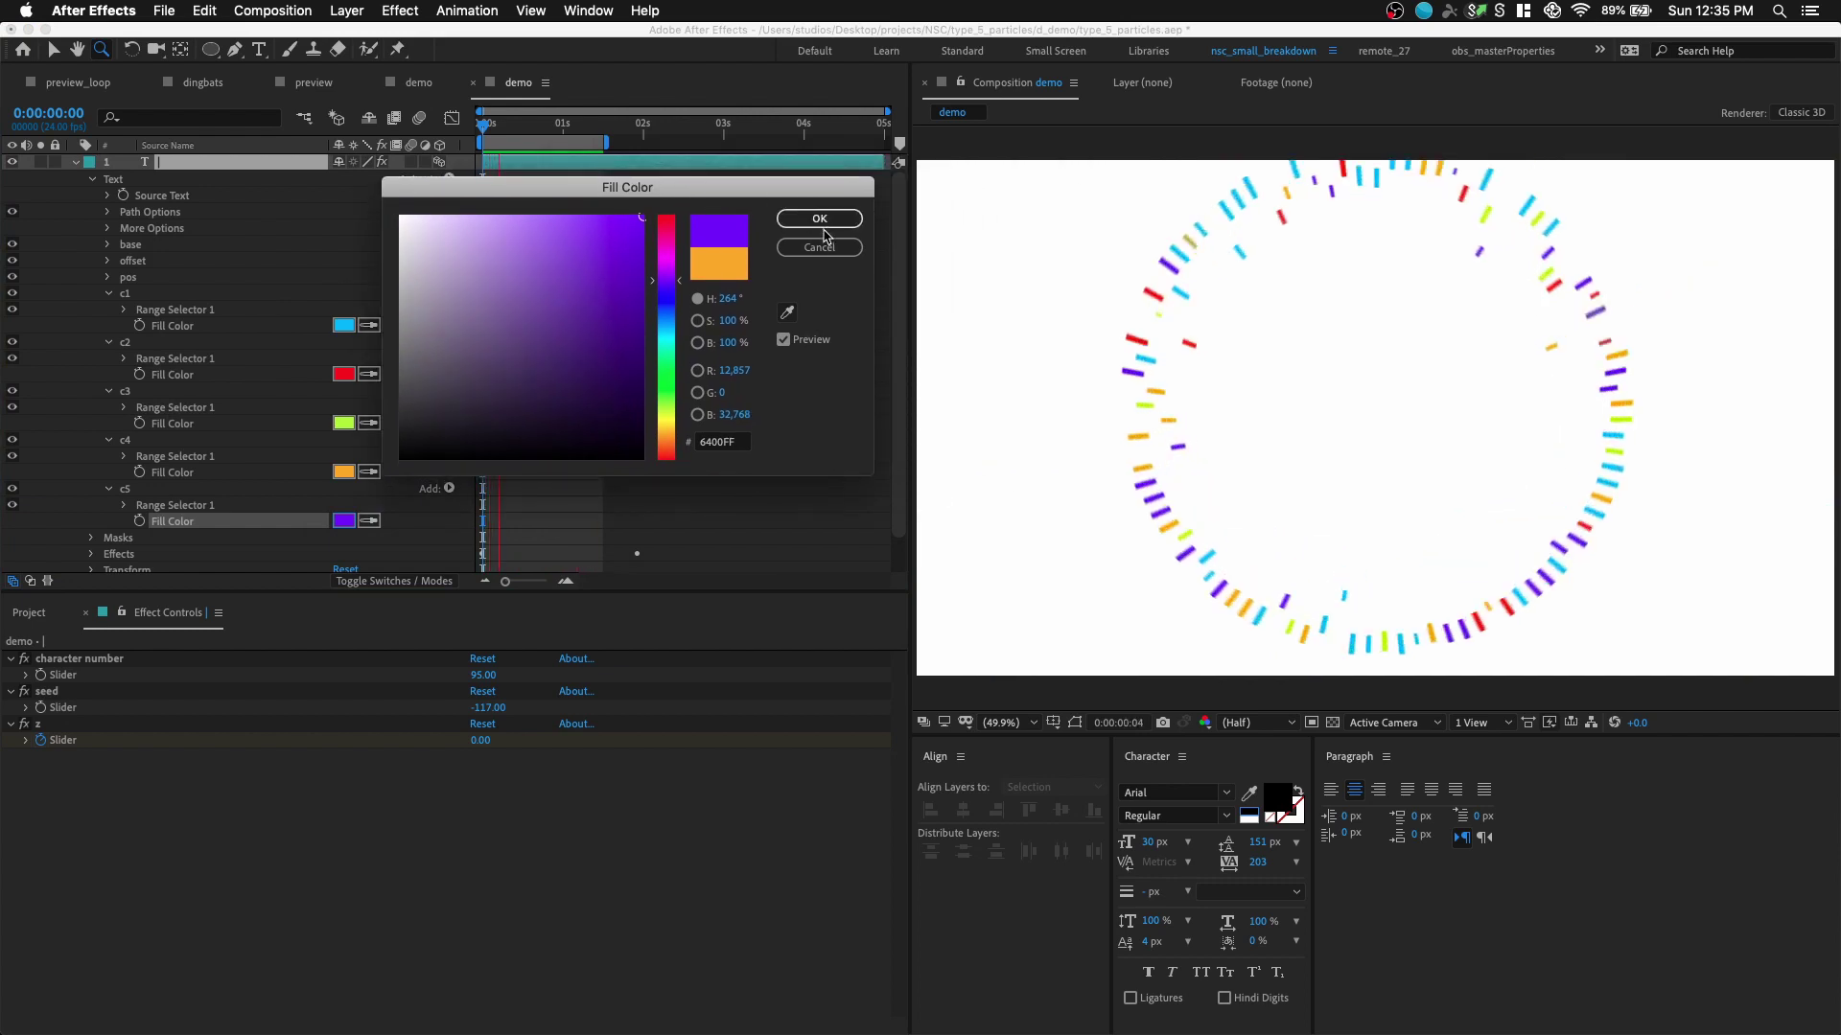
pyautogui.click(821, 220)
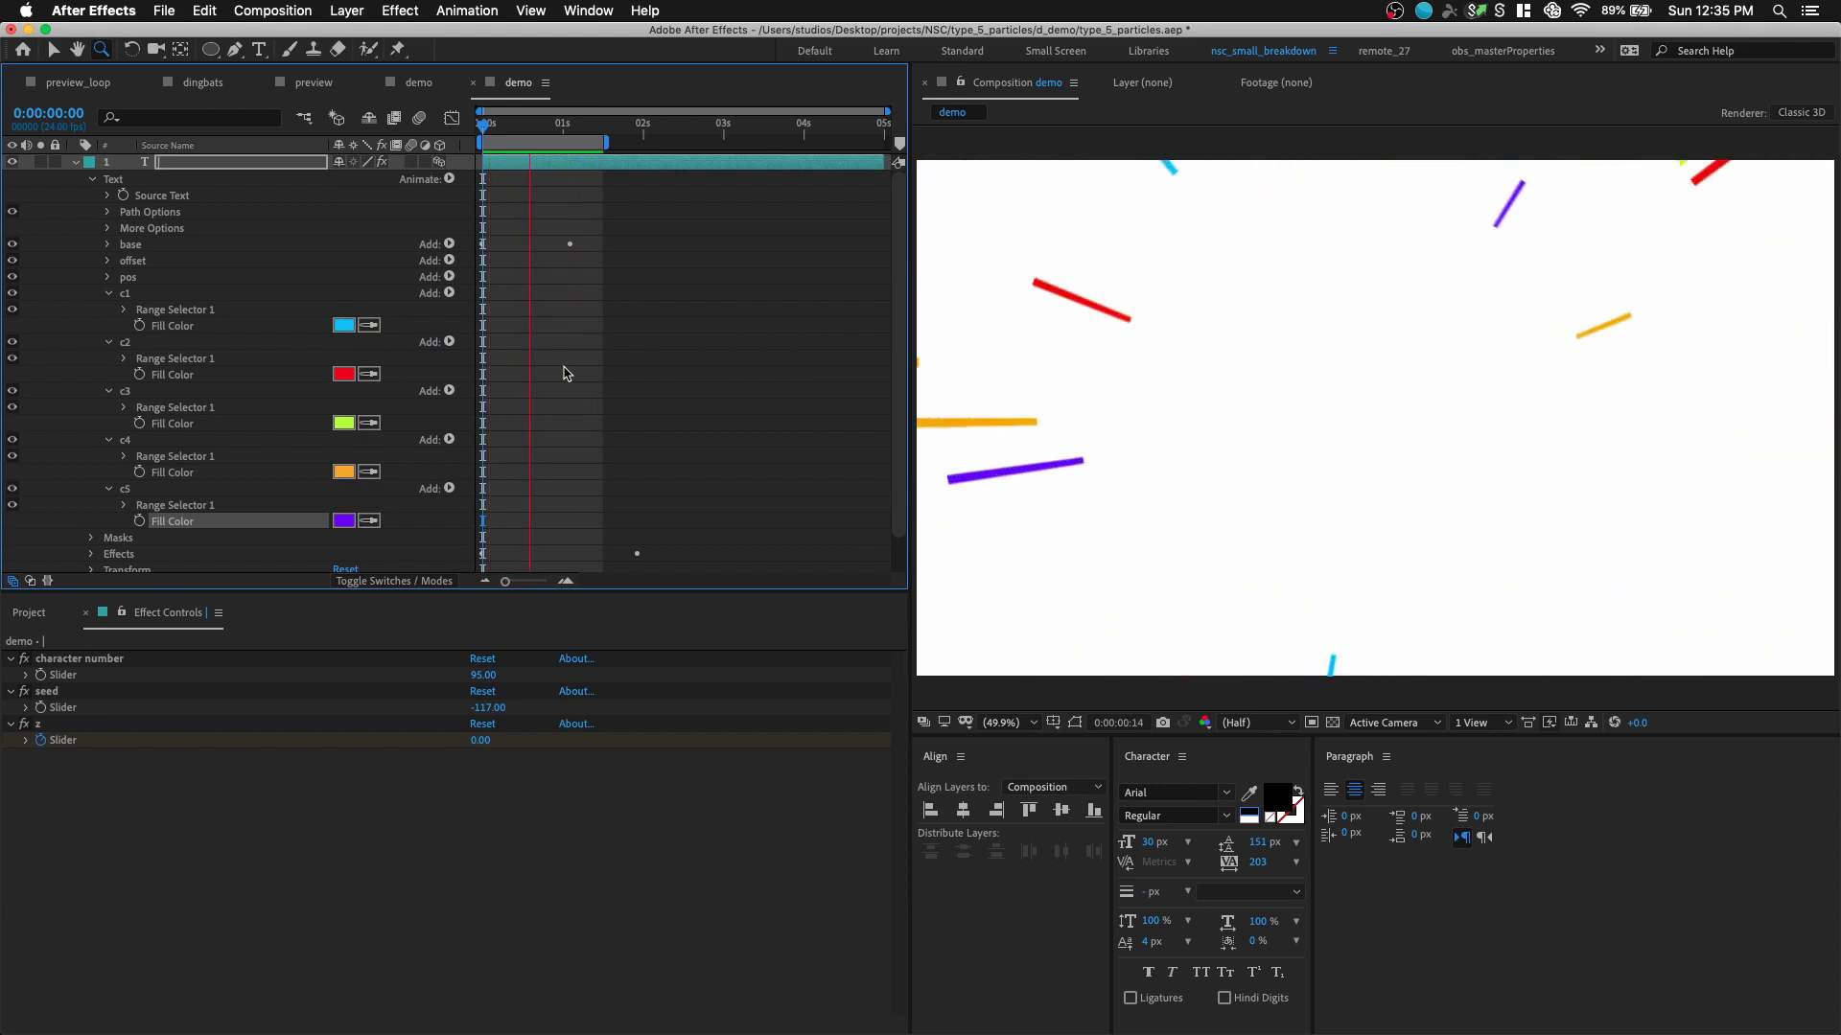
# - Save the project, then add a Stroke layer style to the particle text layer and choose black
pyautogui.press('super+s')
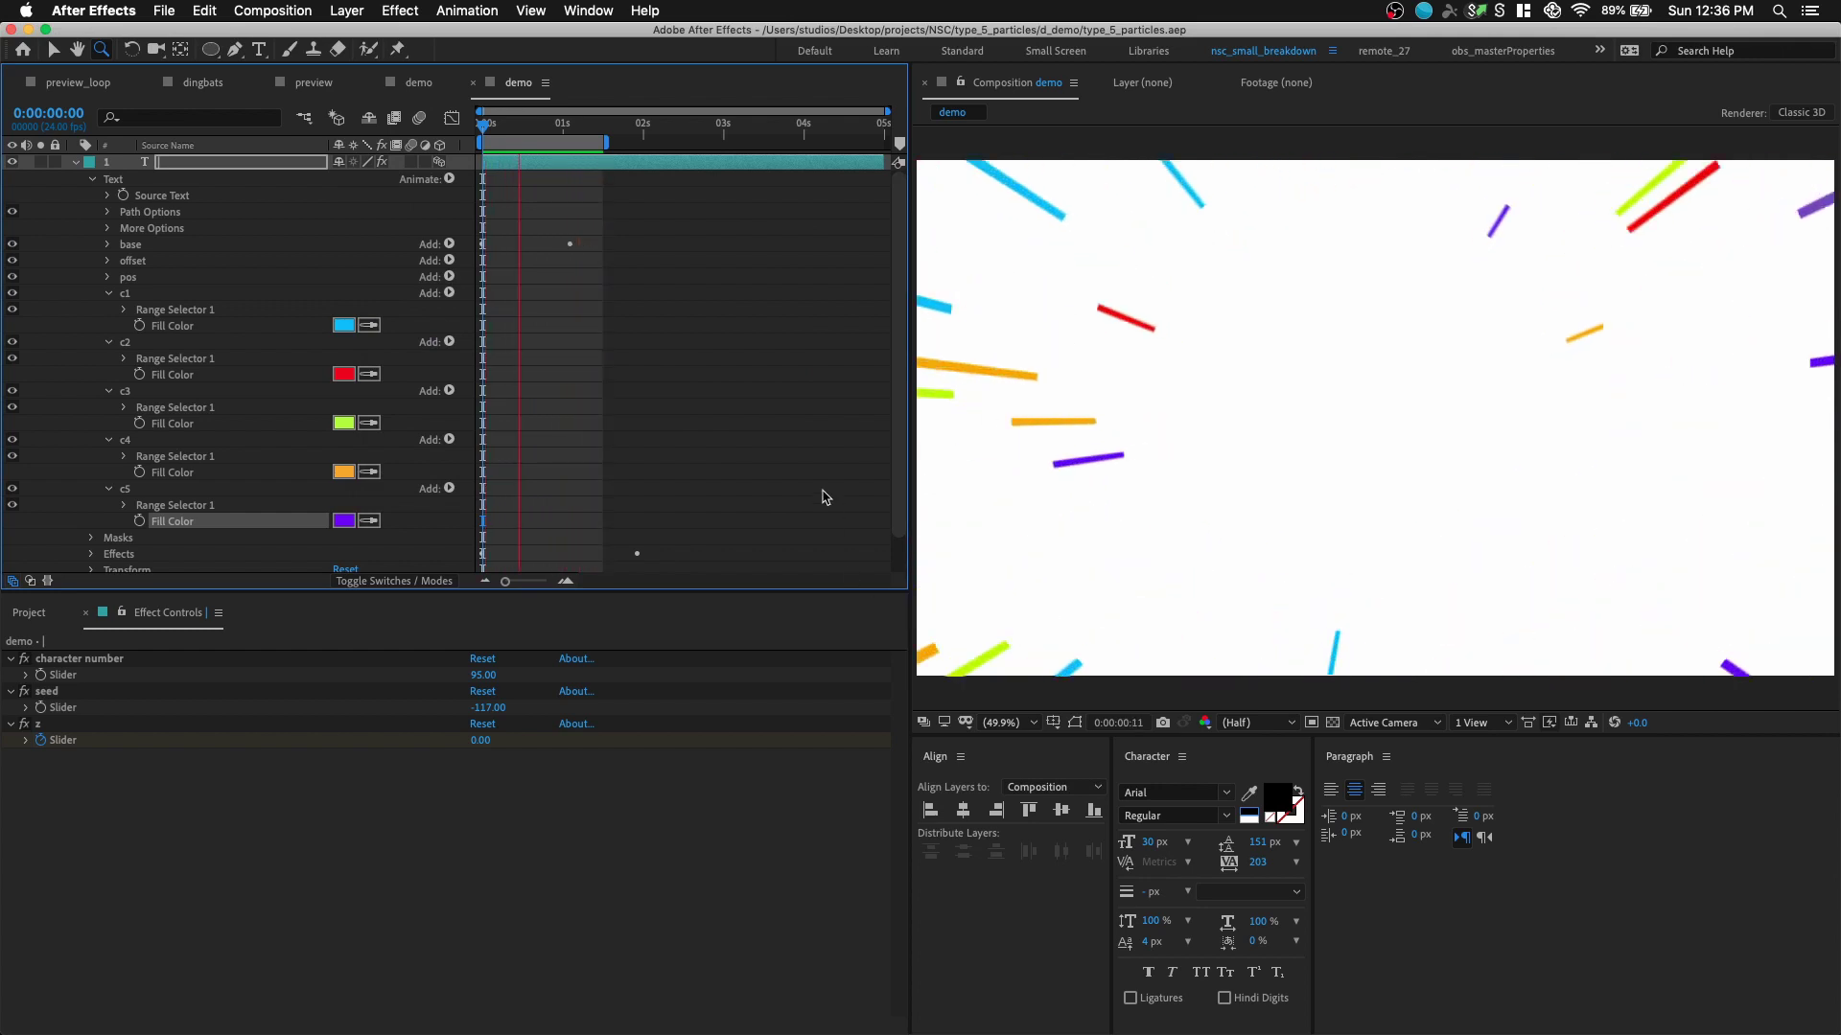
pyautogui.moveTo(529, 127); pyautogui.dragTo(516, 137)
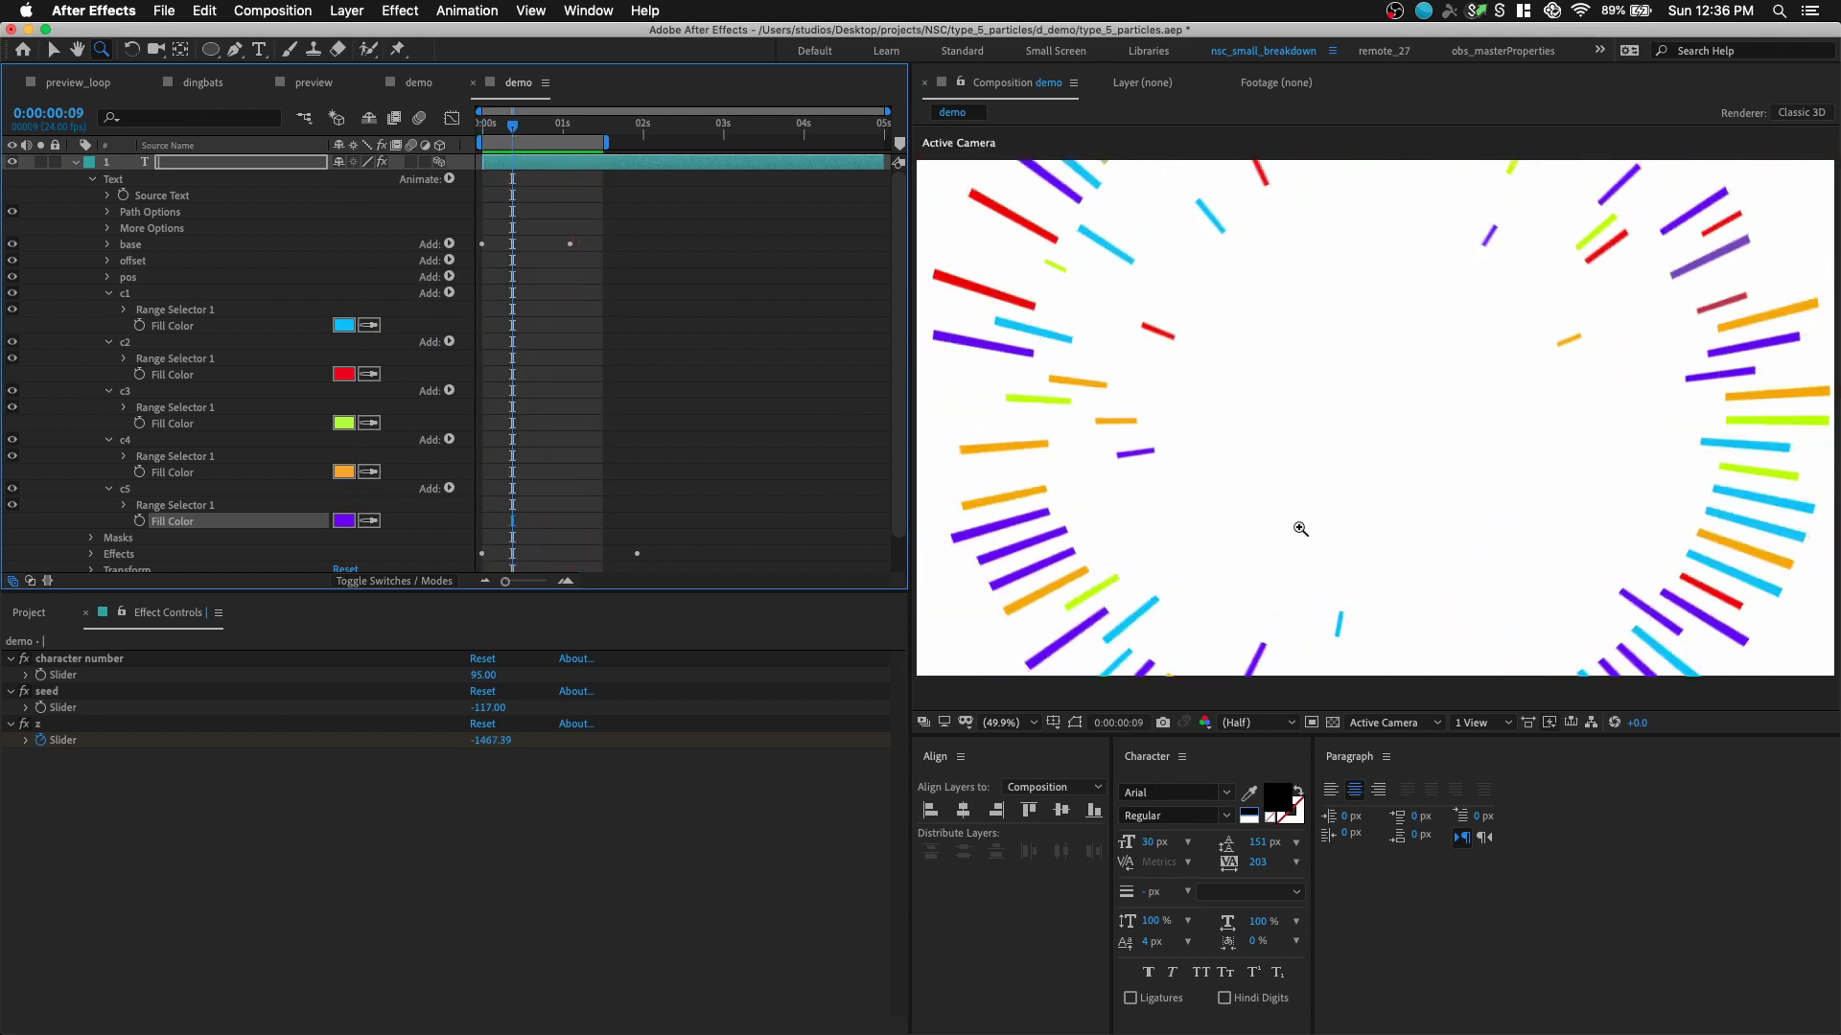
pyautogui.click(354, 9)
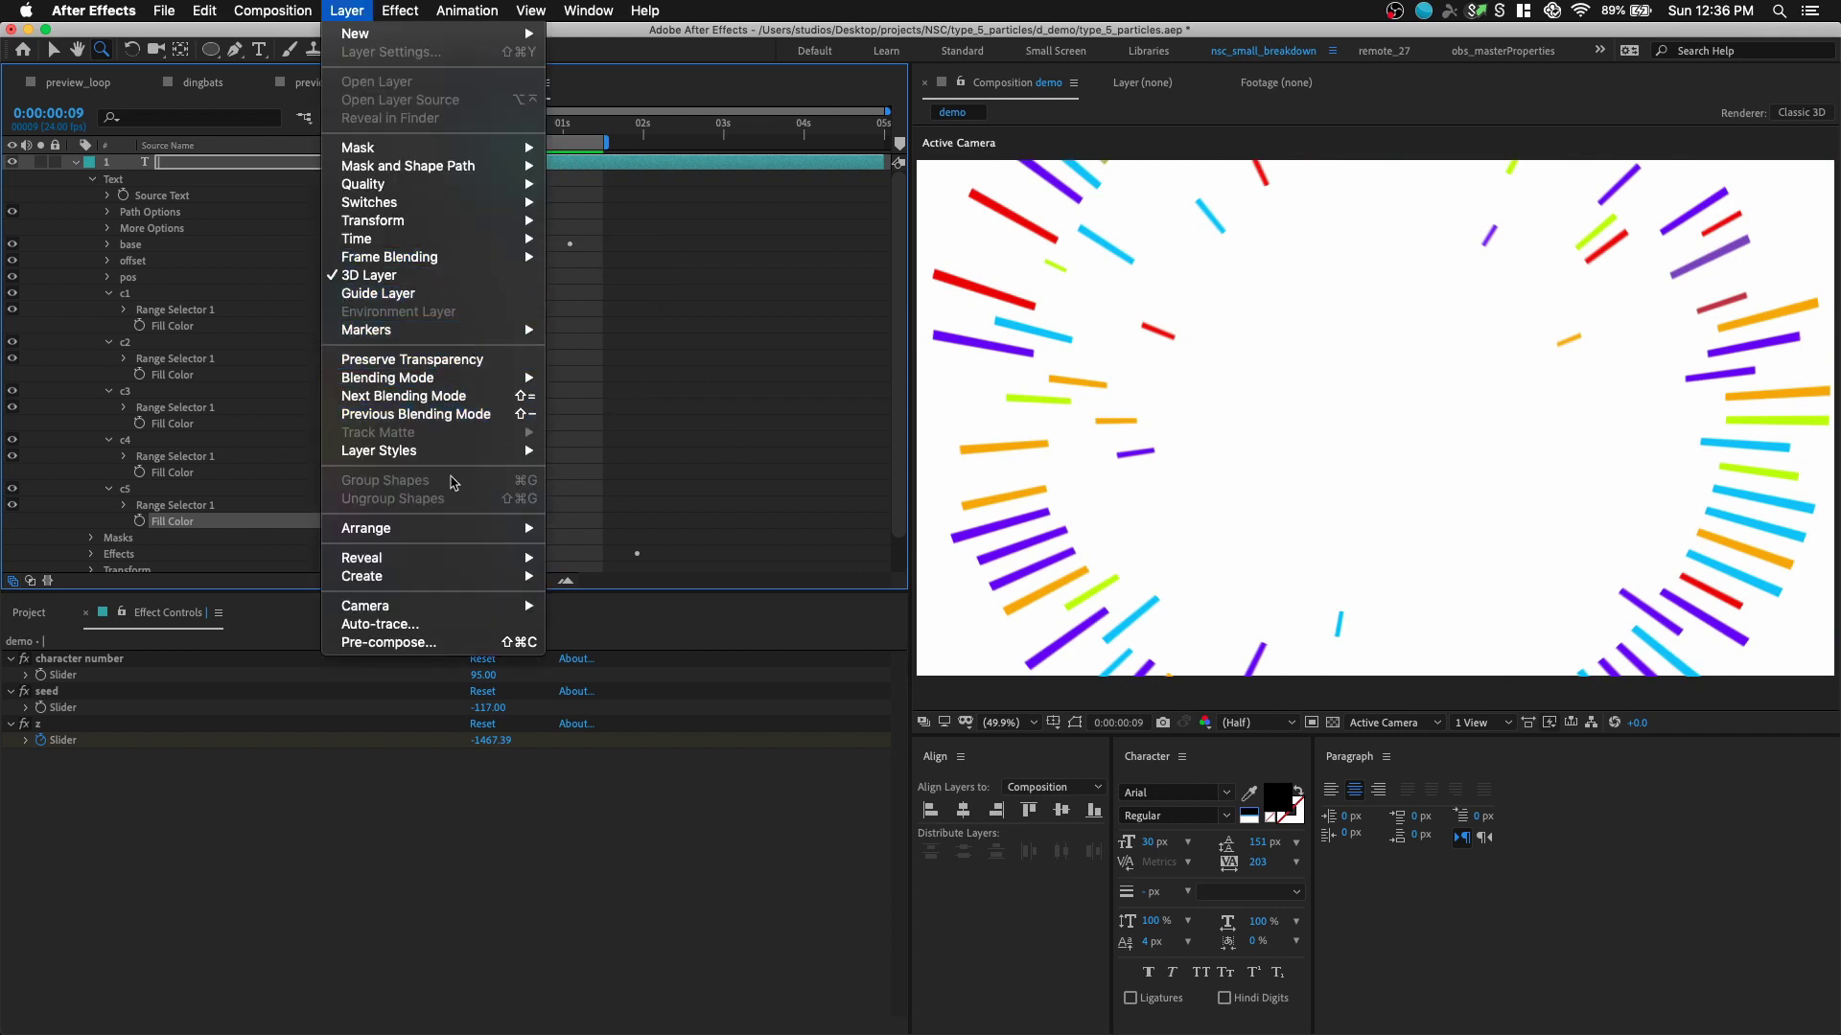
pyautogui.moveTo(403, 451)
pyautogui.click(658, 671)
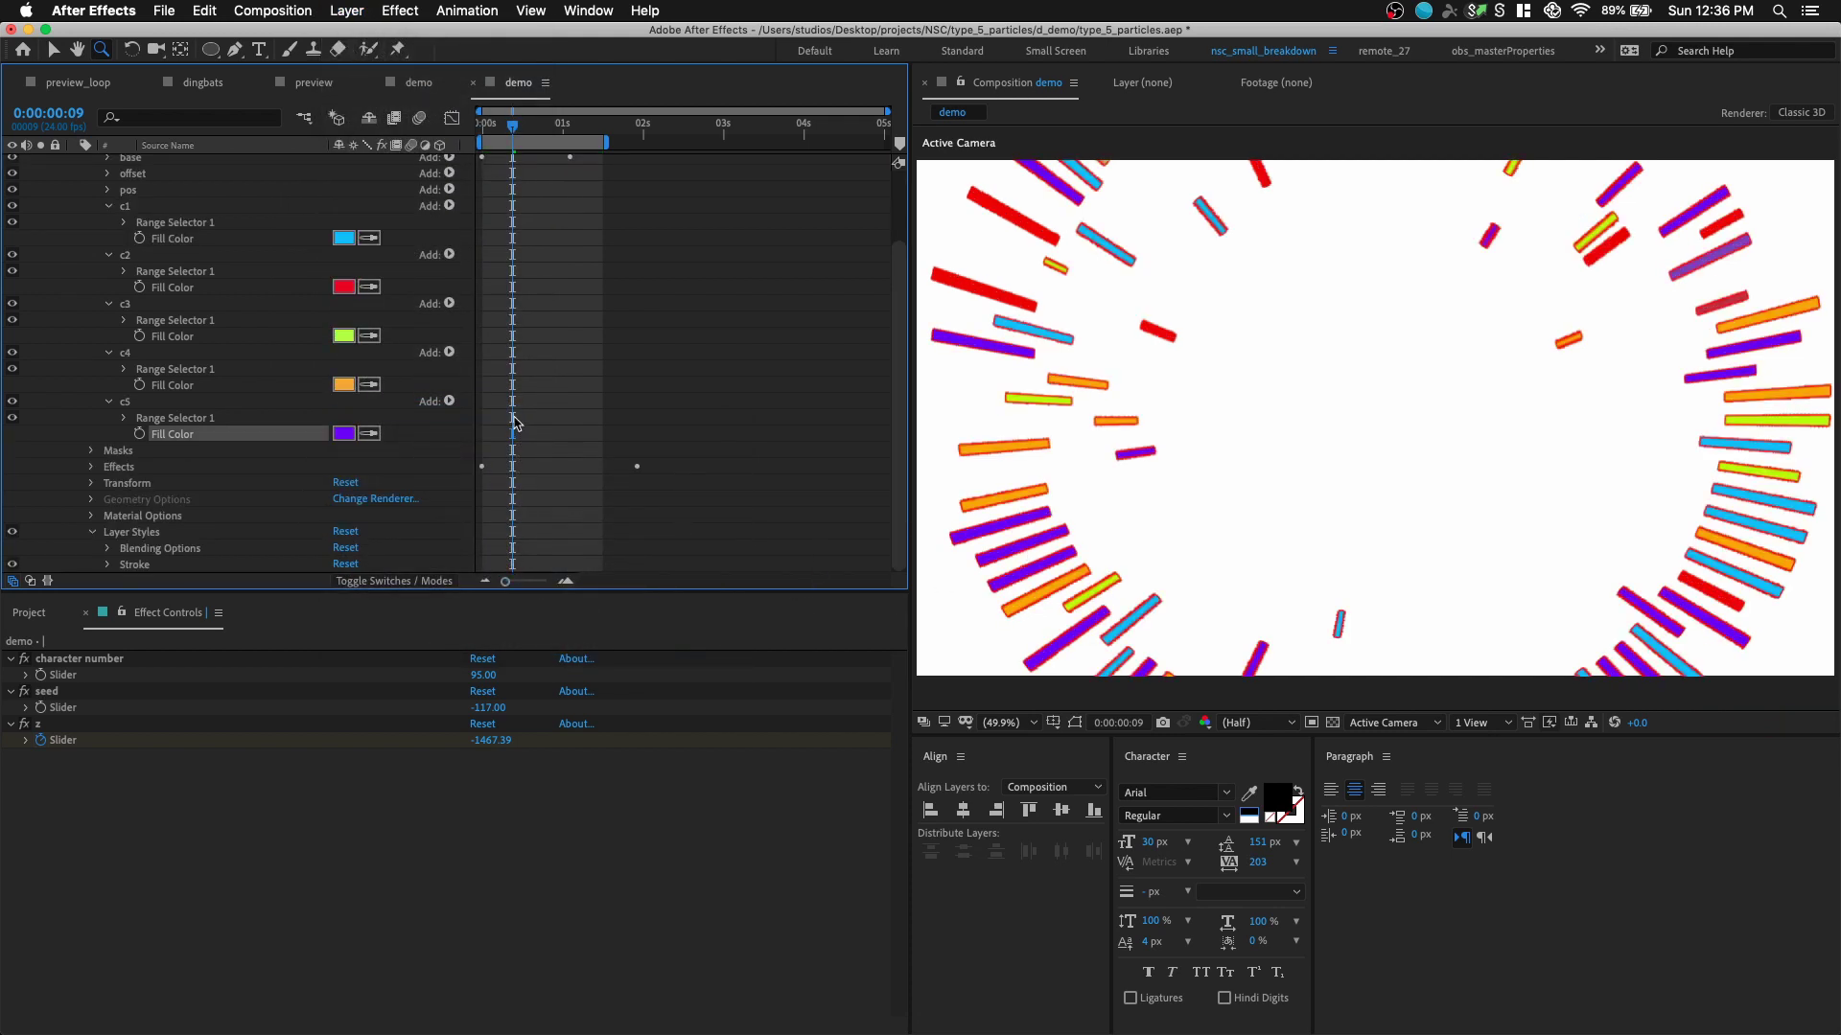
pyautogui.scroll(3, 364, 433)
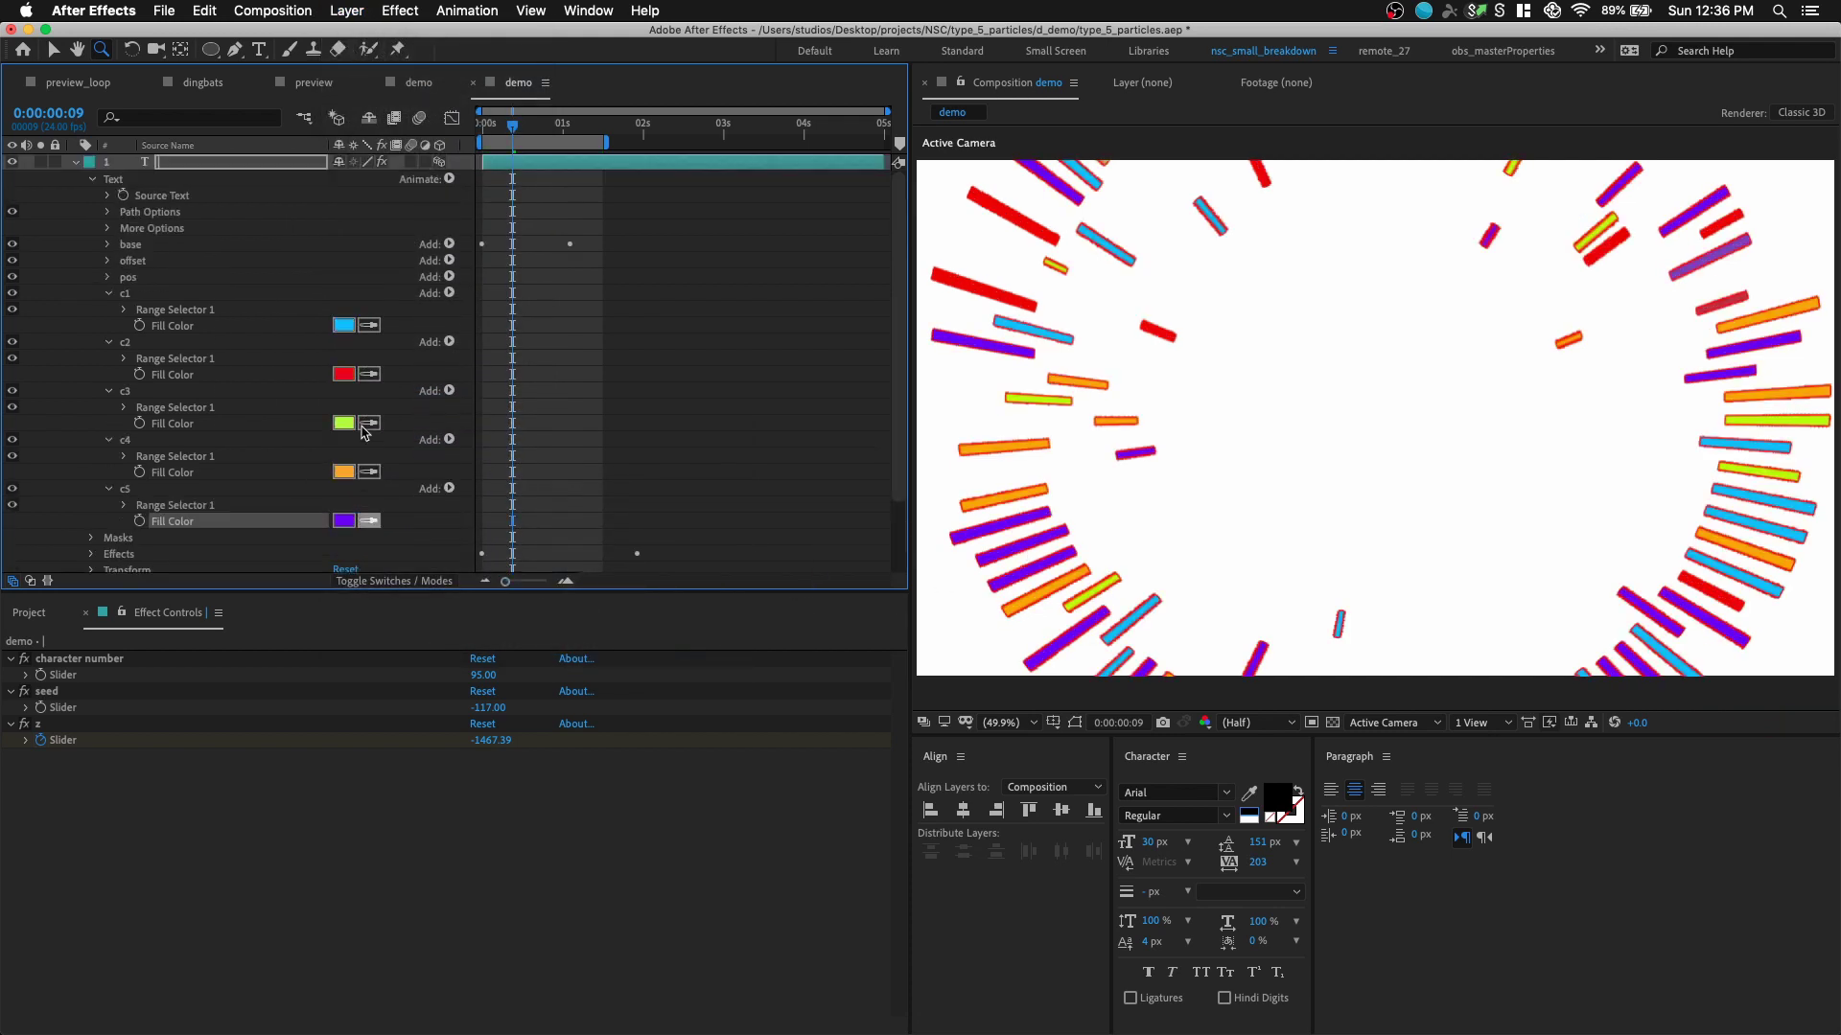
pyautogui.click(91, 180)
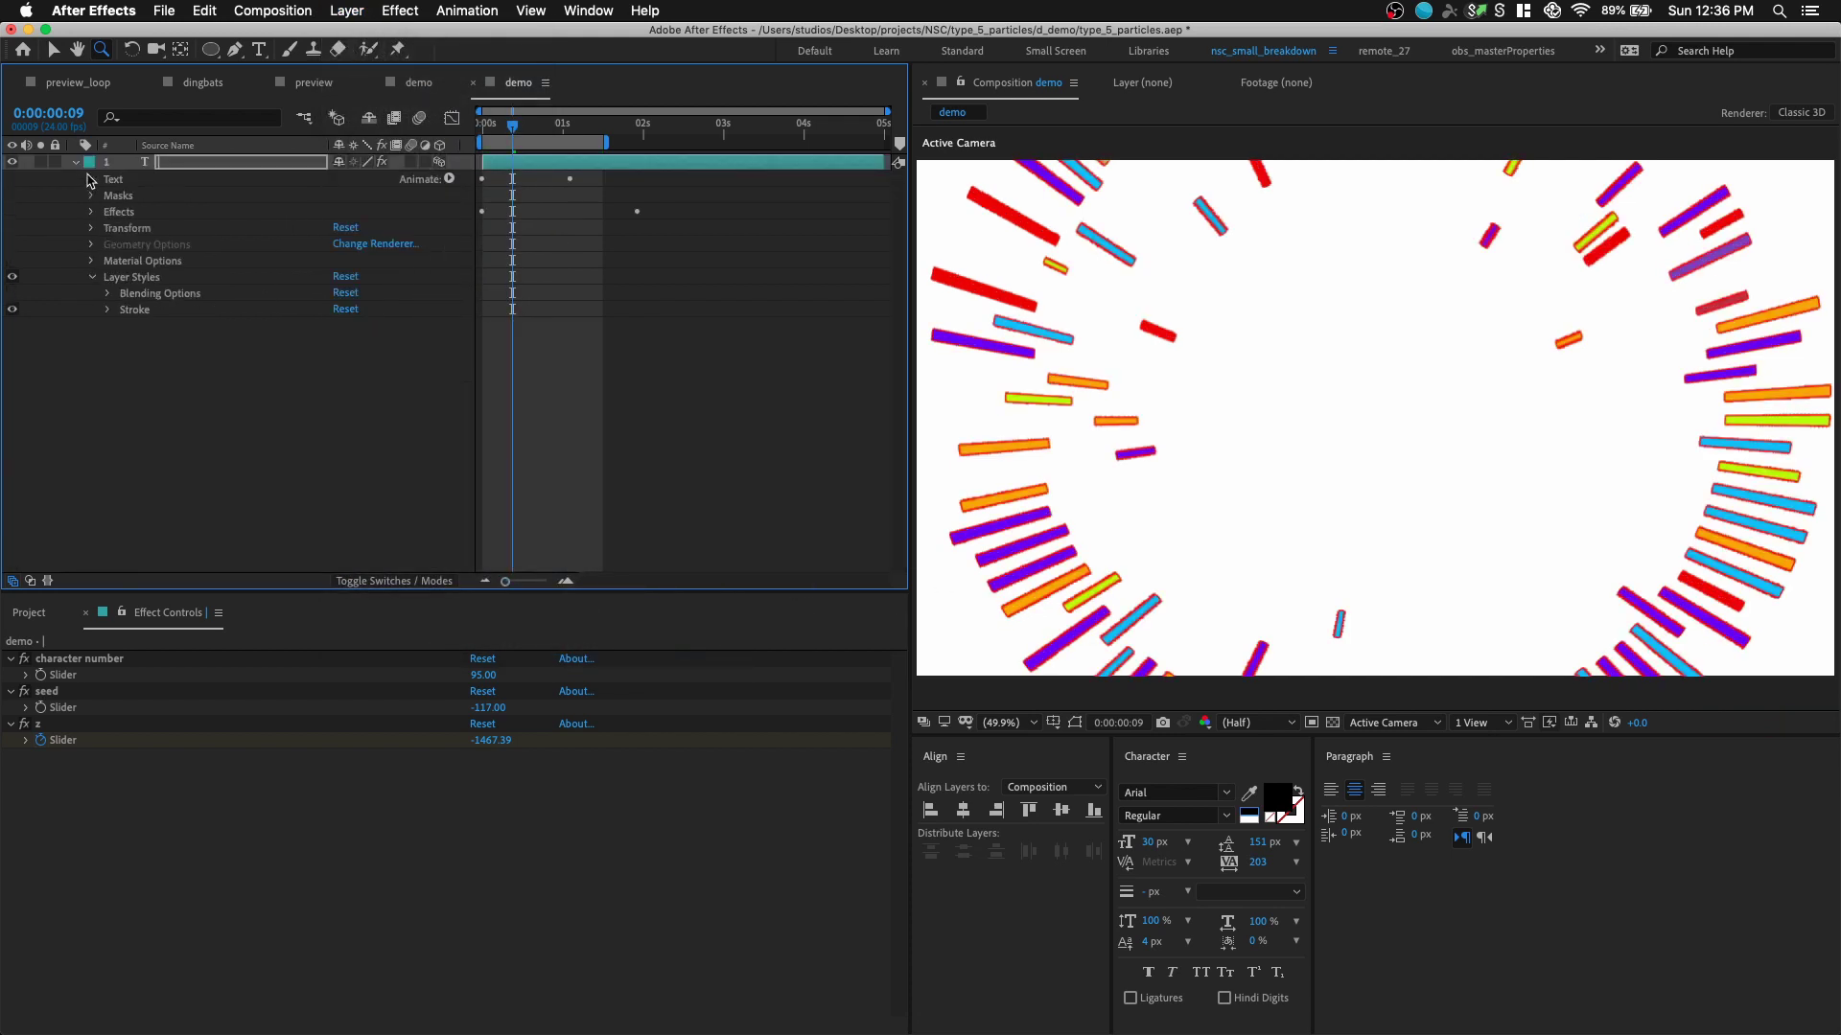
pyautogui.click(108, 310)
pyautogui.click(343, 342)
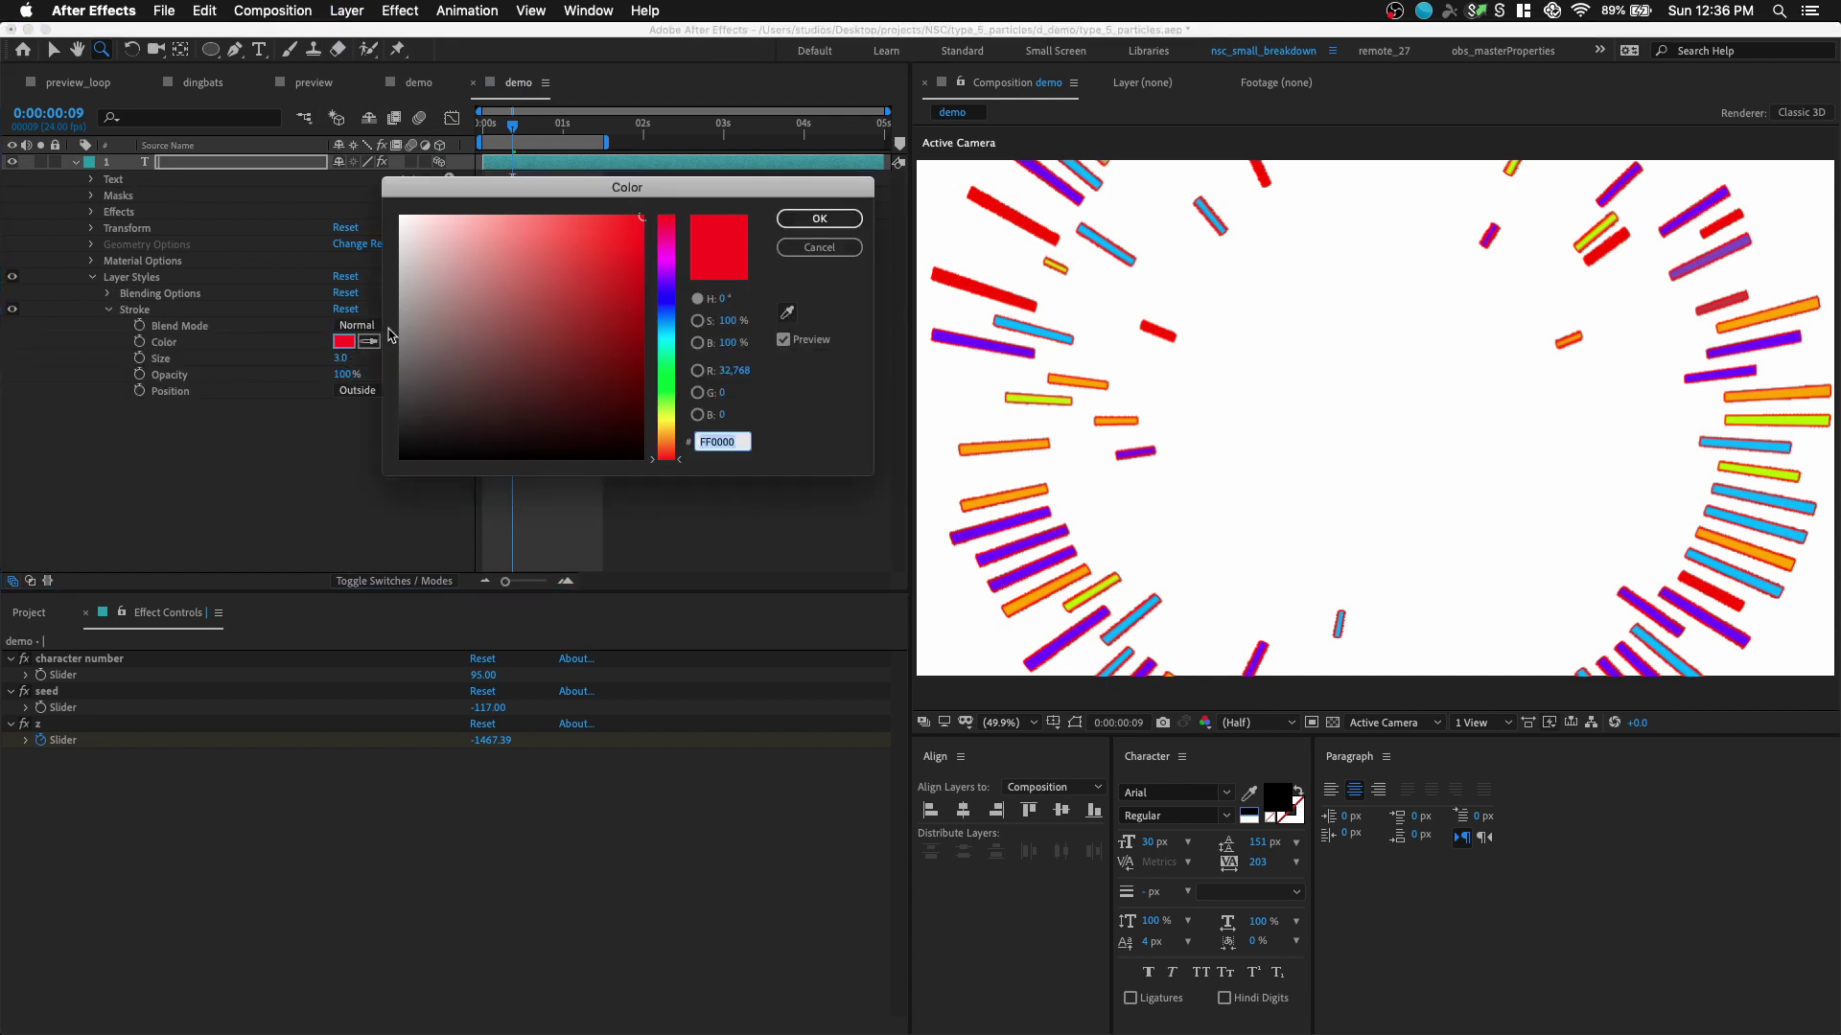
pyautogui.click(634, 459)
# - Confirm the black stroke, zoom the viewer to 200% and thicken the stroke to 10.6
pyautogui.click(818, 219)
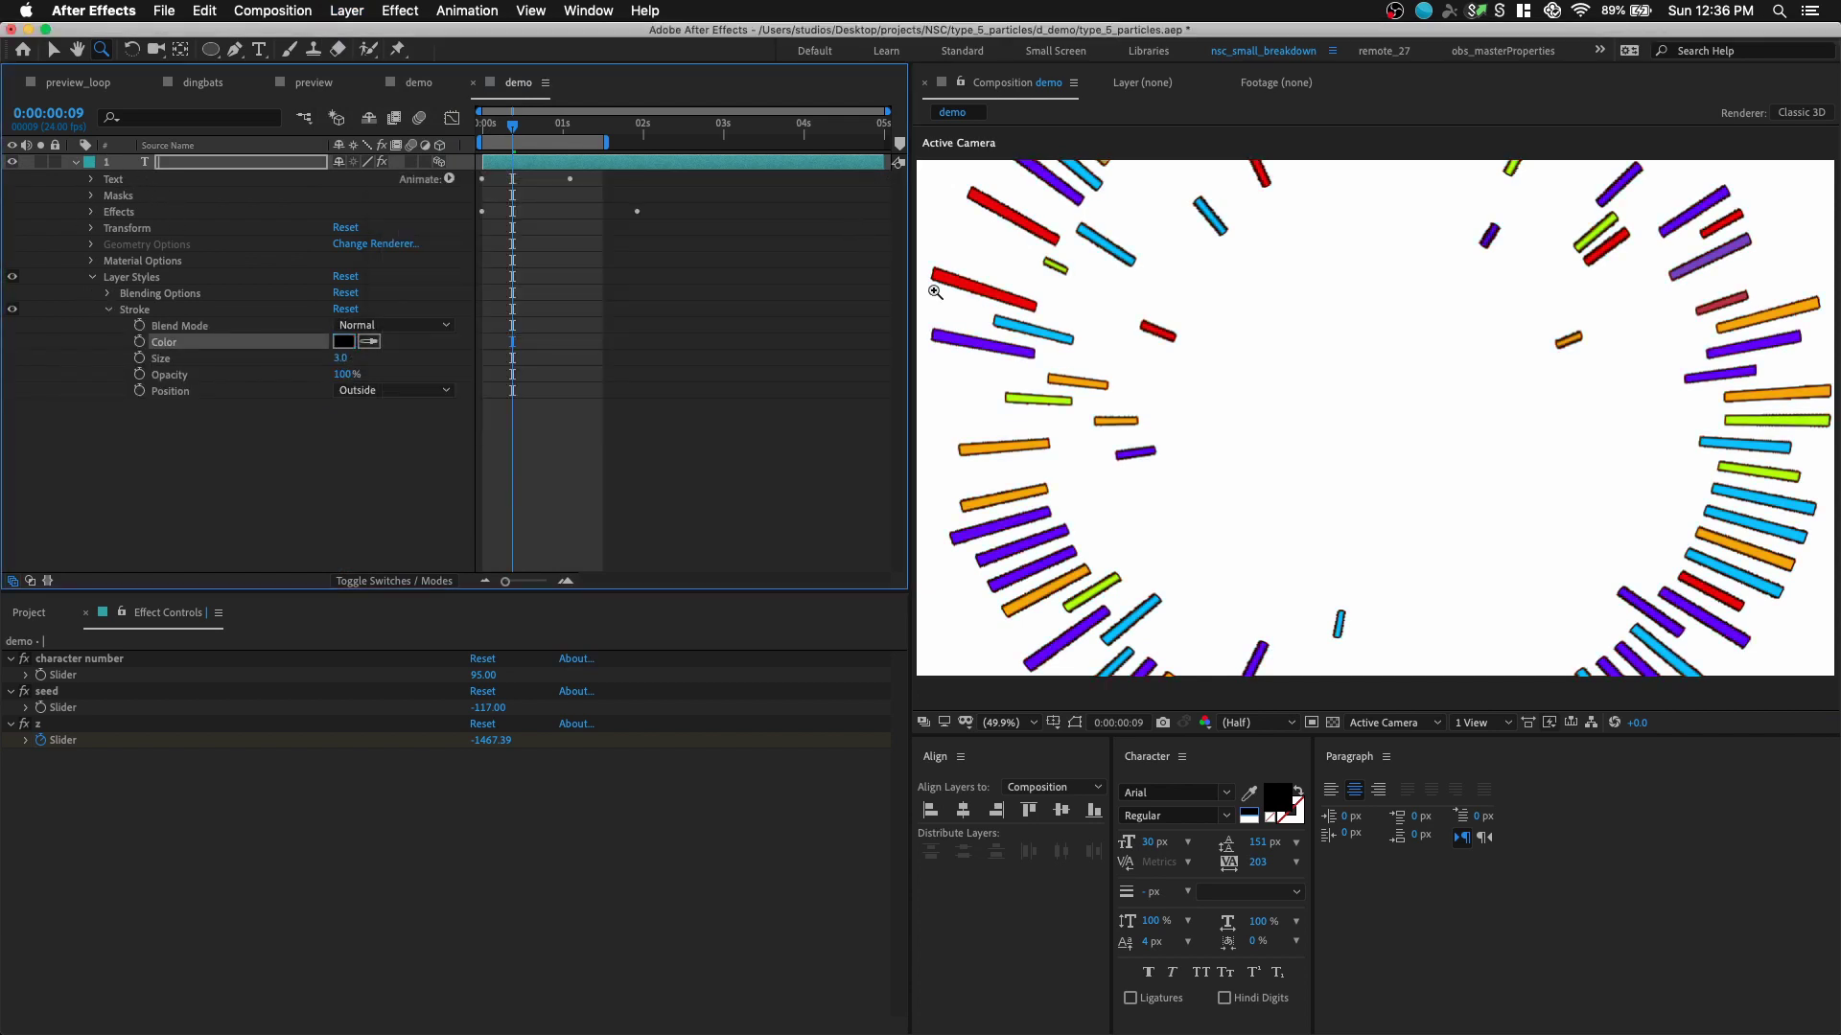
pyautogui.click(1043, 366)
pyautogui.click(1368, 384)
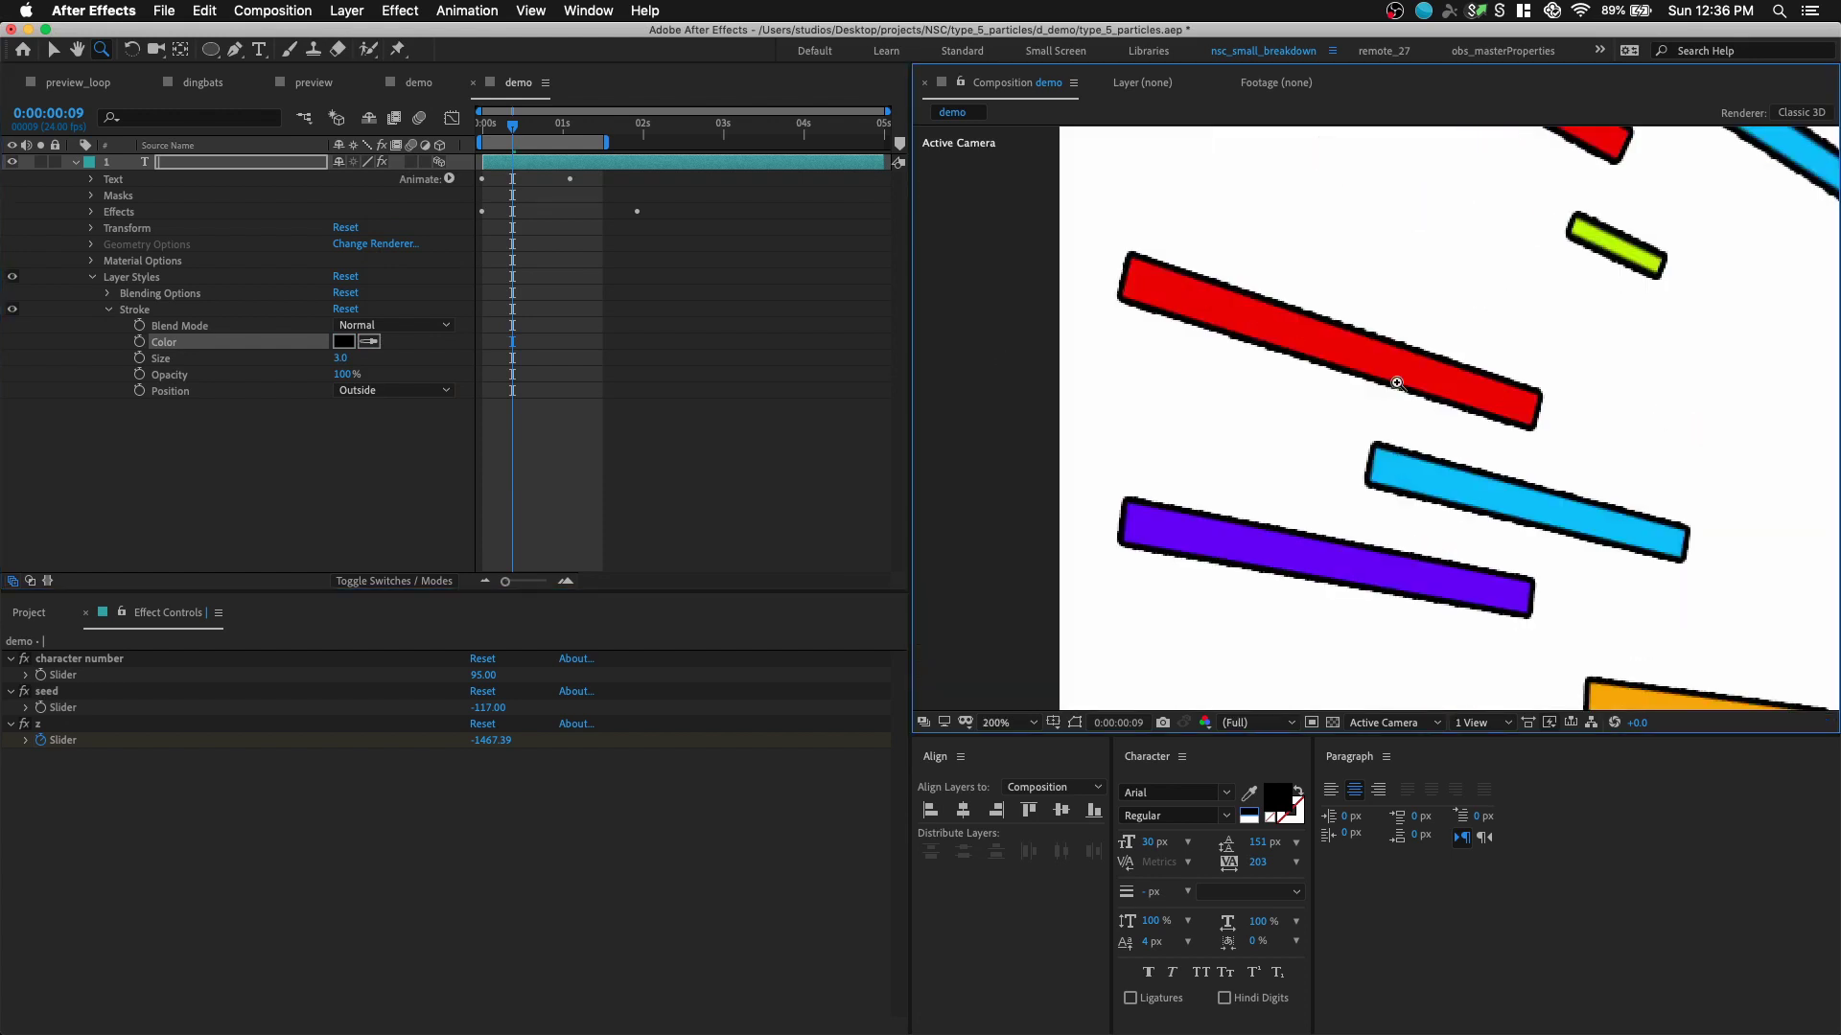
pyautogui.moveTo(1422, 370); pyautogui.dragTo(1209, 261)
pyautogui.press('z')
pyautogui.moveTo(1138, 347); pyautogui.dragTo(1150, 349)
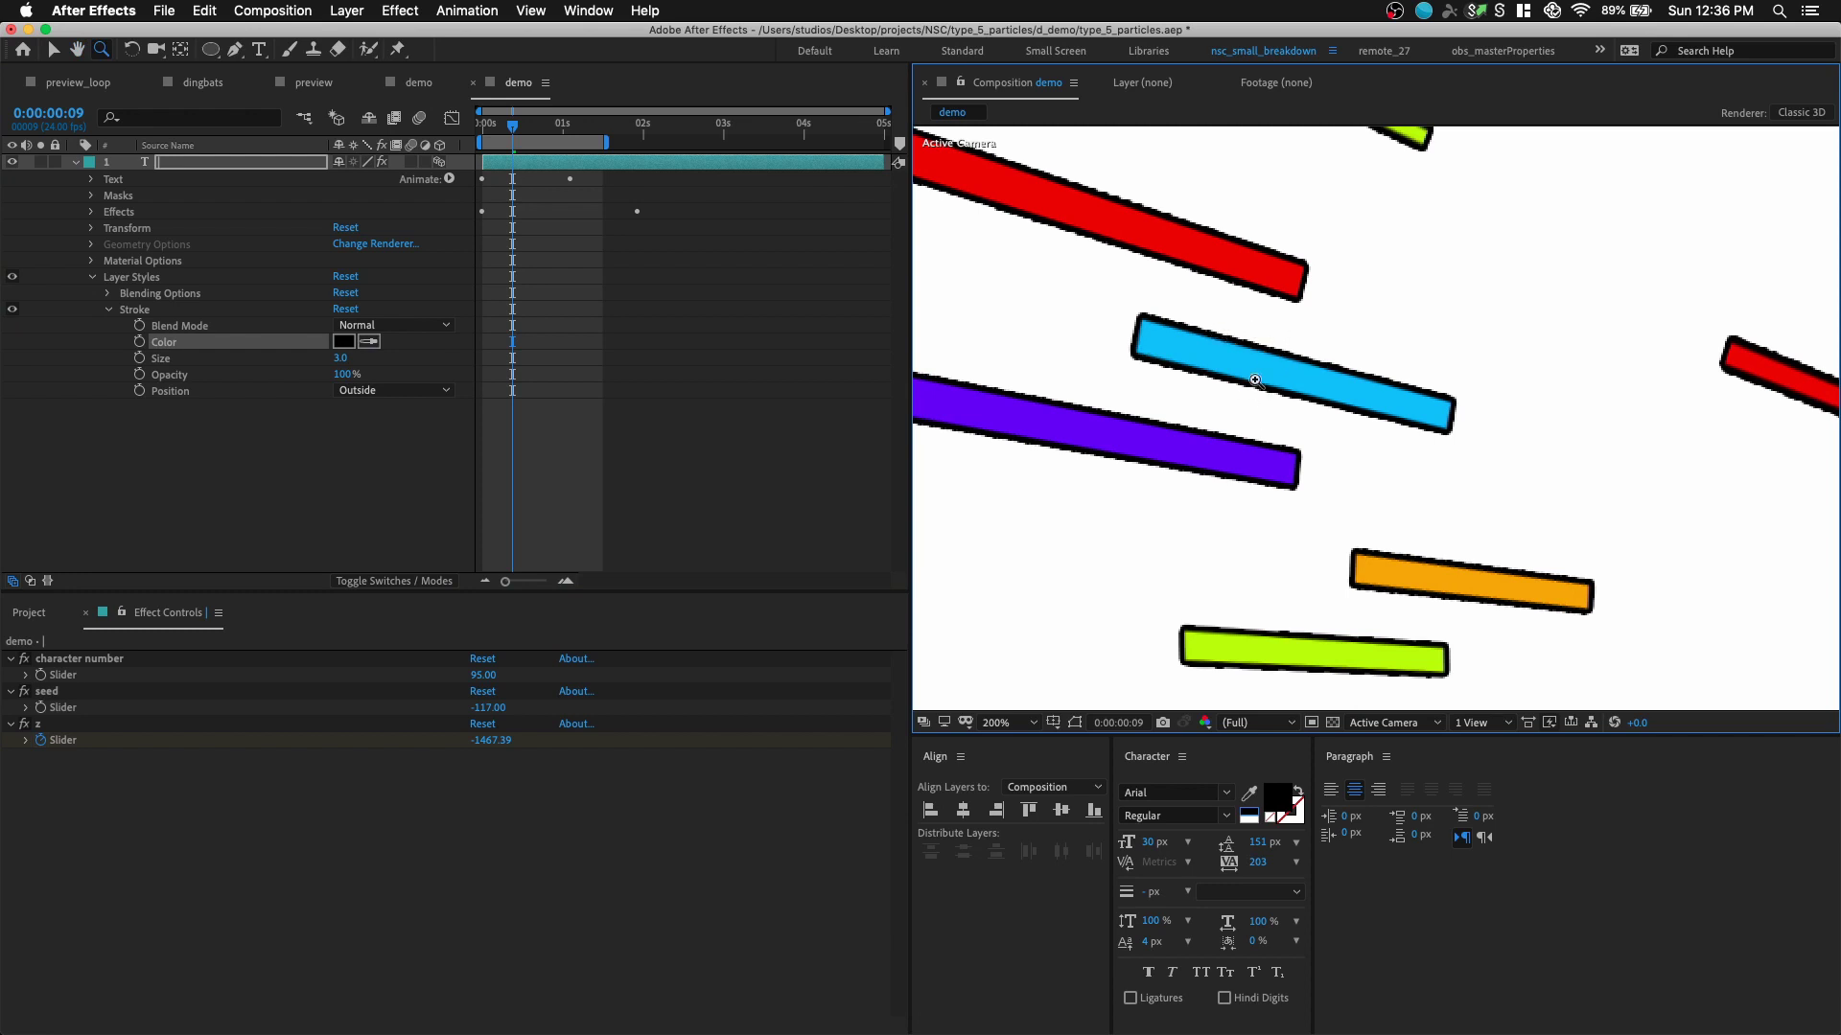
pyautogui.moveTo(1137, 343); pyautogui.dragTo(1187, 361)
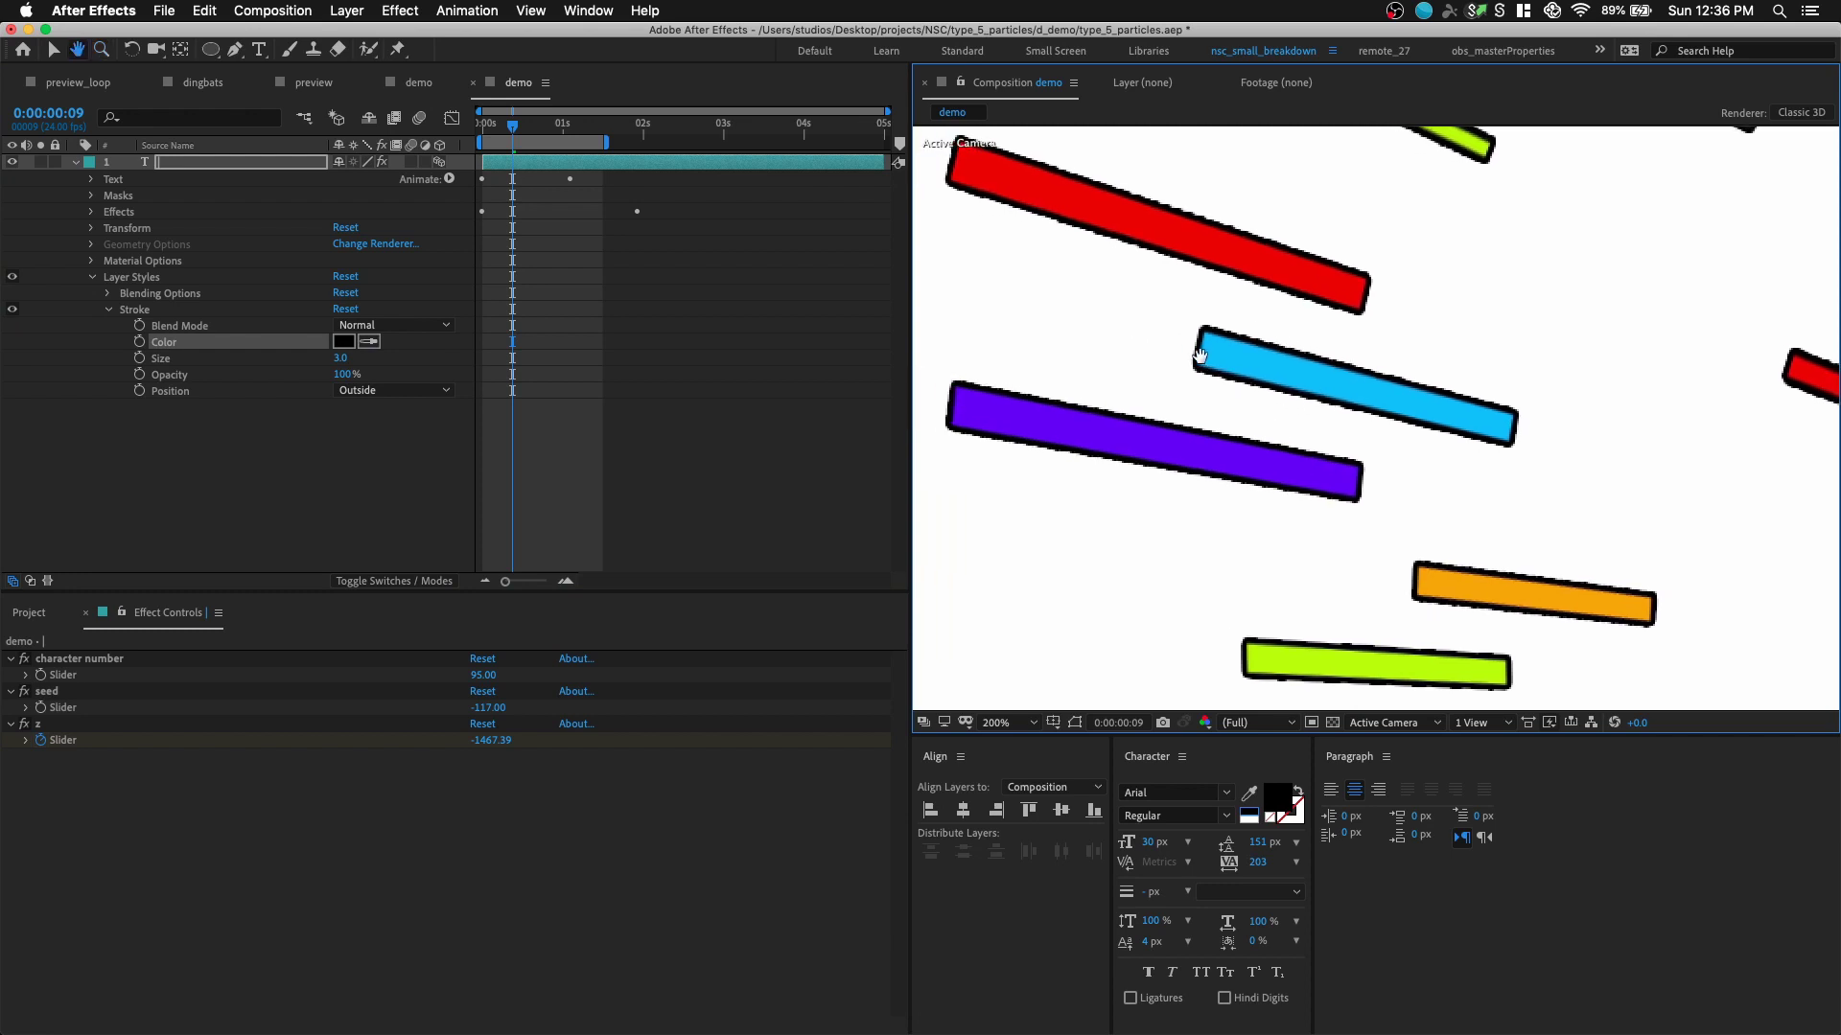
pyautogui.moveTo(400, 365); pyautogui.dragTo(419, 364)
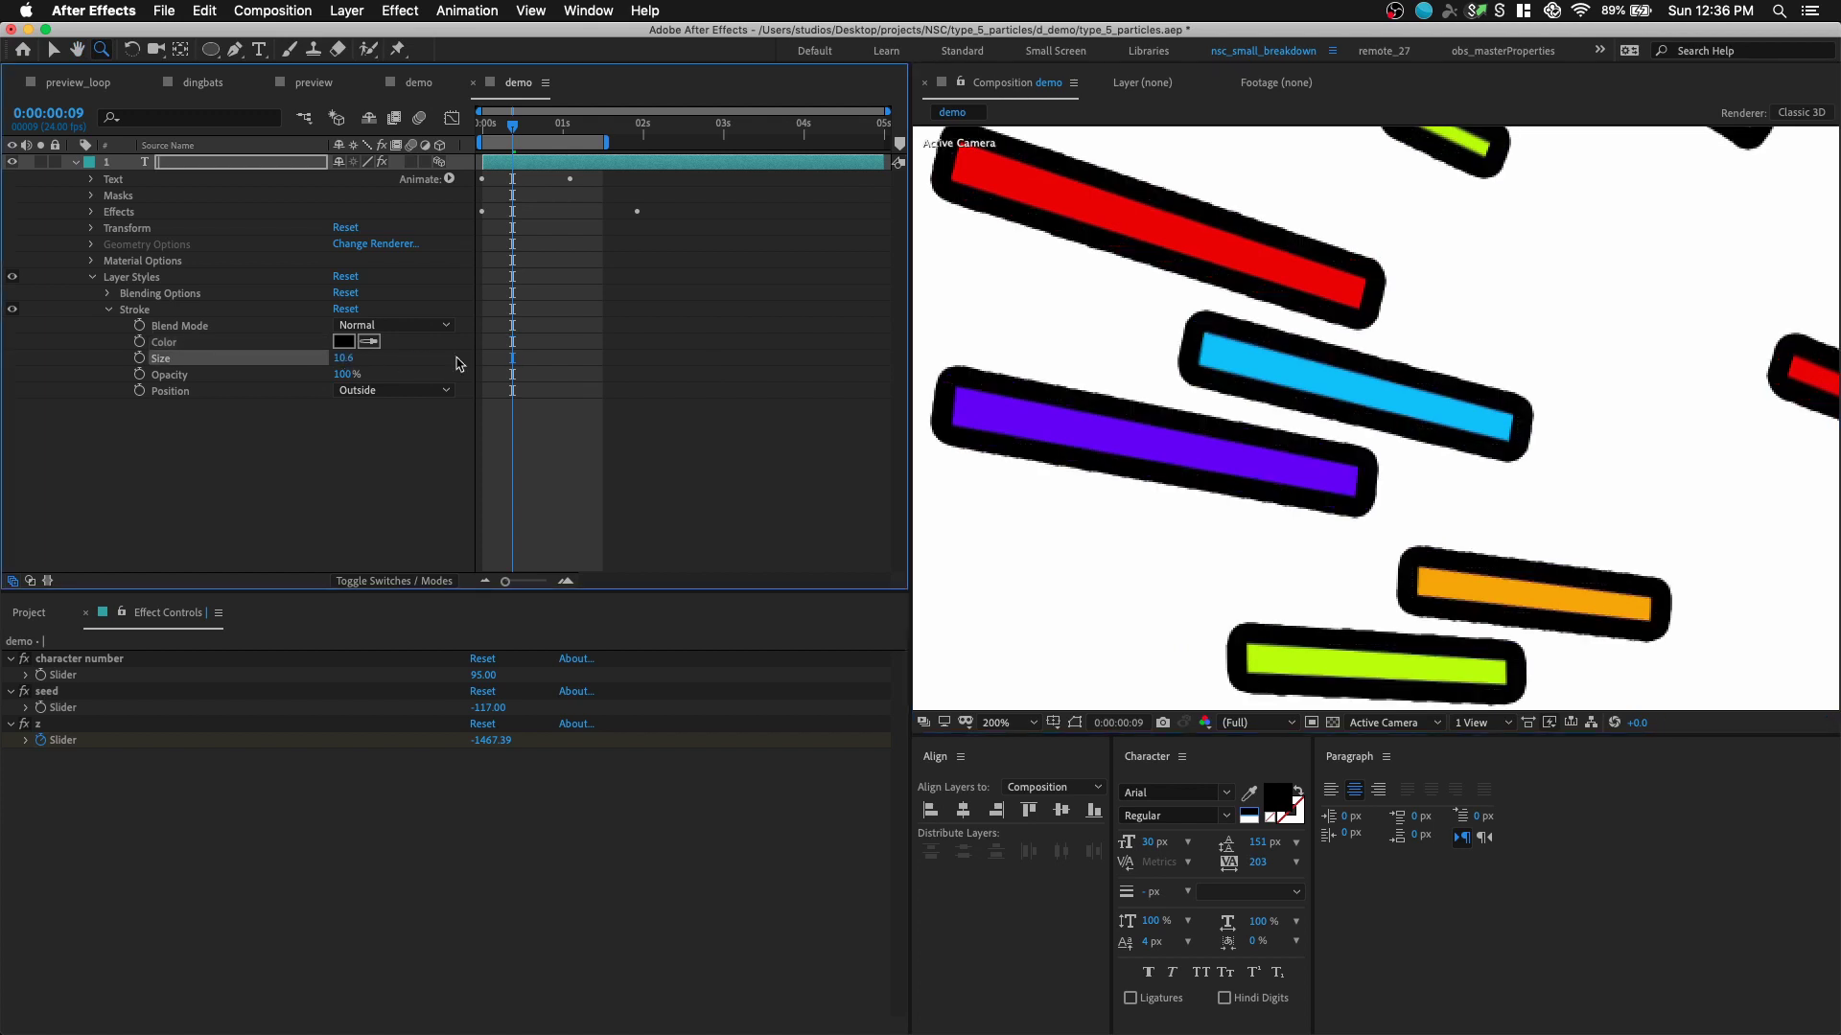
# - Delete the Stroke layer style from the text layer
pyautogui.moveTo(1062, 331); pyautogui.dragTo(973, 312)
pyautogui.moveTo(1080, 466); pyautogui.dragTo(1168, 453)
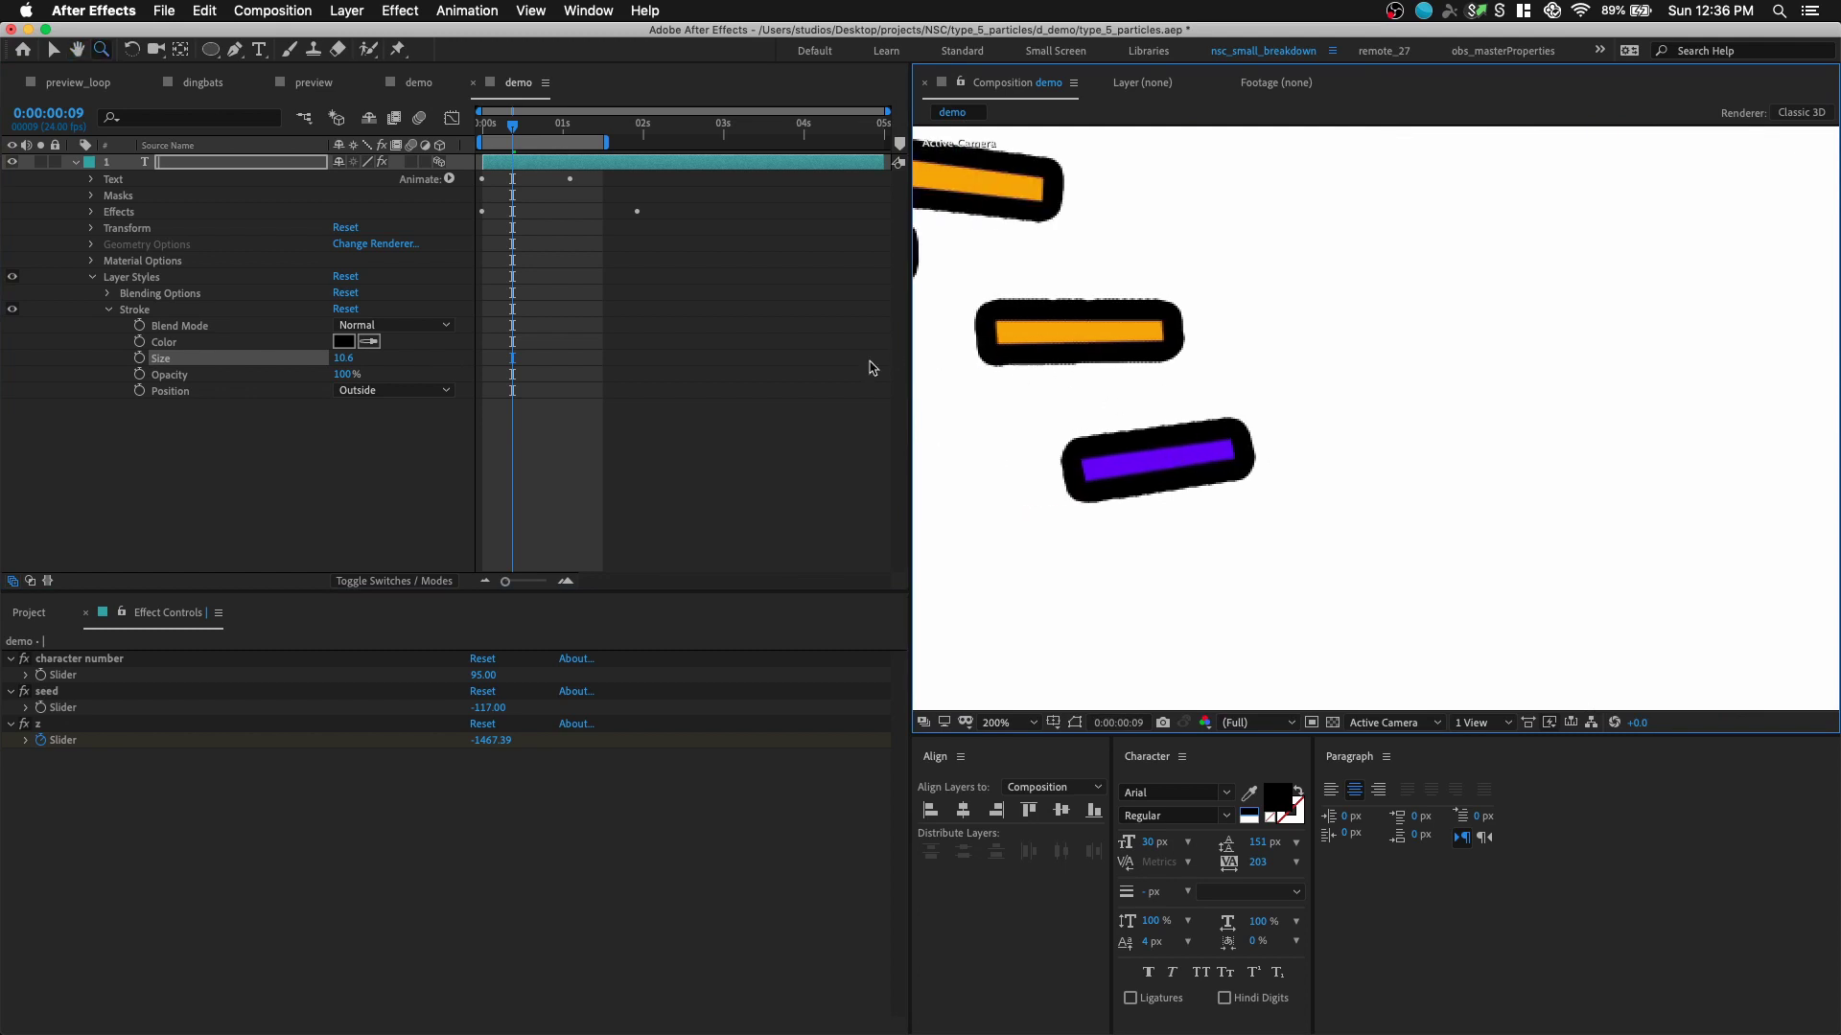
pyautogui.click(196, 310)
pyautogui.press('Delete')
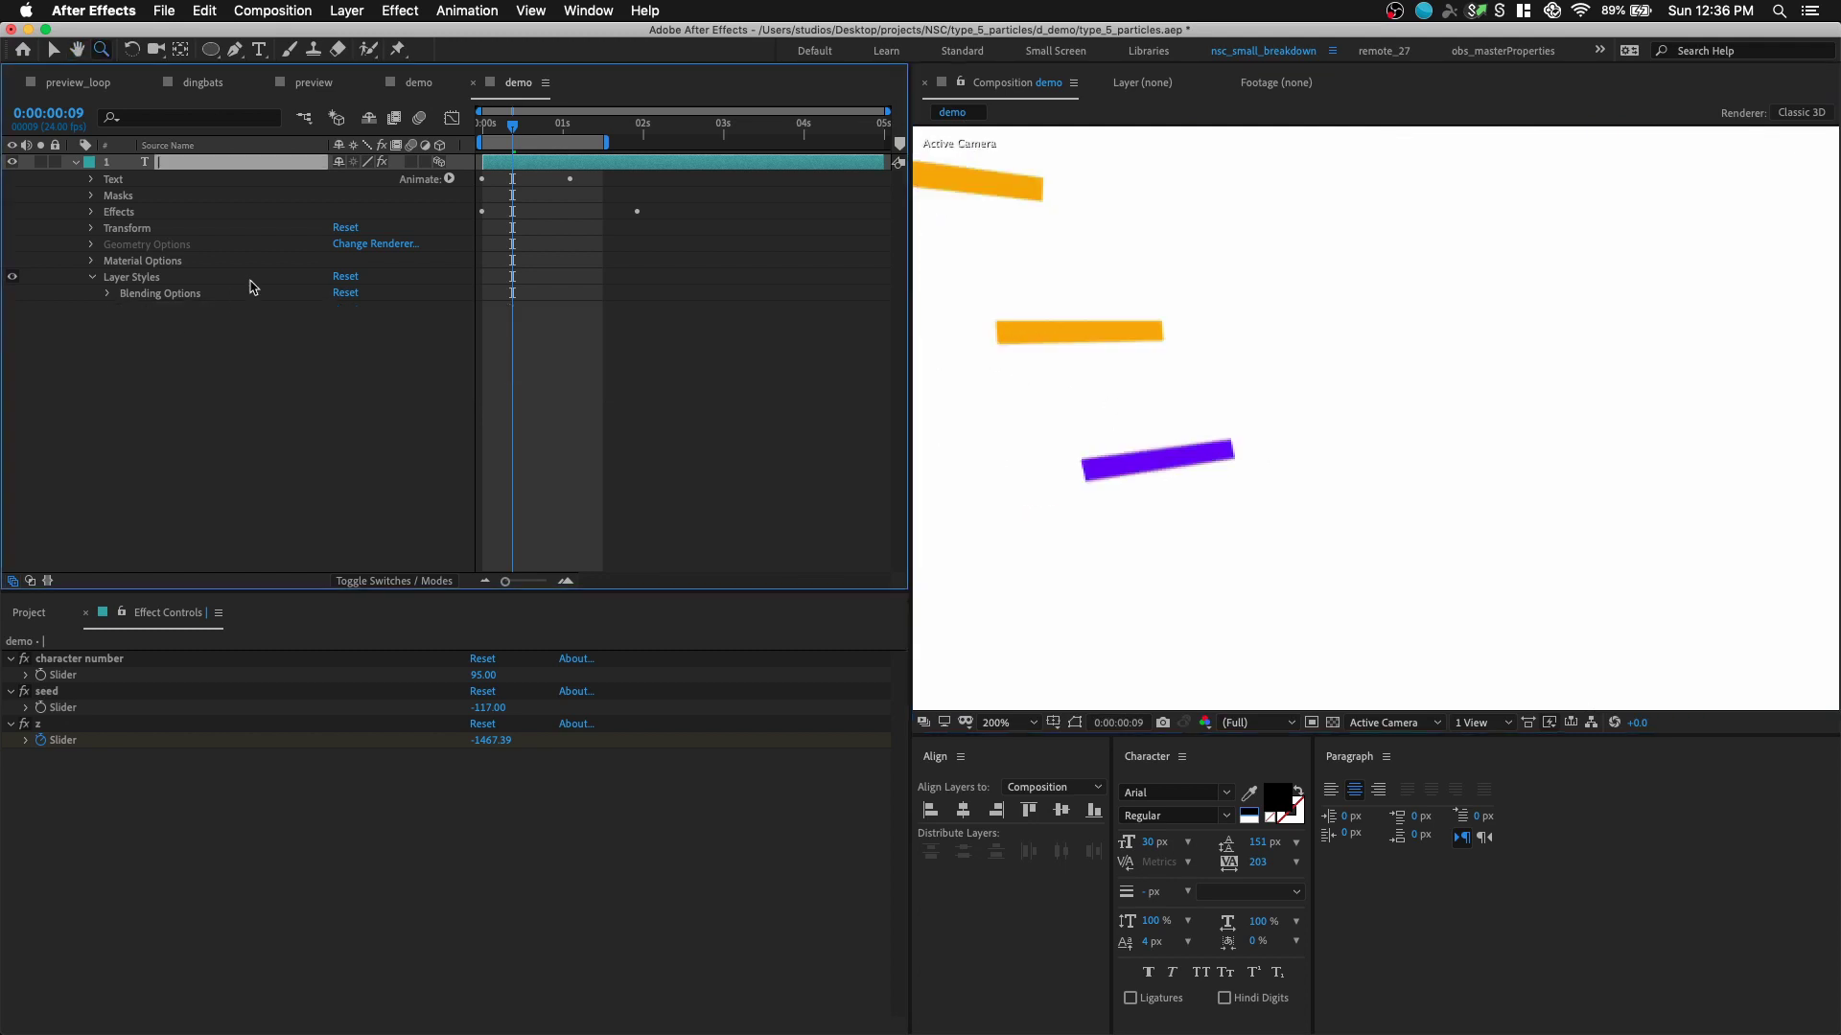
# - Add an Outer Glow layer style in black with size 2 and range 30%
pyautogui.click(338, 10)
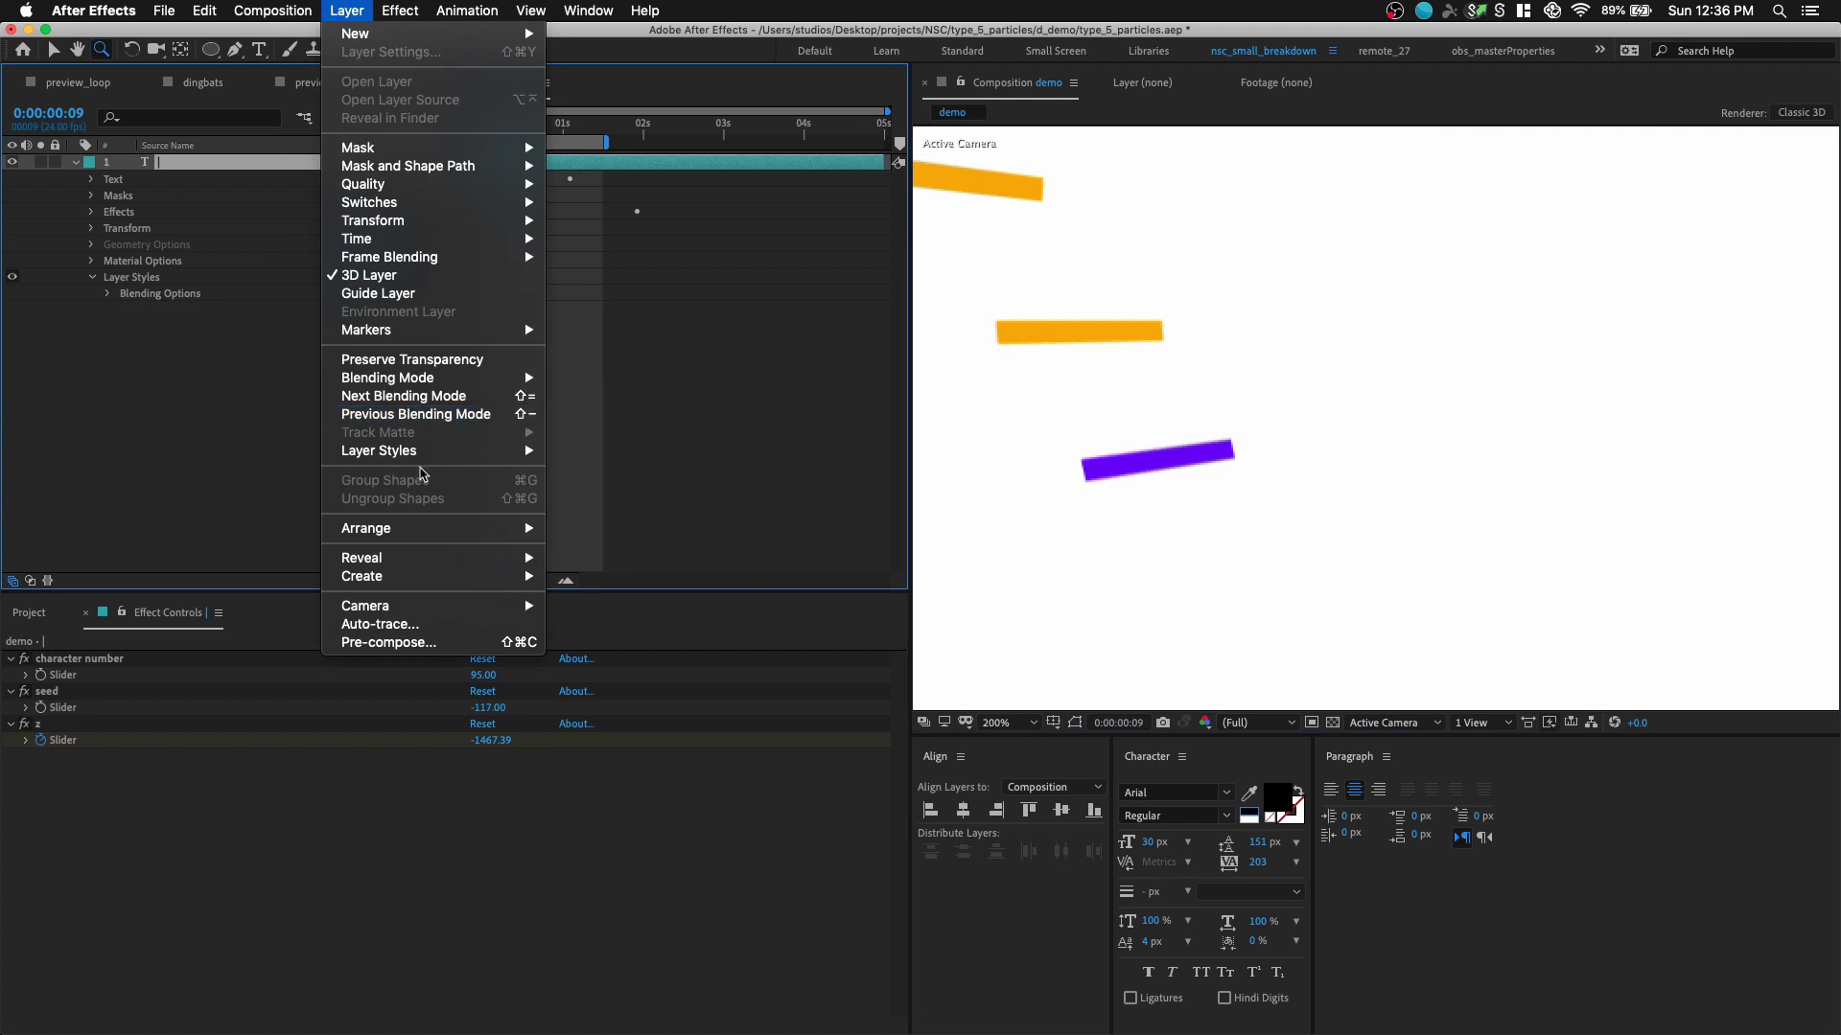
pyautogui.moveTo(470, 458)
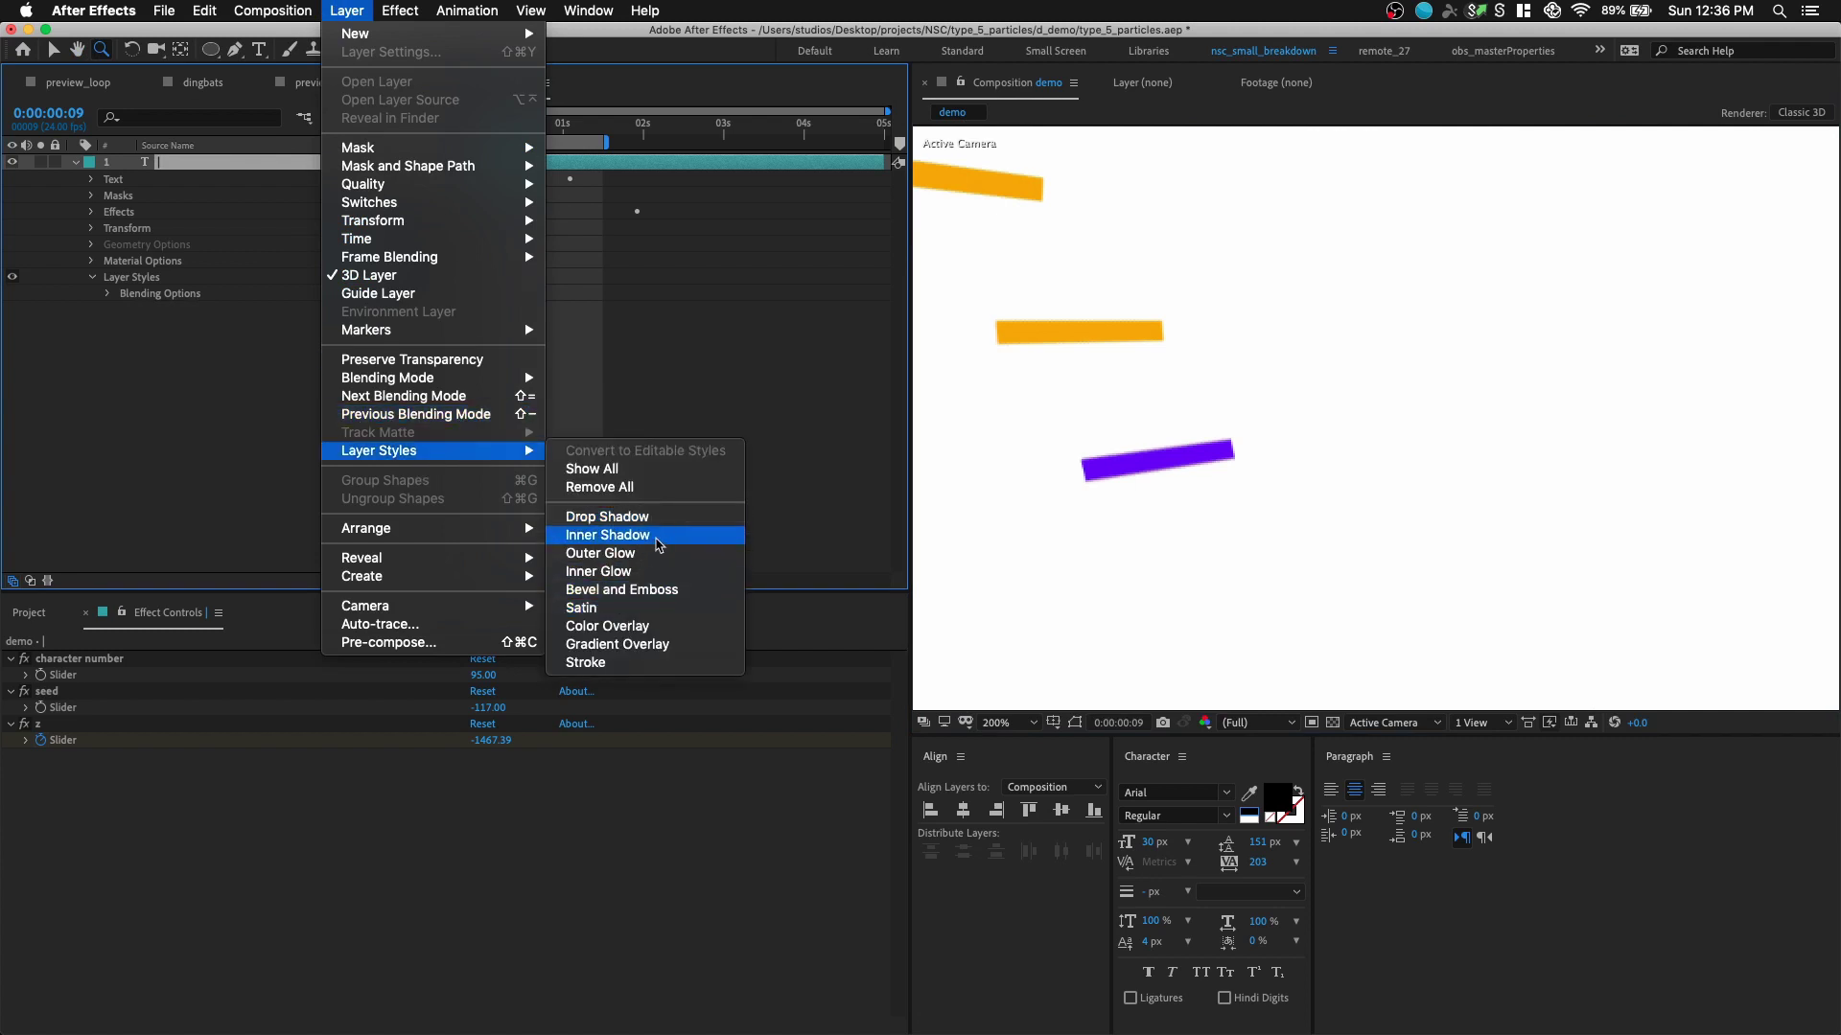
pyautogui.click(618, 553)
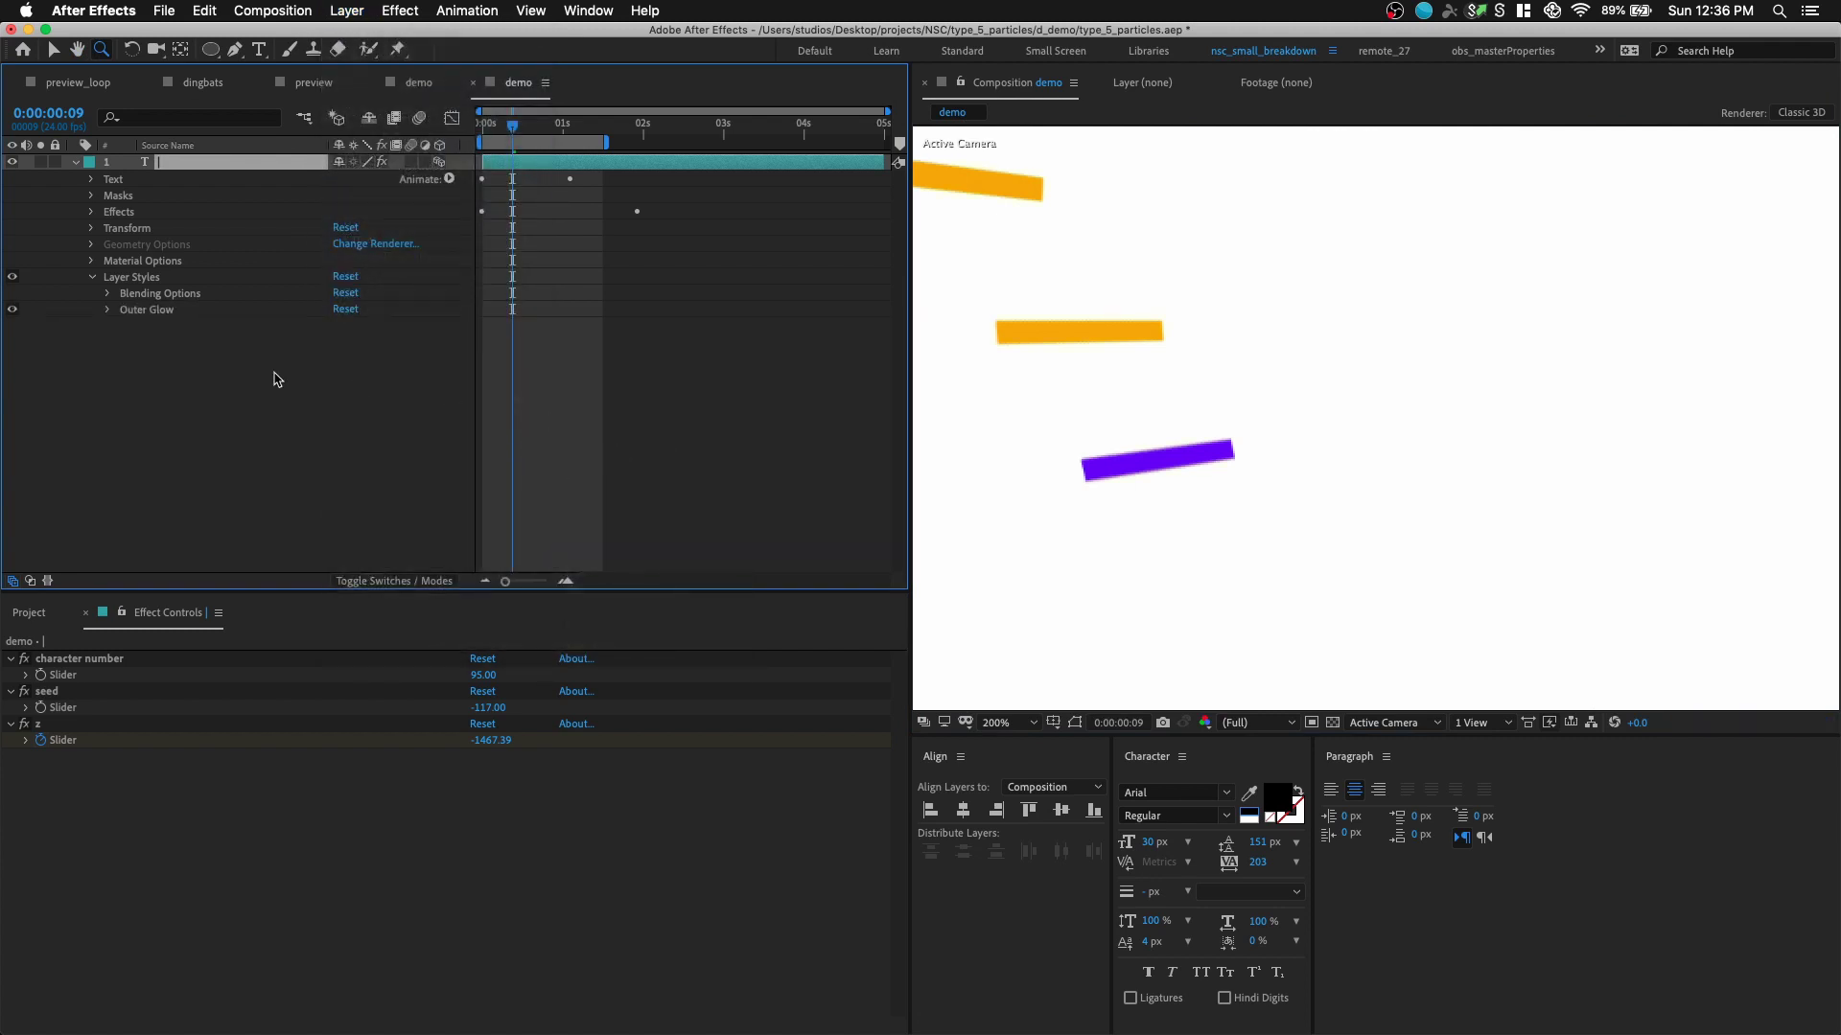
pyautogui.click(109, 310)
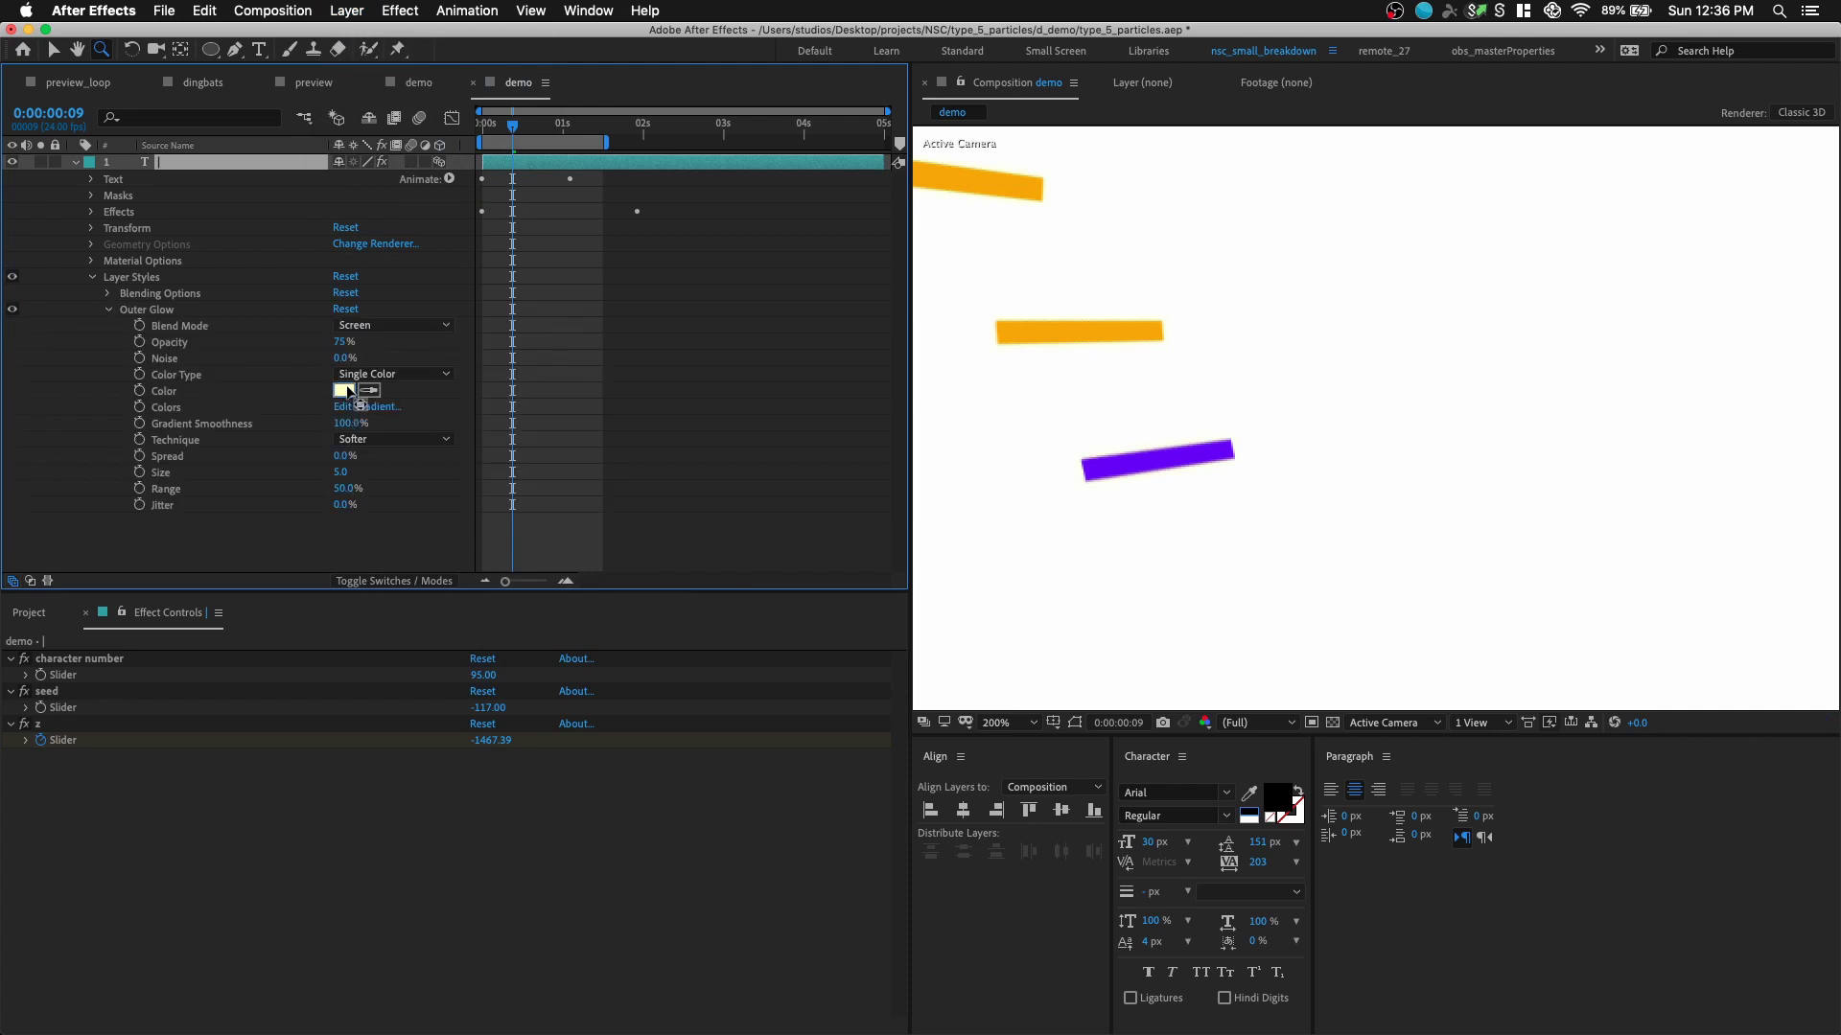
pyautogui.click(345, 390)
pyautogui.moveTo(584, 336); pyautogui.dragTo(719, 493)
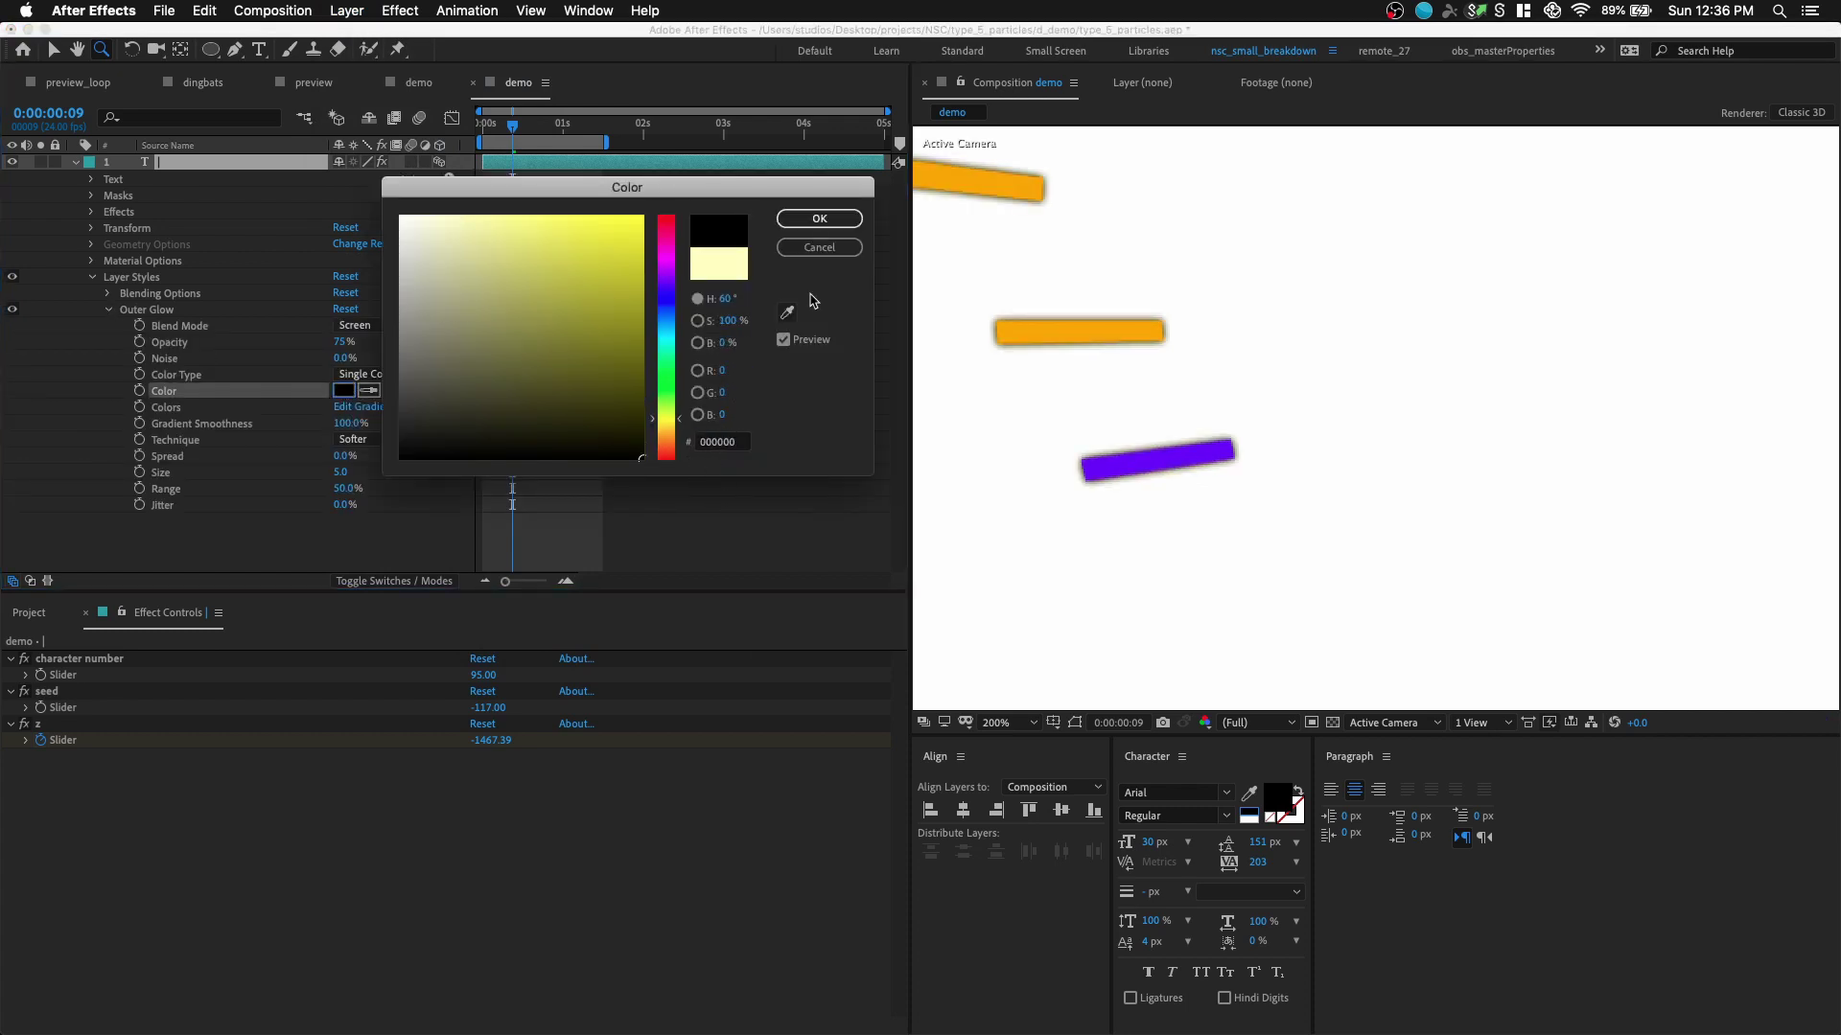
pyautogui.click(819, 219)
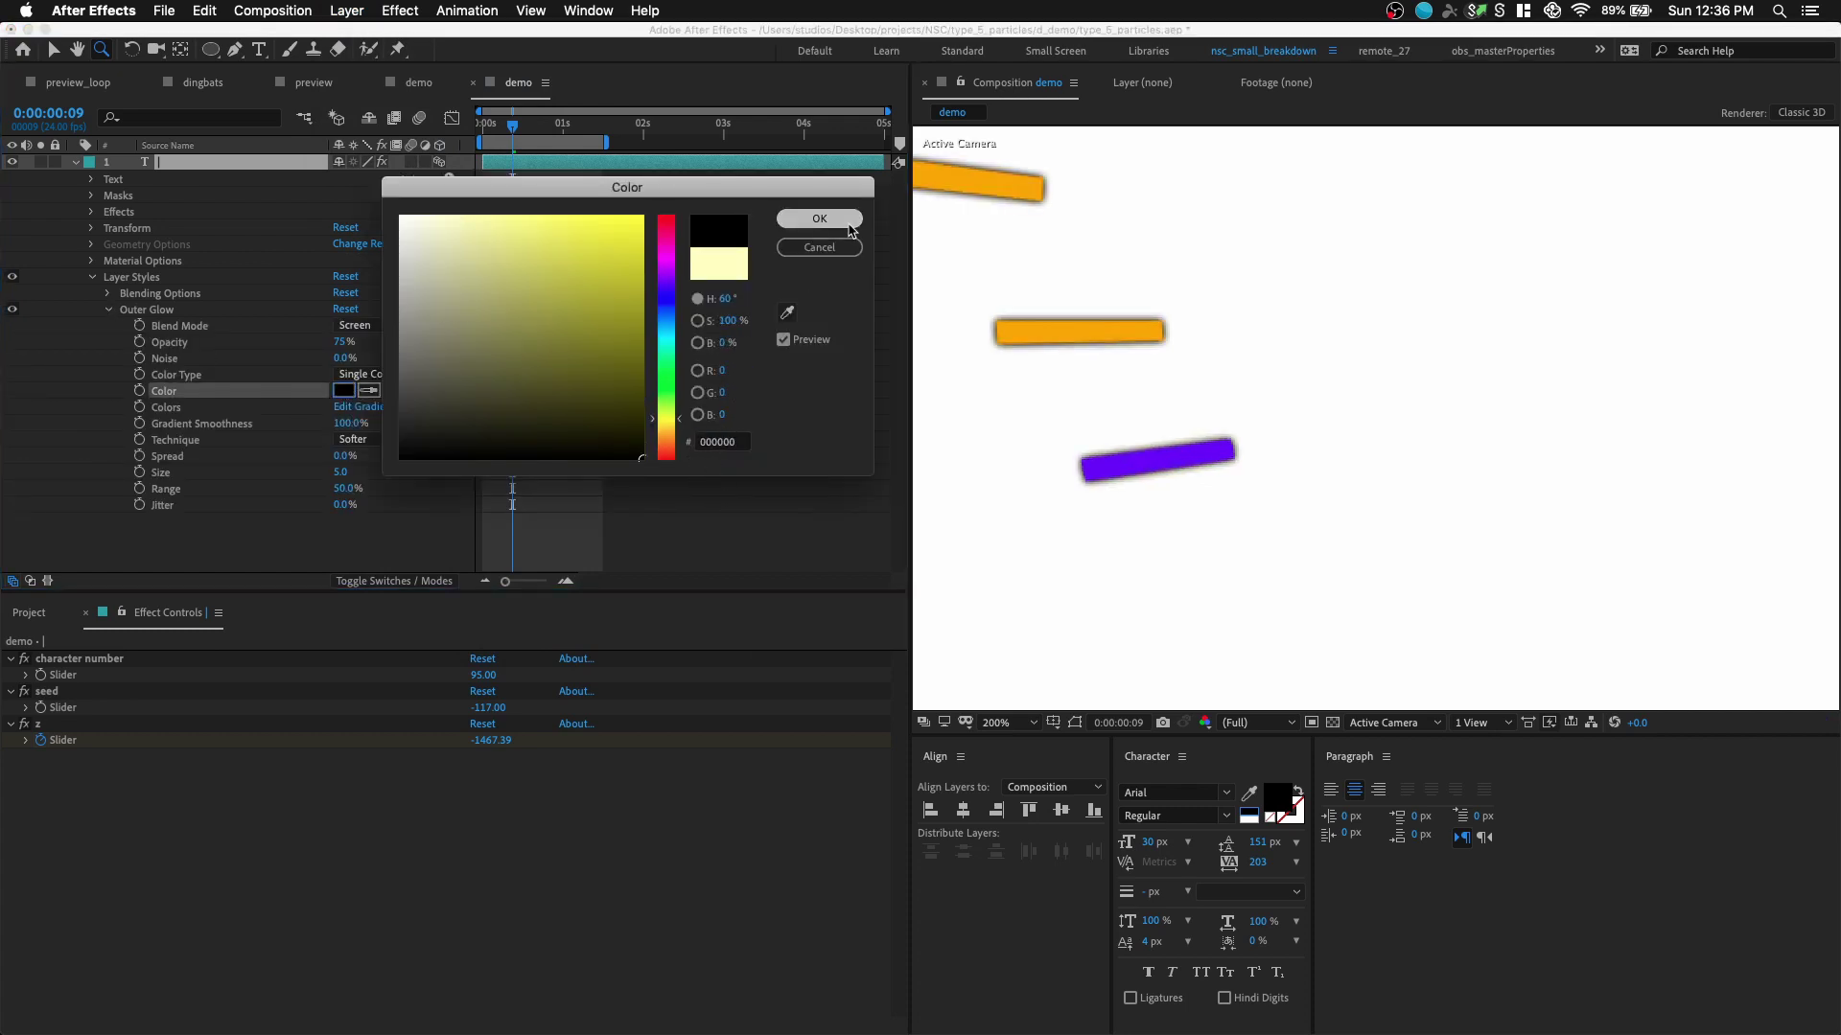
pyautogui.click(345, 471)
pyautogui.write('2')
pyautogui.press('Return')
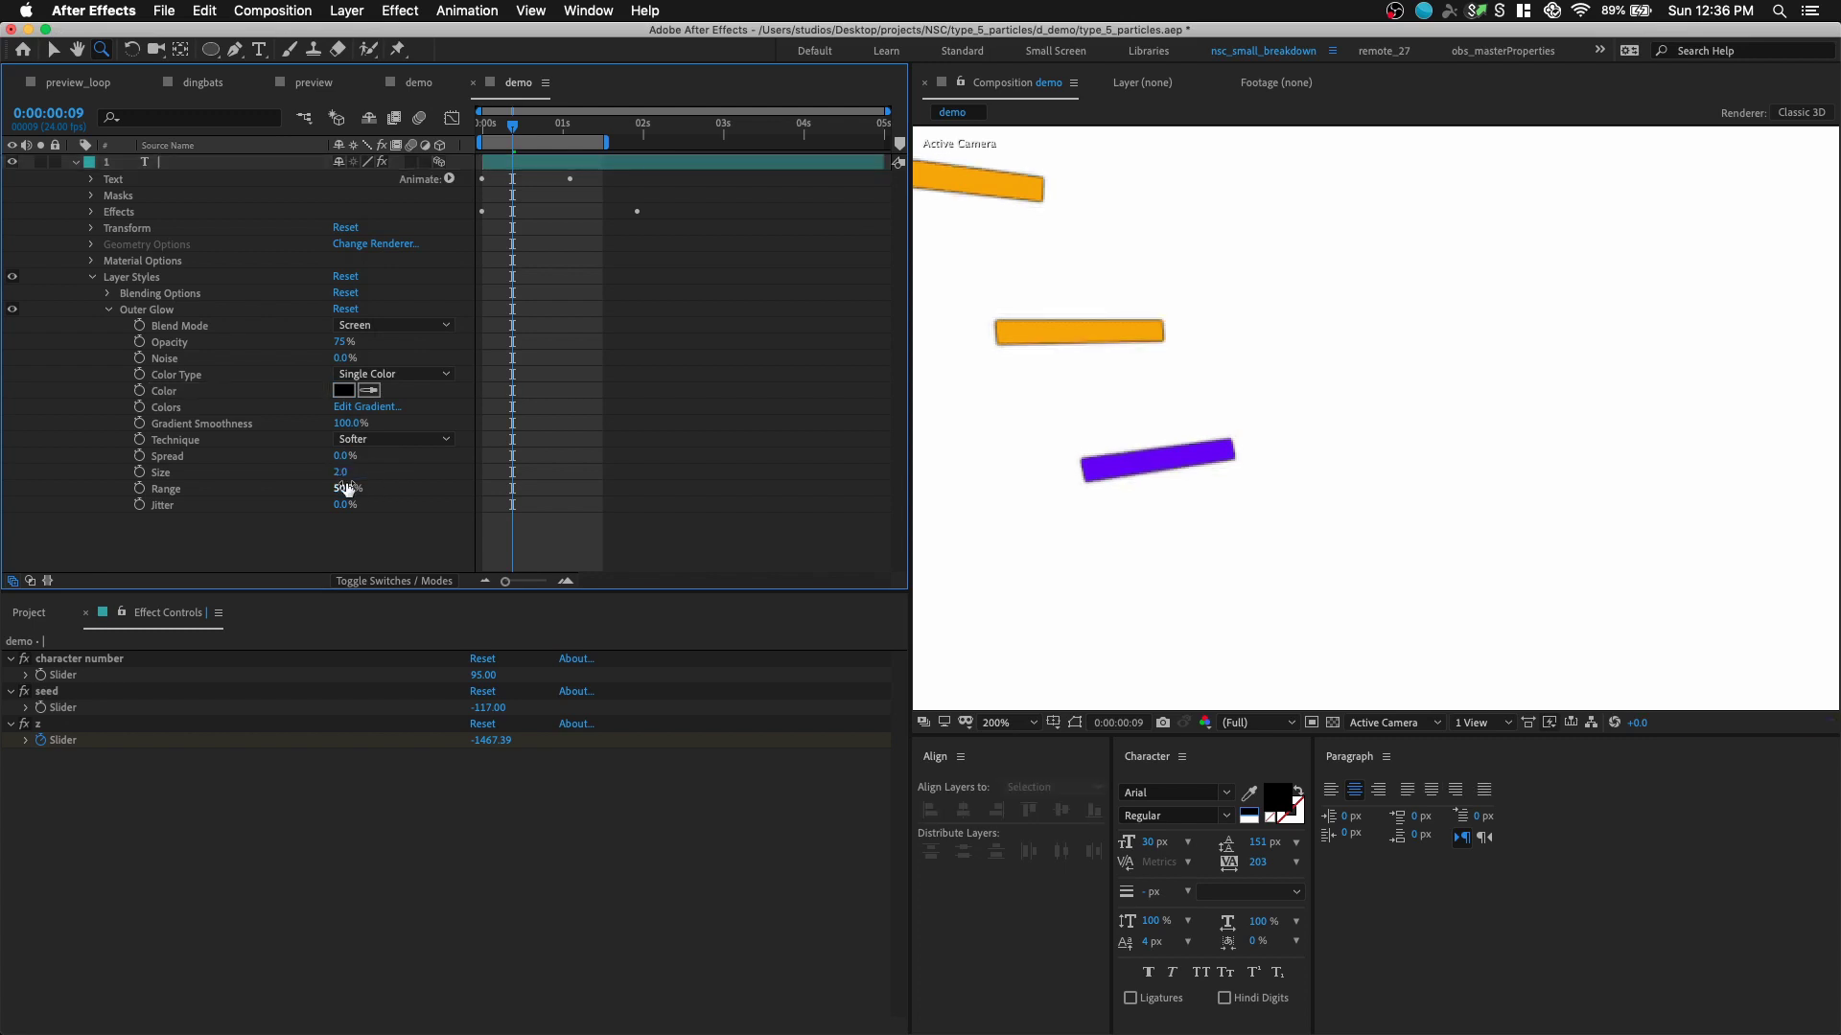
pyautogui.write('30')
pyautogui.press('Return')
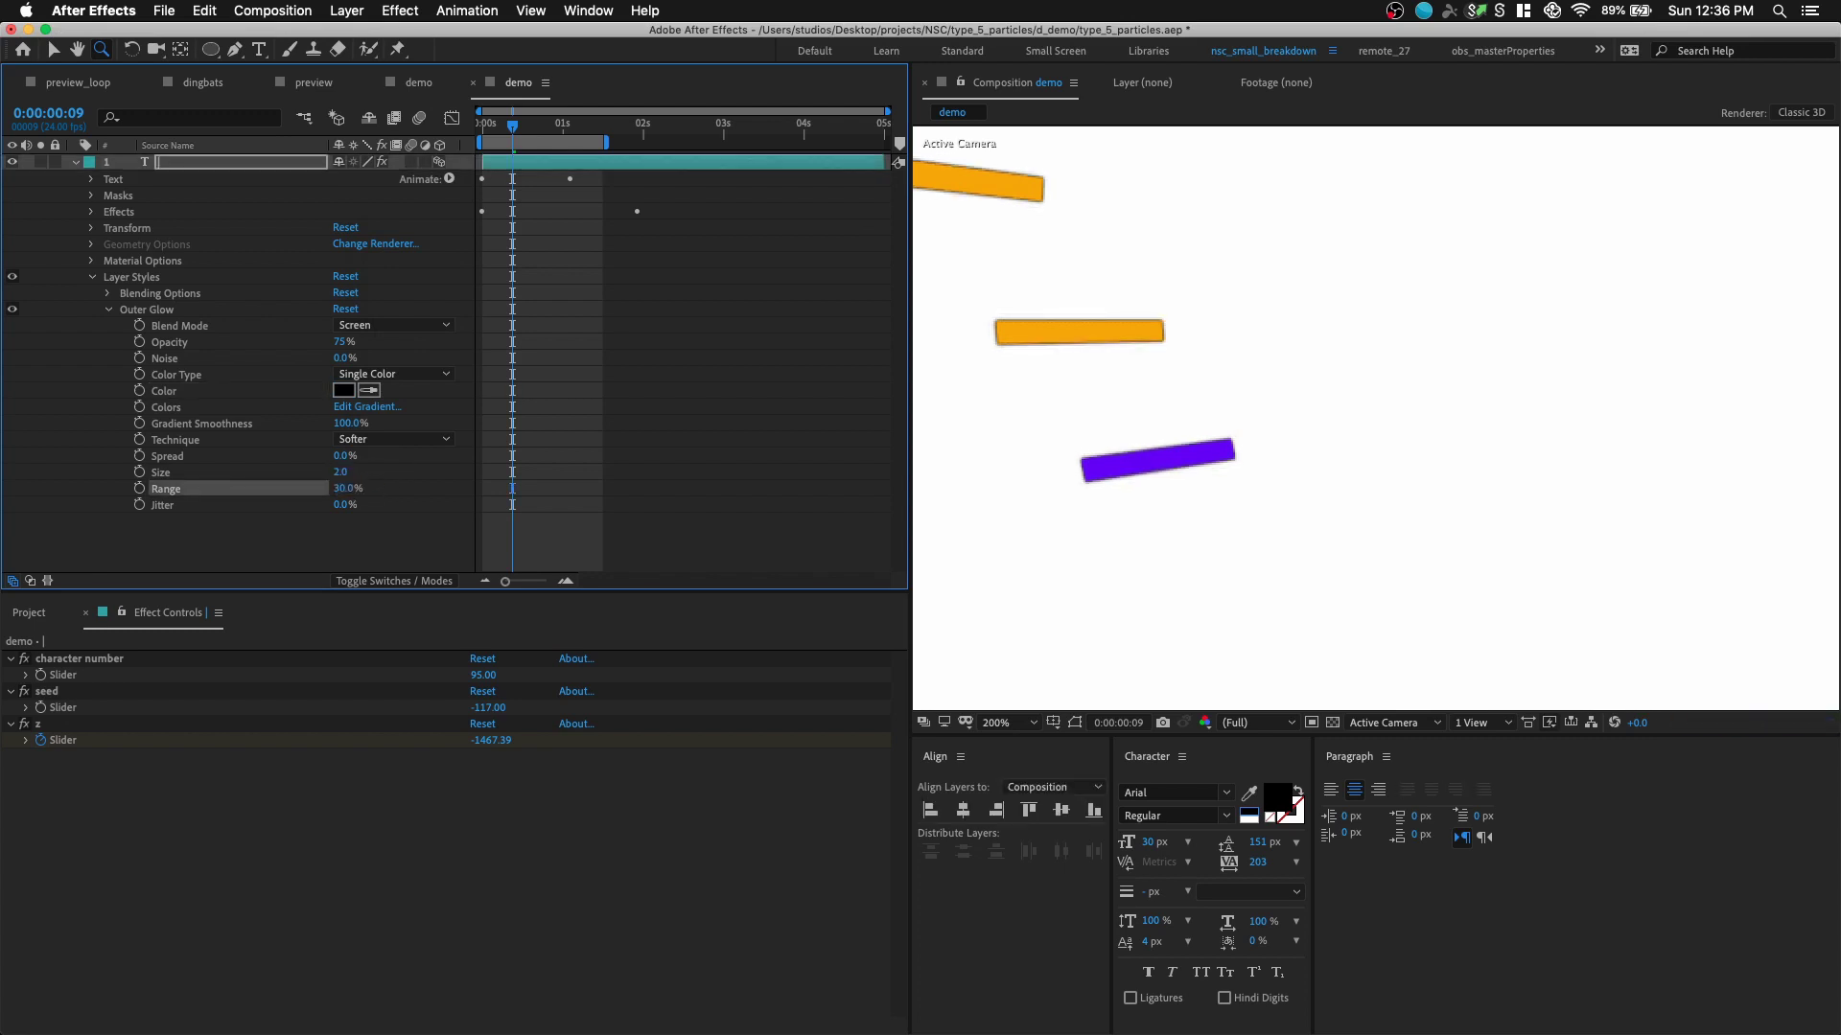
# - Zoom and pan the viewer to inspect the glowing bars across the ring
pyautogui.press(',')
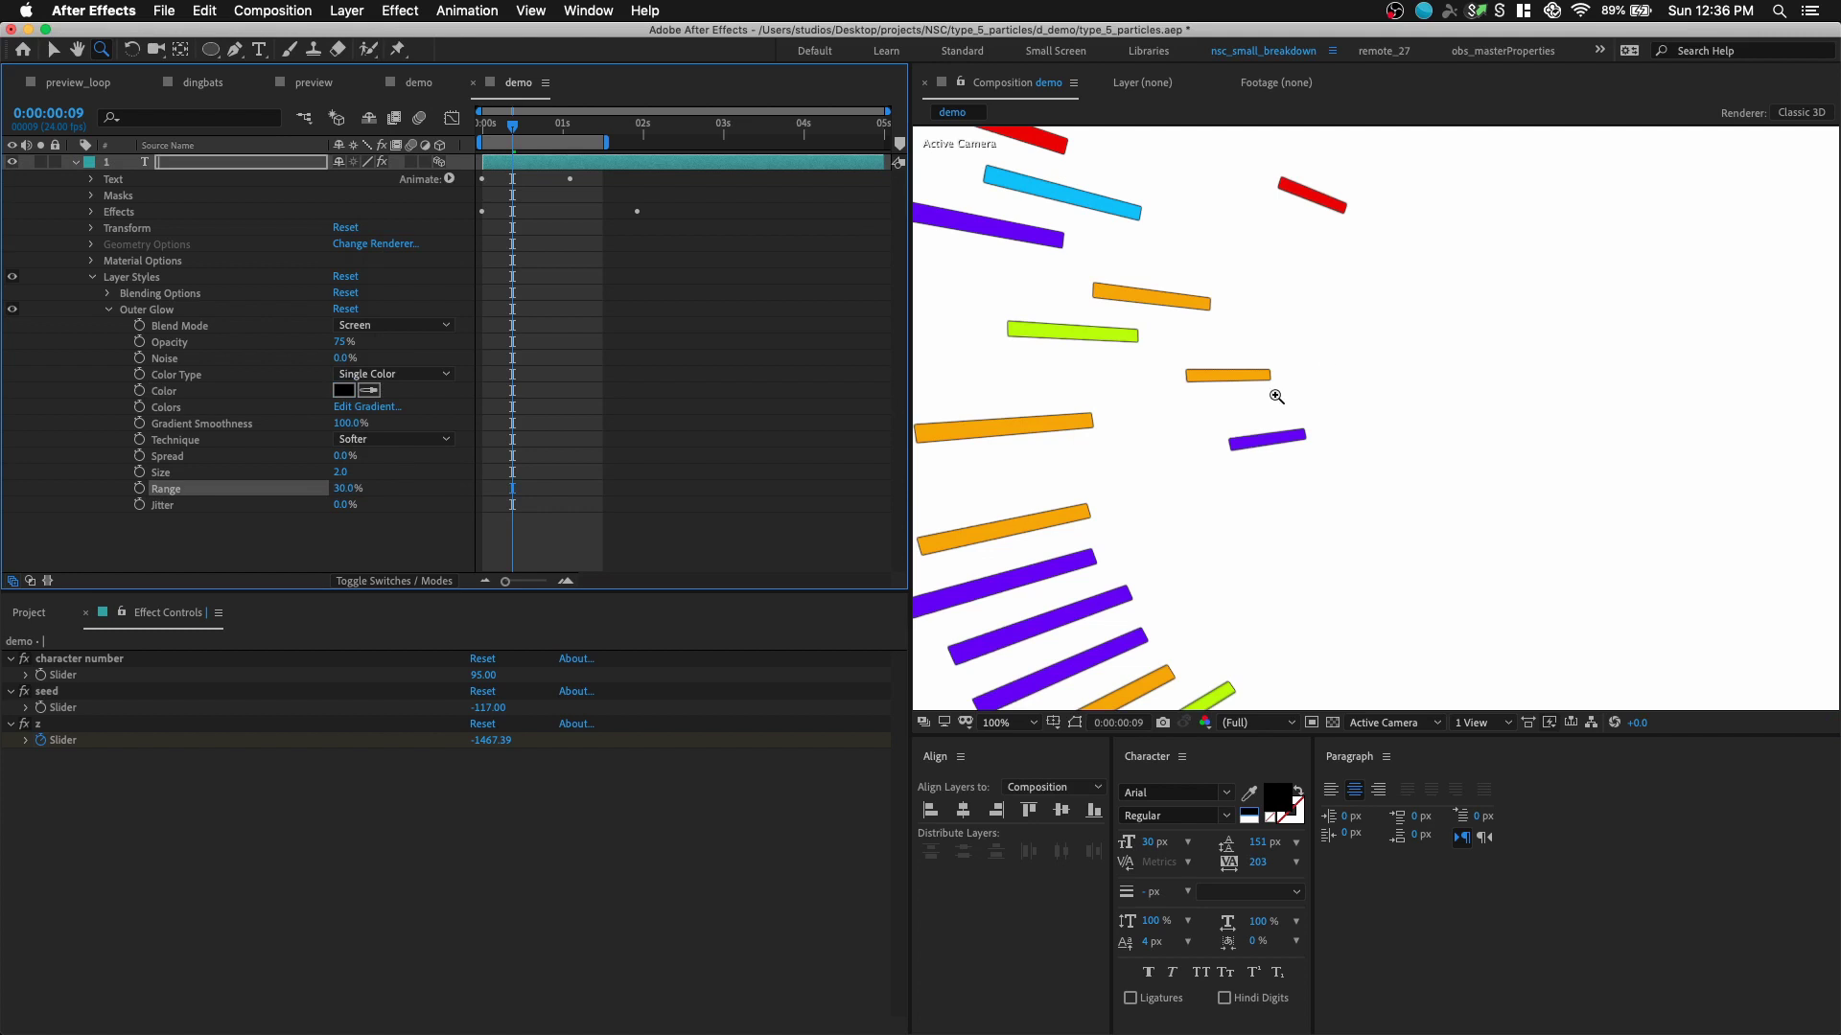
pyautogui.moveTo(1234, 429); pyautogui.dragTo(1447, 288)
pyautogui.press('.')
pyautogui.moveTo(1582, 383); pyautogui.dragTo(1163, 522)
pyautogui.press(',')
pyautogui.press(',')
pyautogui.press('super+shift+j')
pyautogui.press('z')
pyautogui.click(1713, 266)
pyautogui.click(1582, 307)
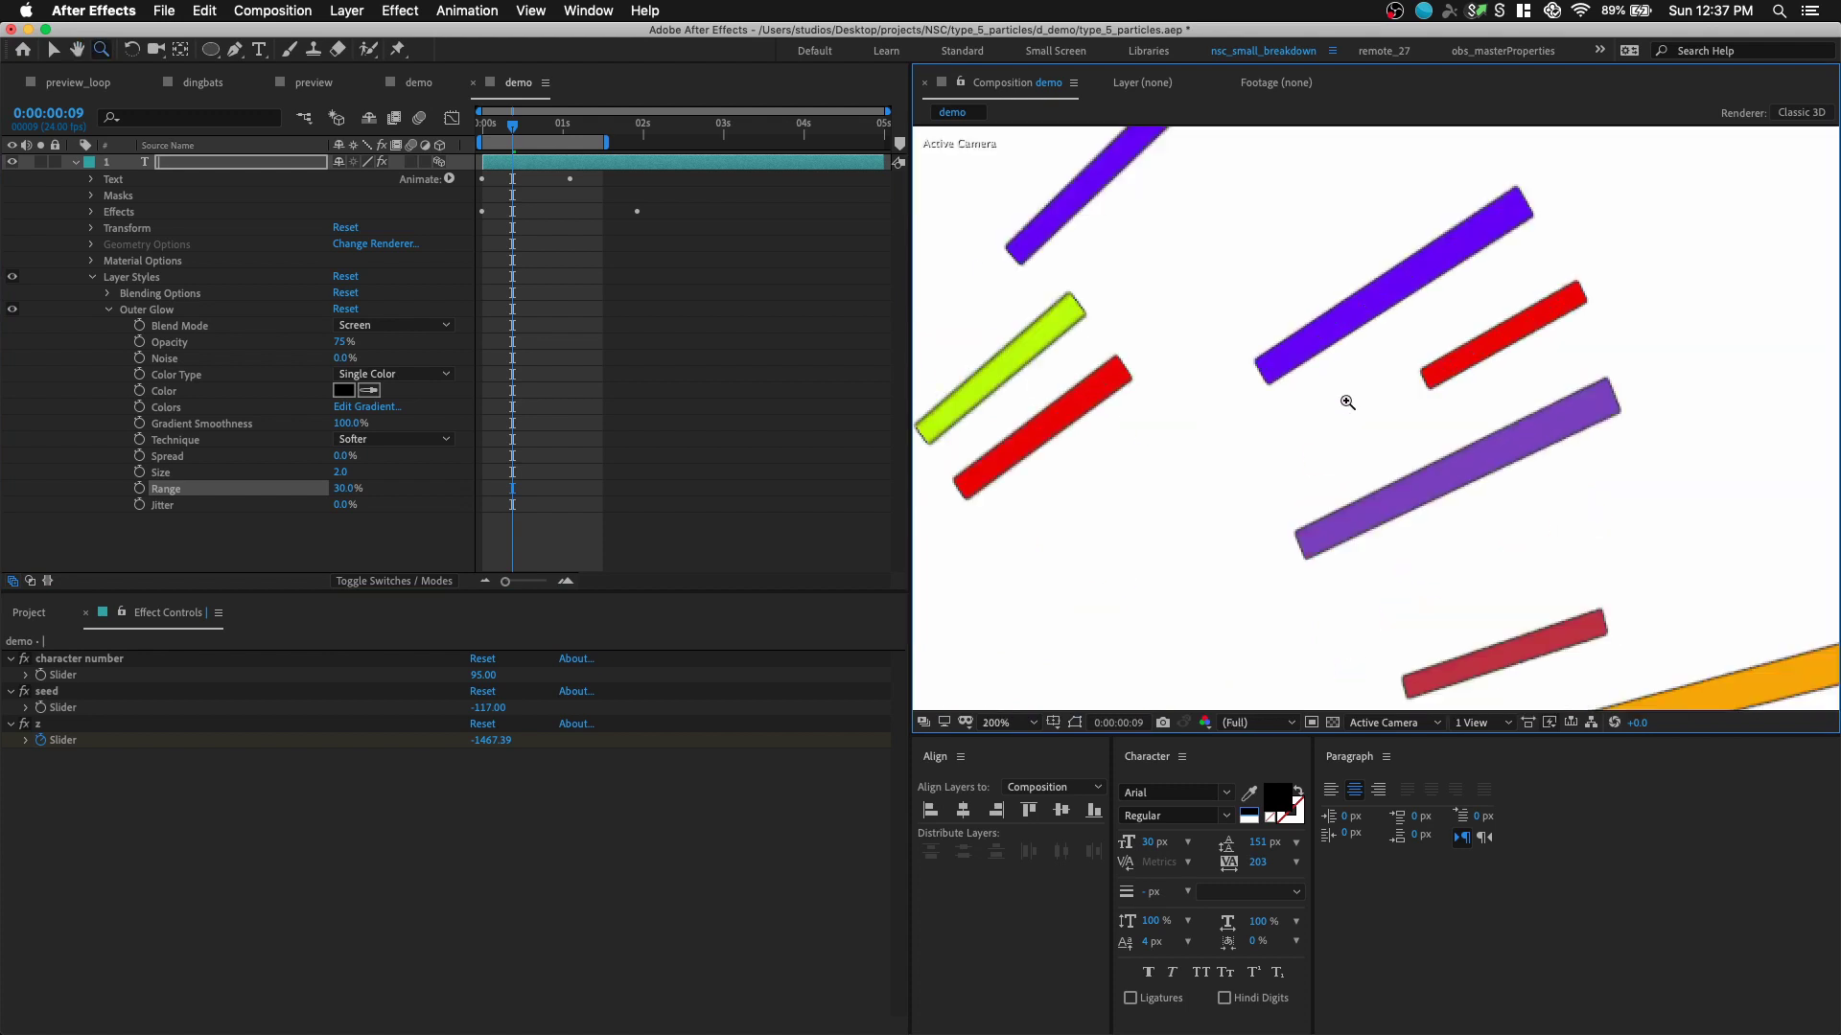
pyautogui.keyDown('alt'); pyautogui.click(1352, 400); pyautogui.keyUp('alt')
pyautogui.keyDown('alt'); pyautogui.click(1352, 401); pyautogui.keyUp('alt')
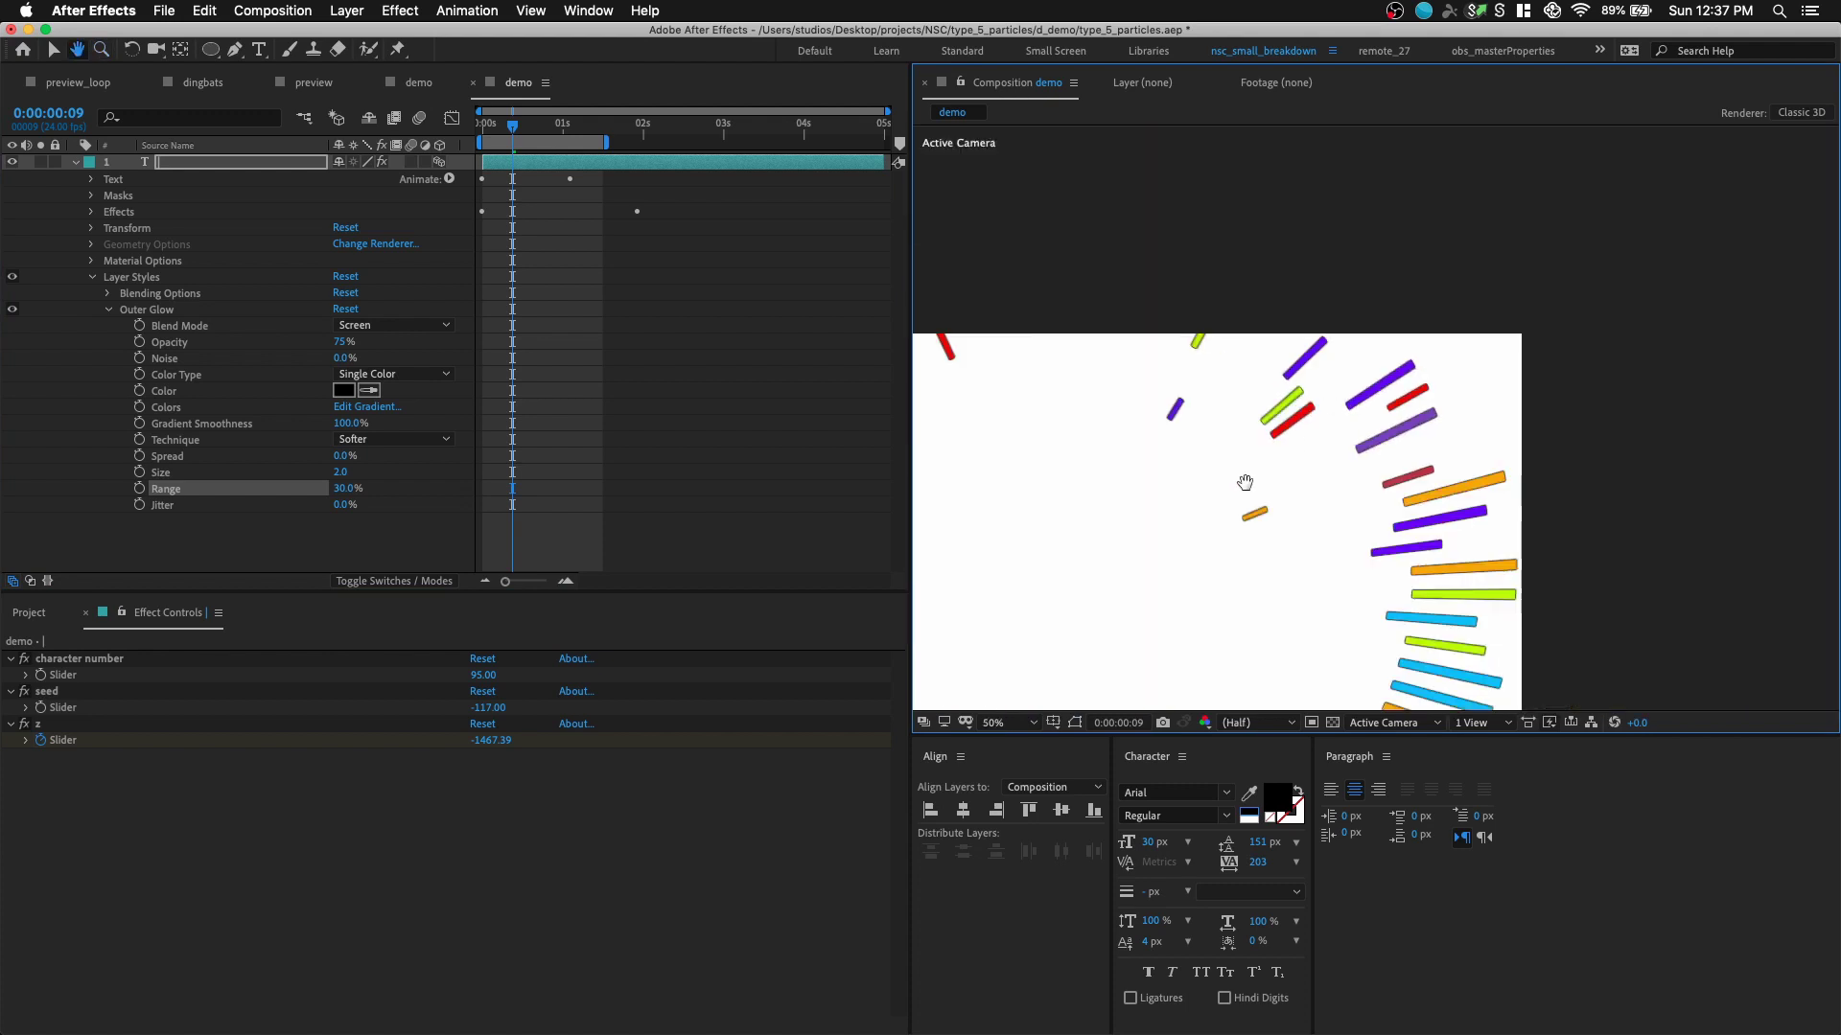
pyautogui.moveTo(1245, 482); pyautogui.dragTo(1457, 282)
pyautogui.moveTo(1186, 435)
pyautogui.mouseDown()
pyautogui.moveTo(1210, 438)
pyautogui.moveTo(1167, 405)
pyautogui.mouseUp()
# - Add an Inner Shadow style set to Soft Light with 33% noise
pyautogui.click(395, 11)
pyautogui.moveTo(358, 9)
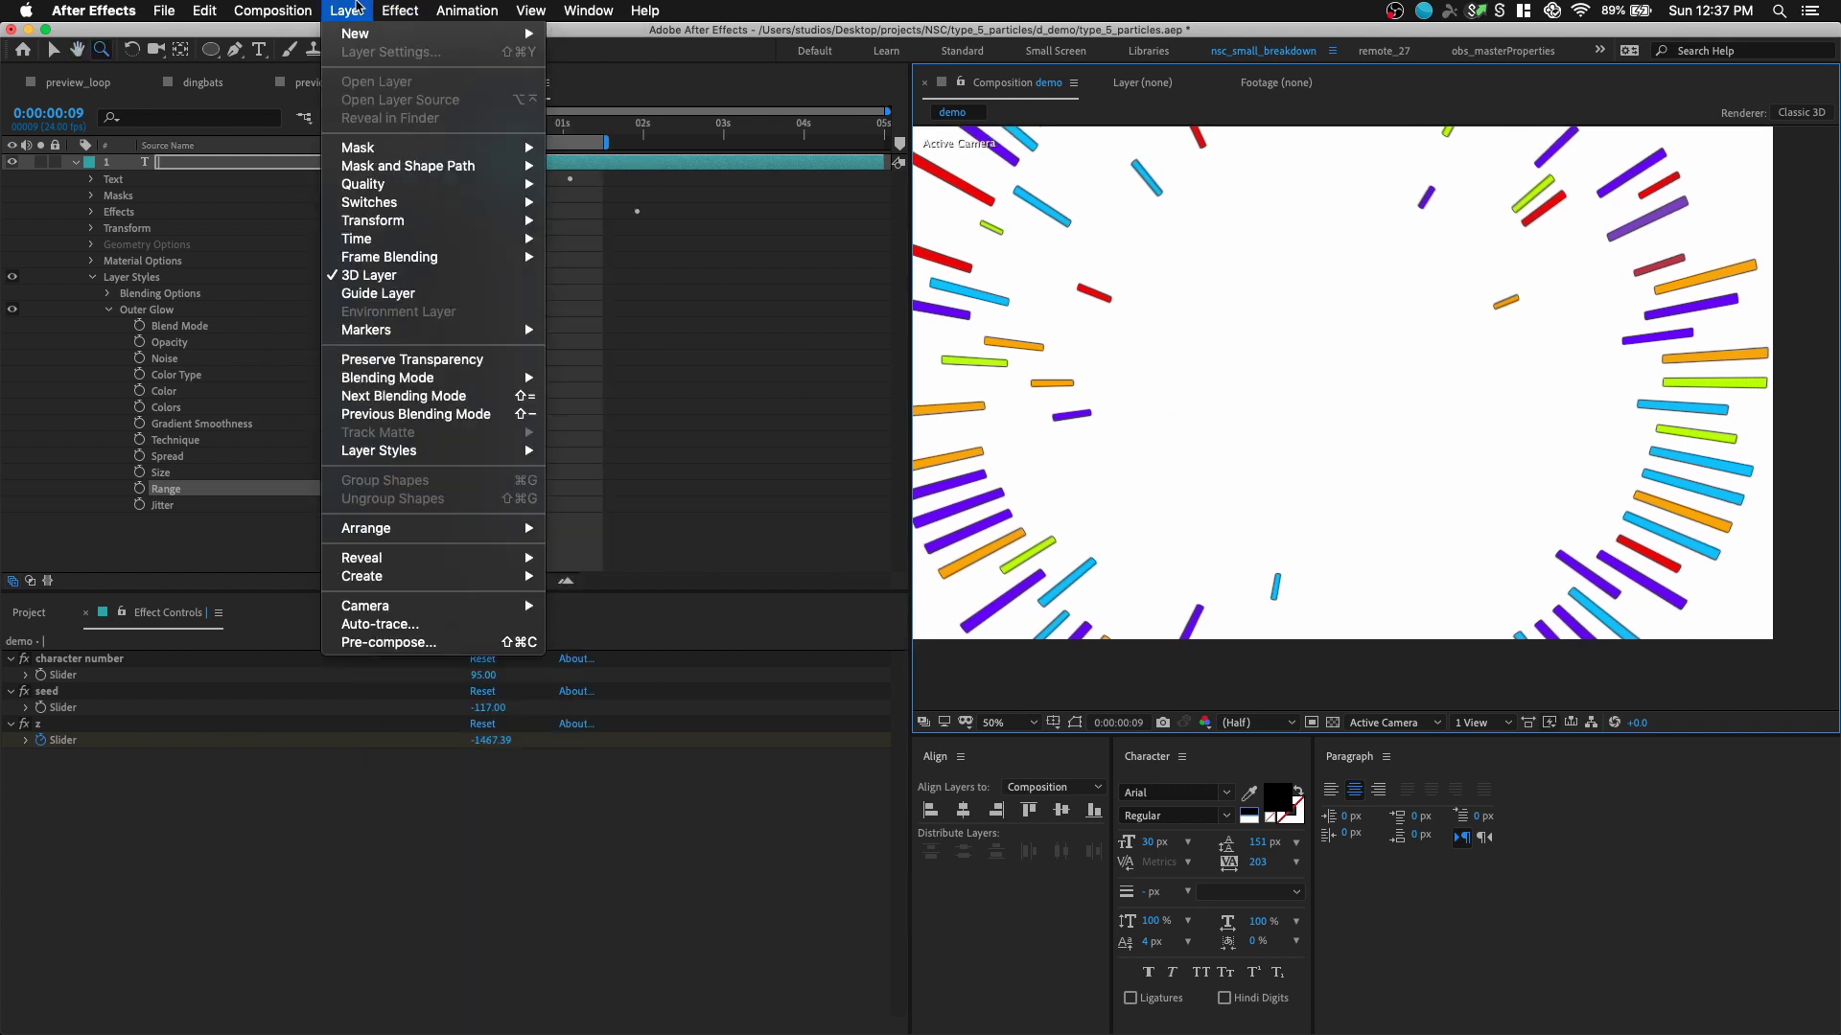
pyautogui.moveTo(418, 451)
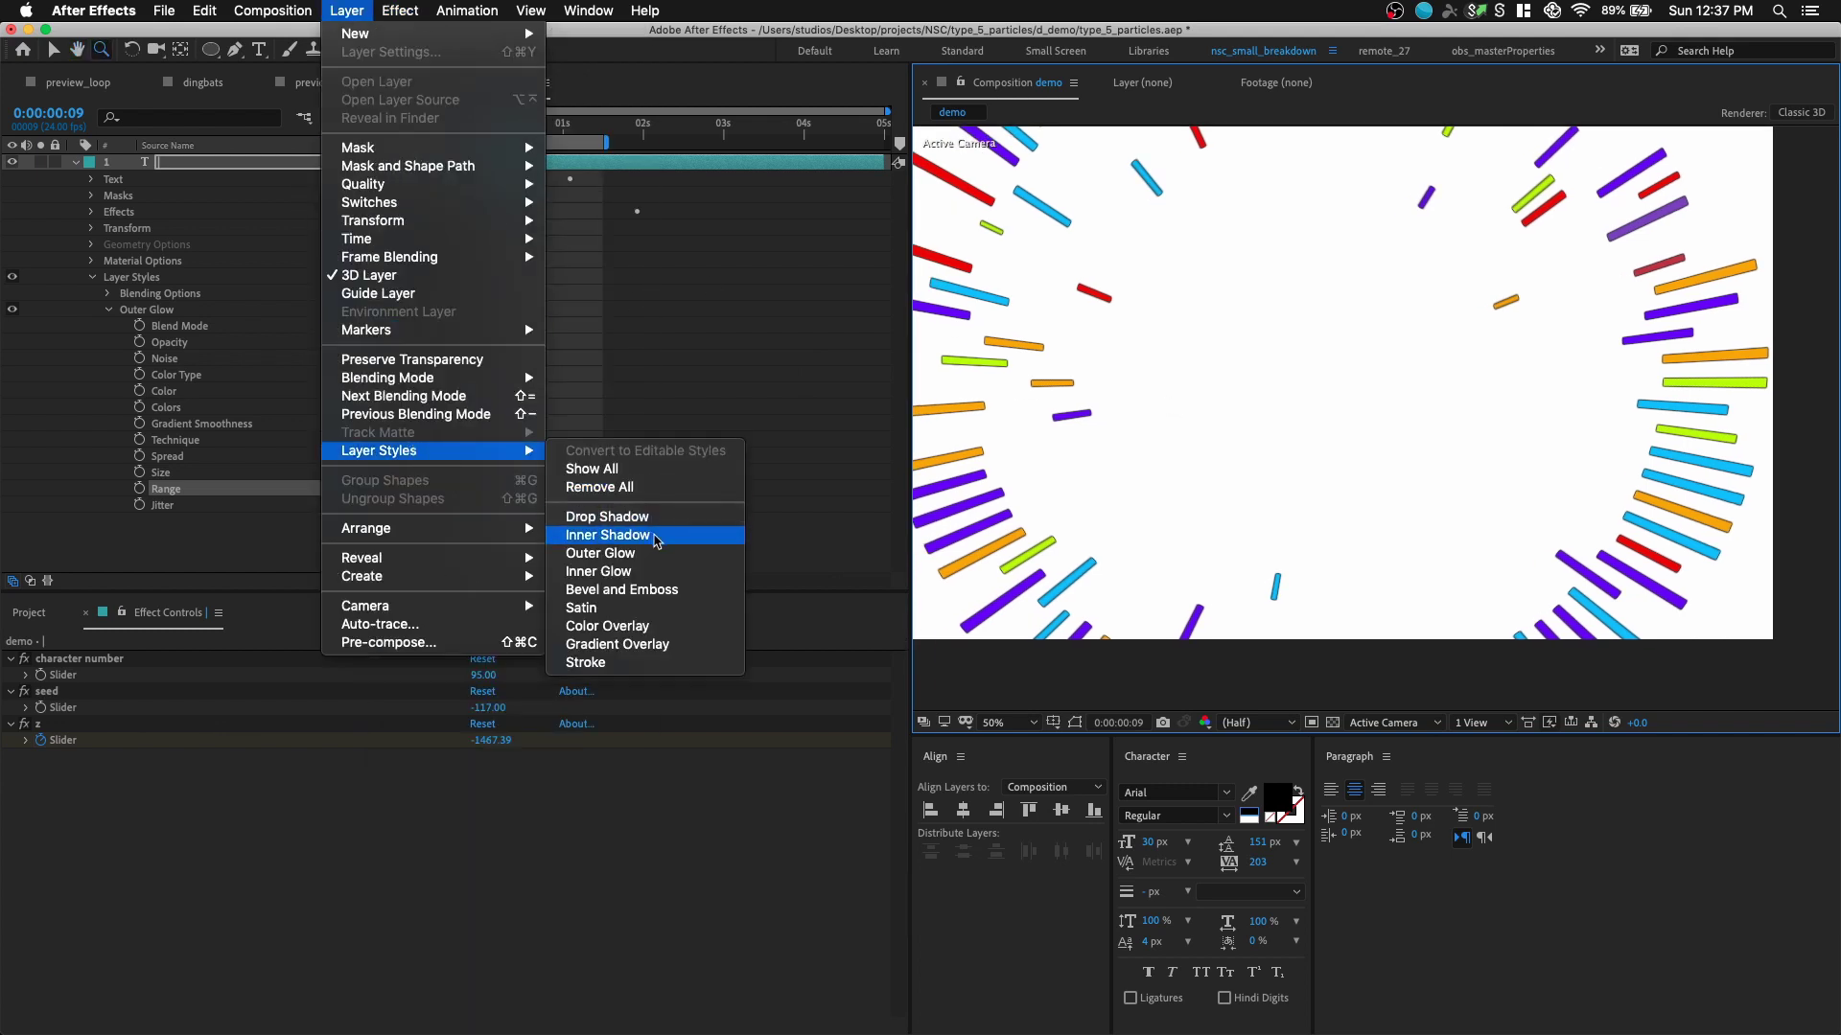
pyautogui.click(658, 540)
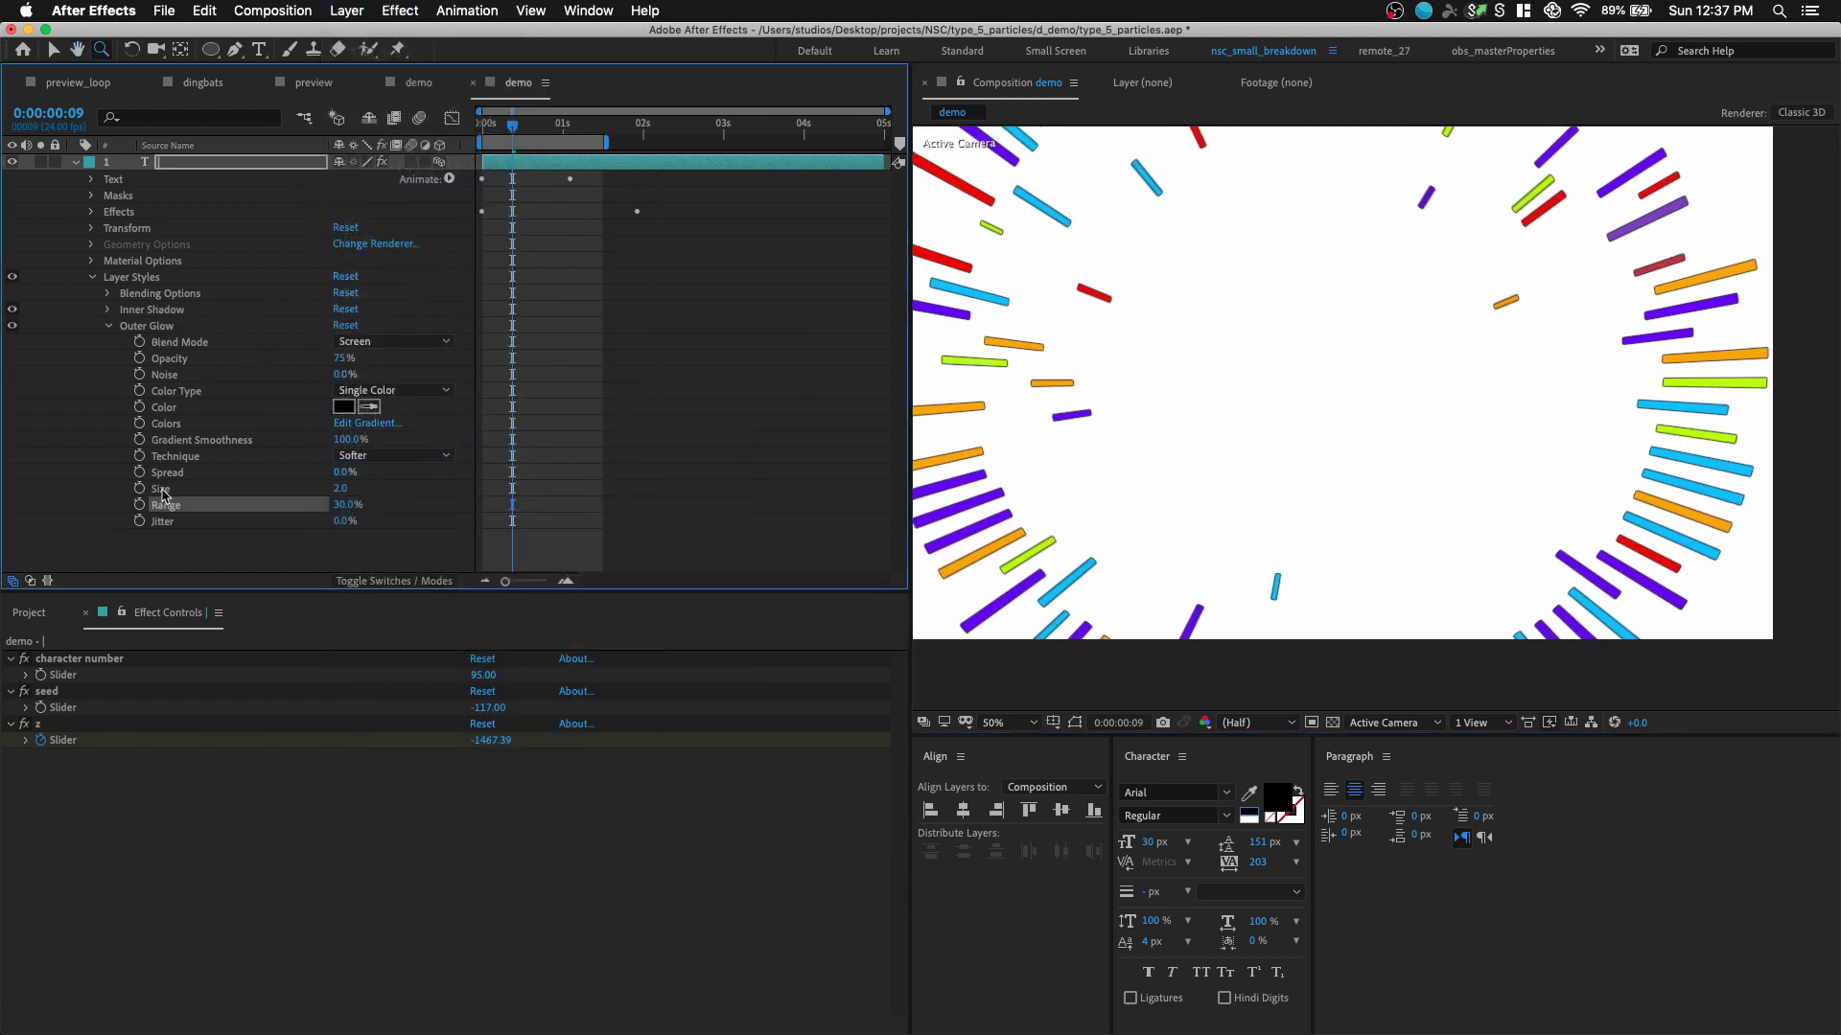
pyautogui.click(108, 326)
pyautogui.click(109, 309)
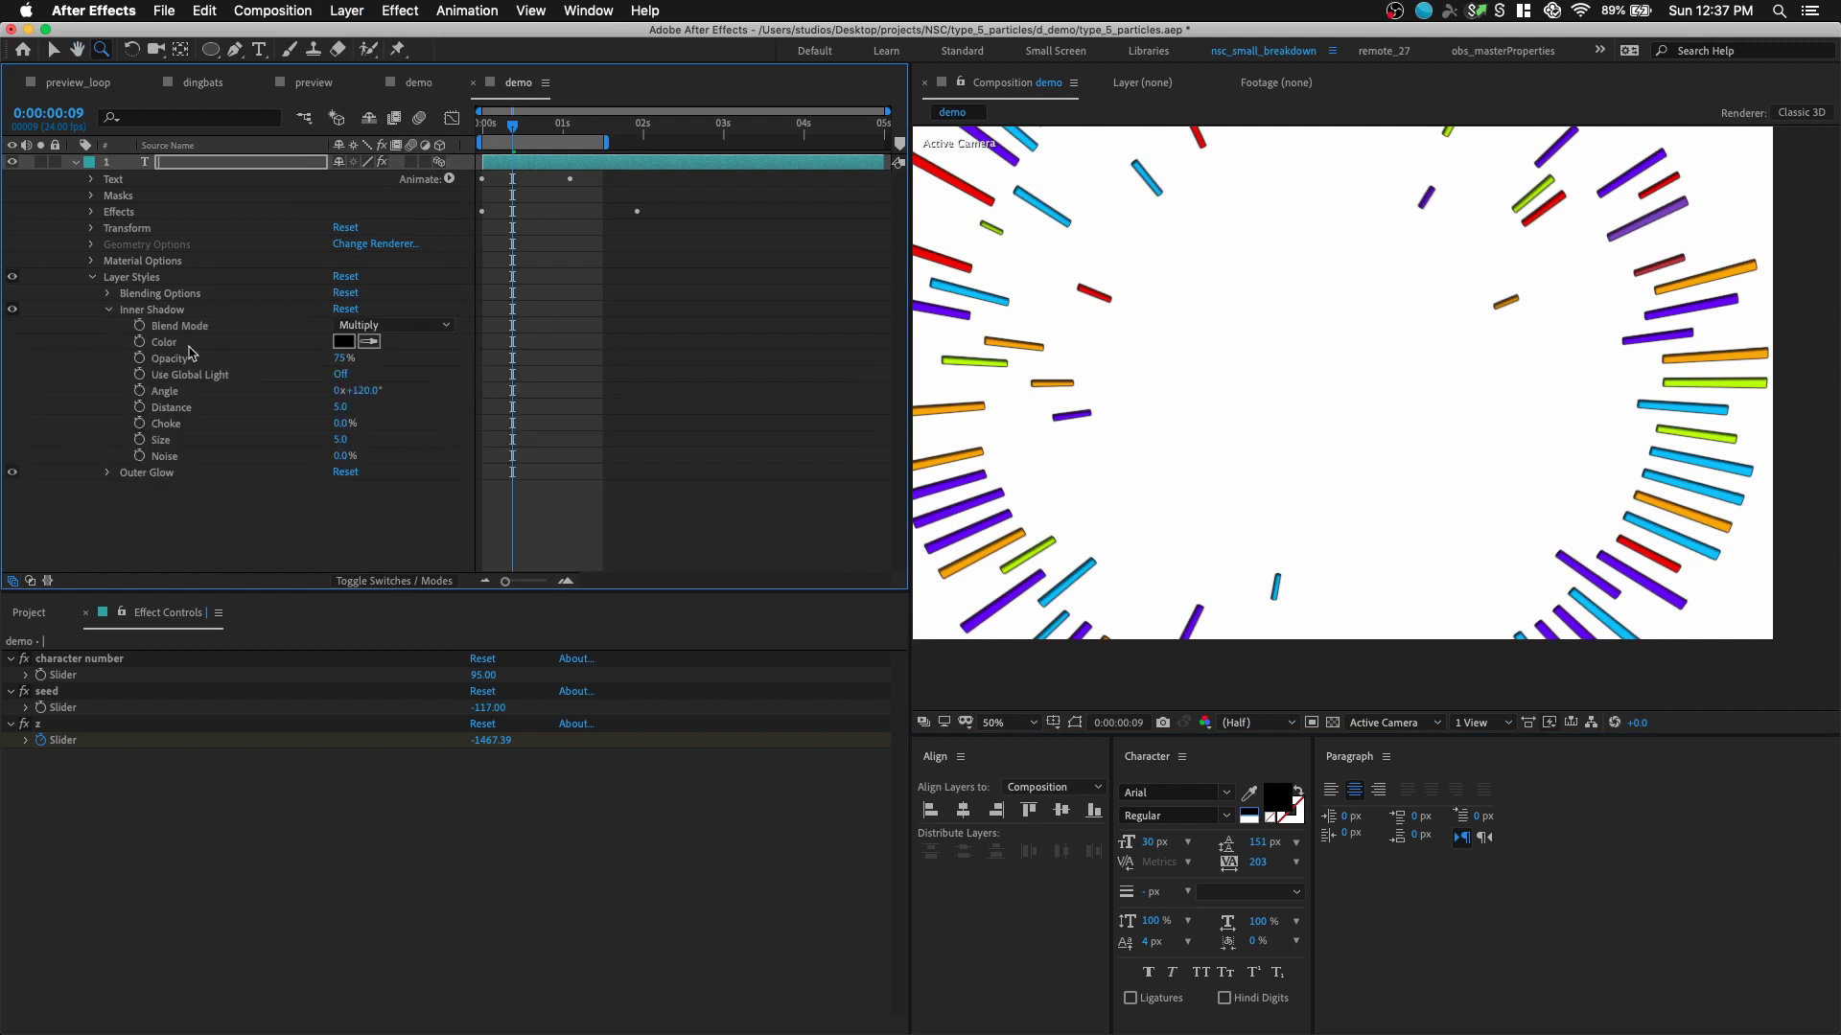
pyautogui.click(389, 324)
pyautogui.click(393, 619)
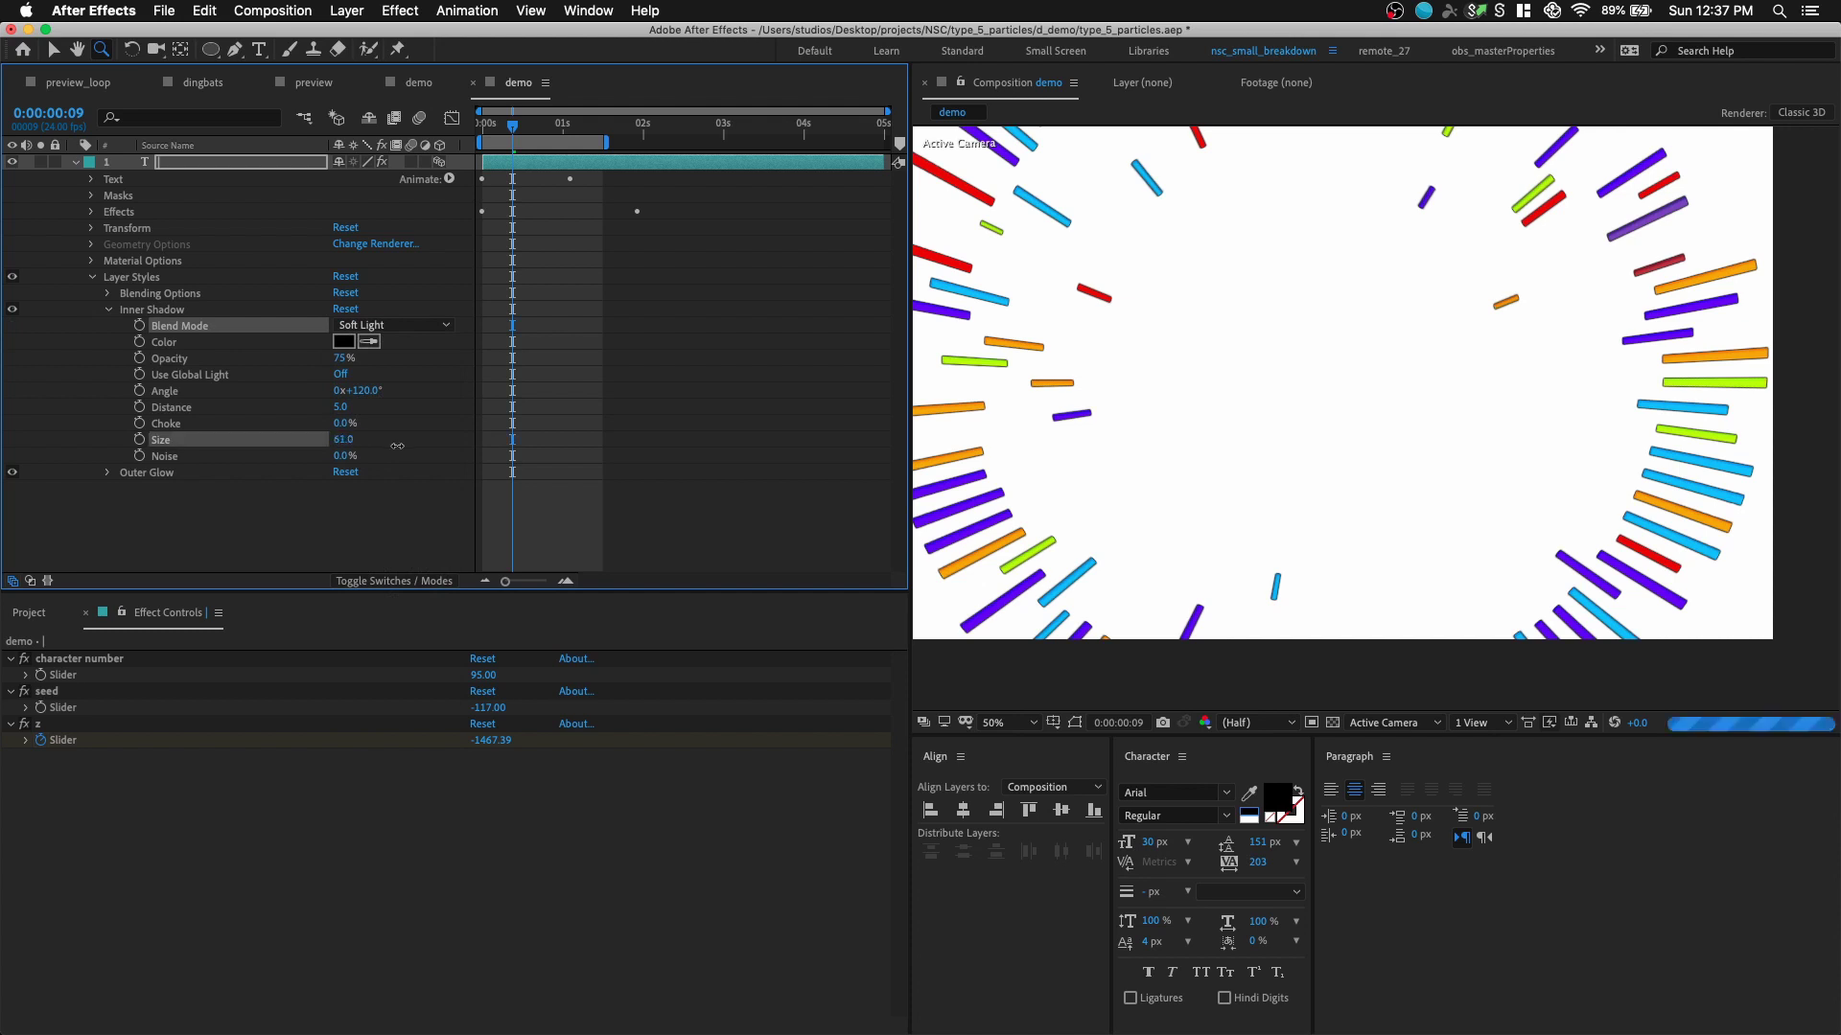
pyautogui.moveTo(342, 455); pyautogui.dragTo(377, 463)
# - Zoom in on an orange bar and set the inner shadow size to 10
pyautogui.click(1170, 390)
pyautogui.click(1307, 370)
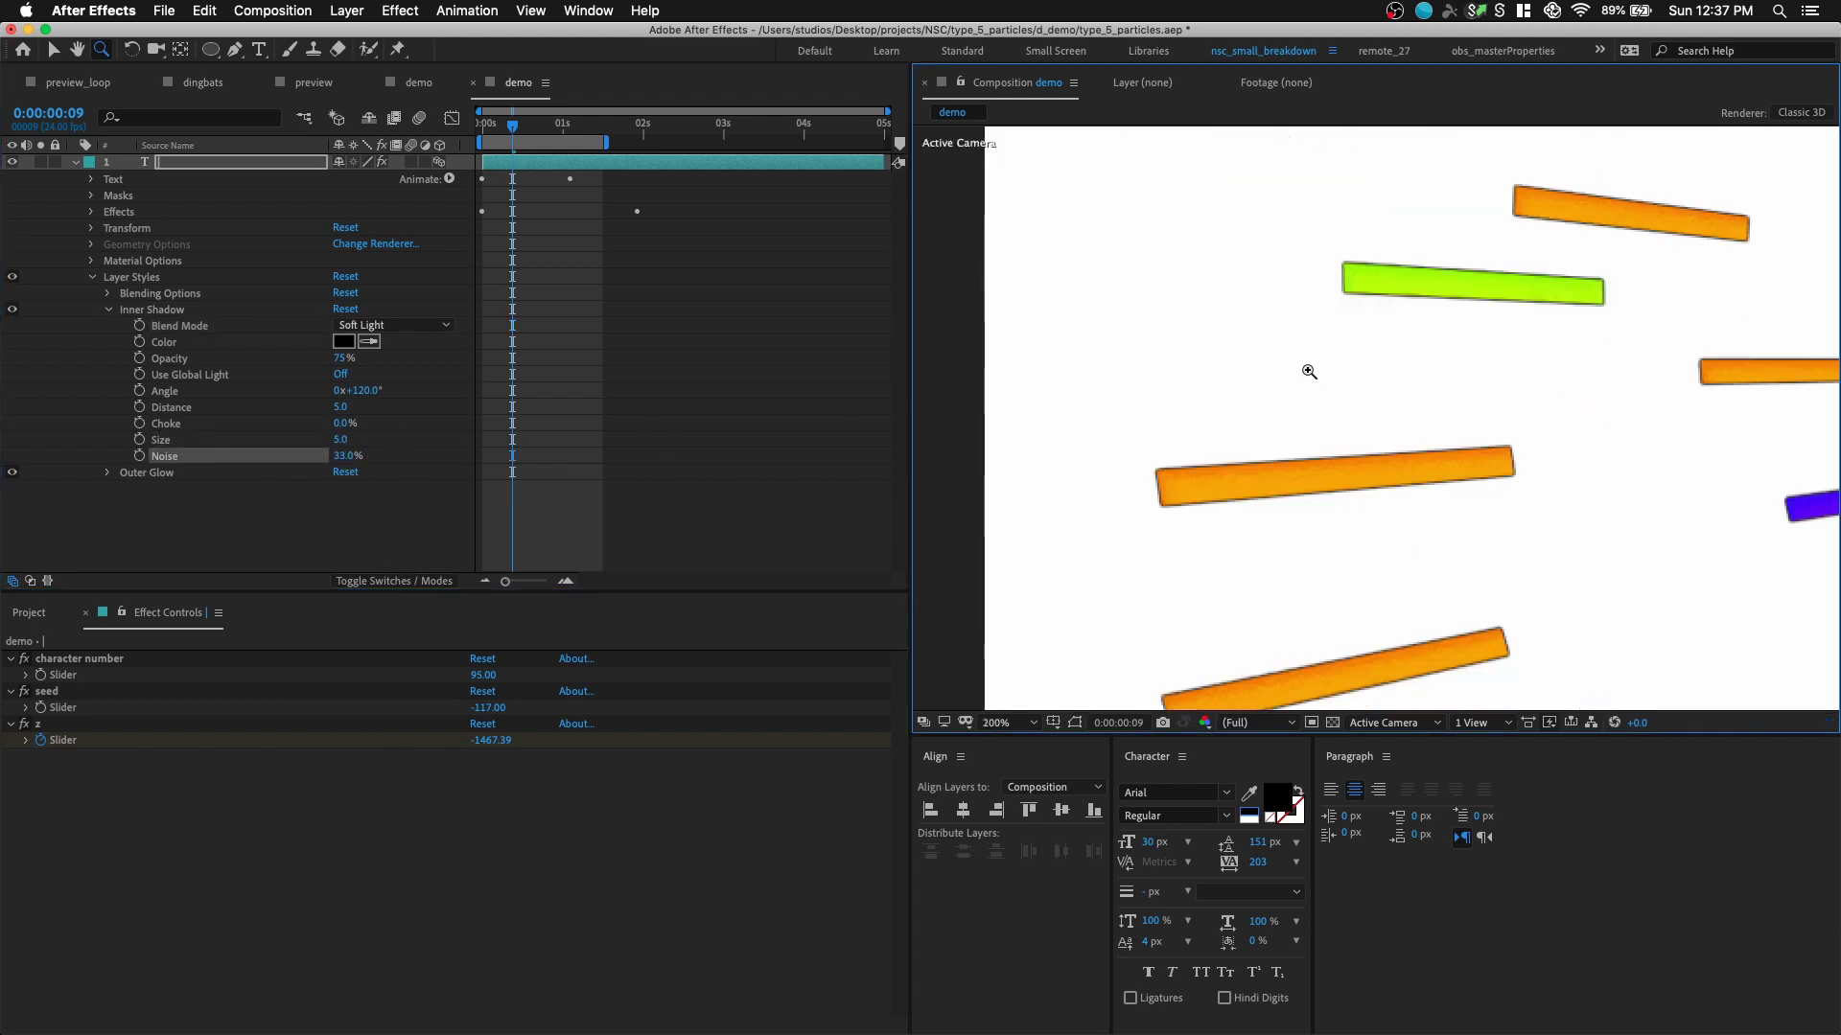
pyautogui.click(1339, 507)
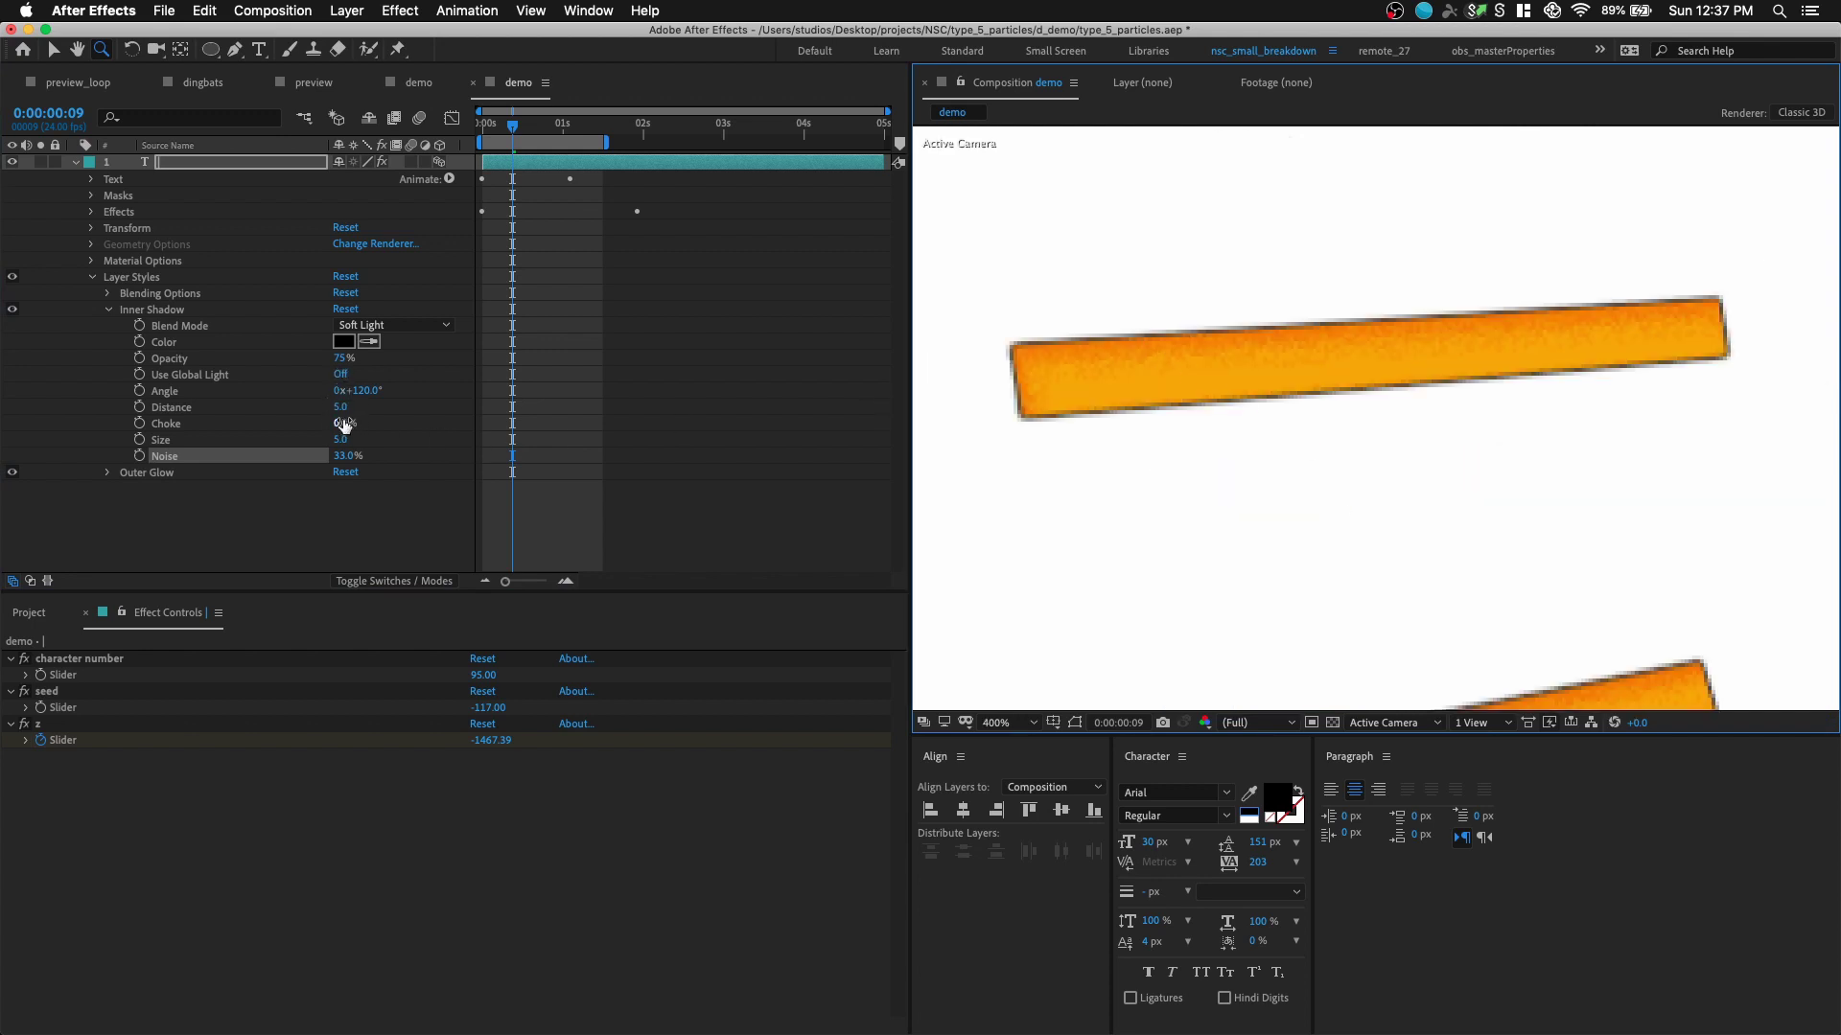
pyautogui.moveTo(345, 412)
pyautogui.mouseDown()
pyautogui.moveTo(365, 412)
pyautogui.moveTo(364, 450)
pyautogui.moveTo(345, 443)
pyautogui.mouseUp()
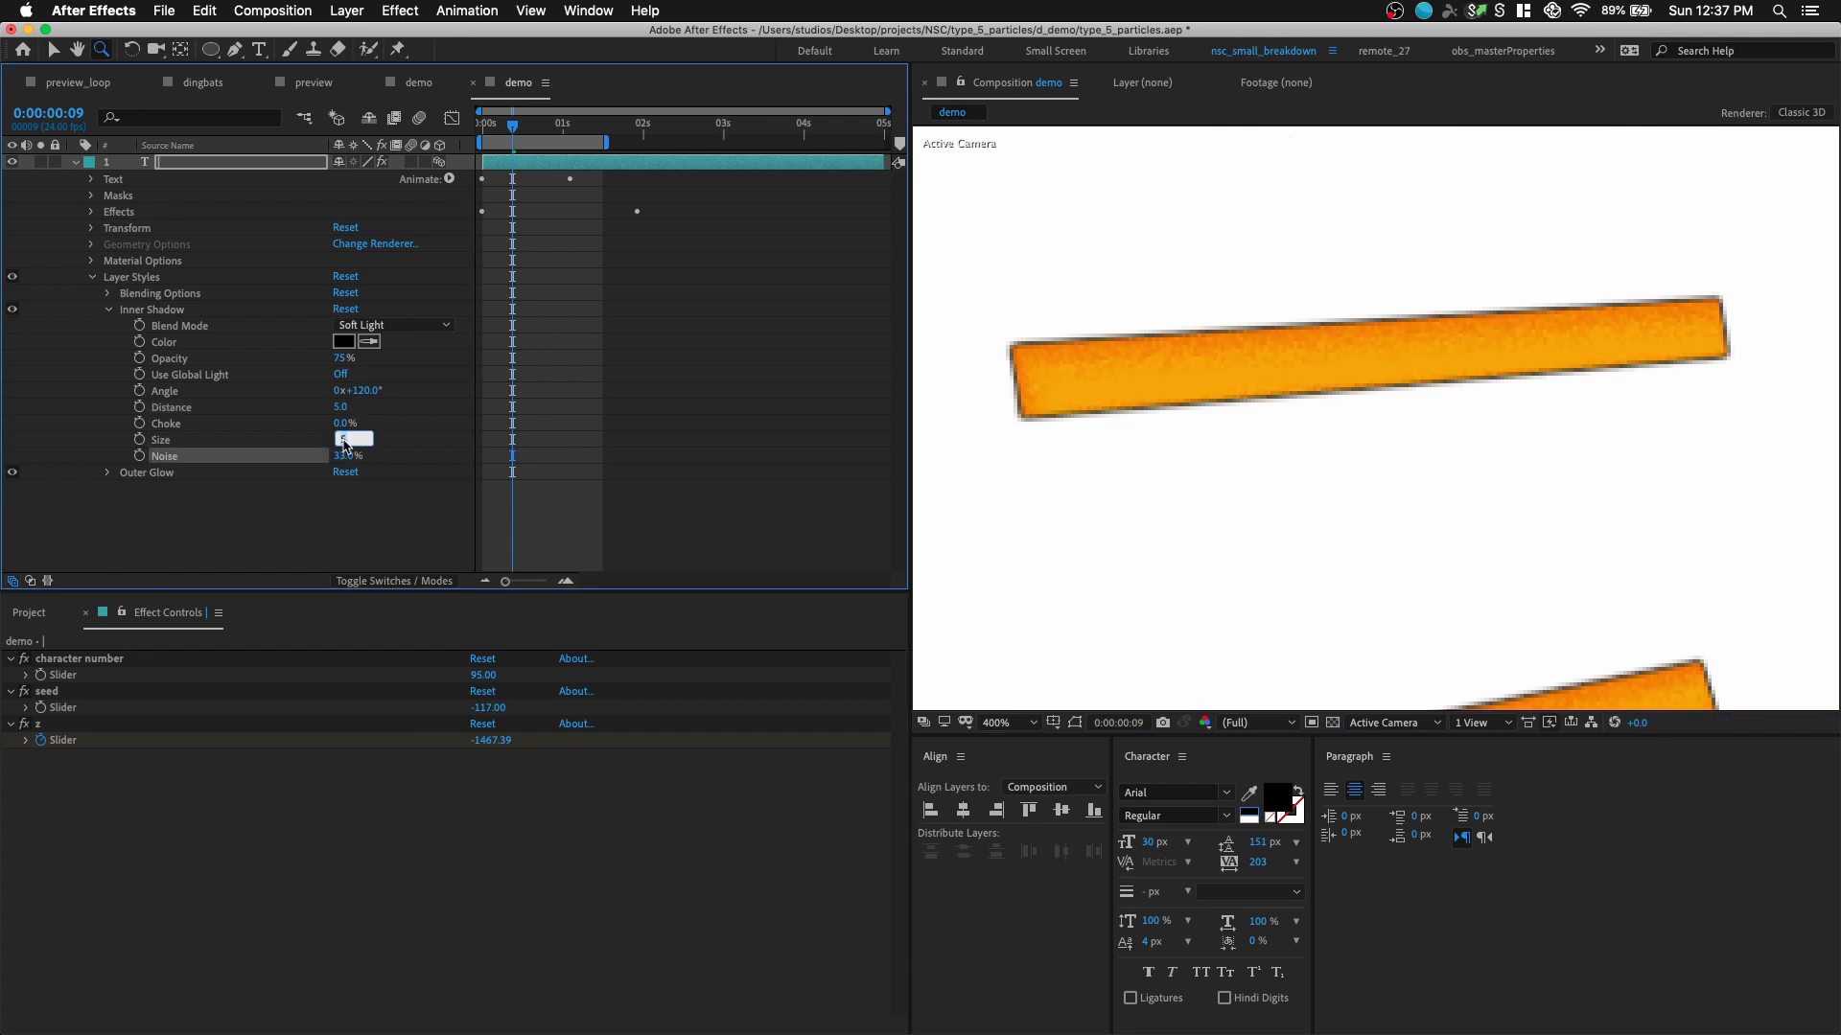
pyautogui.press('Return')
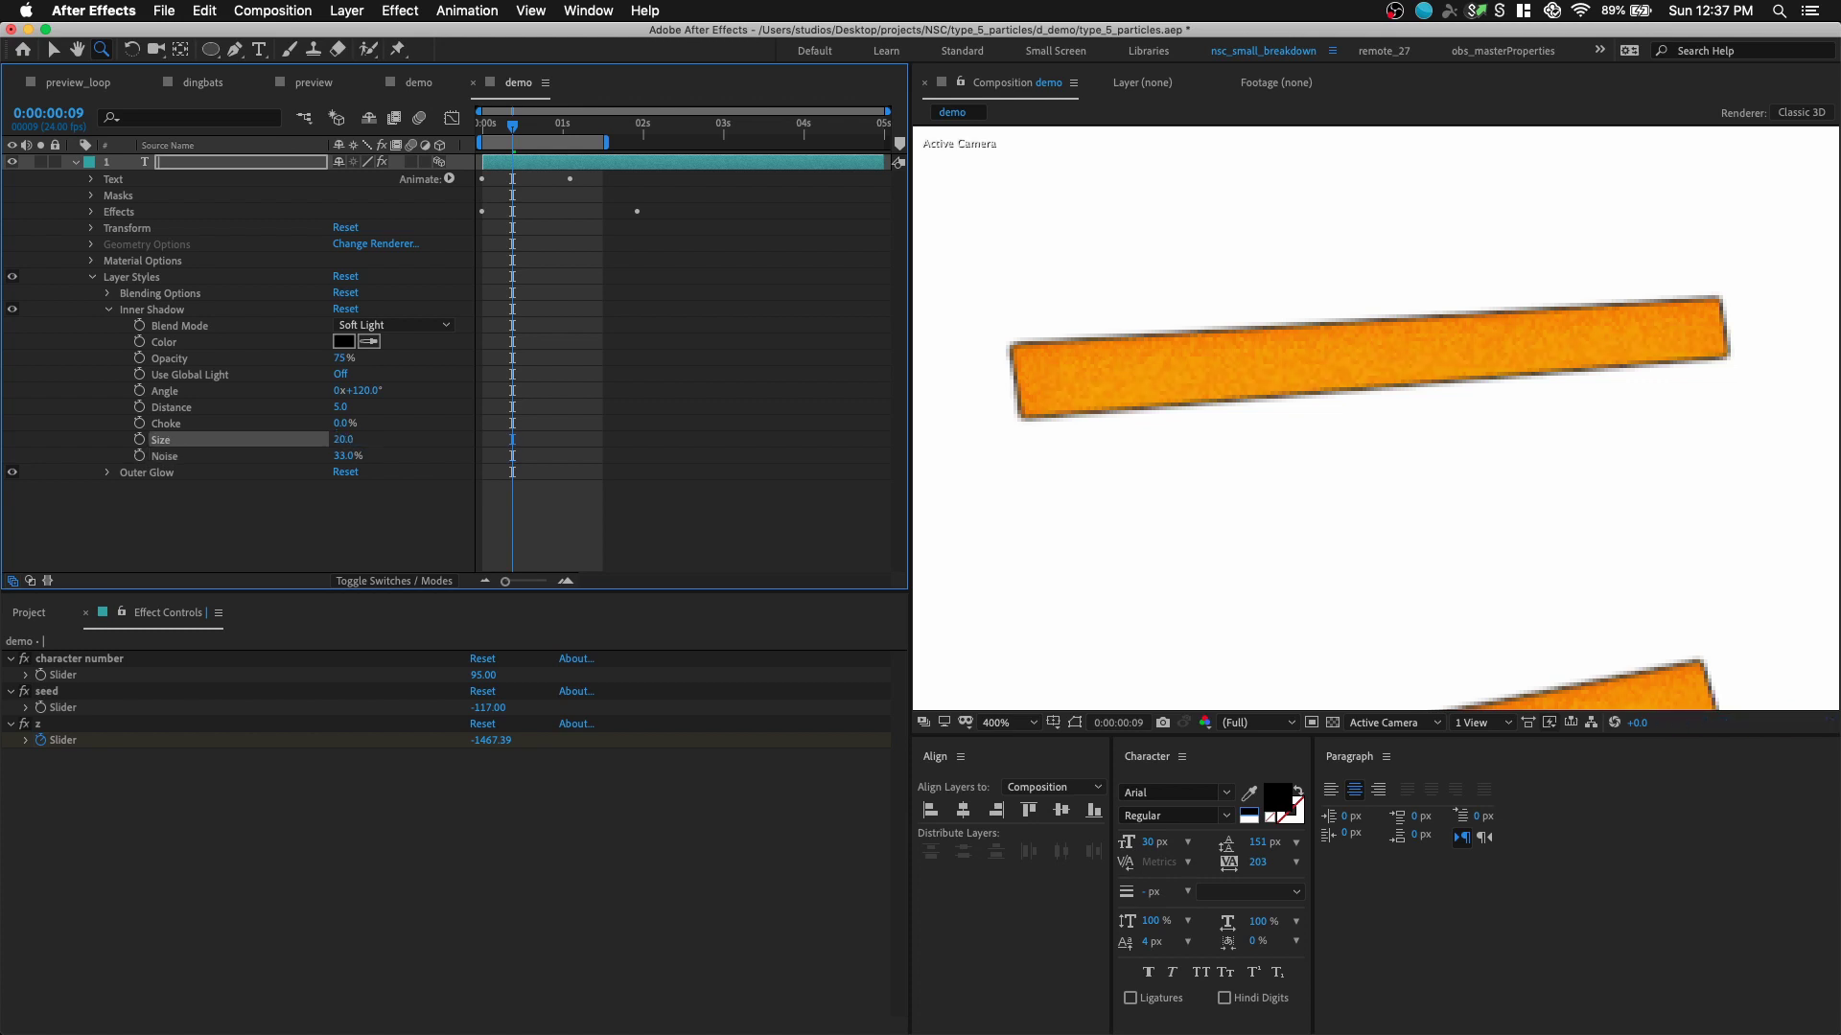
pyautogui.press('Return')
pyautogui.hotkey('shift', '/')
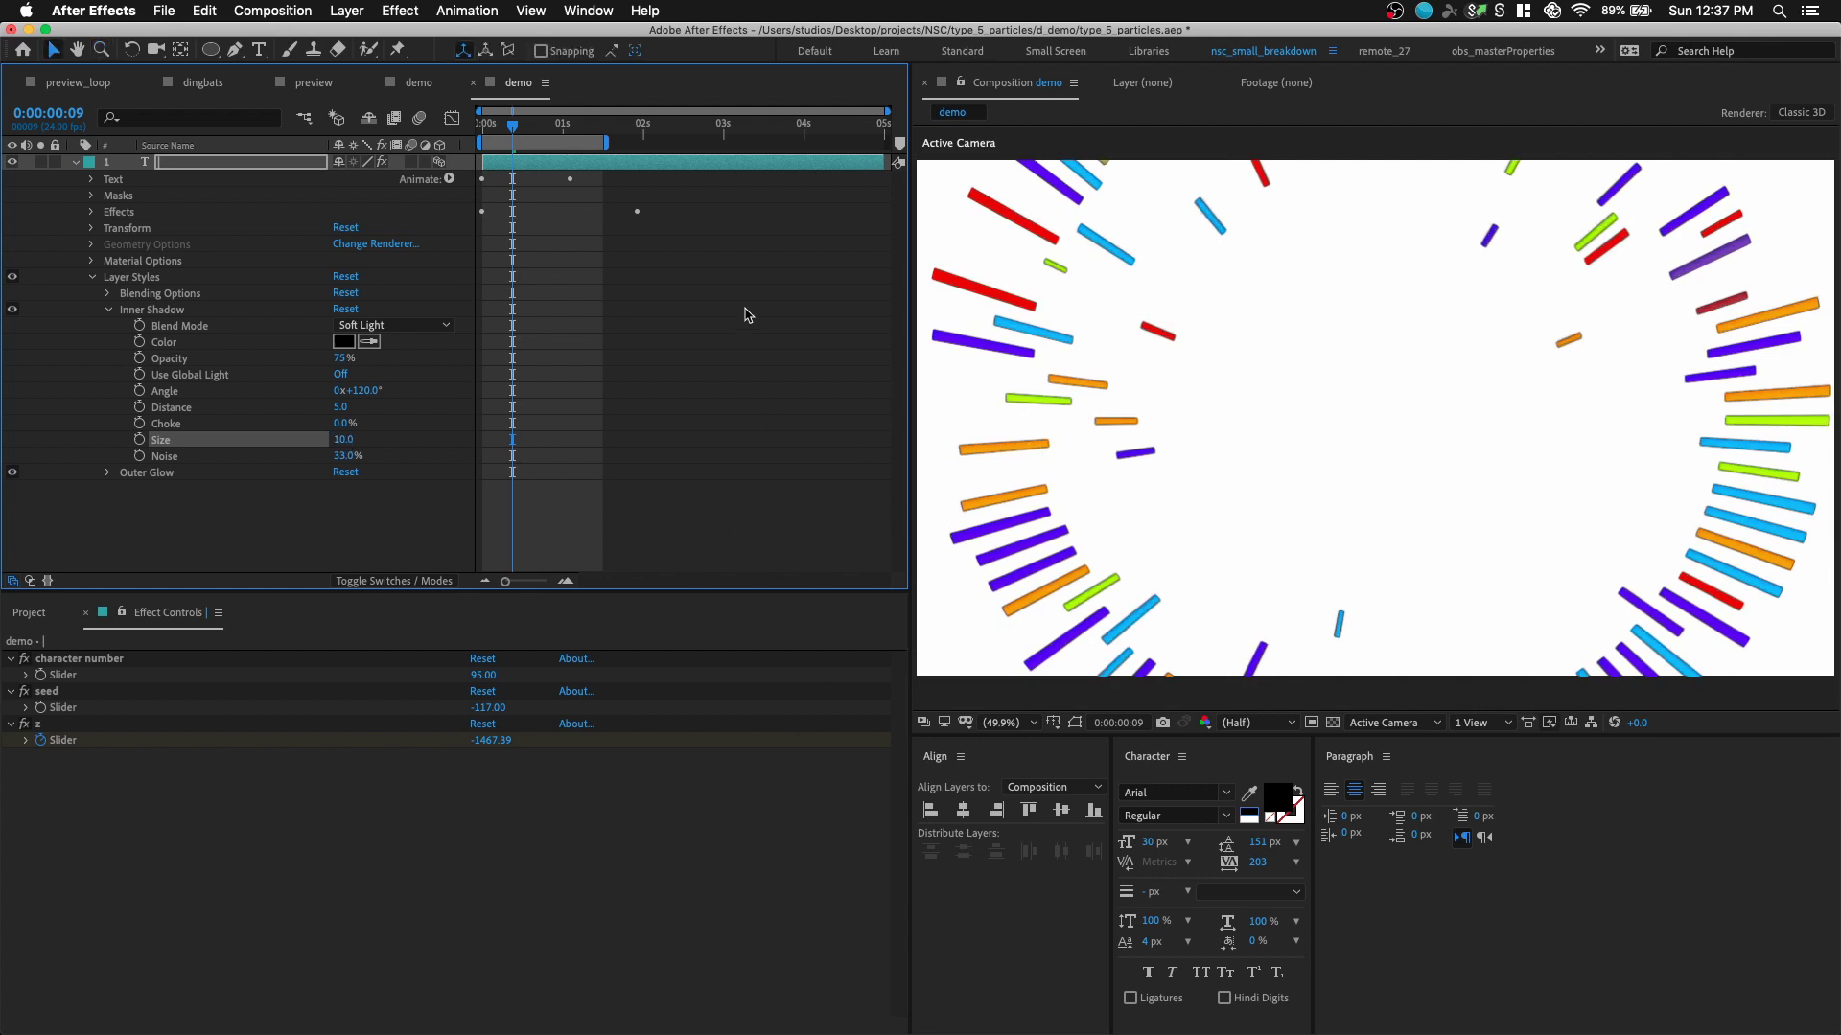
# - Extend the work area past two seconds and move the z slider's end keyframe to 1:13
pyautogui.press('space')
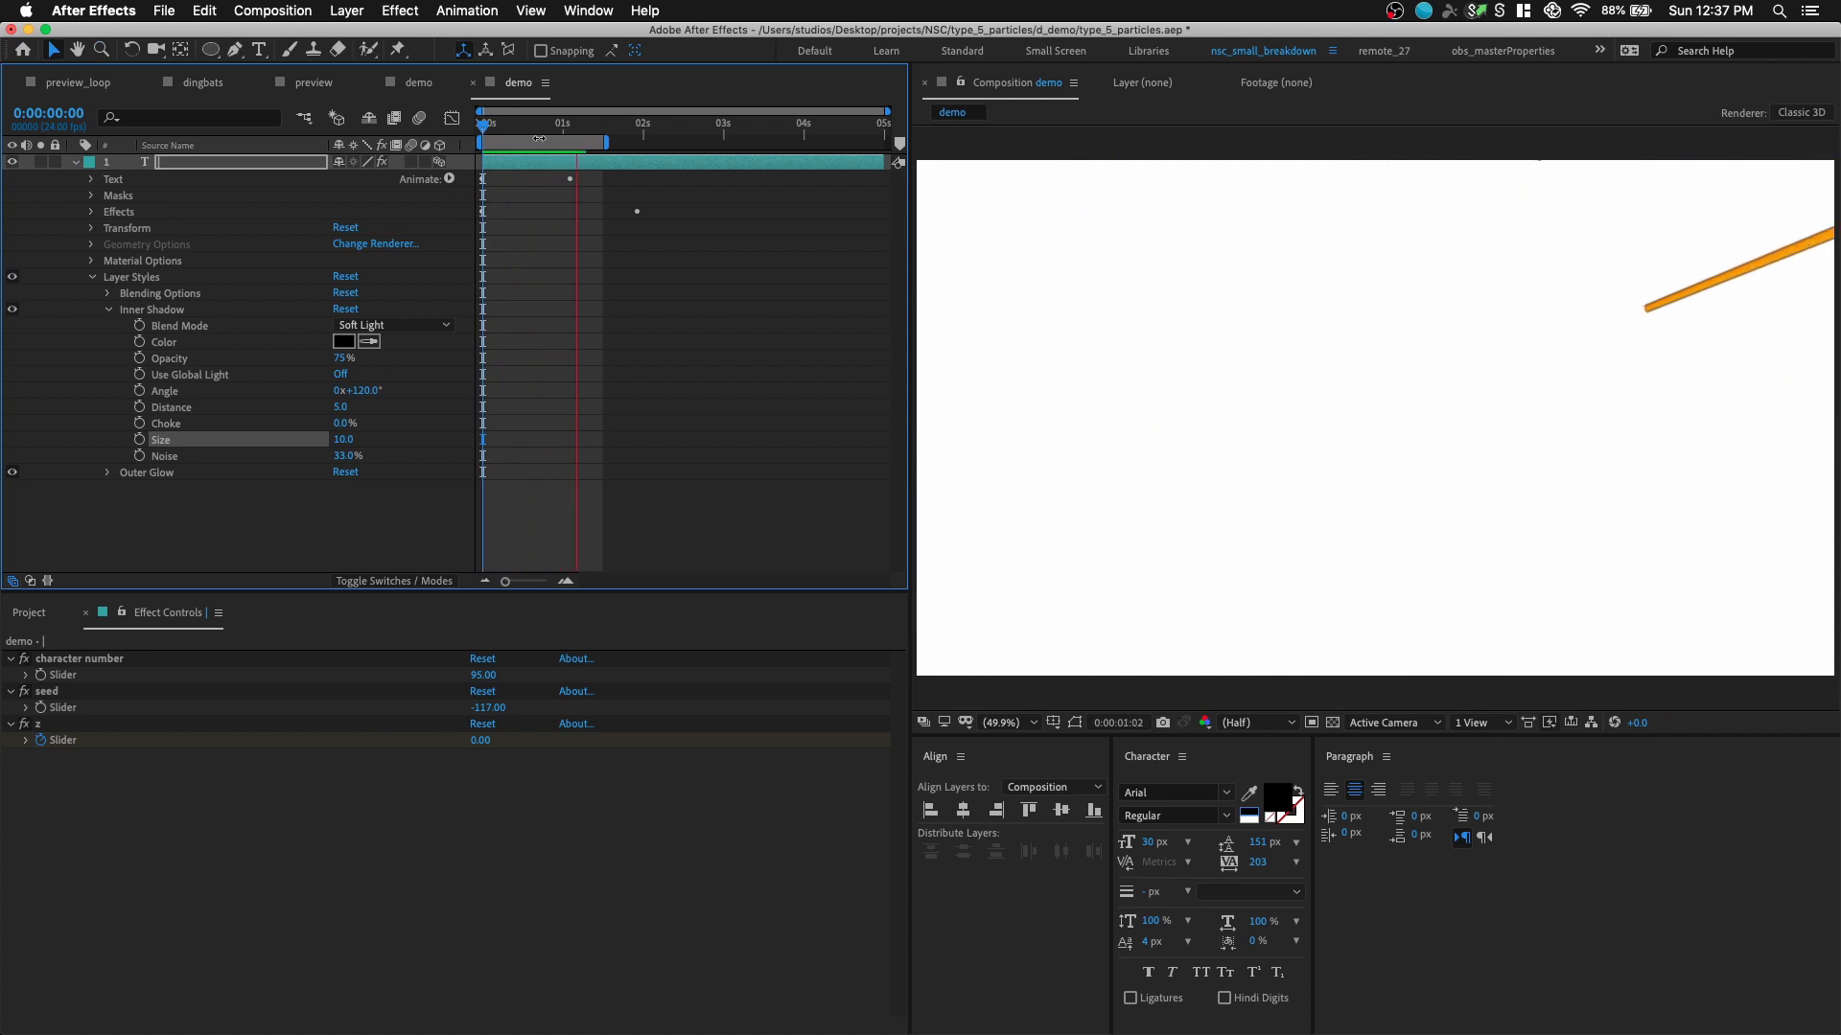
pyautogui.moveTo(605, 141); pyautogui.dragTo(653, 142)
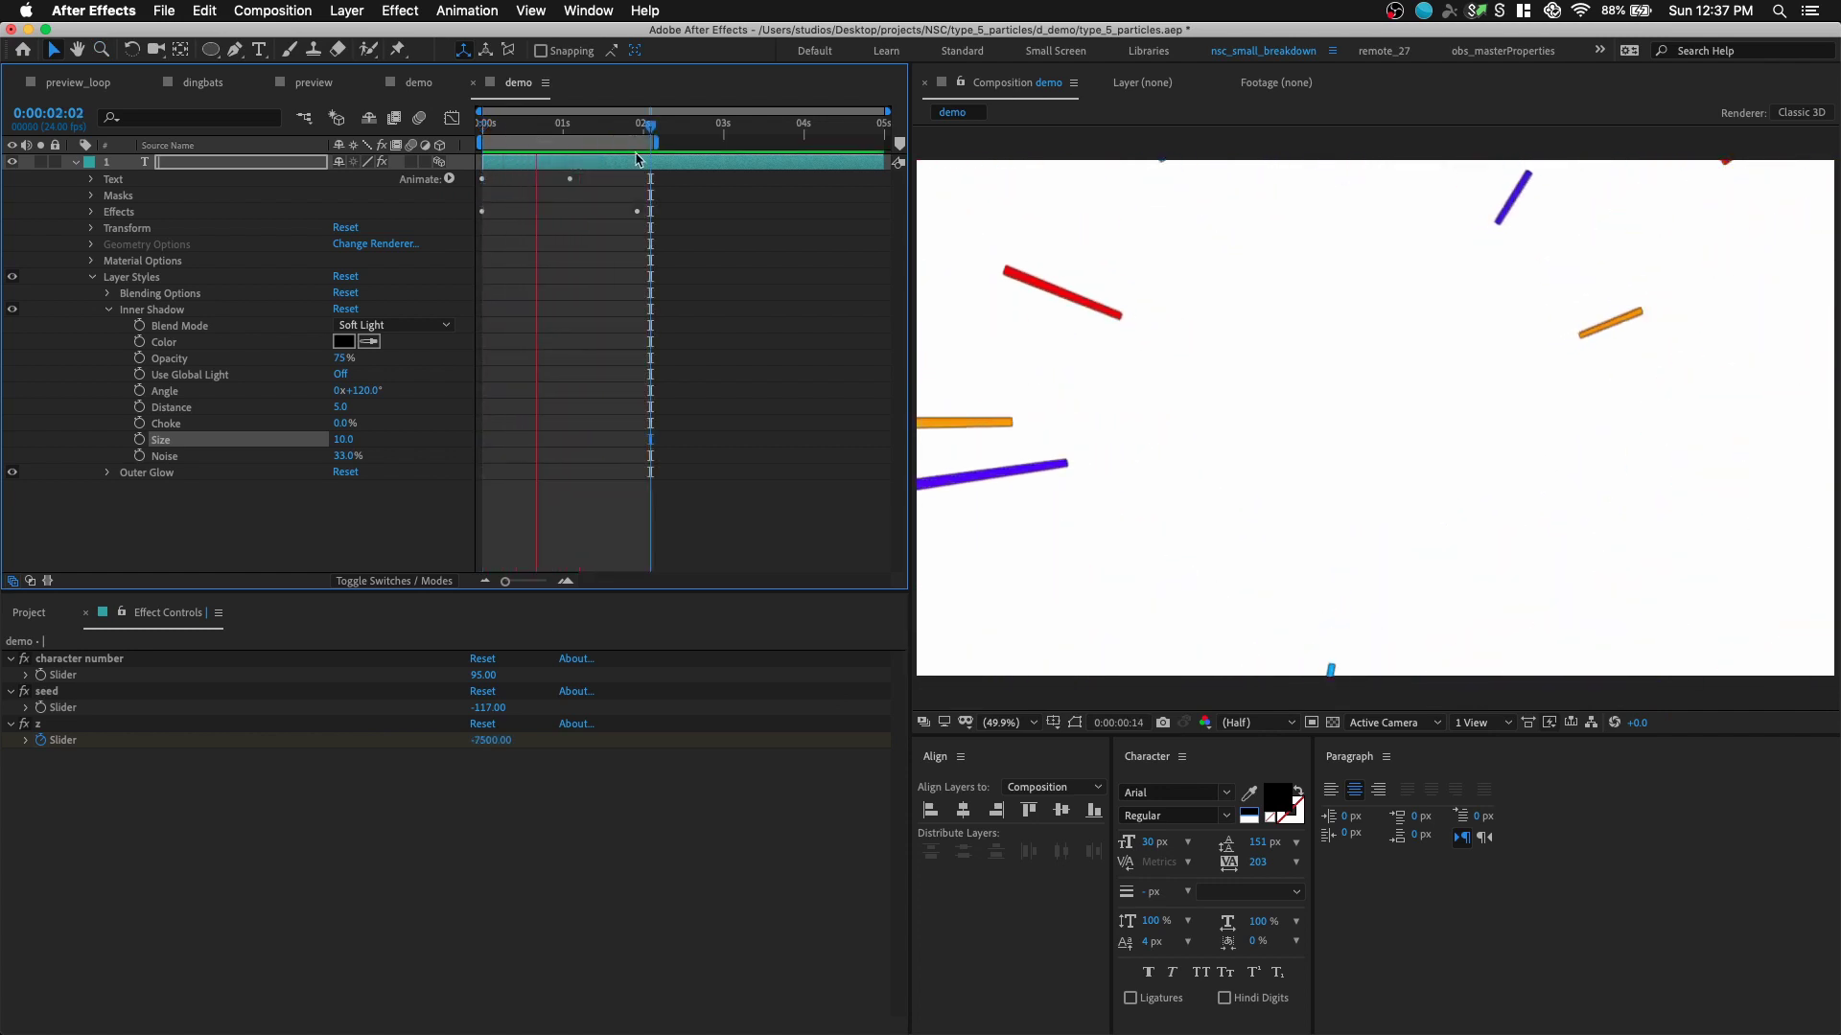
pyautogui.press('u')
pyautogui.moveTo(637, 211); pyautogui.dragTo(588, 212)
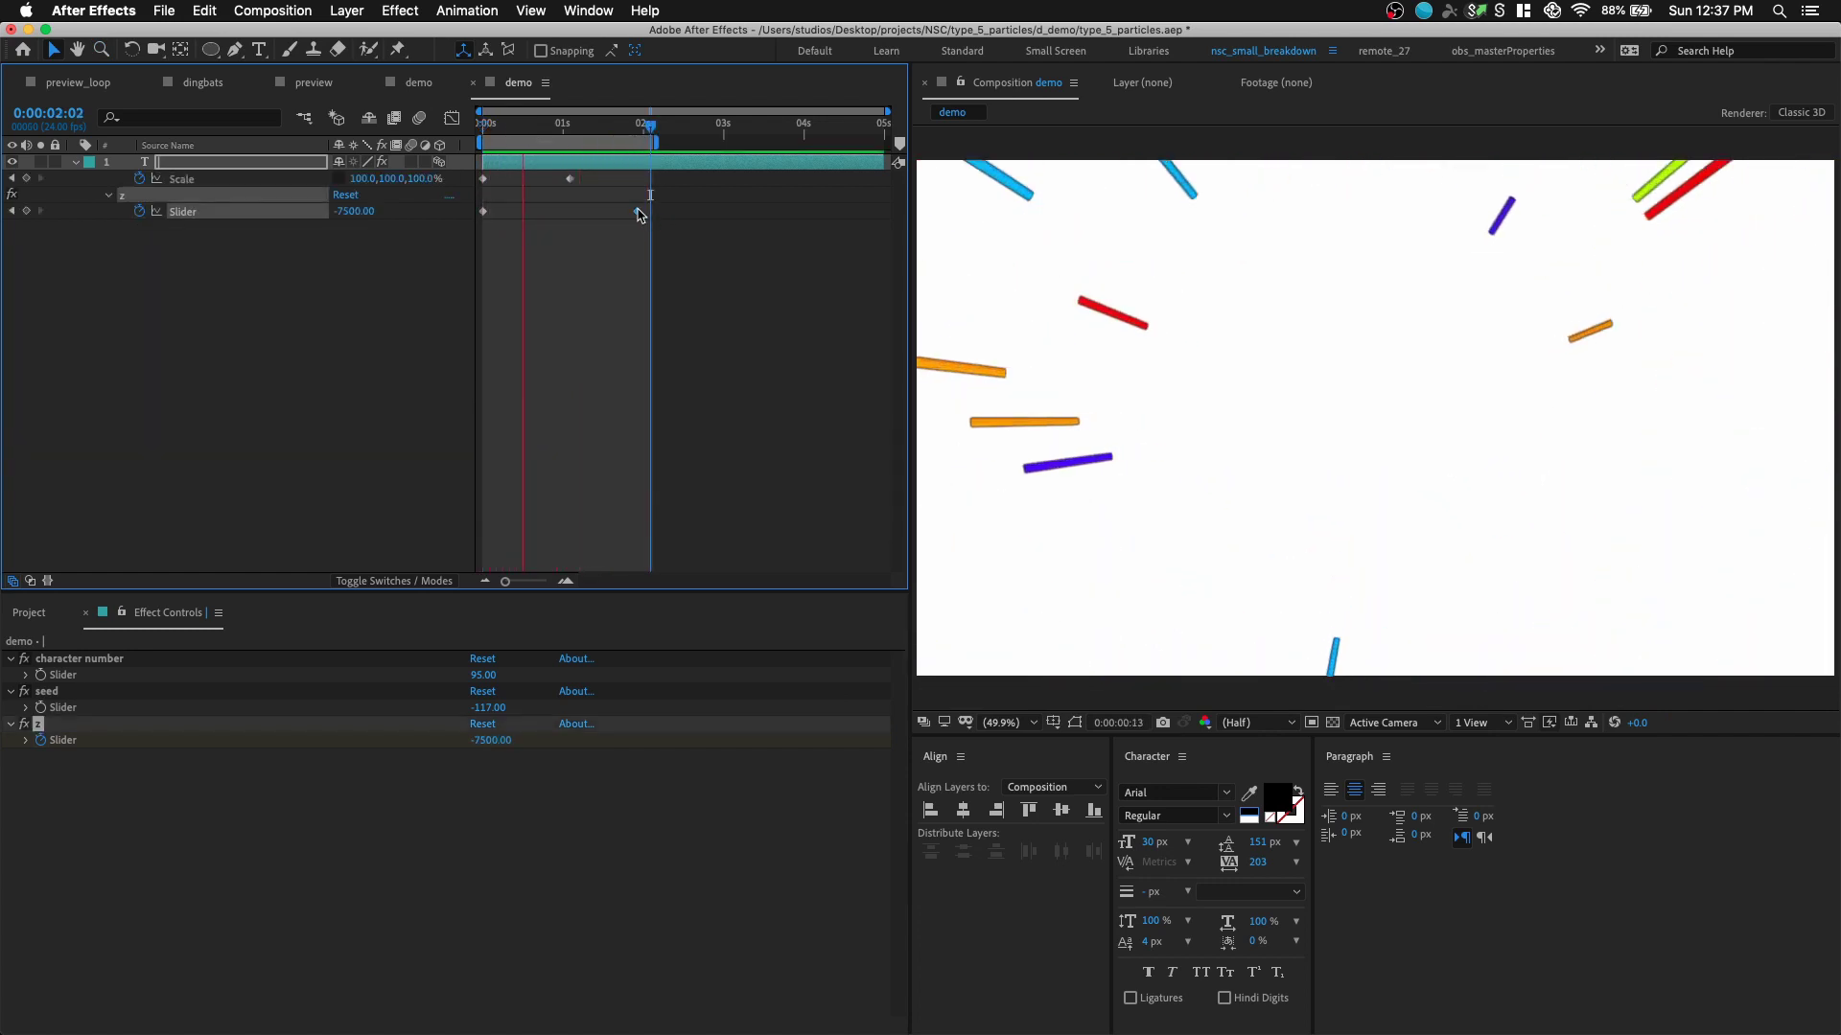
pyautogui.click(606, 128)
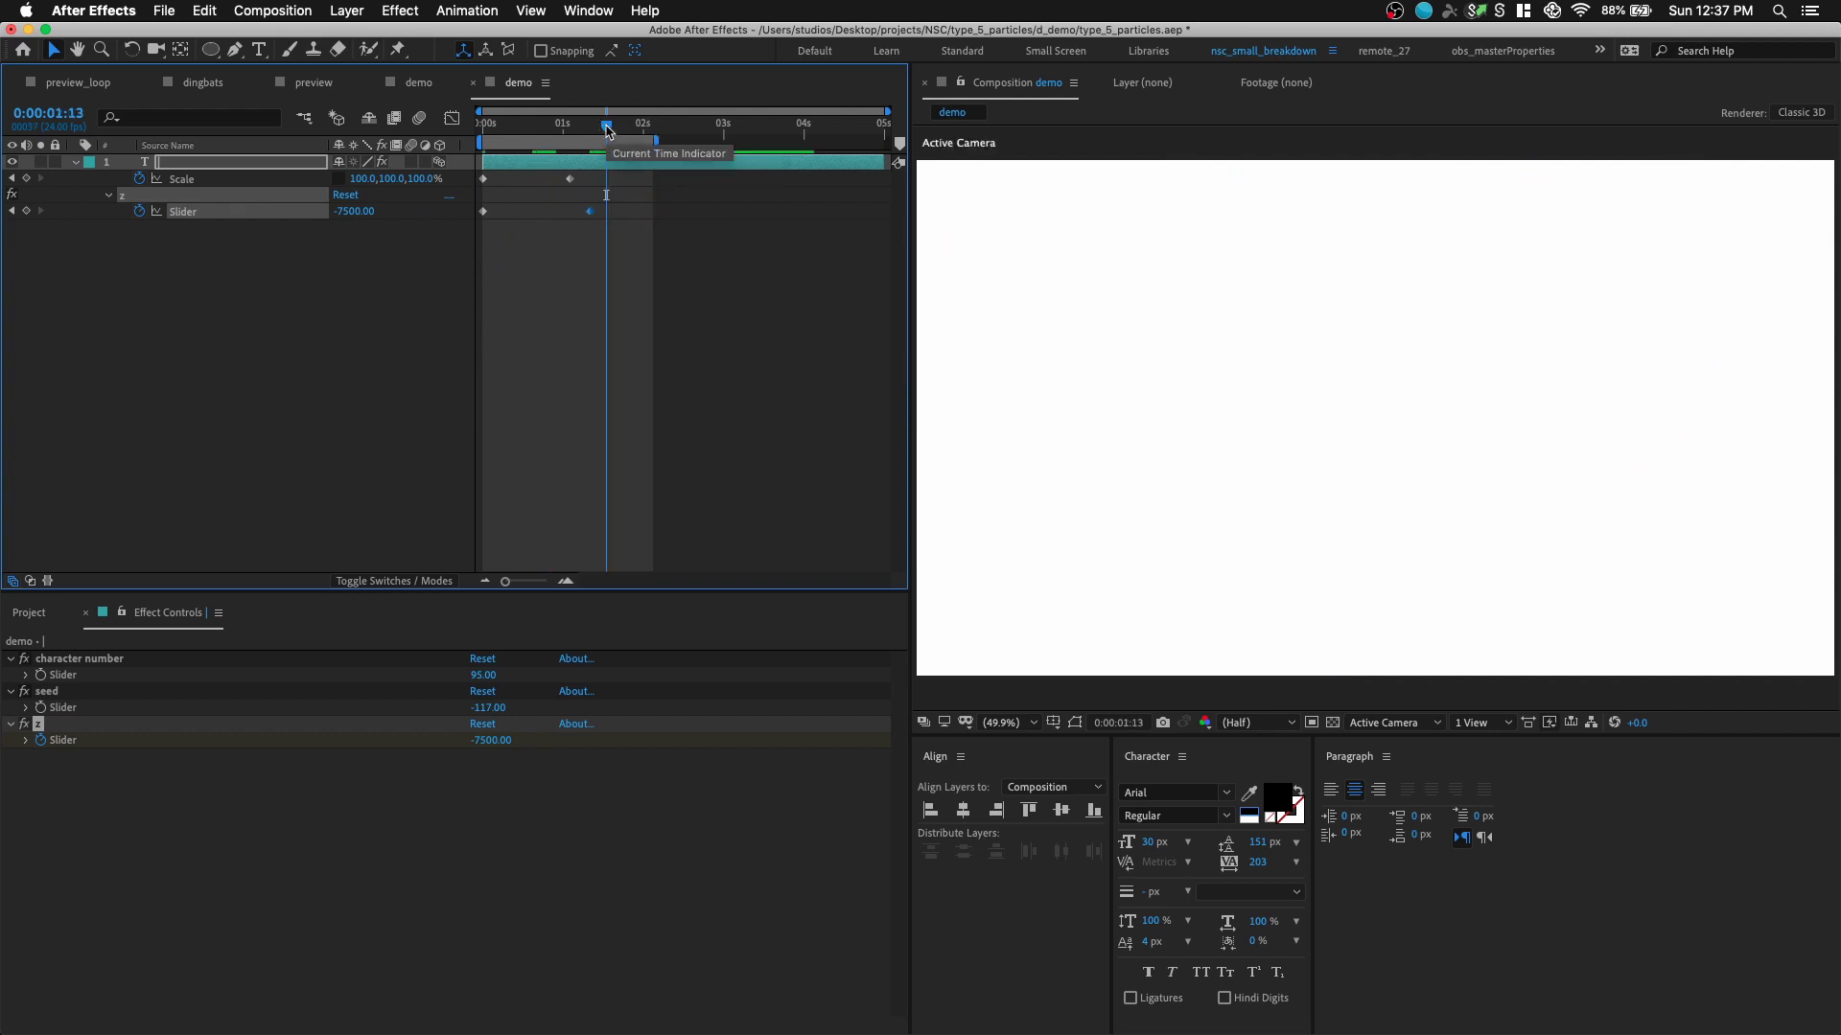
pyautogui.press('space')
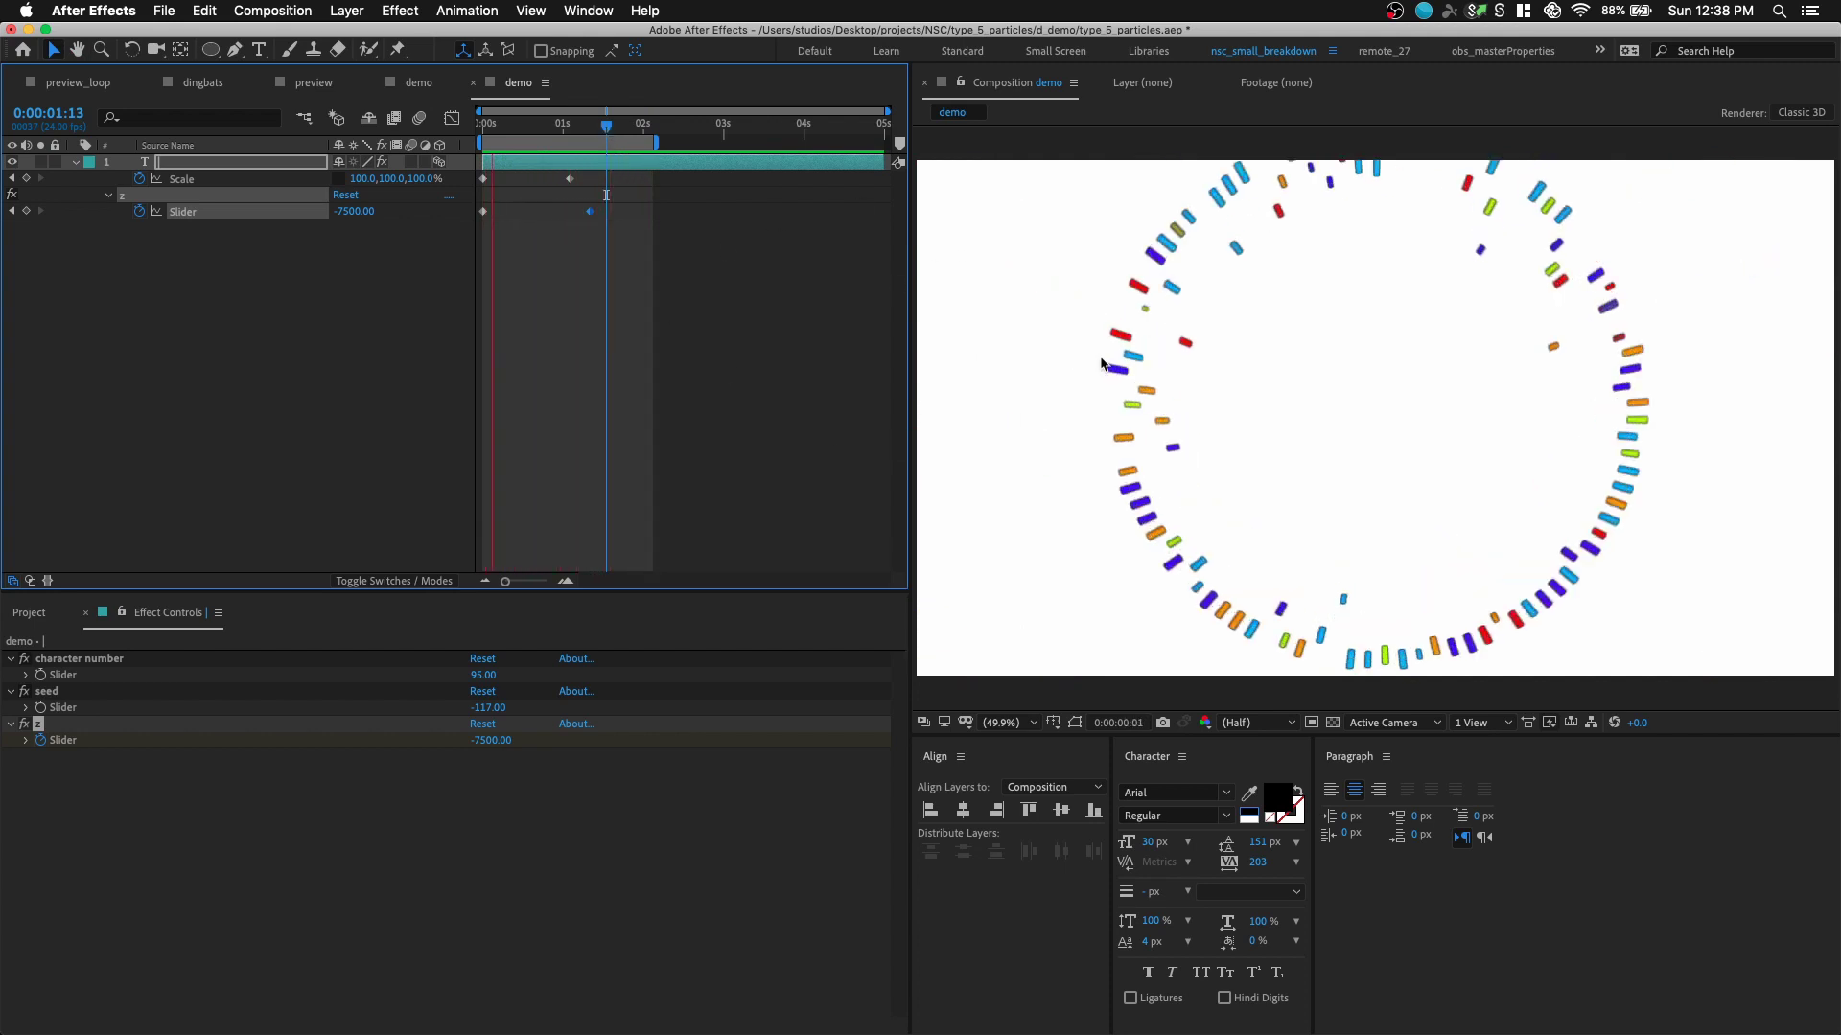
# - Save the project and preview the faster burst again
pyautogui.press('super+s')
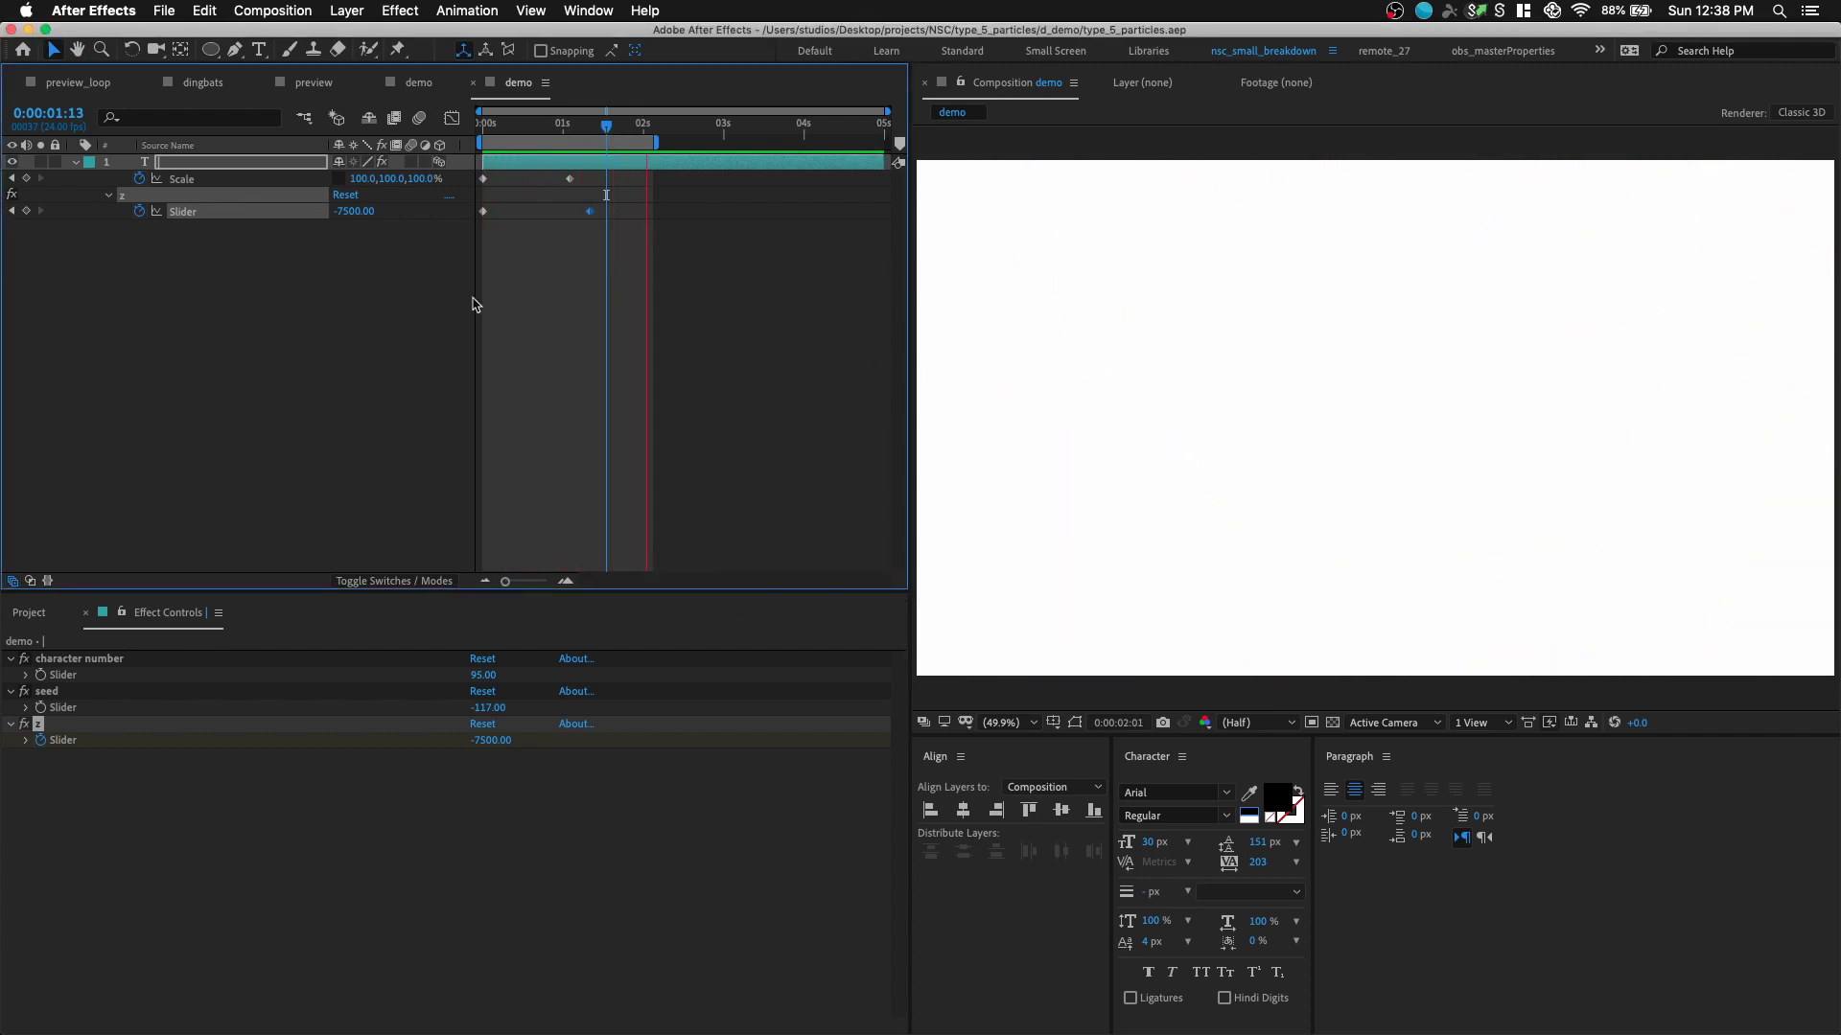
pyautogui.press('space')
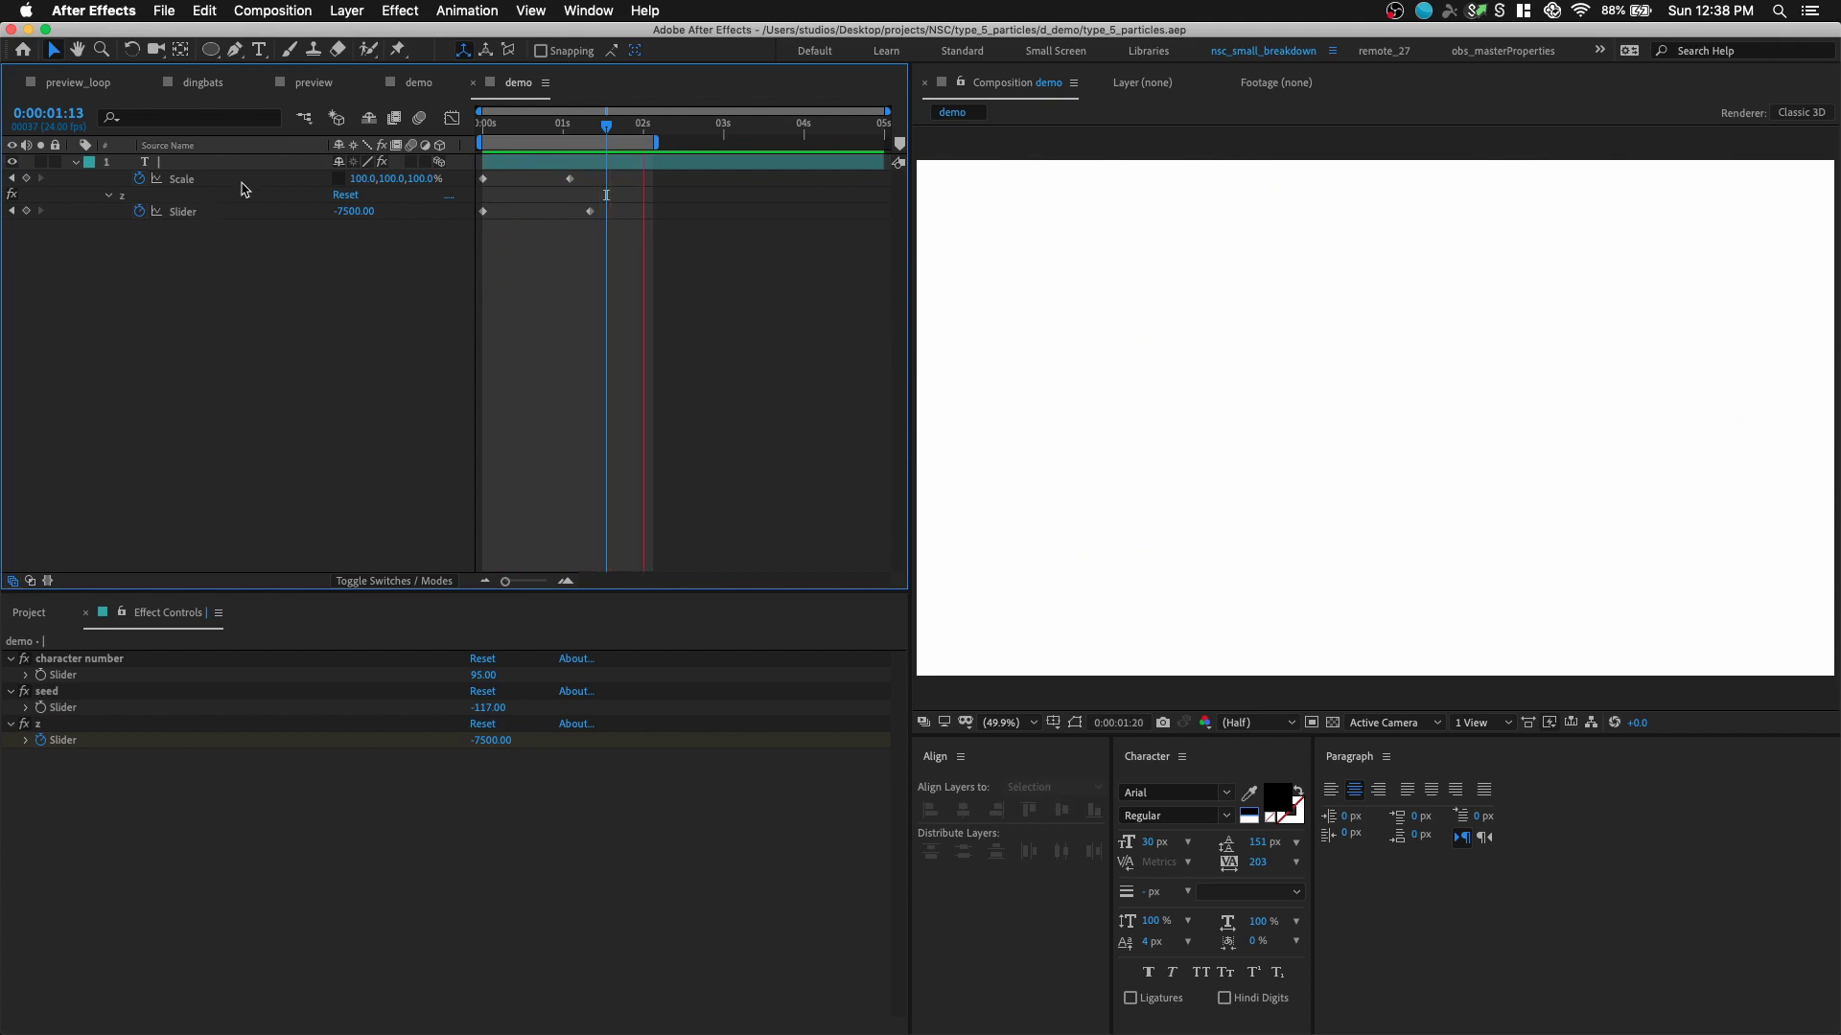
pyautogui.click(74, 165)
# - Change the particle text character to a small dash glyph and preview the burst
pyautogui.click(553, 130)
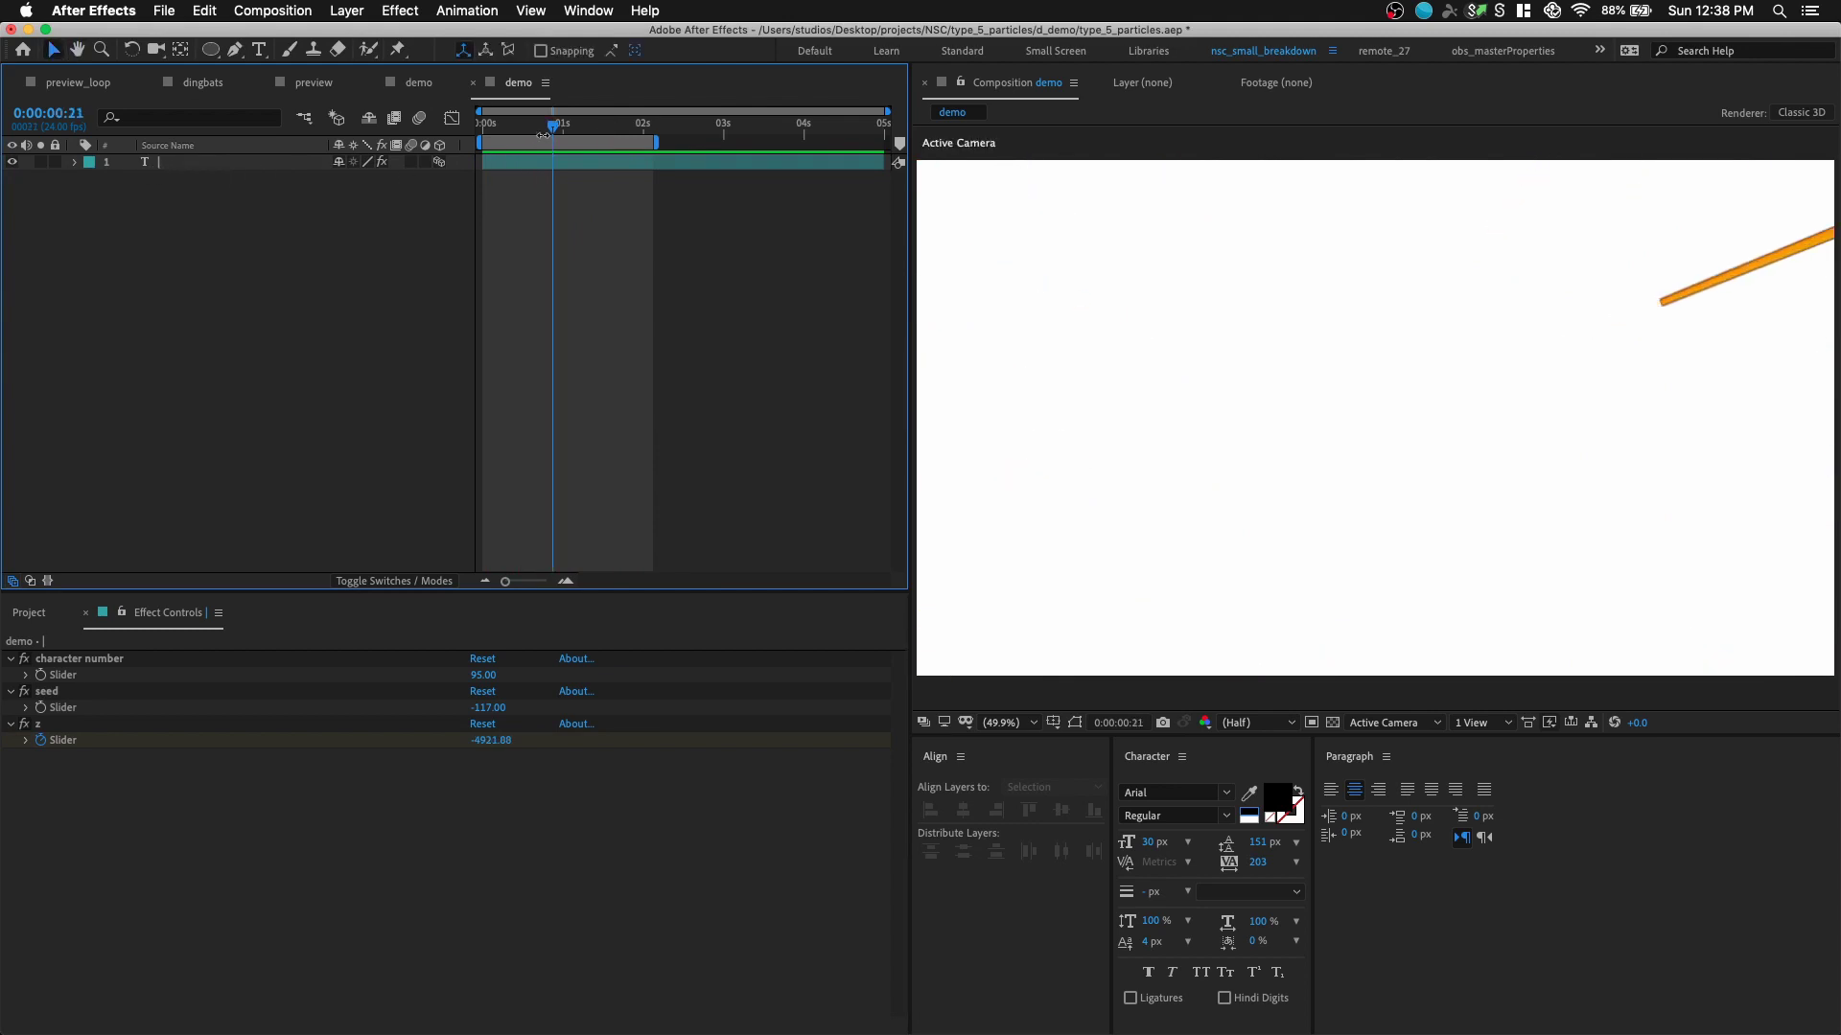
pyautogui.moveTo(535, 131); pyautogui.dragTo(507, 130)
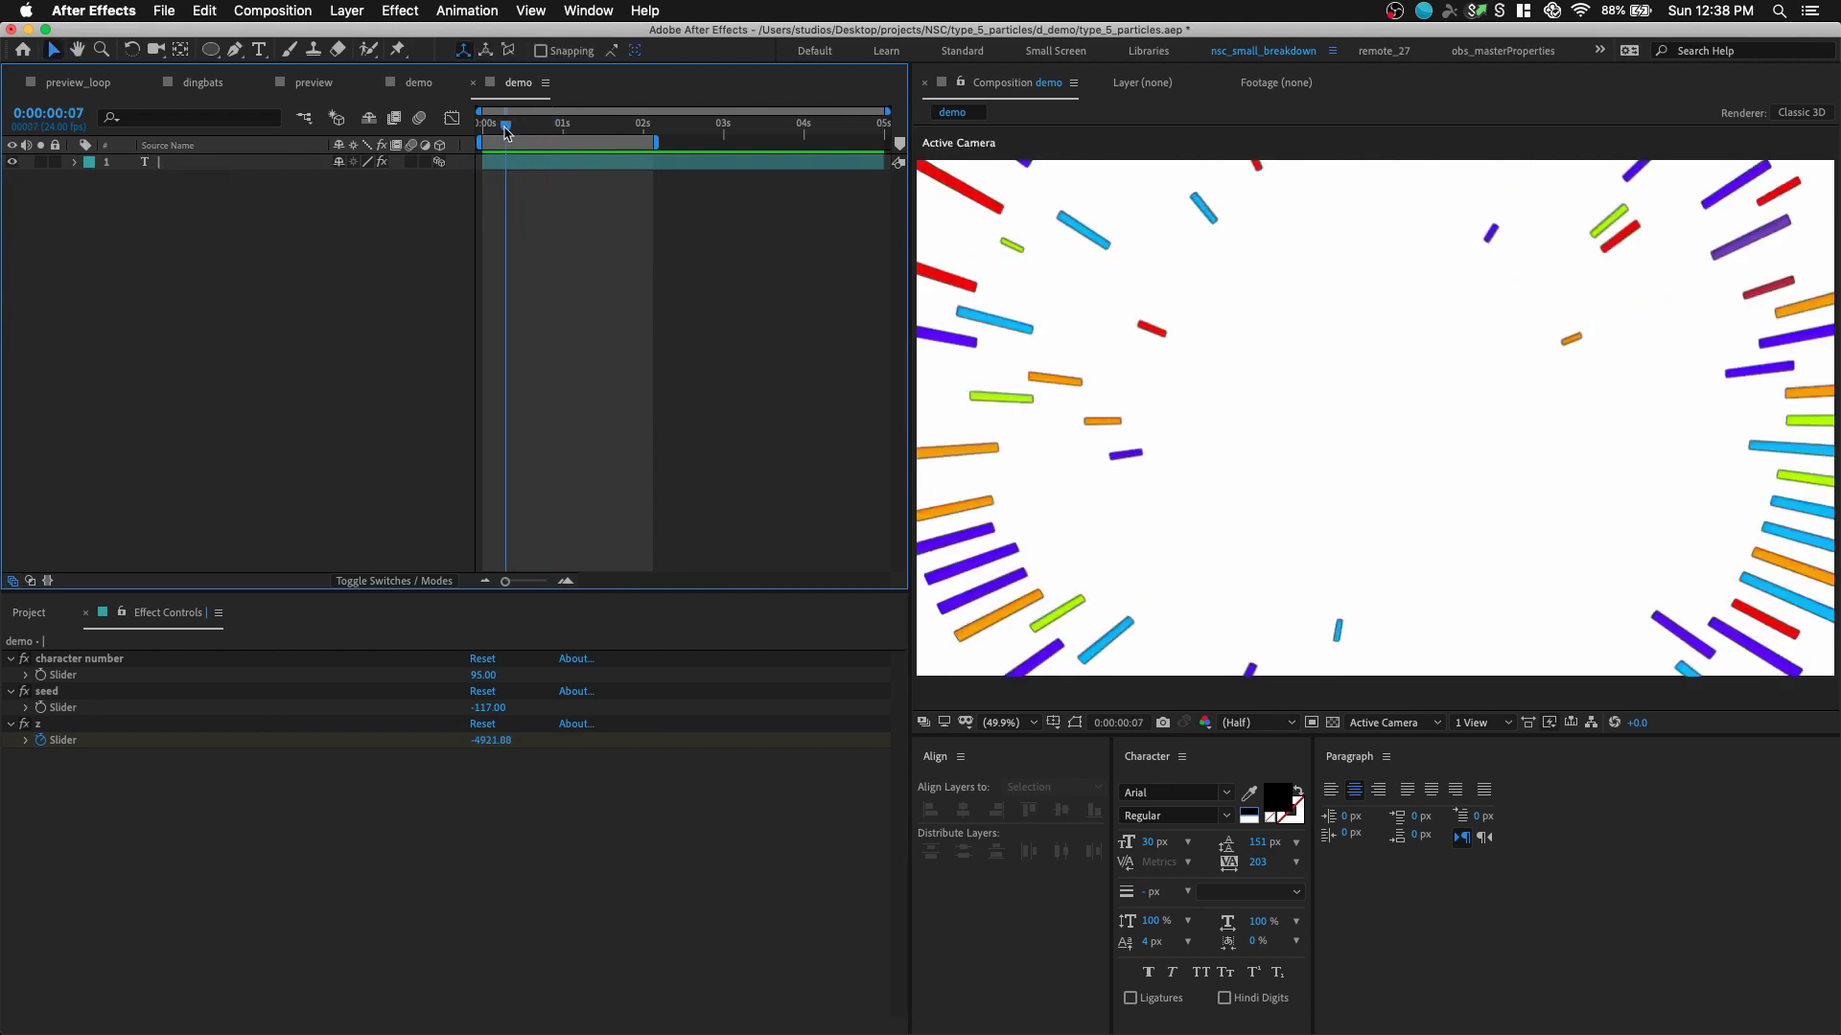
pyautogui.doubleClick(231, 163)
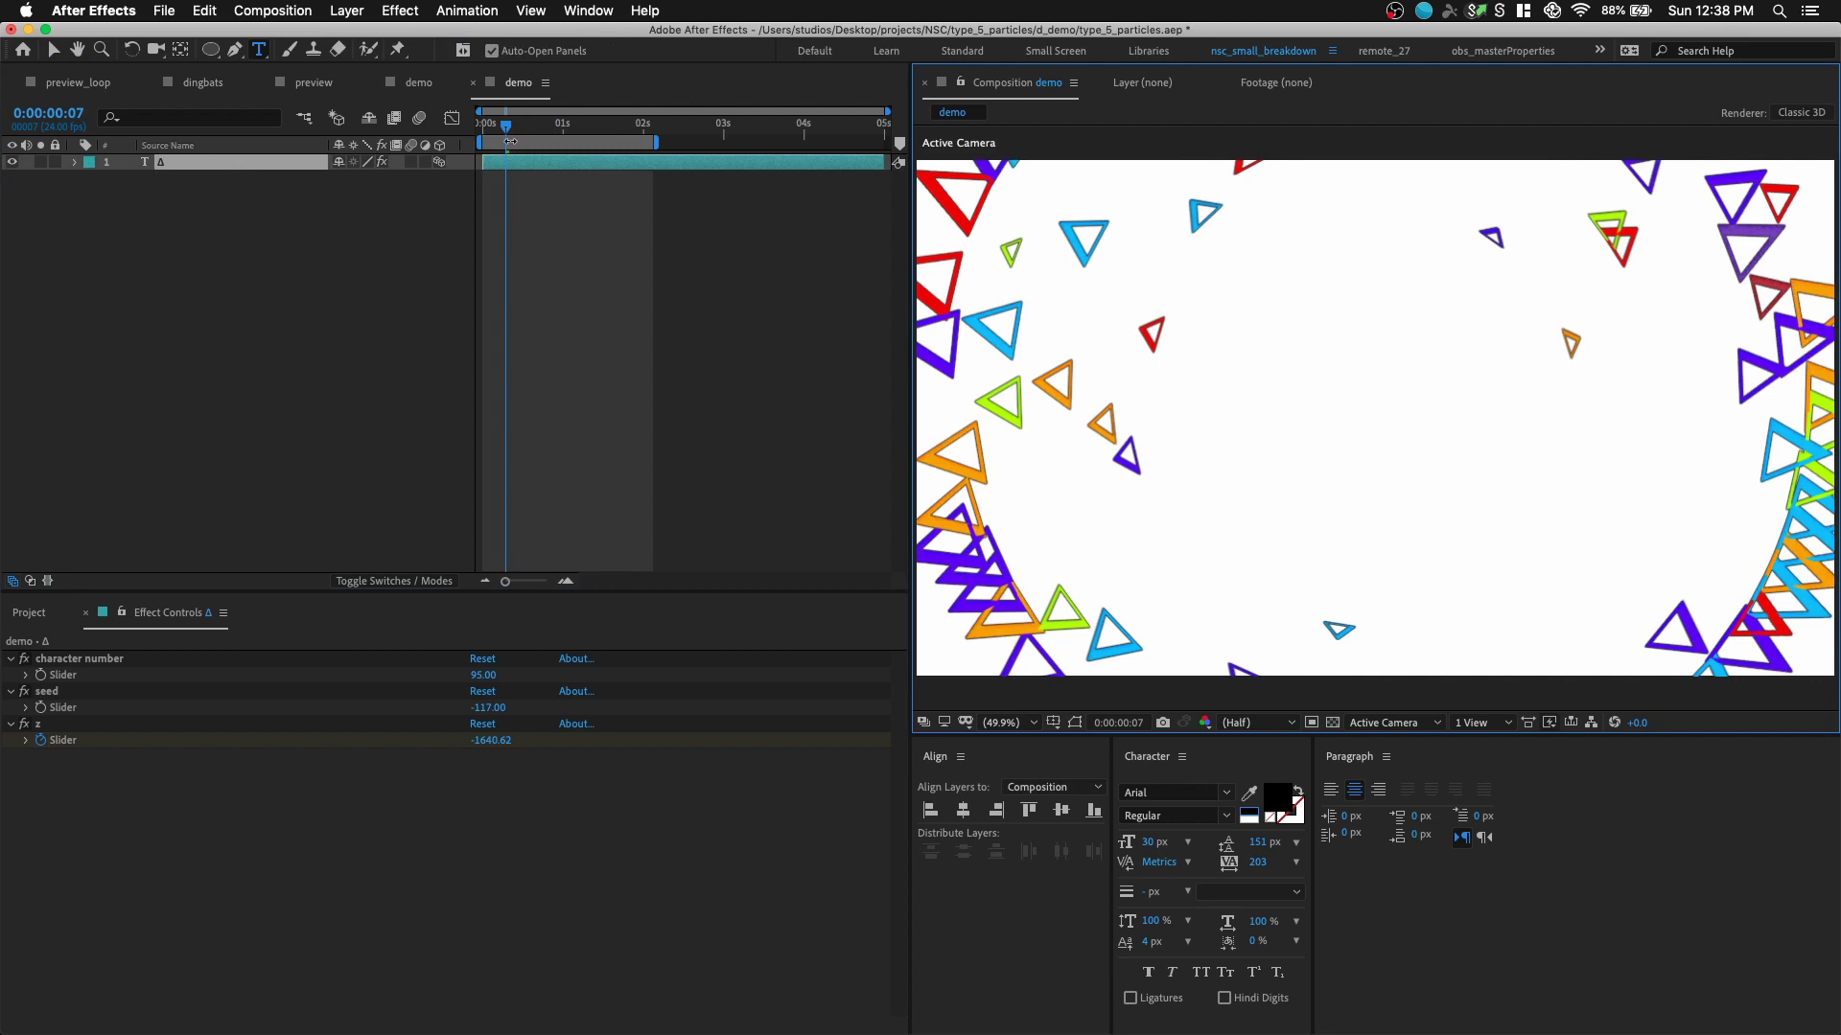
pyautogui.click(508, 131)
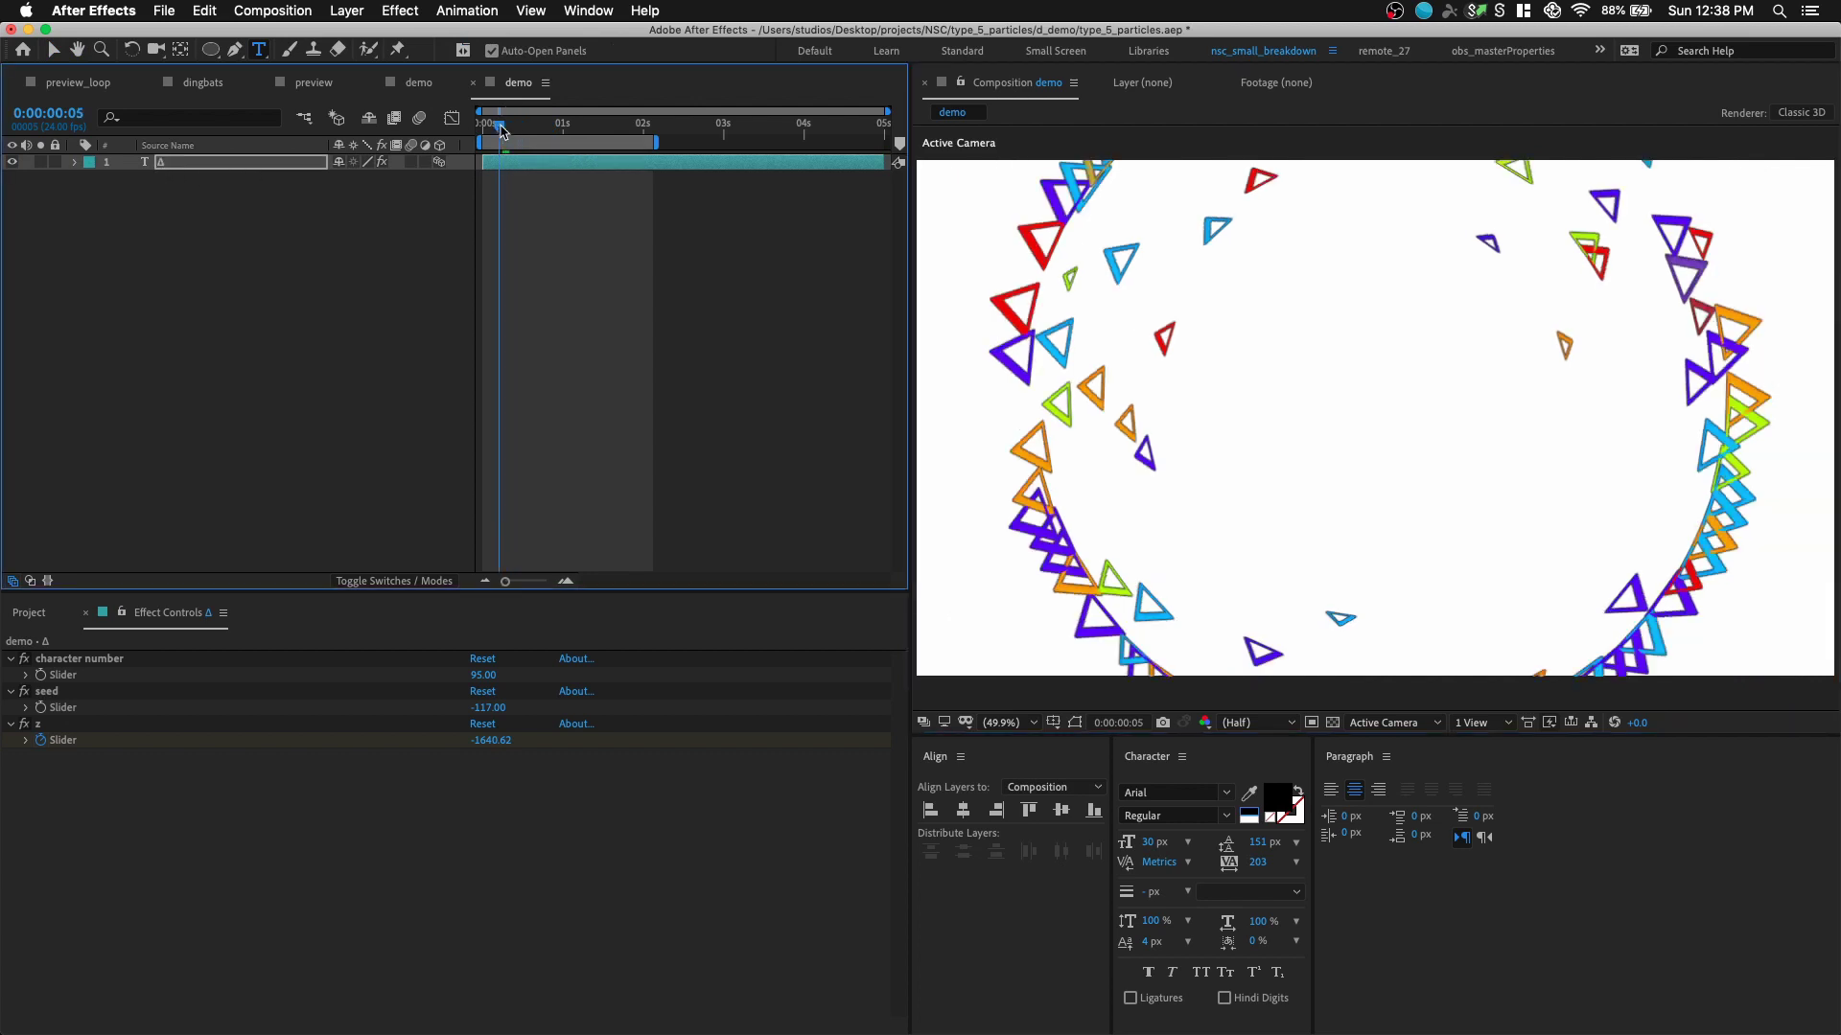
pyautogui.press('space')
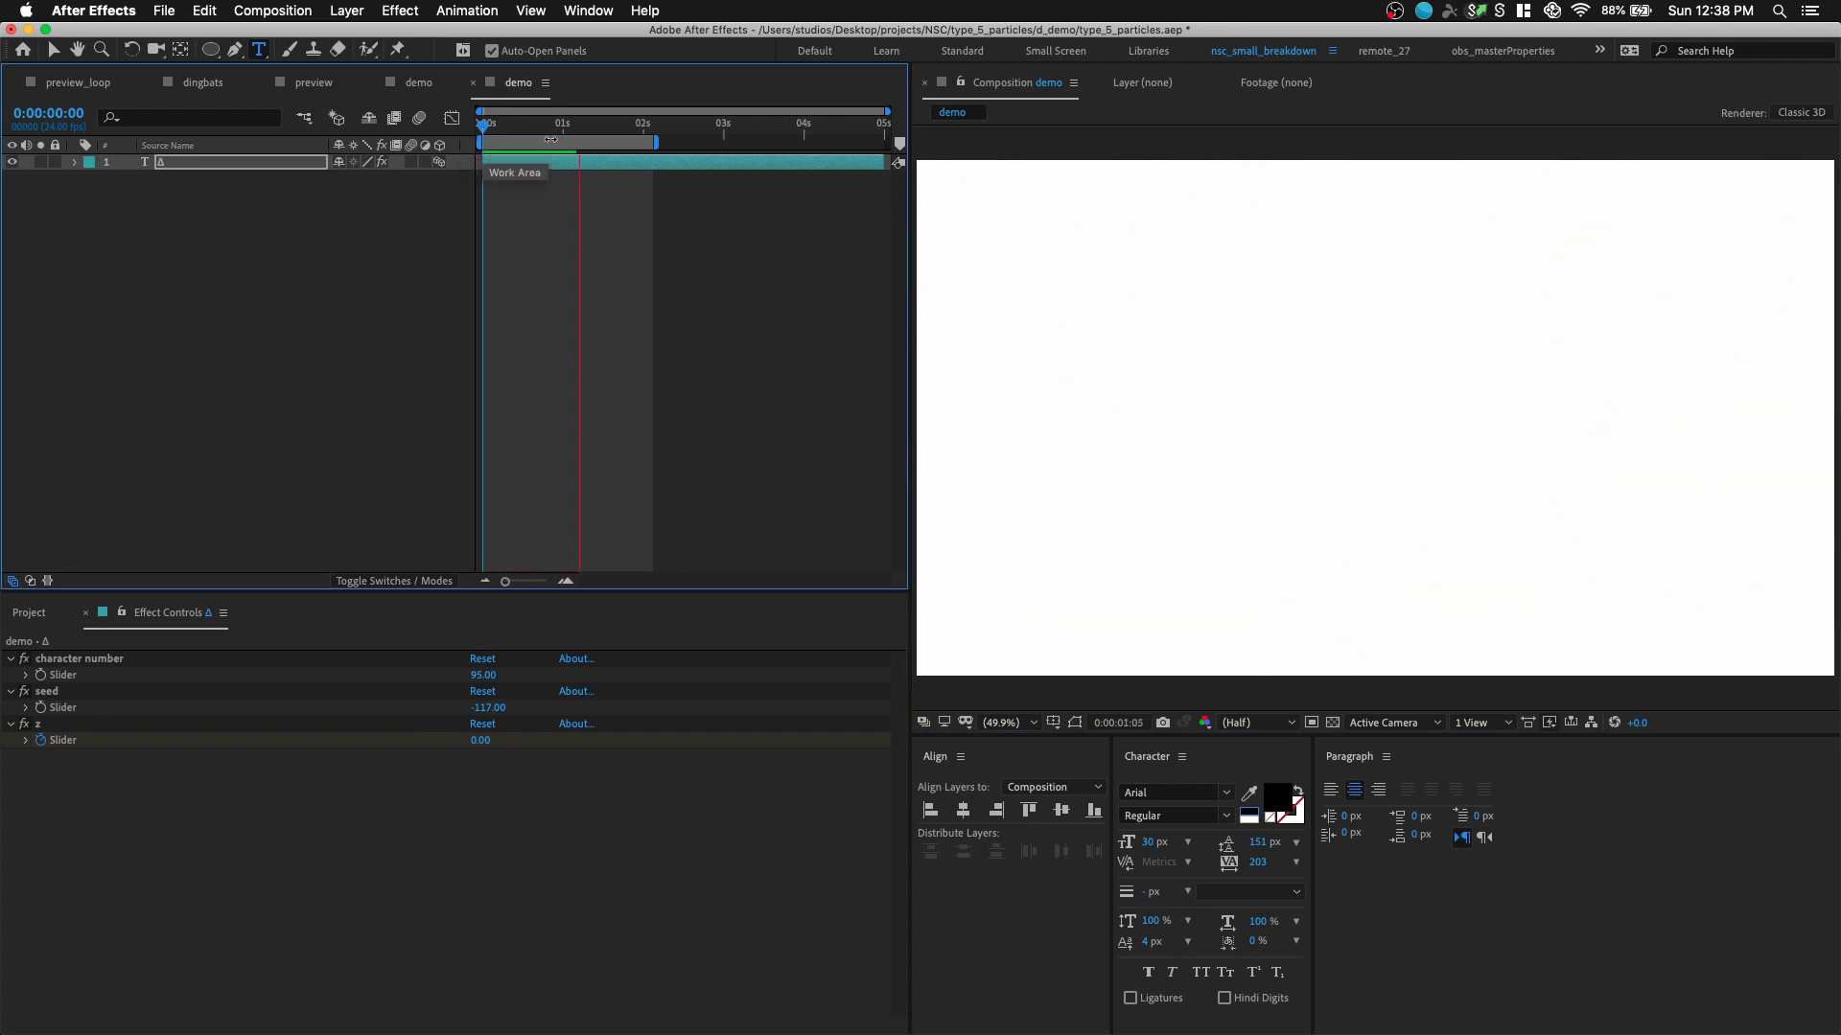
pyautogui.press('space')
# - Replay the burst and scrub around frames 7–9, then switch to the dingbats comp
pyautogui.click(497, 131)
pyautogui.press('space')
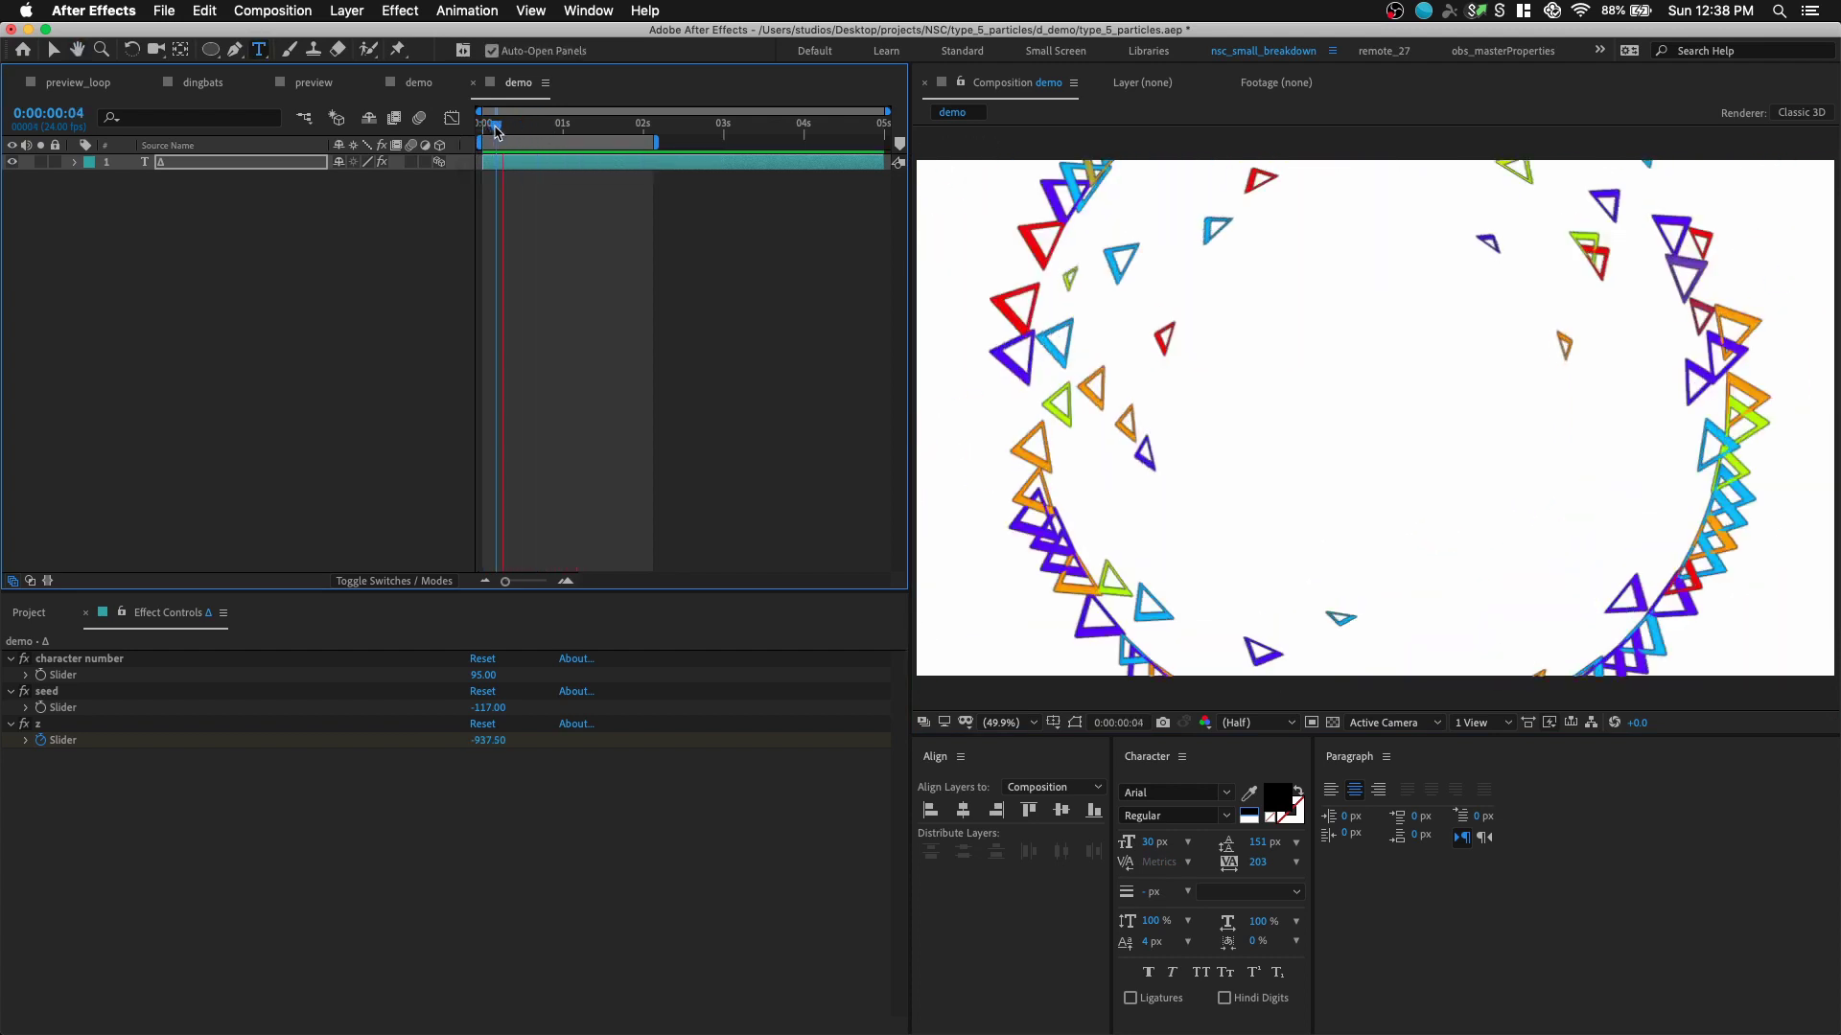
pyautogui.click(499, 134)
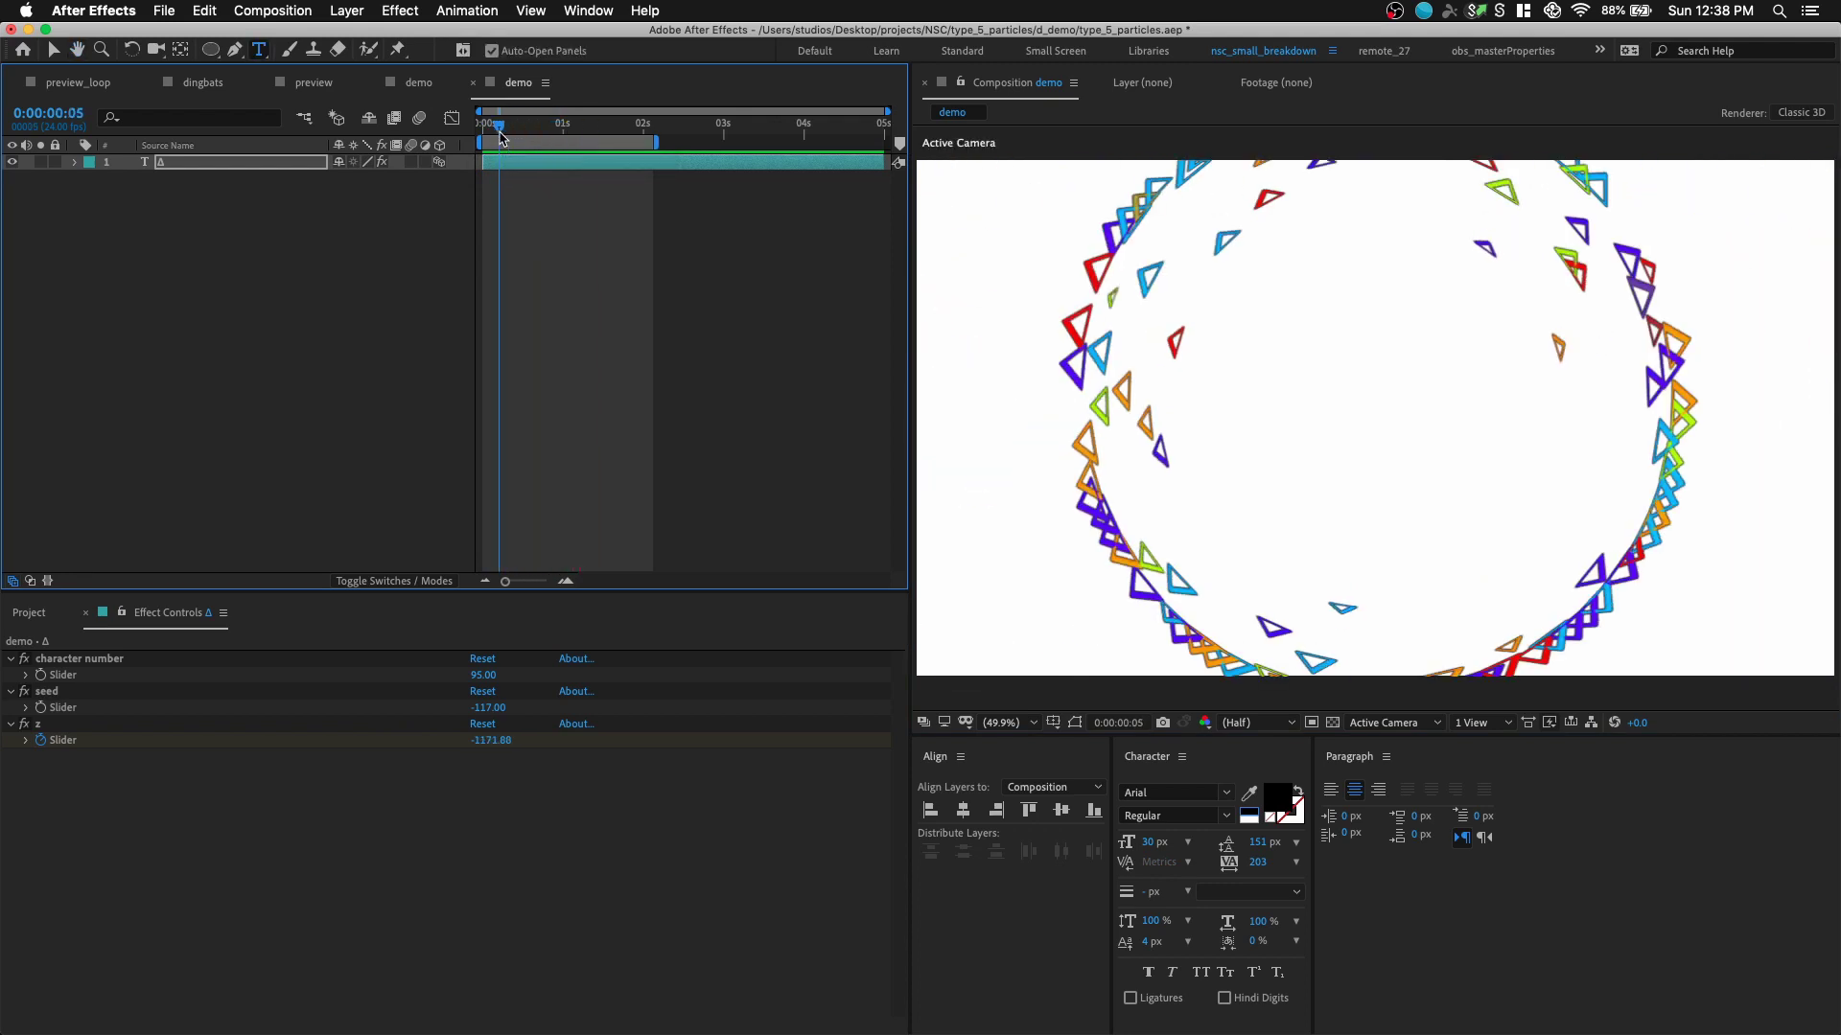
pyautogui.click(324, 164)
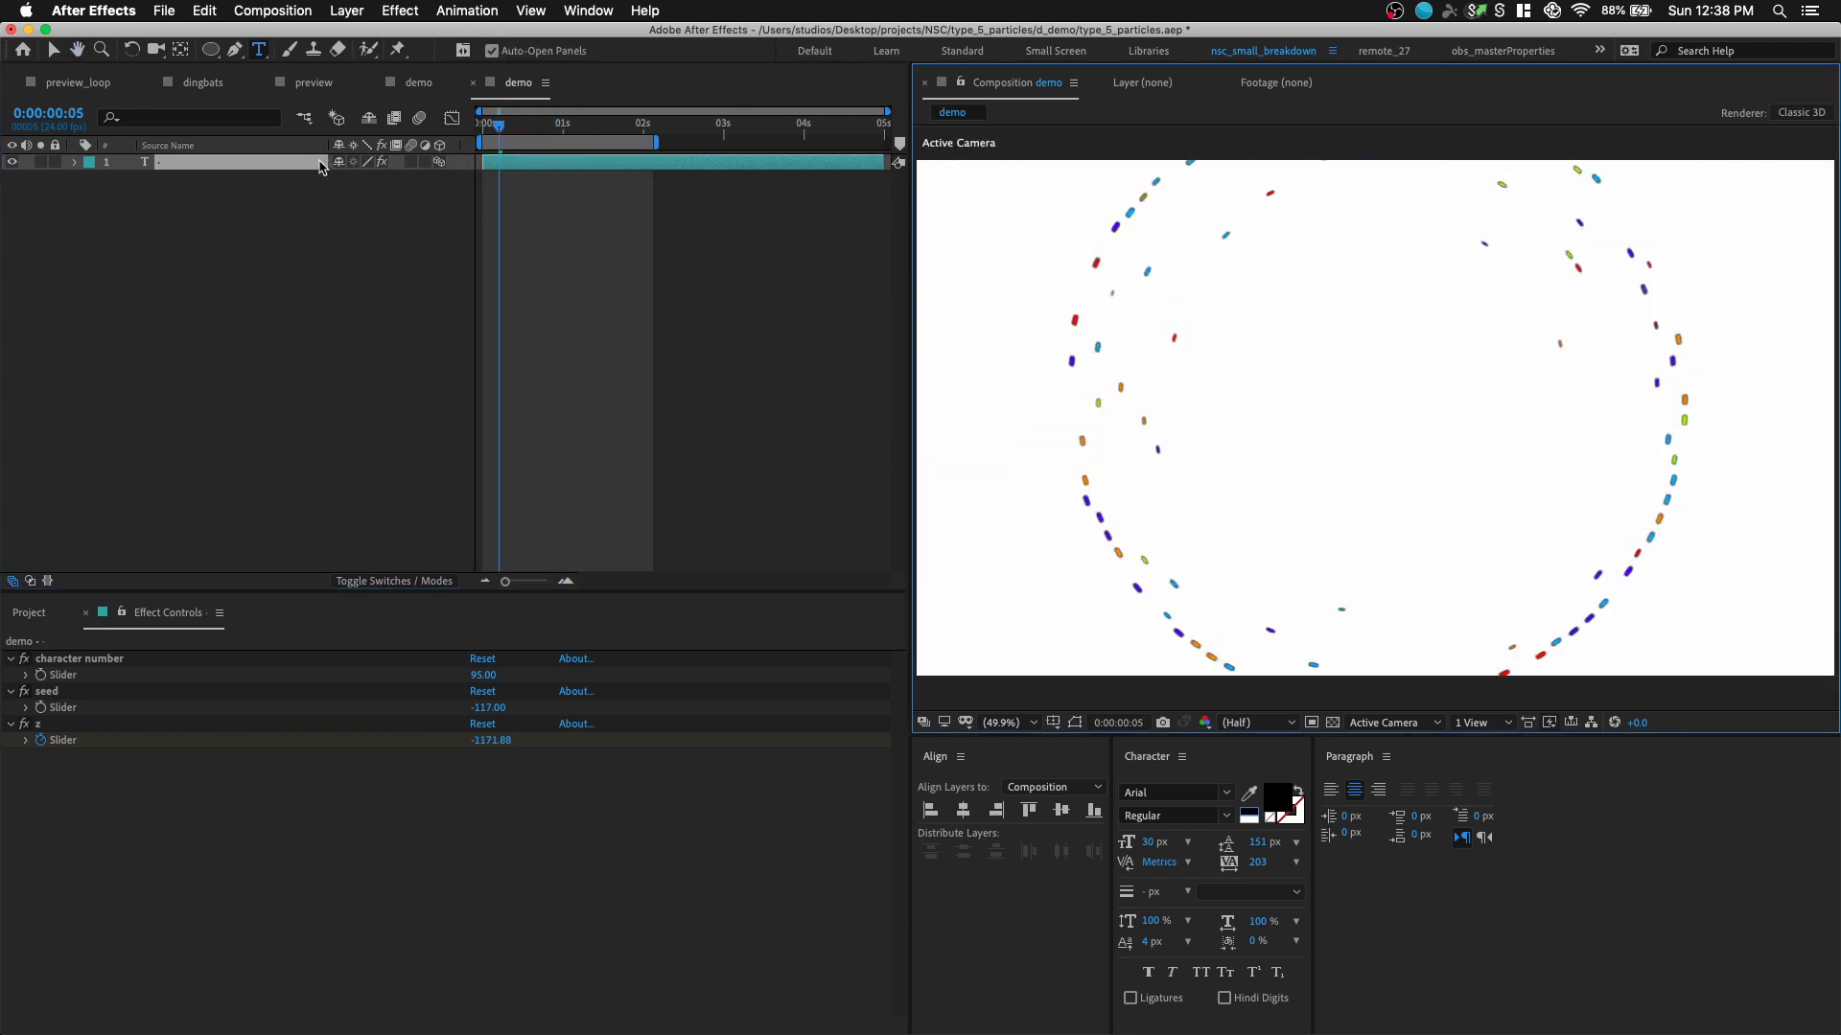
pyautogui.click(515, 140)
pyautogui.press('space')
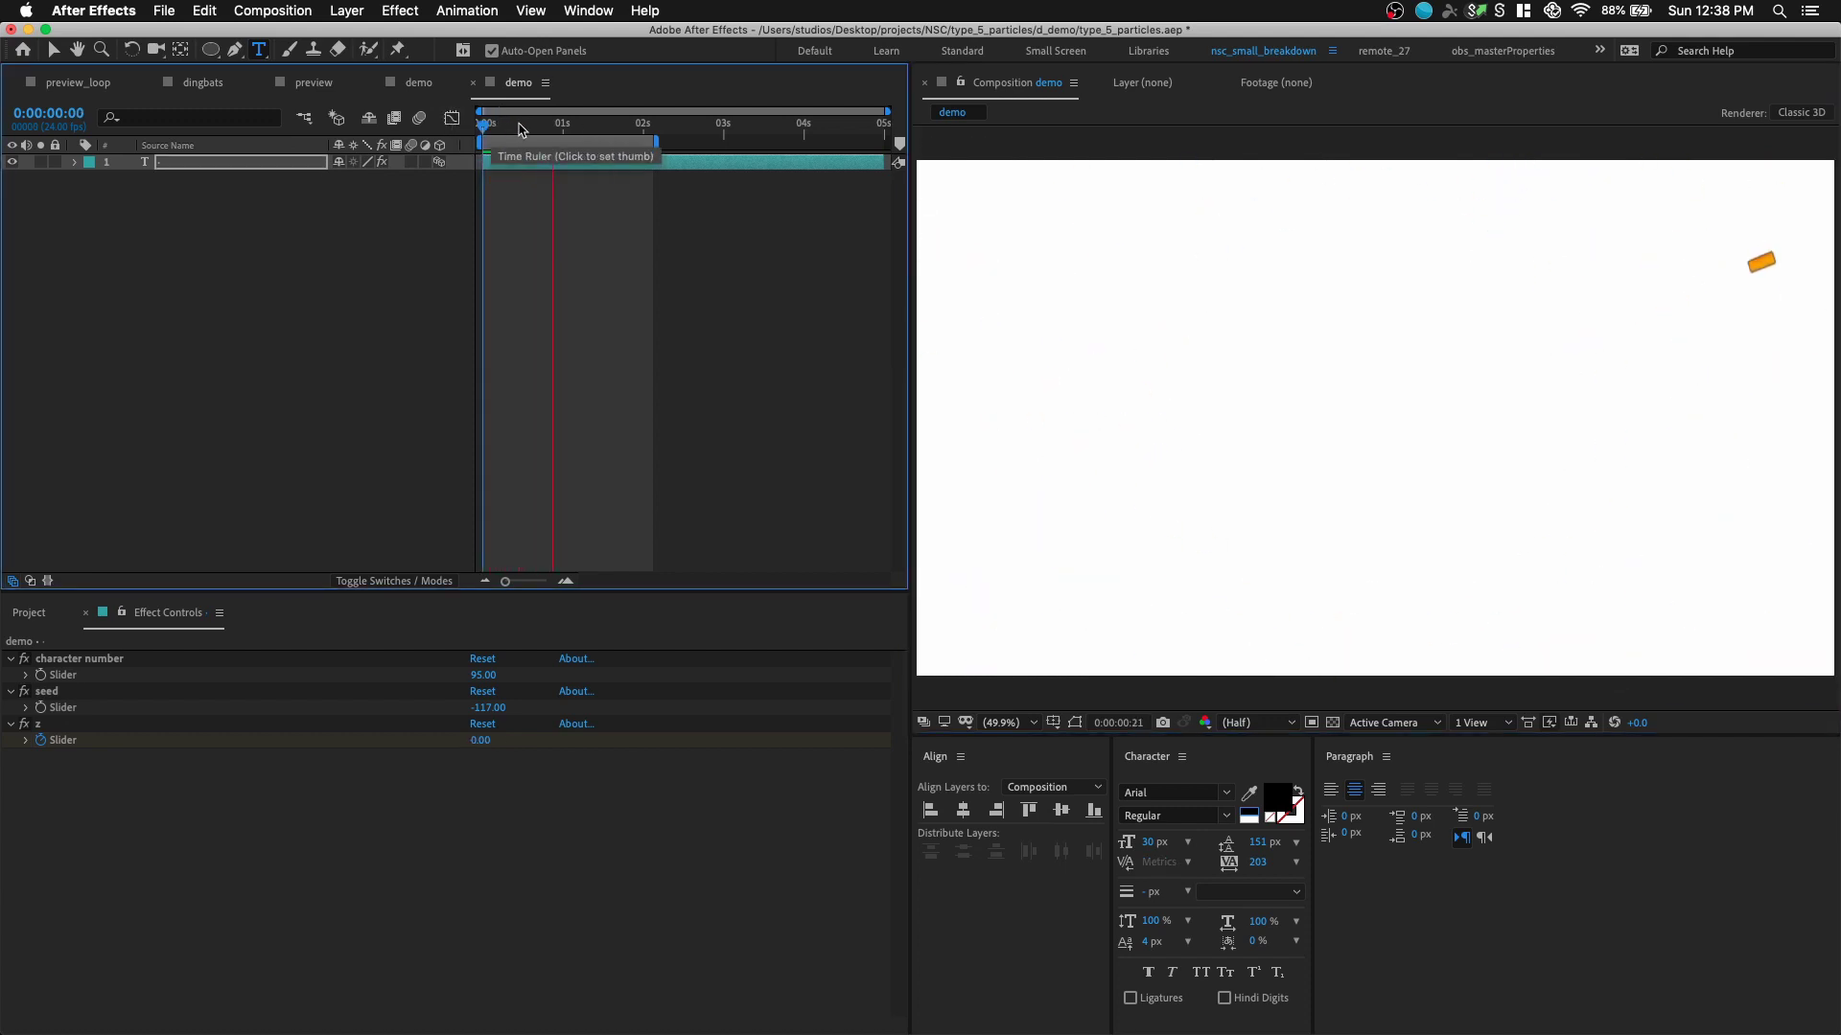
pyautogui.moveTo(561, 127); pyautogui.dragTo(506, 132)
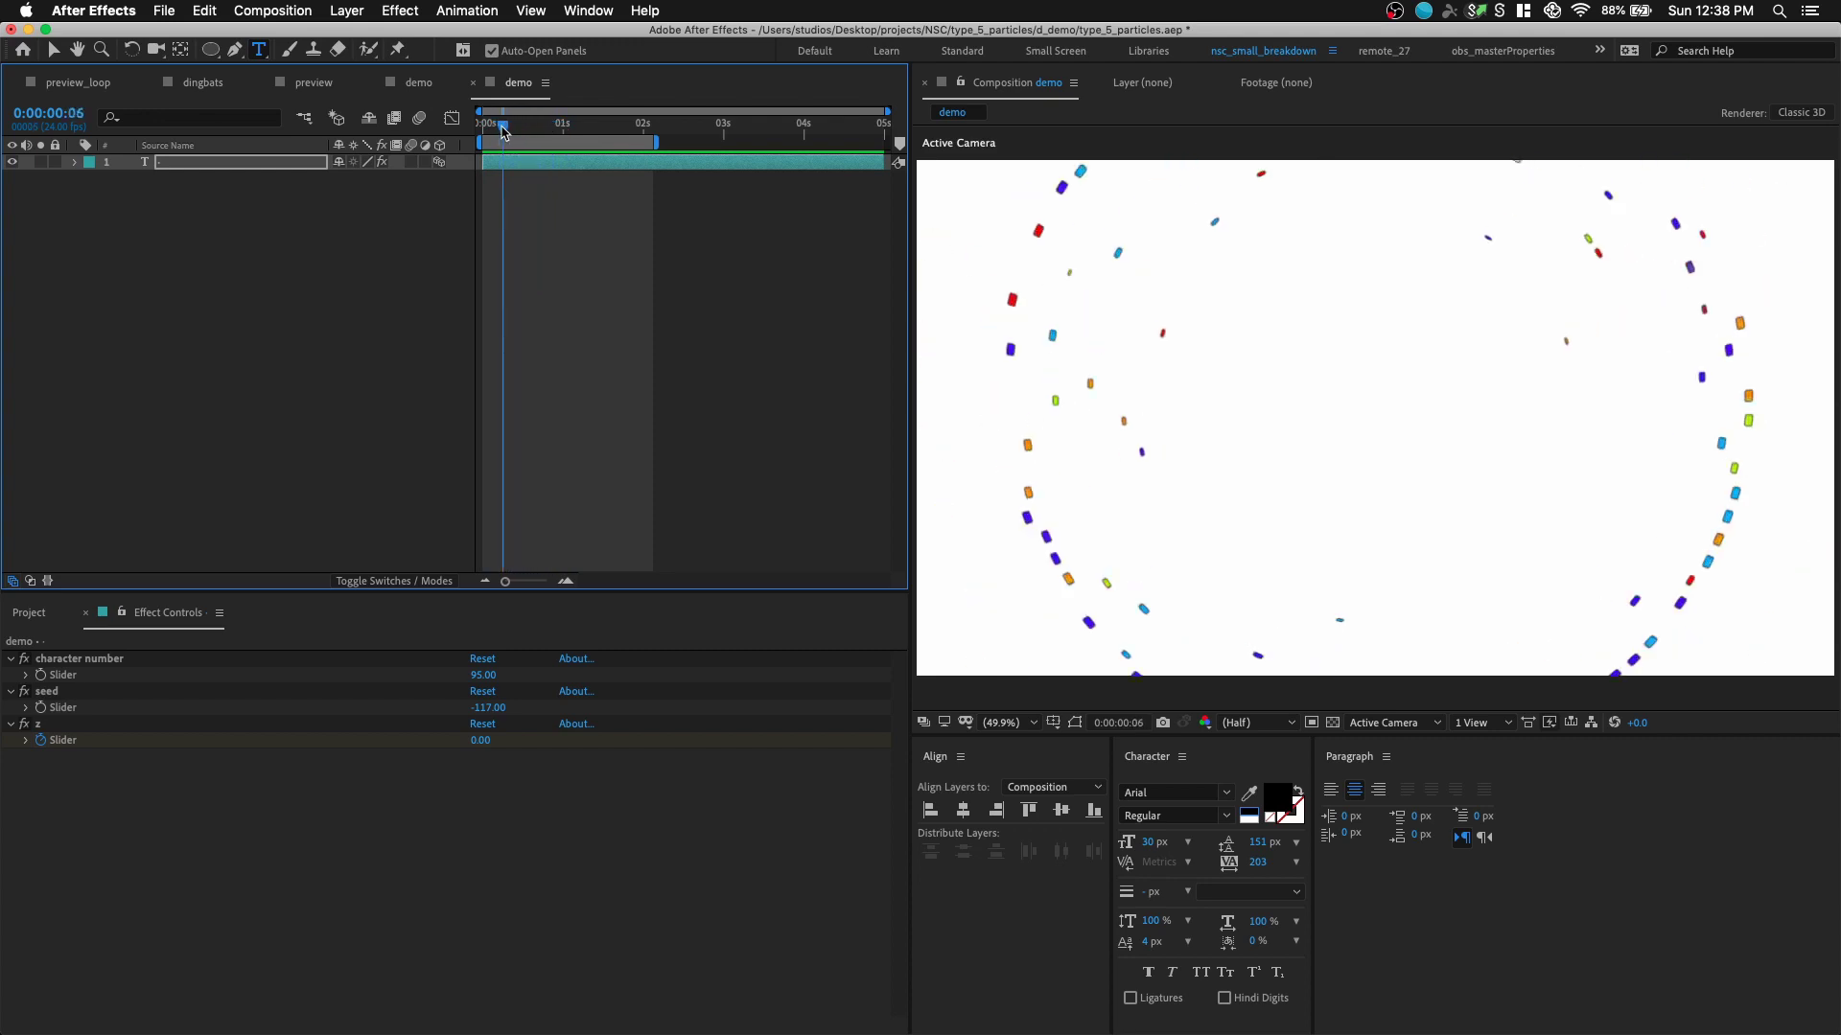
pyautogui.moveTo(505, 131); pyautogui.dragTo(506, 131)
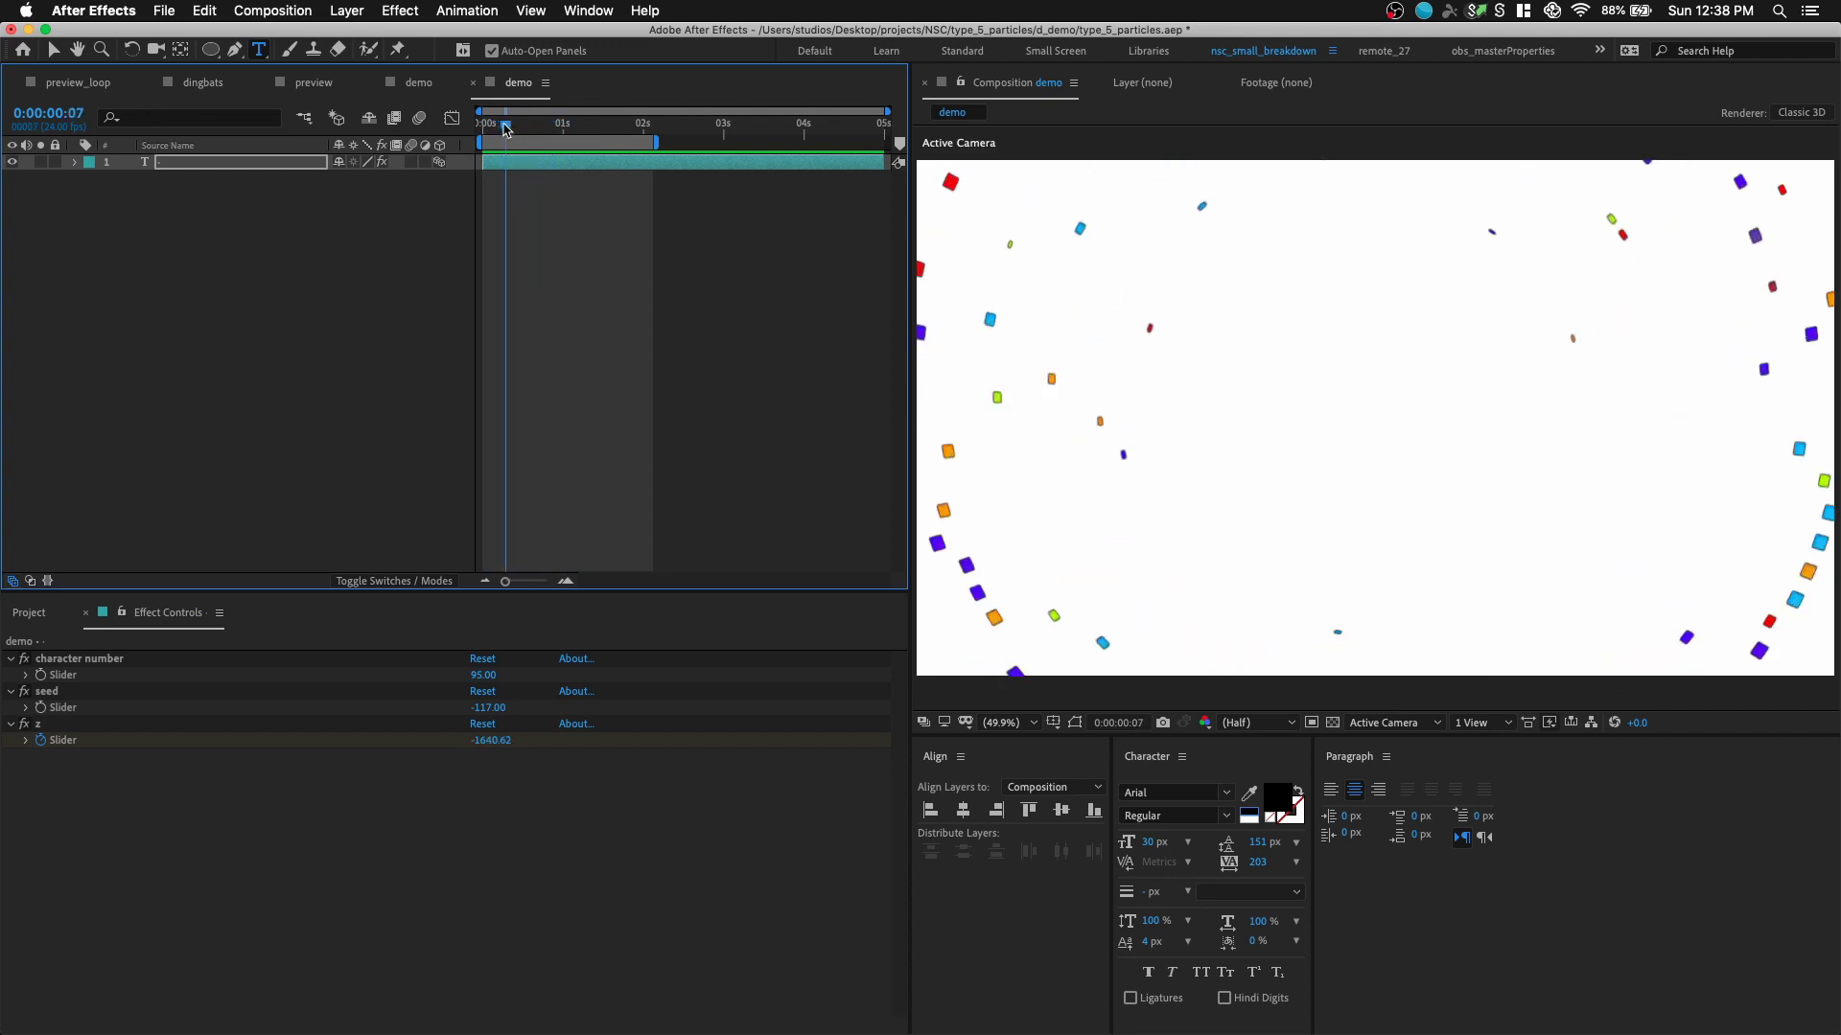
pyautogui.click(204, 83)
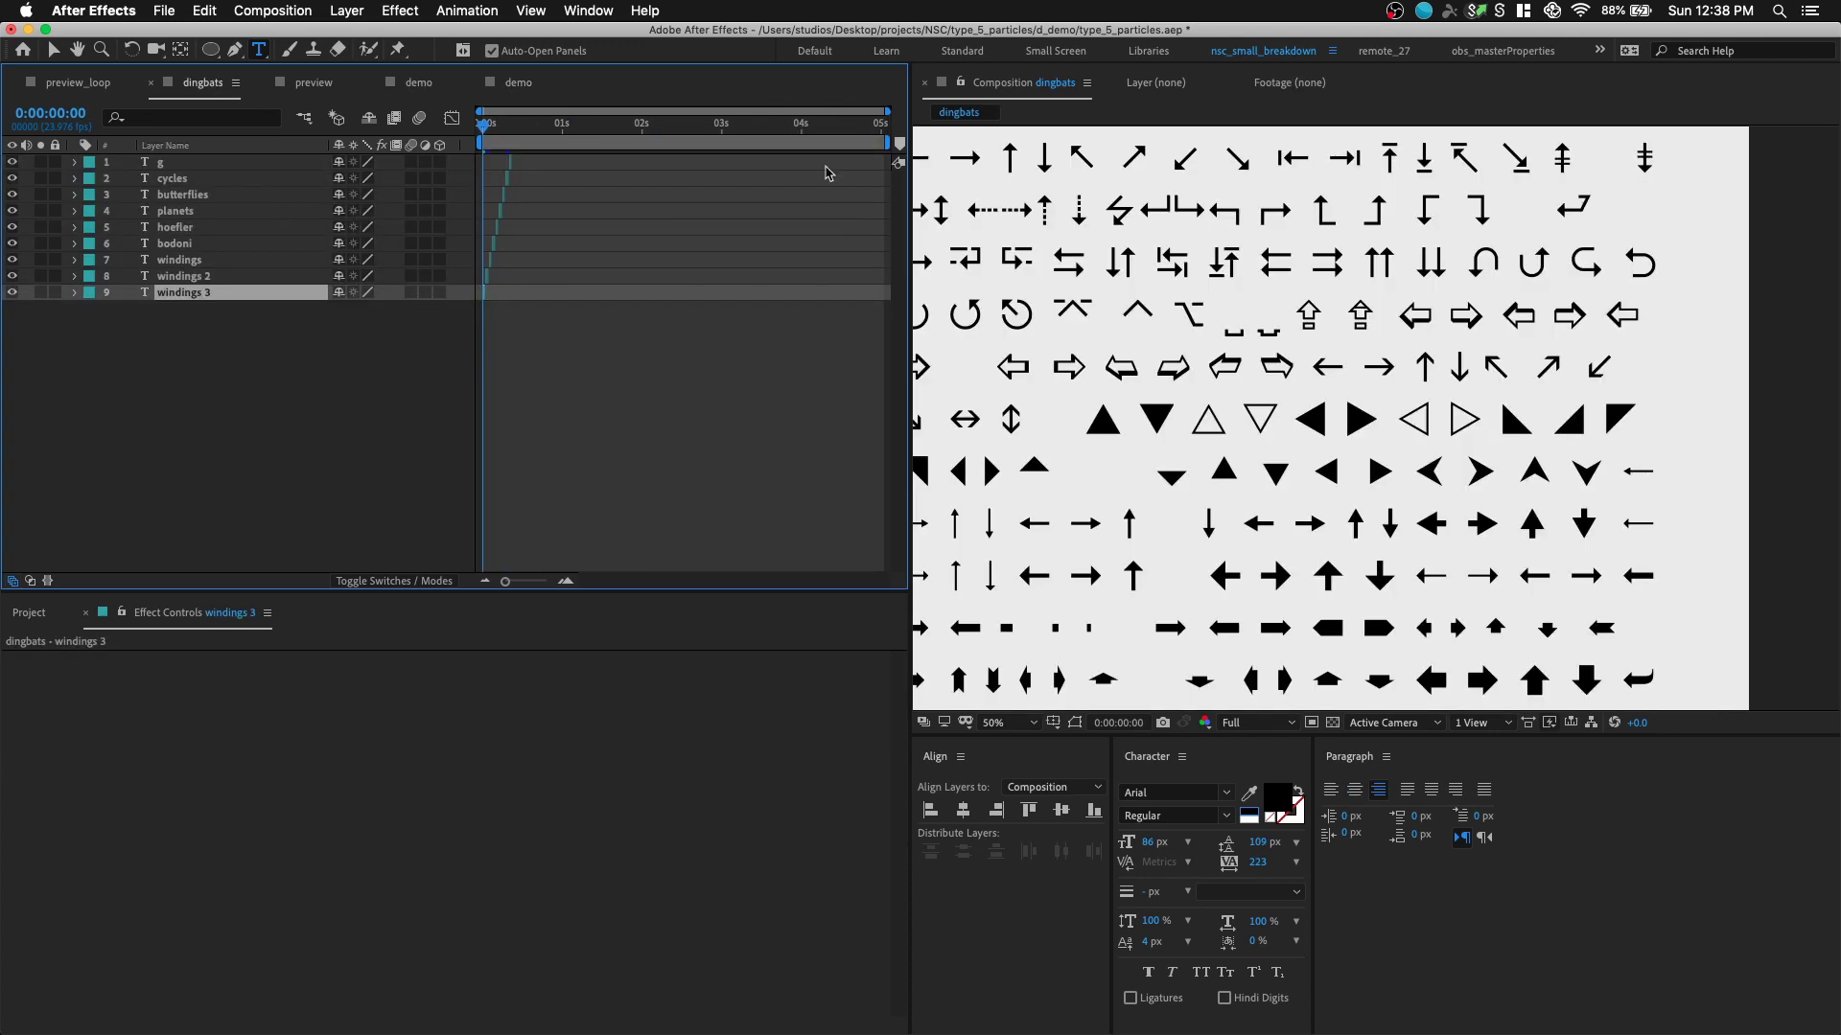
# - Pan to show the whole dingbats glyph grid and zoom the timeline to individual frames
pyautogui.click(53, 50)
pyautogui.moveTo(1051, 394); pyautogui.dragTo(1136, 418)
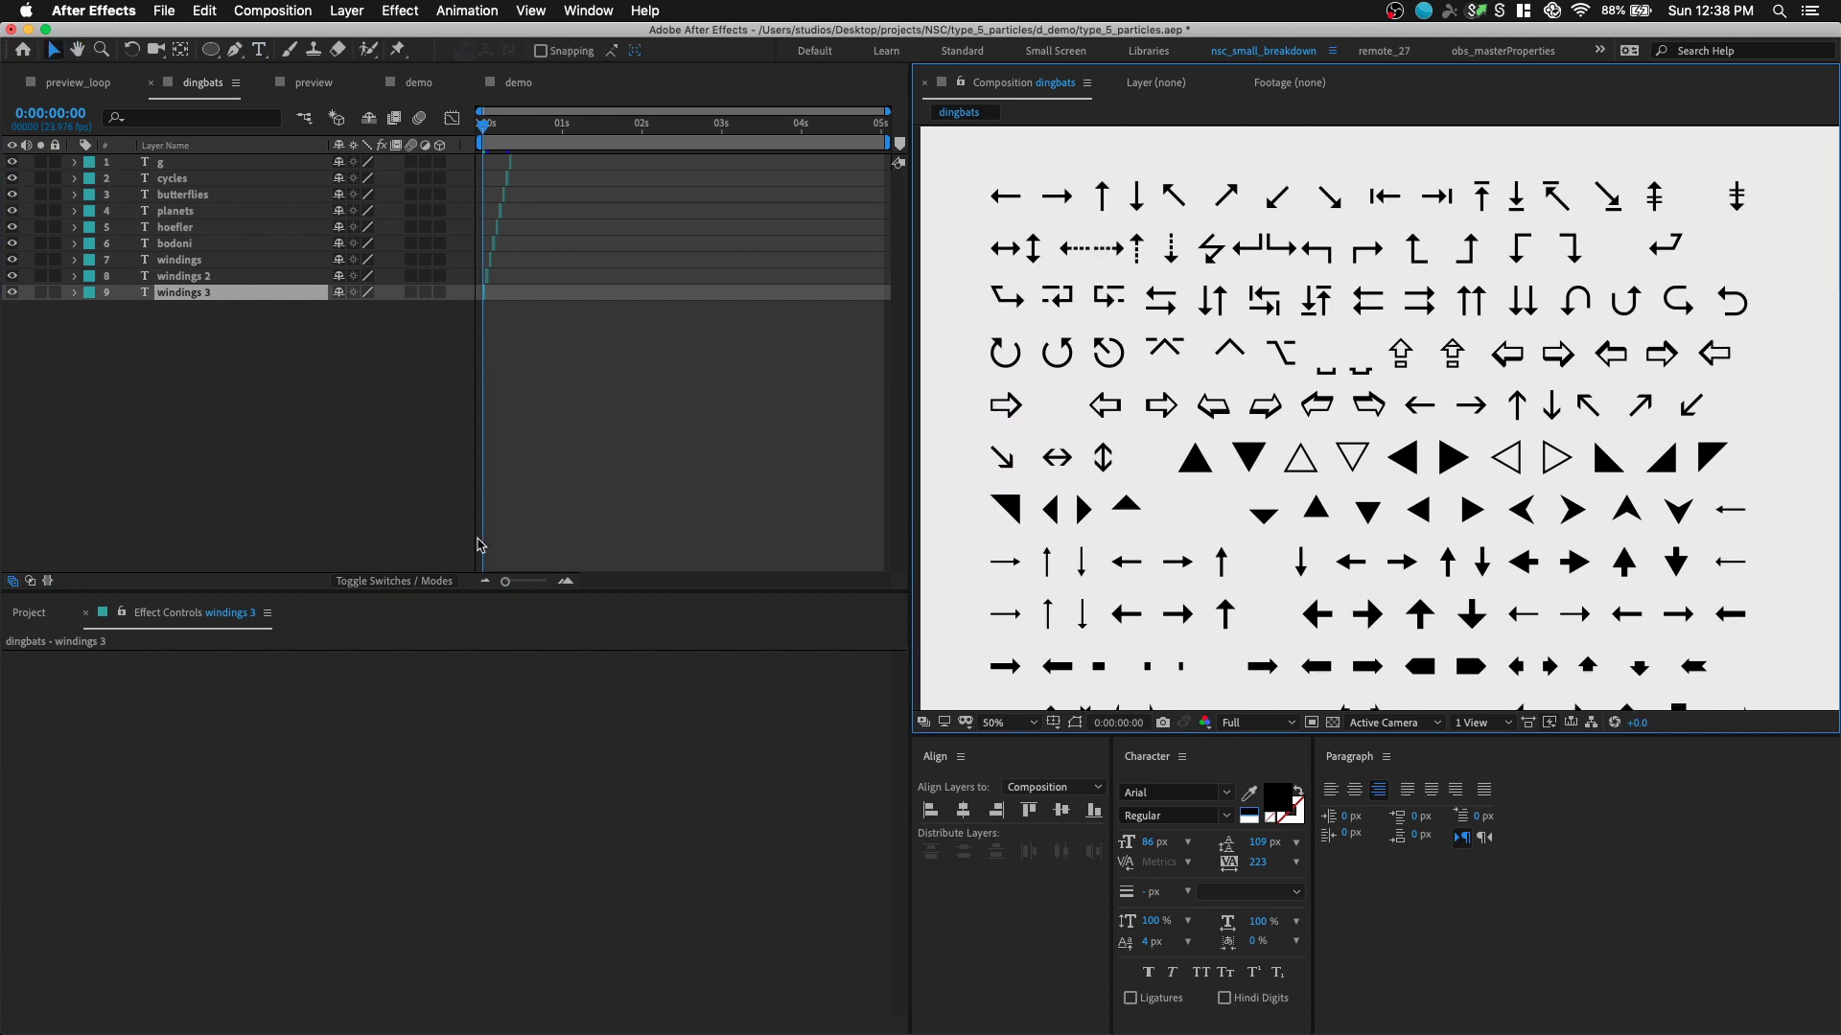
pyautogui.moveTo(524, 582); pyautogui.dragTo(548, 587)
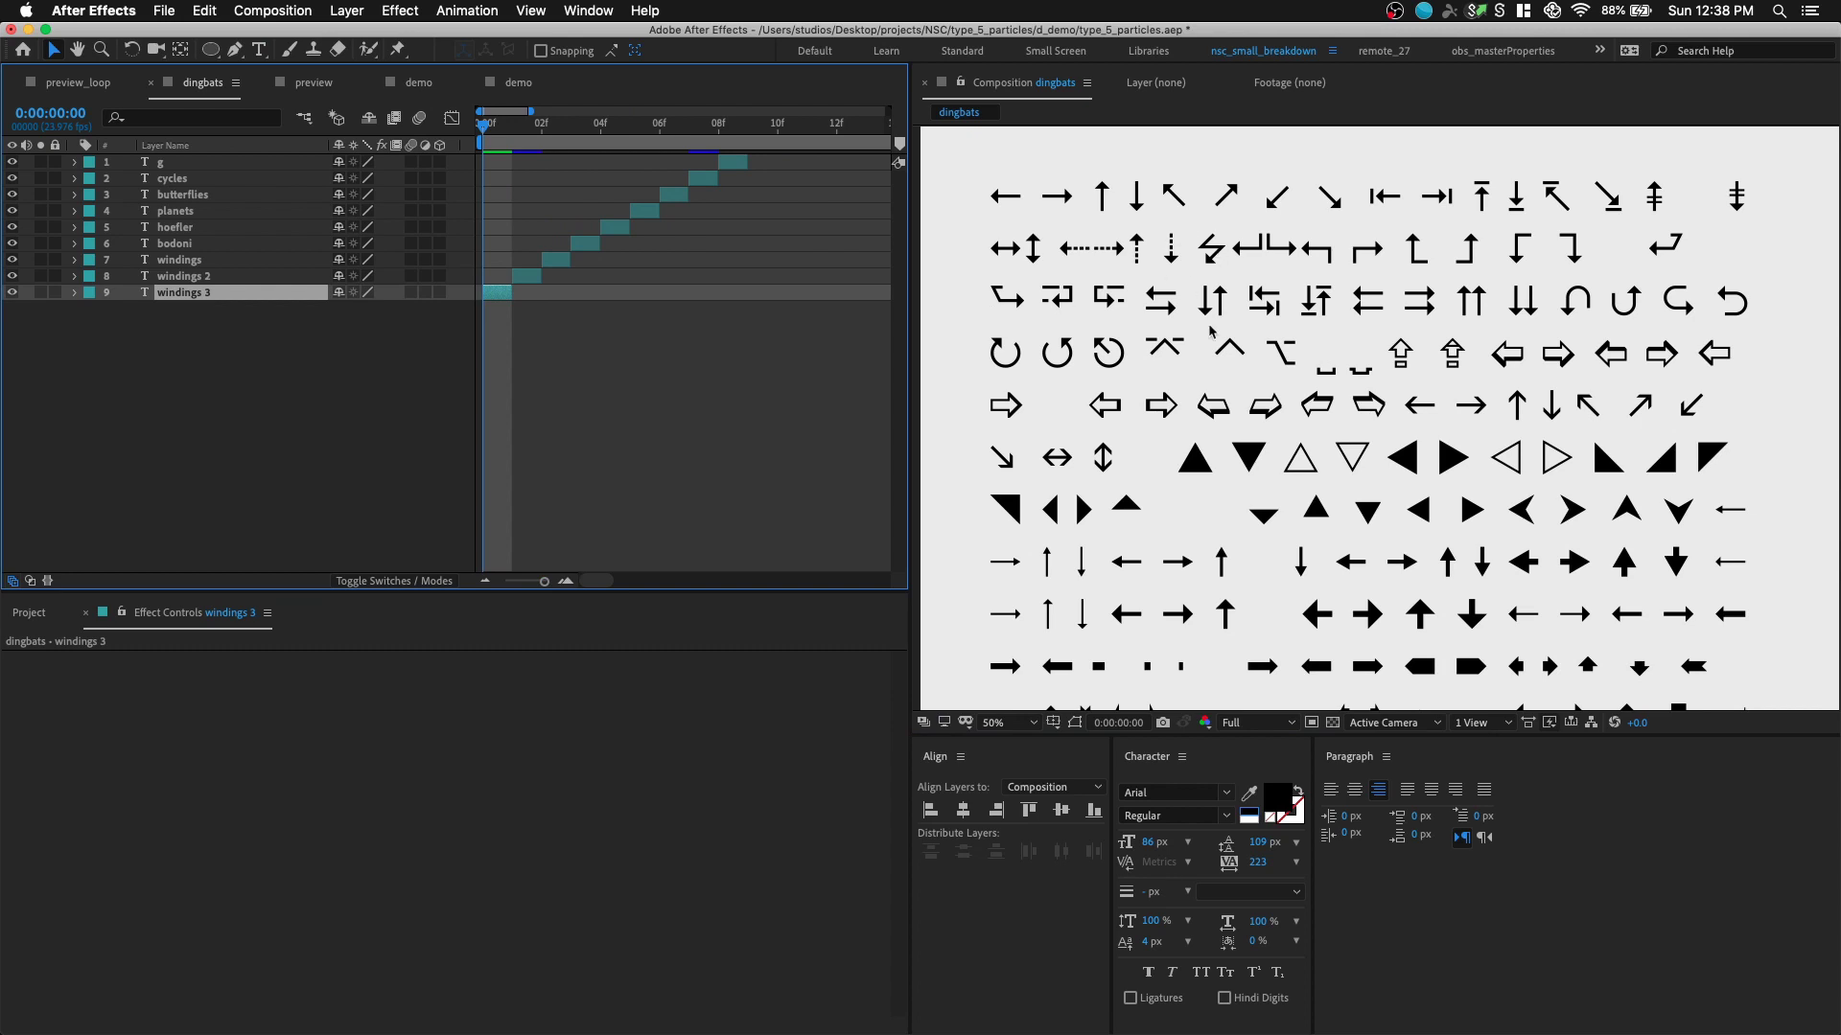
pyautogui.moveTo(1214, 335); pyautogui.dragTo(1188, 332)
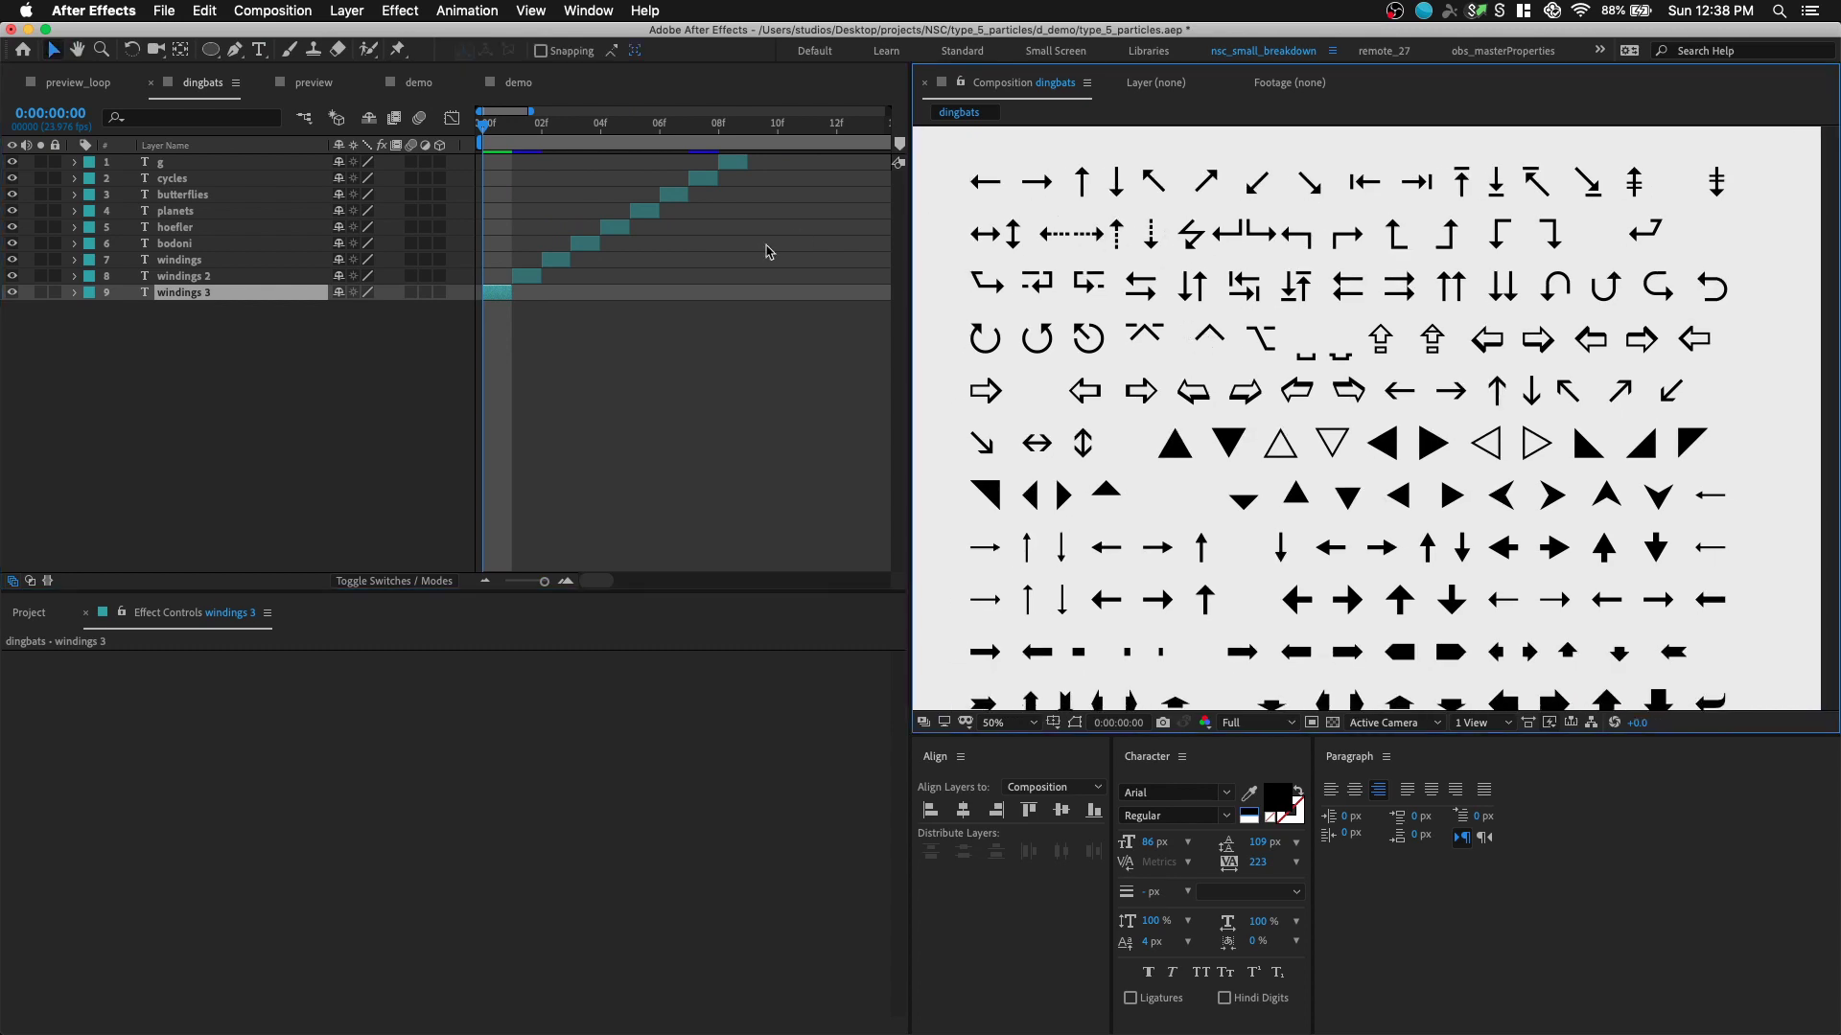
pyautogui.press('super+Tab')
pyautogui.press('super+Tab')
pyautogui.press('super+Tab')
pyautogui.press('super+Tab')
pyautogui.scroll(-5, 599, 513)
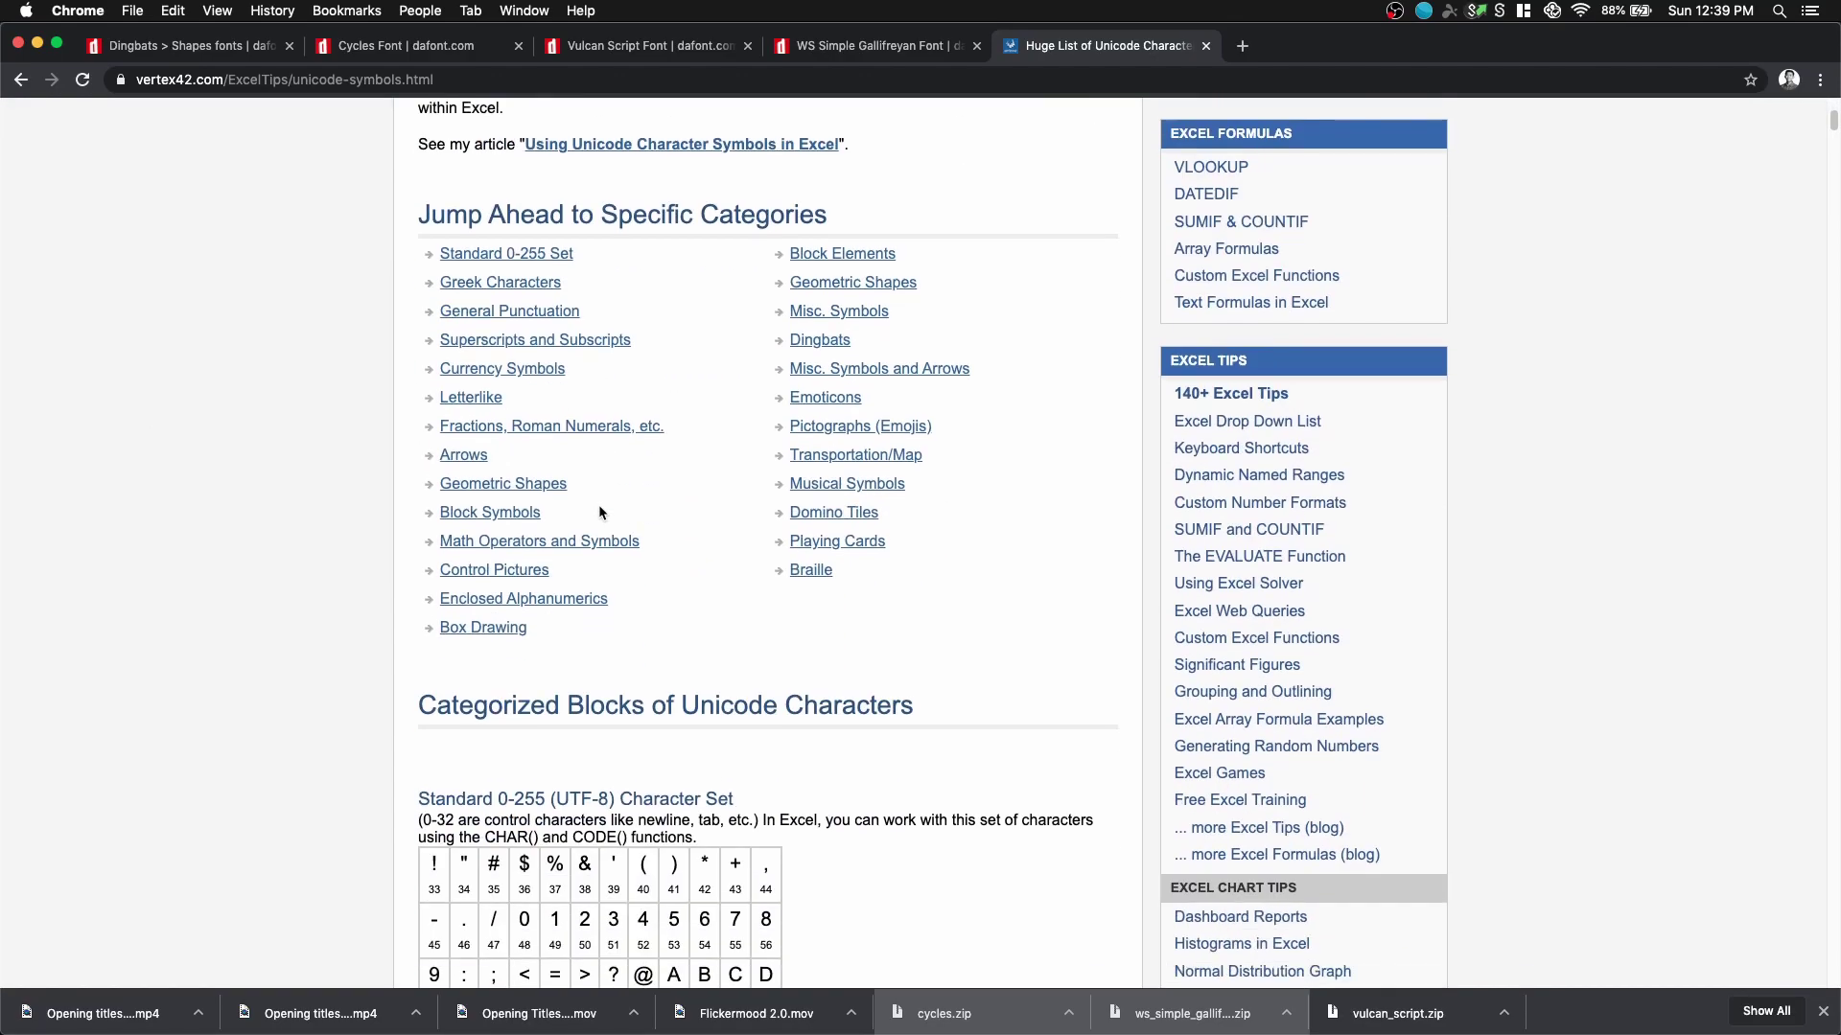
pyautogui.scroll(-5, 599, 511)
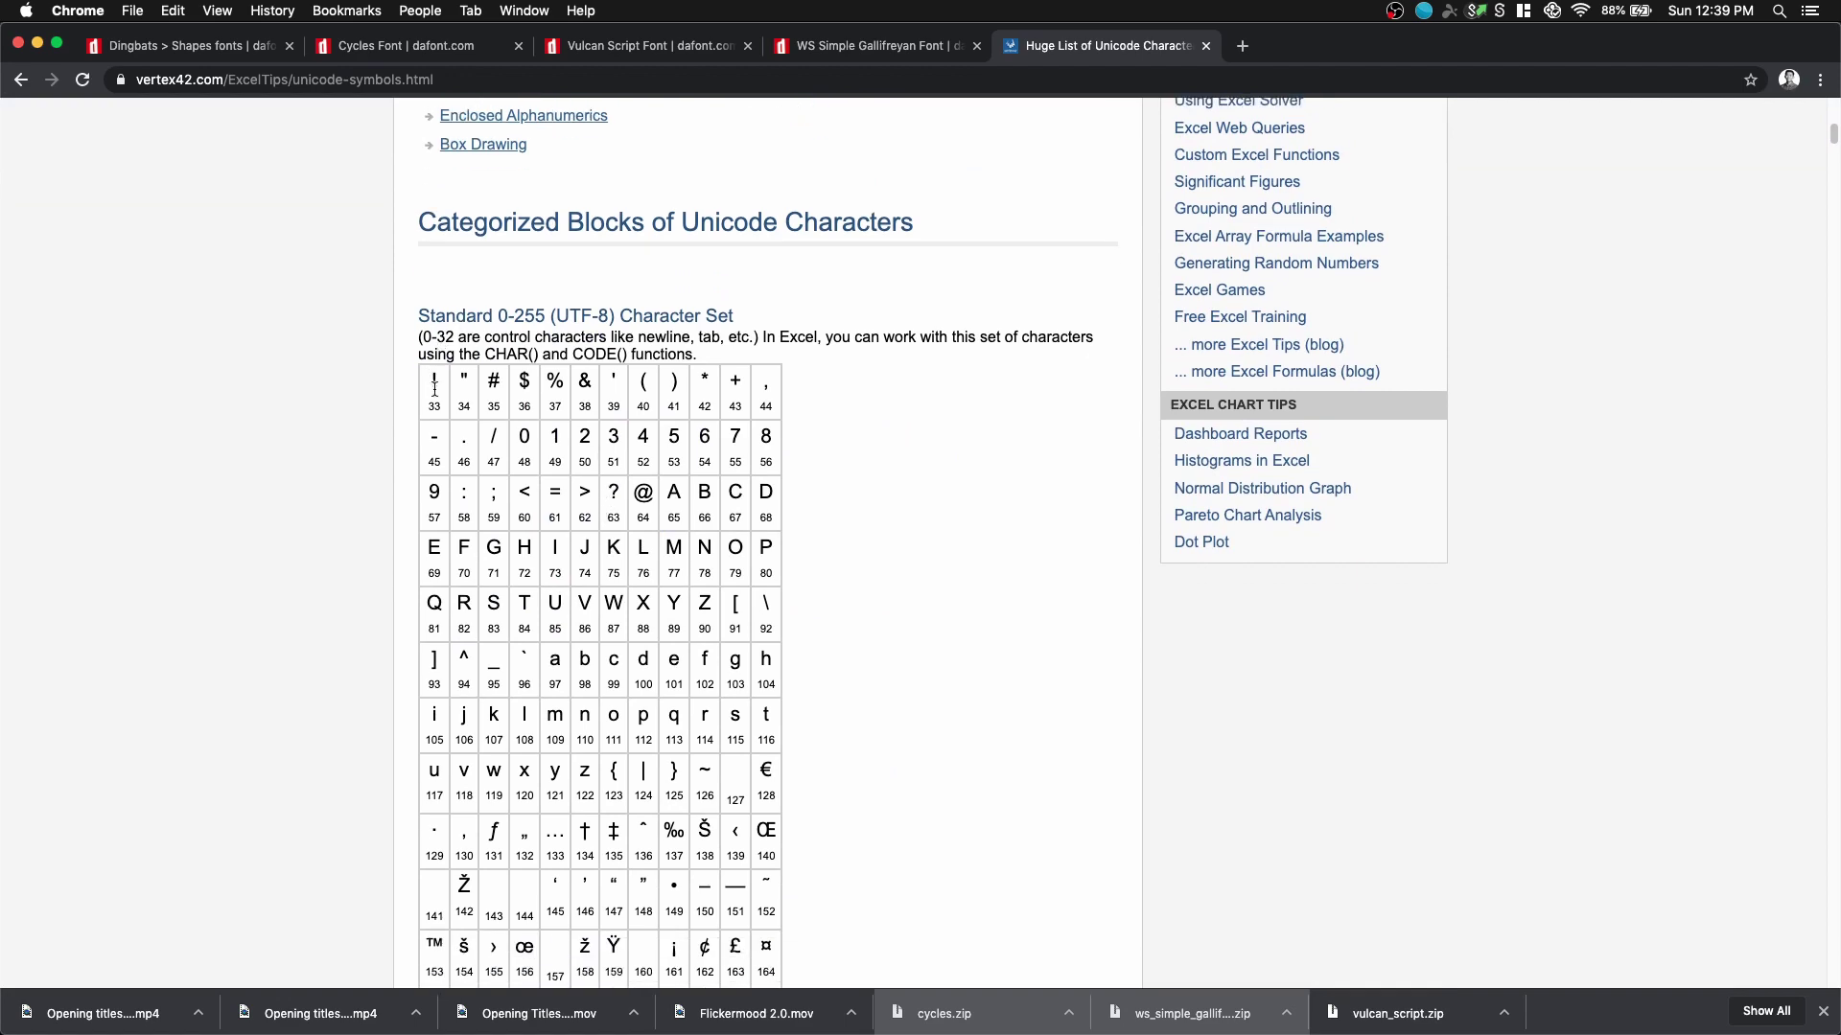
pyautogui.scroll(-20, 434, 388)
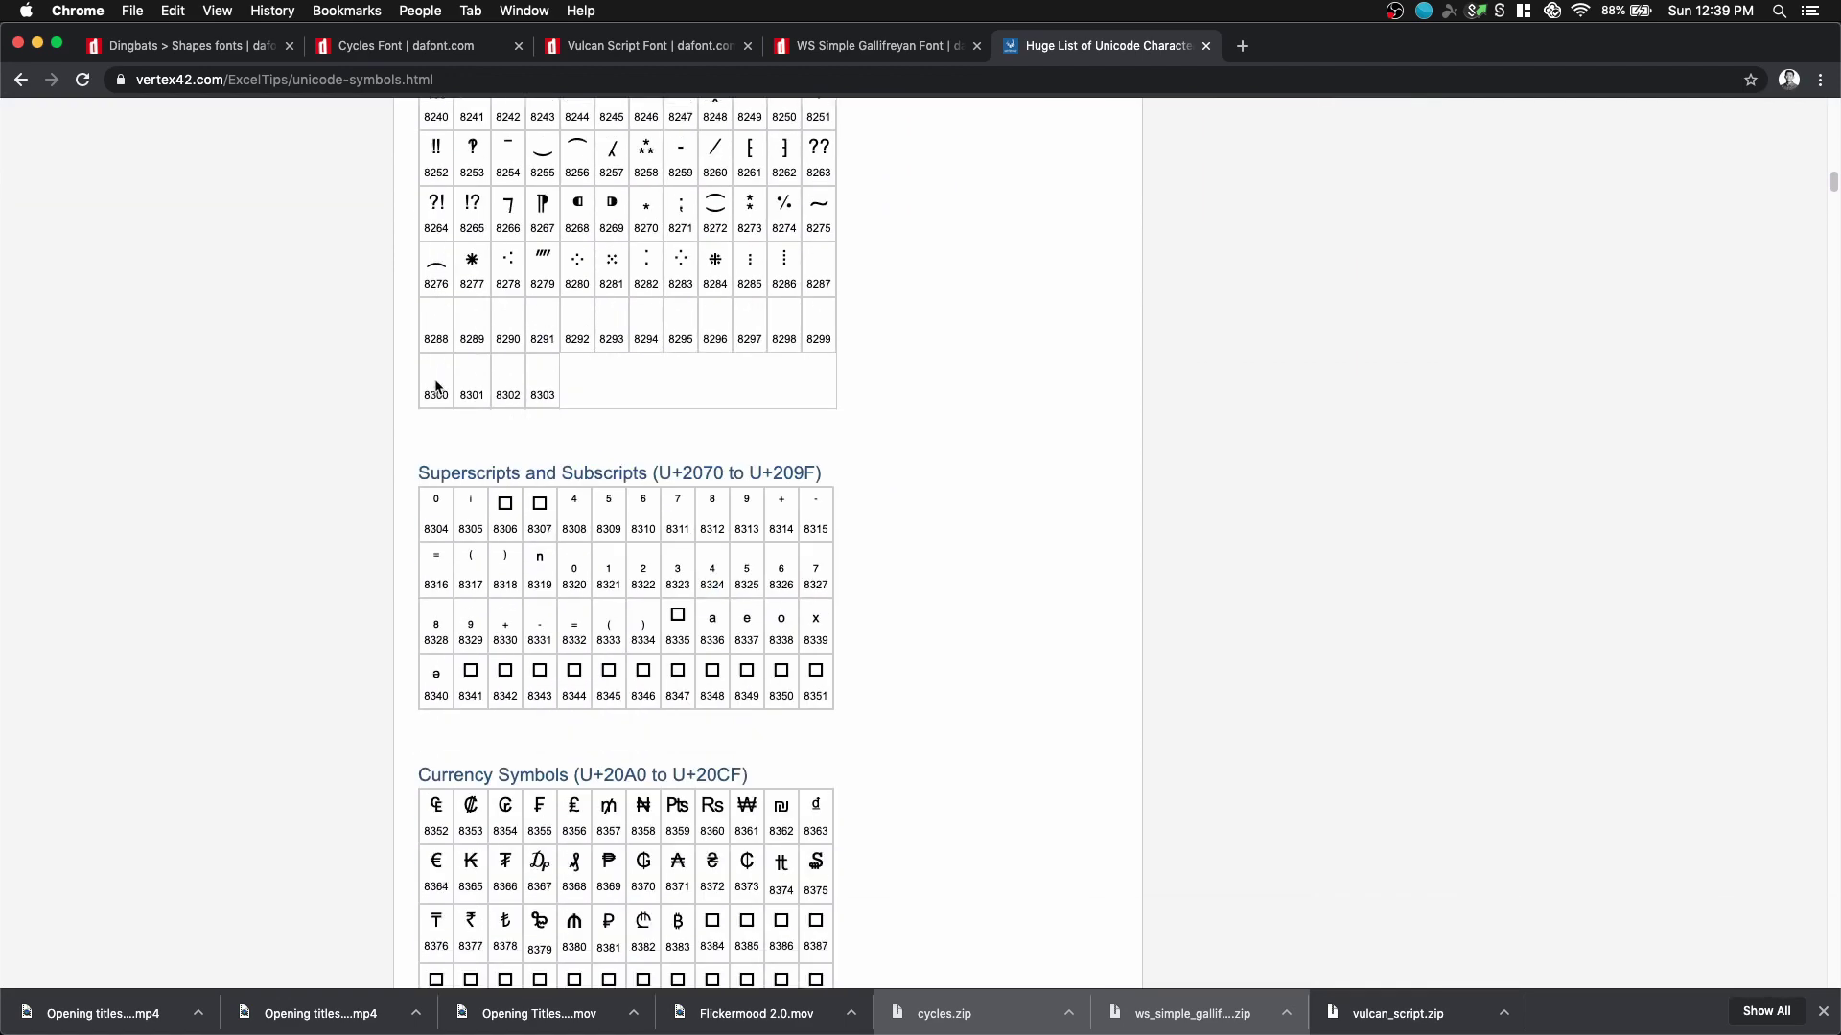
pyautogui.scroll(20, 434, 388)
pyautogui.press('super+Tab')
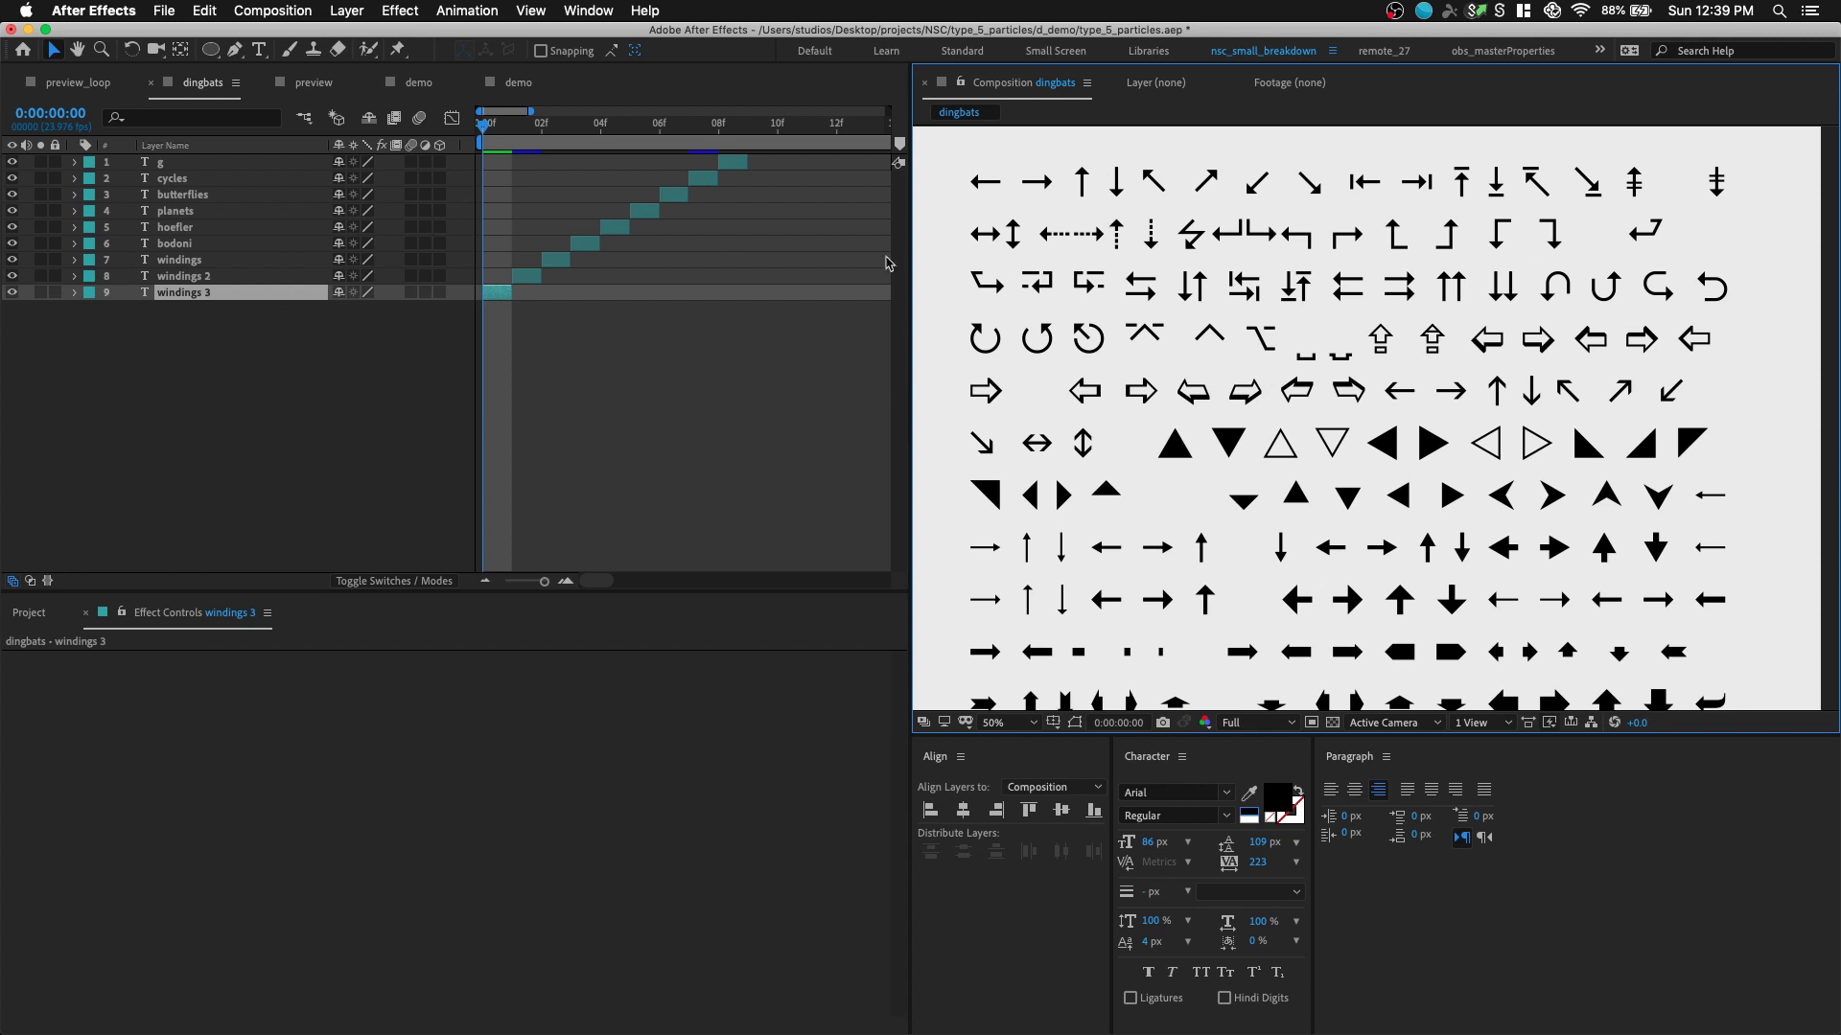
# - Step to frame 1 and zoom and pan the view onto the Wingdings 2 shapes
pyautogui.scroll(-2, 1492, 391)
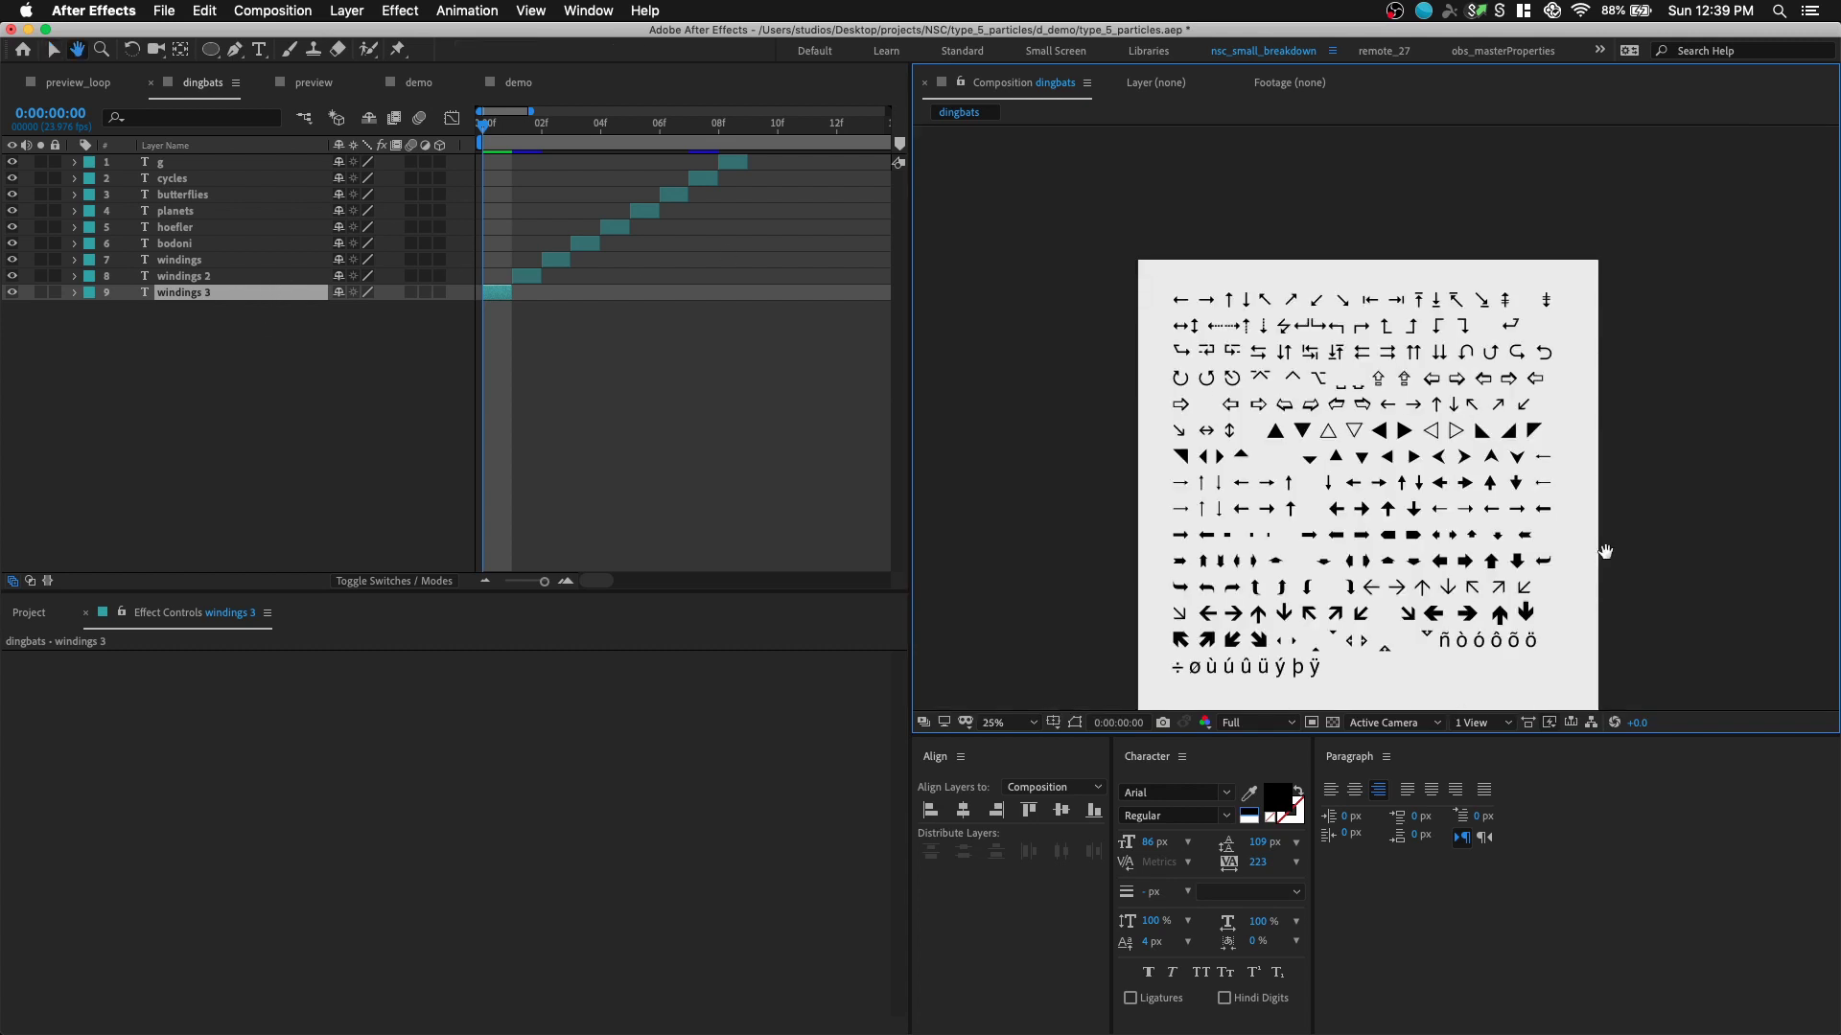
pyautogui.moveTo(1448, 503); pyautogui.dragTo(1325, 386)
pyautogui.press('z')
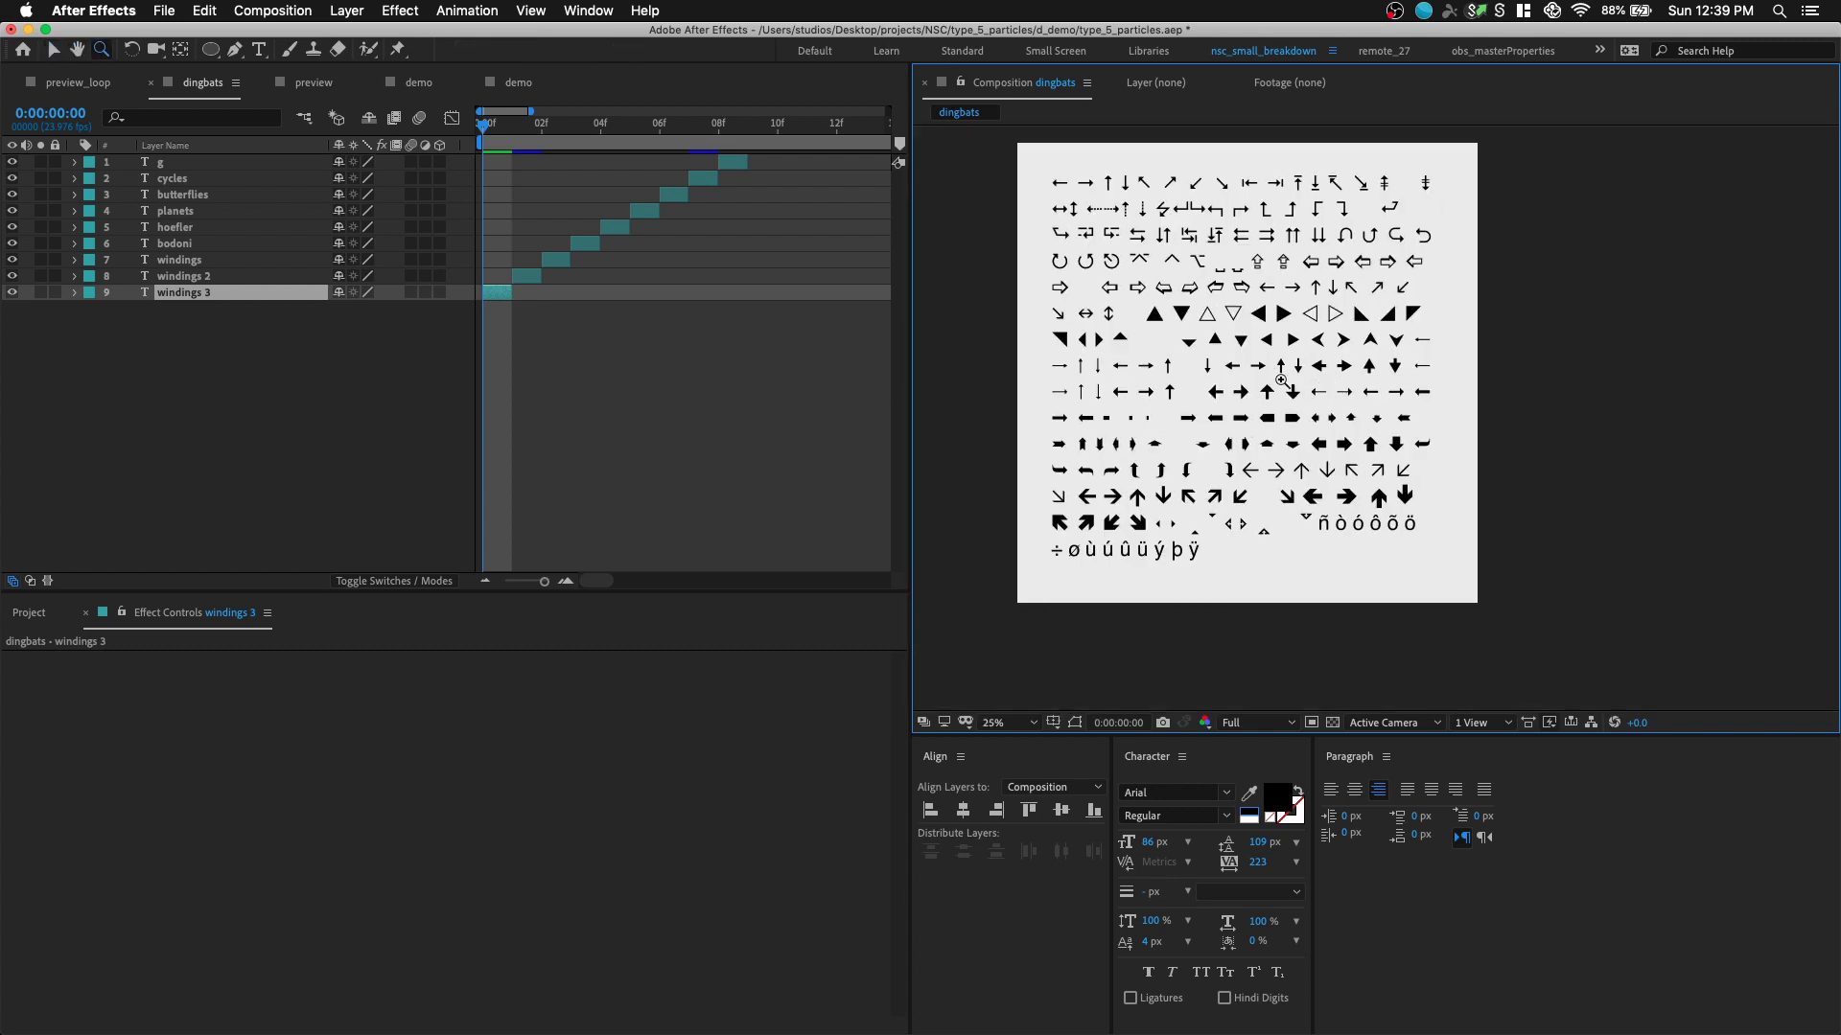
pyautogui.click(509, 144)
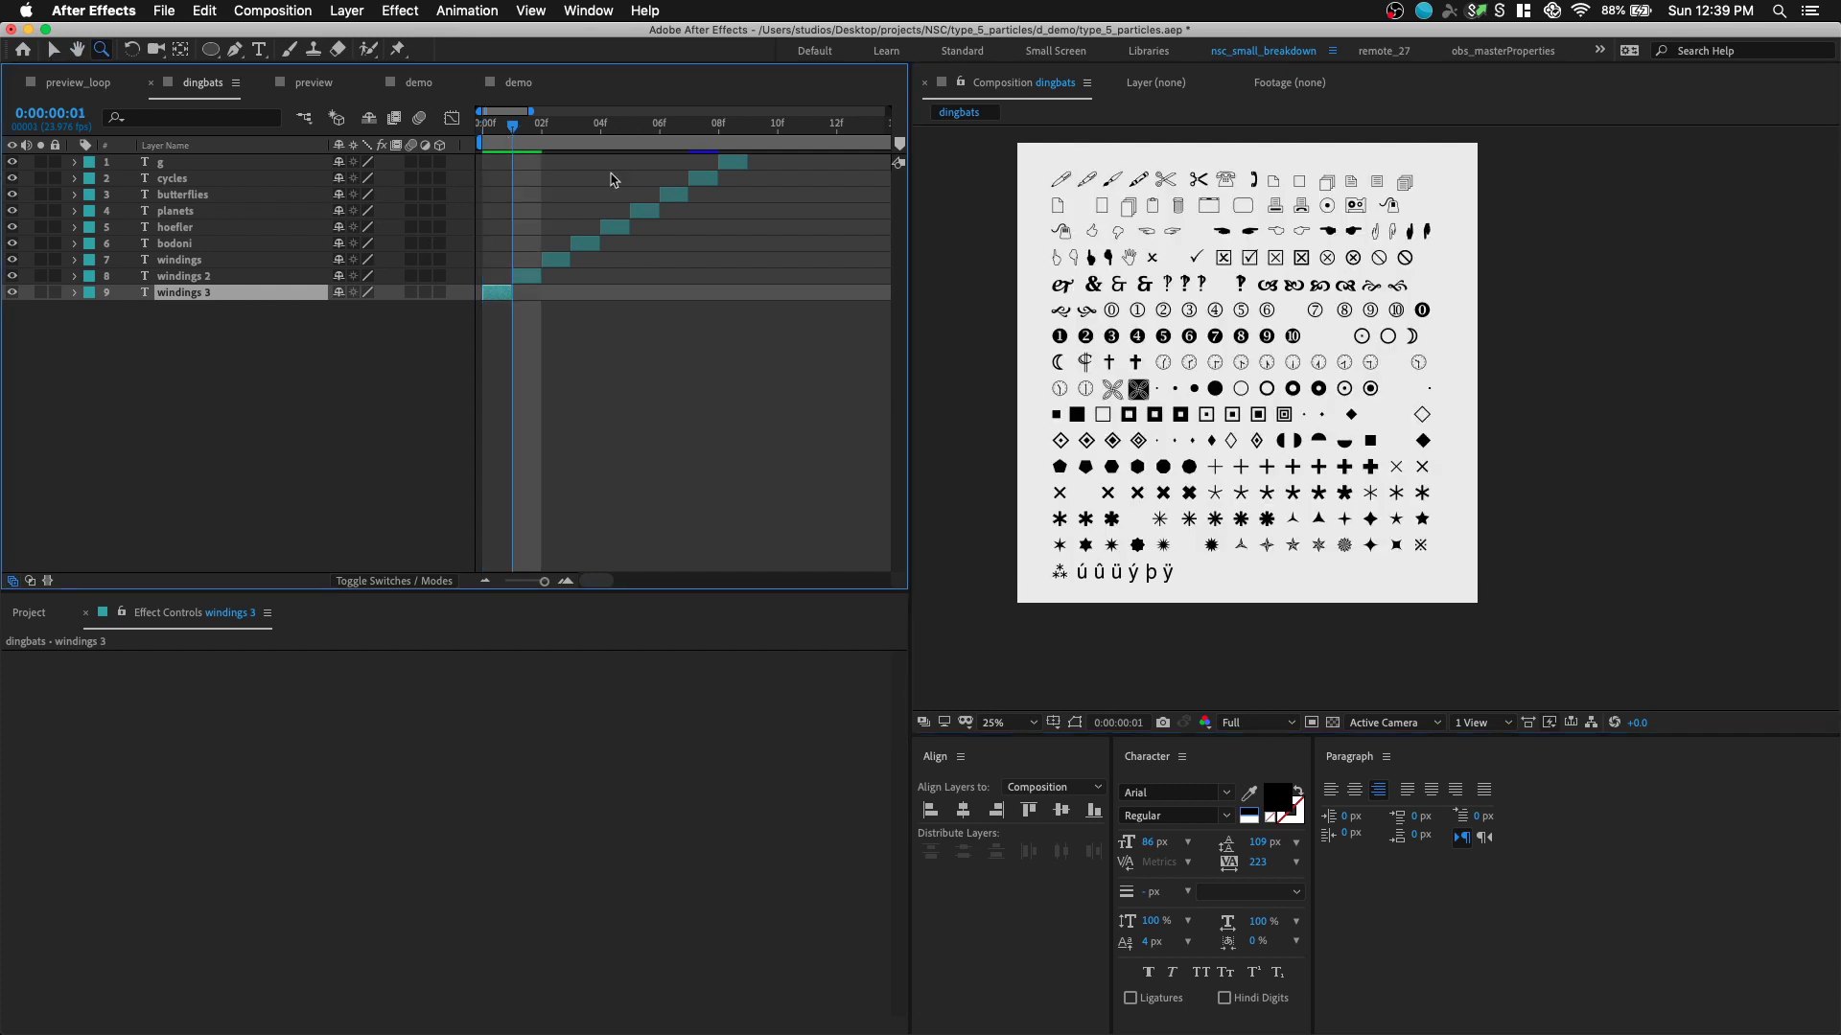
pyautogui.click(1014, 302)
pyautogui.moveTo(1594, 296); pyautogui.dragTo(1455, 400)
pyautogui.press('space')
pyautogui.scroll(-6, 1323, 384)
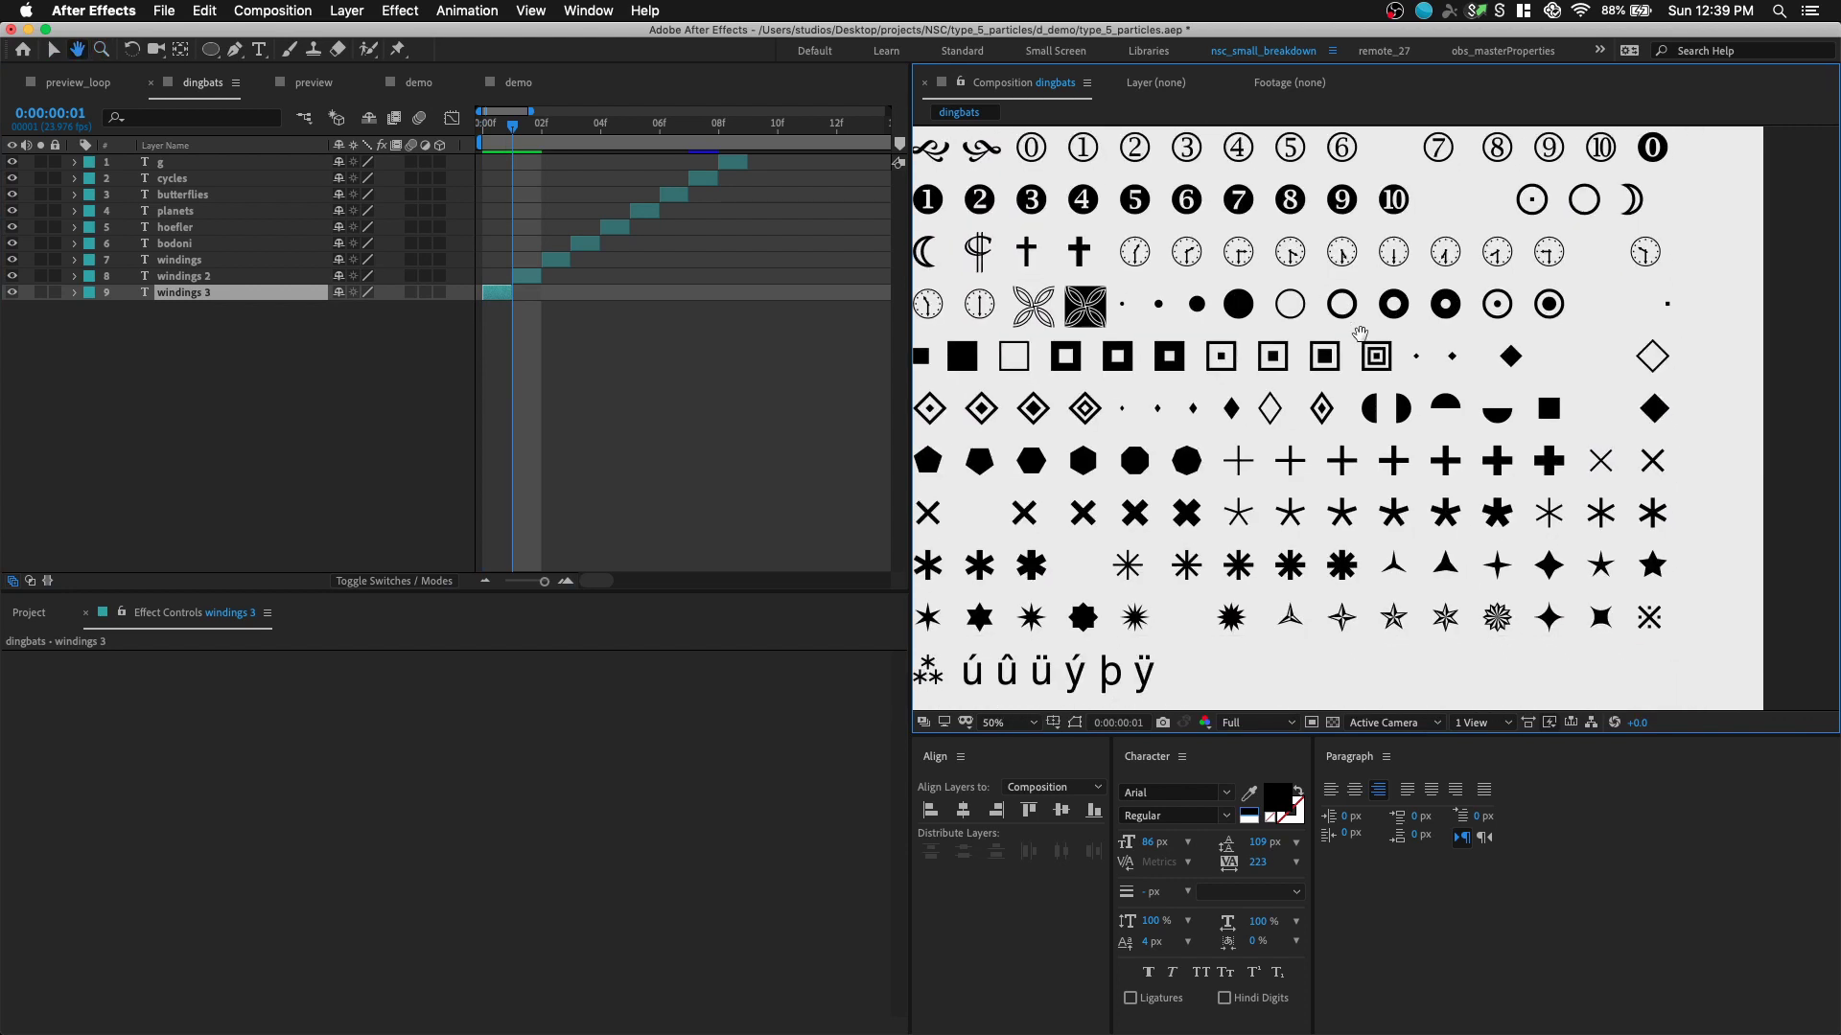
pyautogui.scroll(-2, 1337, 335)
pyautogui.hscroll(-2, 1338, 336)
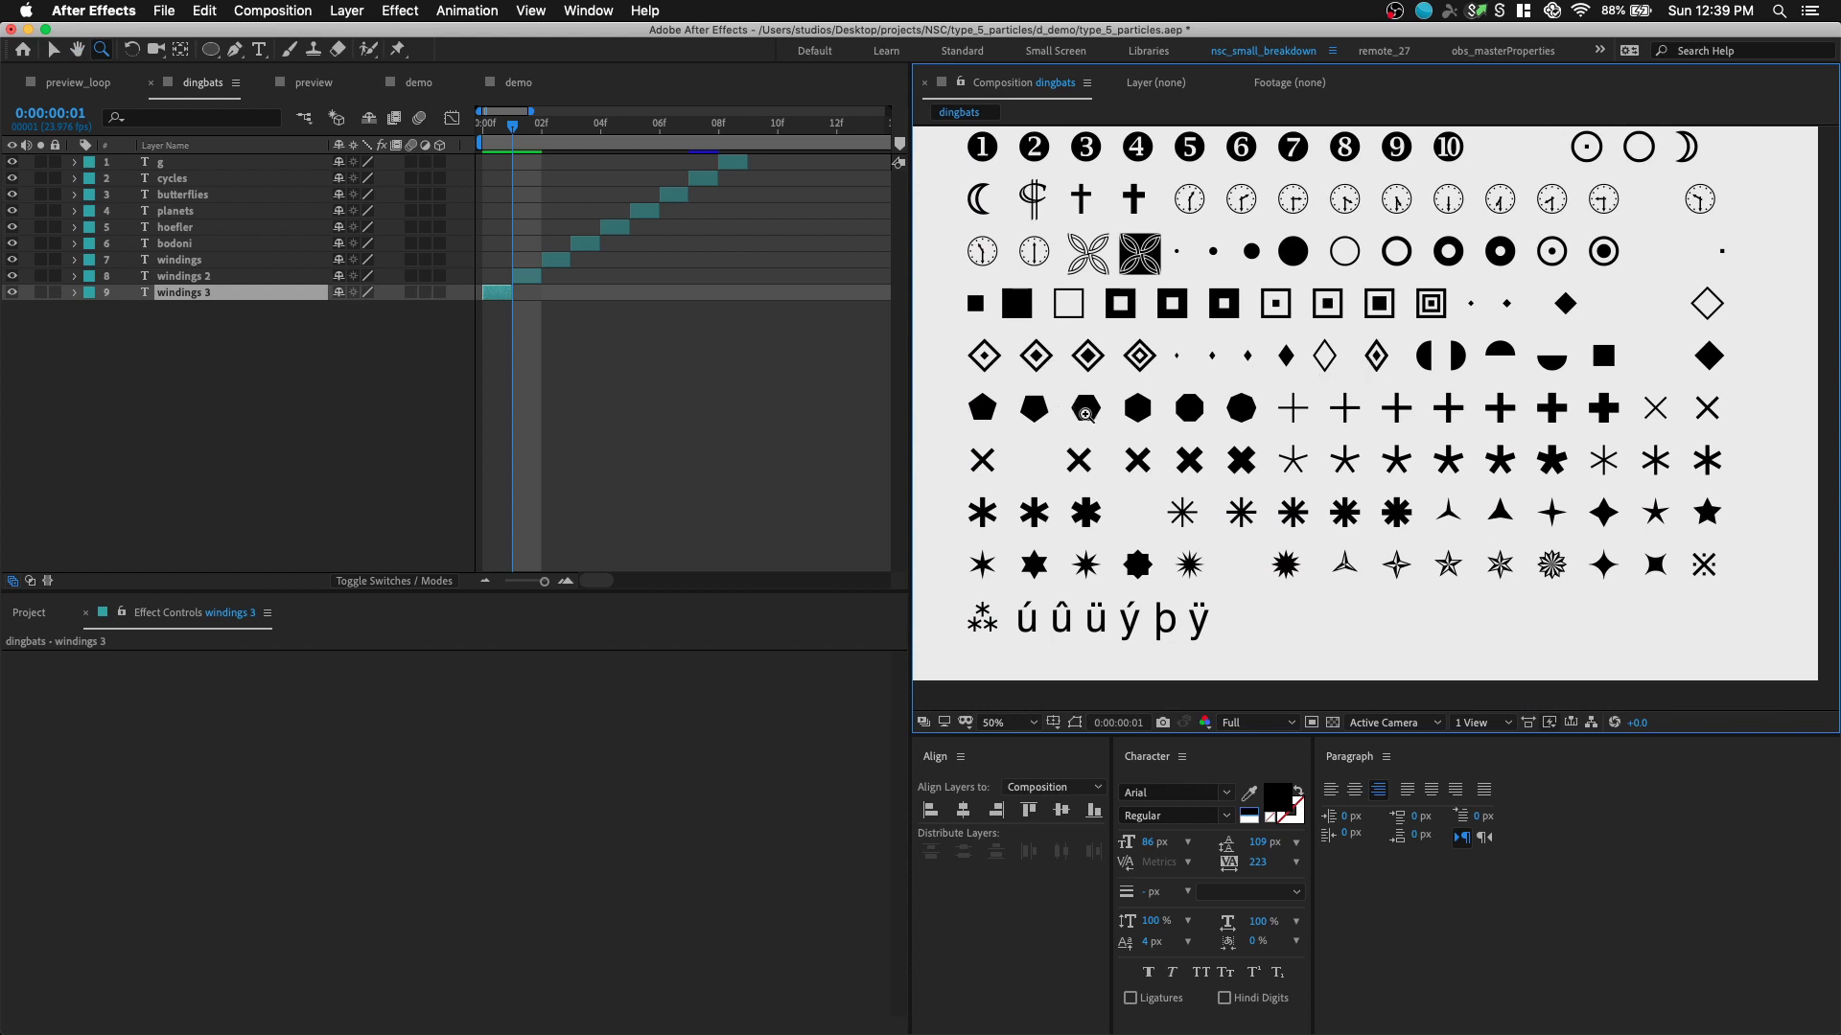
# - Select the bold X glyph in the windings 2 text with the Type tool
pyautogui.press('t')
pyautogui.press('super+t')
pyautogui.click(1198, 463)
pyautogui.doubleClick(1192, 464)
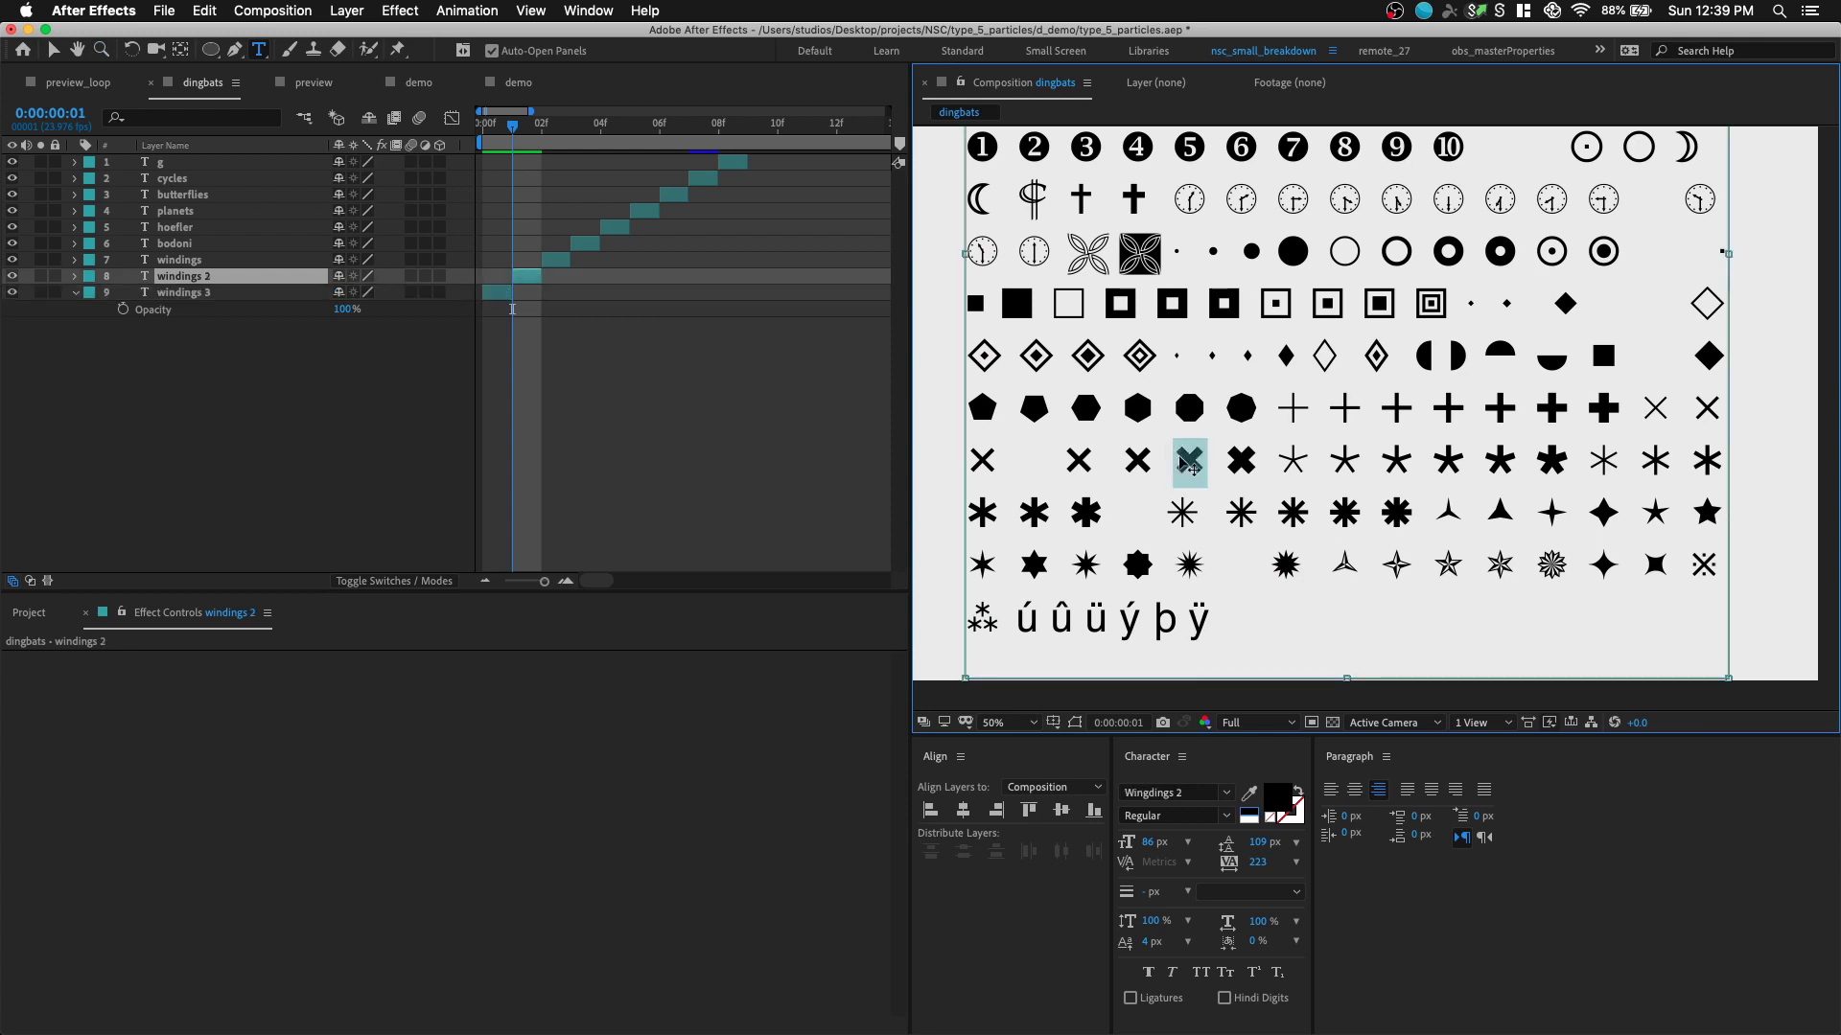
# - Paste the bold X glyph into the demo particle text and preview the cross burst
pyautogui.click(517, 83)
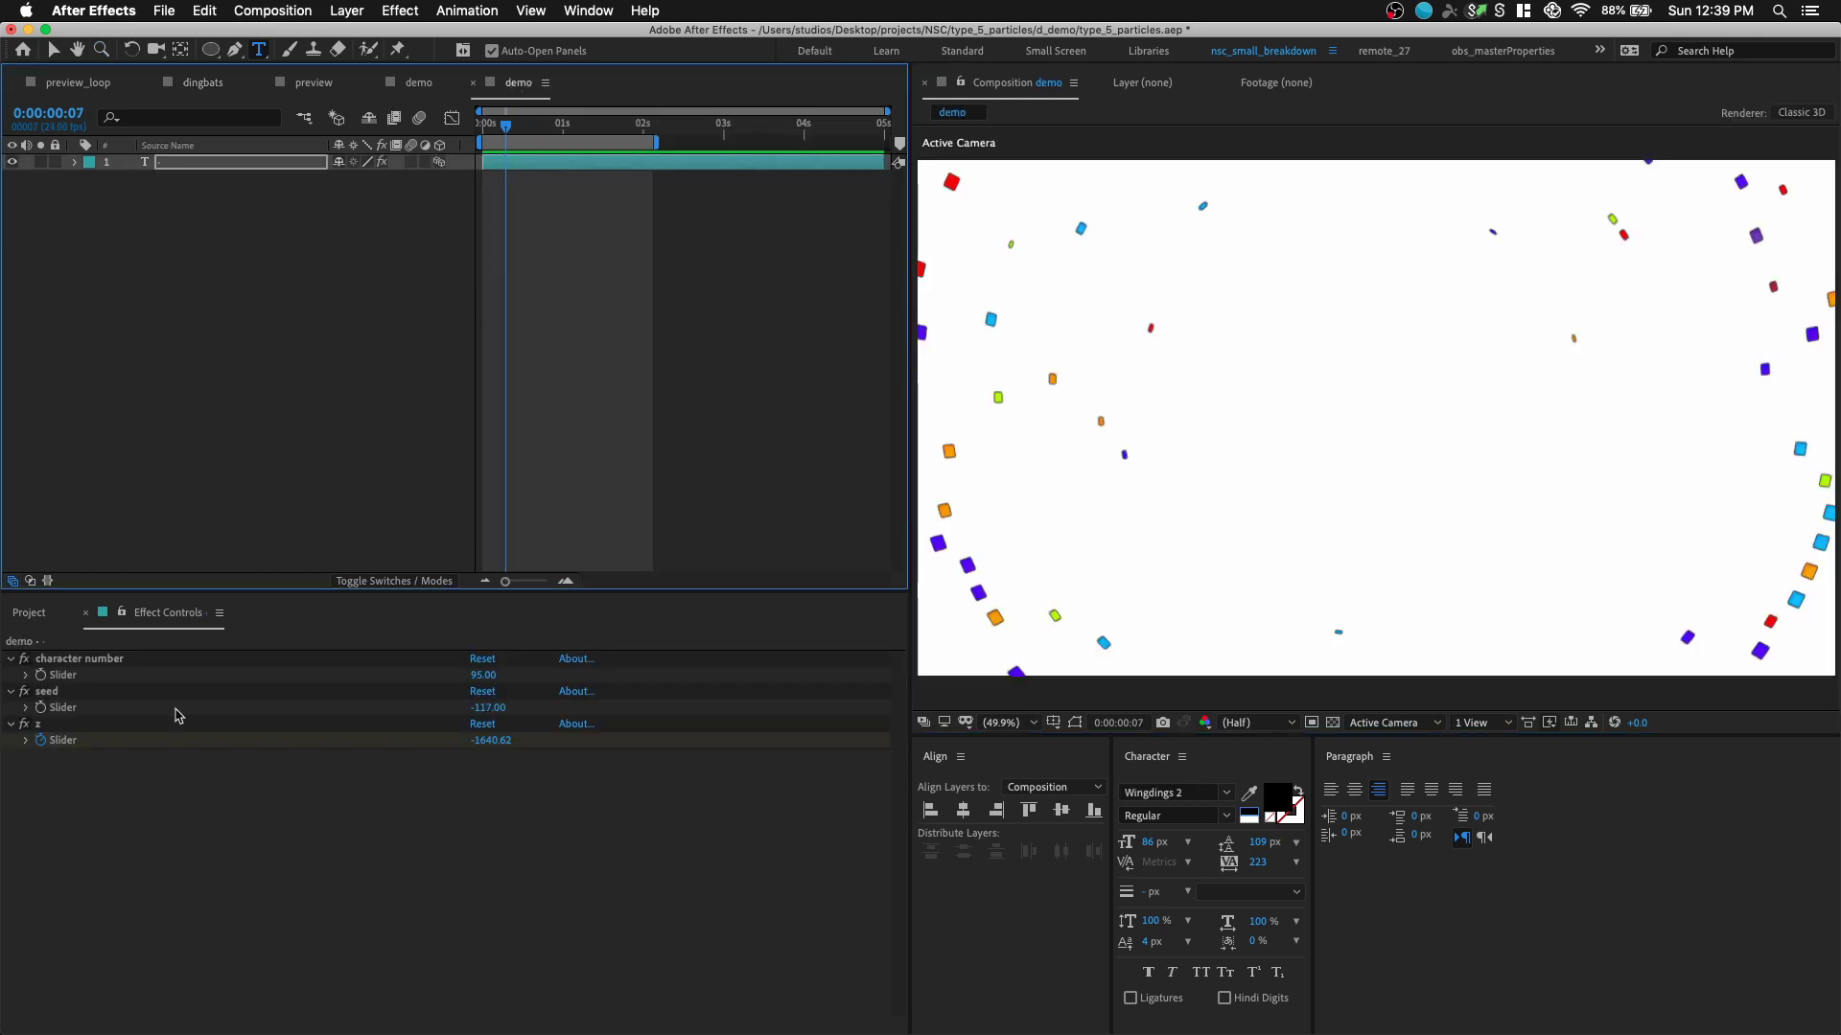
pyautogui.click(261, 164)
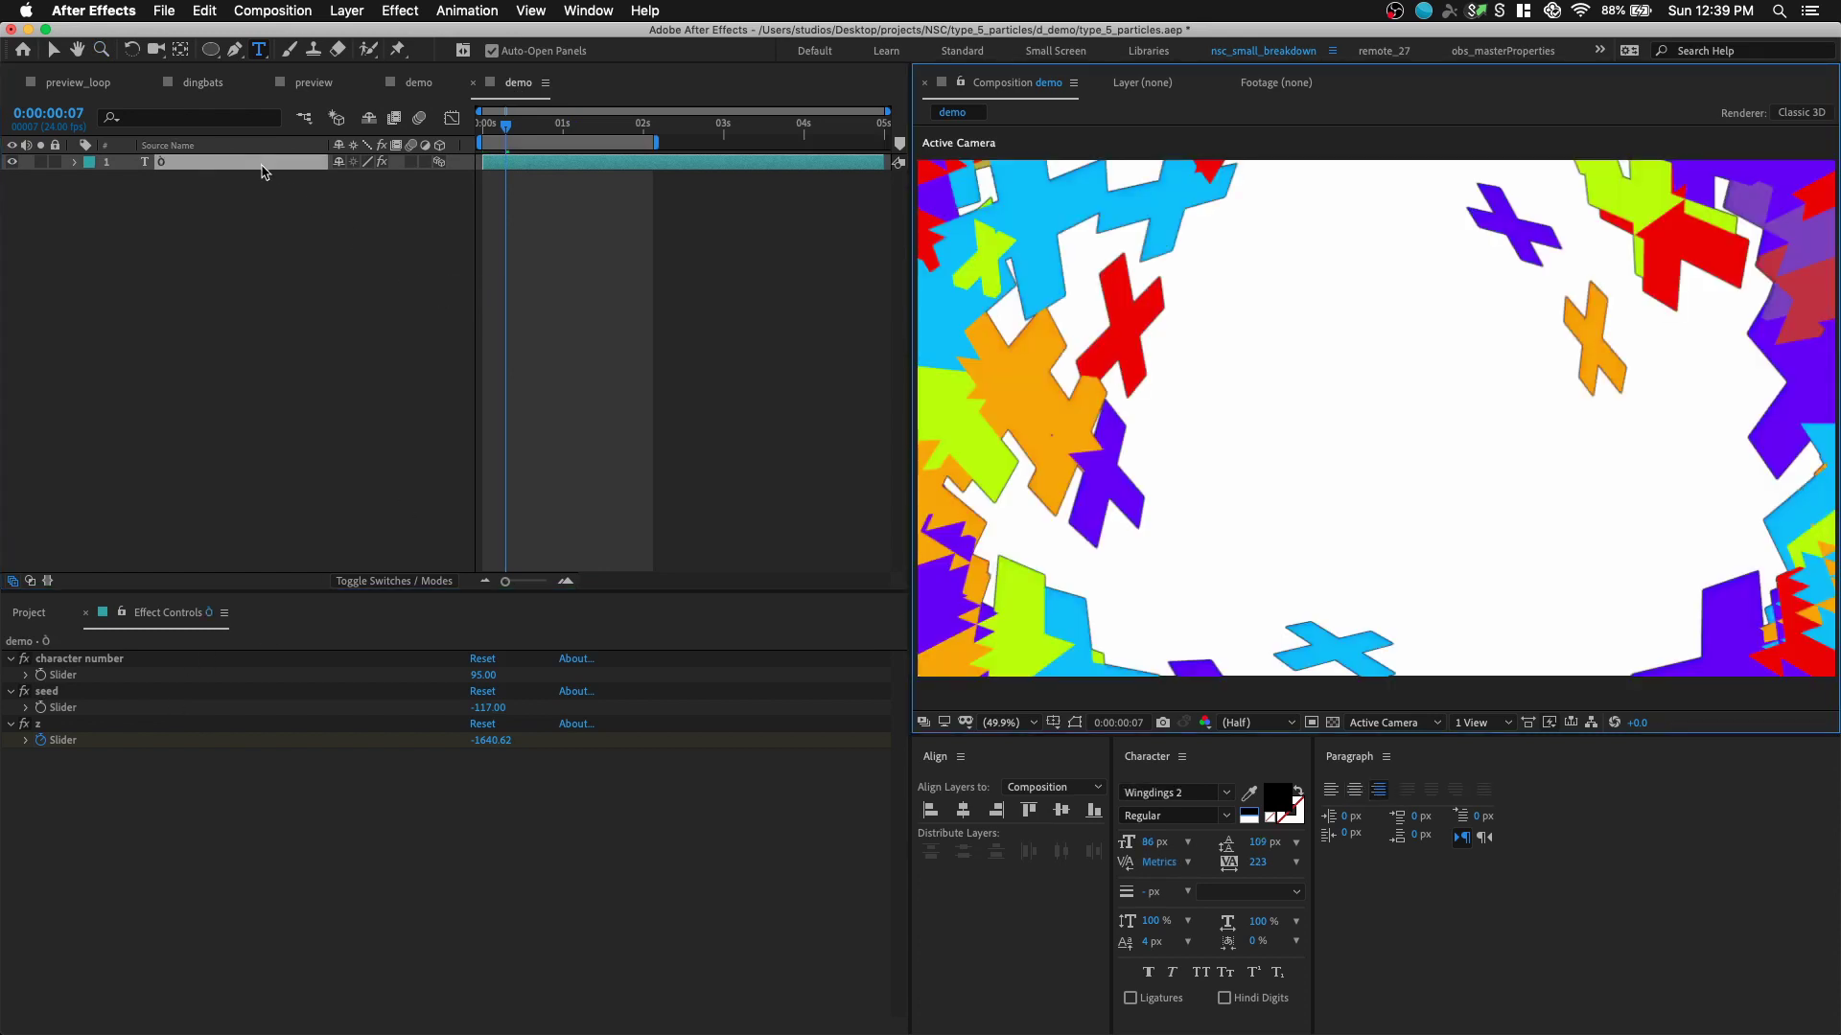
pyautogui.click(54, 54)
pyautogui.press('space')
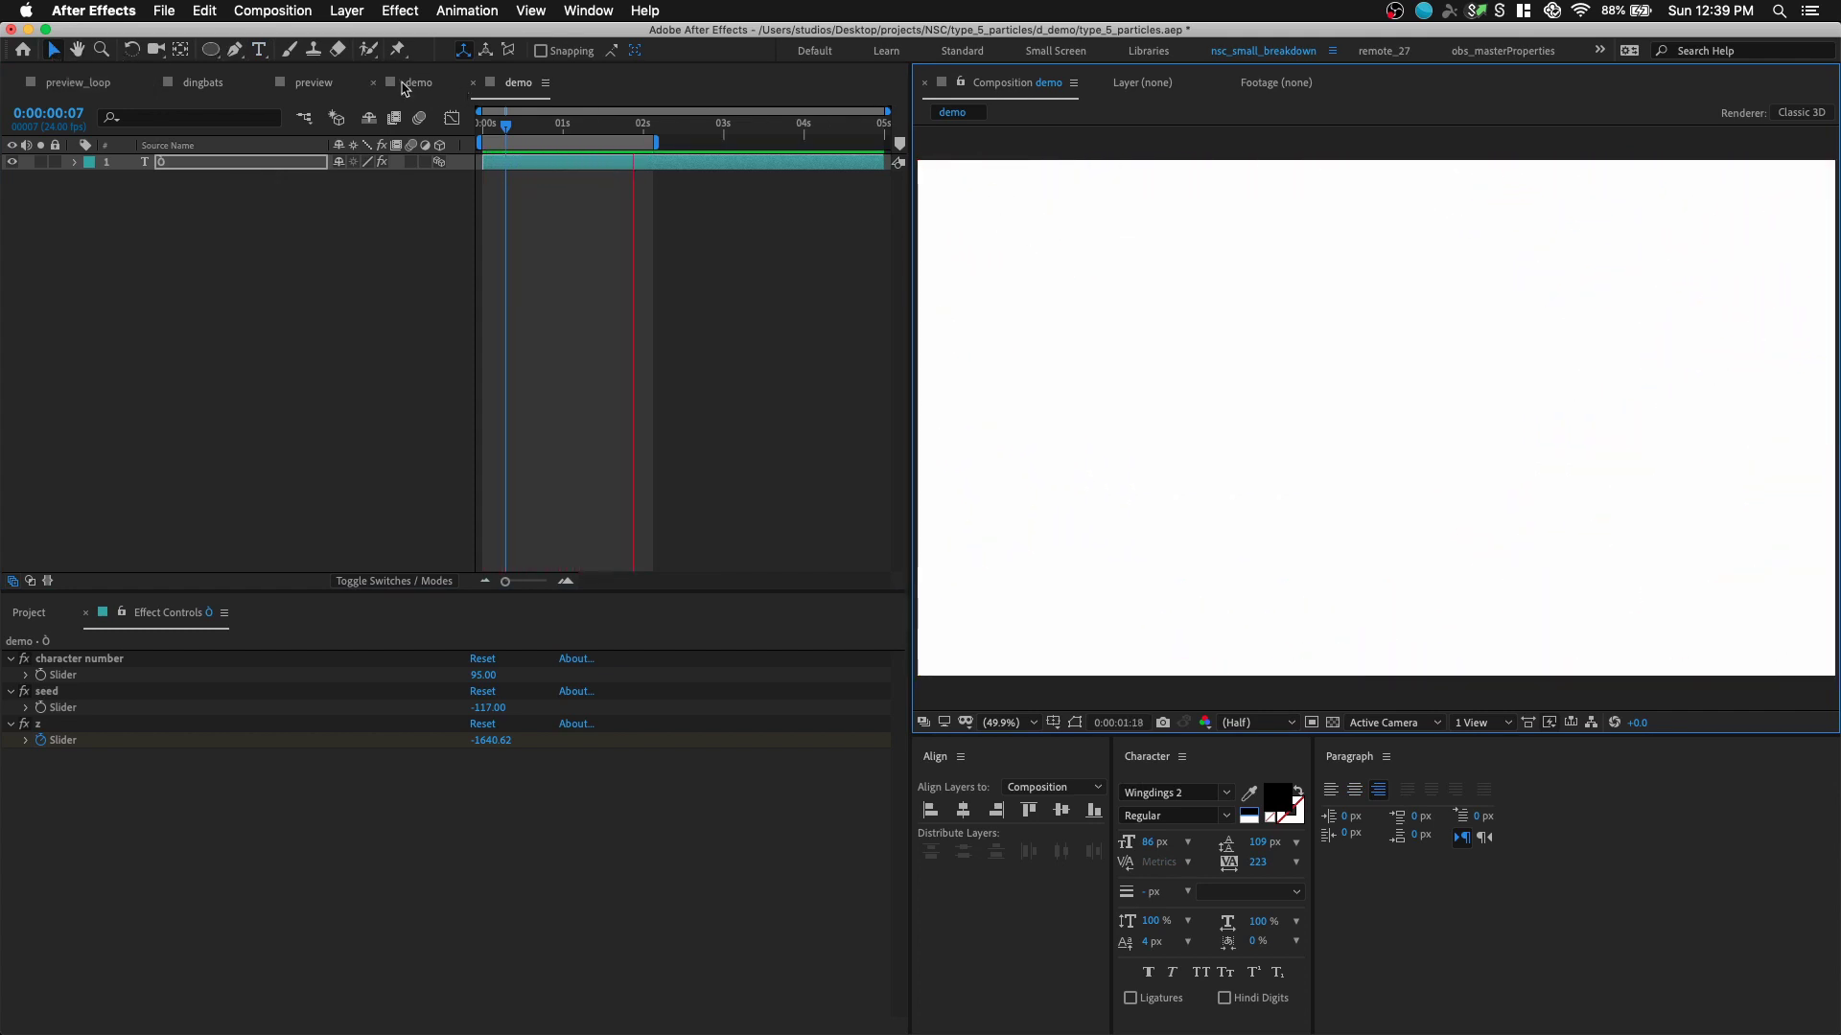
pyautogui.click(414, 84)
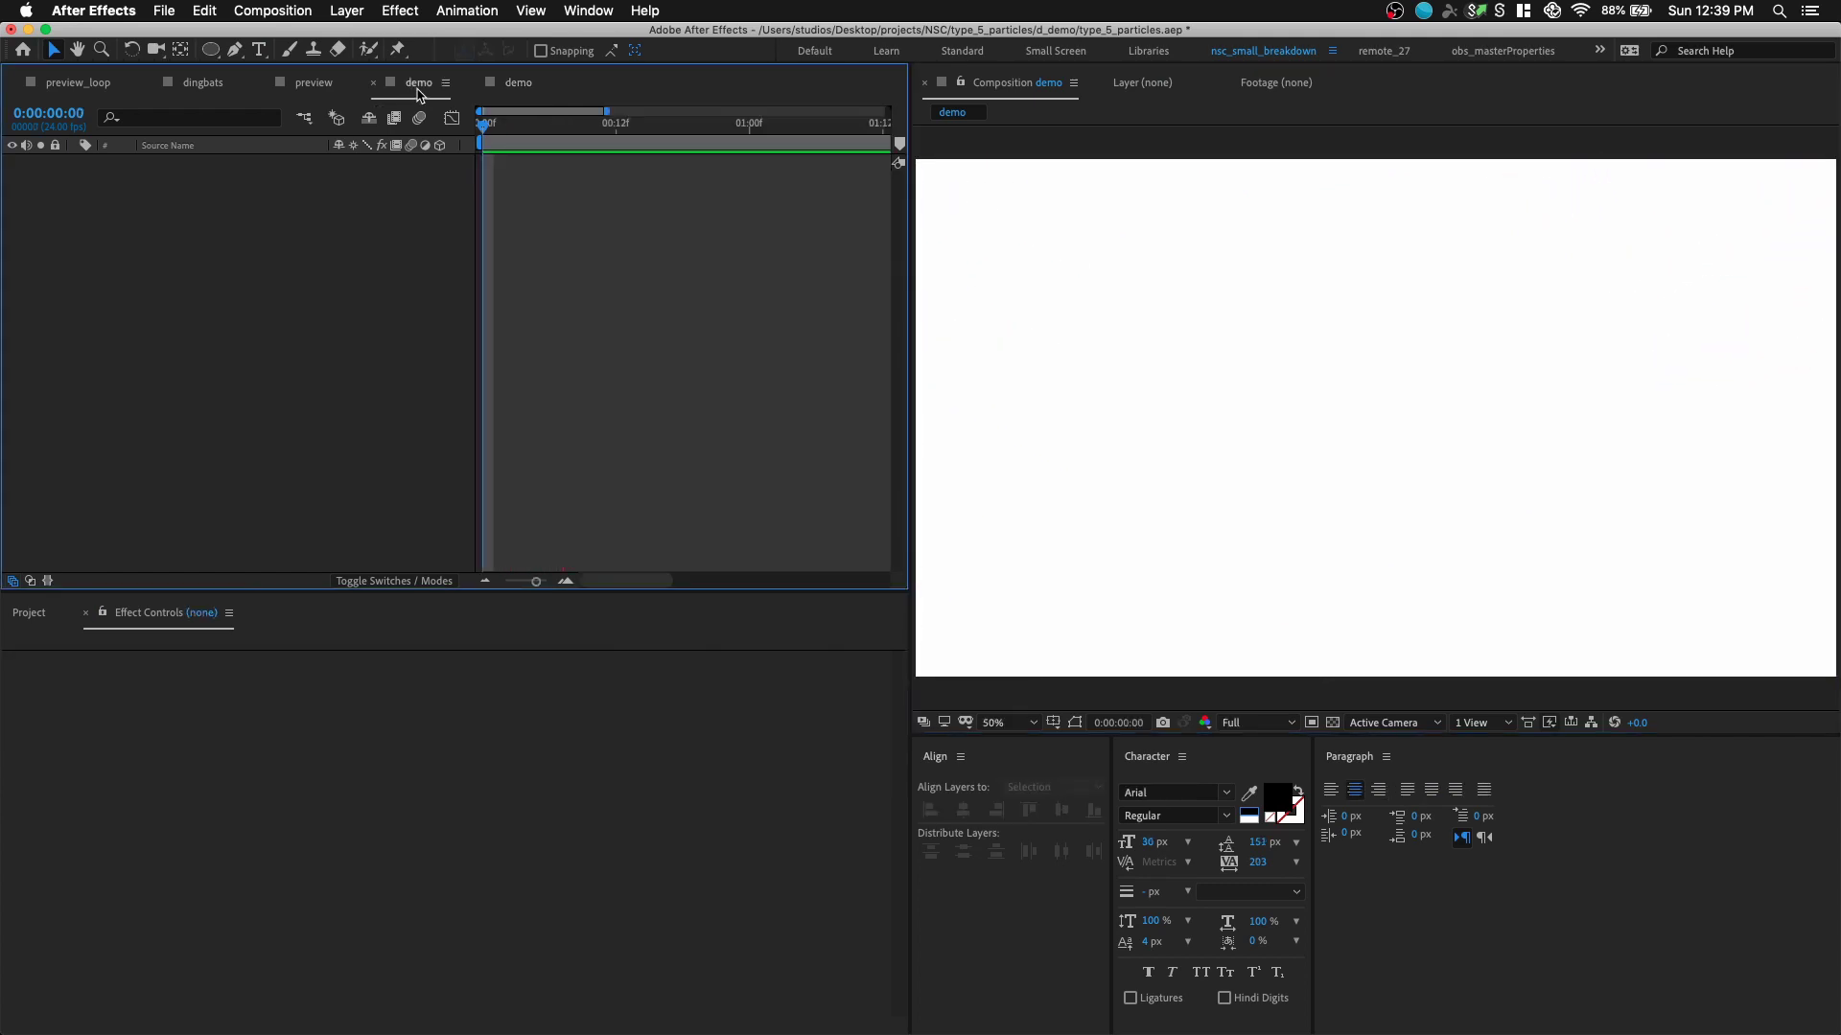
pyautogui.click(511, 95)
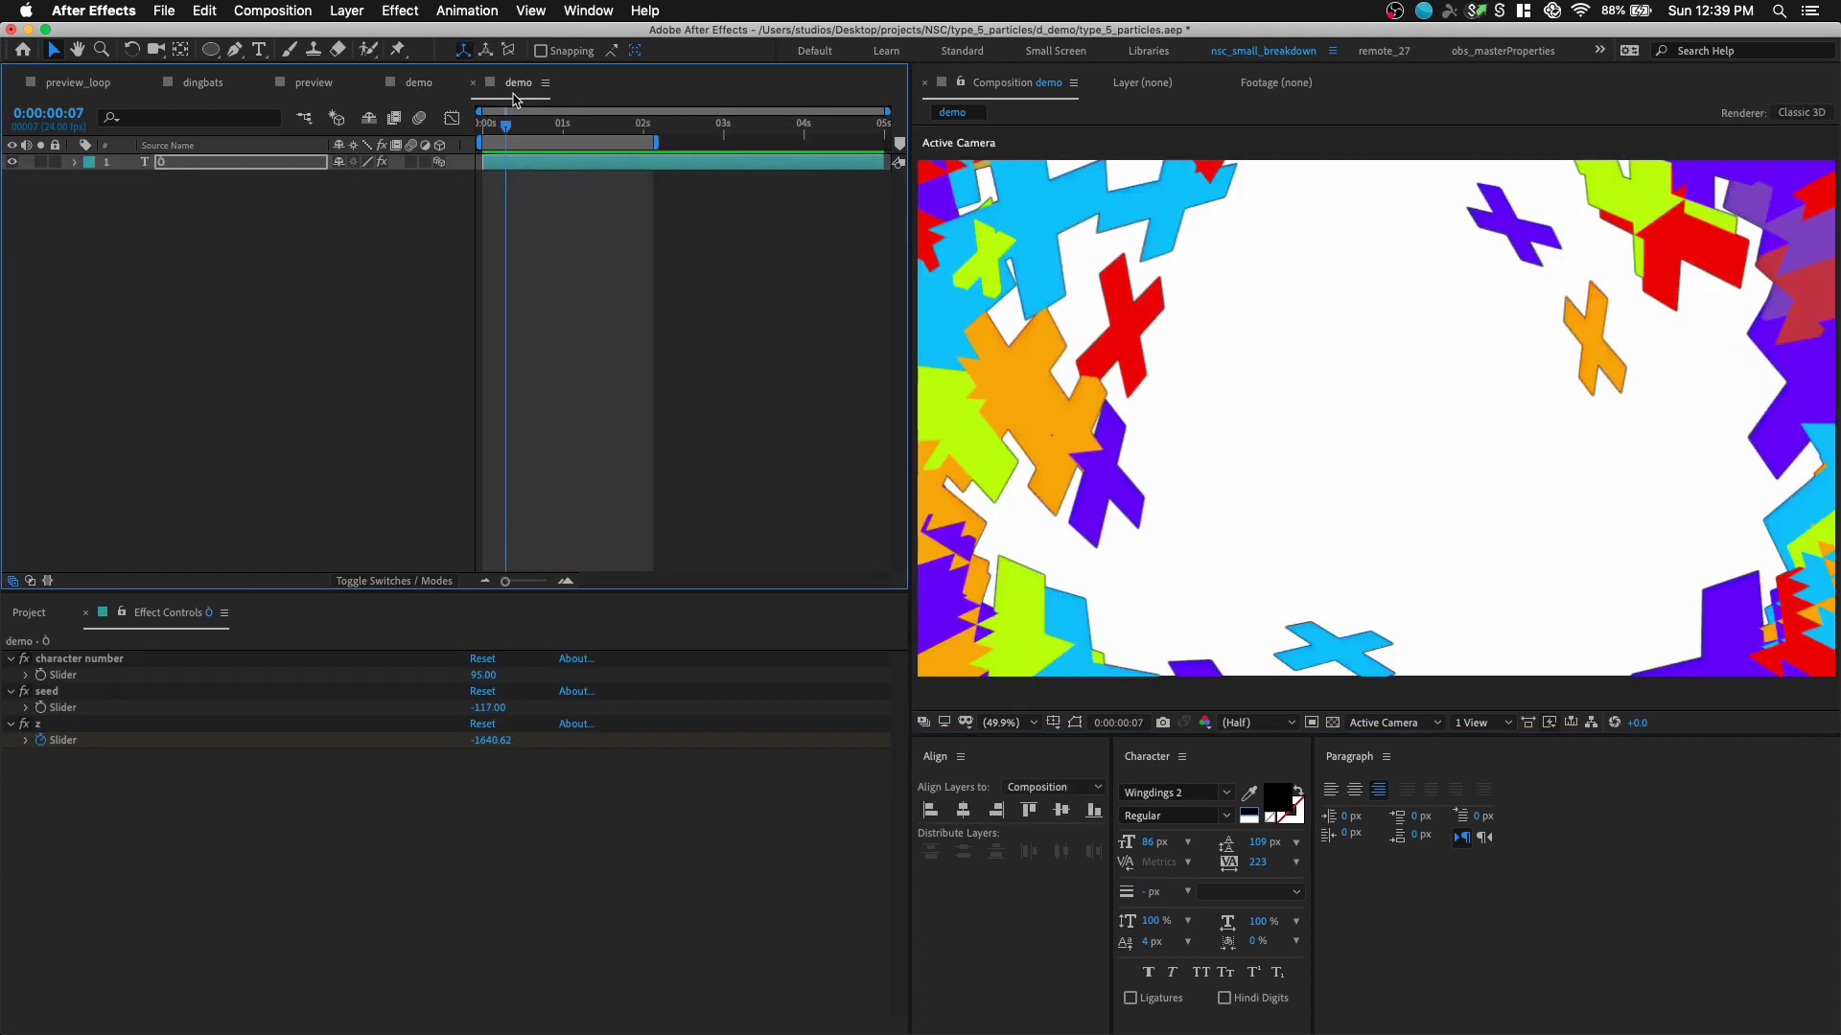
# - Return to the dingbats comp and scrub to frame 3's Hoefler ornament glyphs
pyautogui.click(203, 84)
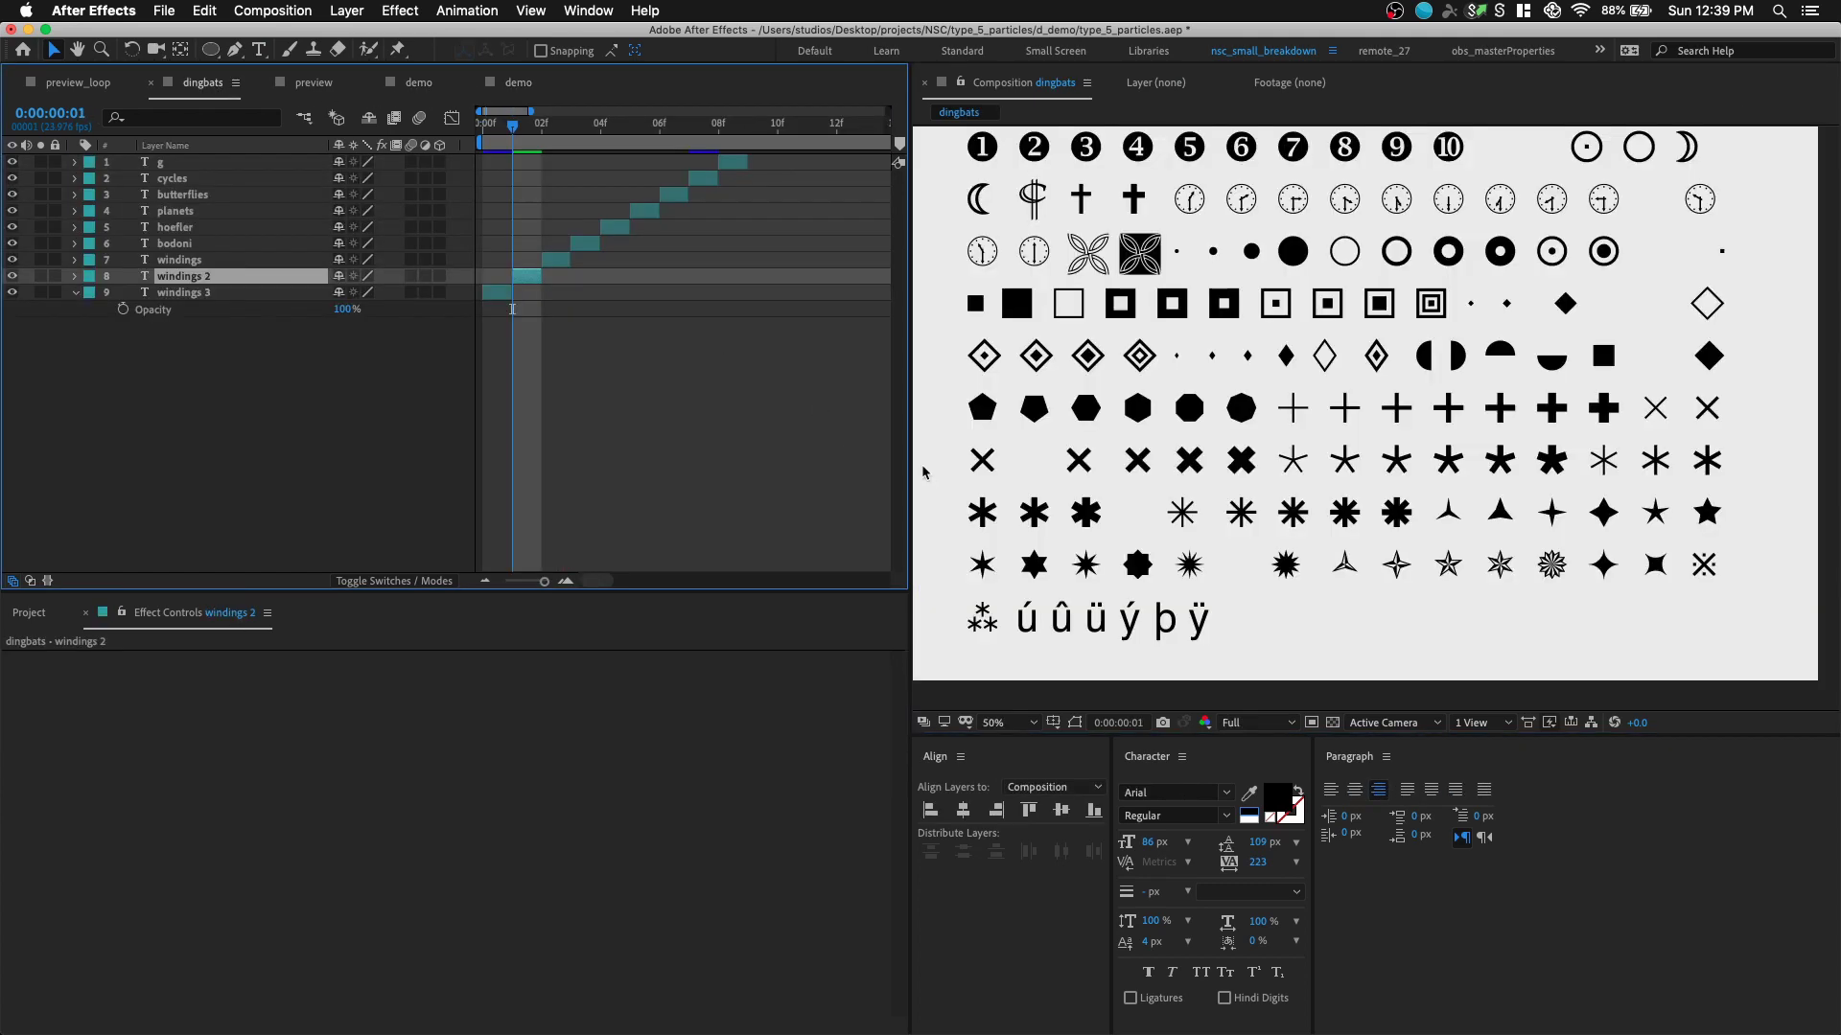
pyautogui.moveTo(523, 137); pyautogui.dragTo(542, 137)
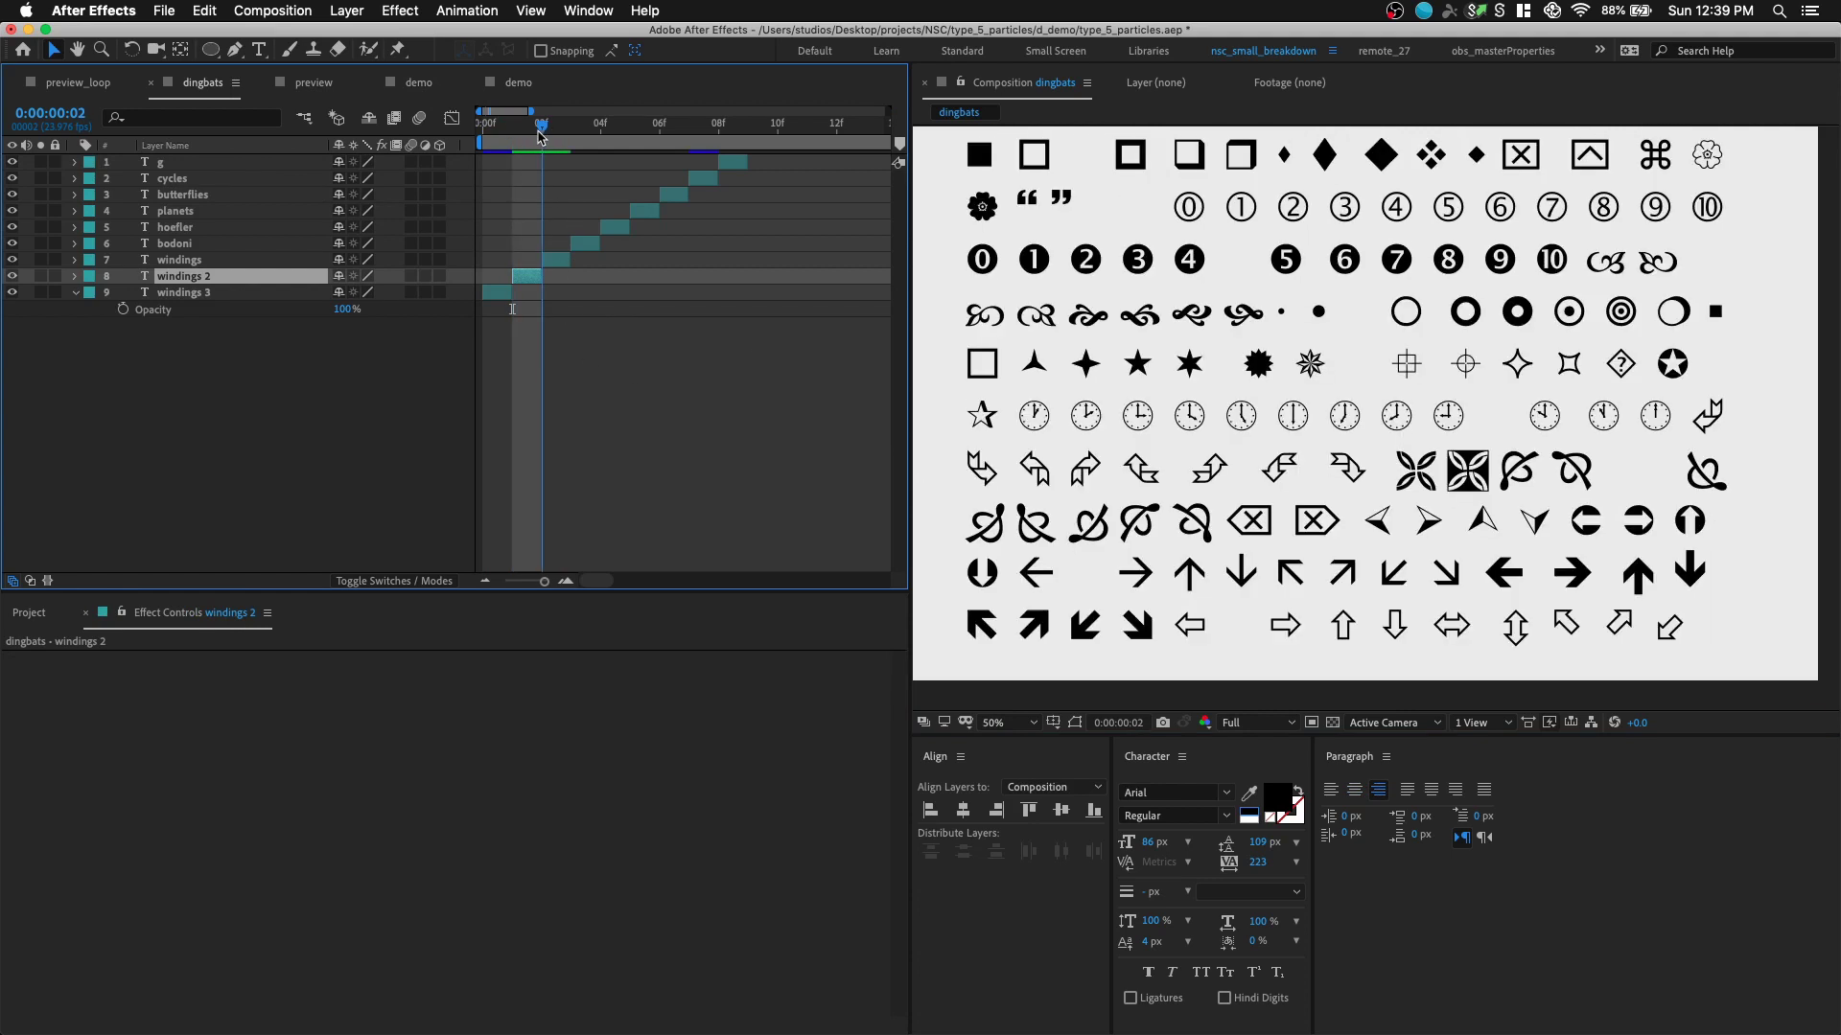
pyautogui.press('h')
pyautogui.moveTo(1048, 269); pyautogui.dragTo(1021, 359)
pyautogui.press('v')
pyautogui.scroll(-2, 1107, 331)
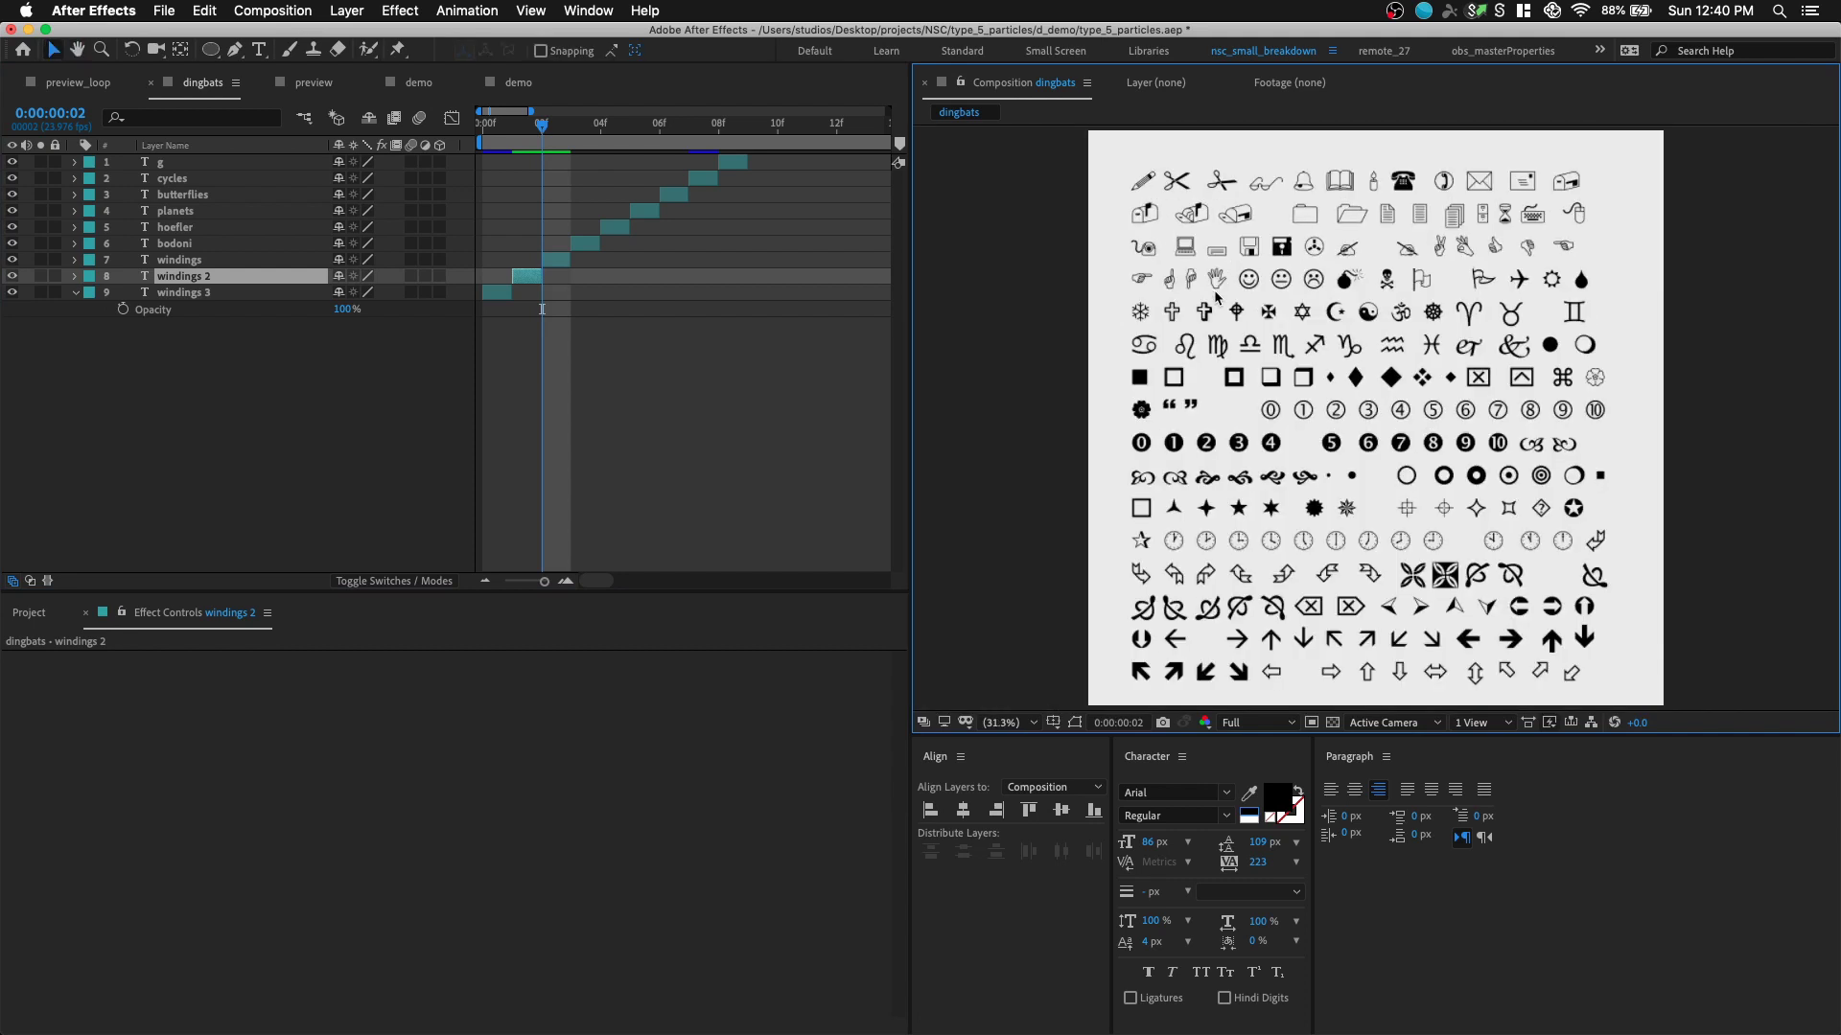
pyautogui.moveTo(549, 137); pyautogui.dragTo(576, 140)
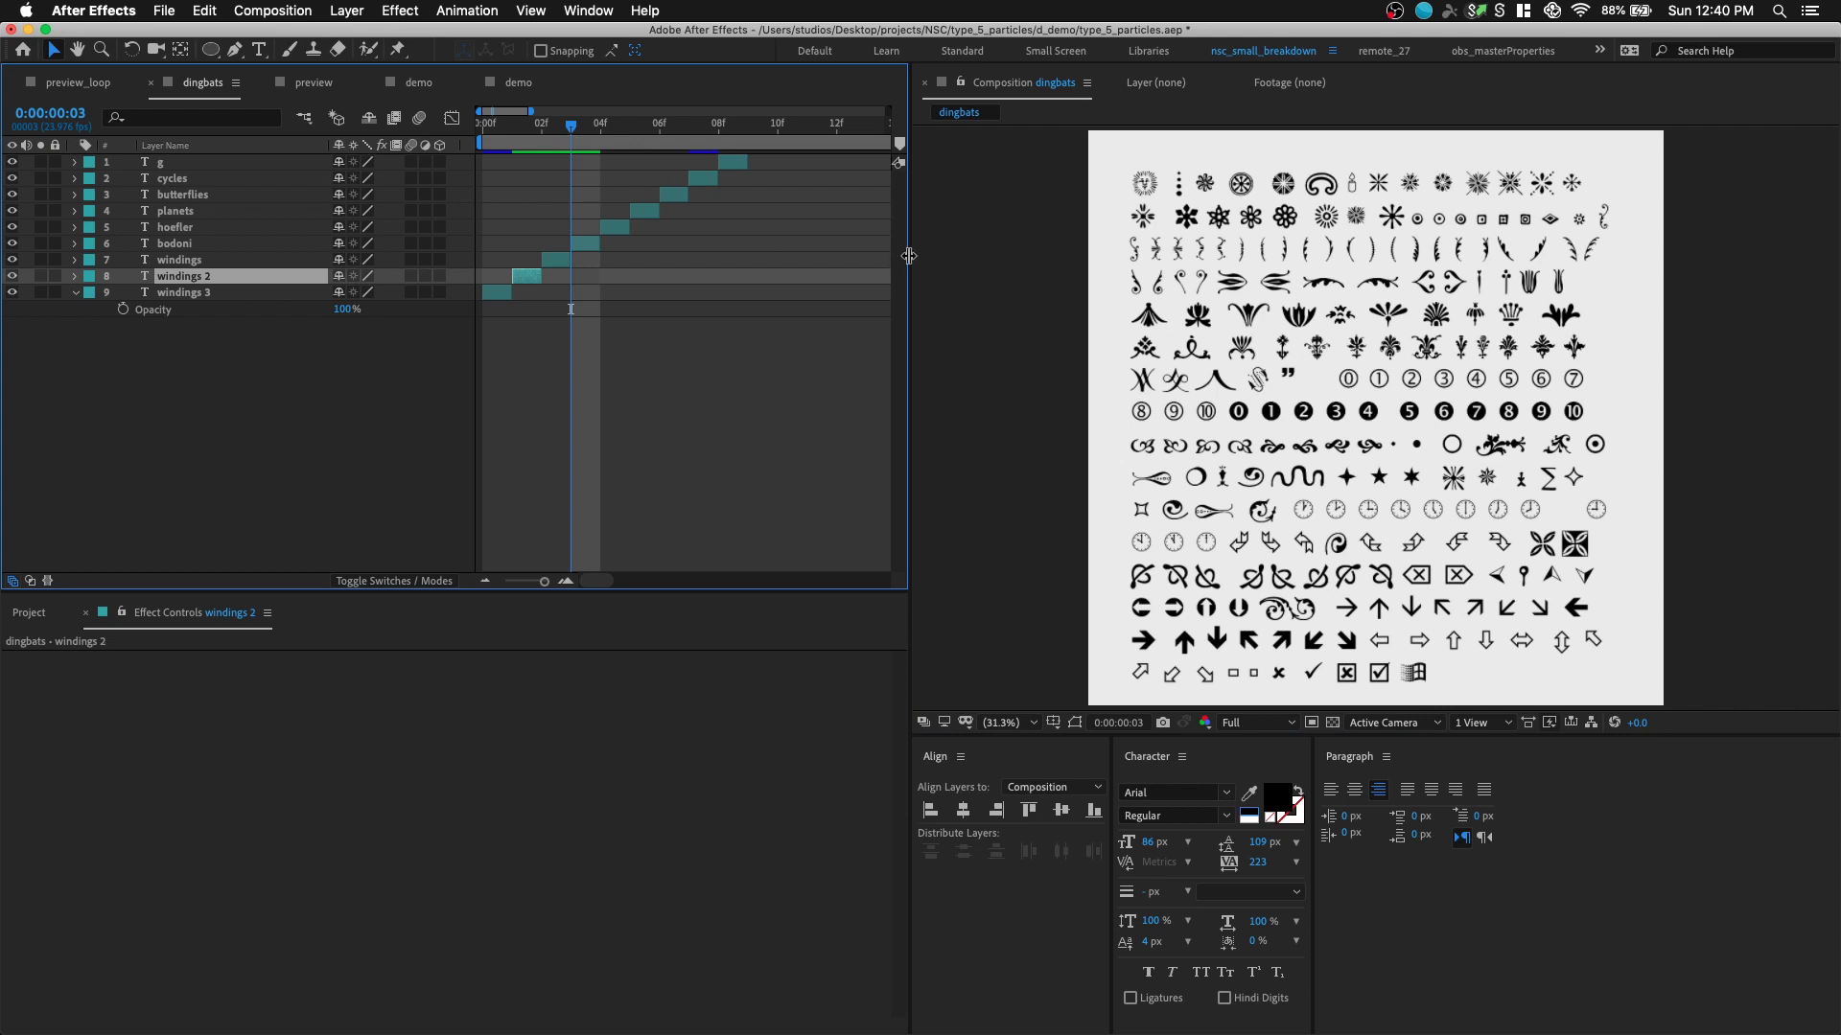
# - Enlarge the viewer and zoom the ornament glyphs to 100%
pyautogui.moveTo(903, 260); pyautogui.dragTo(650, 255)
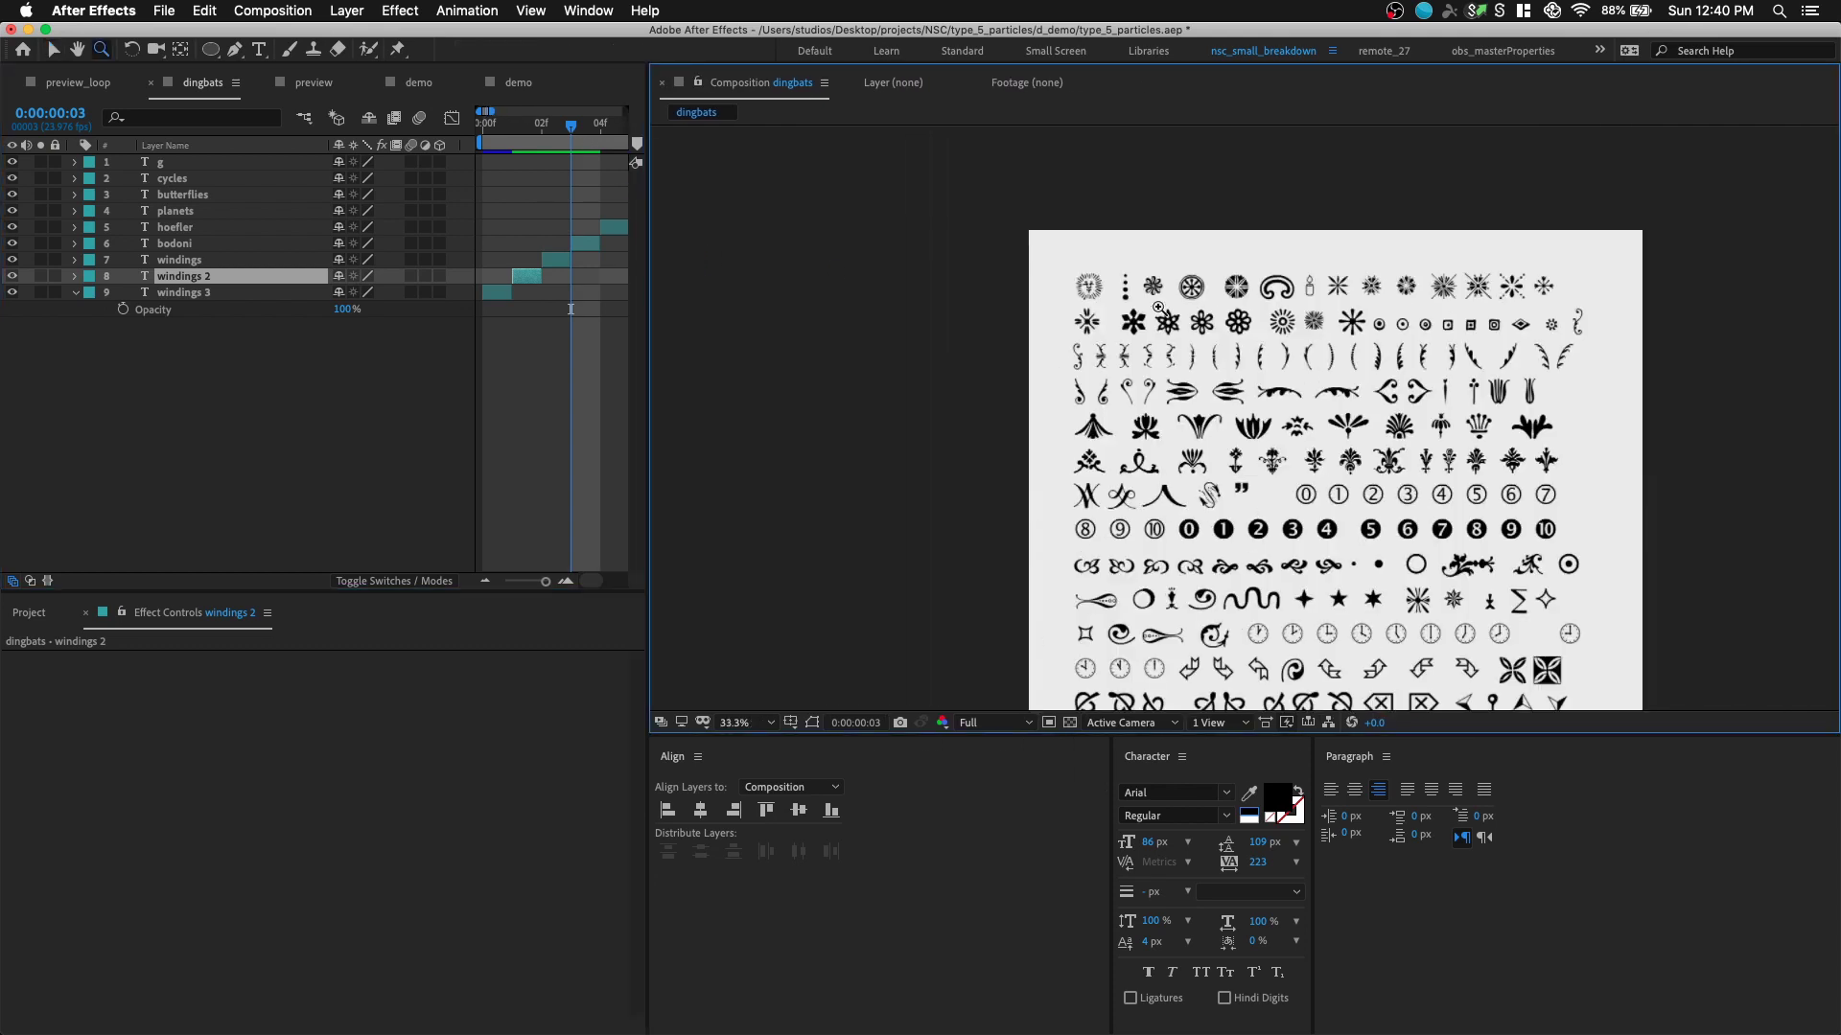
pyautogui.press('z')
pyautogui.click(1171, 315)
pyautogui.click(1074, 331)
pyautogui.click(961, 344)
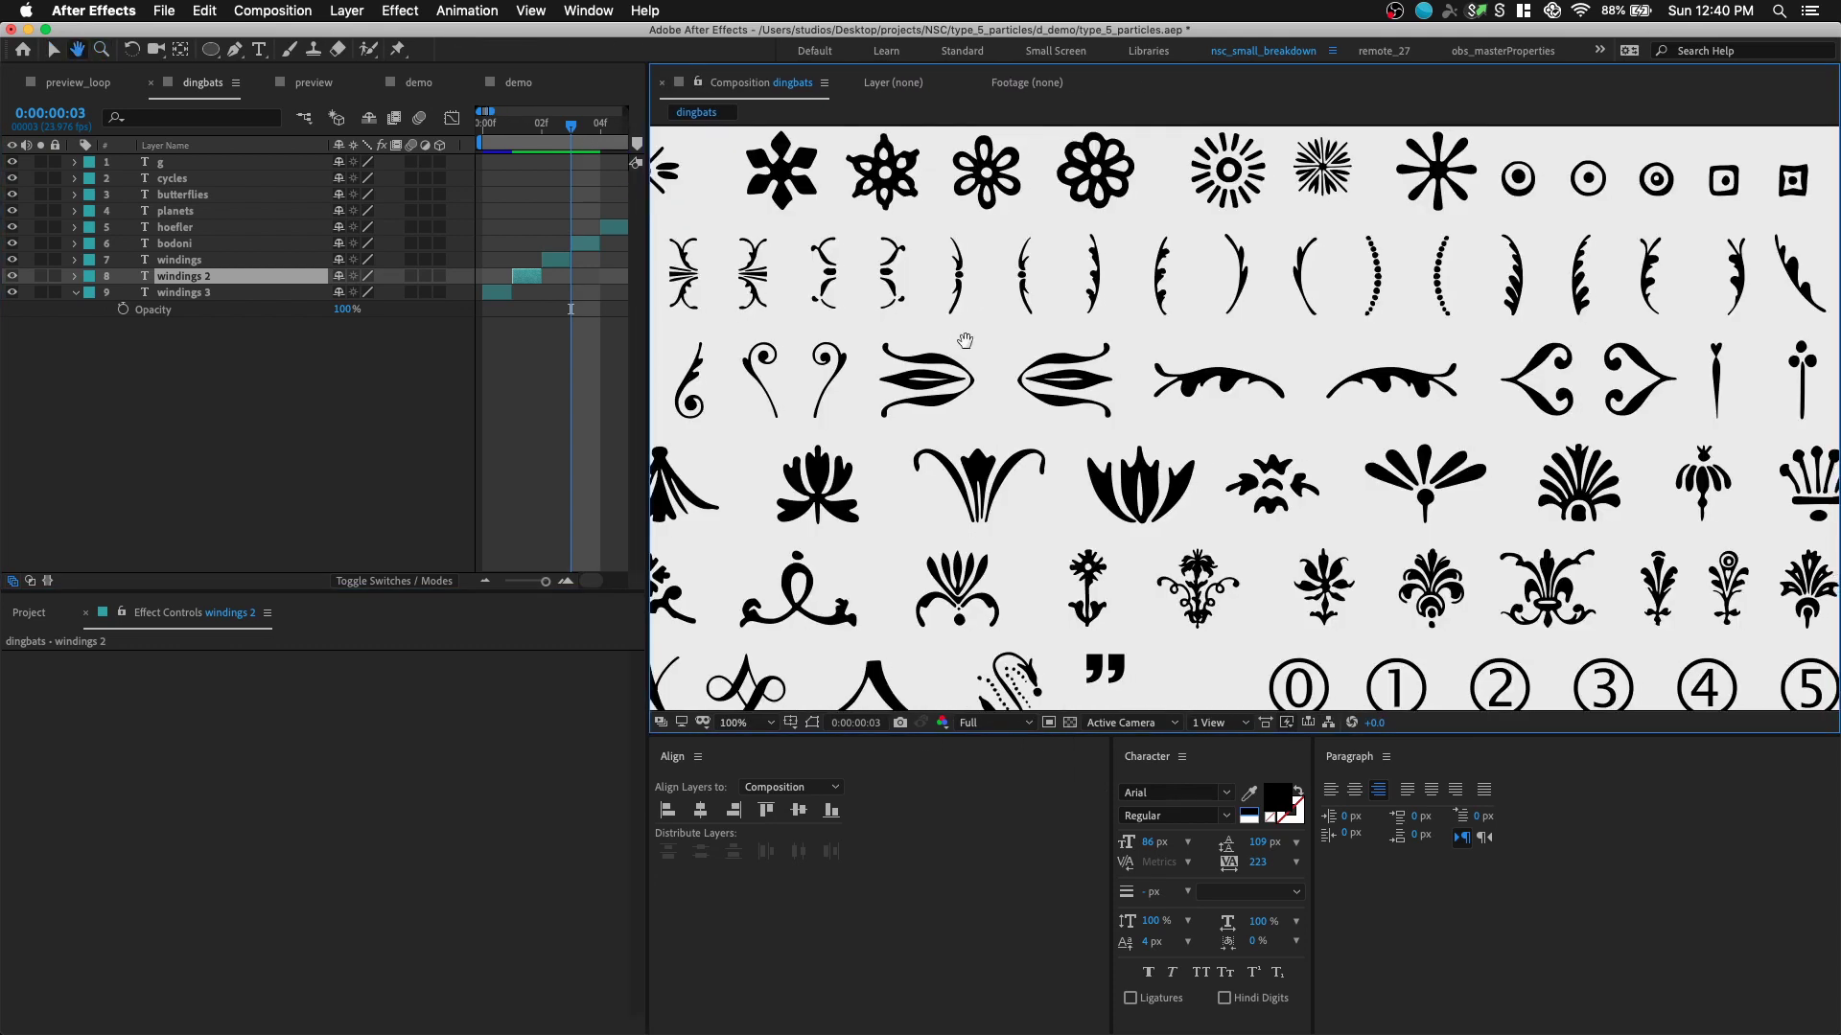
# - Select the spiral ornament glyphs on the hoefler layer, keeping the Ornaments font style
pyautogui.press('v')
pyautogui.hotkey('ctrl', 't')
pyautogui.click(262, 230)
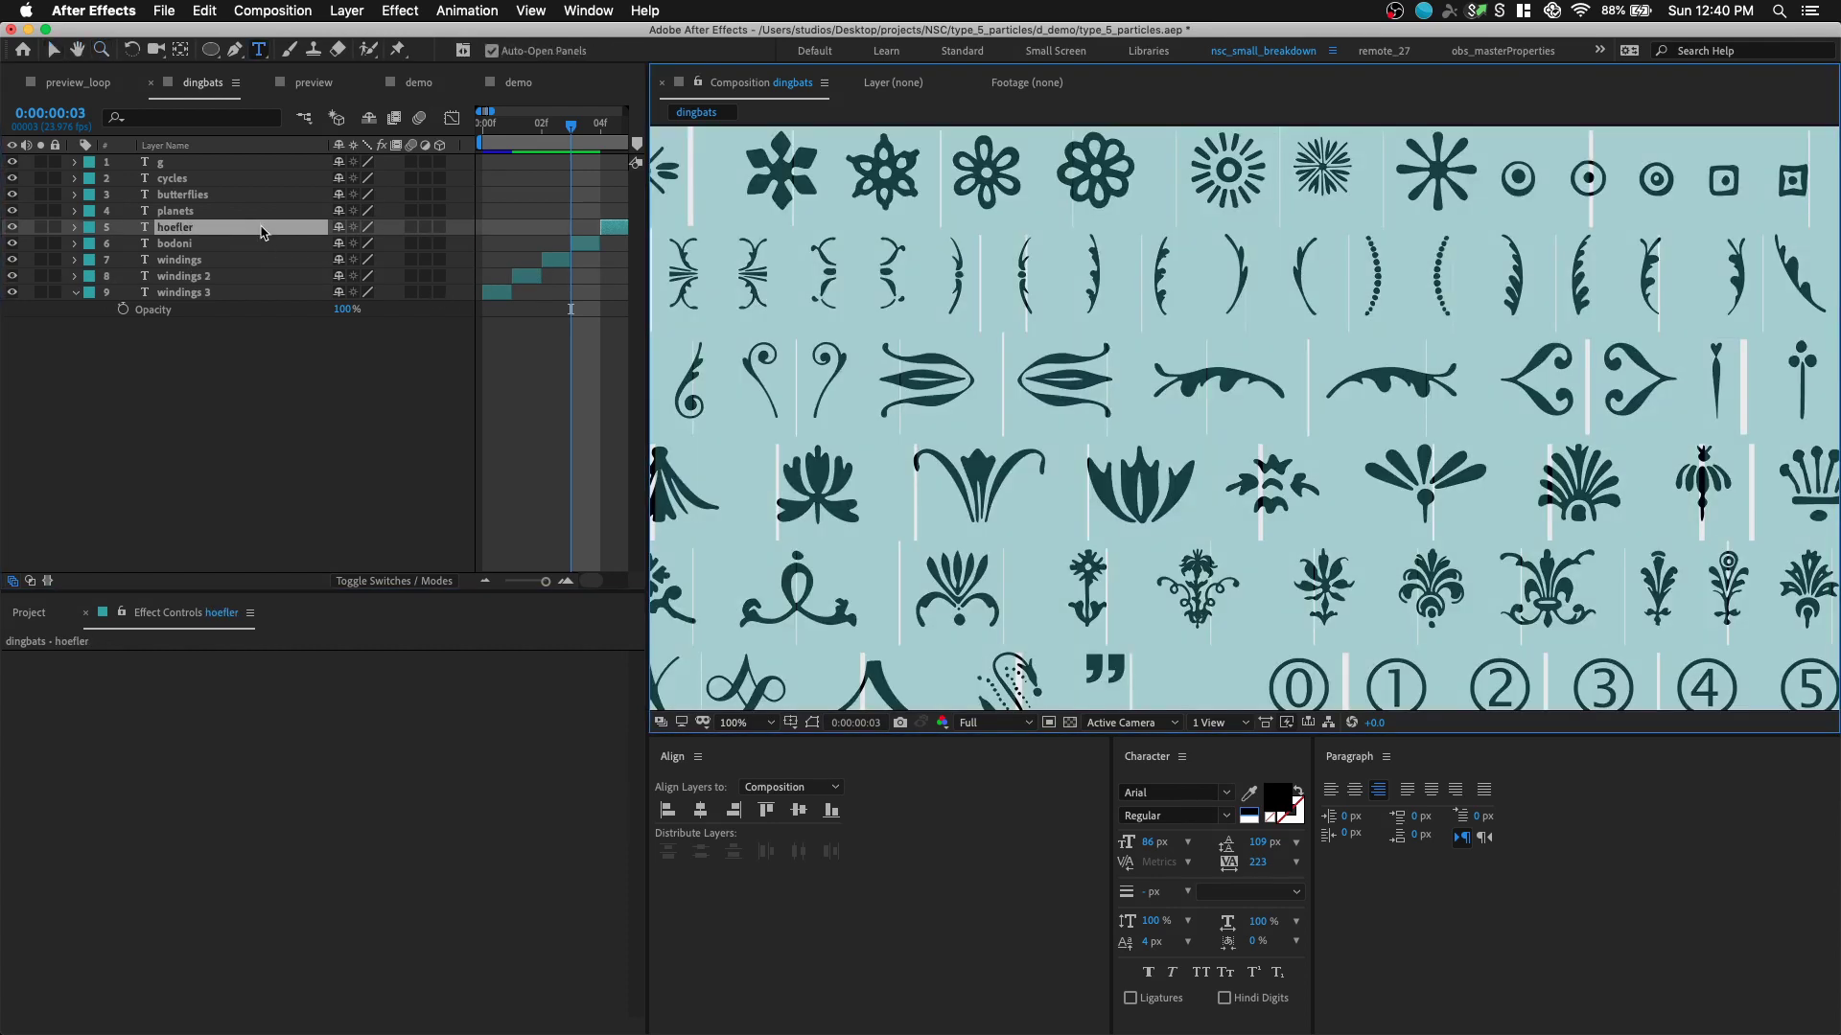
pyautogui.click(804, 382)
pyautogui.moveTo(803, 382); pyautogui.dragTo(943, 377)
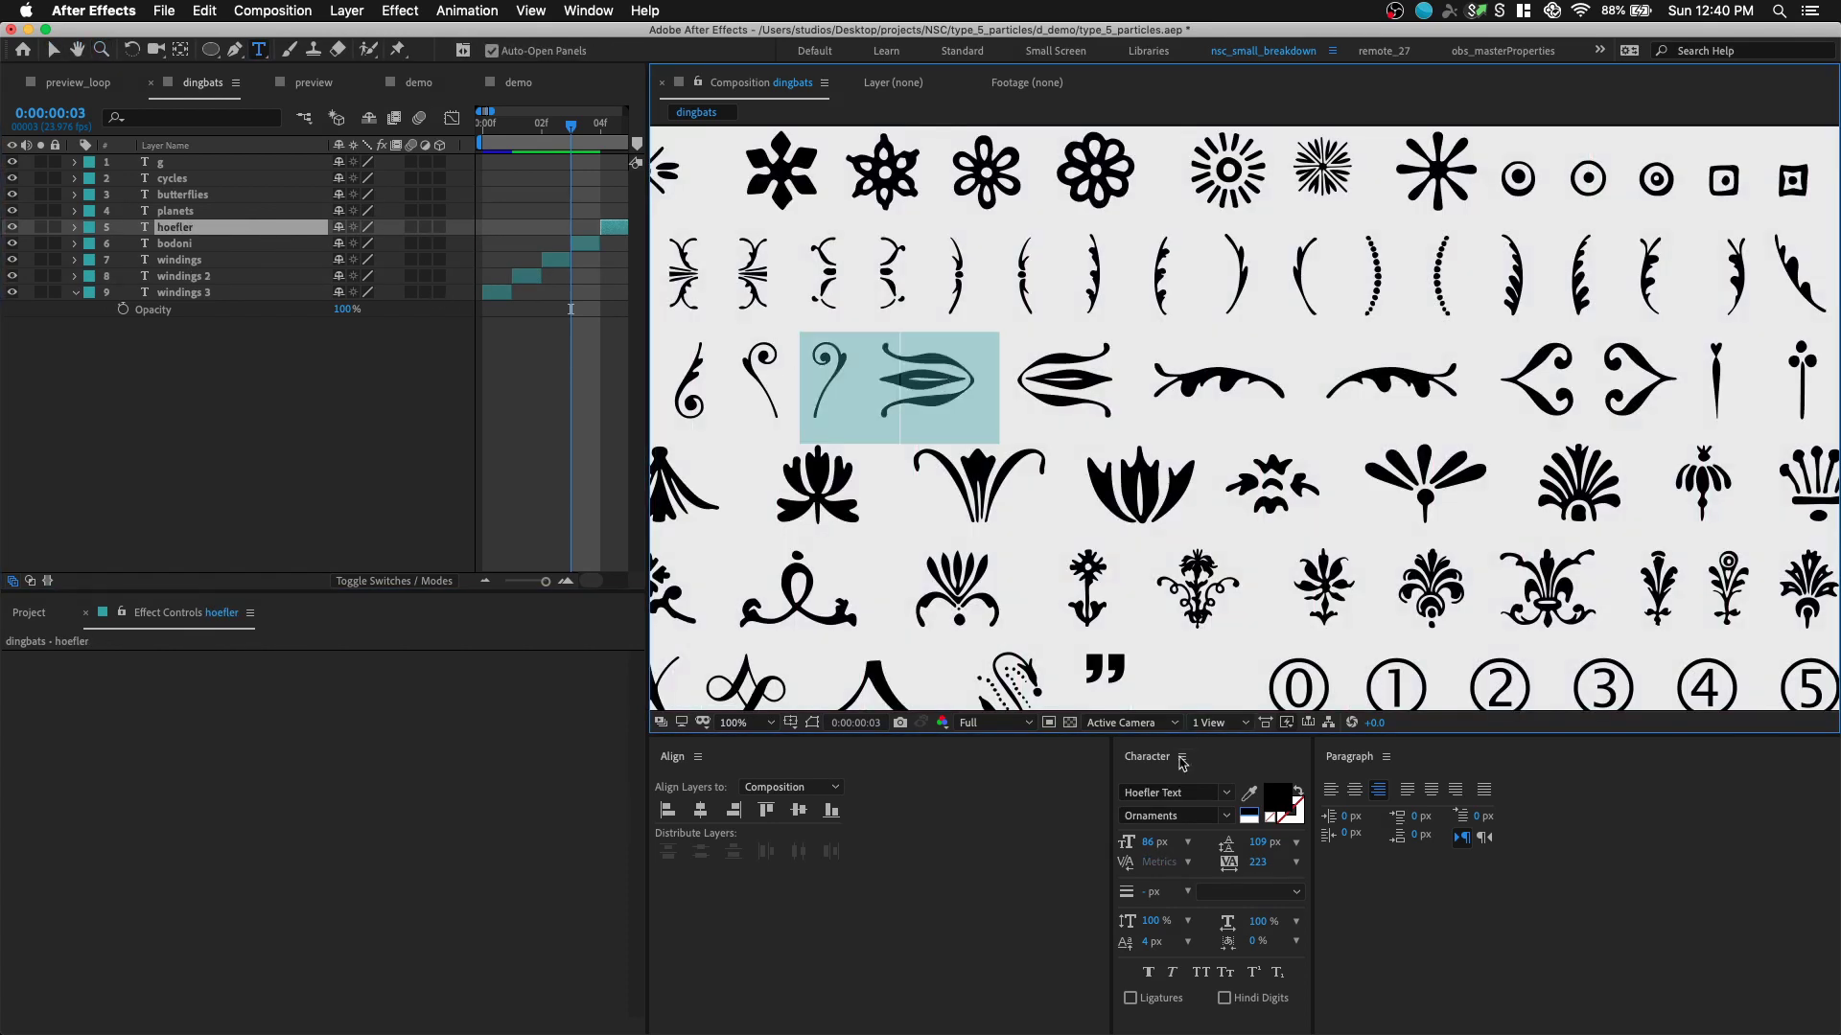
pyautogui.click(1228, 817)
pyautogui.click(1229, 820)
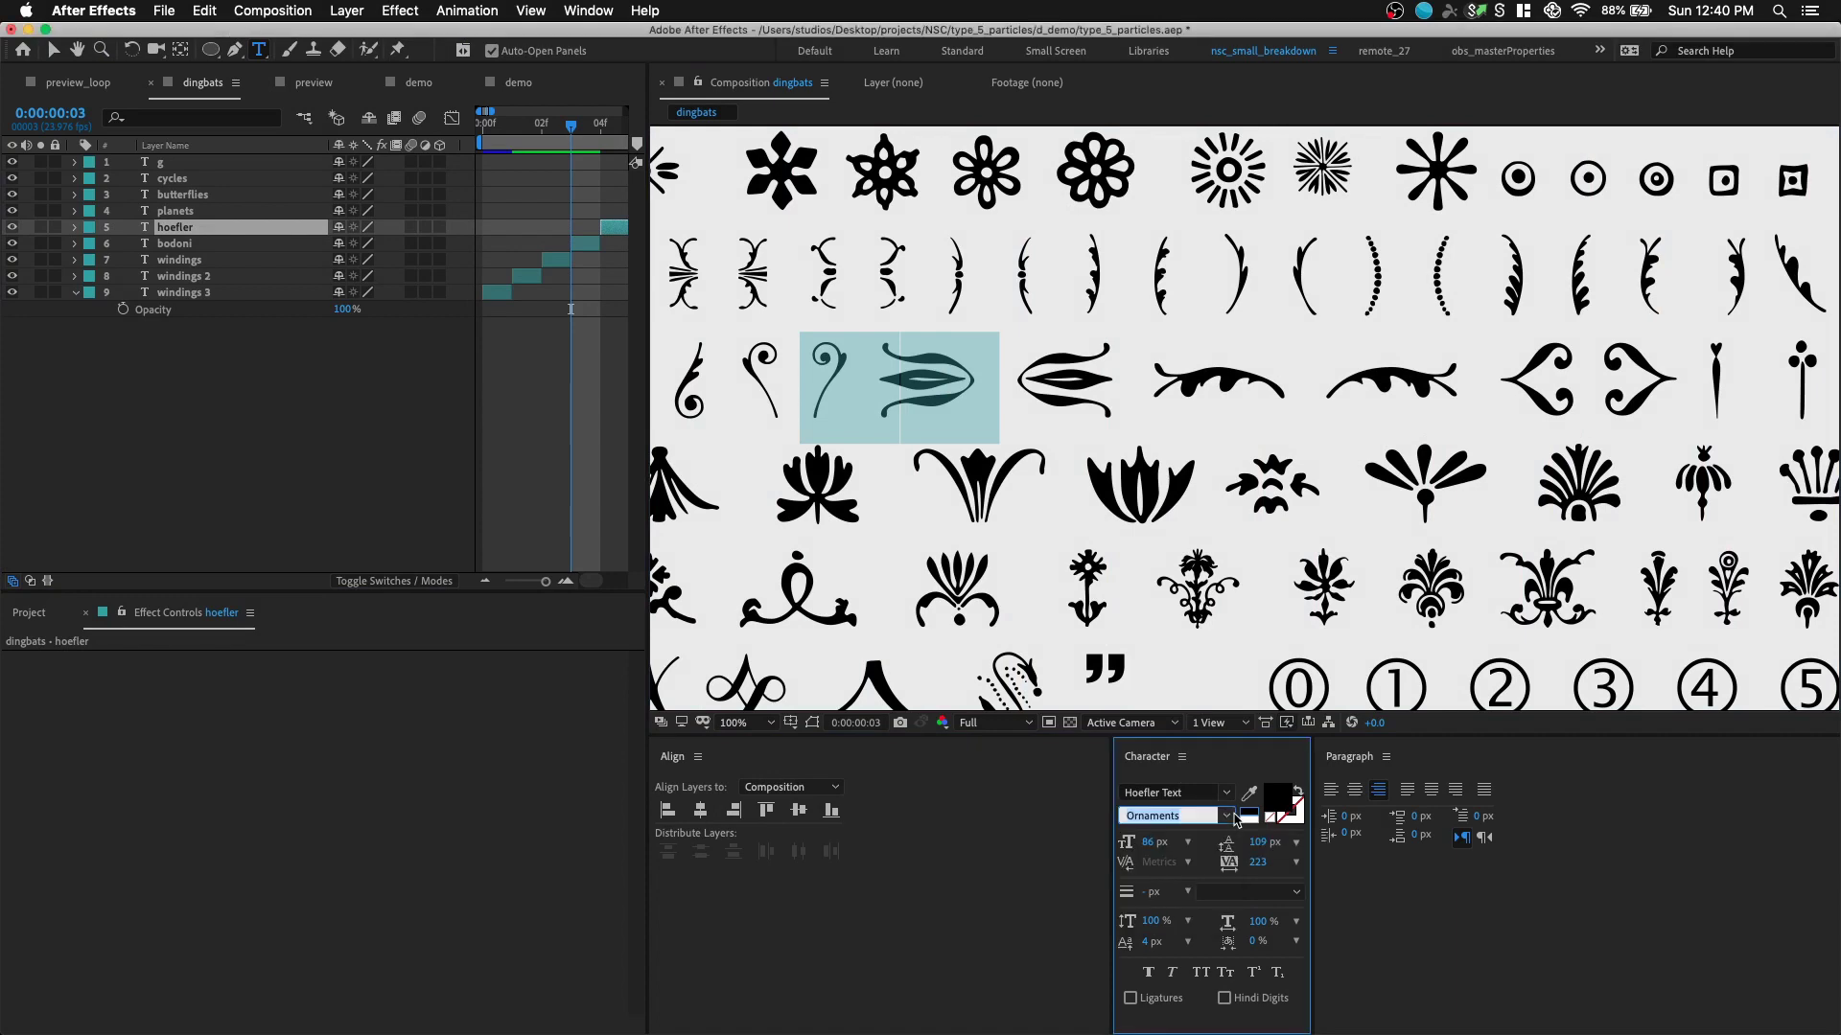
pyautogui.click(53, 49)
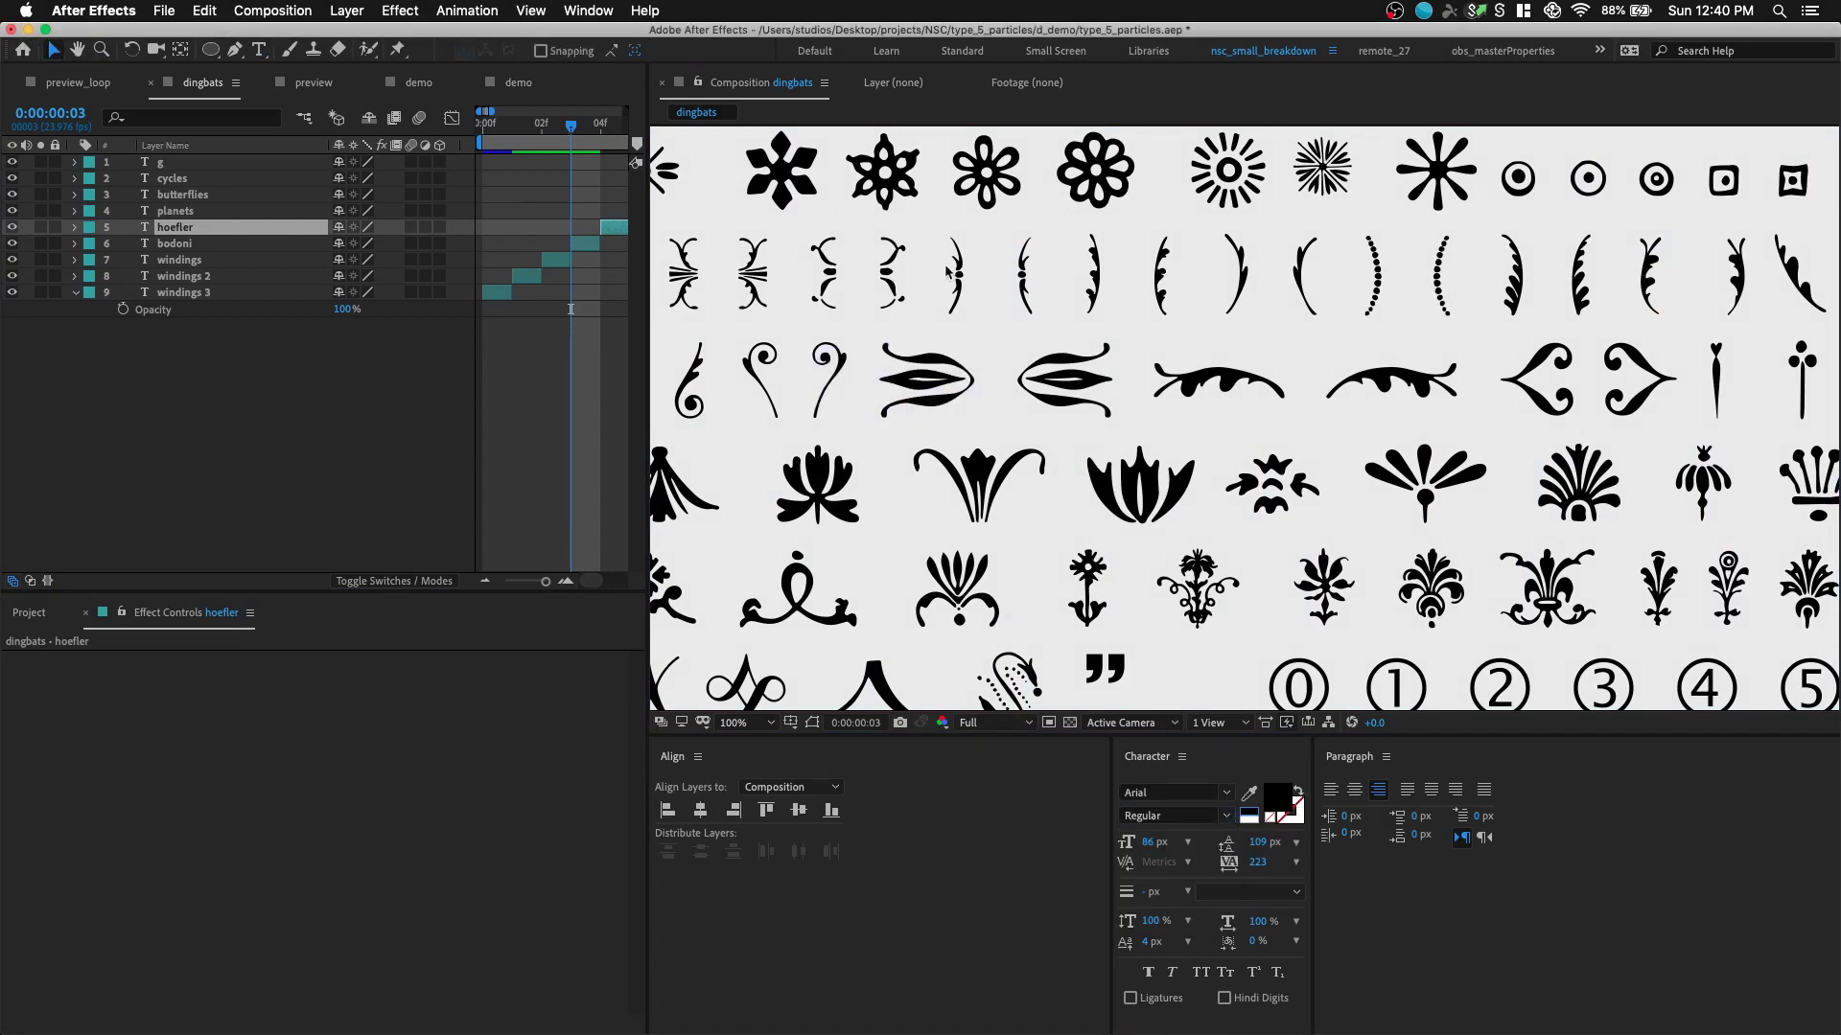
# - Pan across the full Hoefler Text Ornaments glyph sheet
pyautogui.scroll(-2, 948, 272)
pyautogui.moveTo(1327, 403); pyautogui.dragTo(1177, 355)
pyautogui.moveTo(1124, 618); pyautogui.dragTo(1062, 483)
# - Widen the timeline and step the dingbats comp to frame 5
pyautogui.press('v')
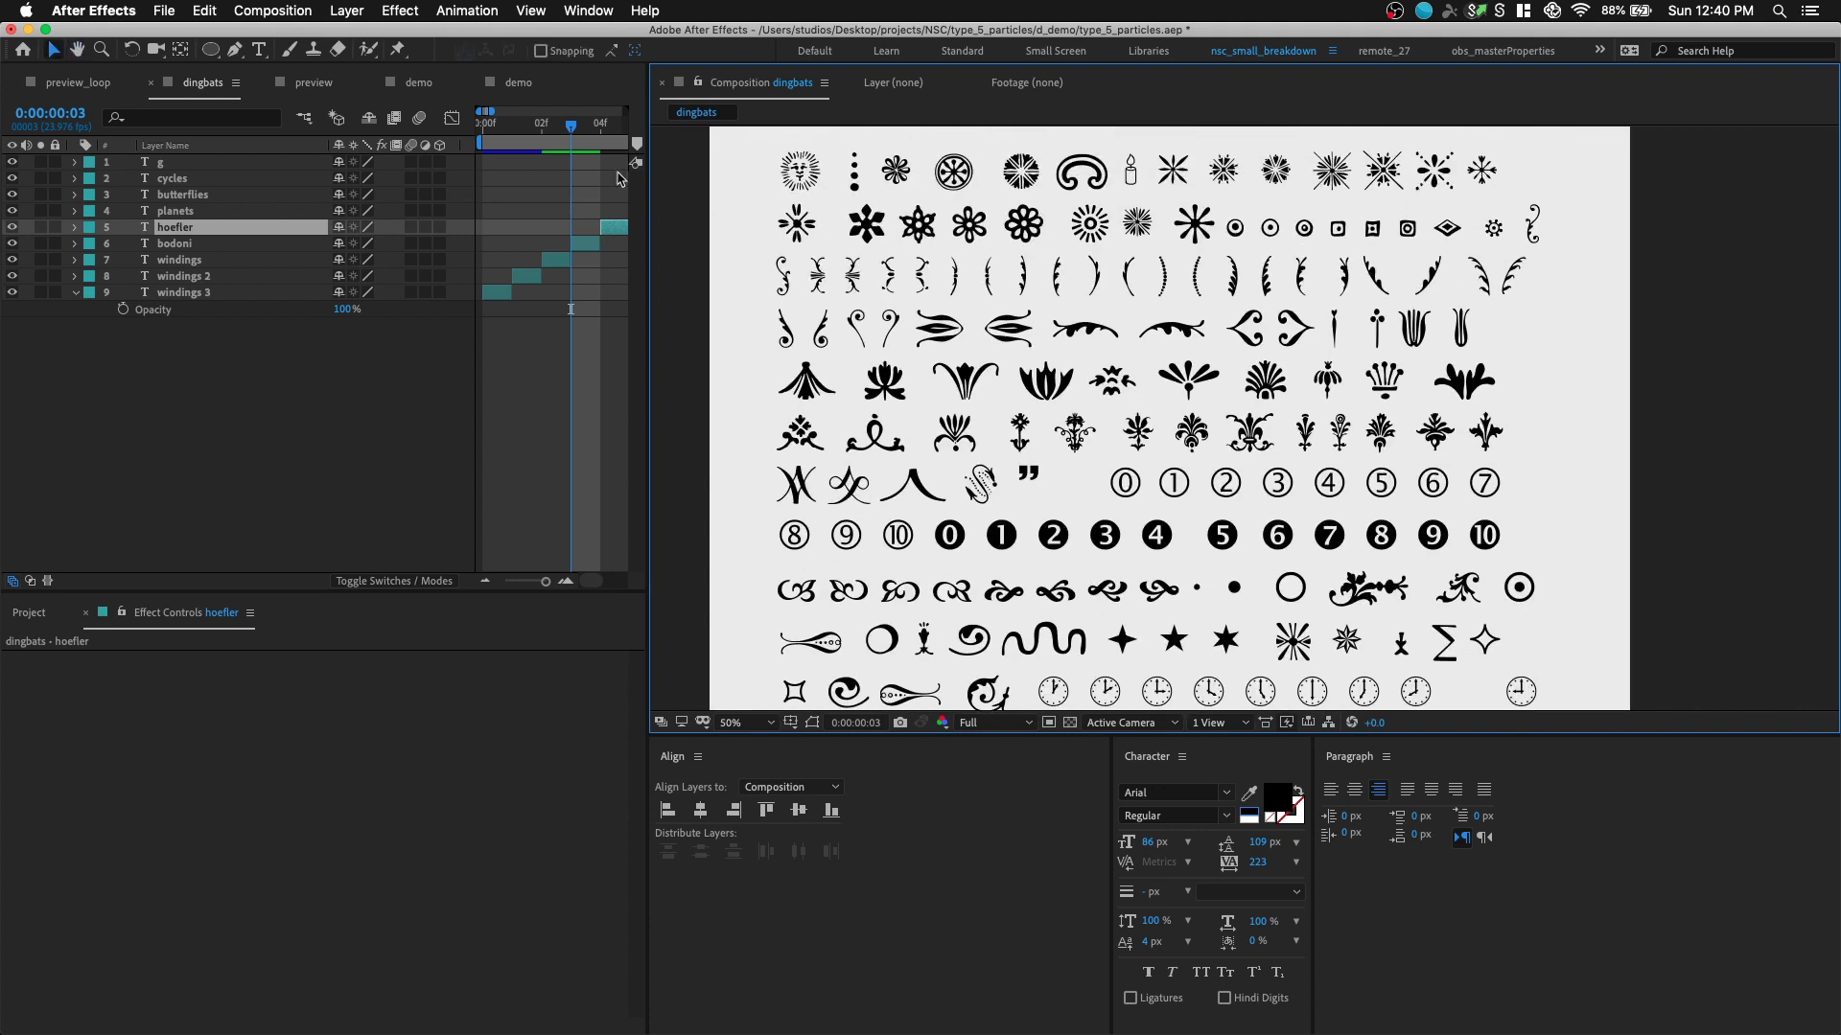
pyautogui.click(603, 127)
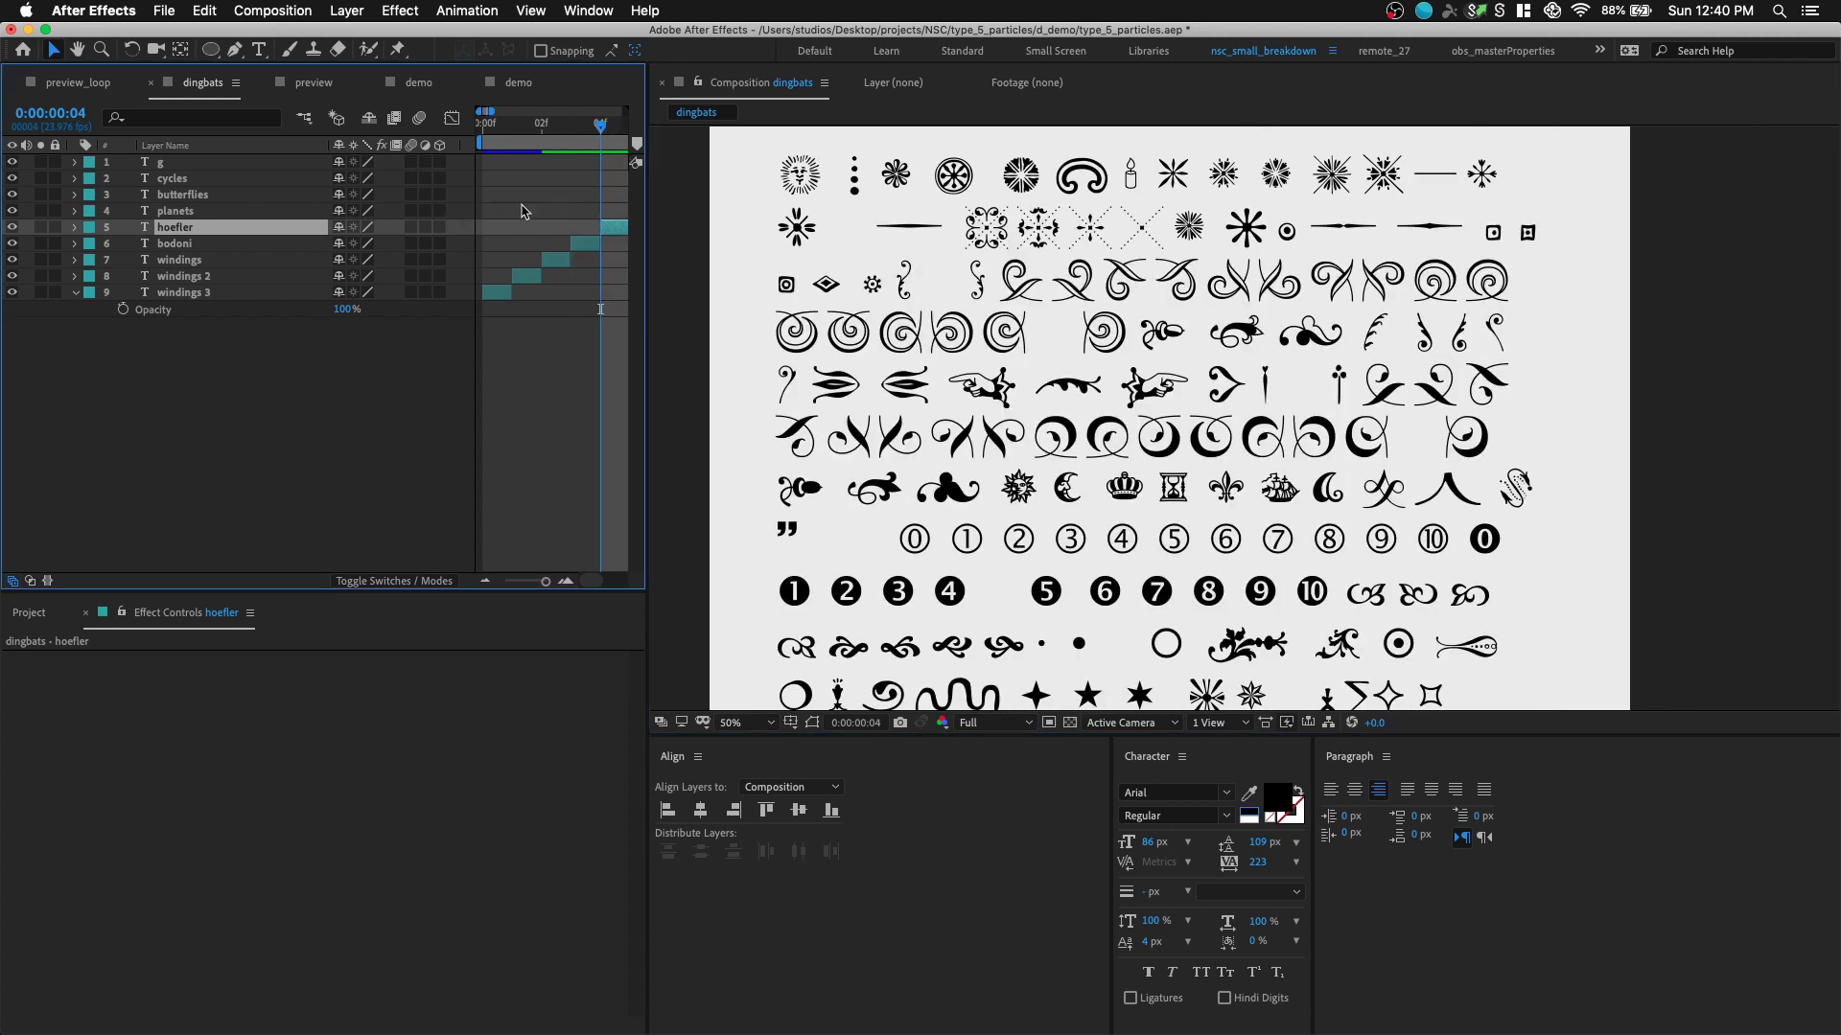
pyautogui.moveTo(659, 224); pyautogui.dragTo(769, 233)
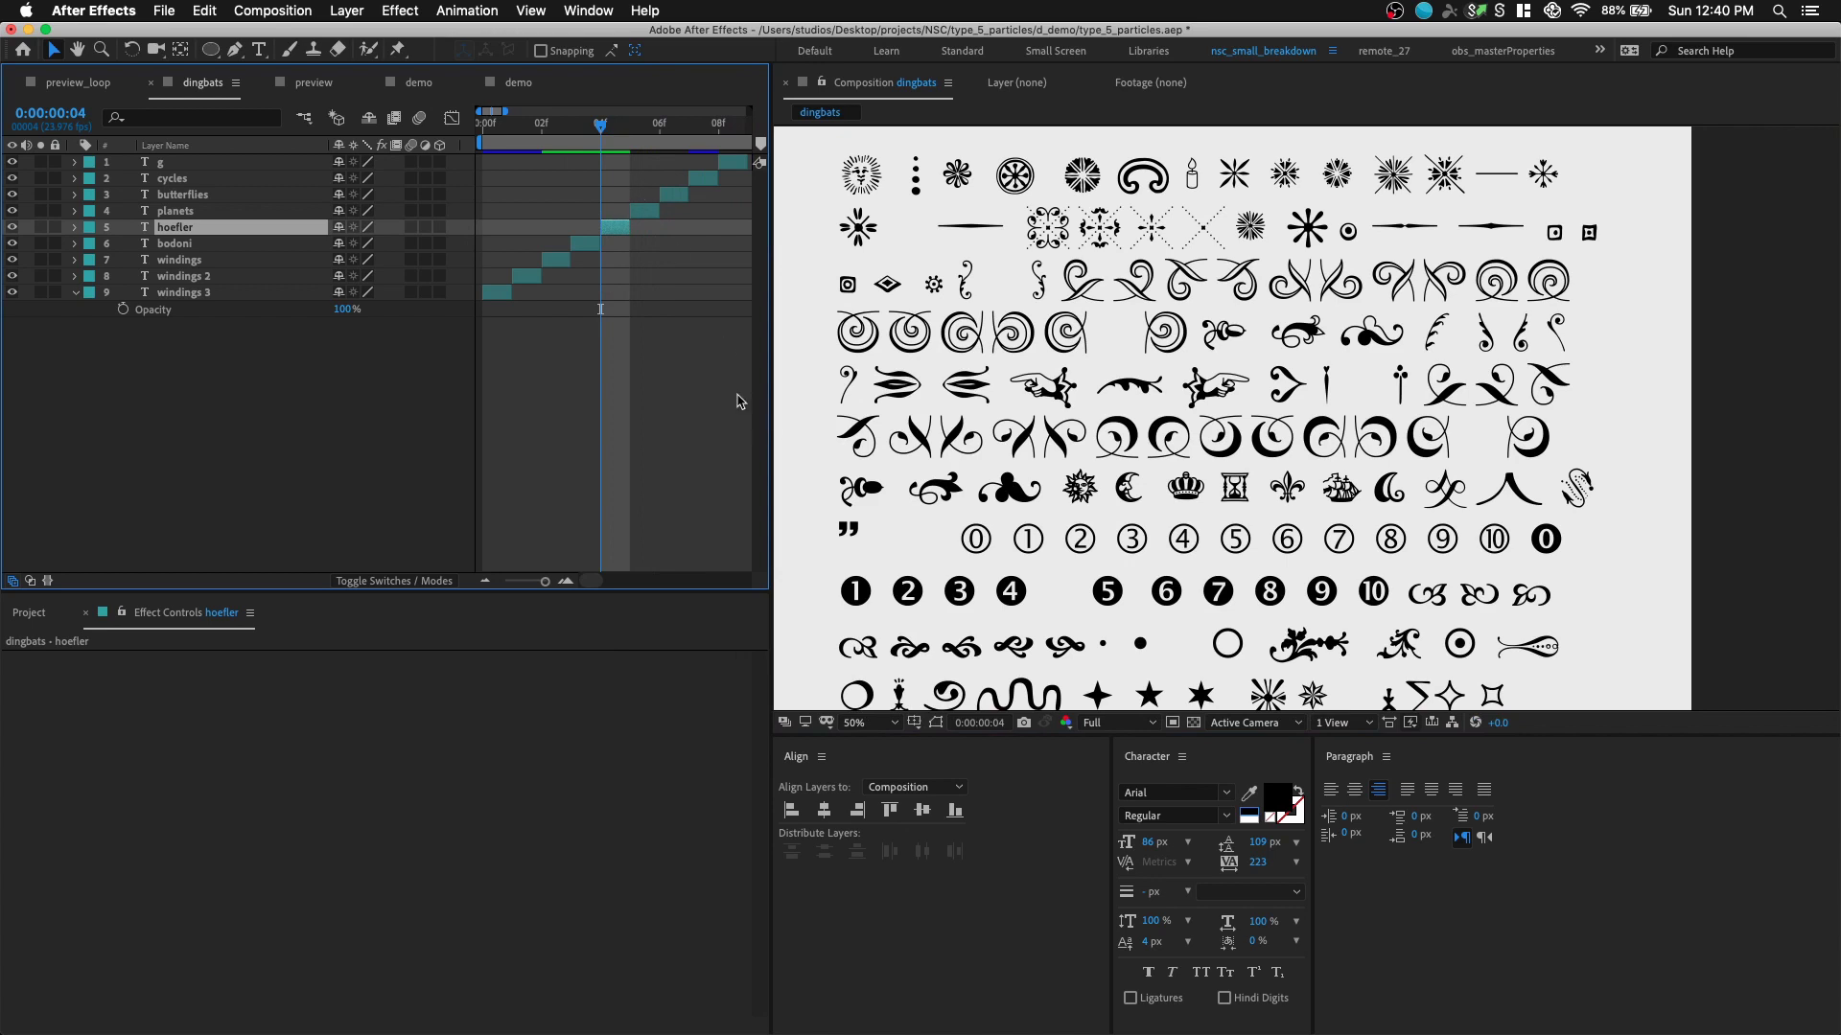
pyautogui.scroll(-3, 1052, 549)
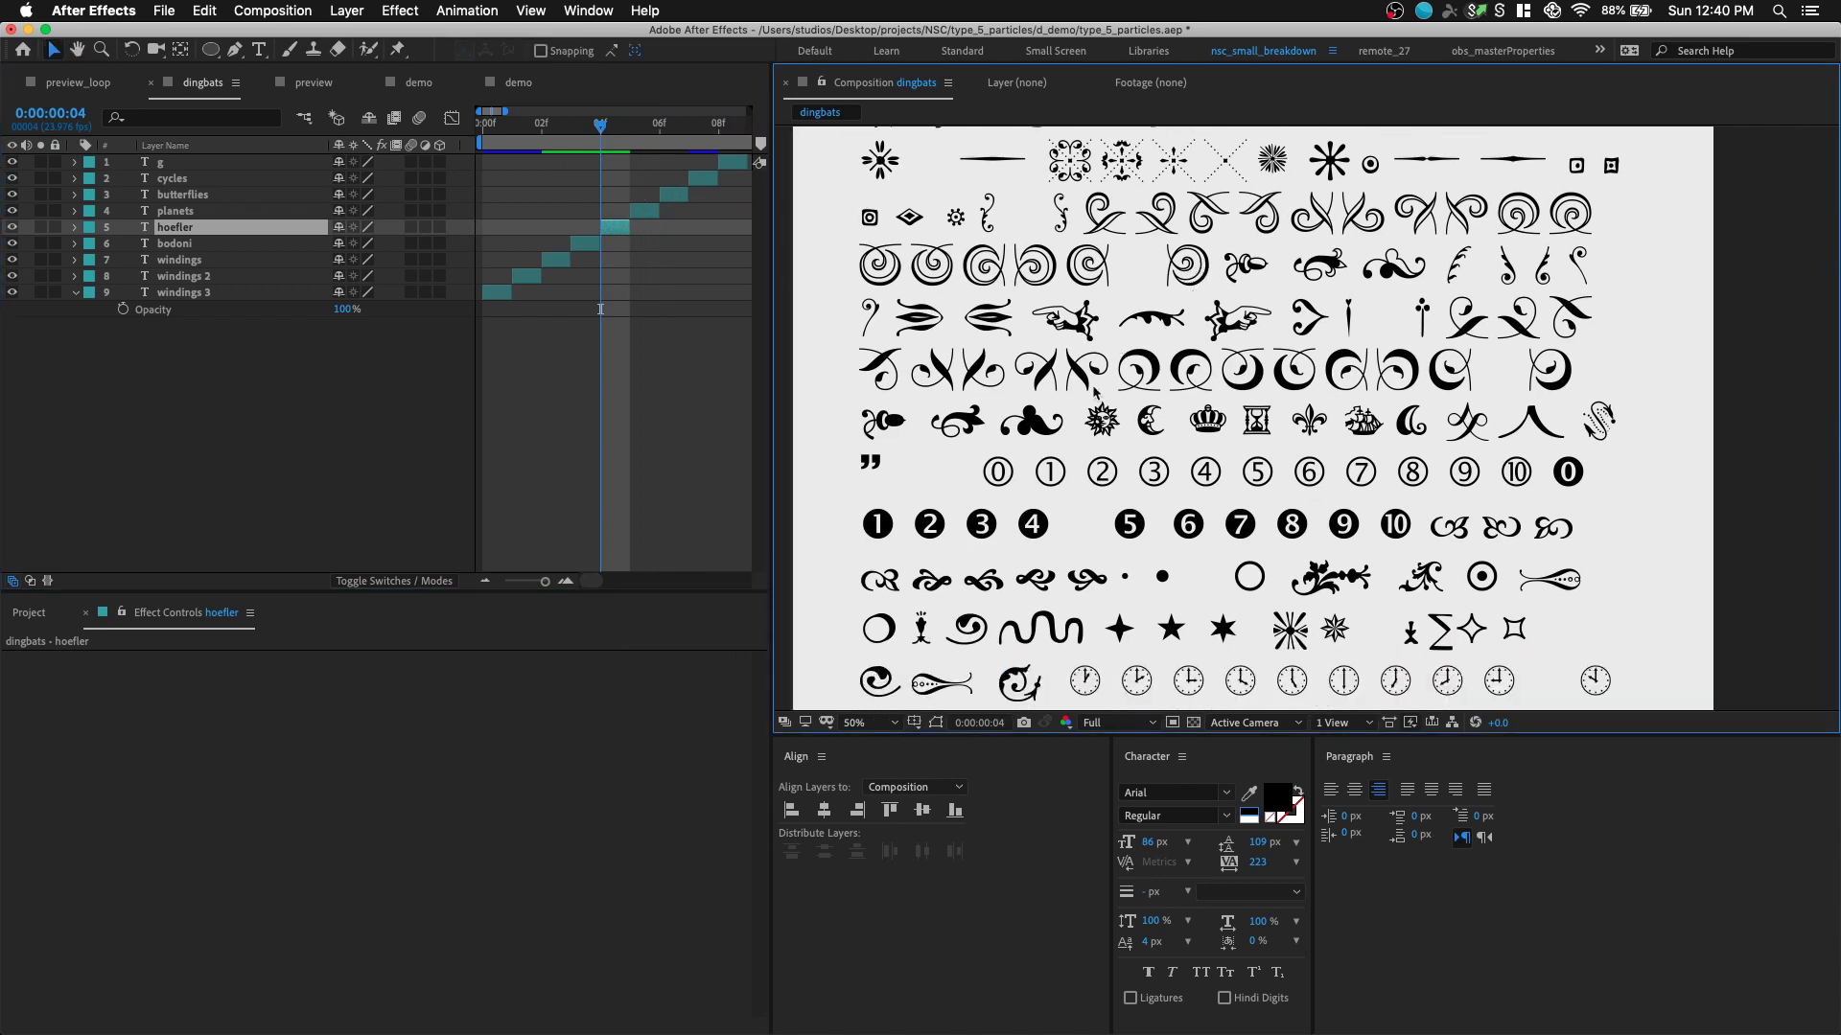
pyautogui.moveTo(601, 149)
pyautogui.mouseDown()
pyautogui.moveTo(577, 135)
pyautogui.moveTo(602, 131)
pyautogui.mouseUp()
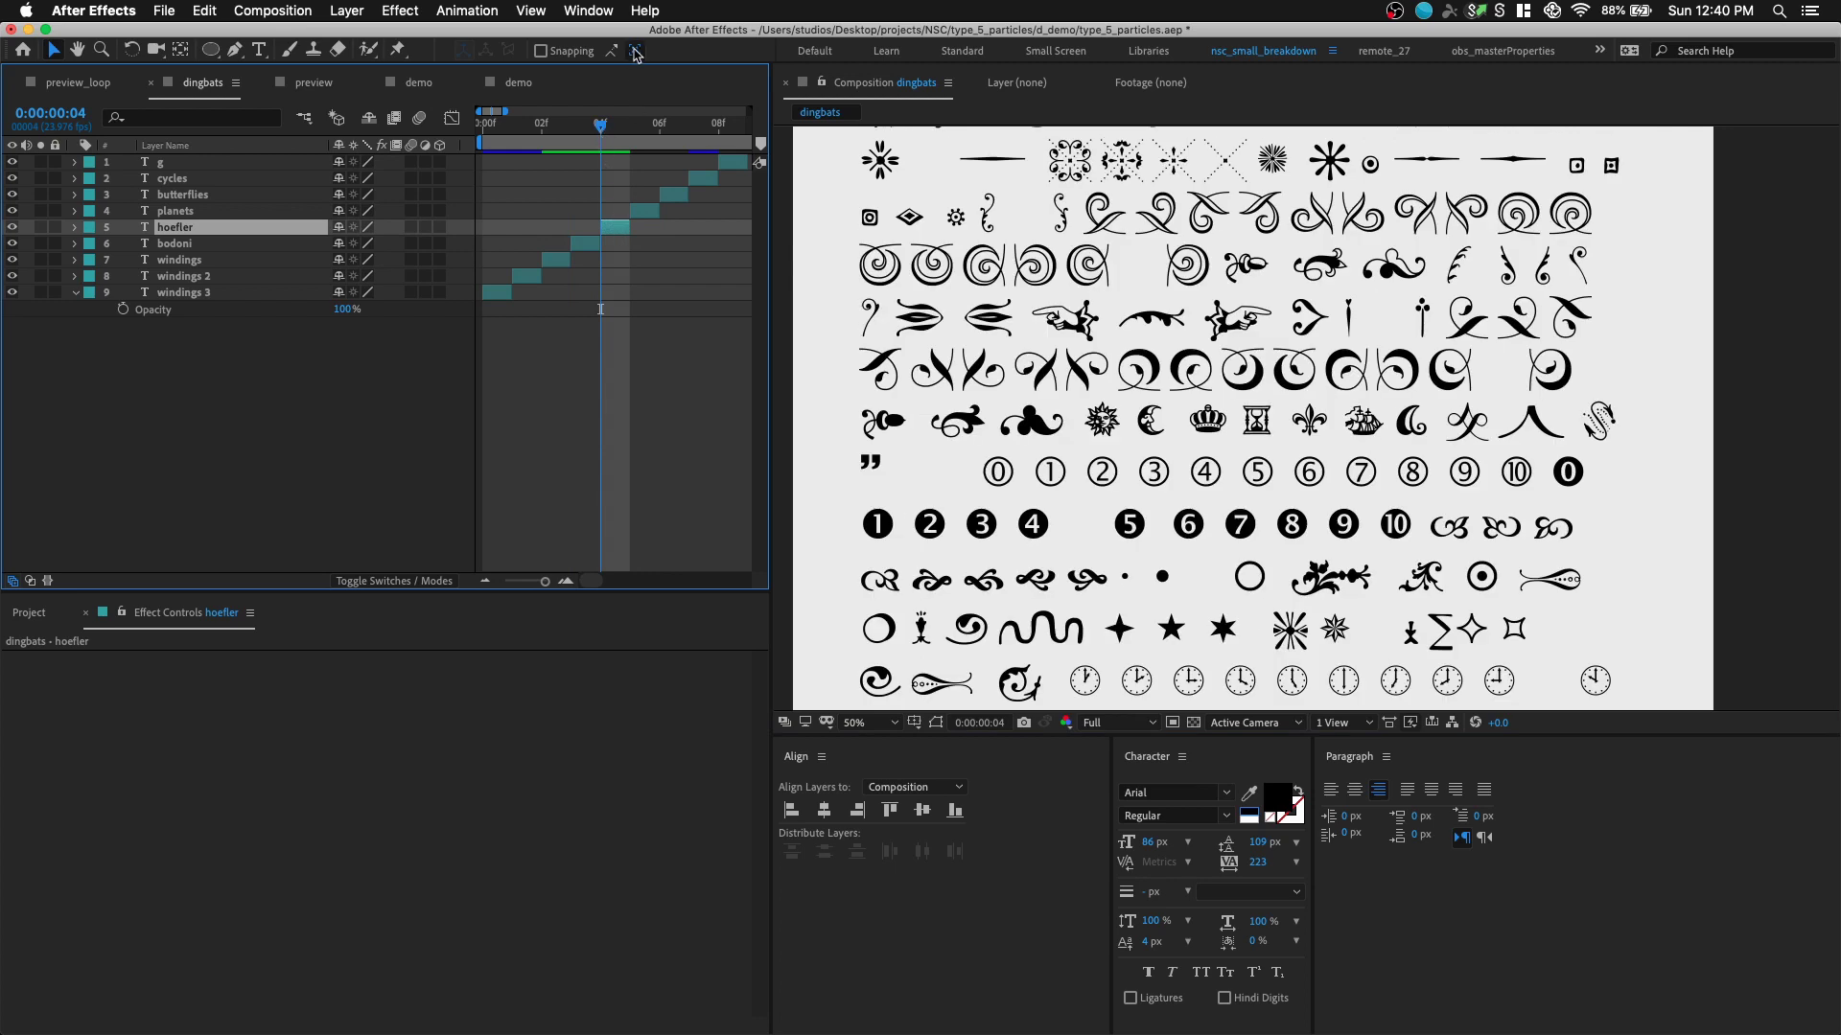
pyautogui.click(646, 130)
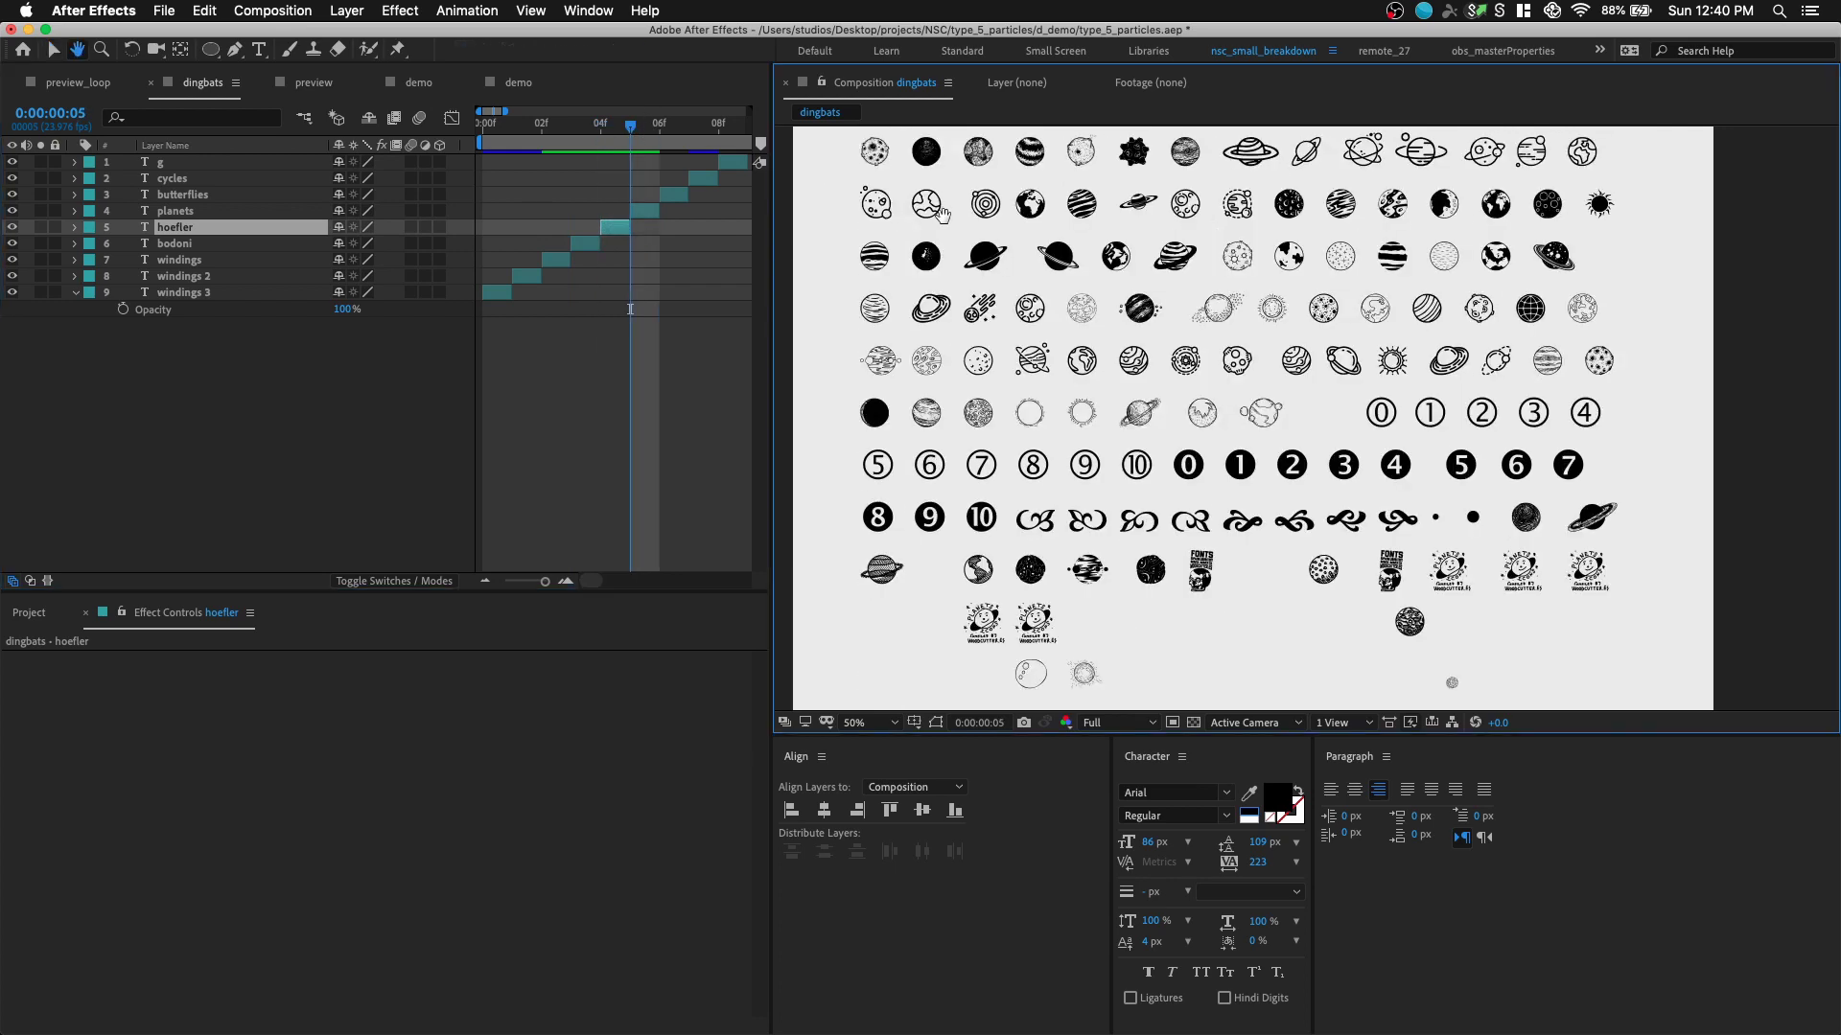
# - Zoom in and pan across the planet and numbered-circle glyphs
pyautogui.moveTo(944, 222); pyautogui.dragTo(944, 312)
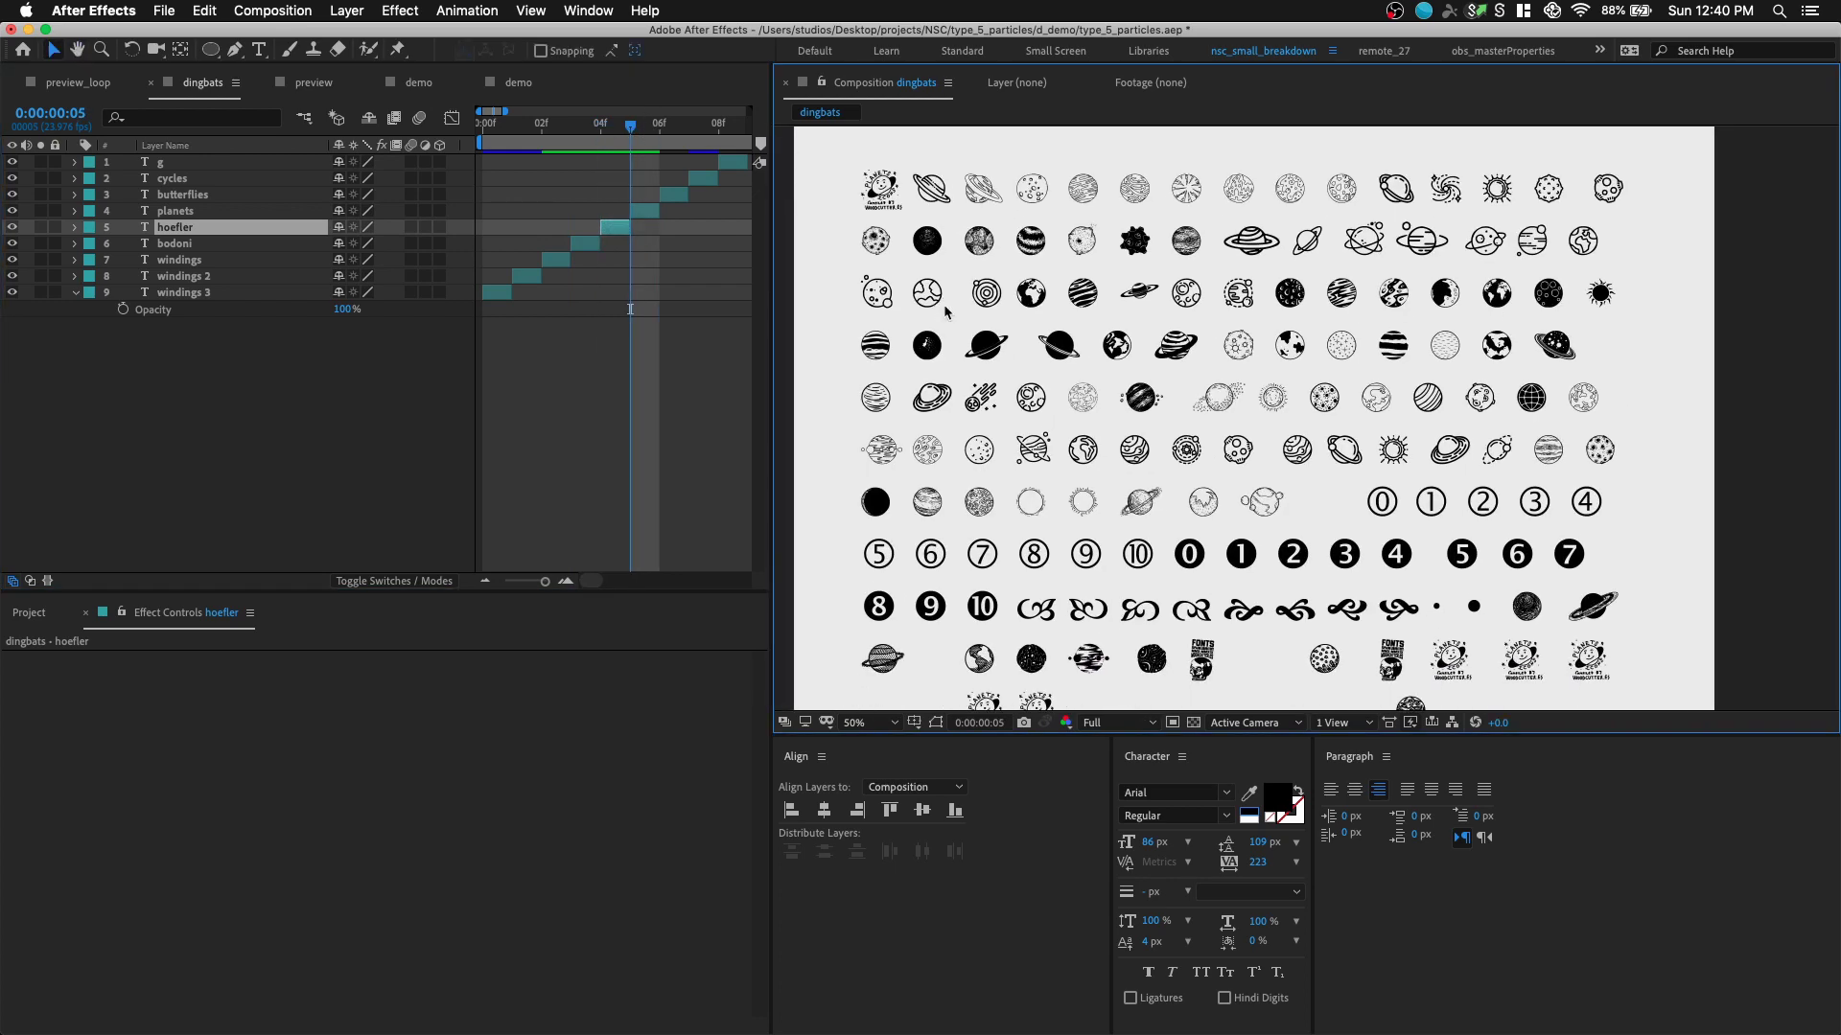
pyautogui.press('z')
pyautogui.click(1081, 411)
pyautogui.press('h')
pyautogui.moveTo(1189, 410); pyautogui.dragTo(928, 273)
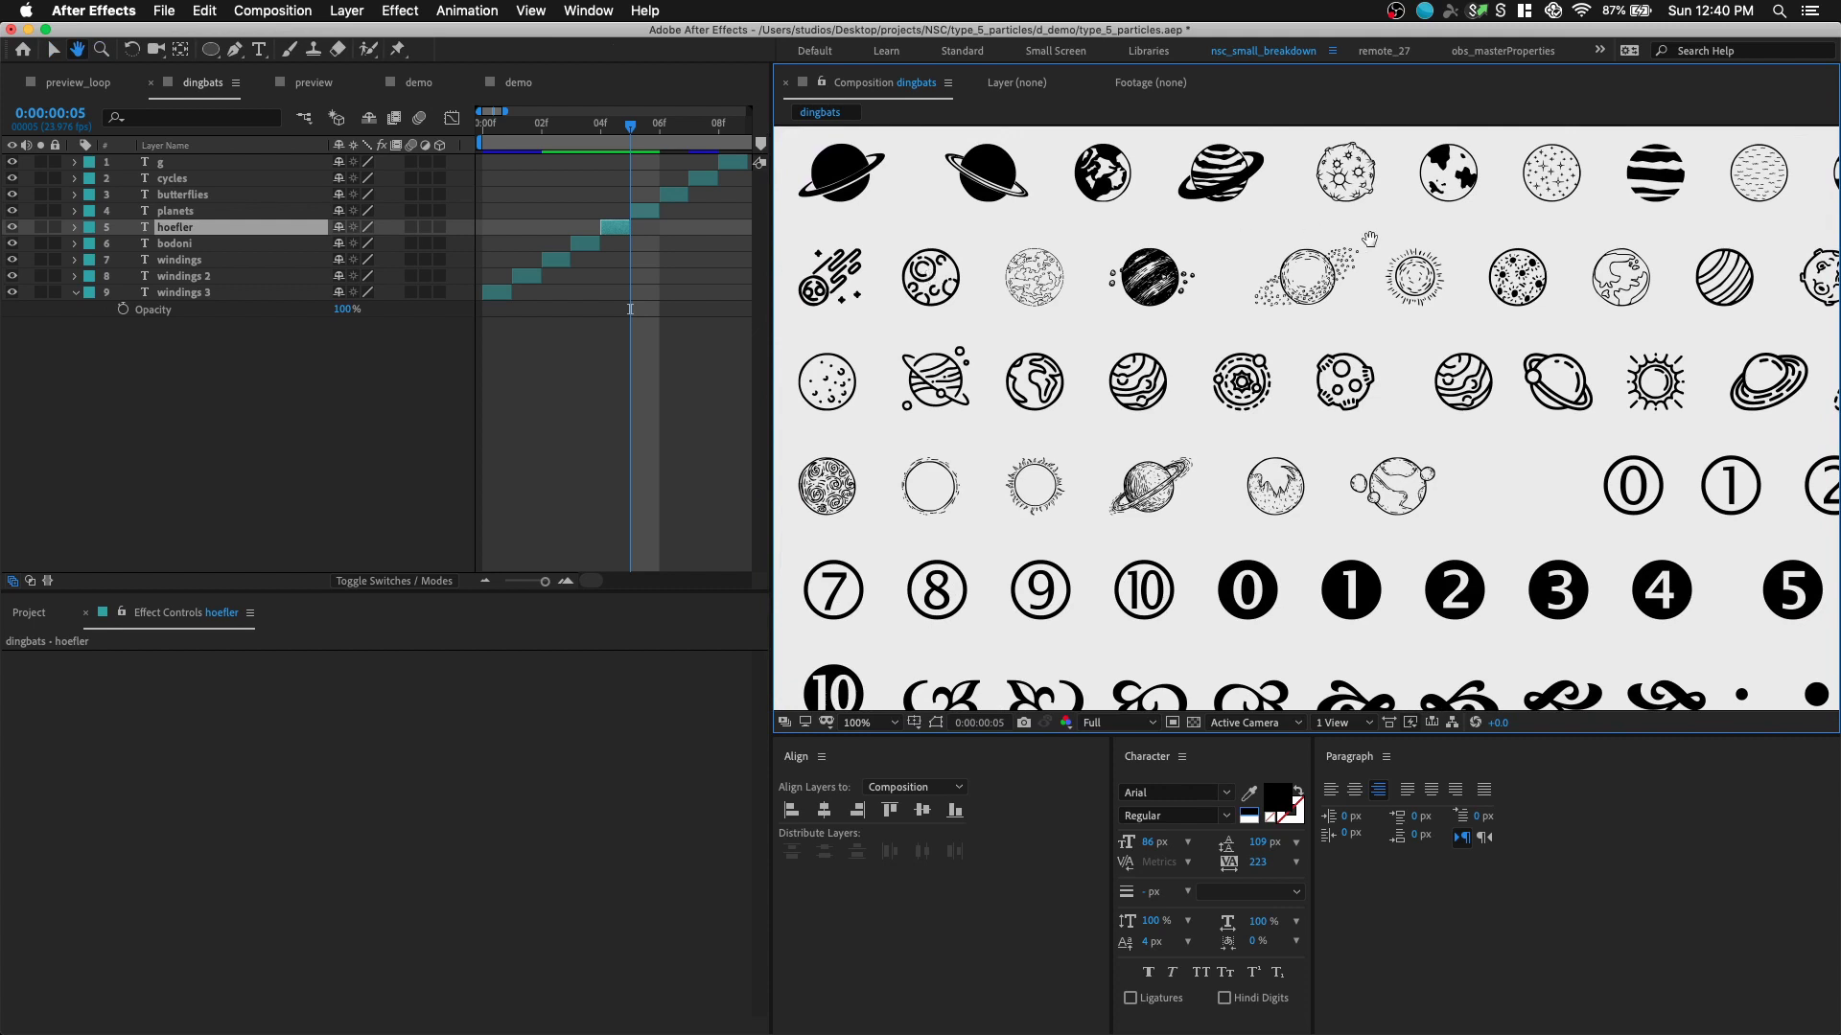
pyautogui.moveTo(1384, 257); pyautogui.dragTo(1288, 255)
# - Open the planets layer's glyph text for editing with the Type tool
pyautogui.press('t')
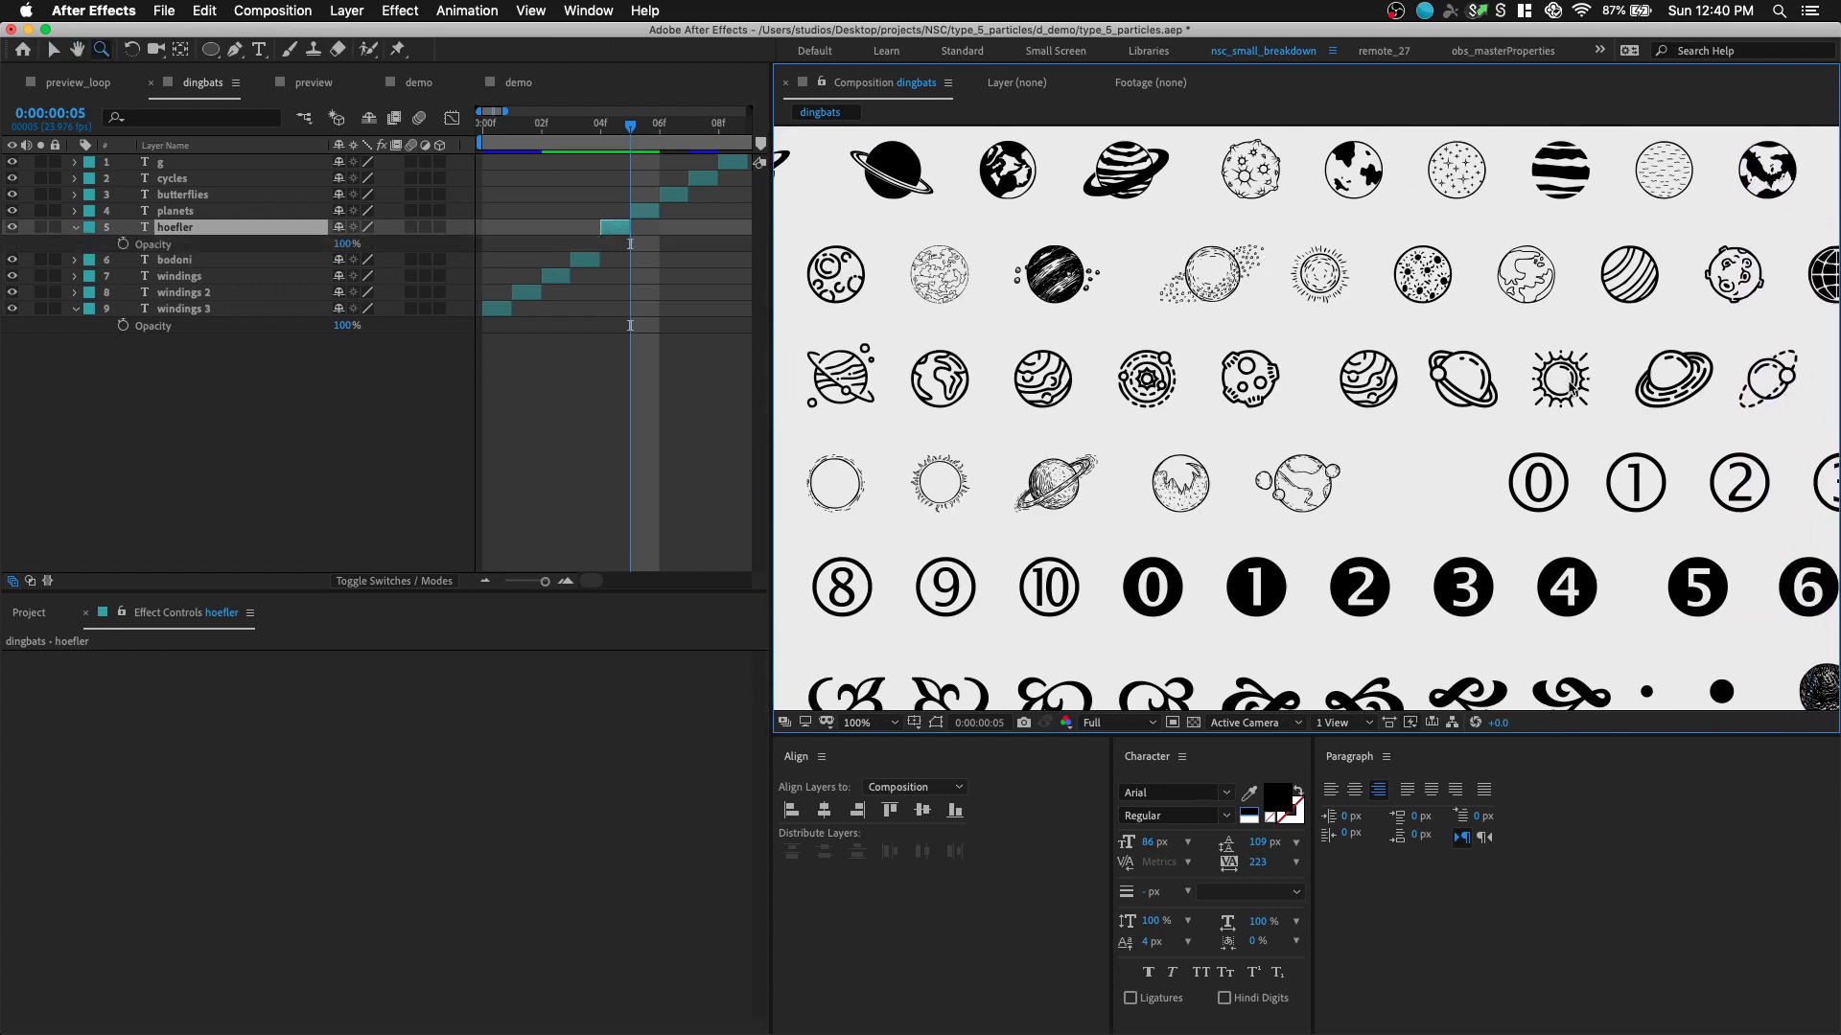
pyautogui.press('super+t')
pyautogui.doubleClick(1546, 379)
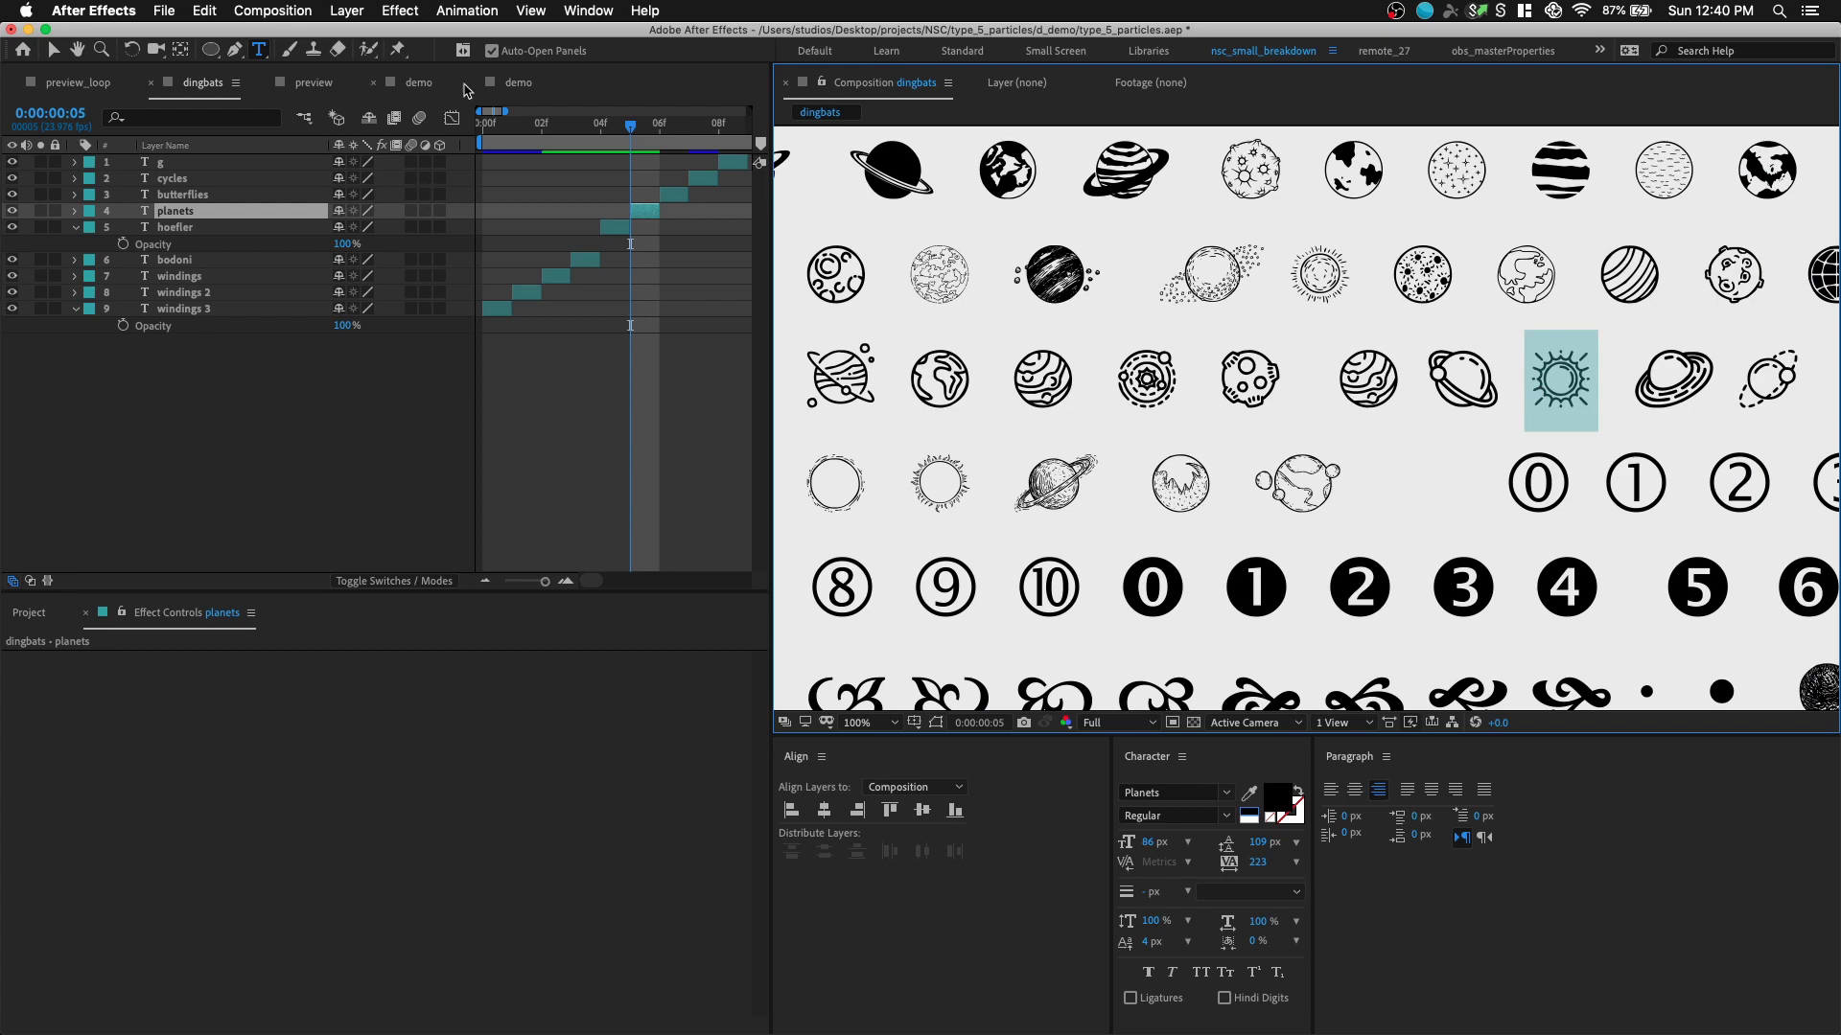
# - Preview the Planets-glyph particle burst in the demo comp from the start
pyautogui.click(505, 89)
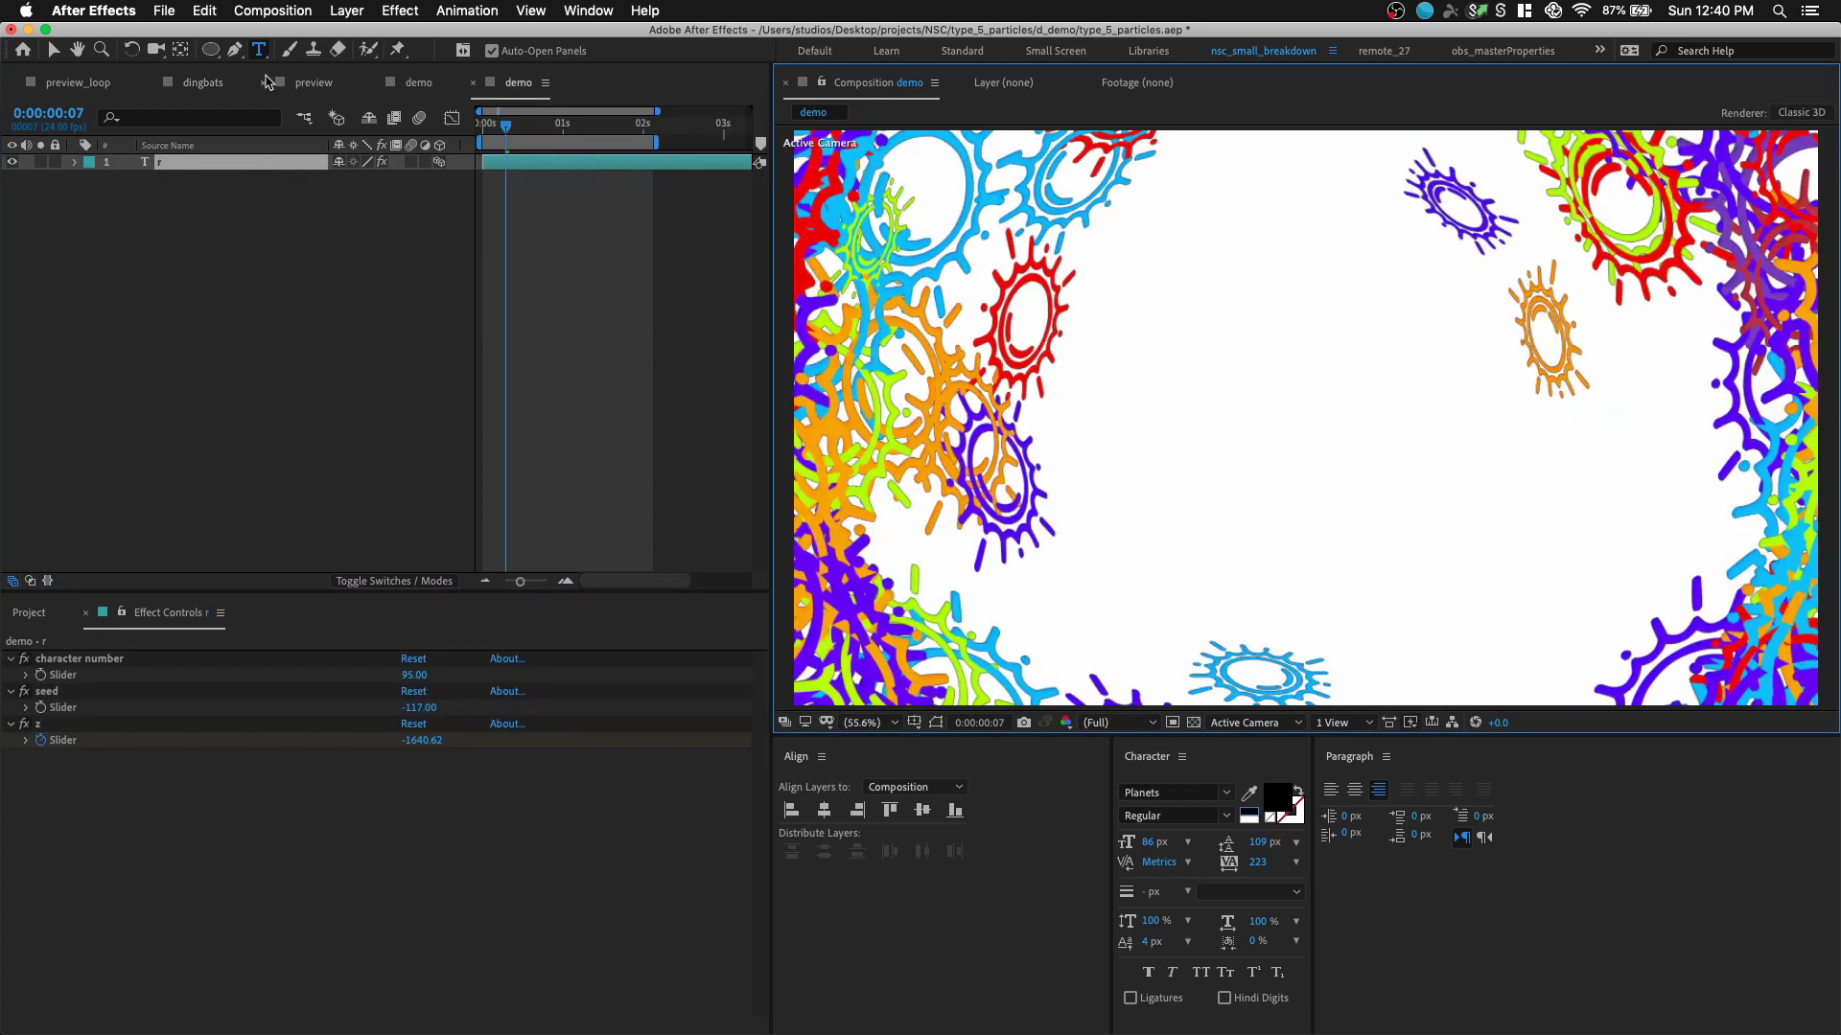
pyautogui.click(52, 49)
pyautogui.press('space')
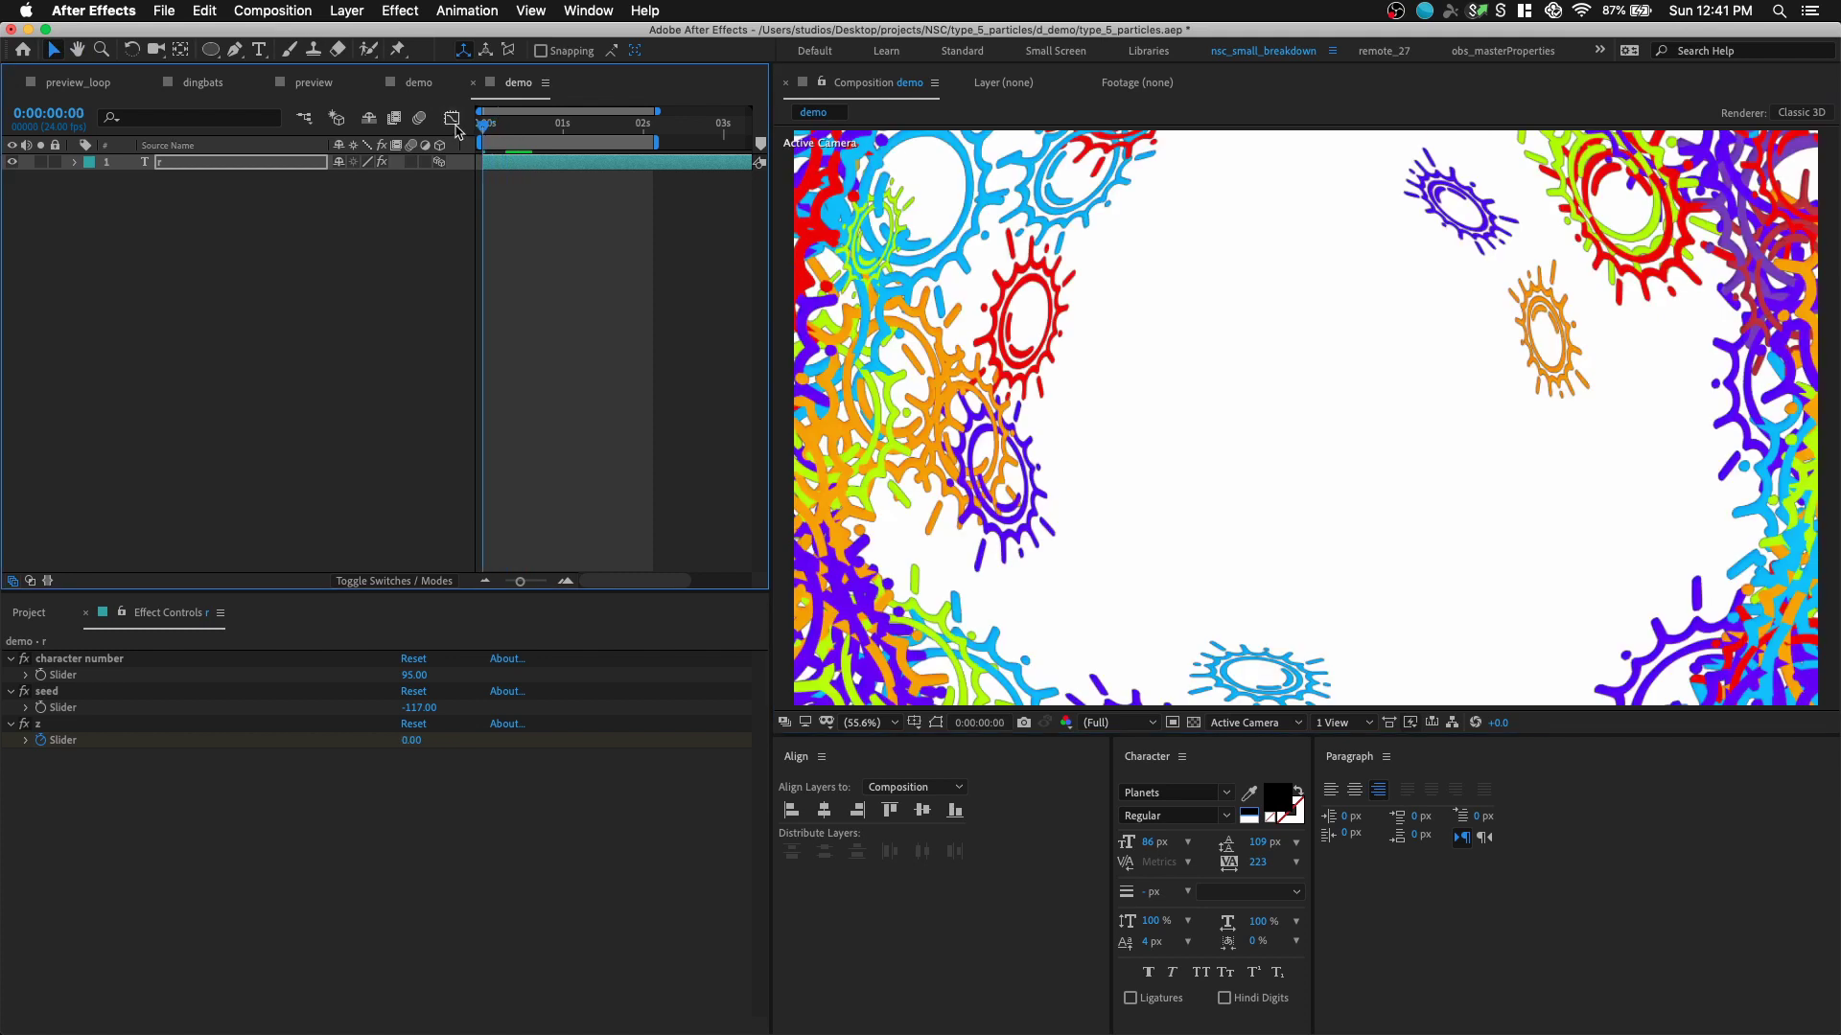
pyautogui.press('Home')
pyautogui.press('space')
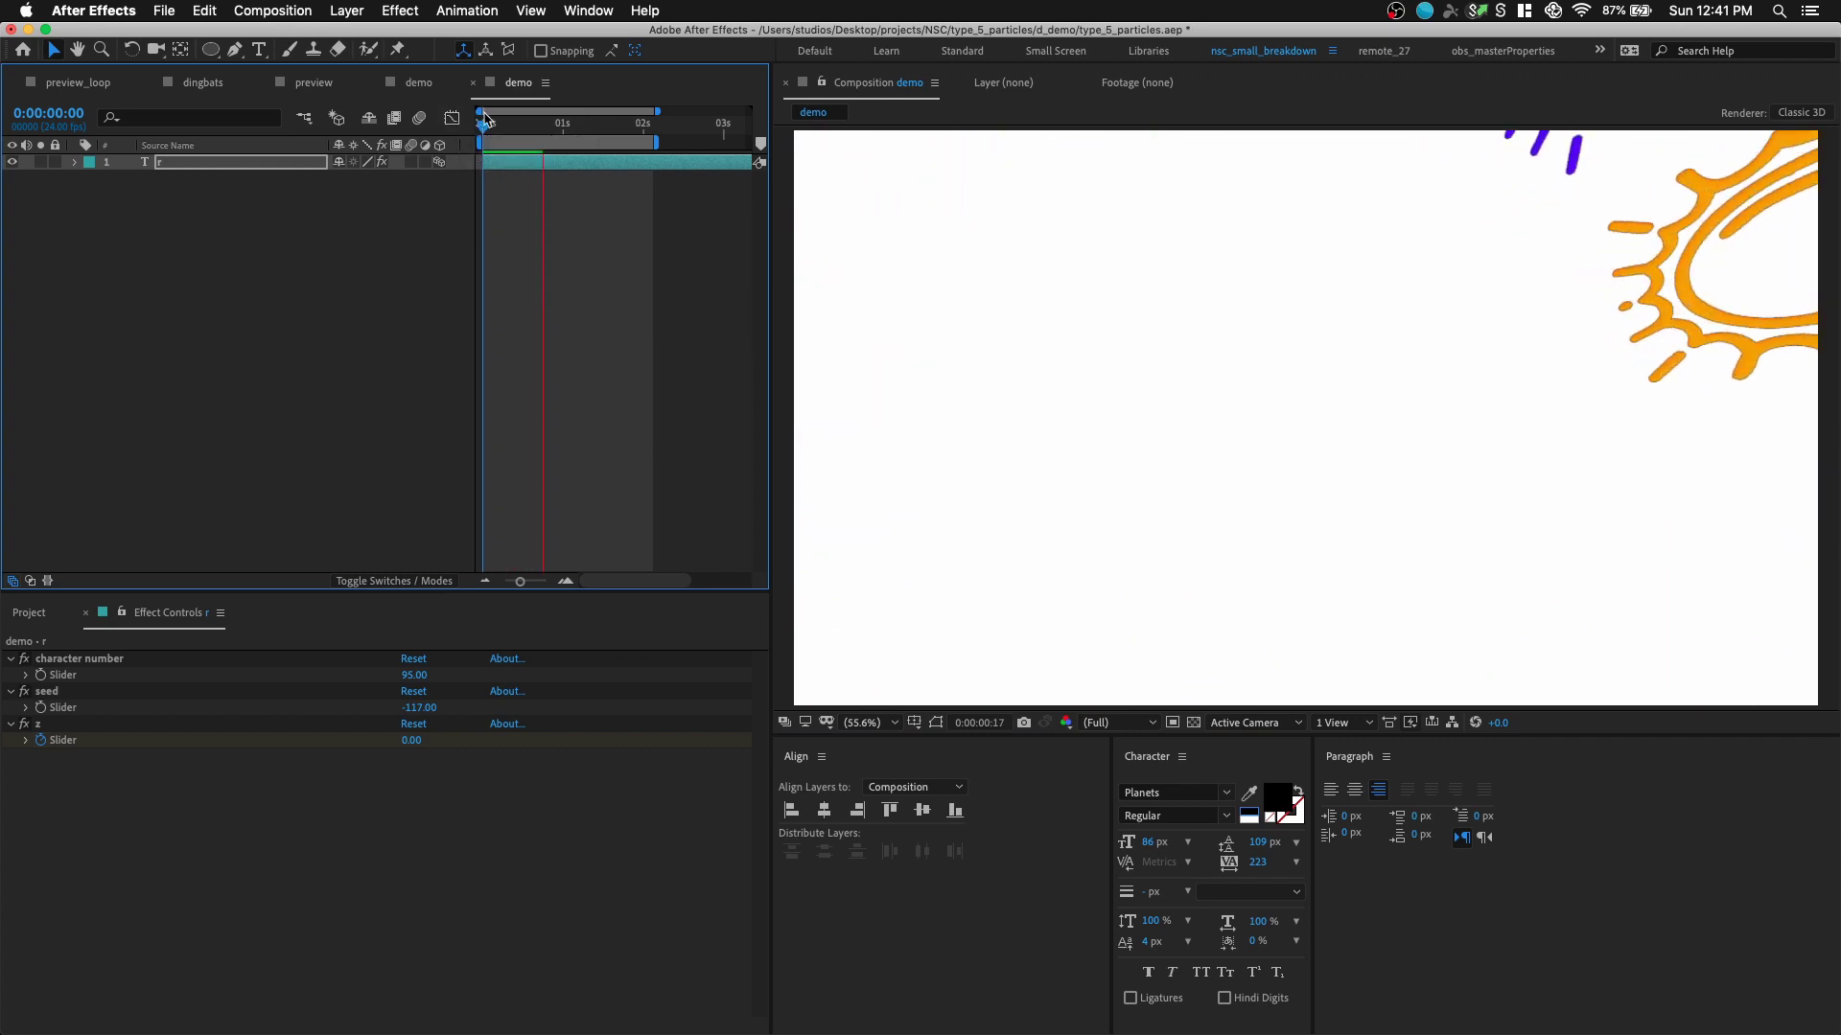
# - Close the duplicate empty demo timeline and go back to the dingbats comp
pyautogui.click(414, 83)
pyautogui.press('super+w')
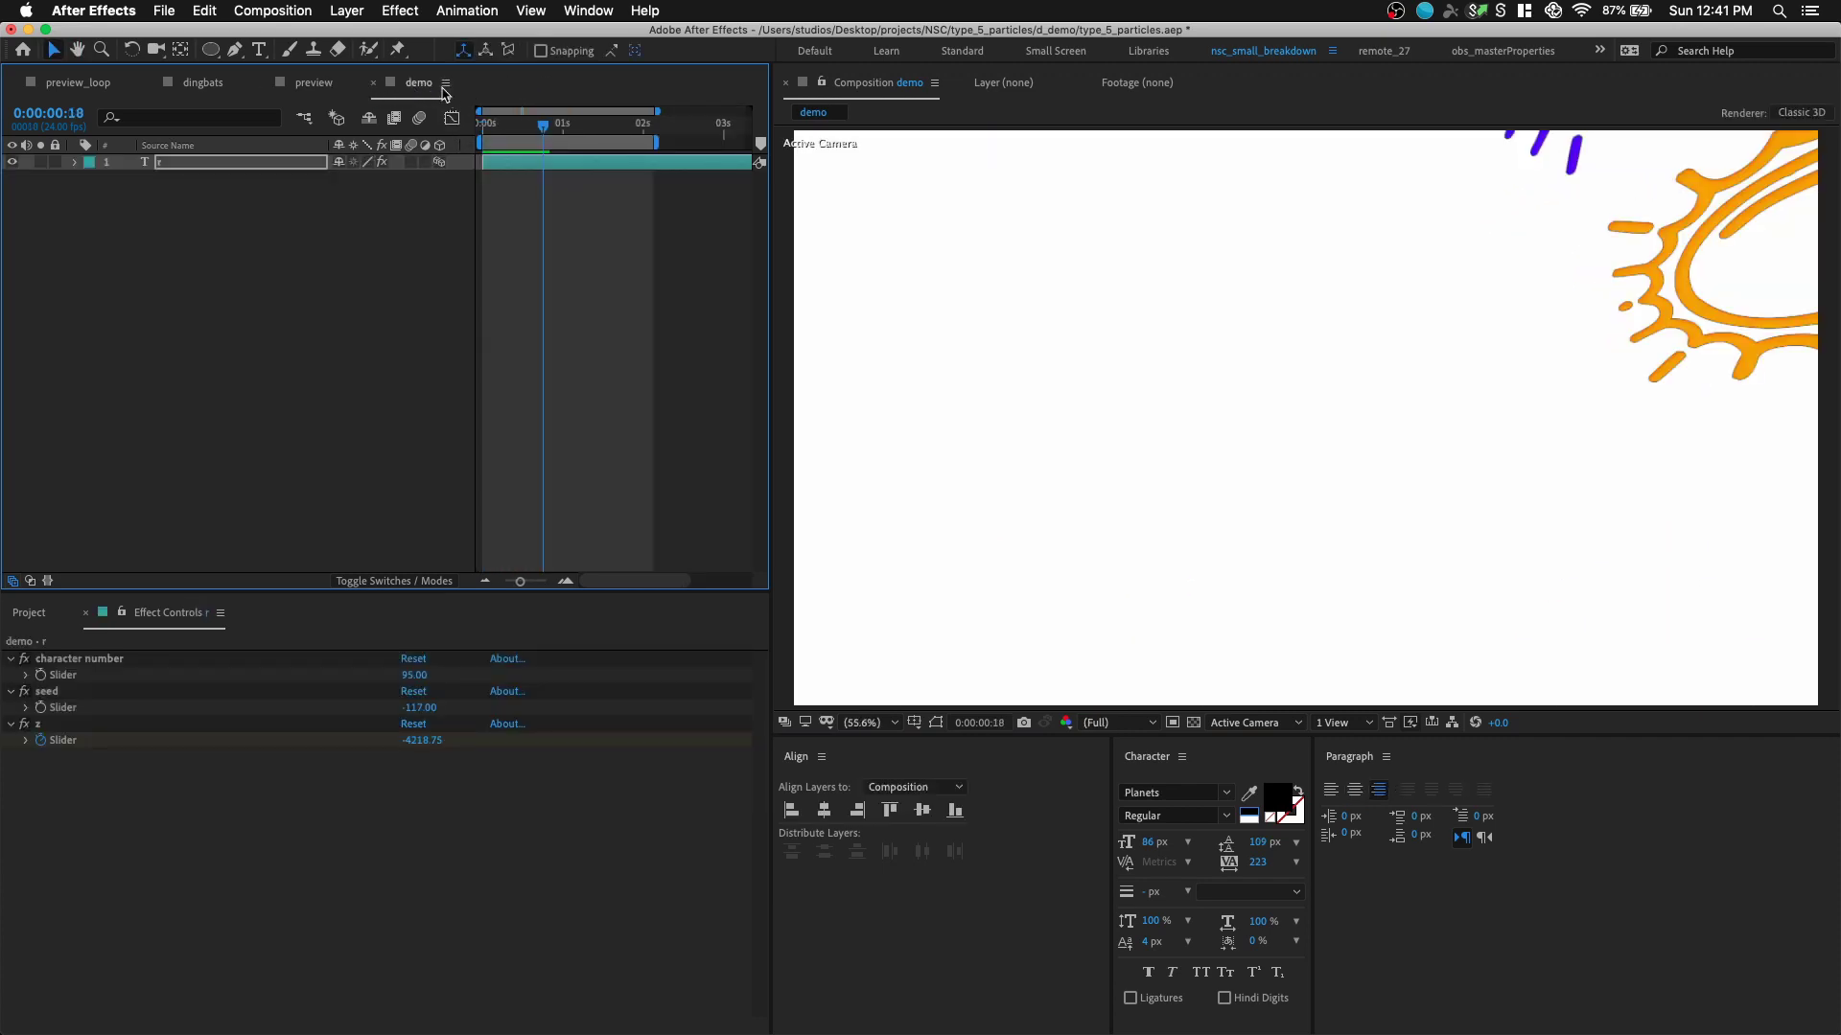
pyautogui.click(314, 83)
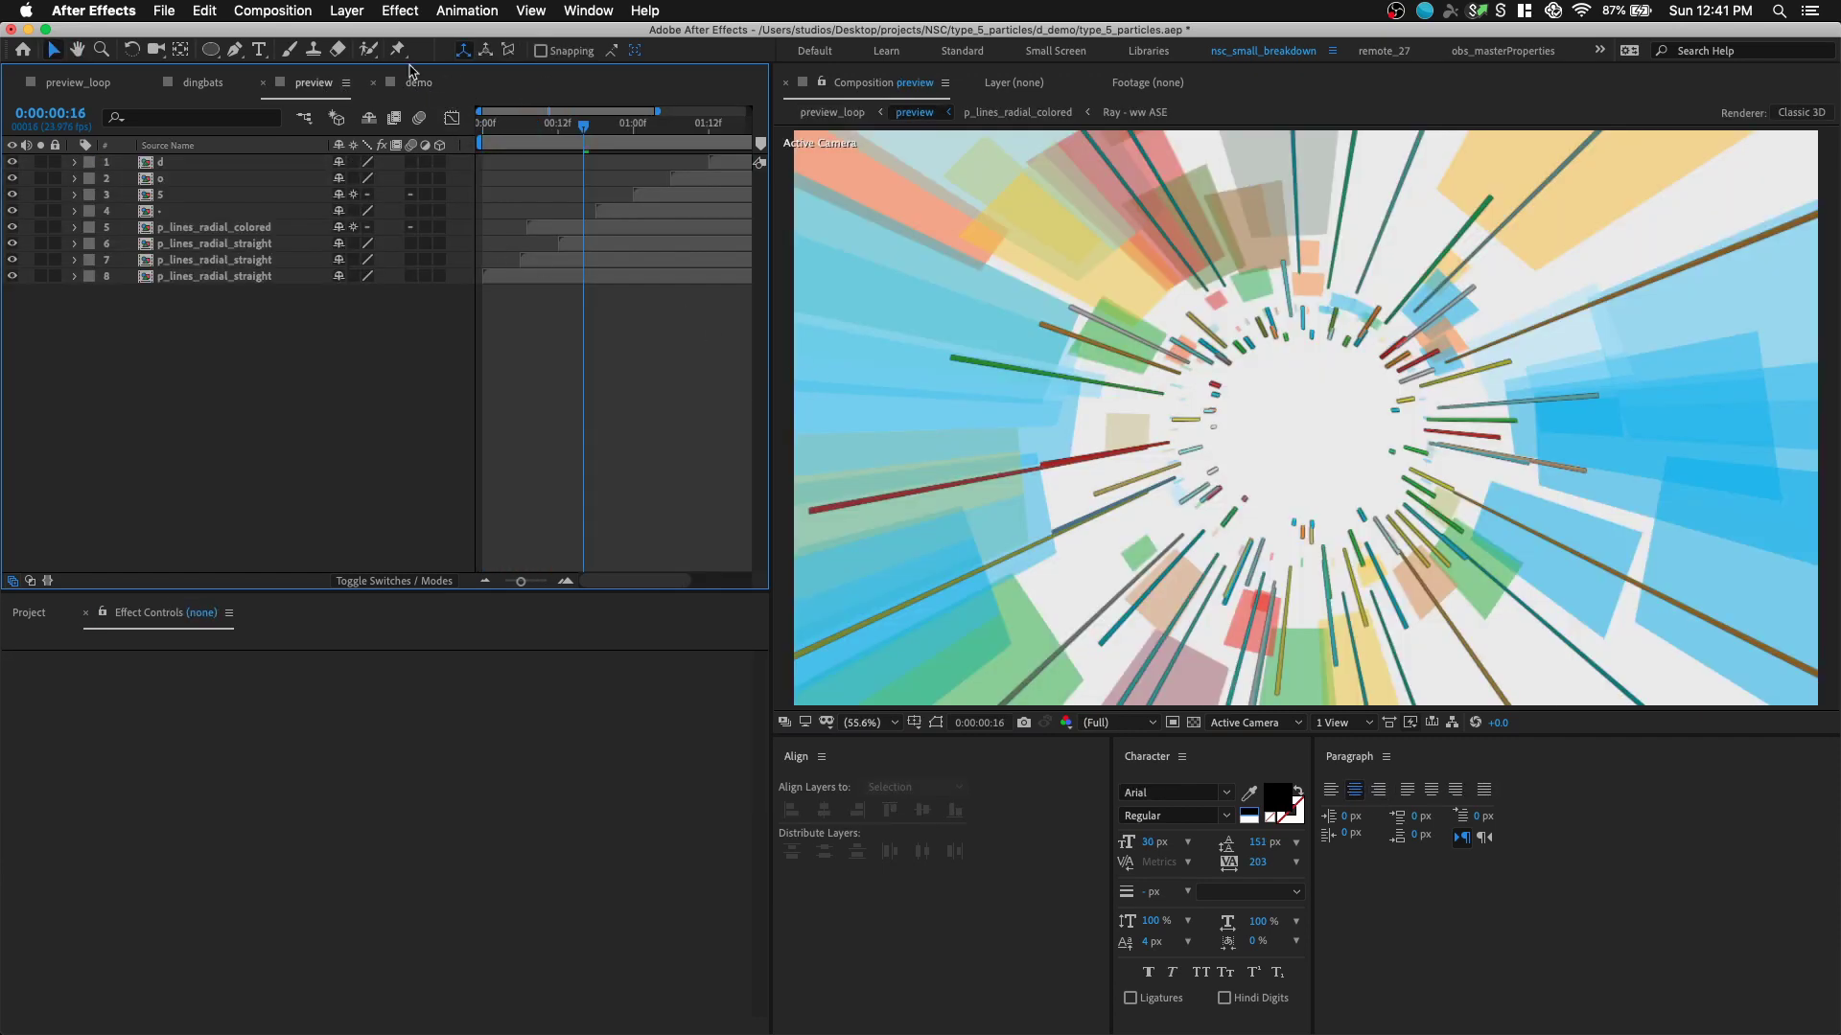
pyautogui.click(414, 81)
pyautogui.click(203, 82)
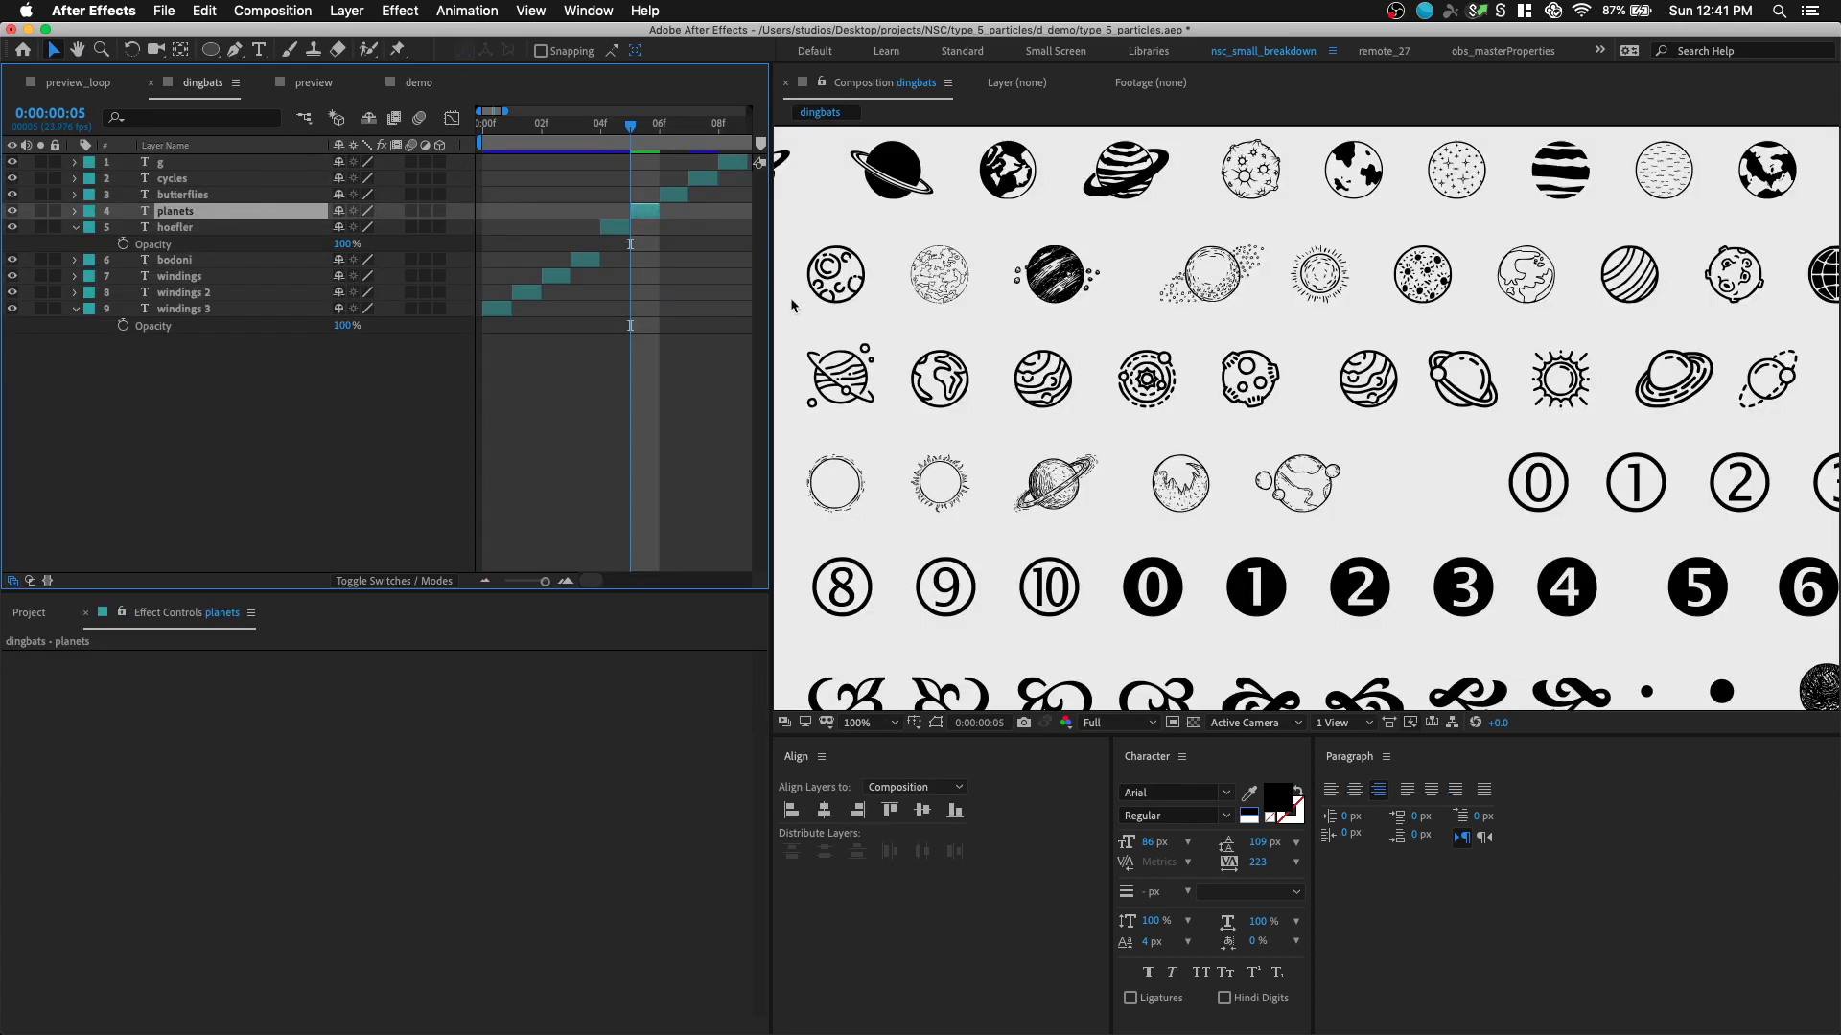
# - Scrub the dingbats comp to frame 6 to show the butterfly glyphs, then switch applications
pyautogui.scroll(-2, 1033, 400)
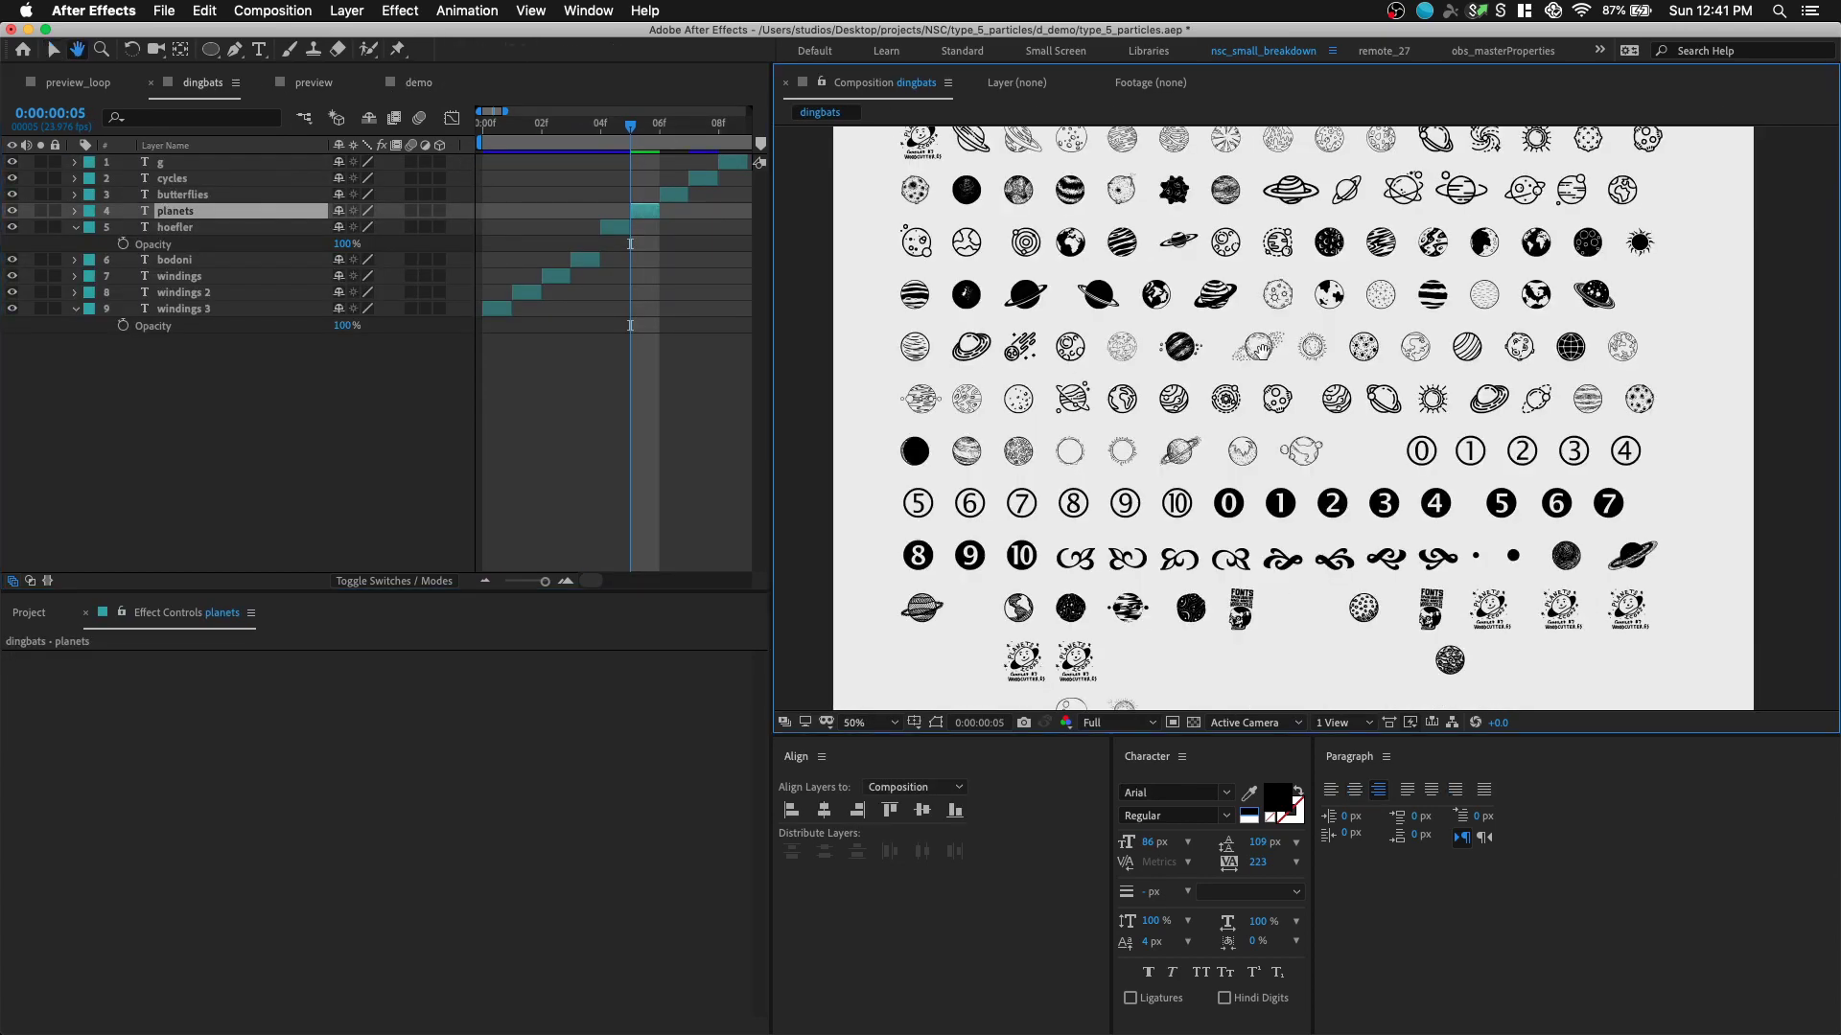
pyautogui.moveTo(1116, 193); pyautogui.dragTo(1079, 257)
pyautogui.moveTo(659, 146)
pyautogui.mouseDown()
pyautogui.moveTo(639, 147)
pyautogui.moveTo(674, 150)
pyautogui.mouseUp()
pyautogui.moveTo(1006, 451); pyautogui.dragTo(1001, 427)
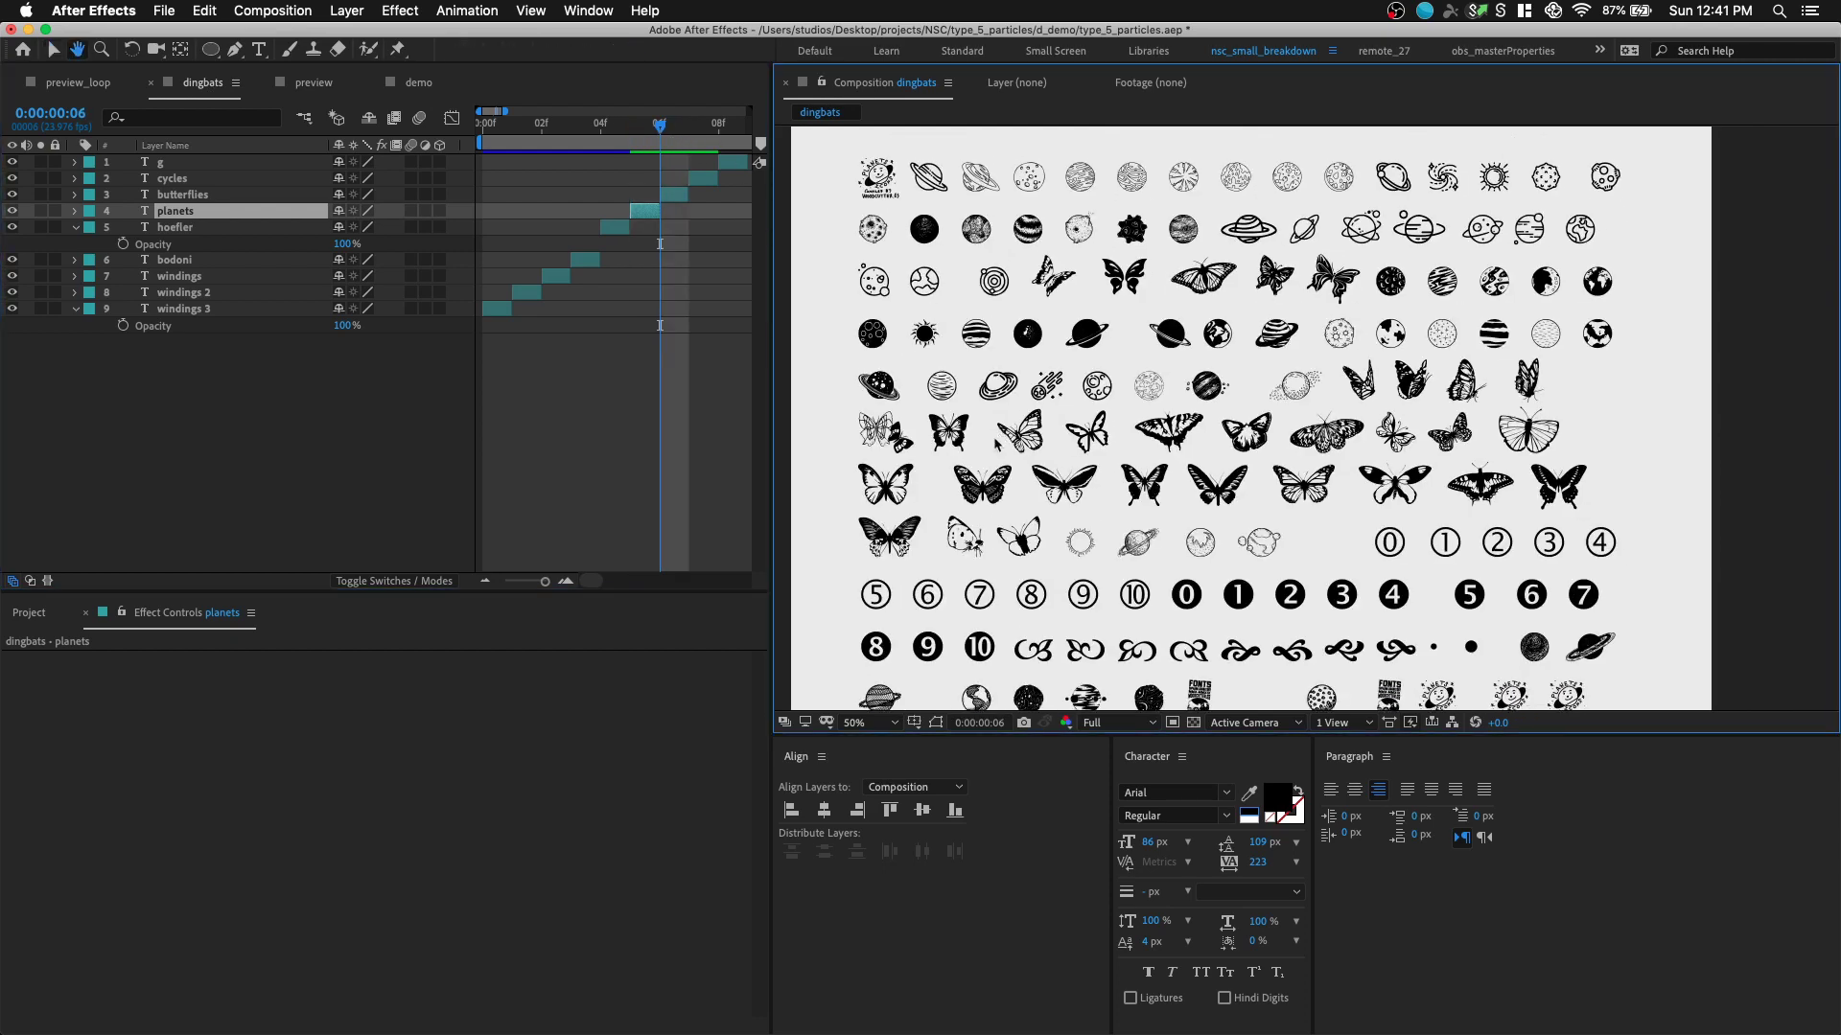
pyautogui.press('super+Tab')
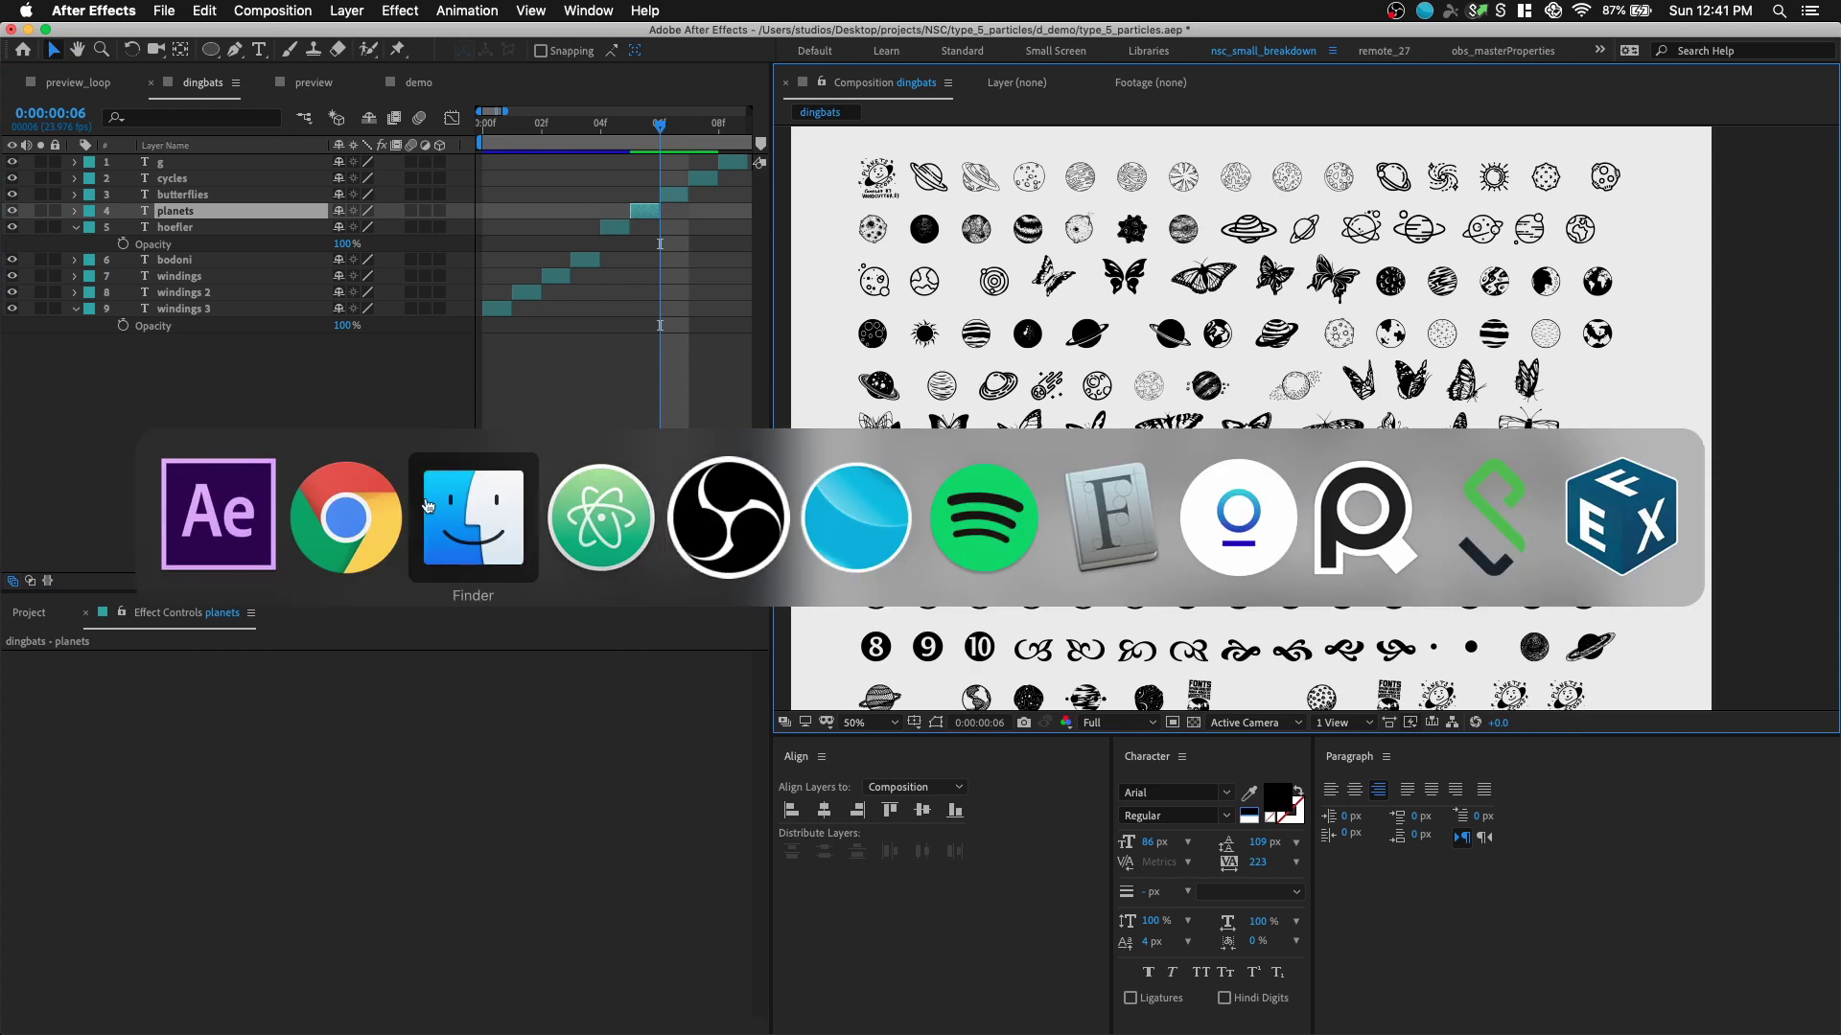
# - In Chrome, browse the Vulcan Script and WS Simple Gallifreyan DaFont pages
pyautogui.press('super+shift+Tab')
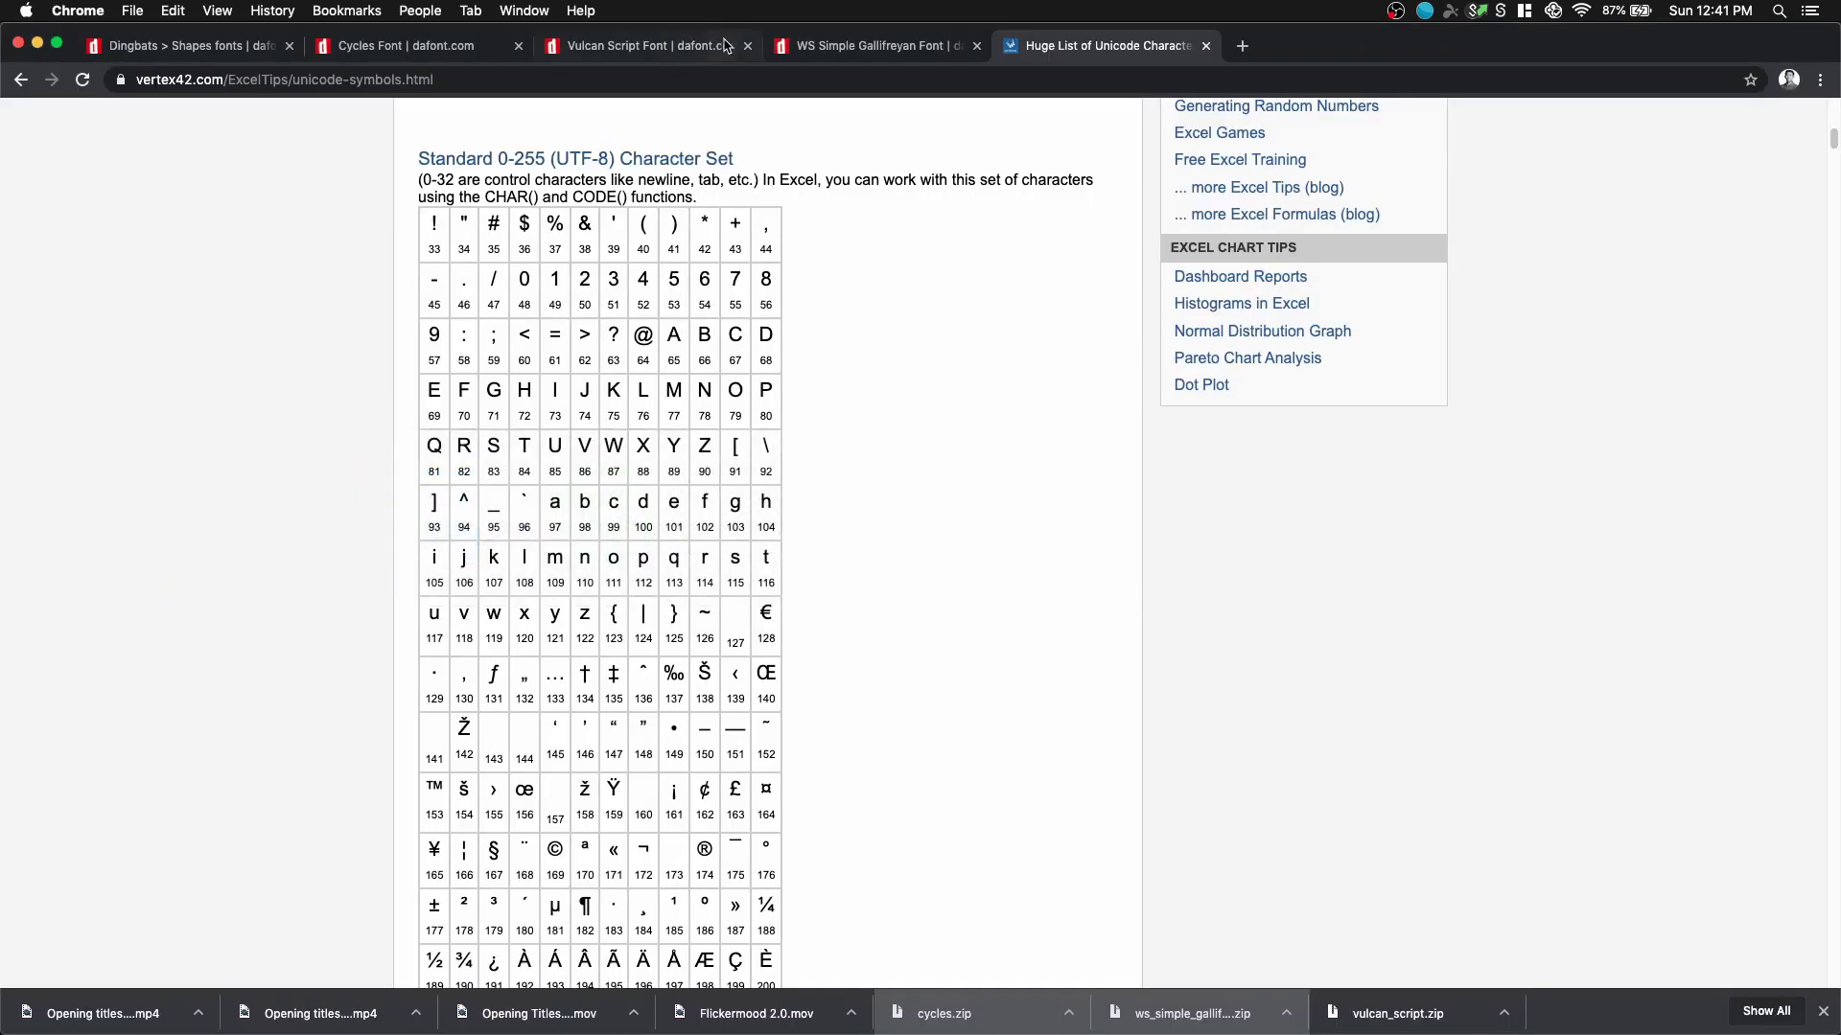
pyautogui.click(716, 41)
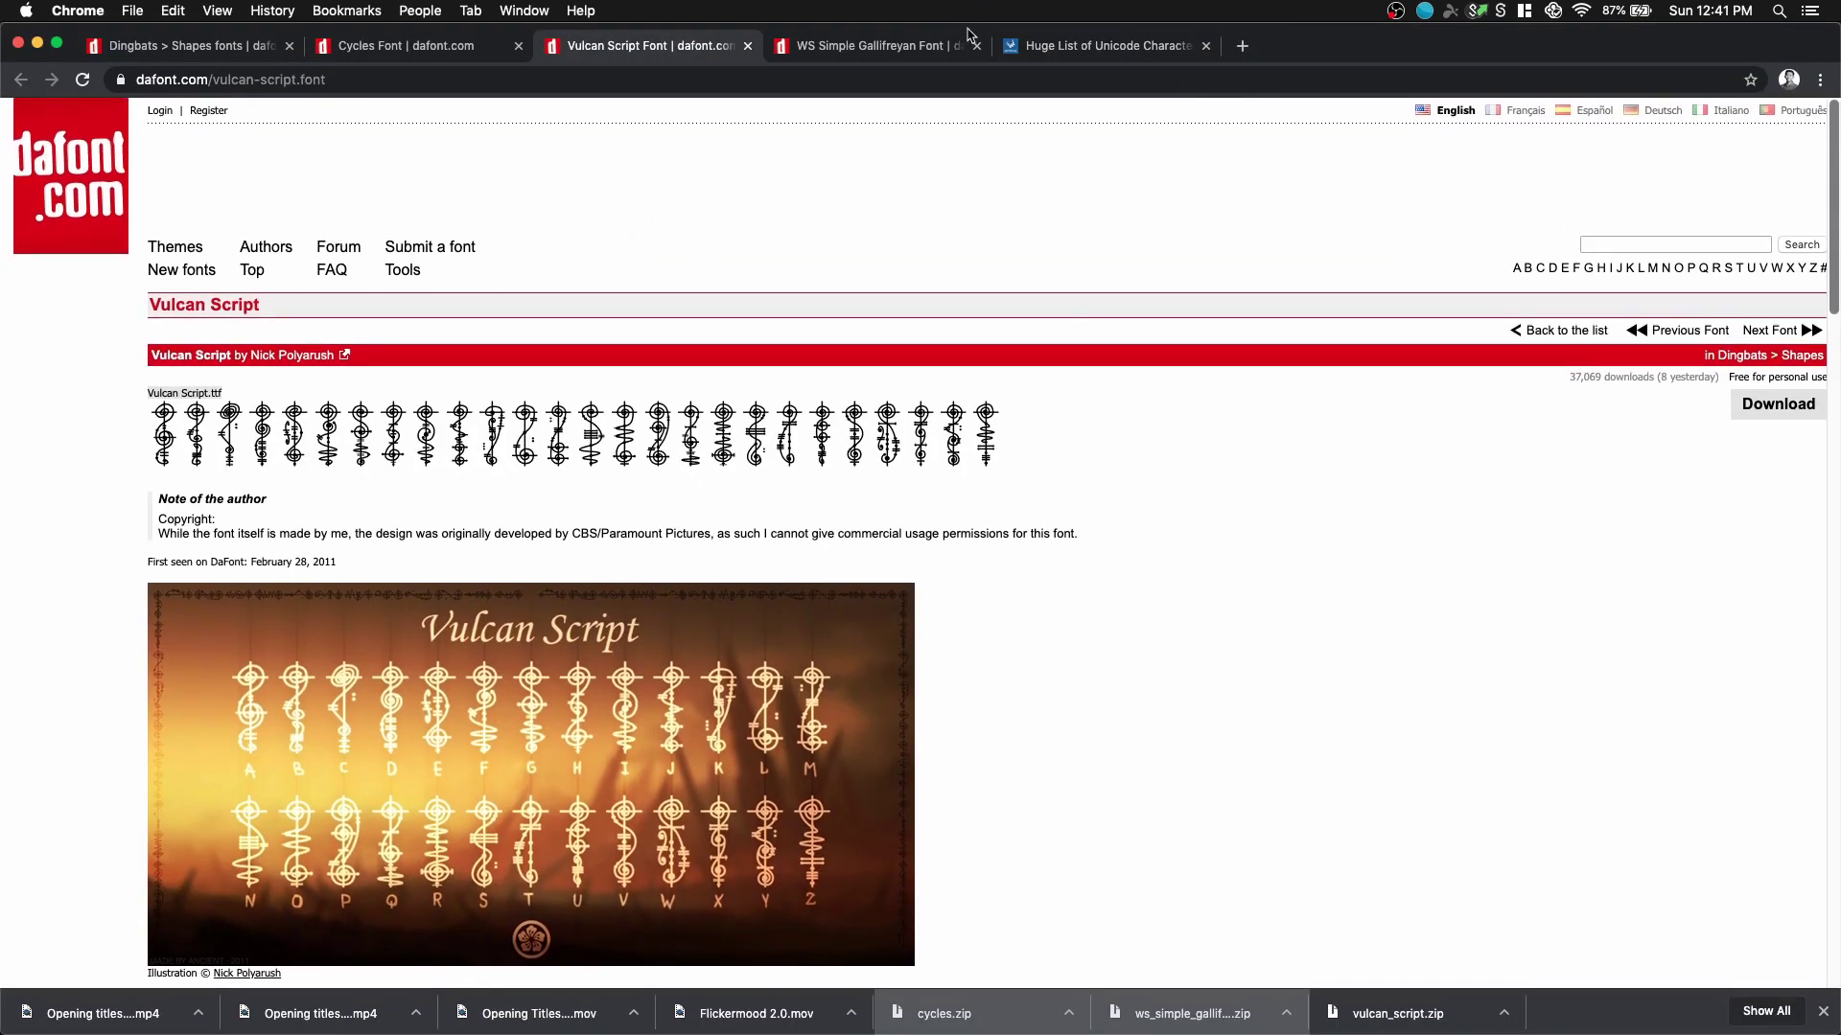
pyautogui.click(935, 45)
pyautogui.scroll(-5, 594, 295)
pyautogui.scroll(5, 595, 296)
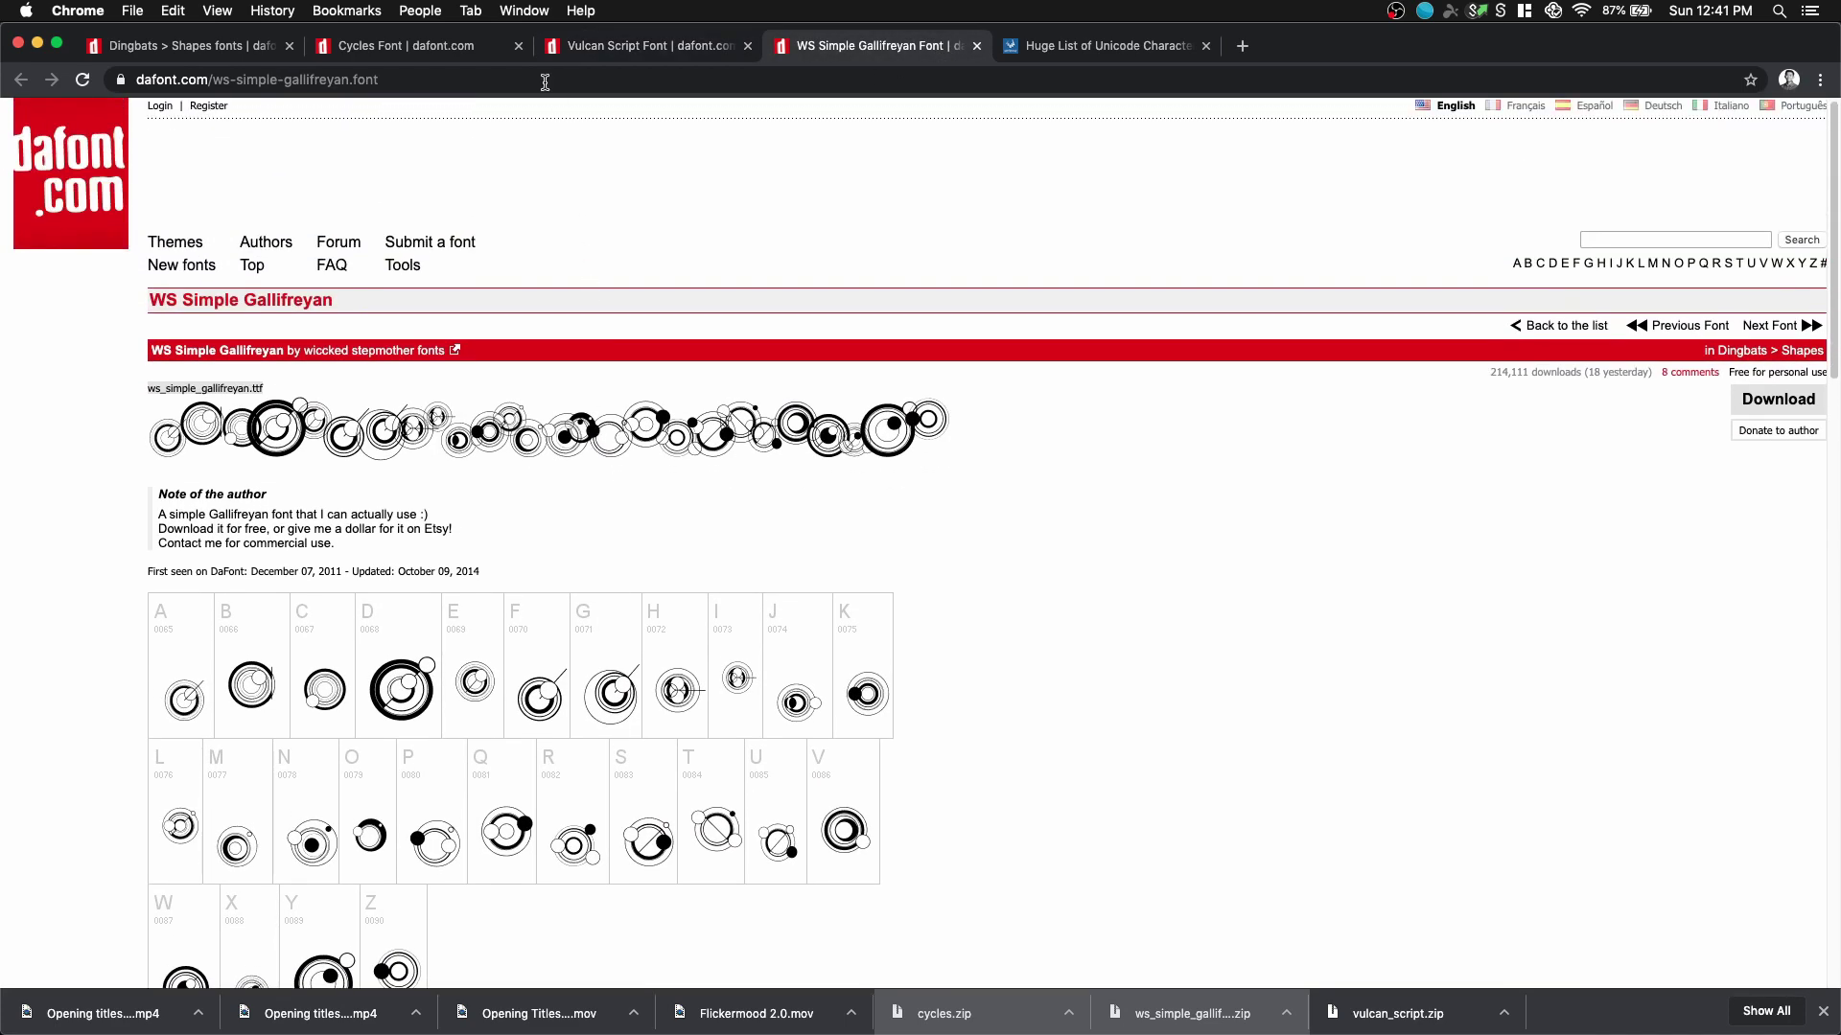
# - Review the Cycles font page, then return to the Dingbats > Shapes listing
pyautogui.click(448, 45)
pyautogui.scroll(-2, 437, 356)
pyautogui.scroll(2, 437, 357)
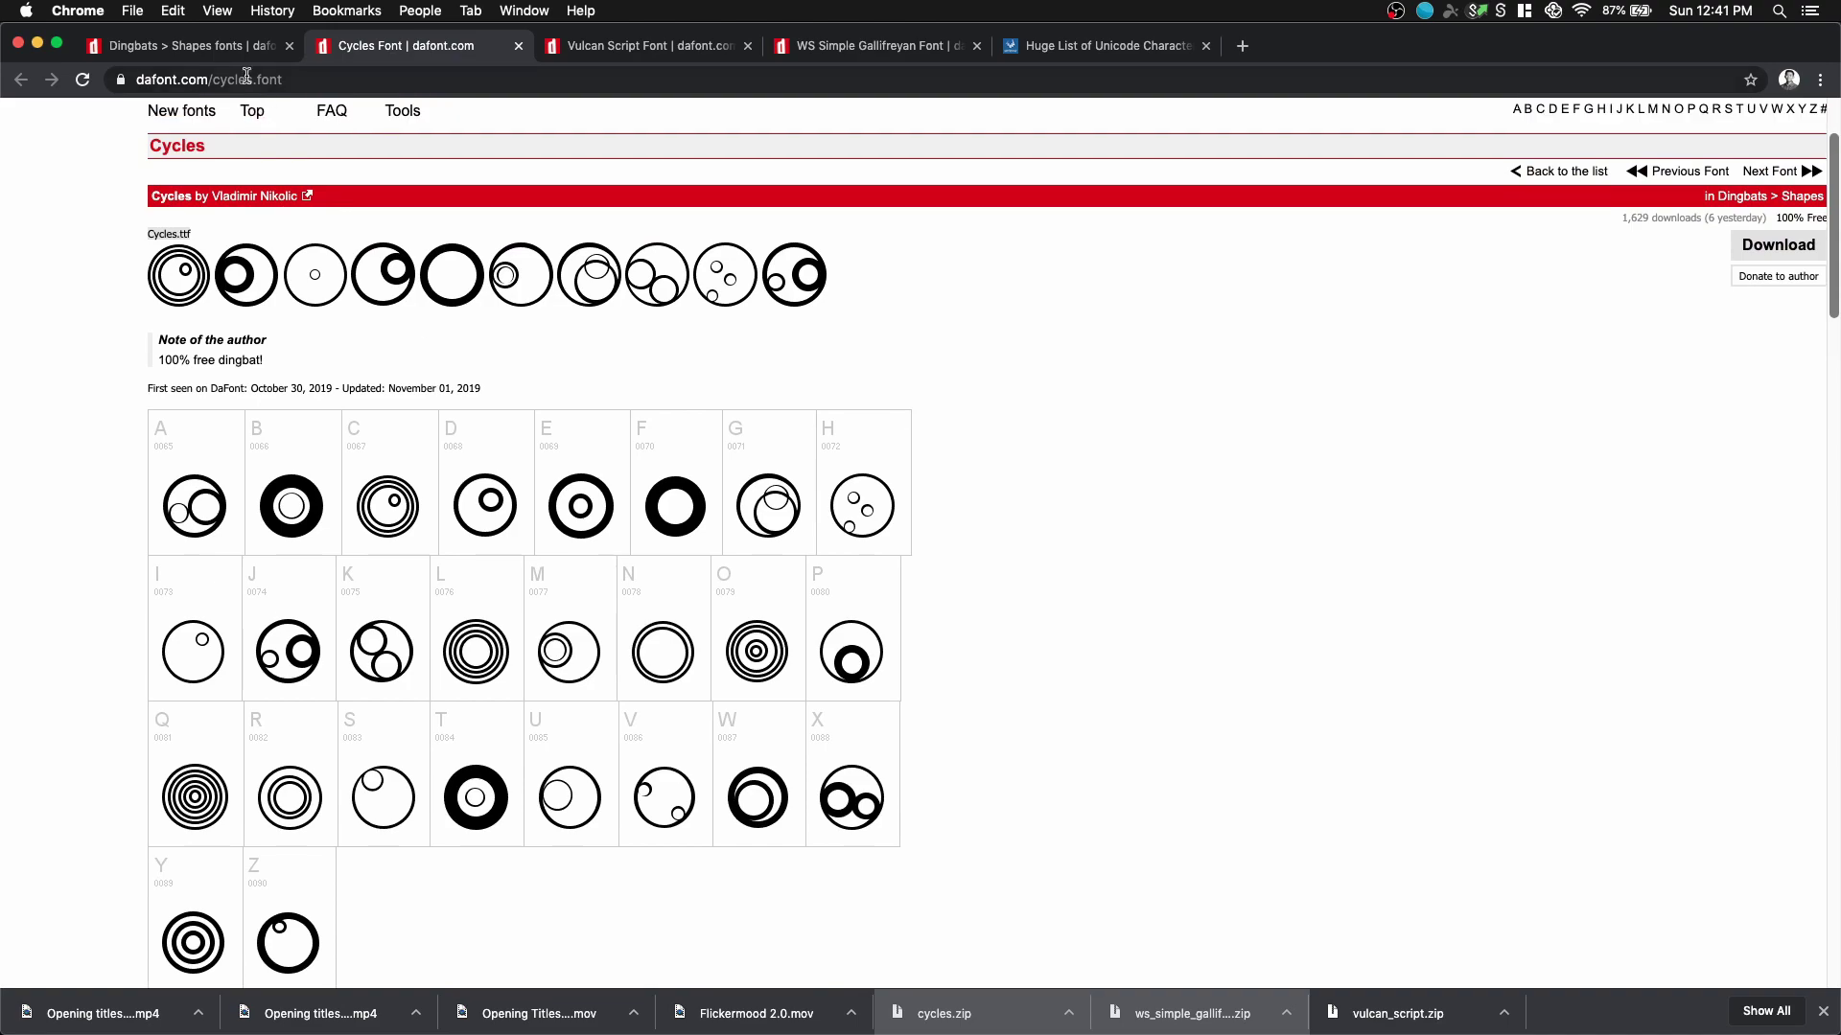
pyautogui.click(239, 45)
pyautogui.scroll(15, 747, 255)
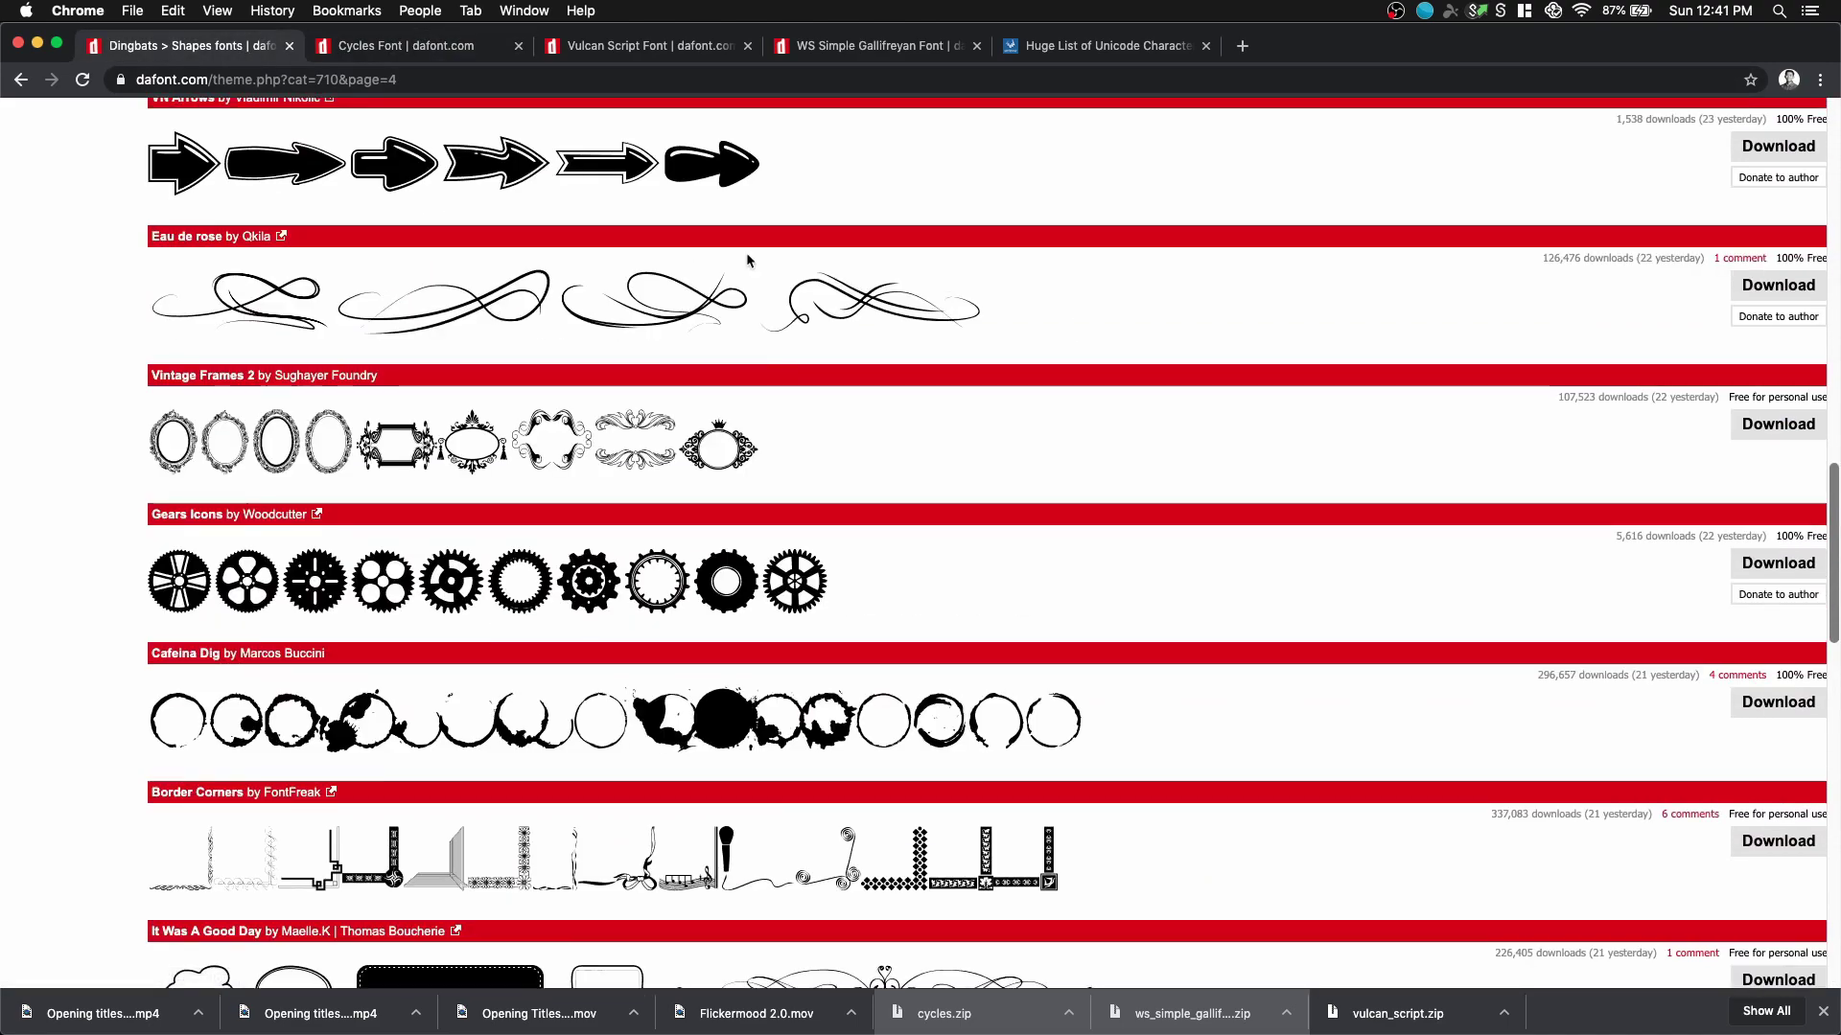
pyautogui.scroll(10, 746, 251)
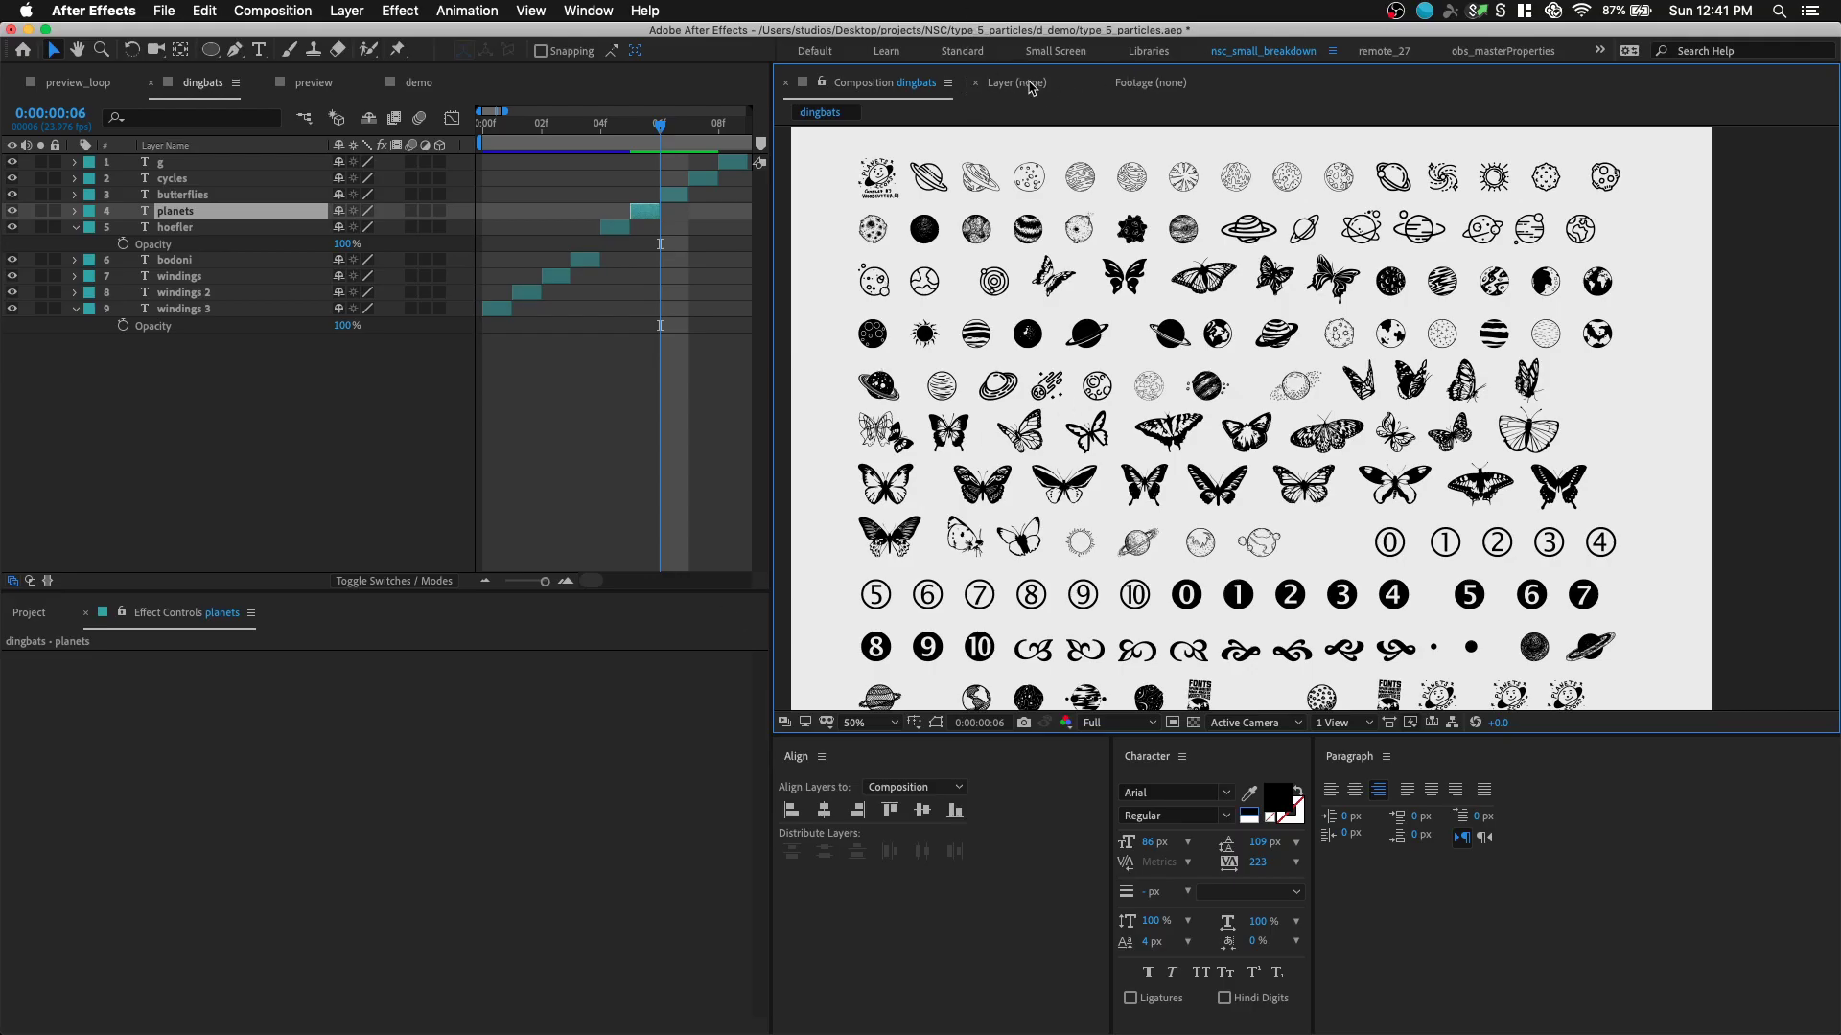
# - Step the dingbats comp to frames 7 and 8 to show the Cycles and Gallifreyan glyphs
pyautogui.click(680, 128)
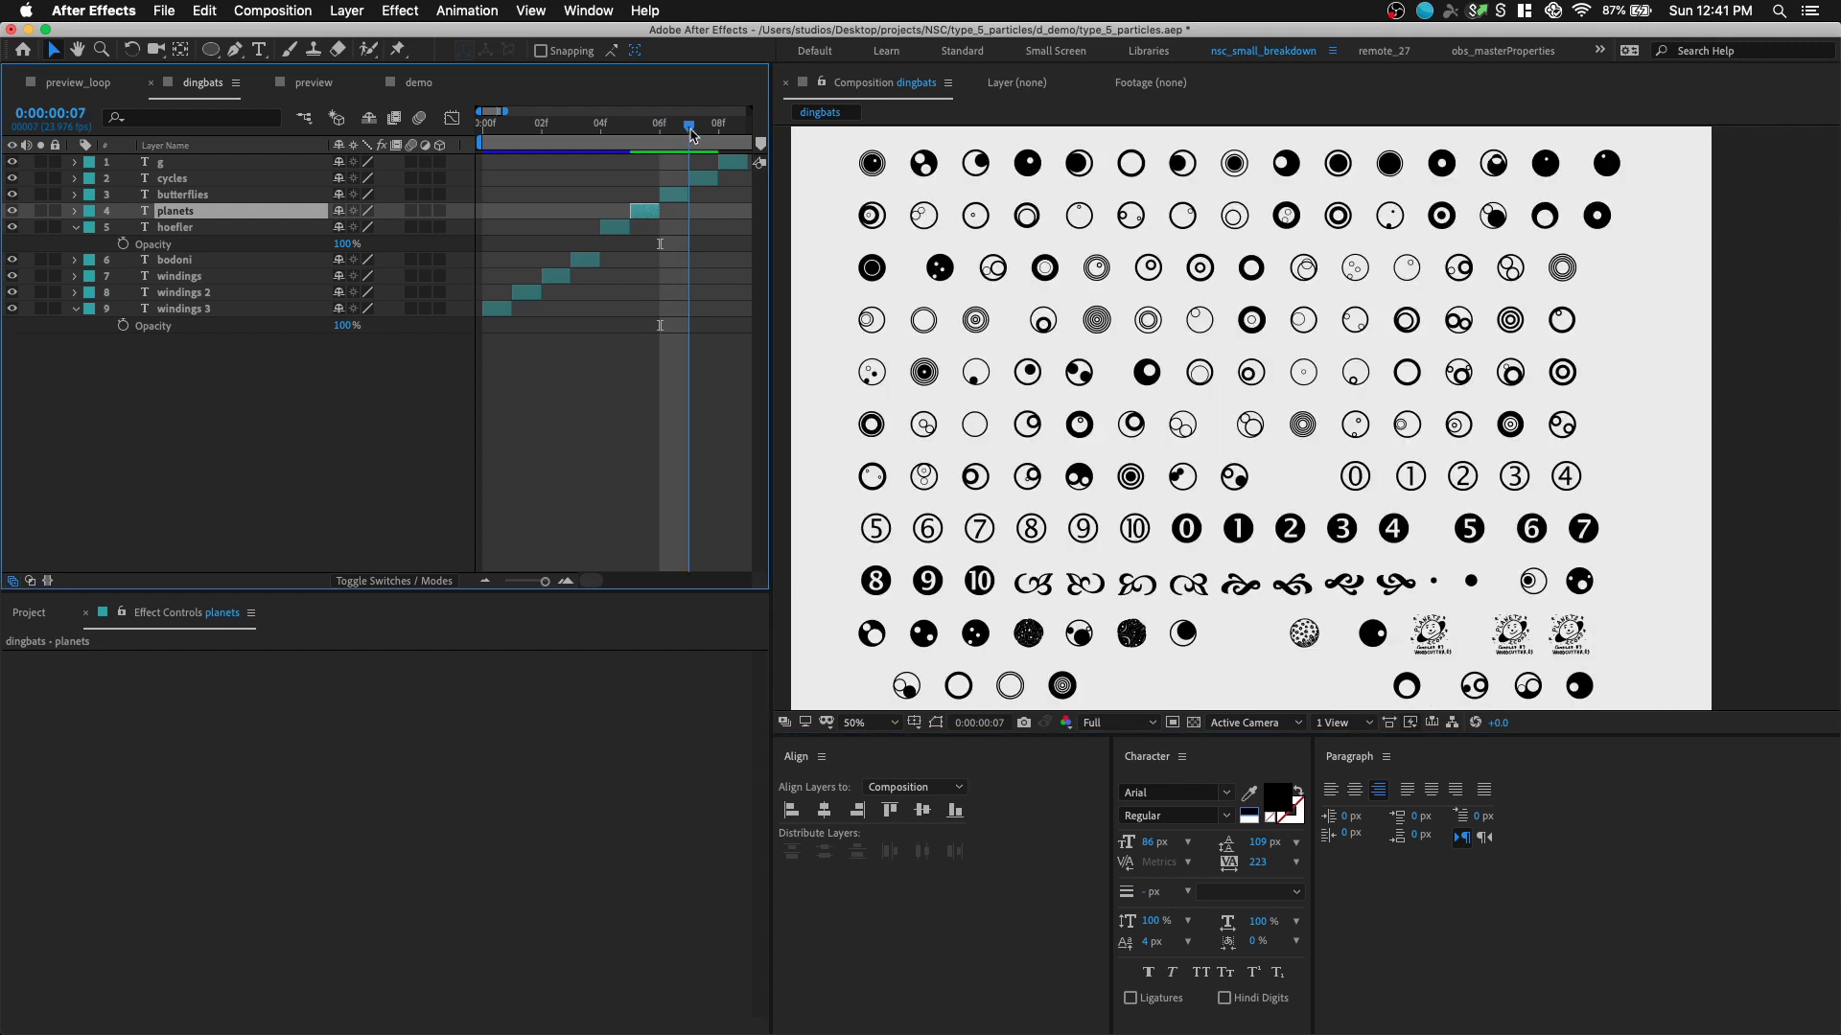
pyautogui.moveTo(692, 134); pyautogui.dragTo(719, 138)
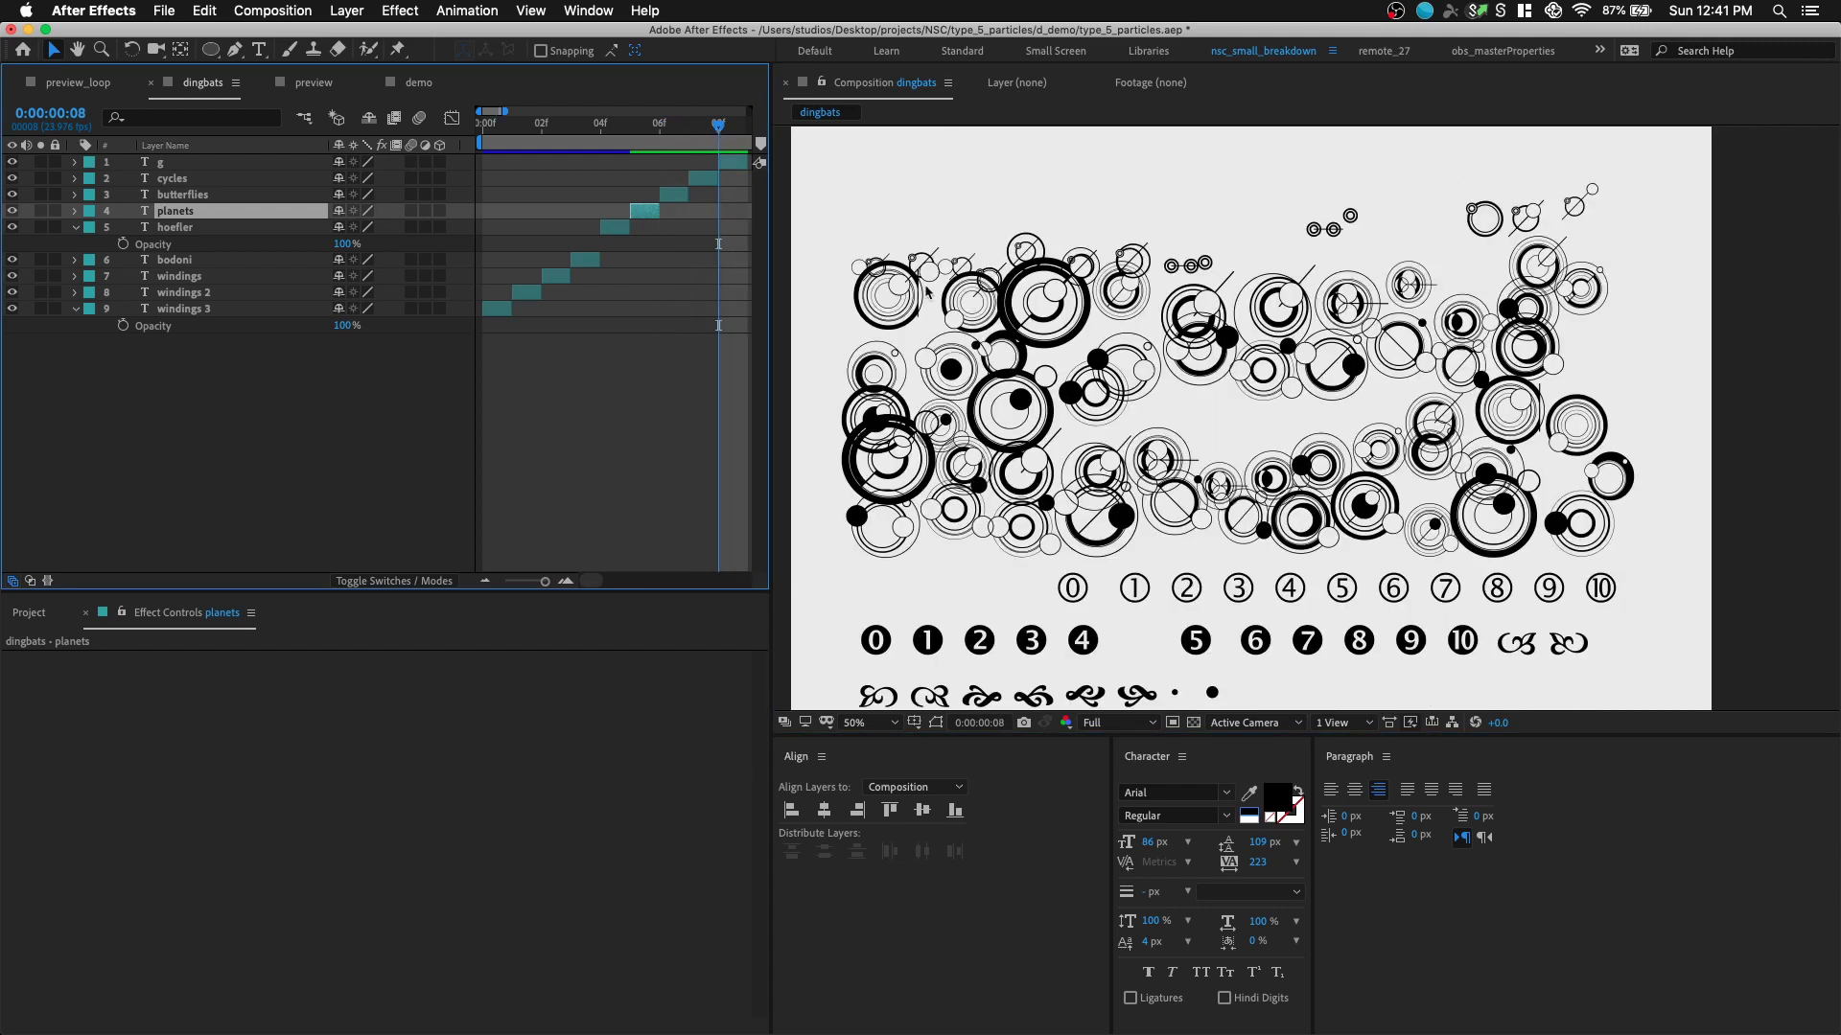
pyautogui.scroll(-2, 978, 285)
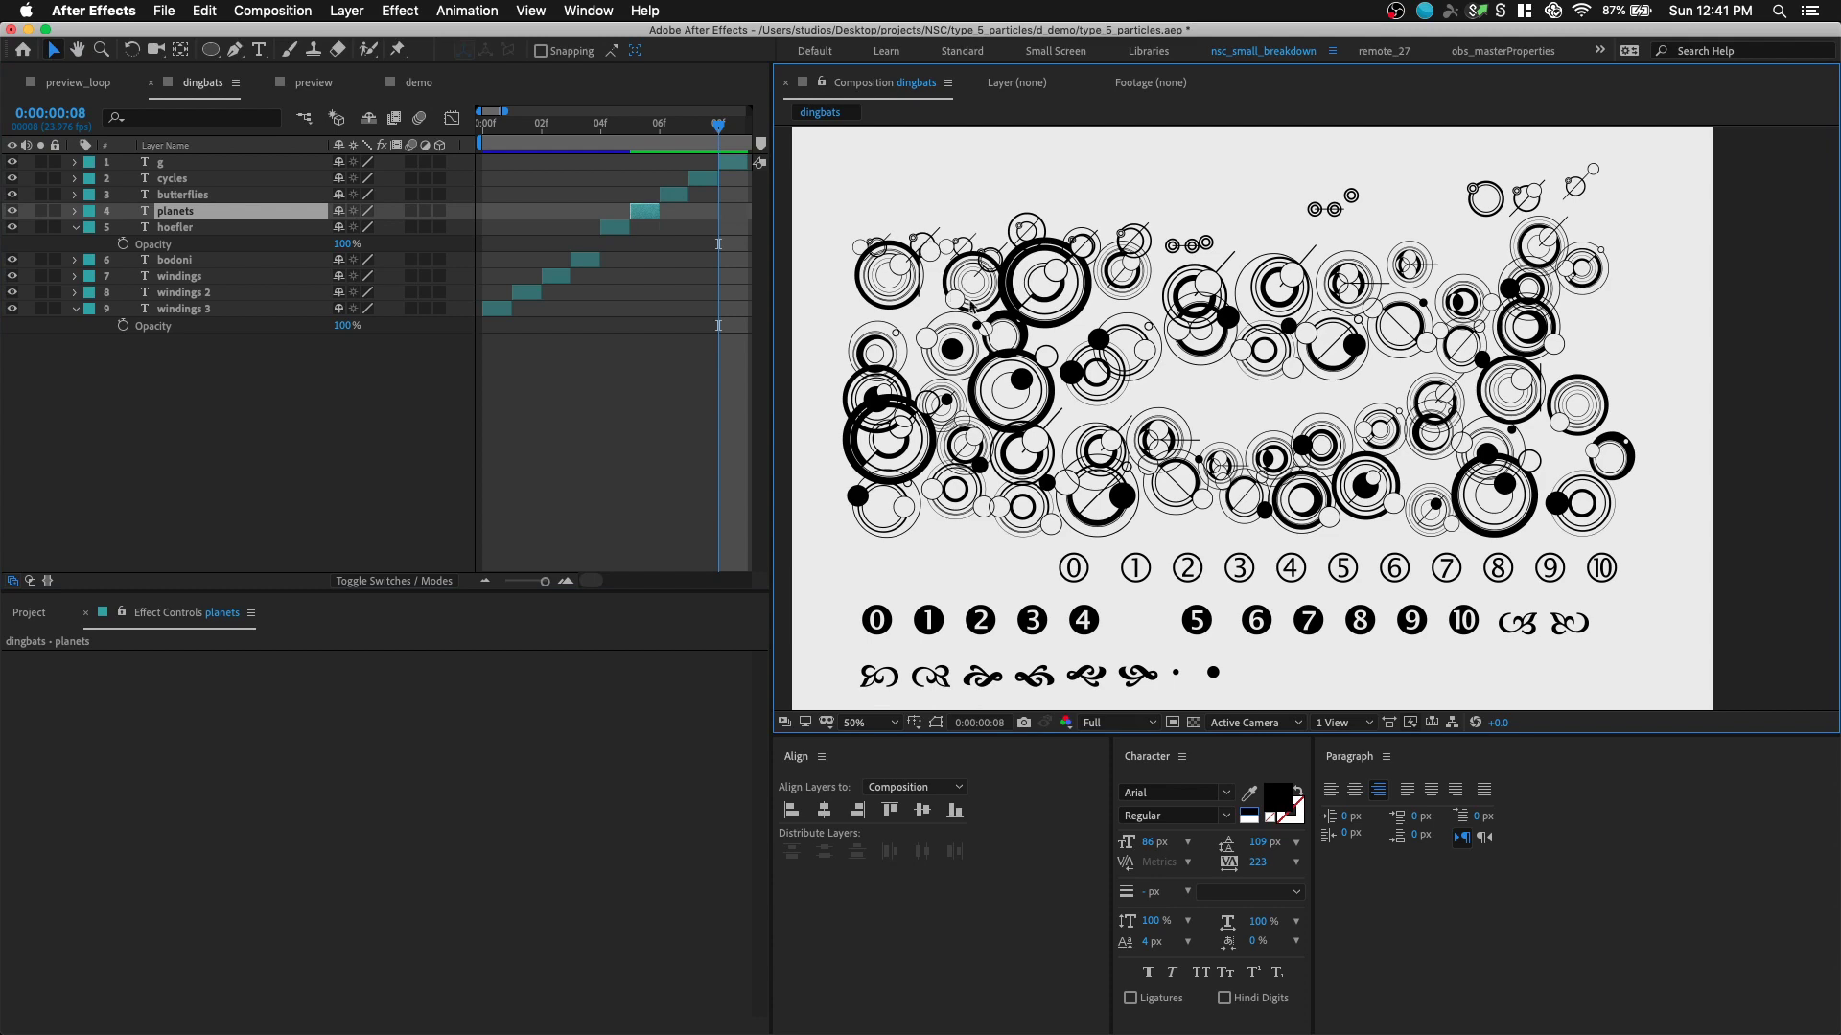
# - Inspect the g layer's Gallifreyan text by selecting a few glyphs, then open preview_loop
pyautogui.doubleClick(1013, 316)
pyautogui.click(1056, 295)
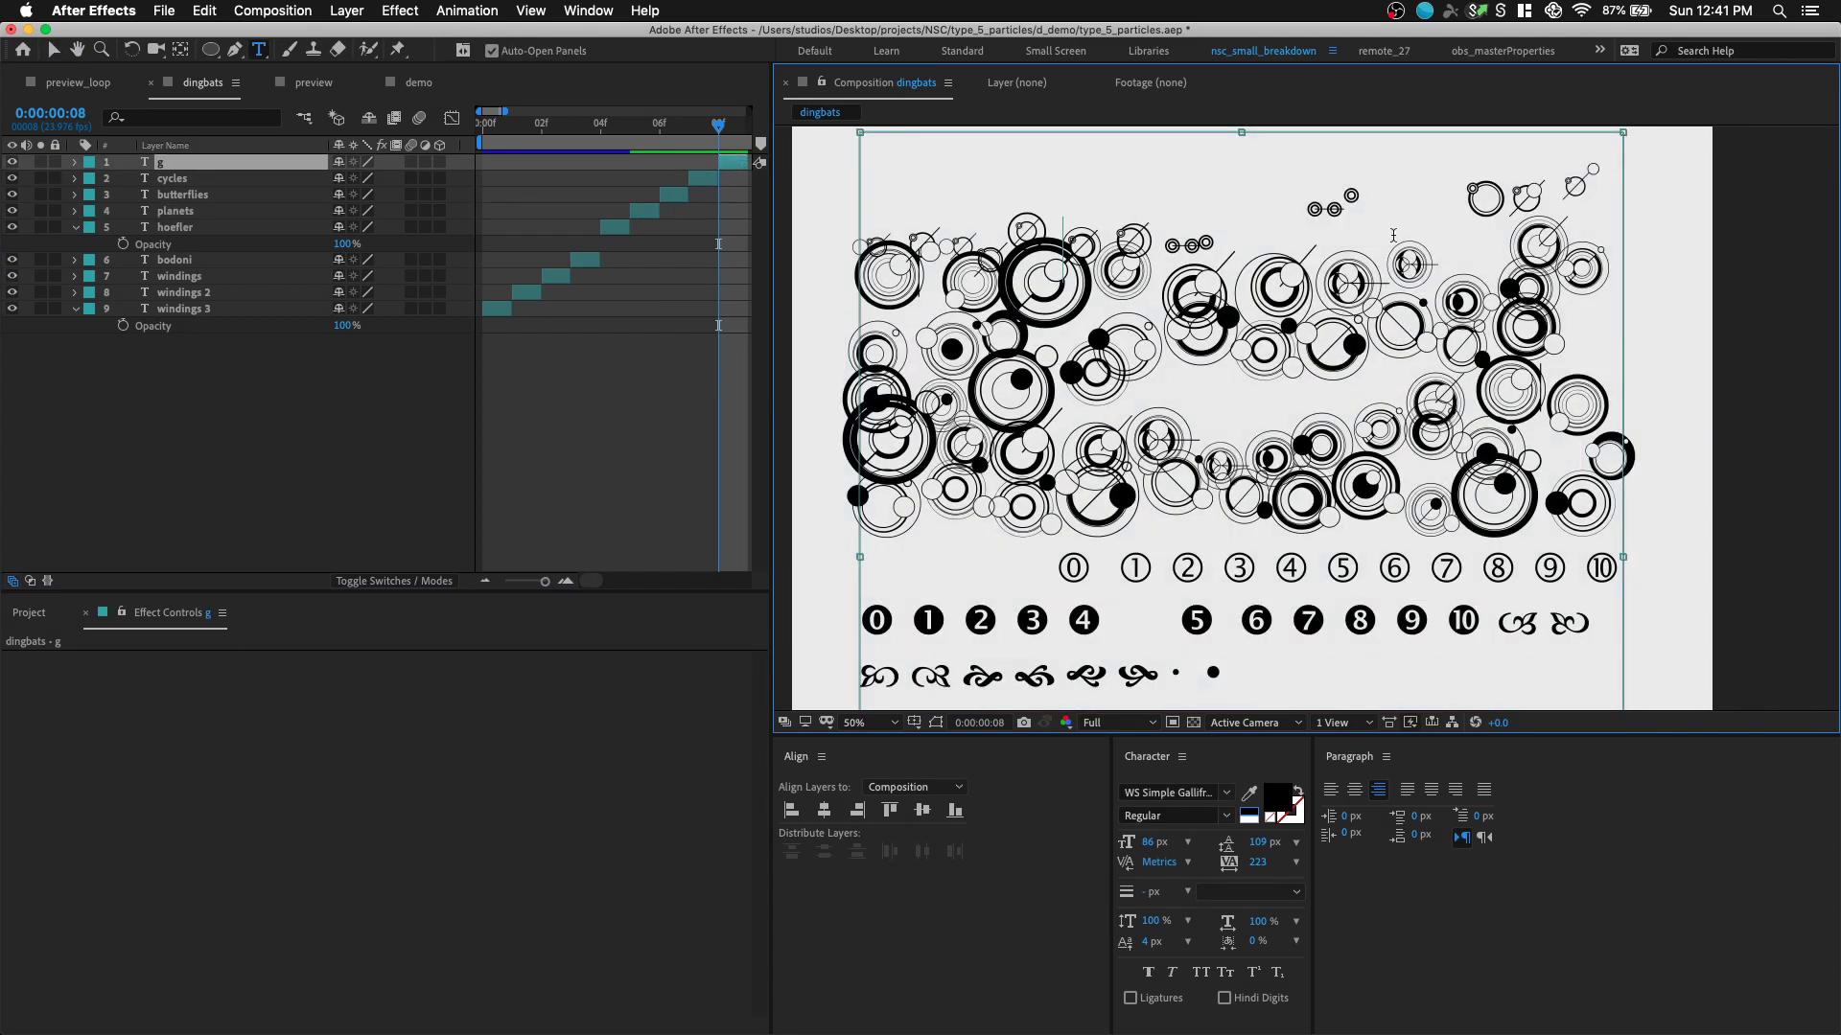
pyautogui.moveTo(1355, 210); pyautogui.dragTo(1314, 210)
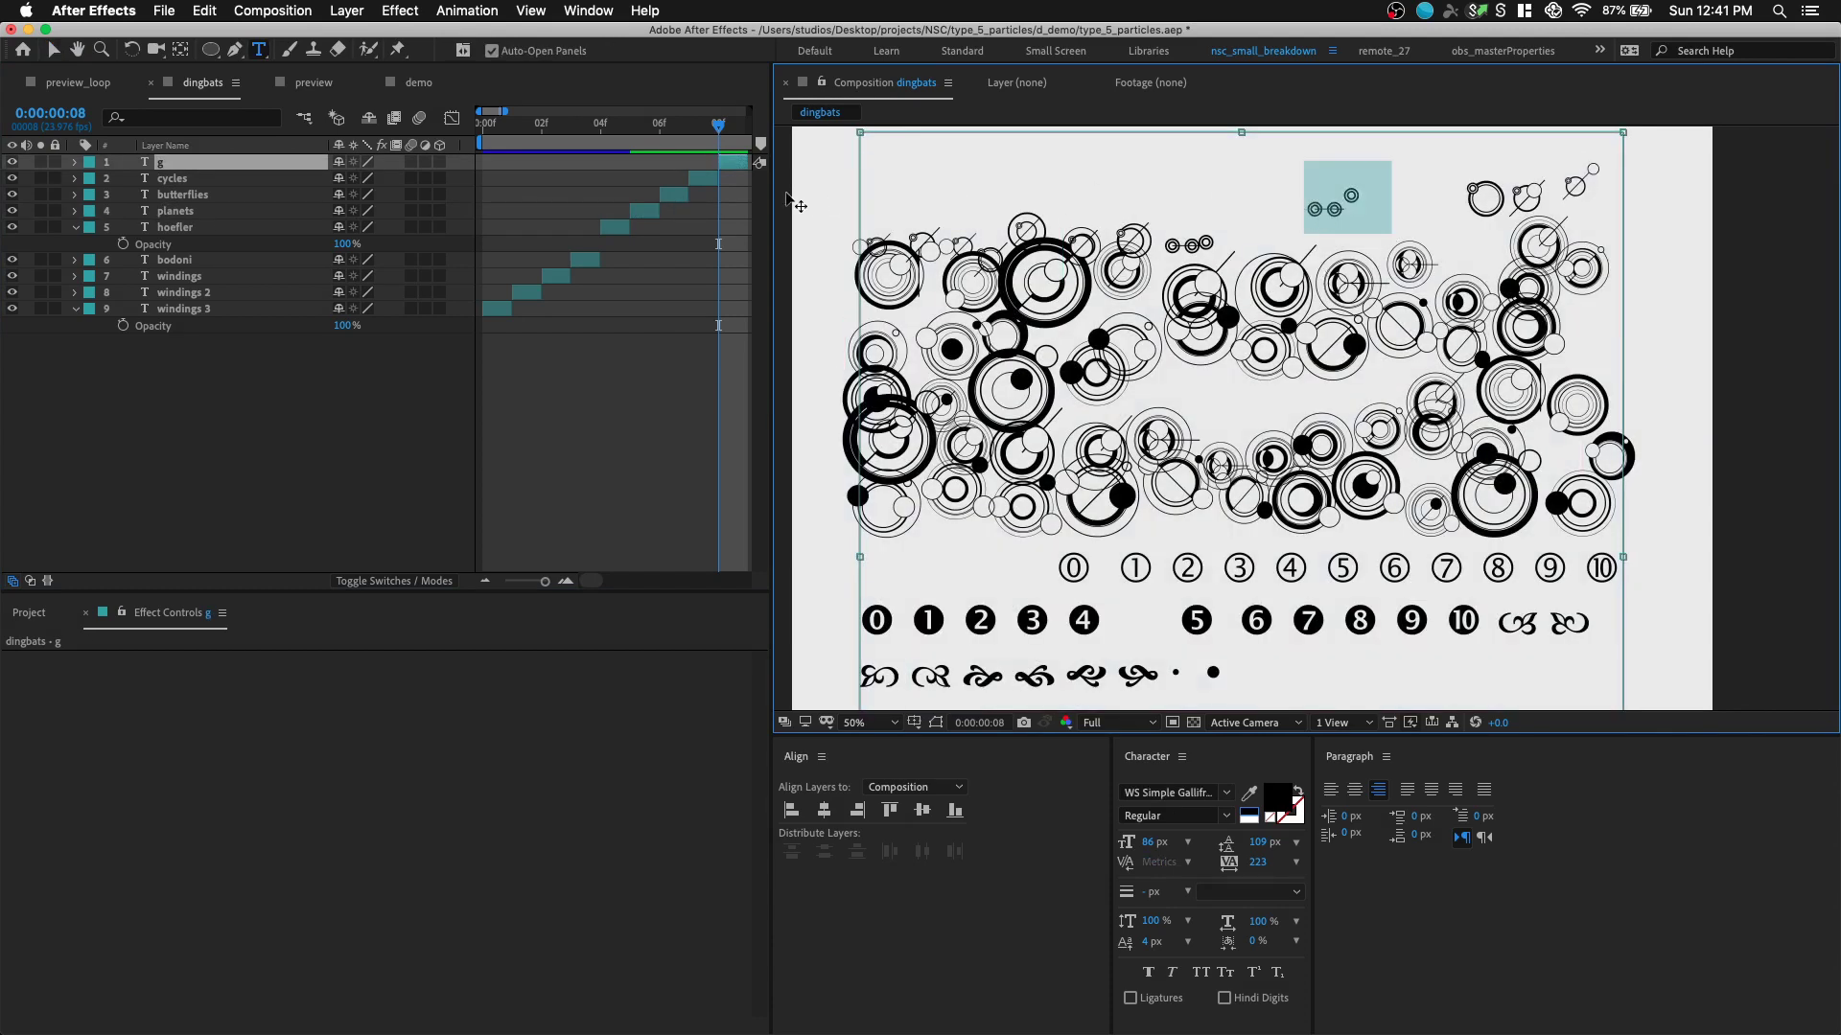
pyautogui.click(314, 83)
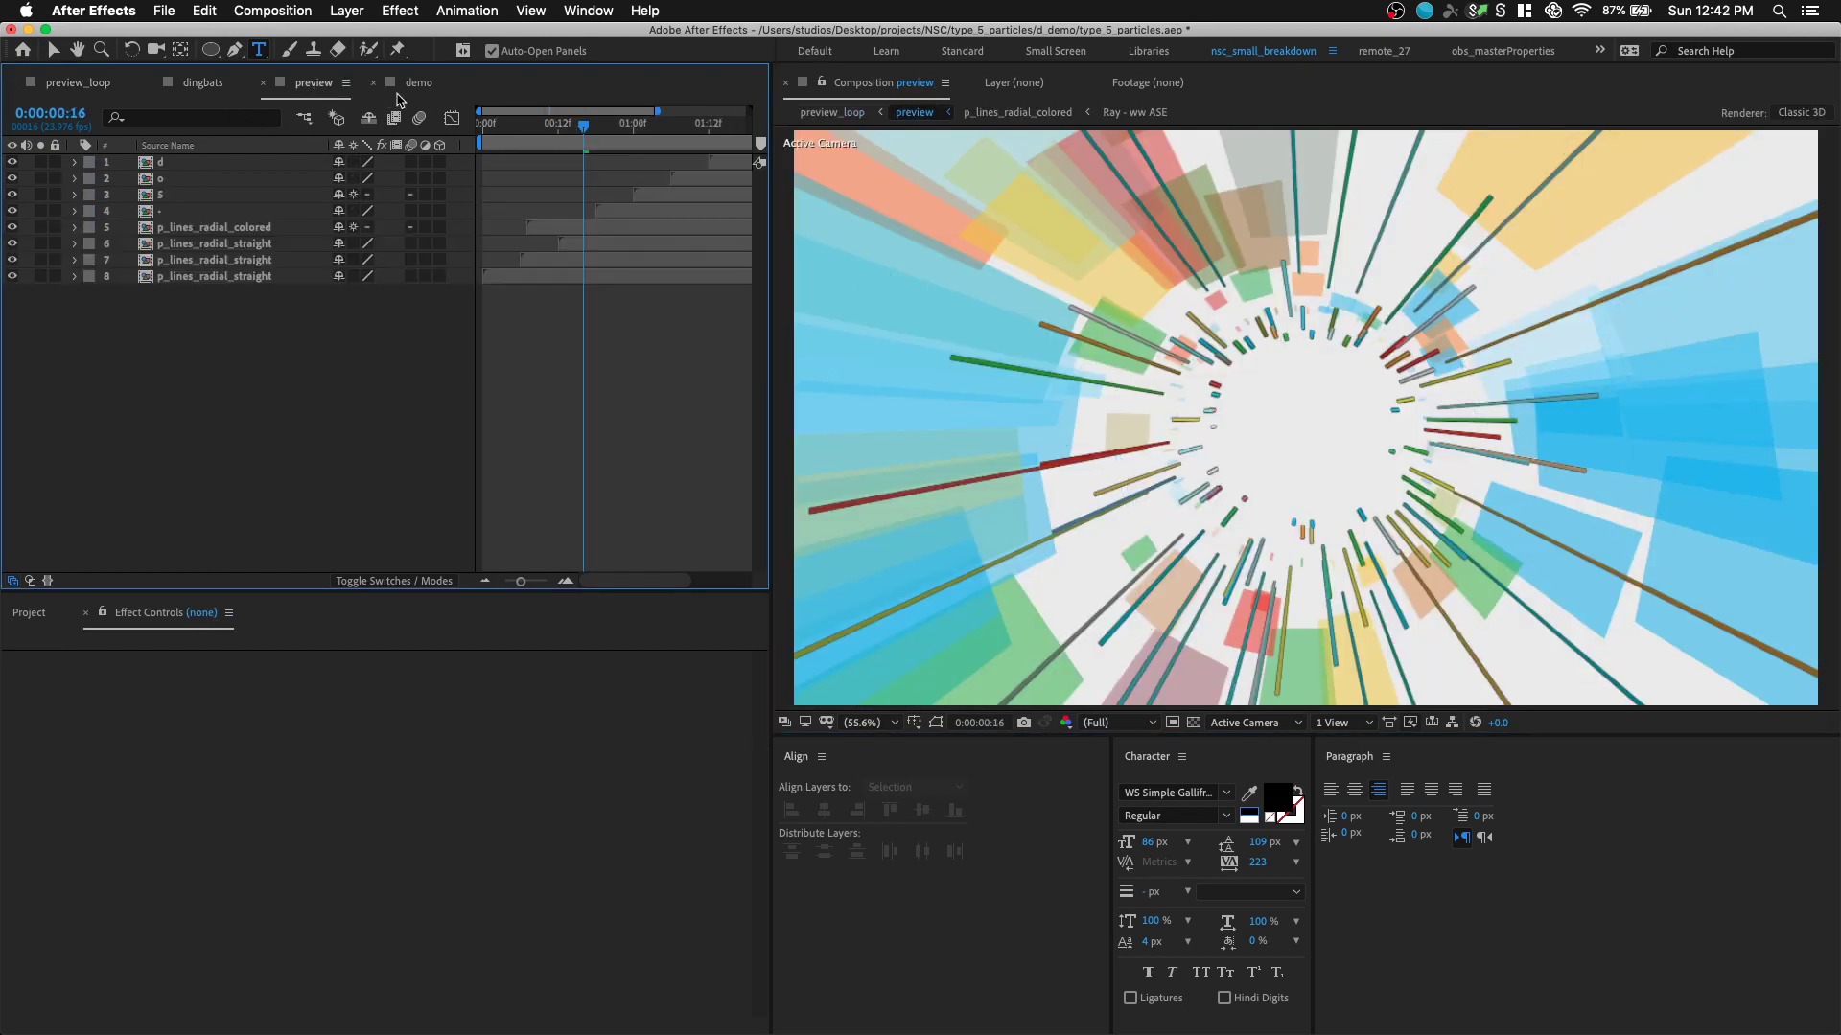
# - Switch to the demo composition and select its text particle layer with the Selection tool
pyautogui.click(414, 84)
pyautogui.click(211, 164)
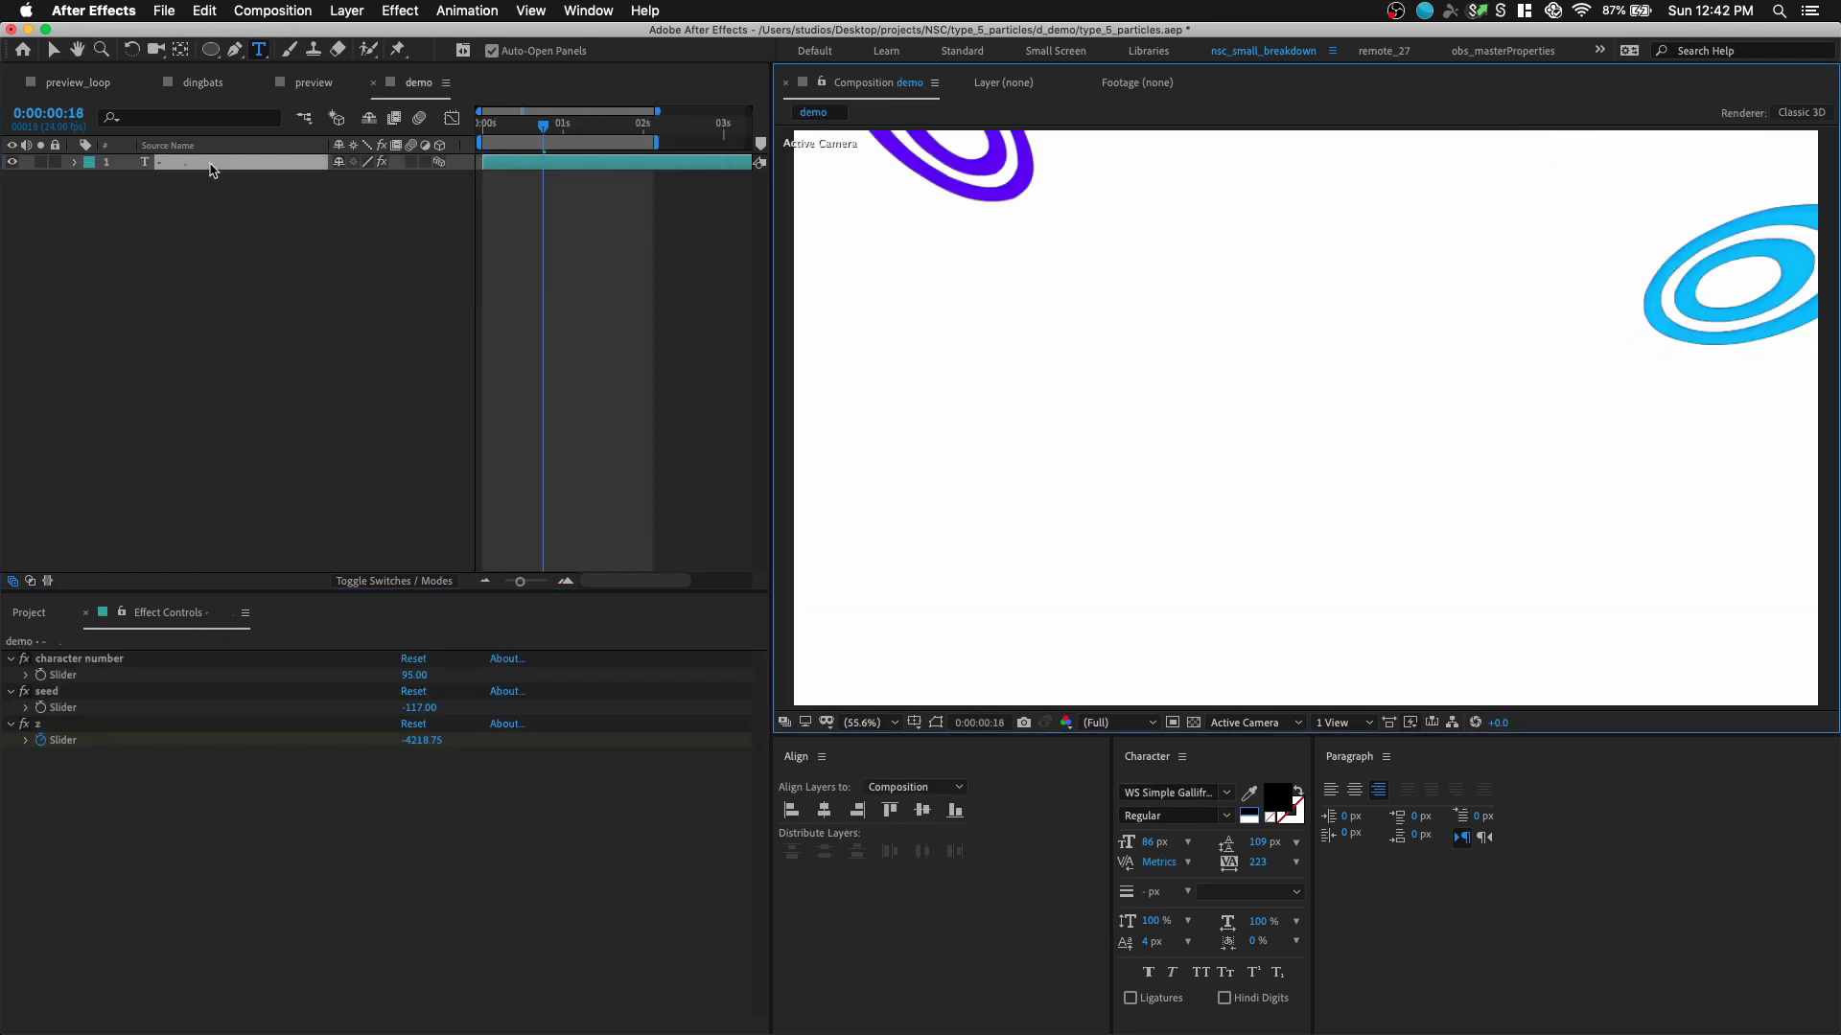
pyautogui.click(61, 48)
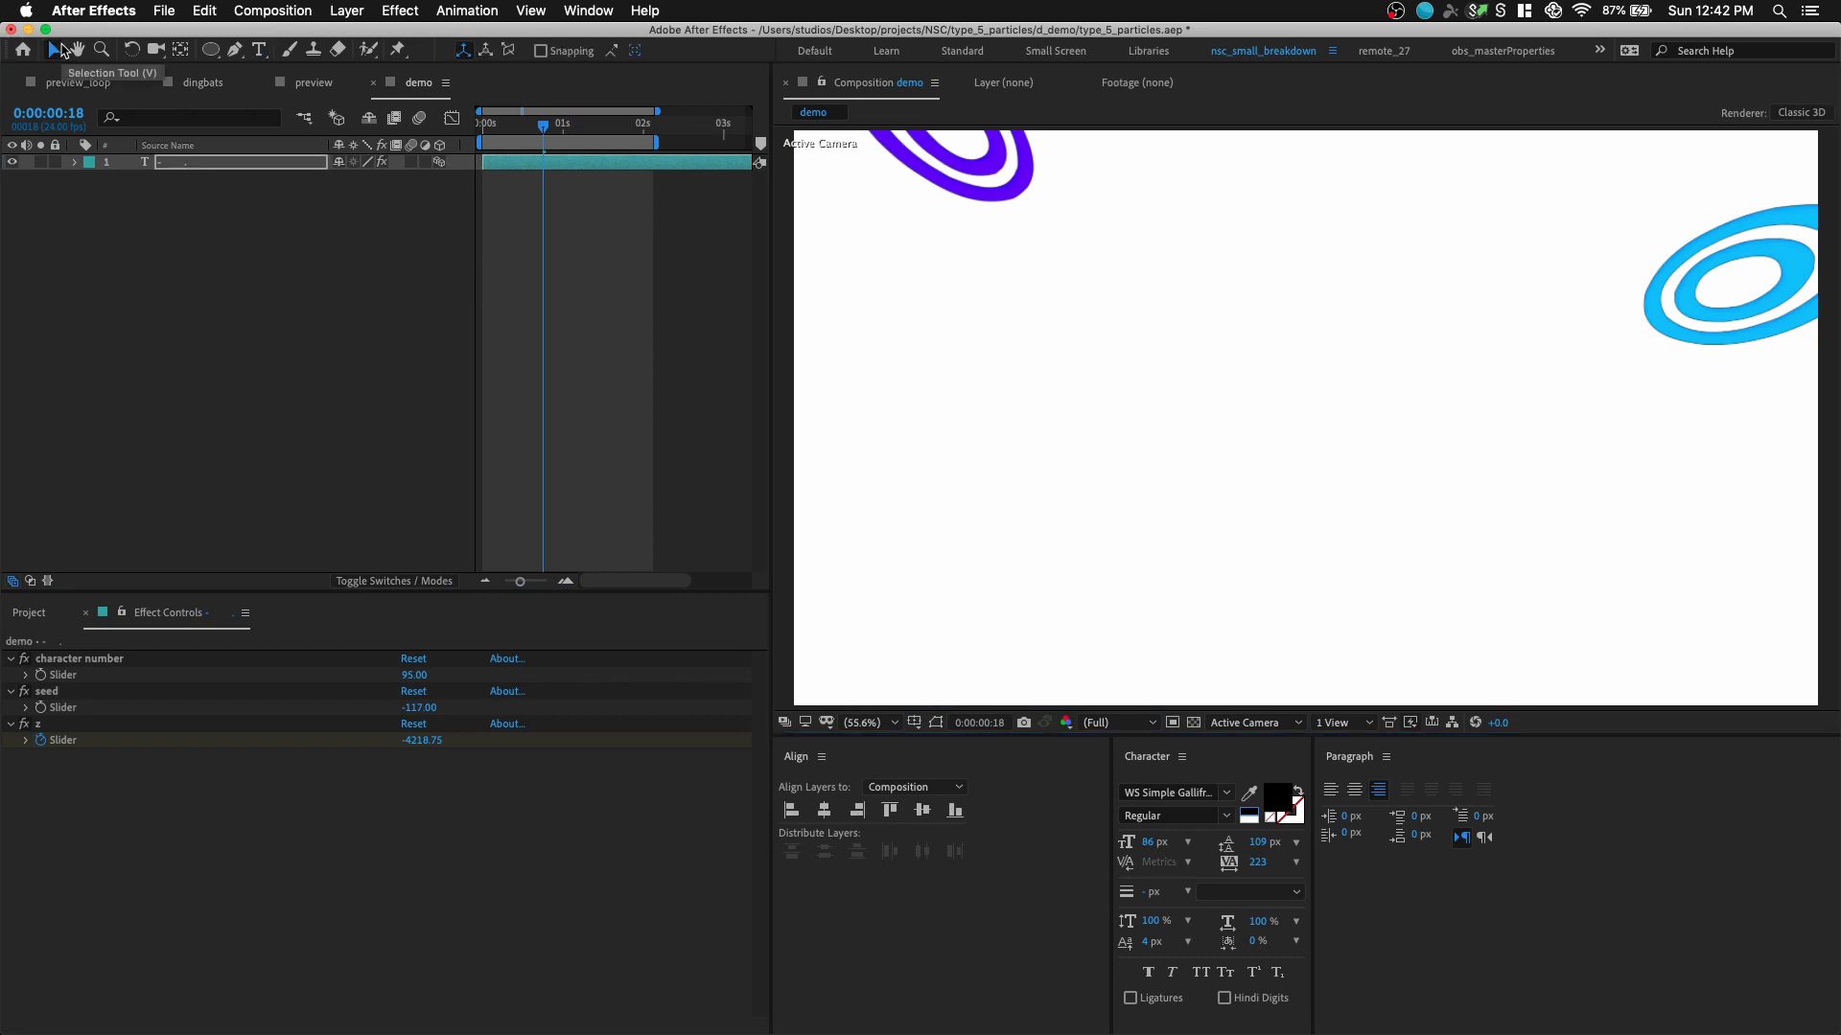
pyautogui.click(830, 297)
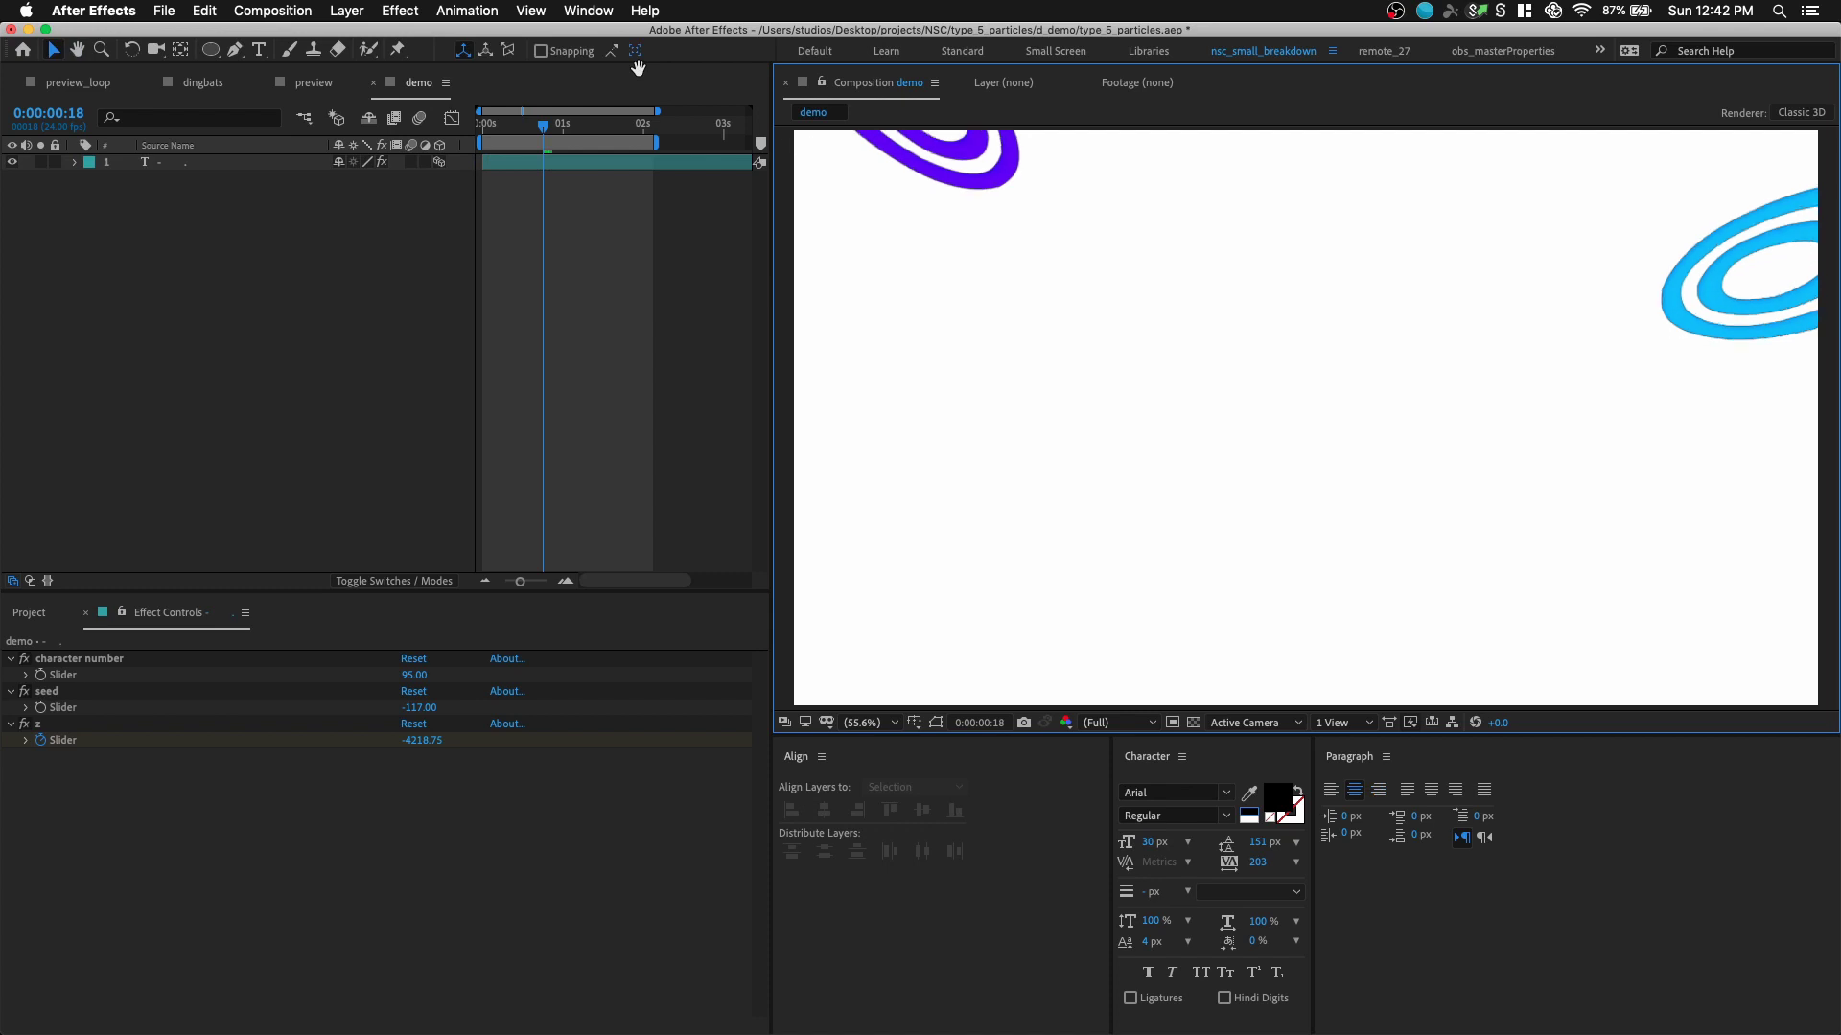
# - Preview the particle ring from the start, then set character number to 100 for colored bars
pyautogui.click(459, 137)
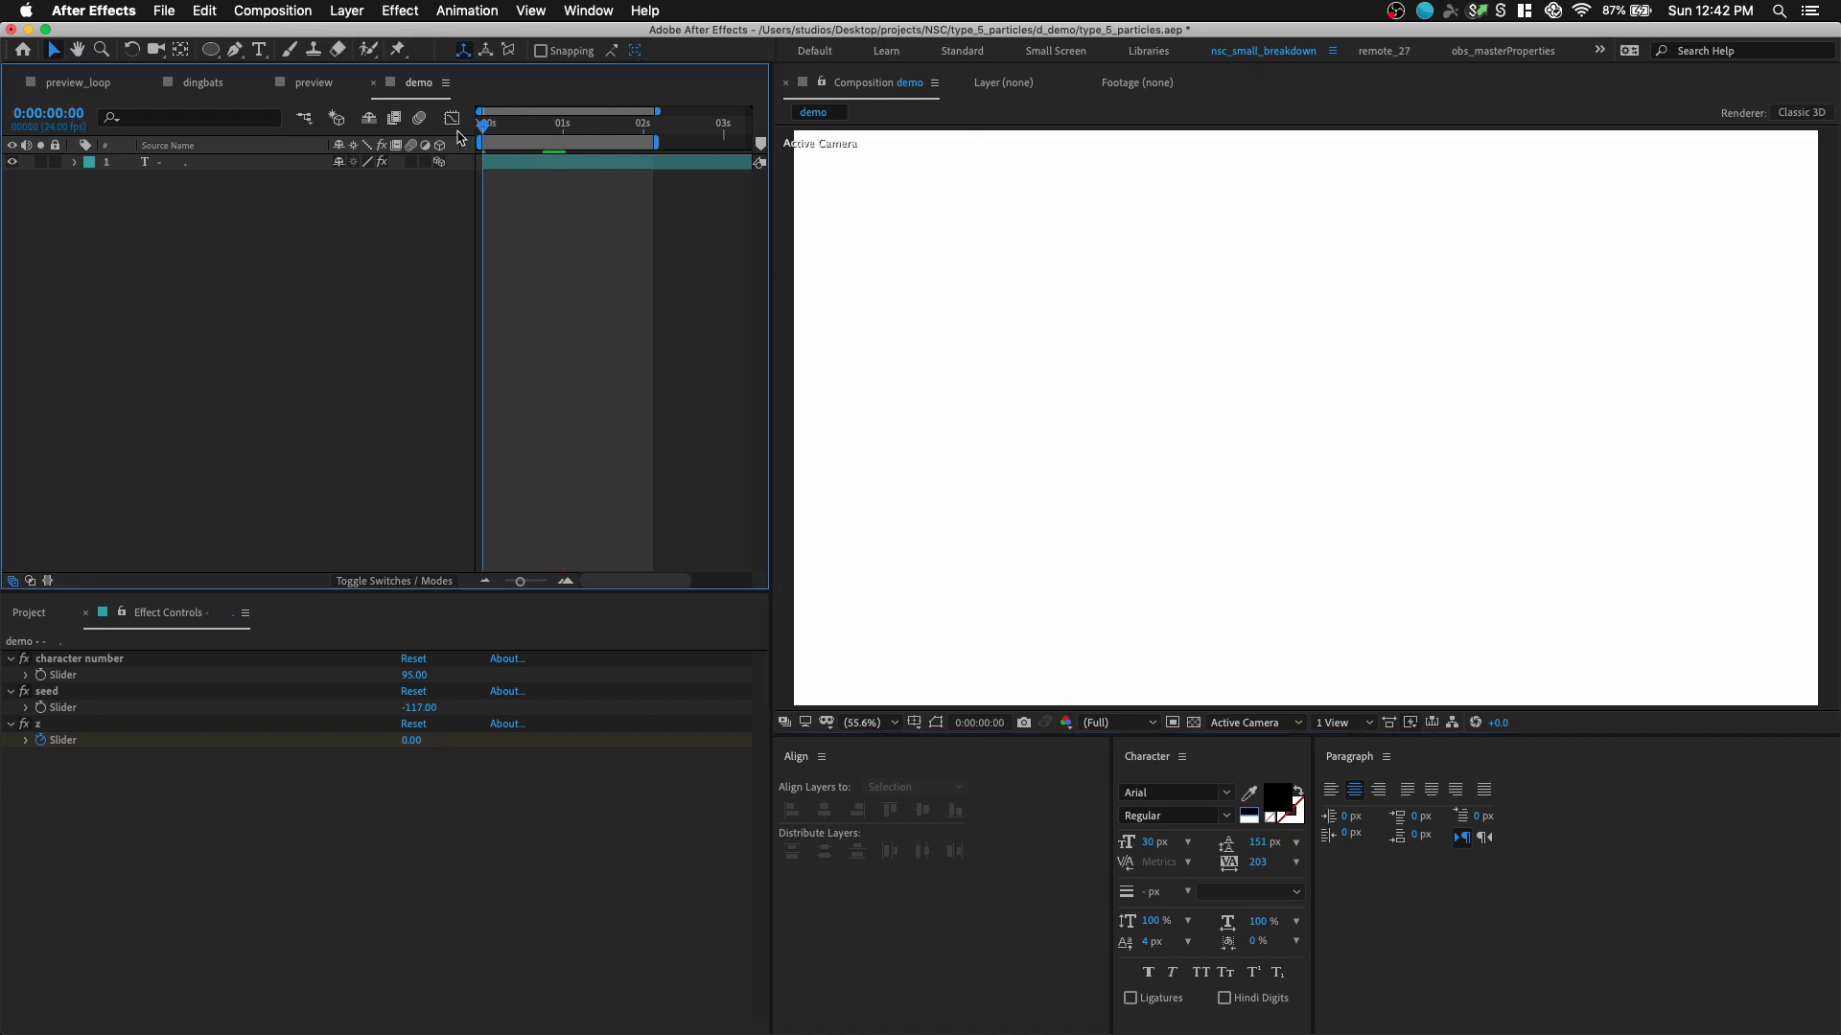
pyautogui.press('space')
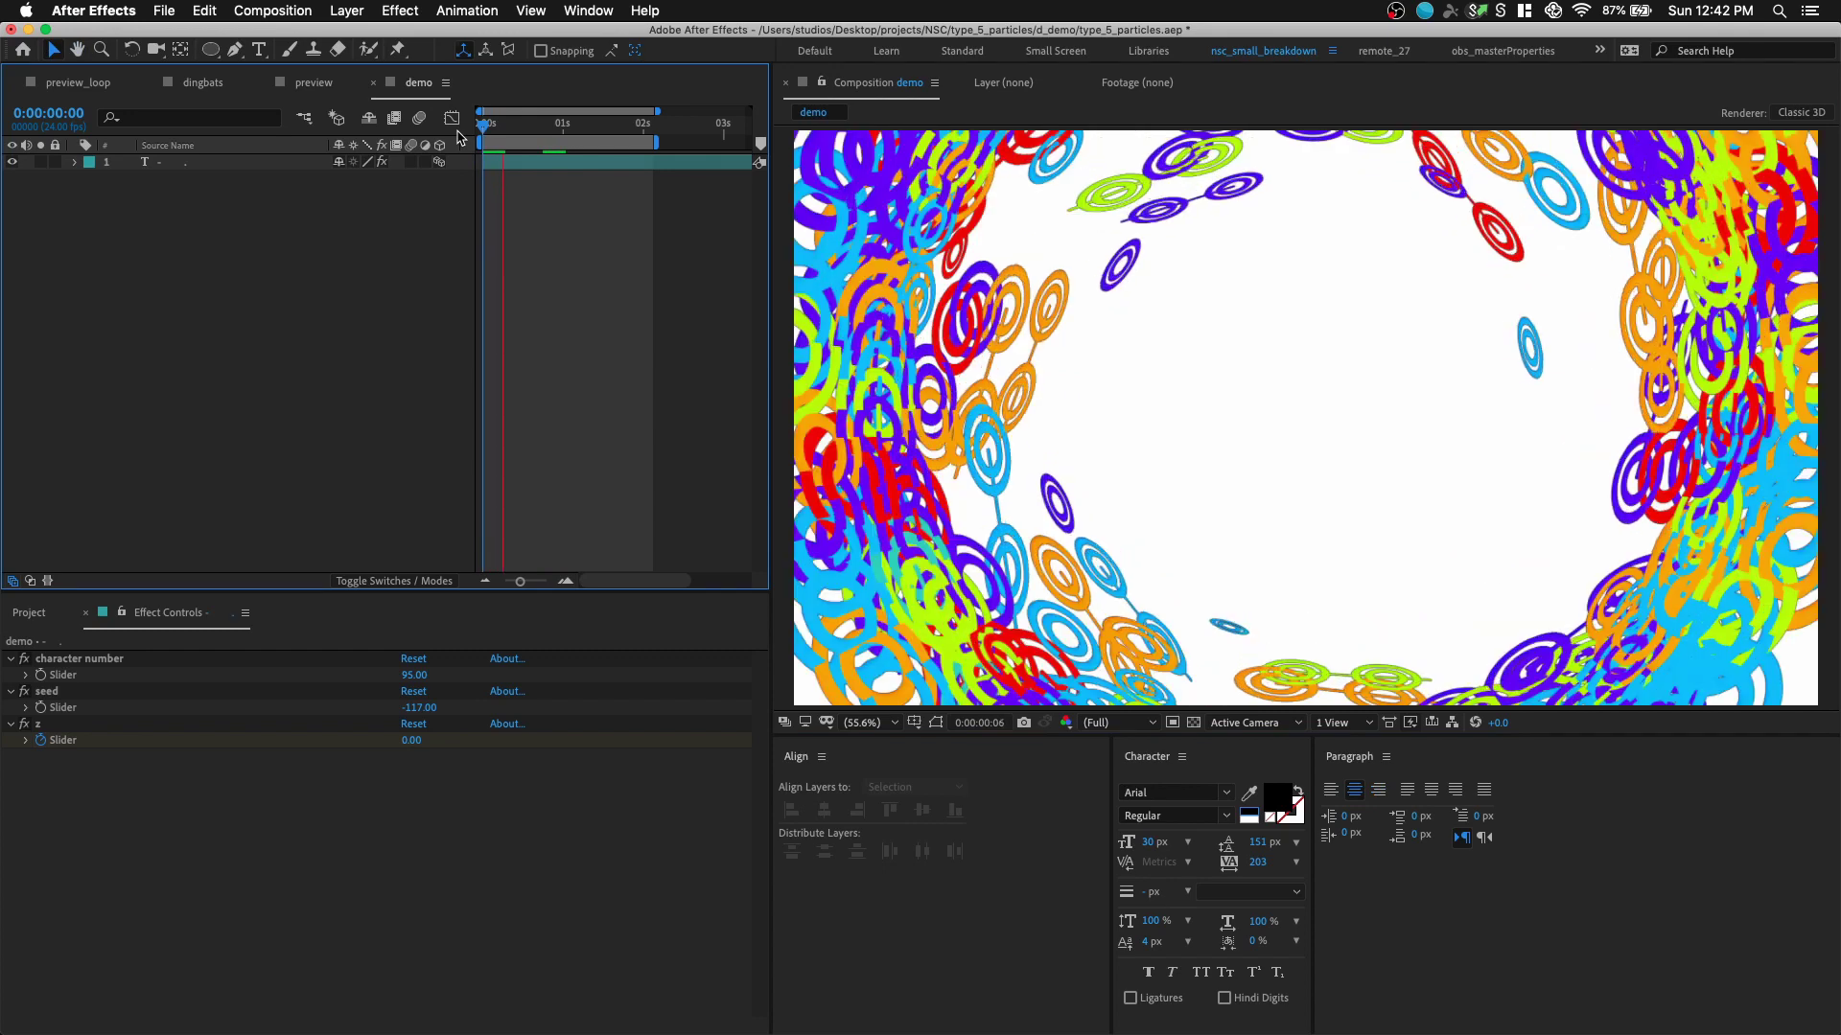
pyautogui.press('space')
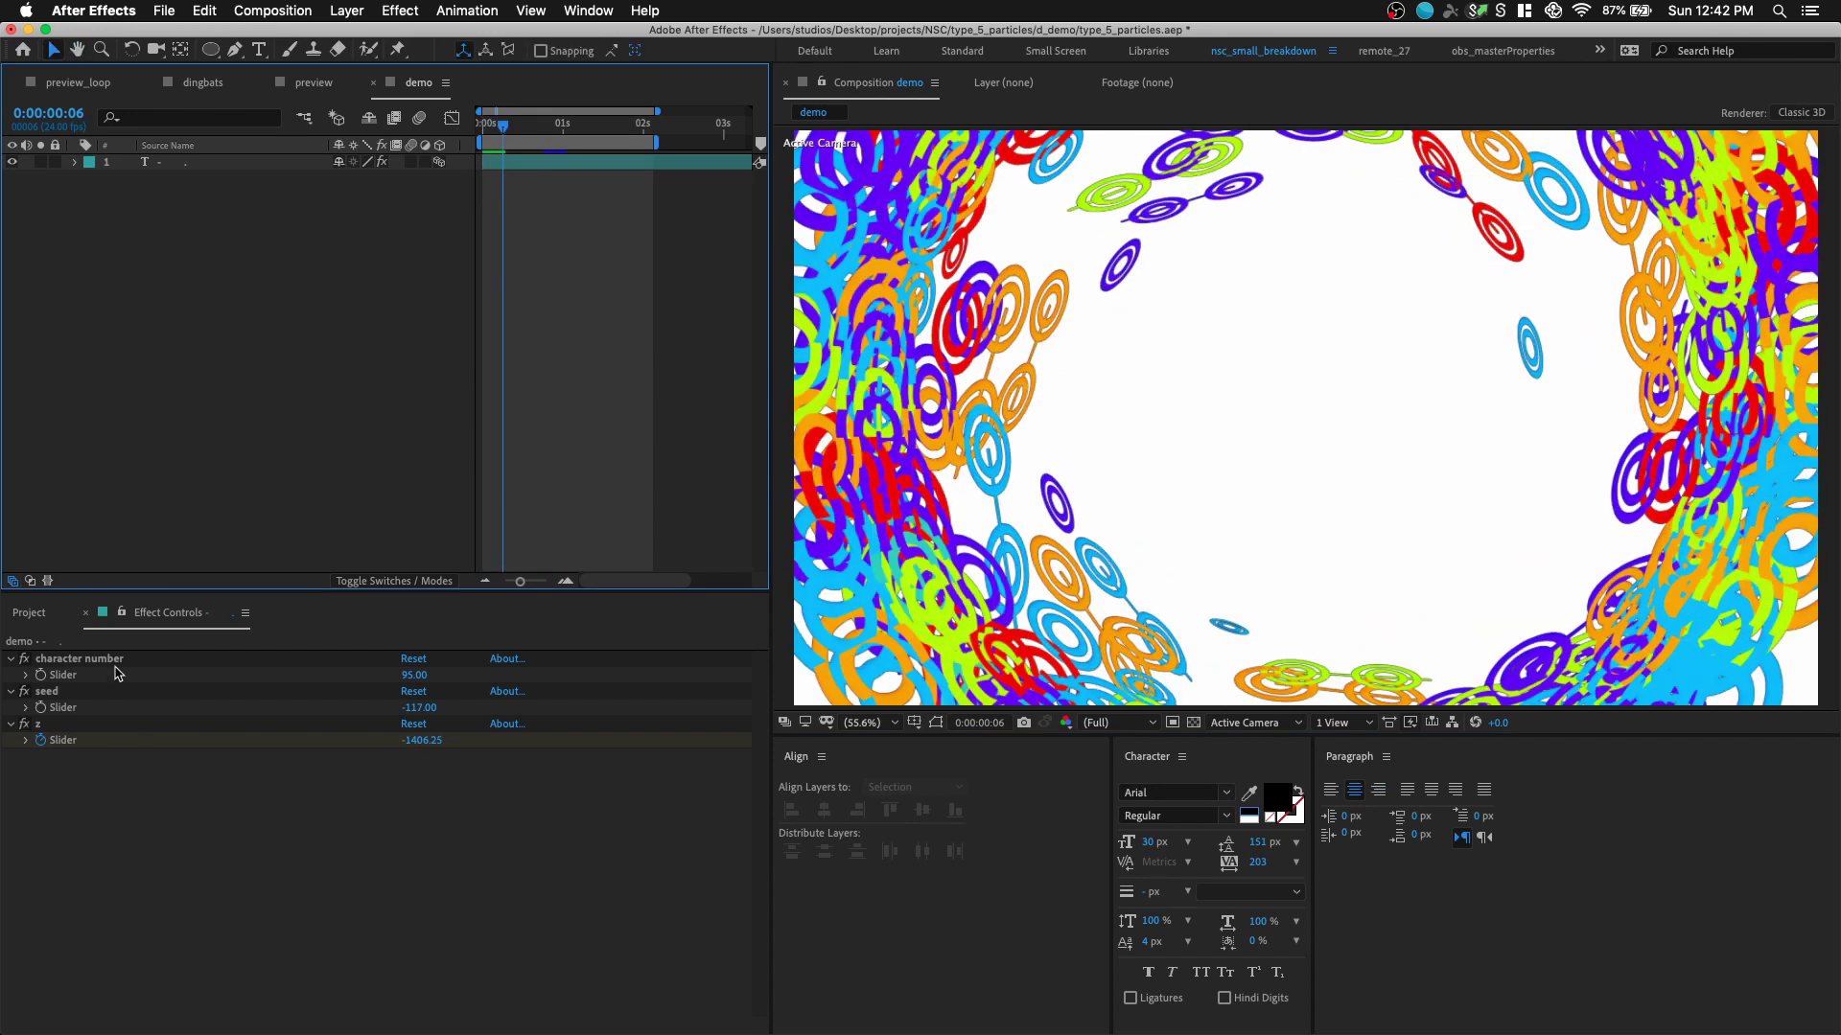
pyautogui.moveTo(422, 675); pyautogui.dragTo(338, 670)
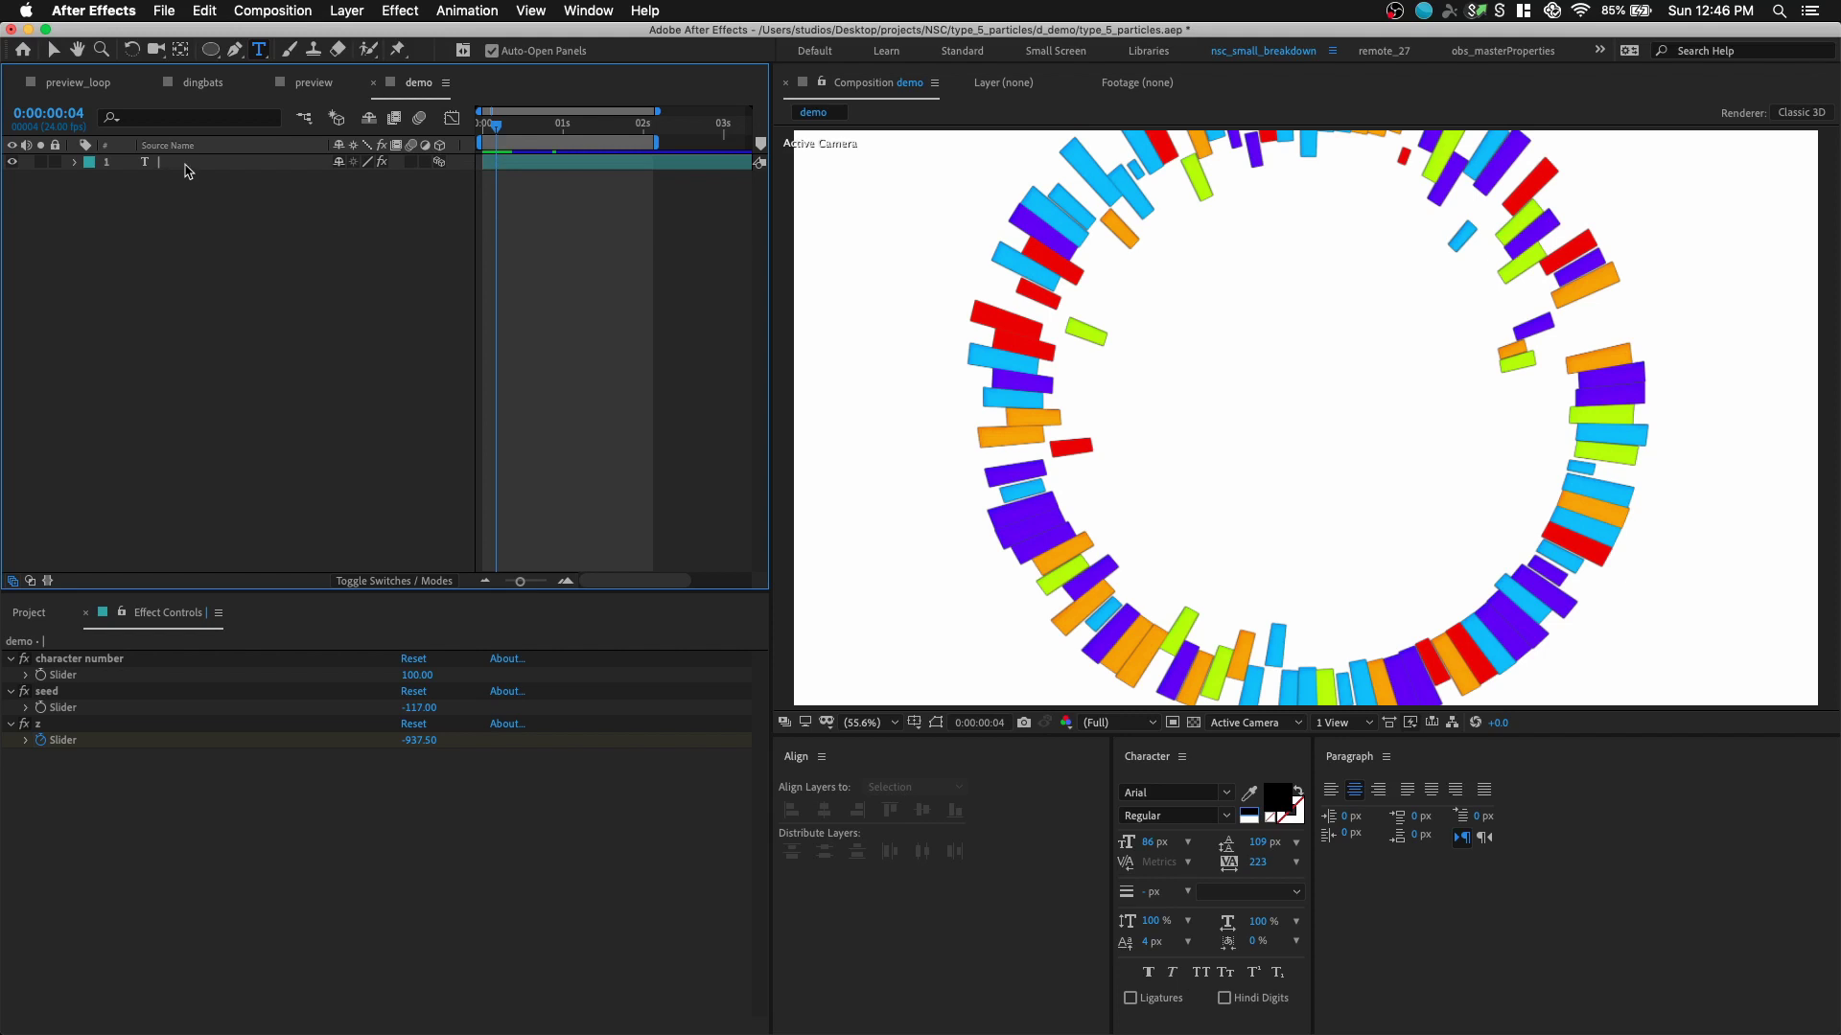
# - Duplicate the text particle layer at frame 5 and shift the copy slightly later in time
pyautogui.click(190, 163)
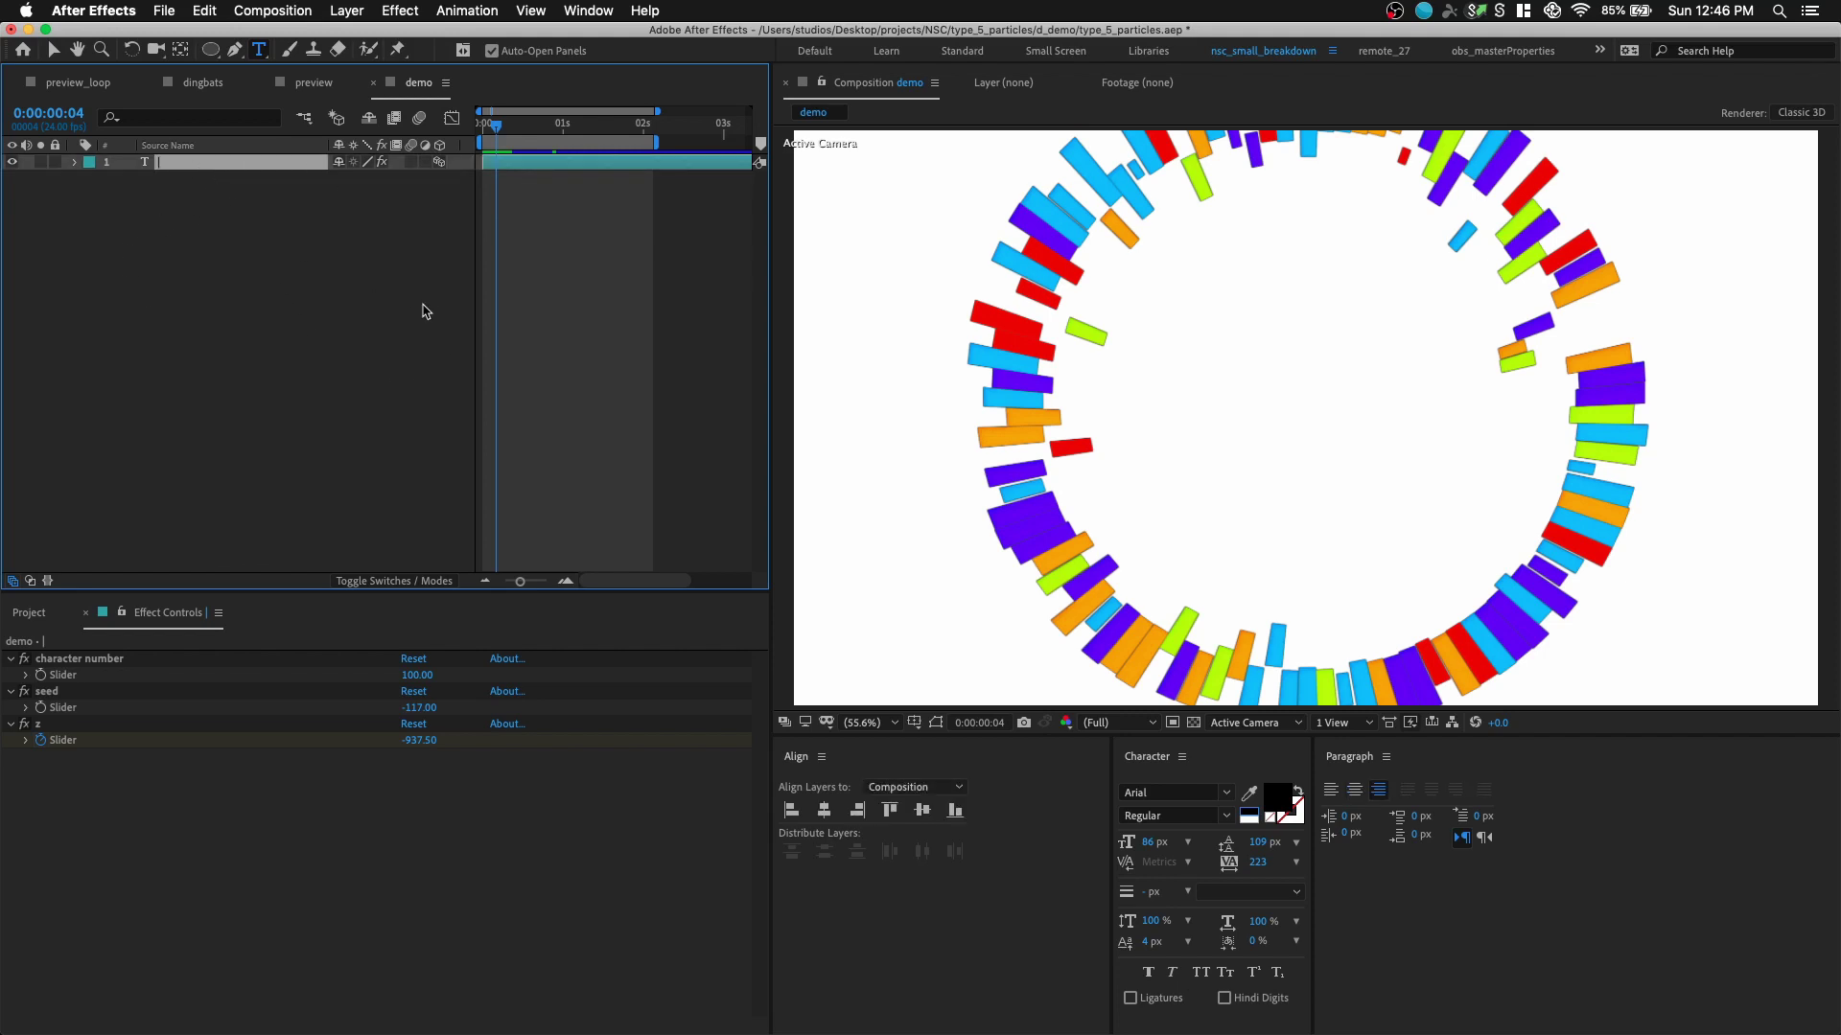
pyautogui.moveTo(498, 124); pyautogui.dragTo(500, 128)
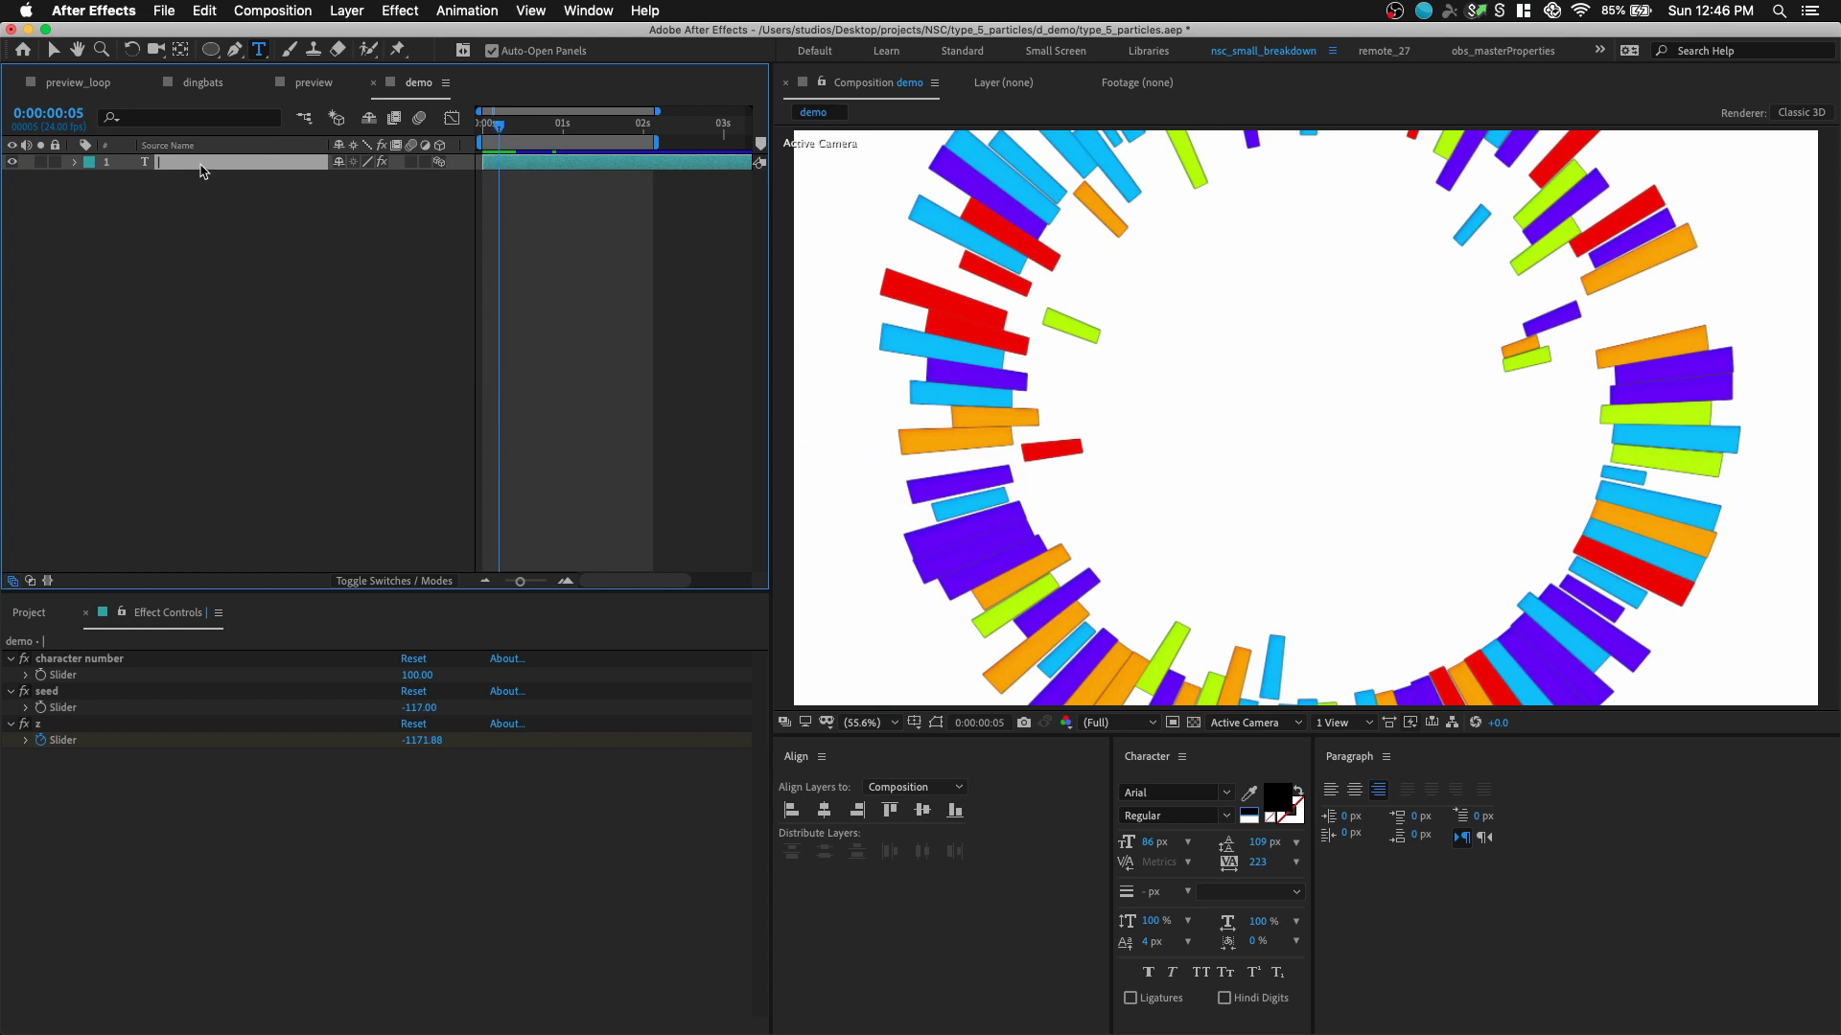
pyautogui.press('super+d')
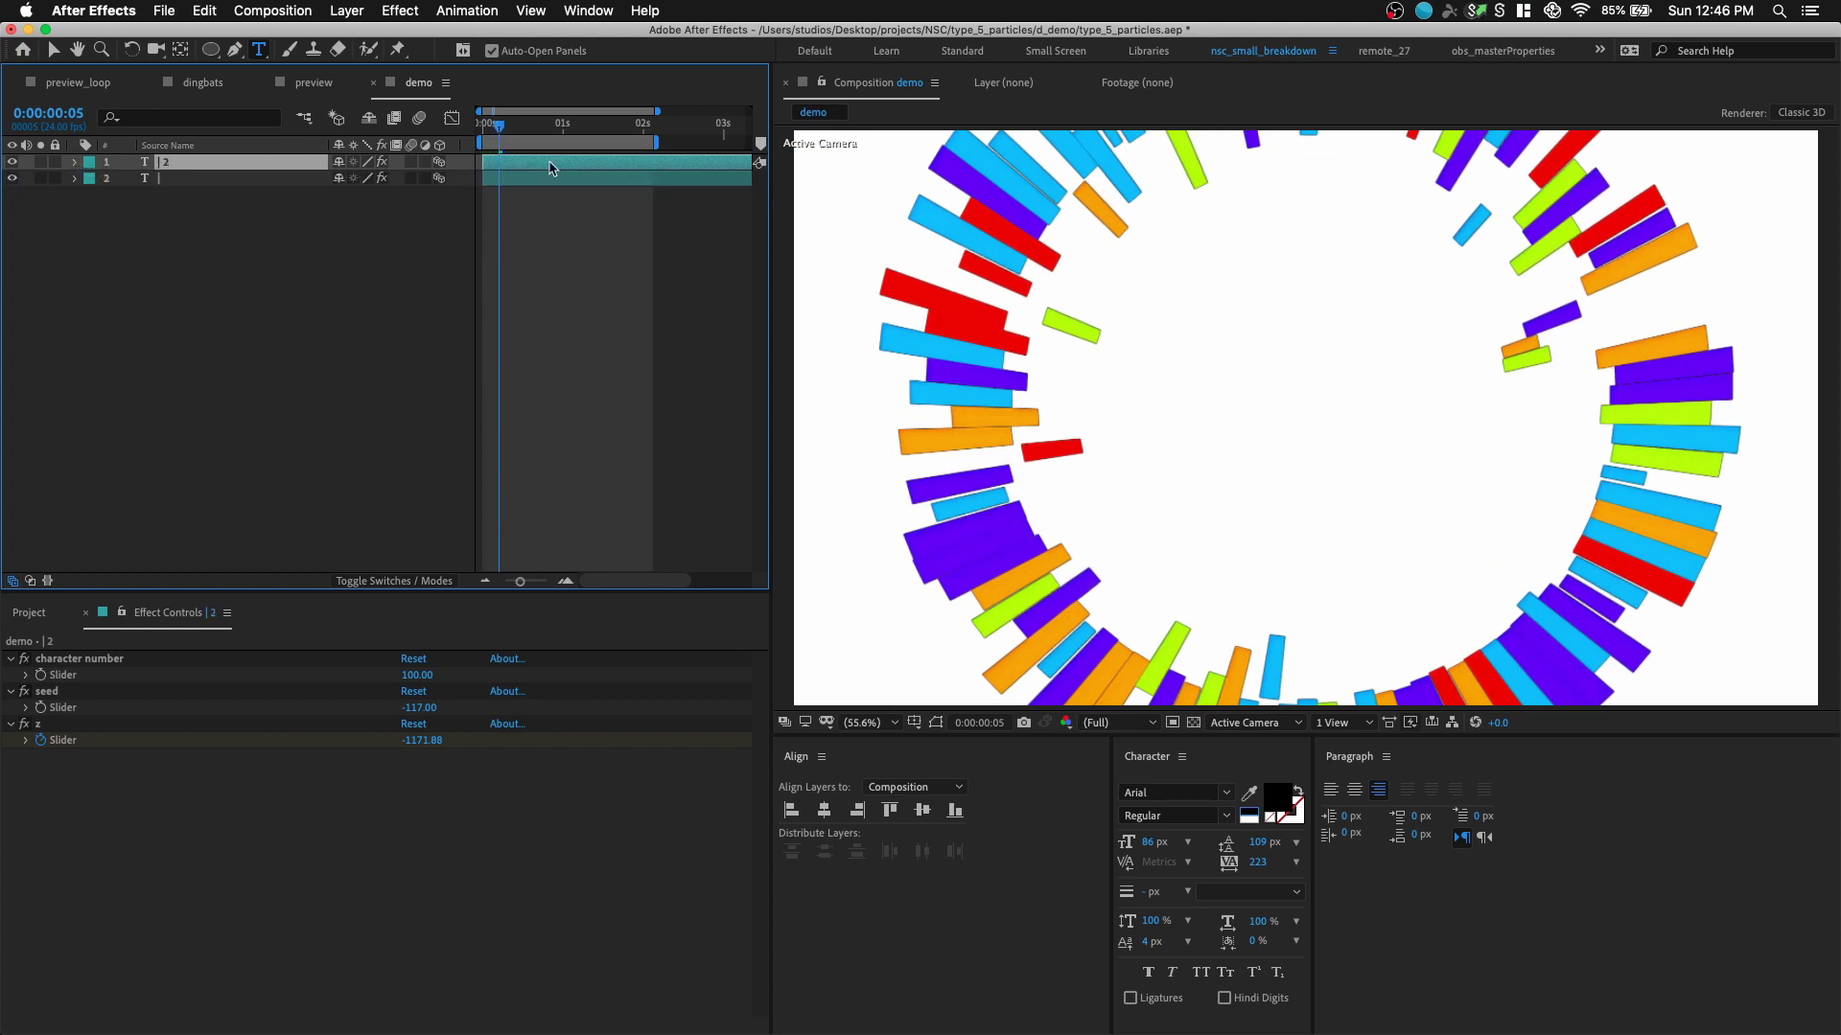
pyautogui.moveTo(553, 169); pyautogui.dragTo(562, 169)
# - Set the duplicate's character number to 30 and its seed to -33
pyautogui.click(417, 675)
pyautogui.write('30')
pyautogui.press('Return')
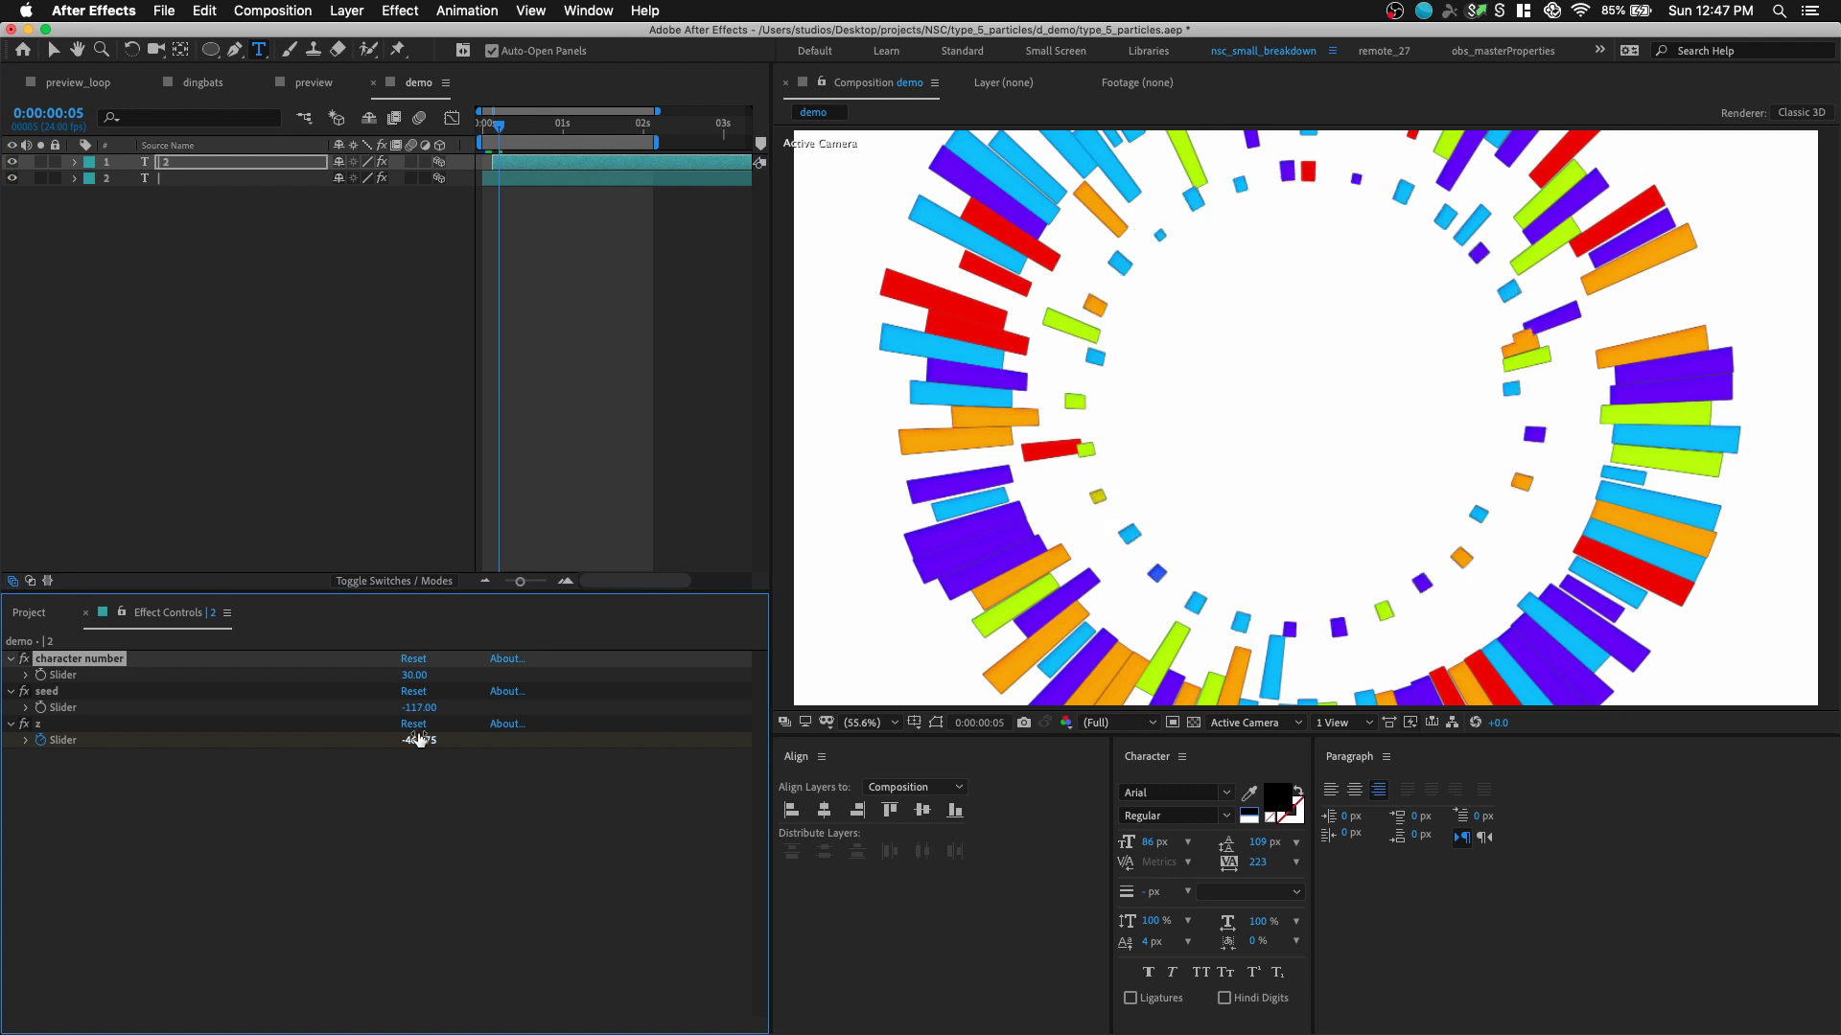
pyautogui.moveTo(419, 707); pyautogui.dragTo(410, 707)
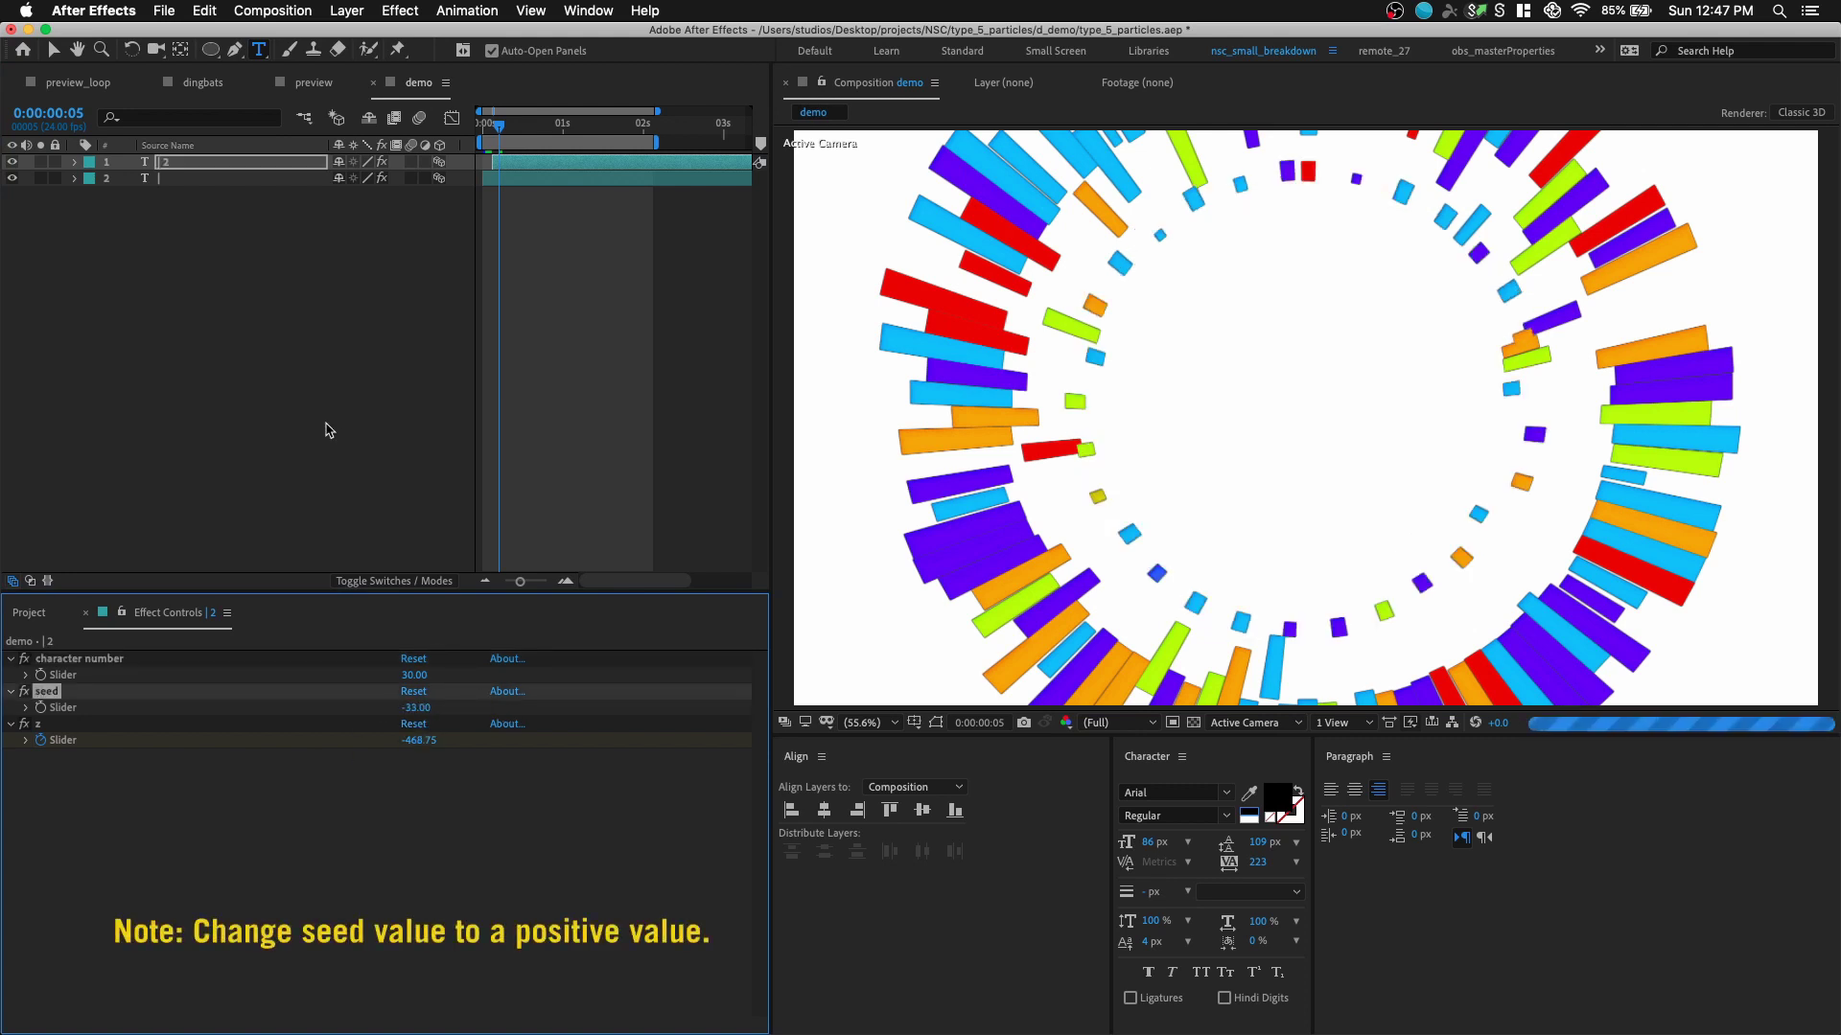
pyautogui.click(75, 162)
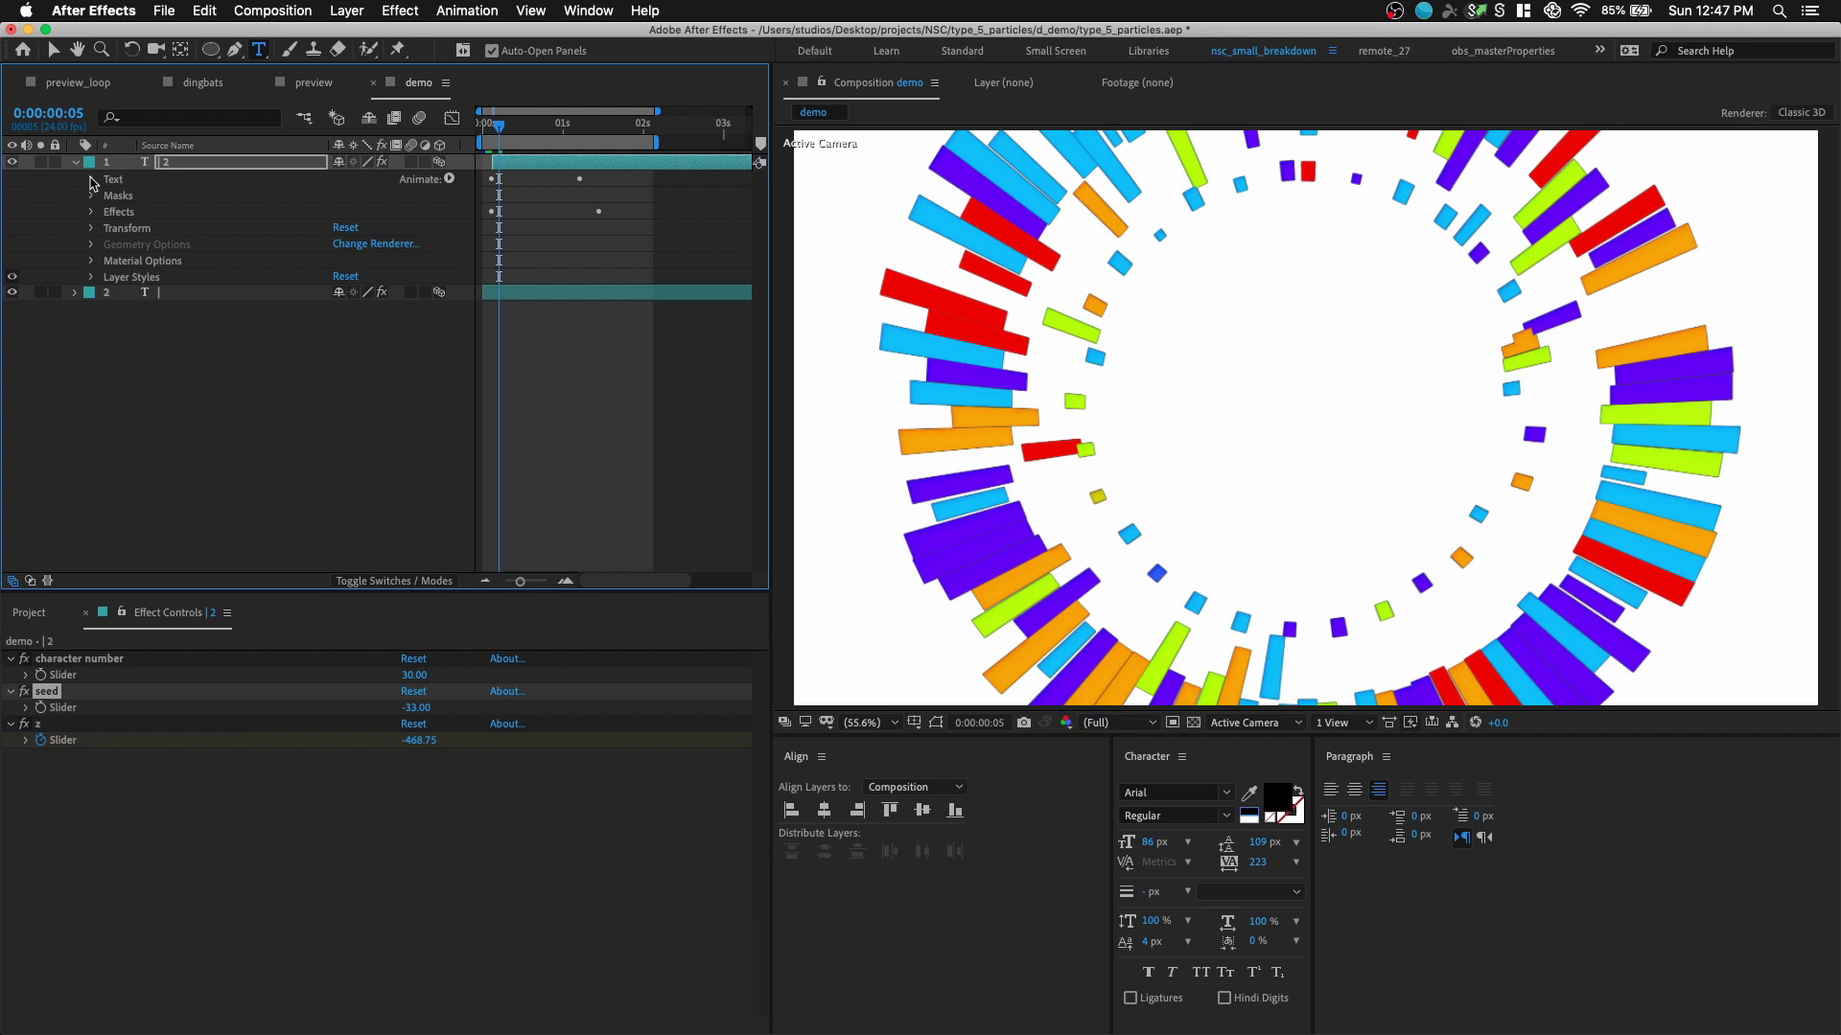
# - Shrink the inner ring's pieces by setting the offset animator's Scale to 86
pyautogui.click(91, 179)
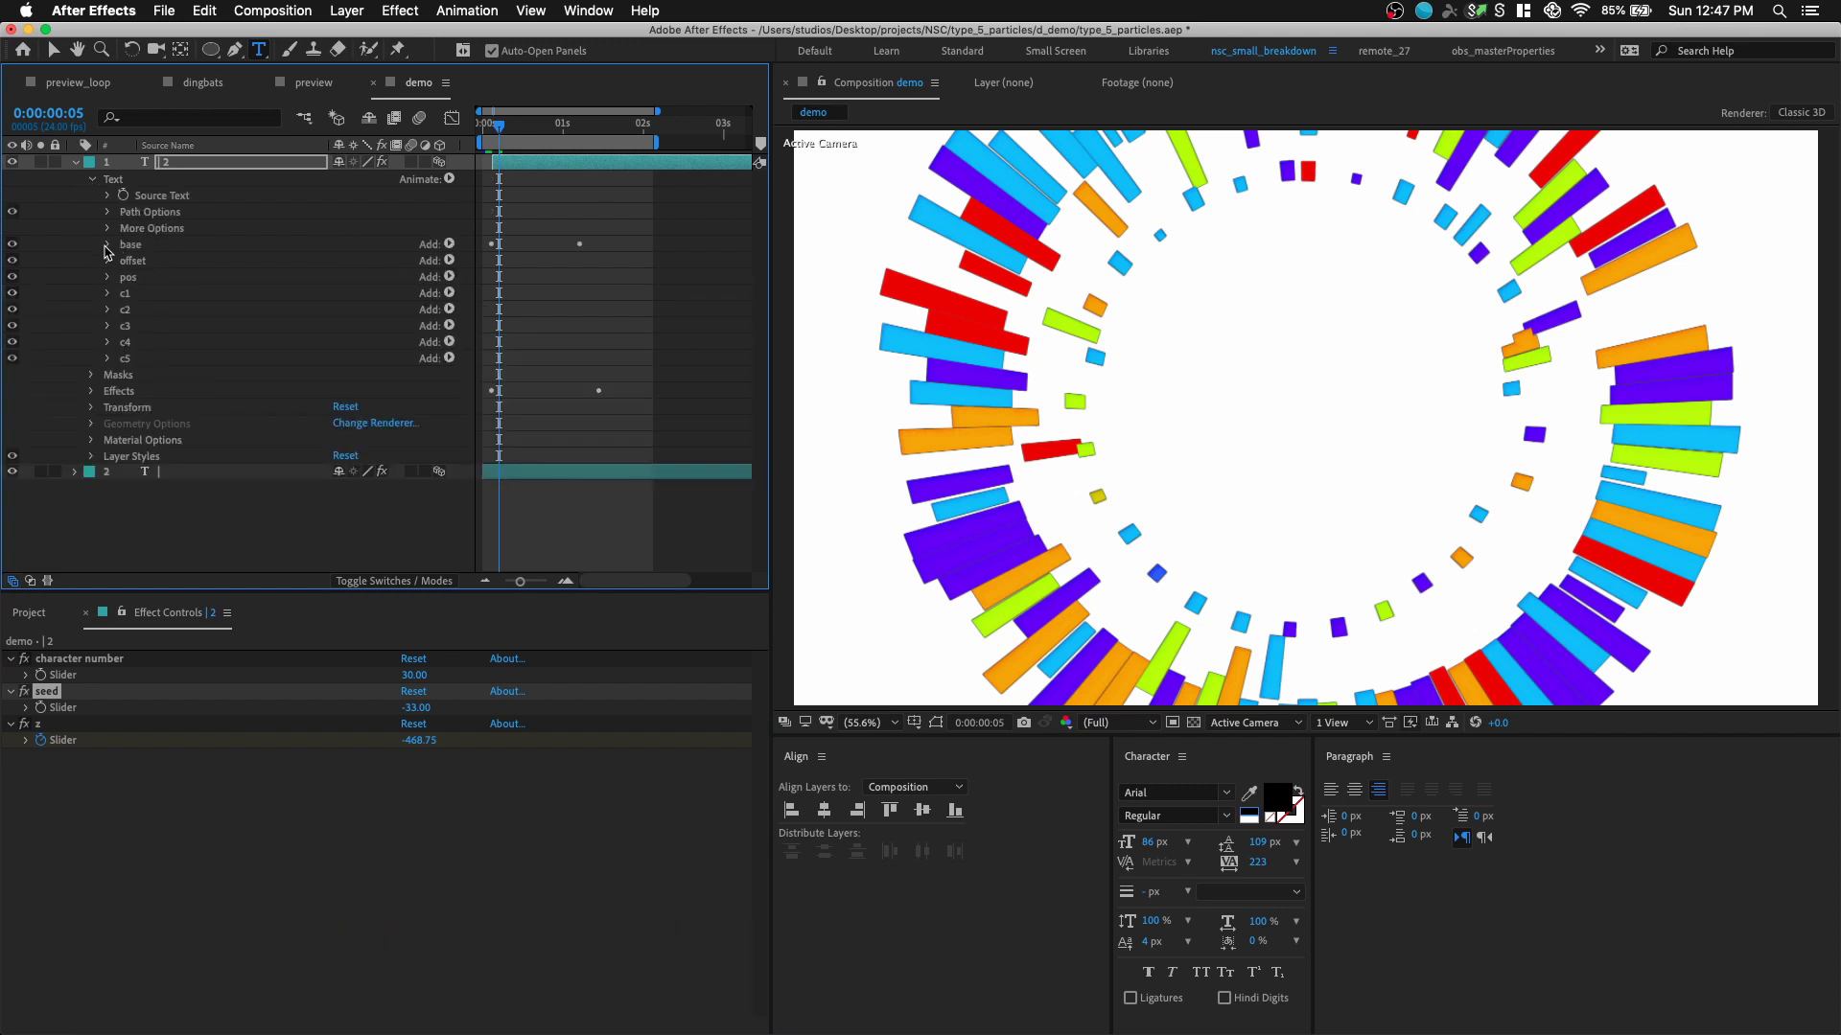
pyautogui.click(107, 261)
pyautogui.click(304, 292)
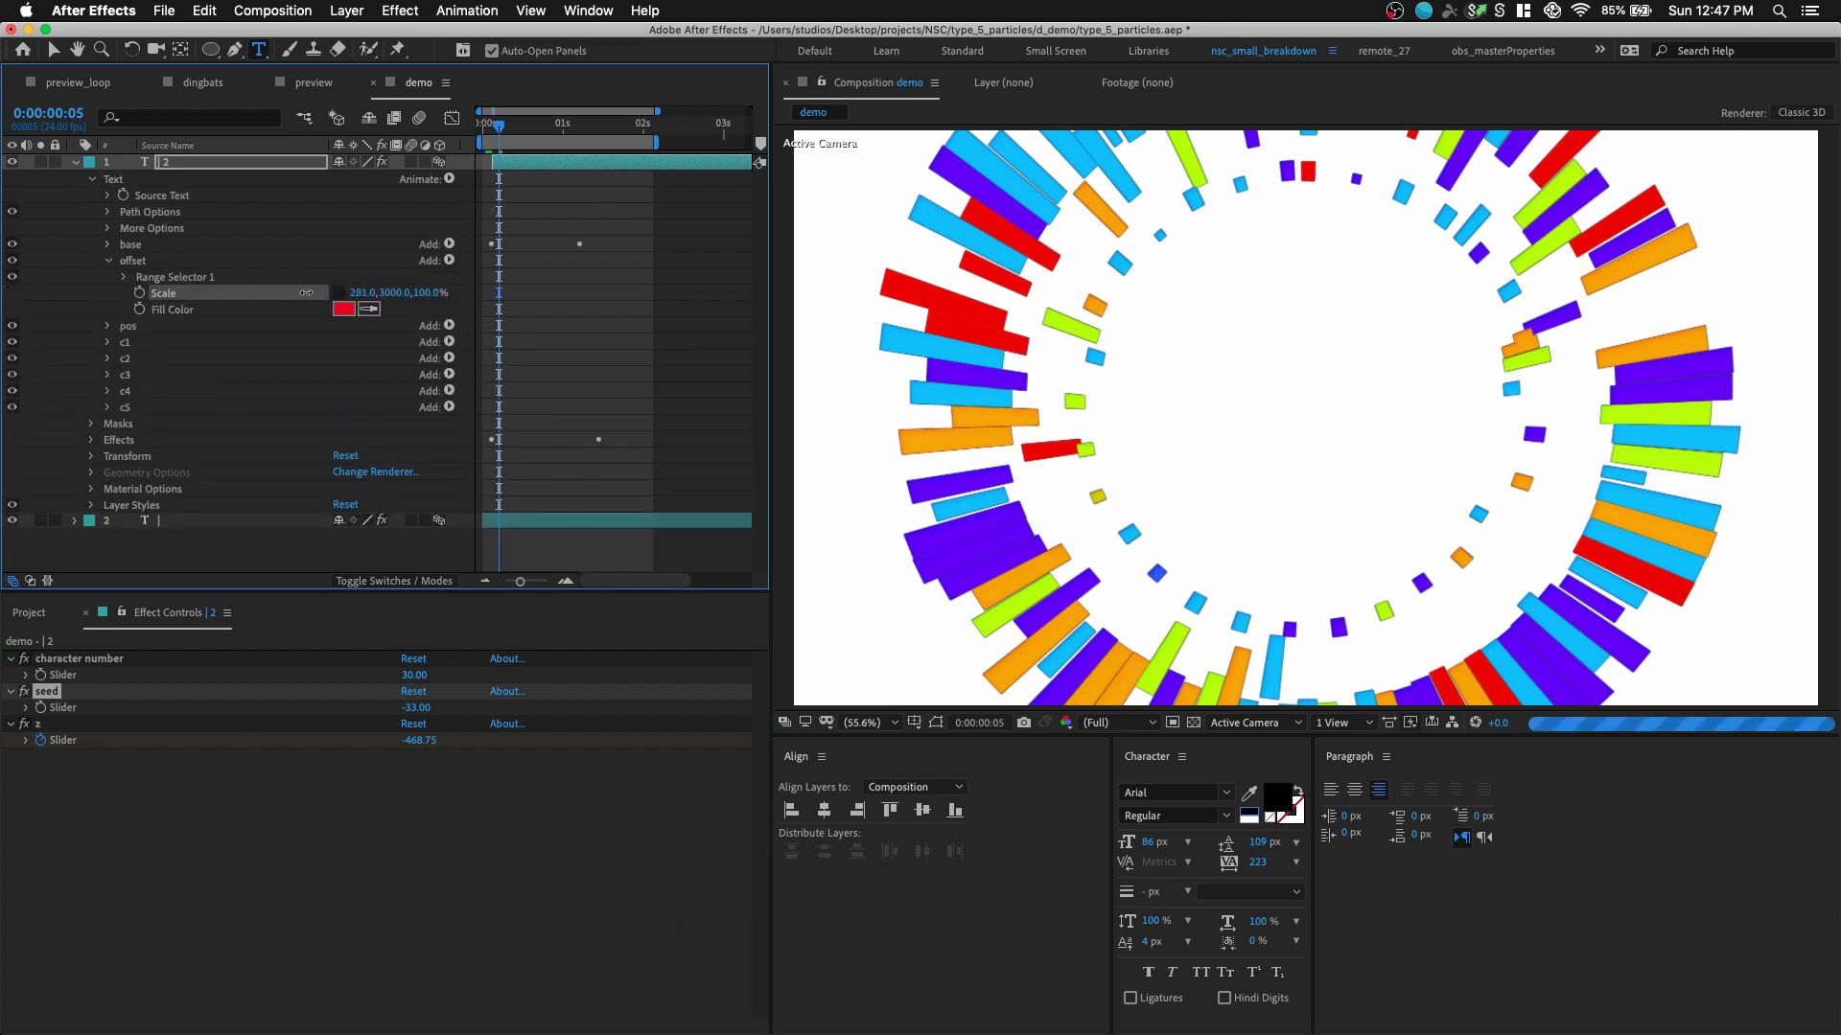
pyautogui.moveTo(253, 301); pyautogui.dragTo(201, 314)
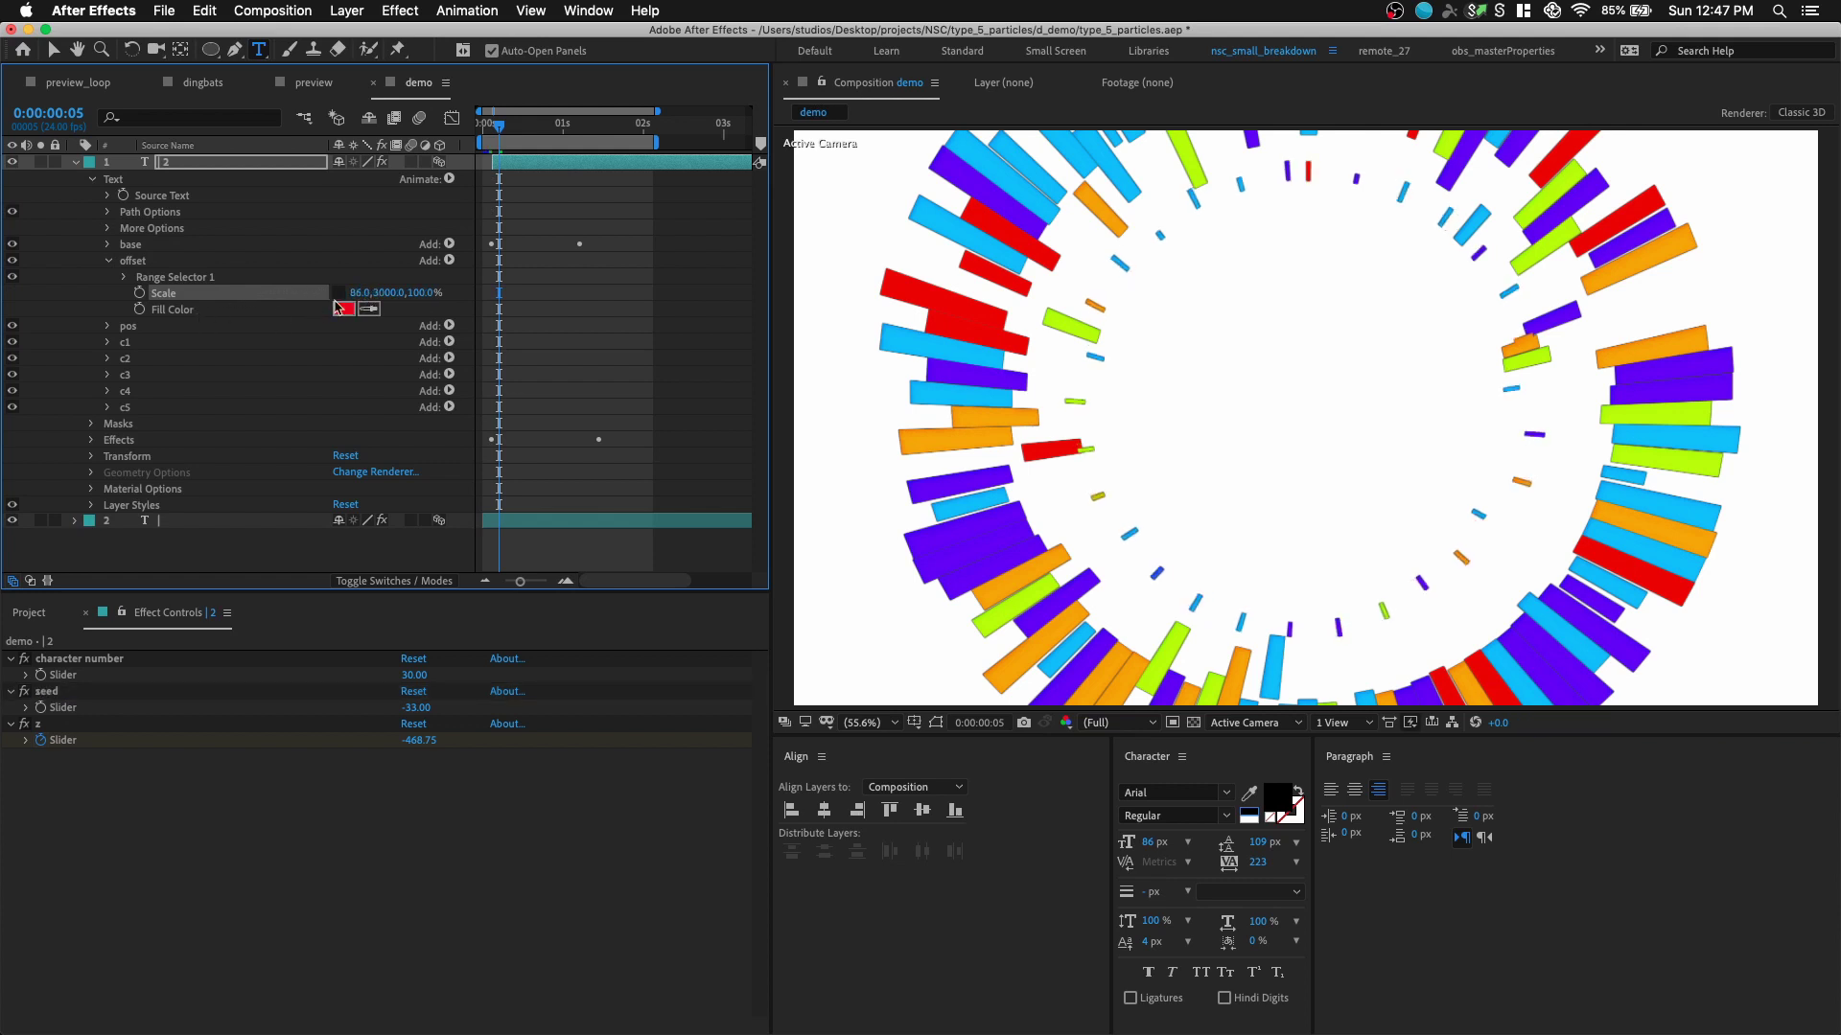
pyautogui.click(355, 292)
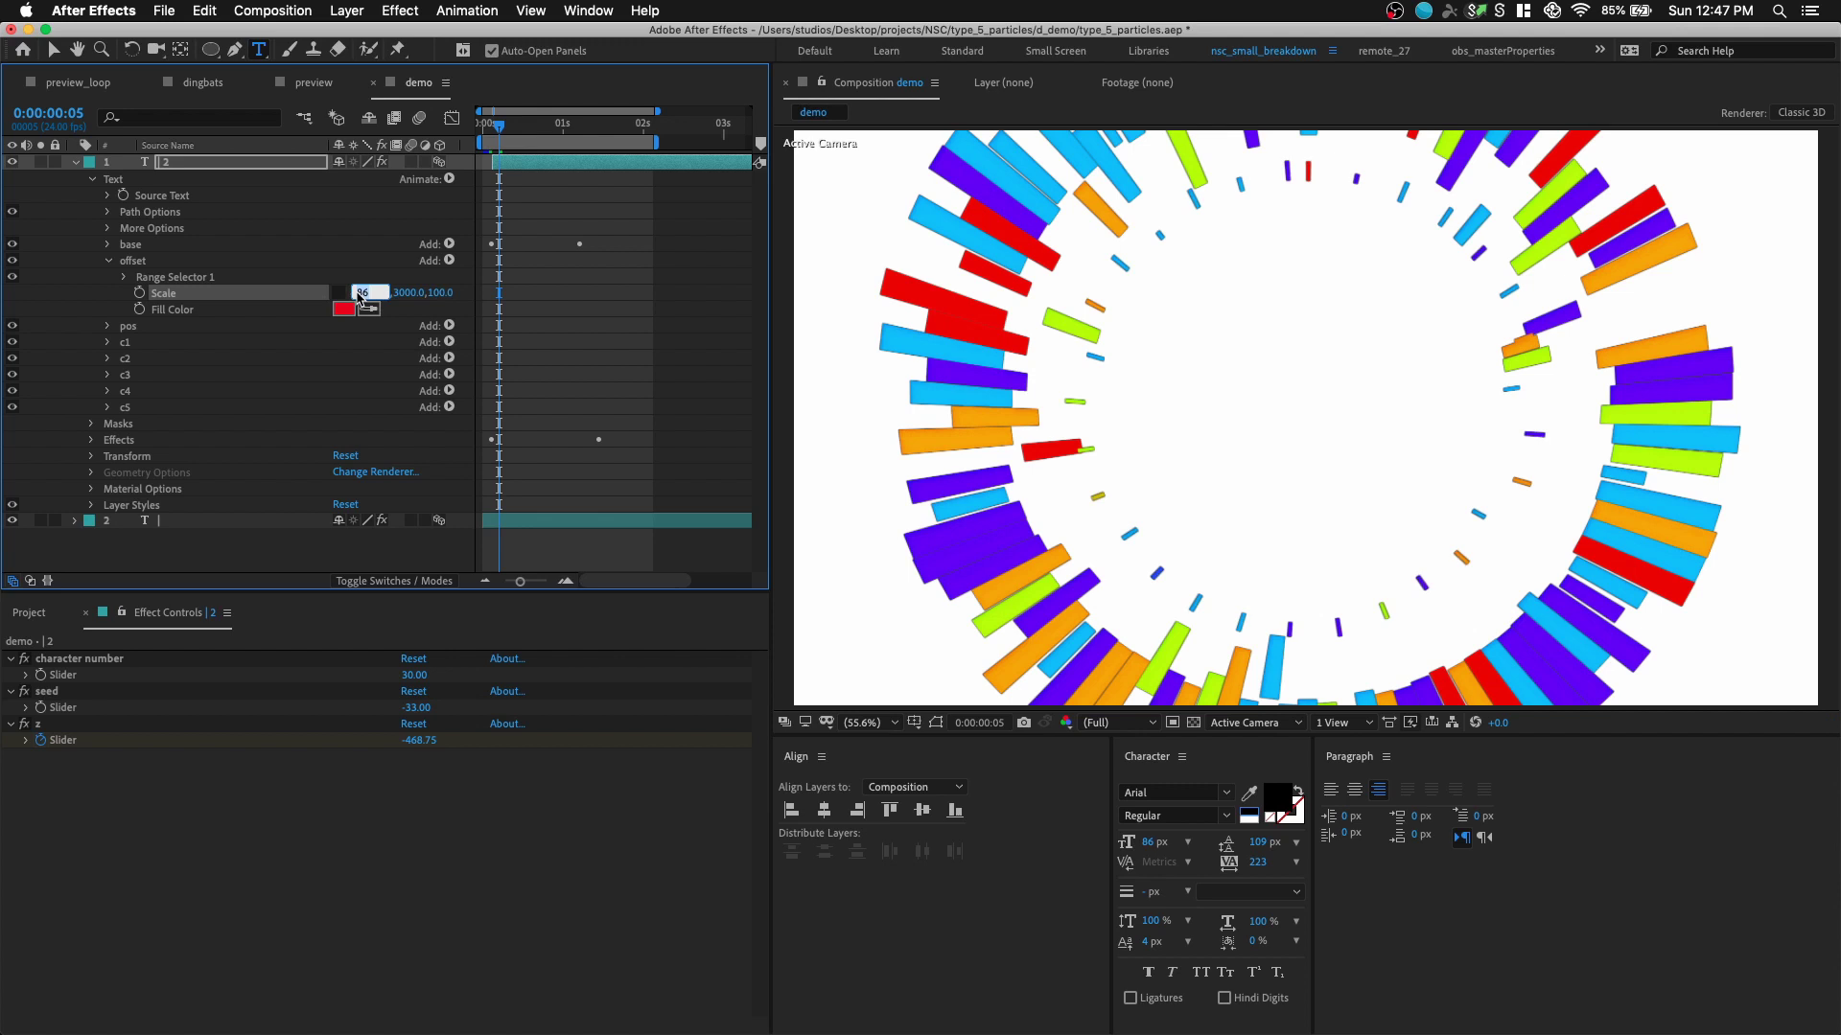
pyautogui.click(273, 234)
# - Duplicate layer 1 into a third ring, offset it slightly later, with character number 300
pyautogui.click(257, 165)
pyautogui.press('super+d')
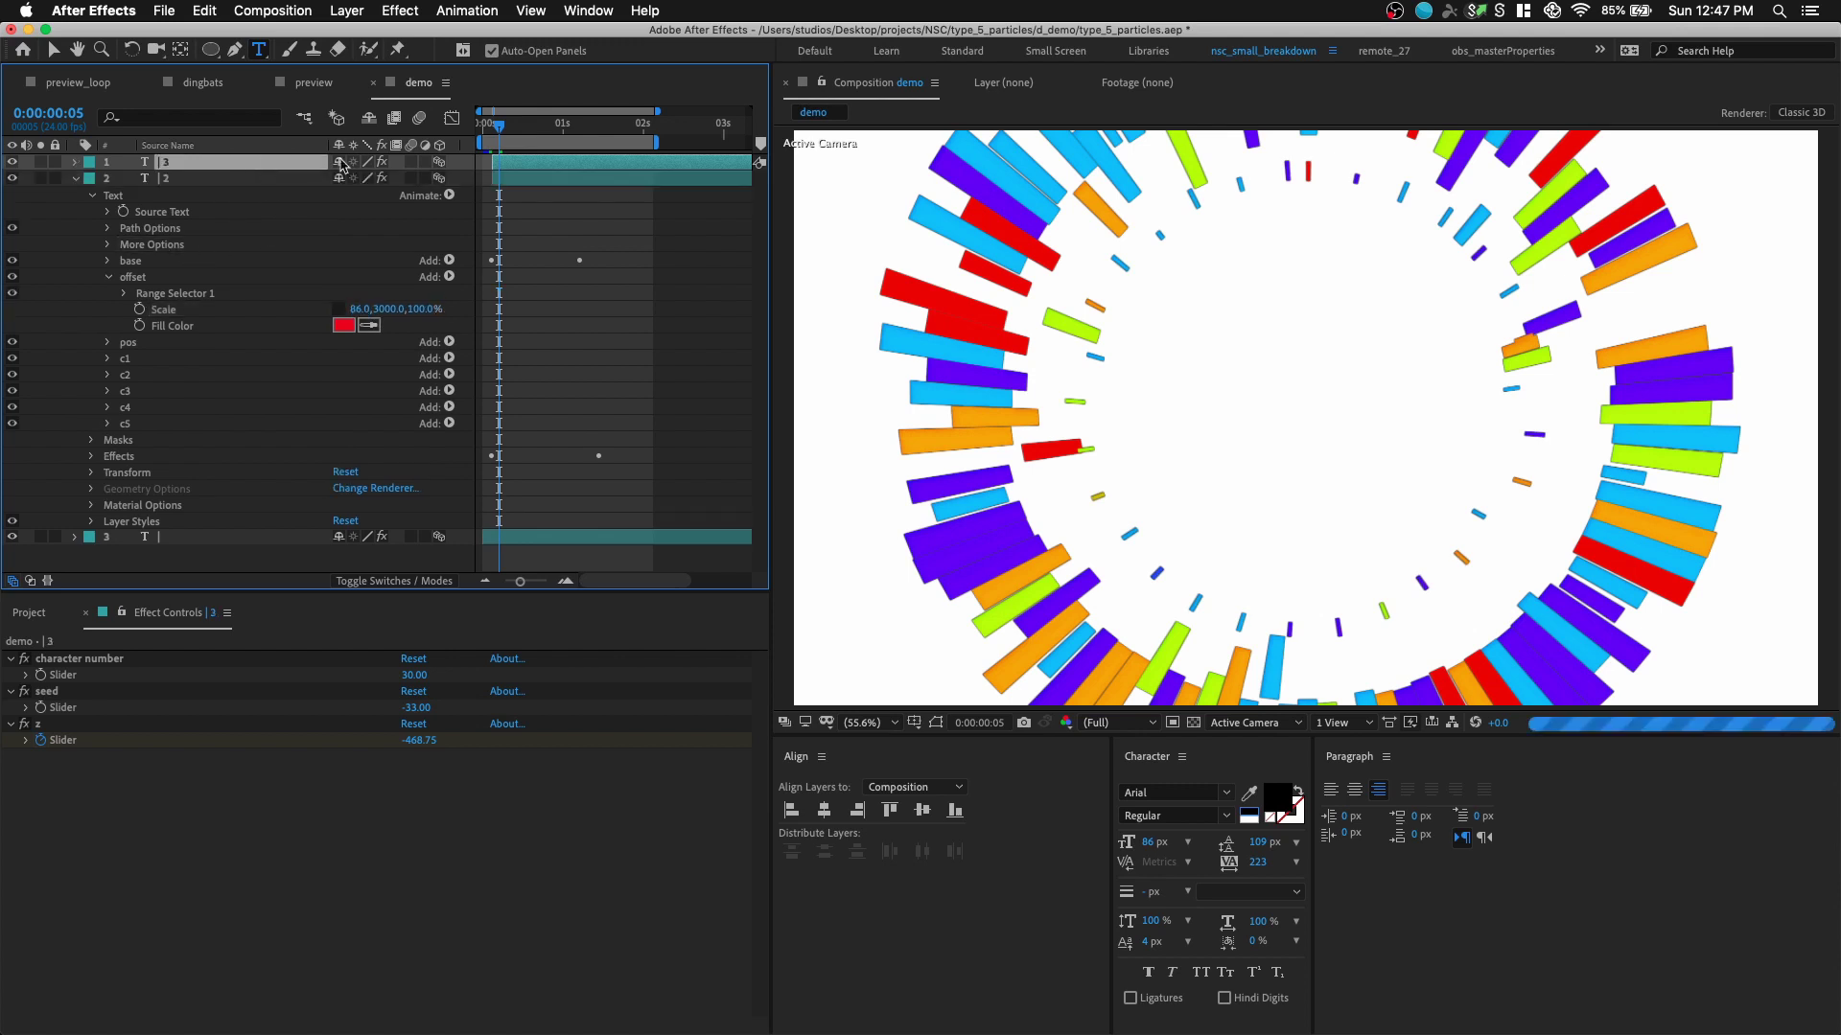
pyautogui.moveTo(525, 165); pyautogui.dragTo(537, 165)
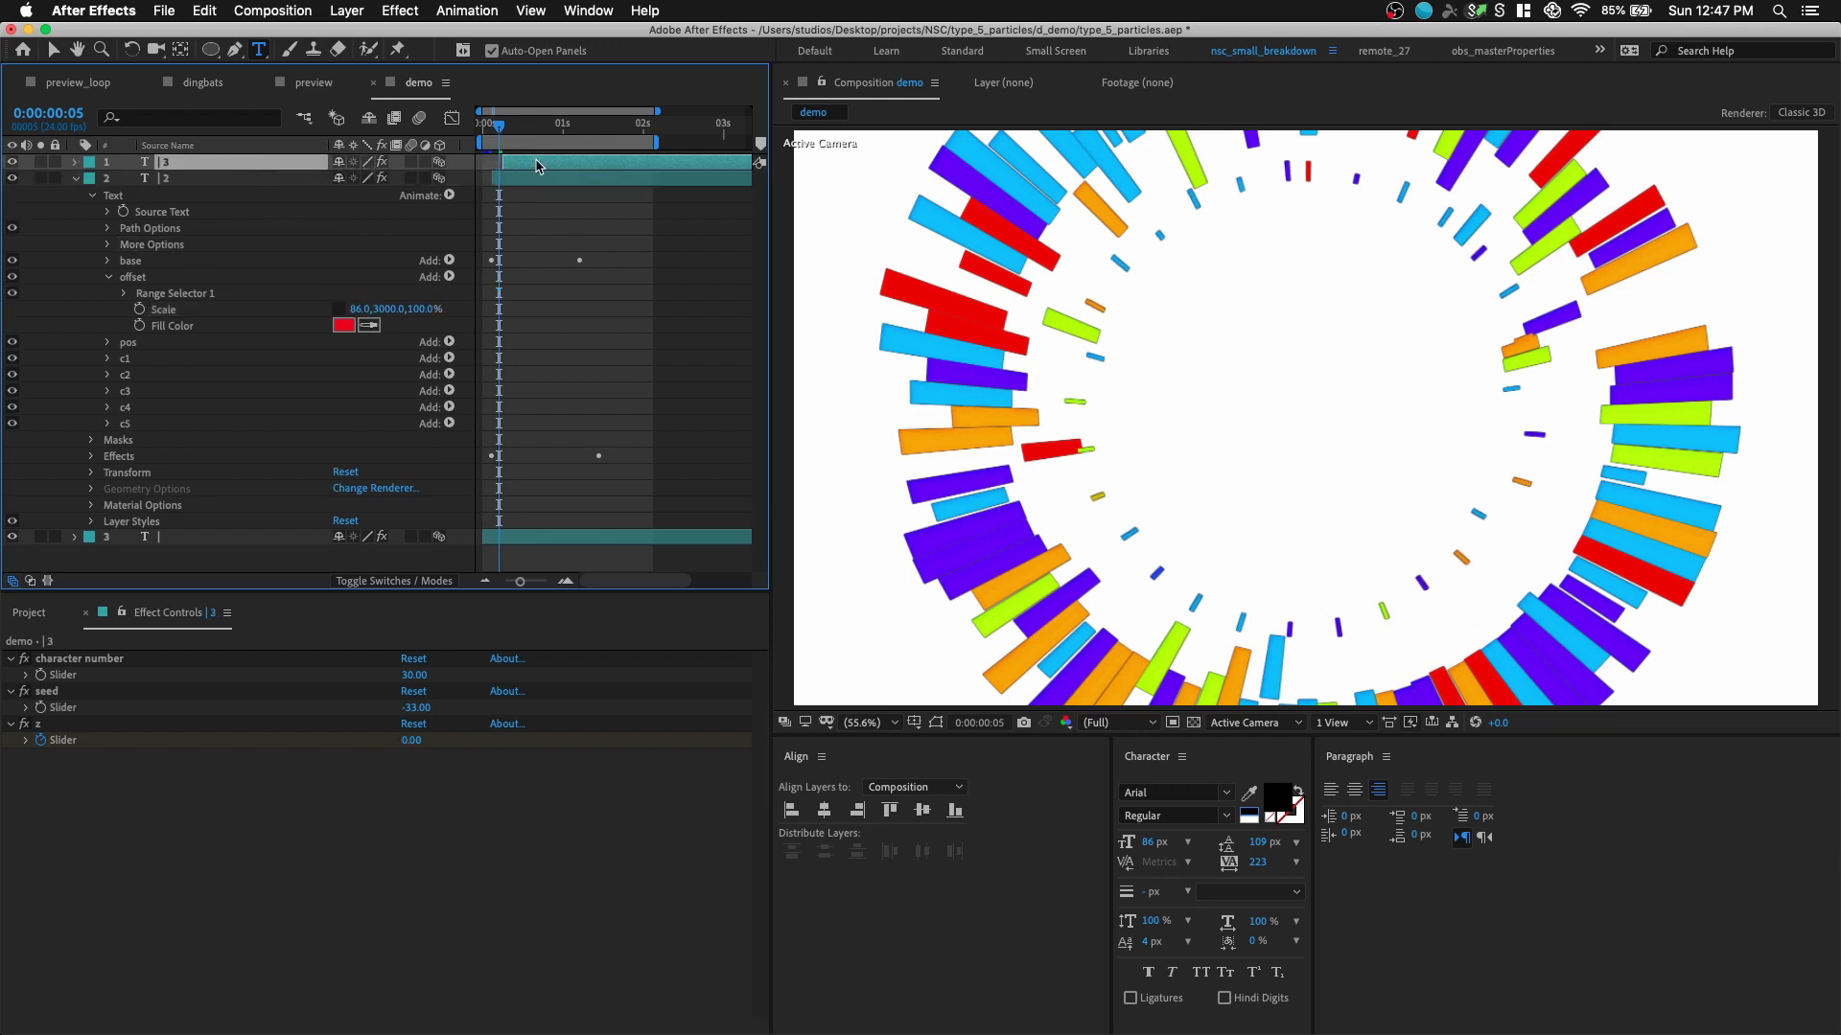
pyautogui.click(75, 163)
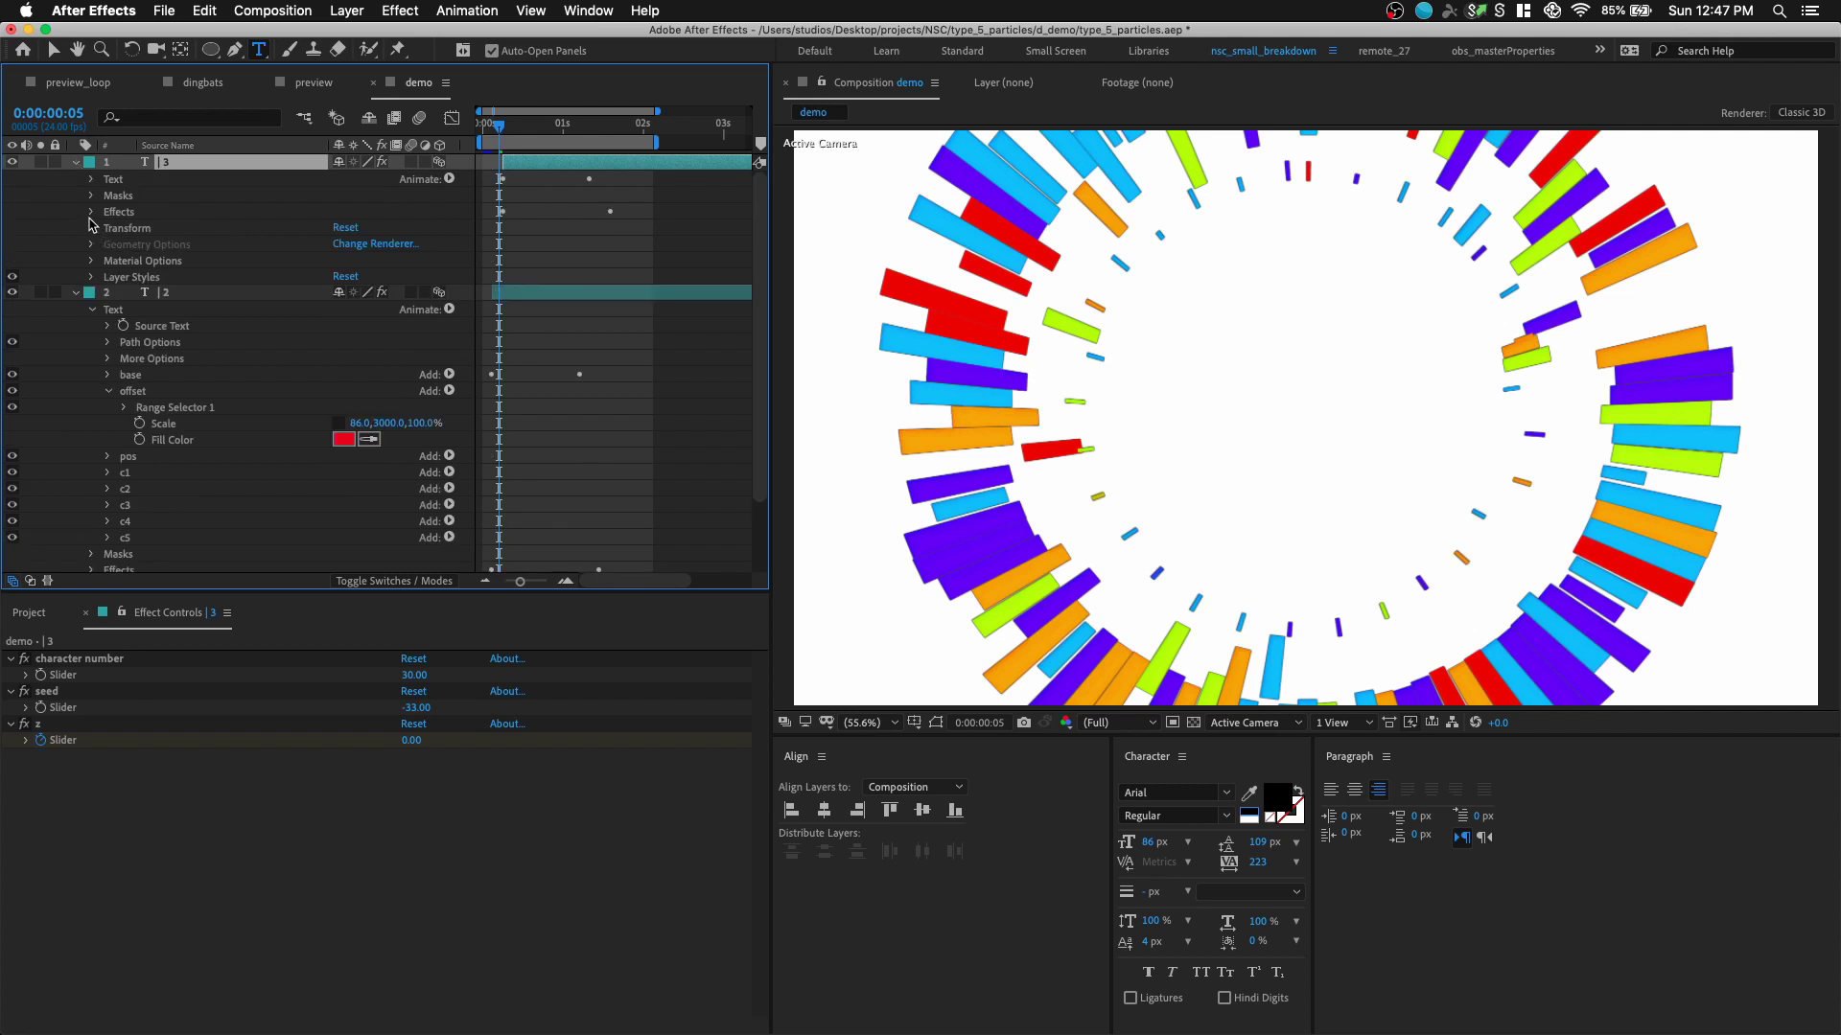
pyautogui.click(414, 675)
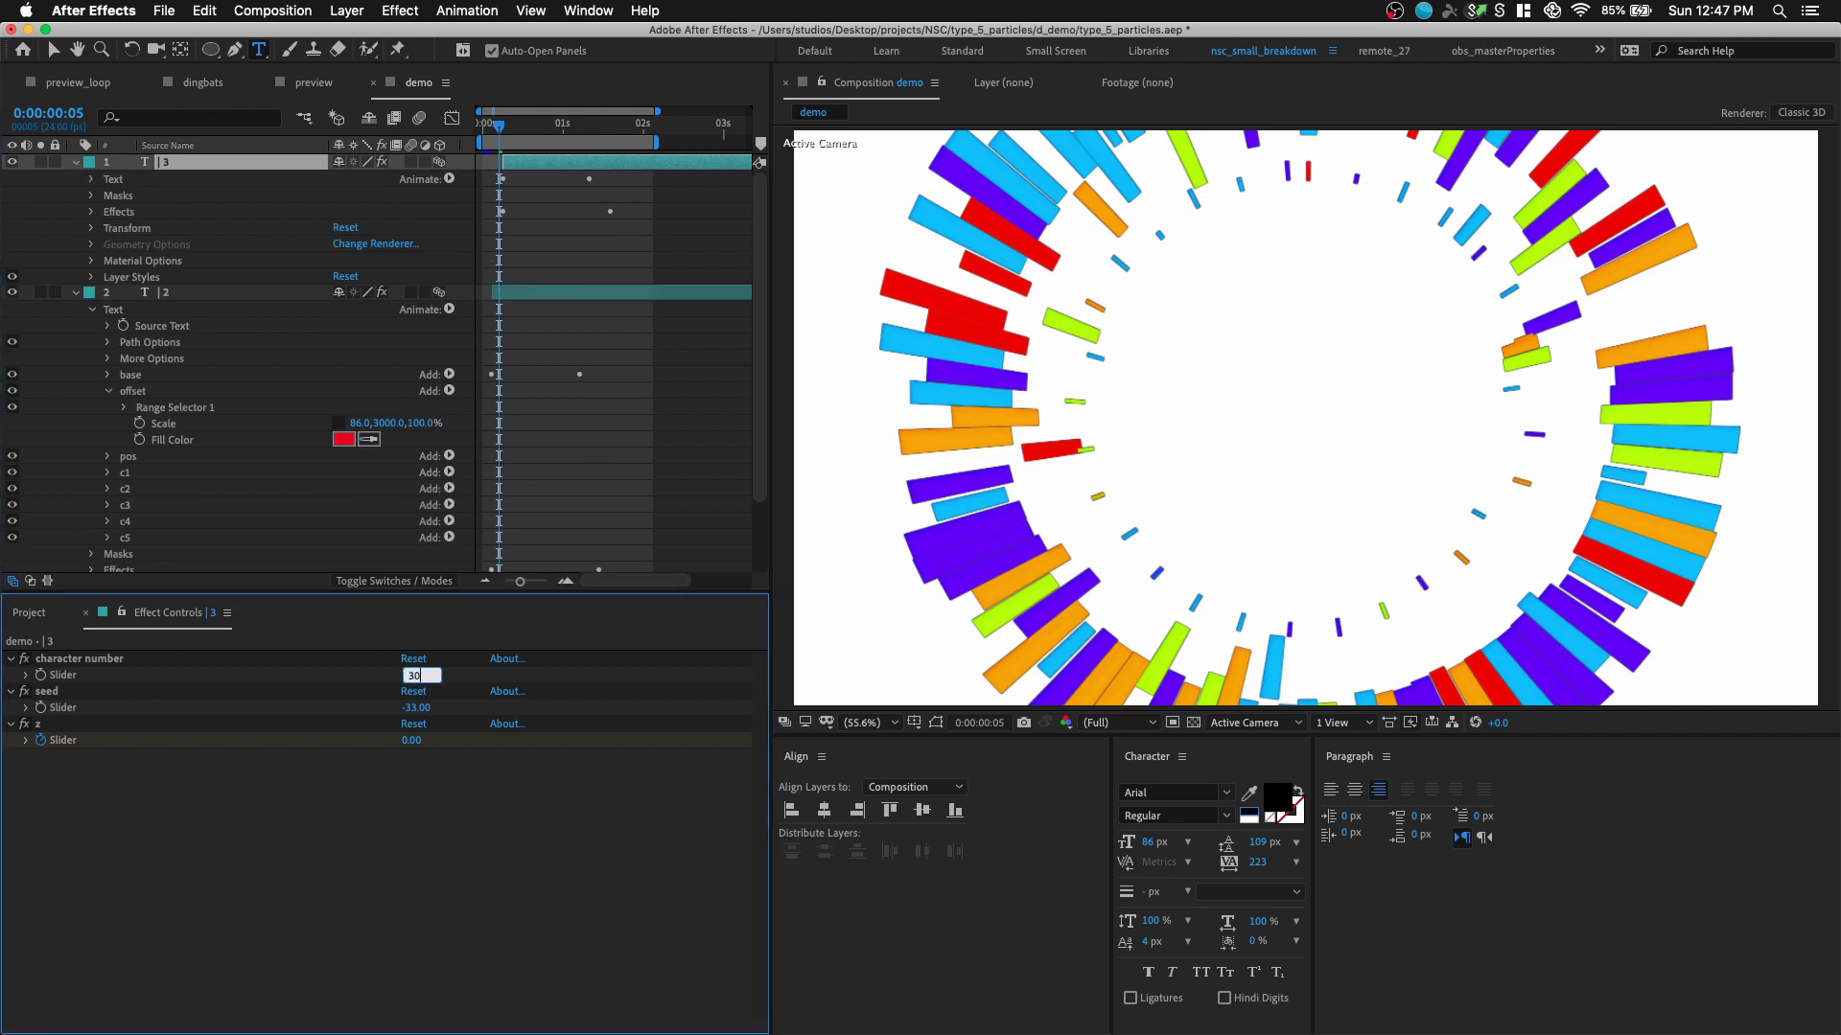
pyautogui.write('0')
pyautogui.press('Return')
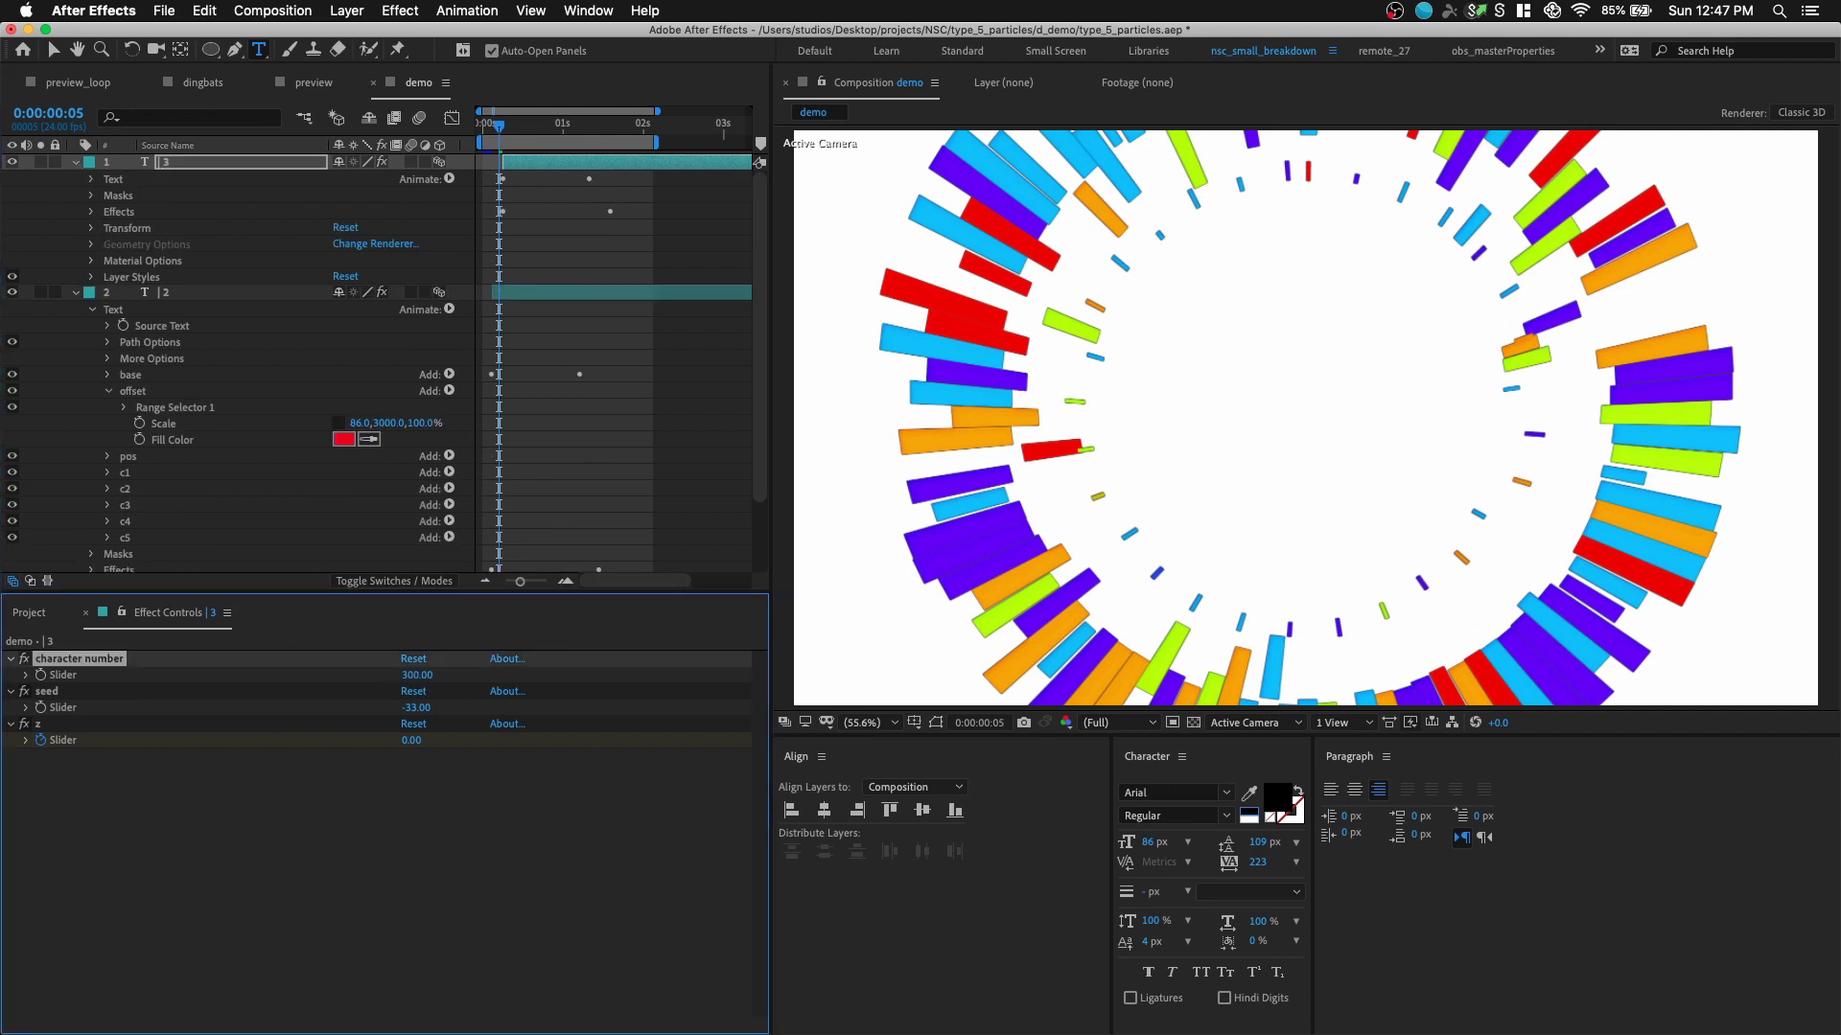
# - Set the new layer's offset Scale to 1.0, 5000.0% for thin, long streaks
pyautogui.click(92, 179)
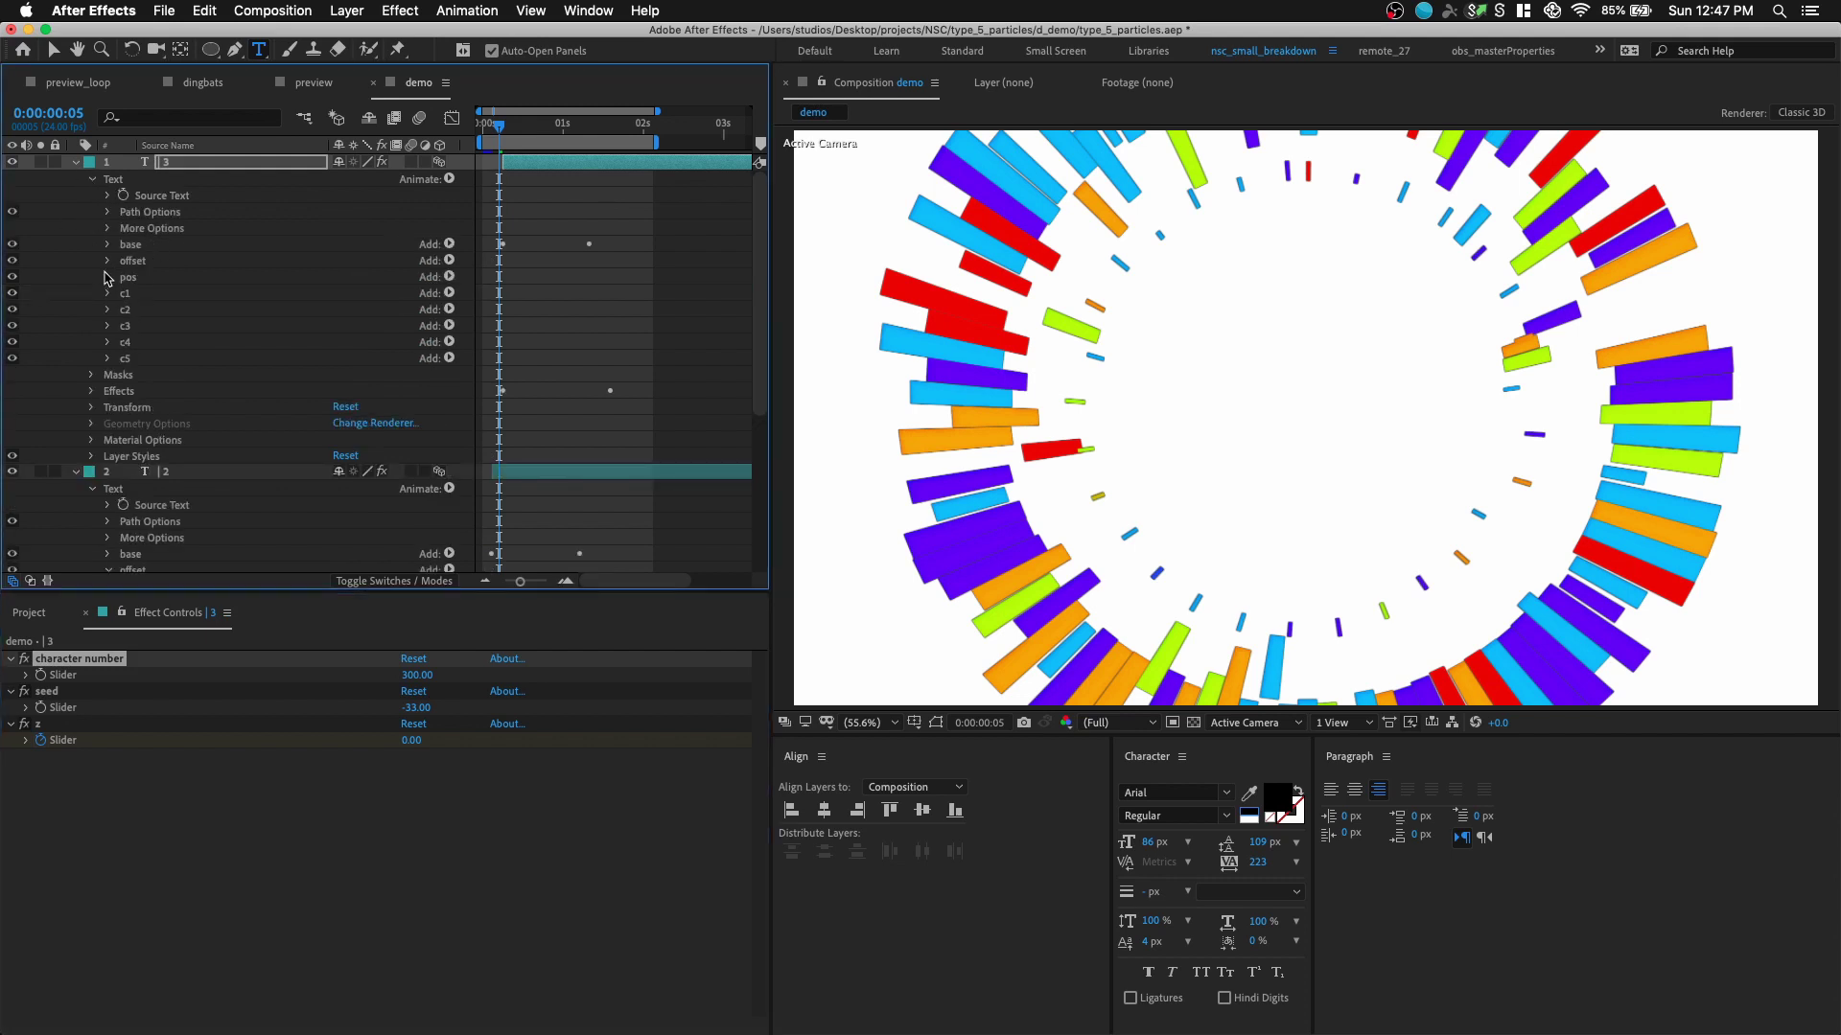
pyautogui.click(108, 246)
pyautogui.click(108, 245)
pyautogui.click(108, 260)
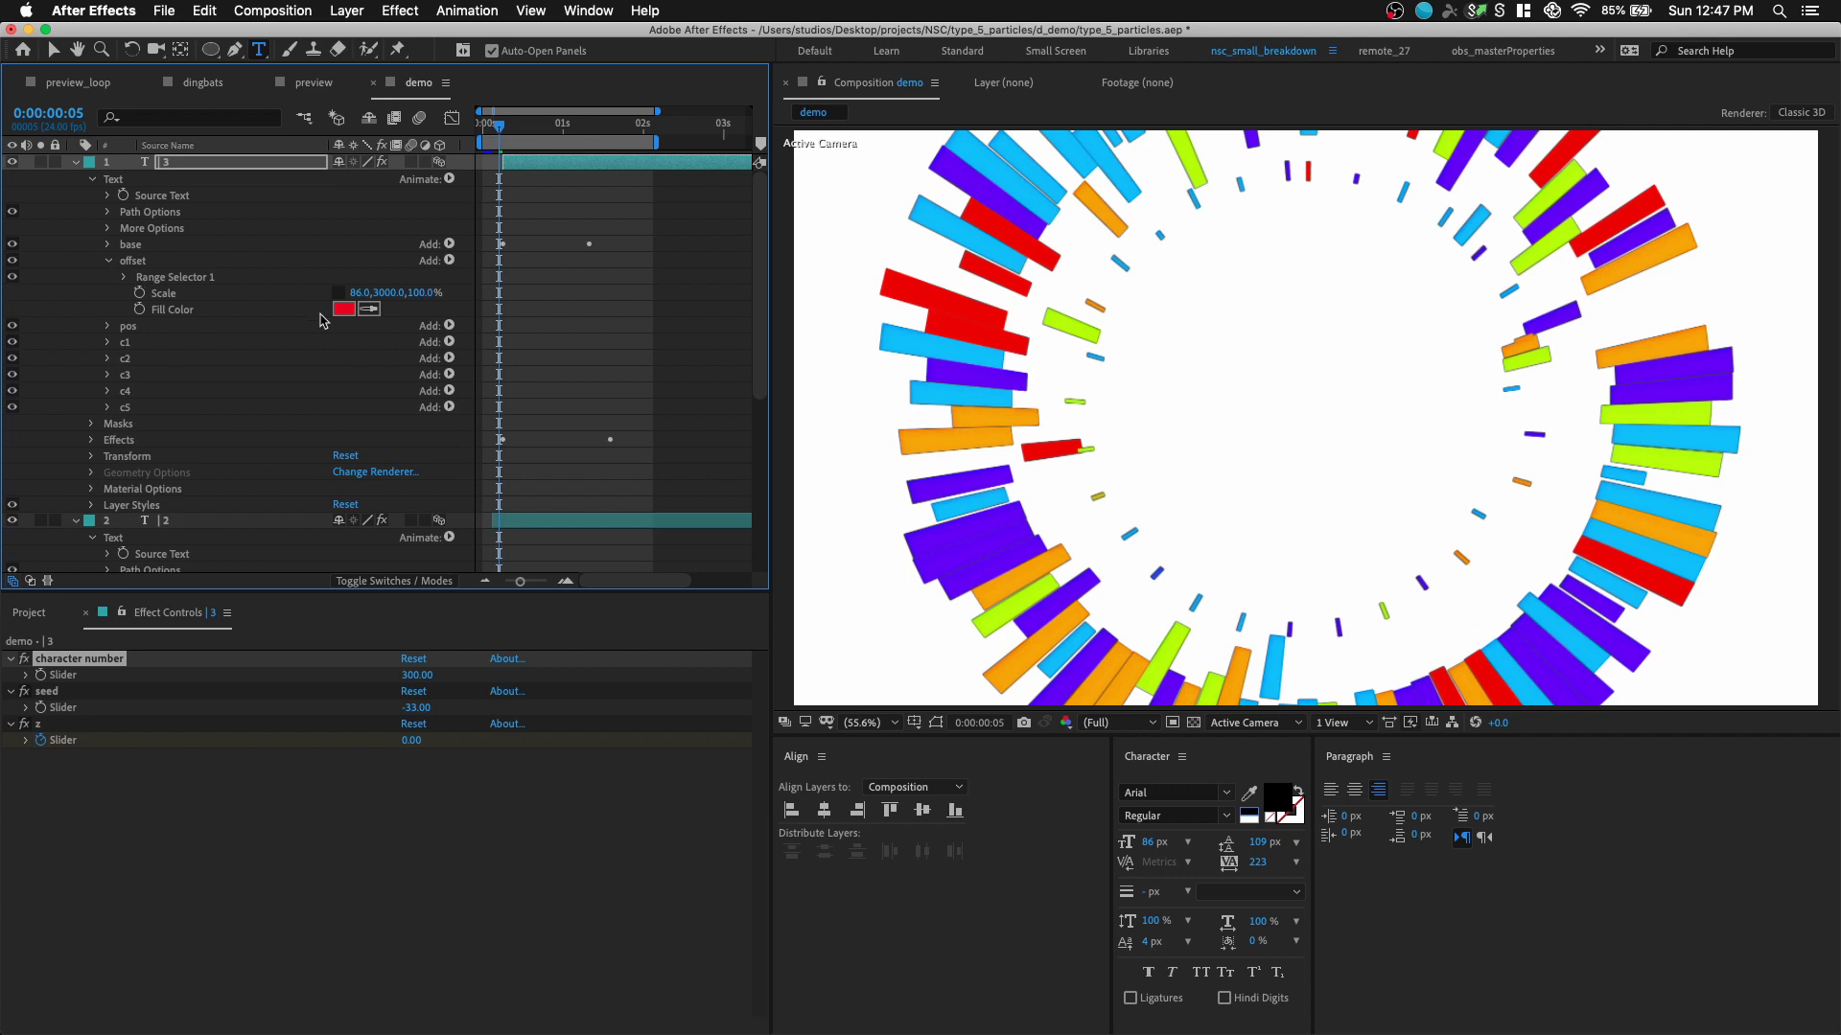
pyautogui.click(365, 292)
pyautogui.write('1')
pyautogui.press('Return')
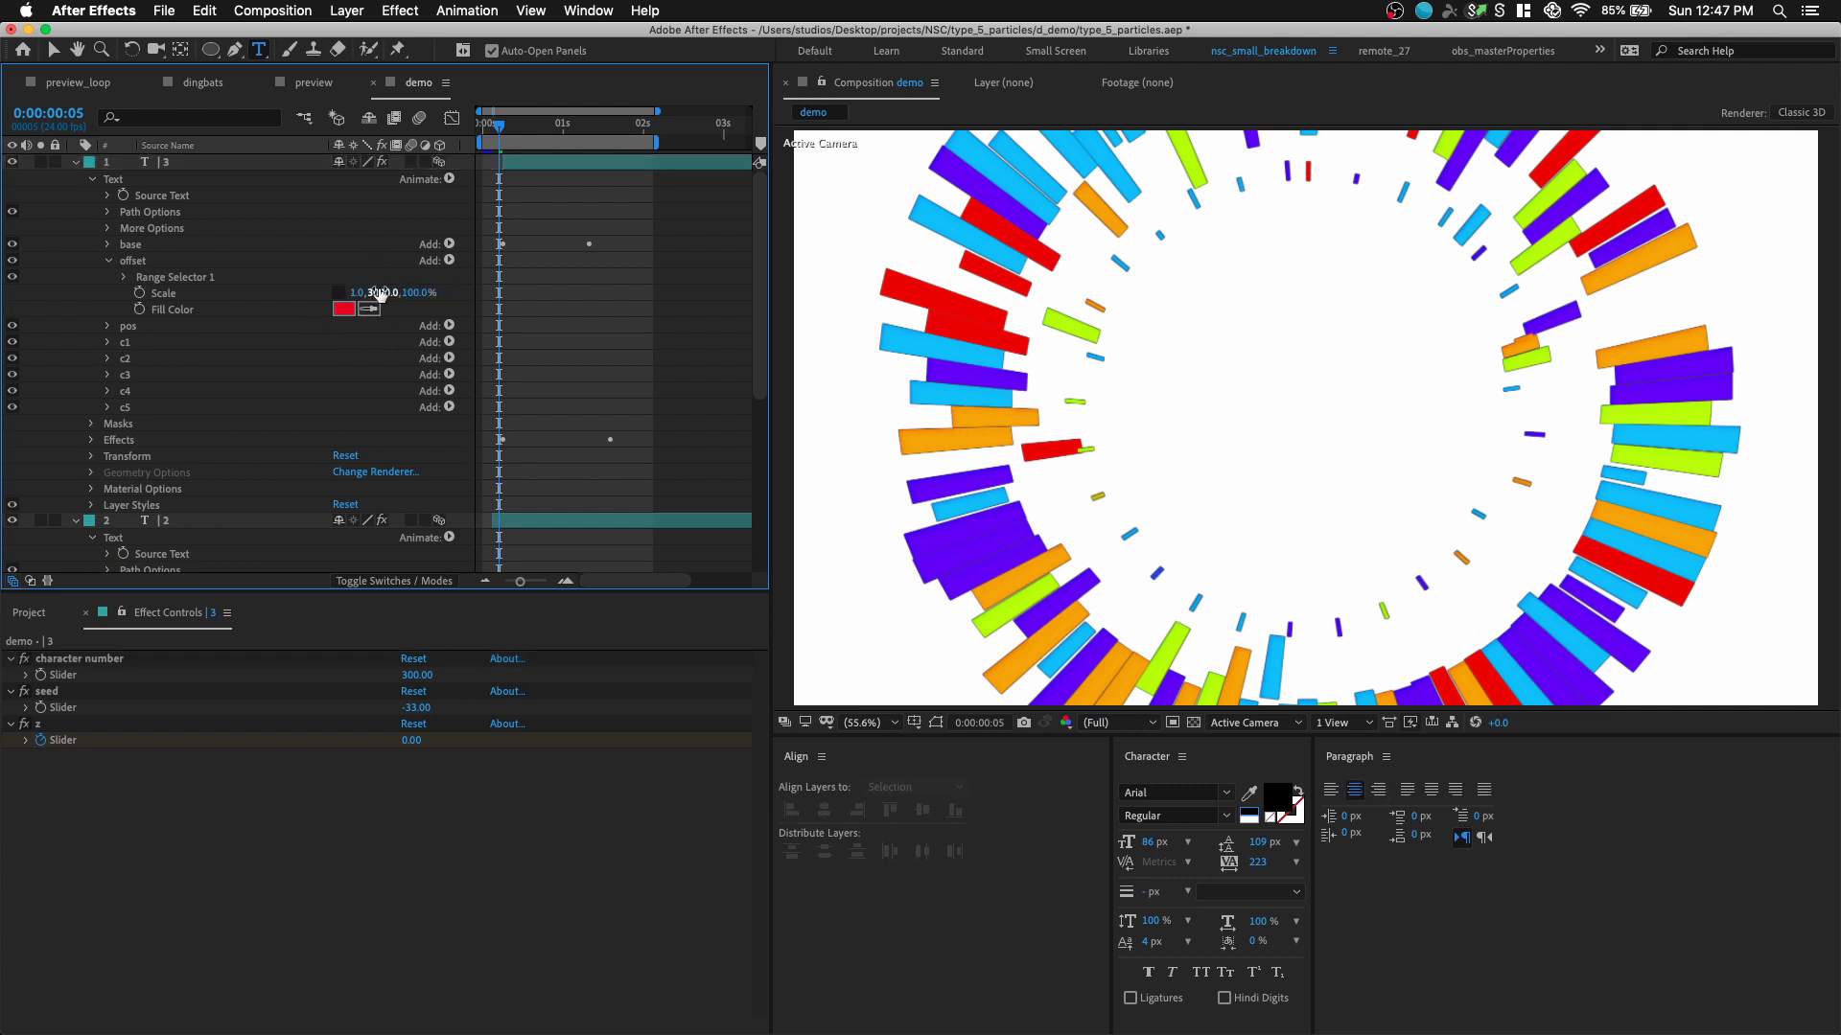
pyautogui.click(382, 292)
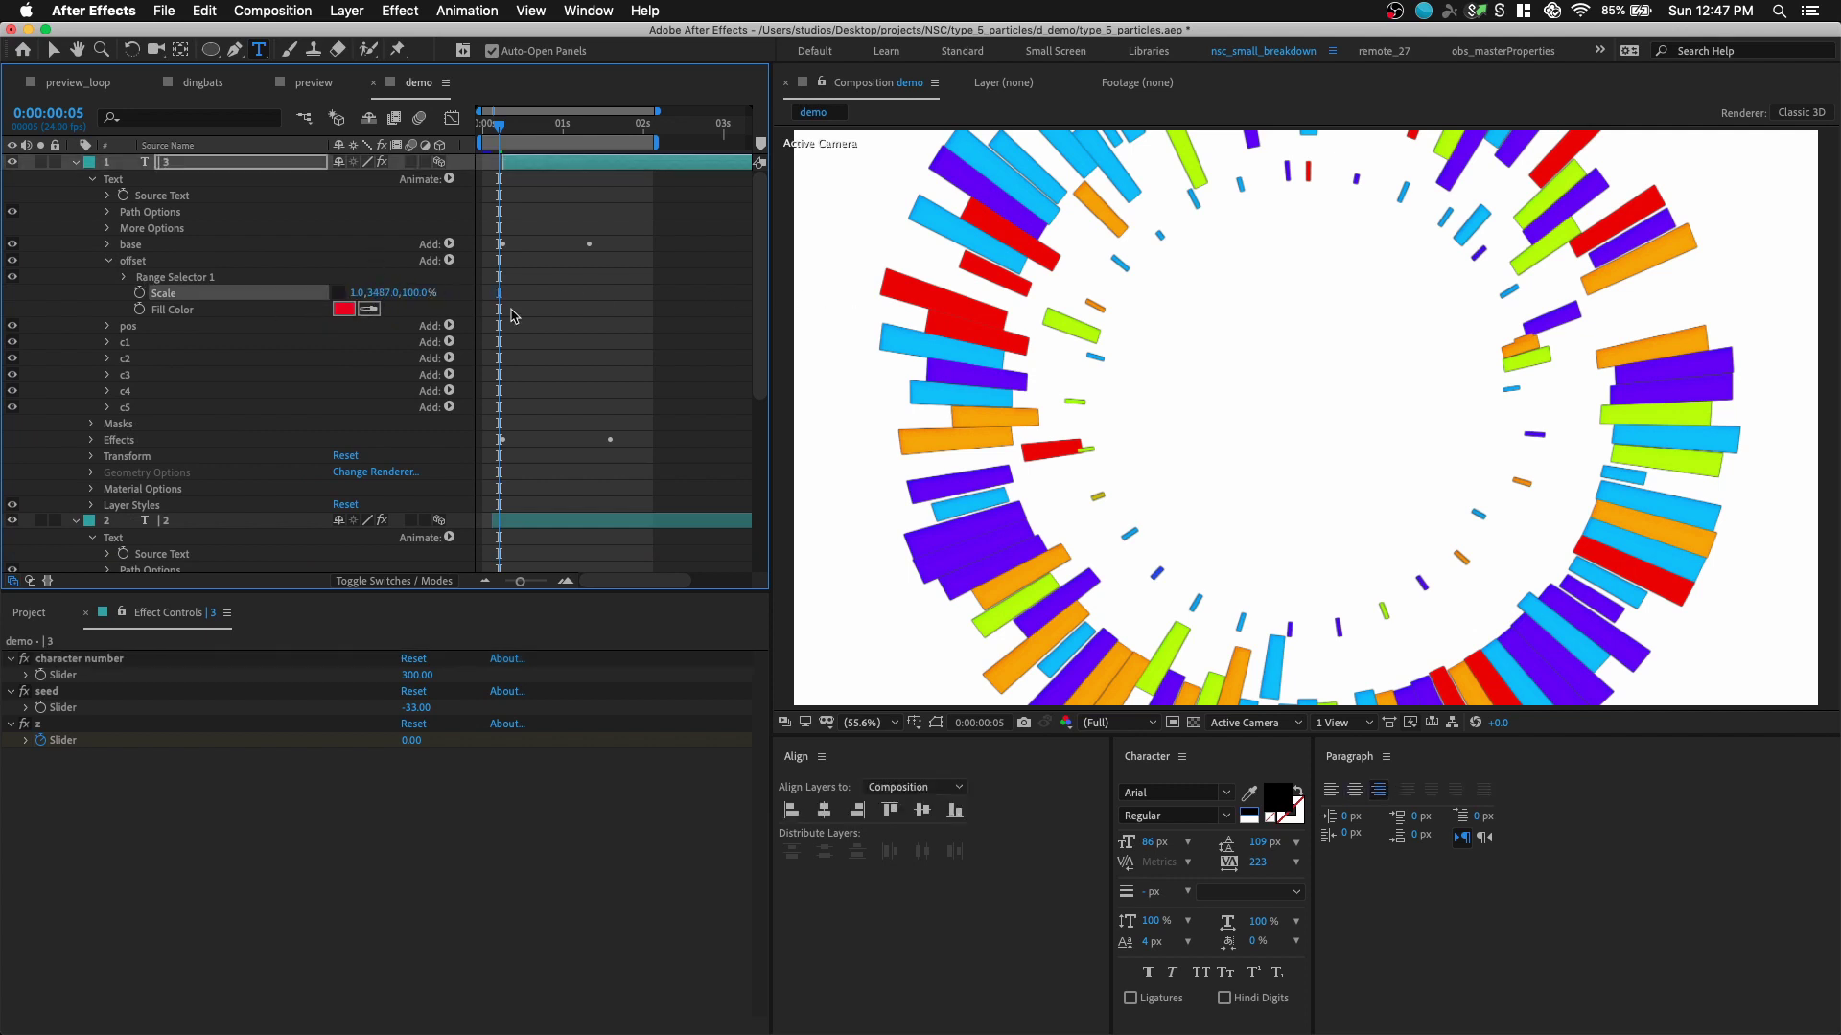
pyautogui.write('5000')
pyautogui.press('Return')
pyautogui.moveTo(489, 121); pyautogui.dragTo(482, 122)
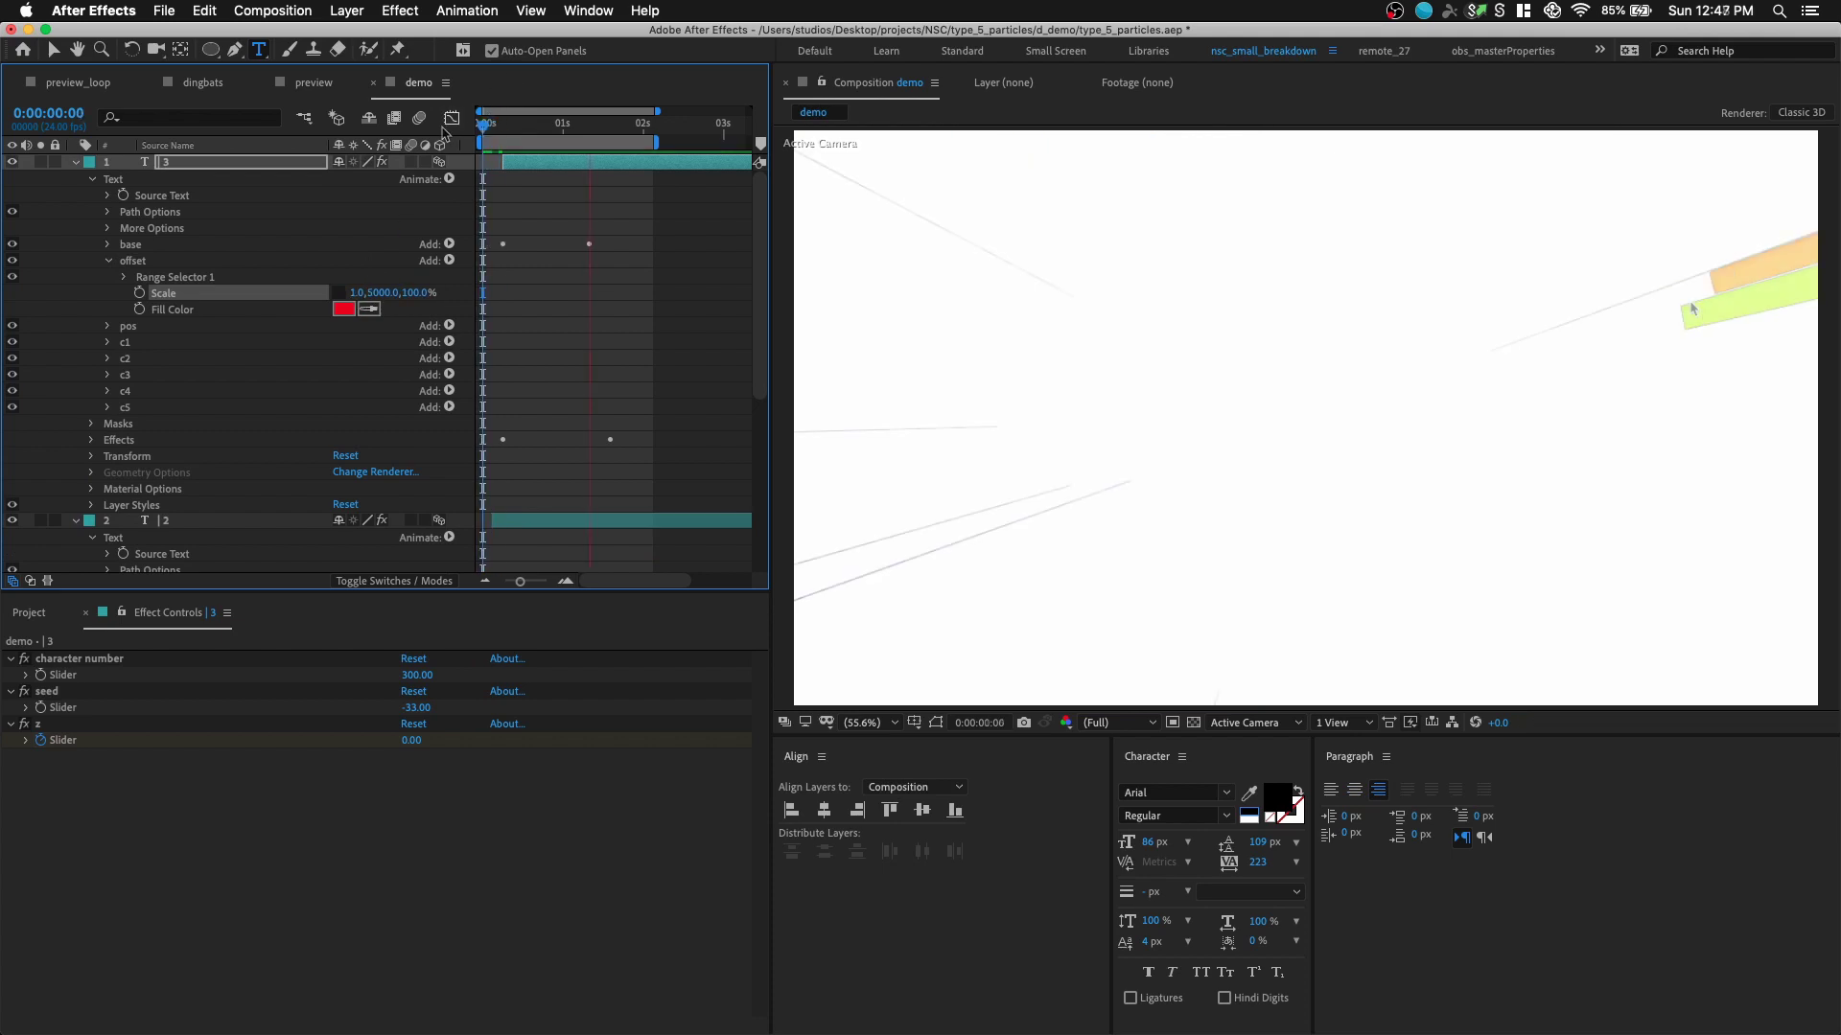